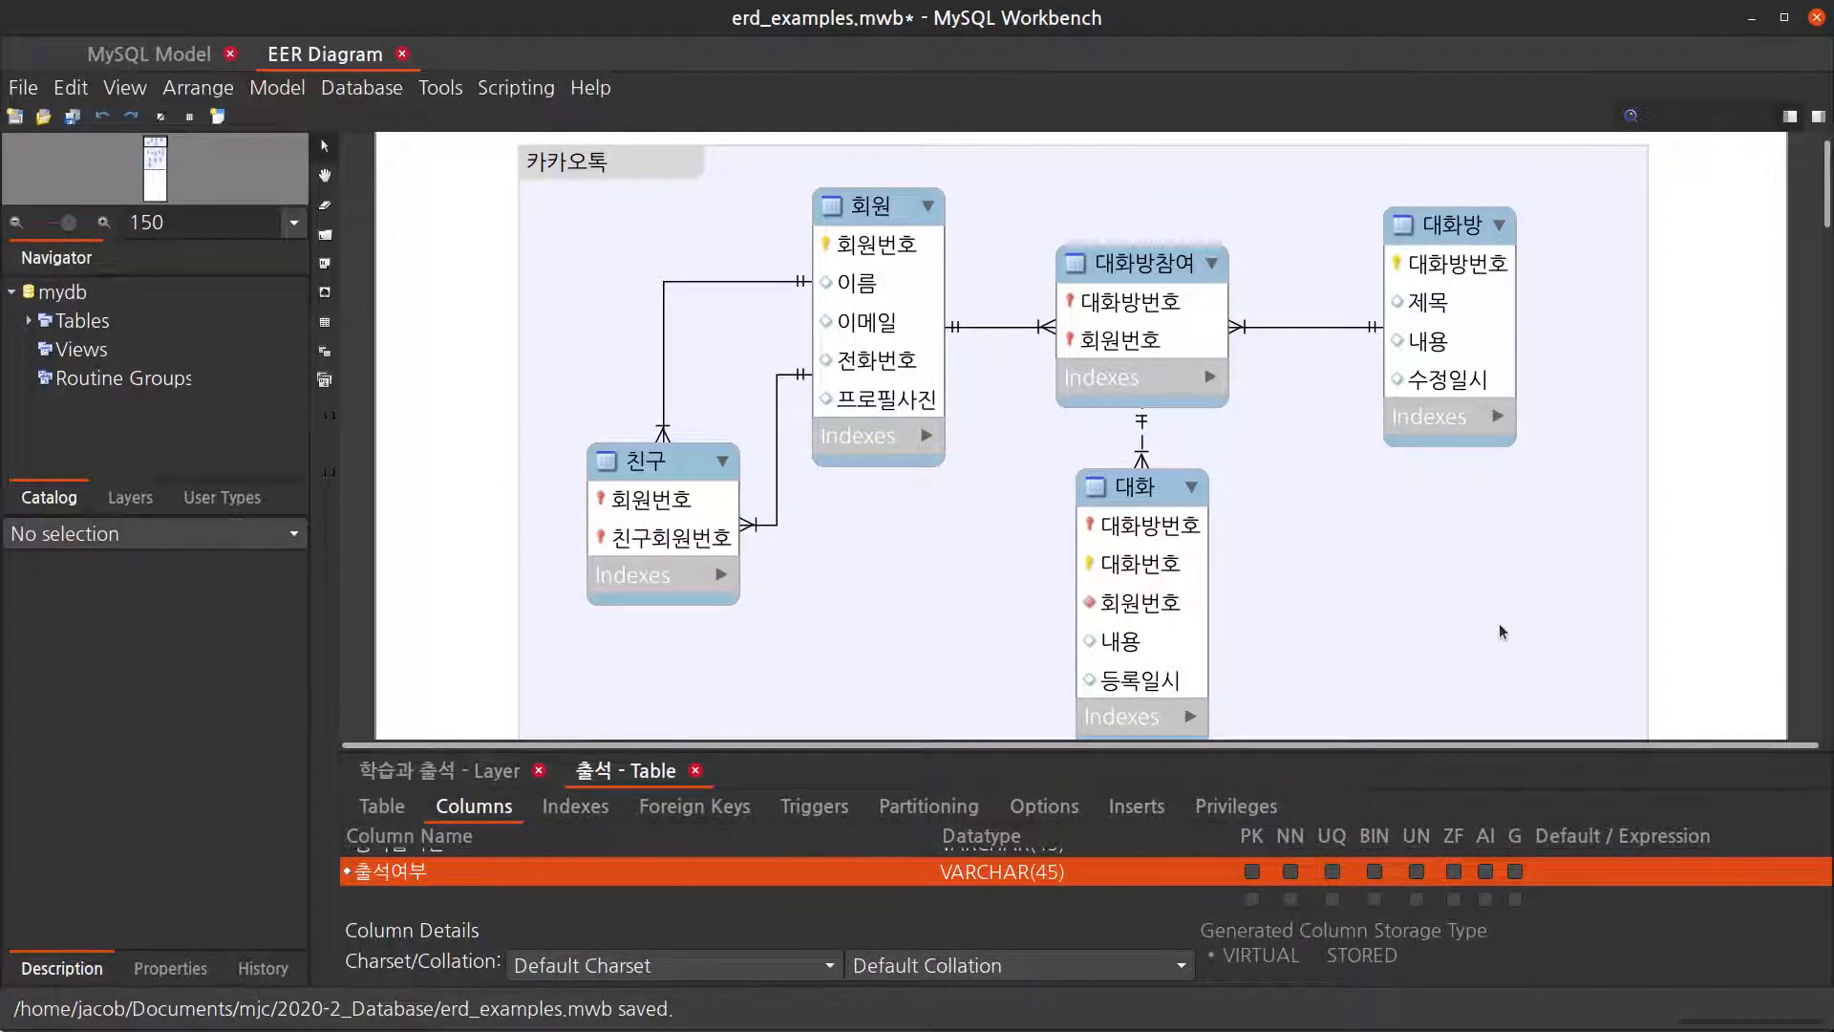
Step: Review the existing 카카오톡, 강의개설과 수강신청 and 학습과 출석 layers in the EER diagram, examining their tables and relationships
scroll(1696, 432, down, 1)
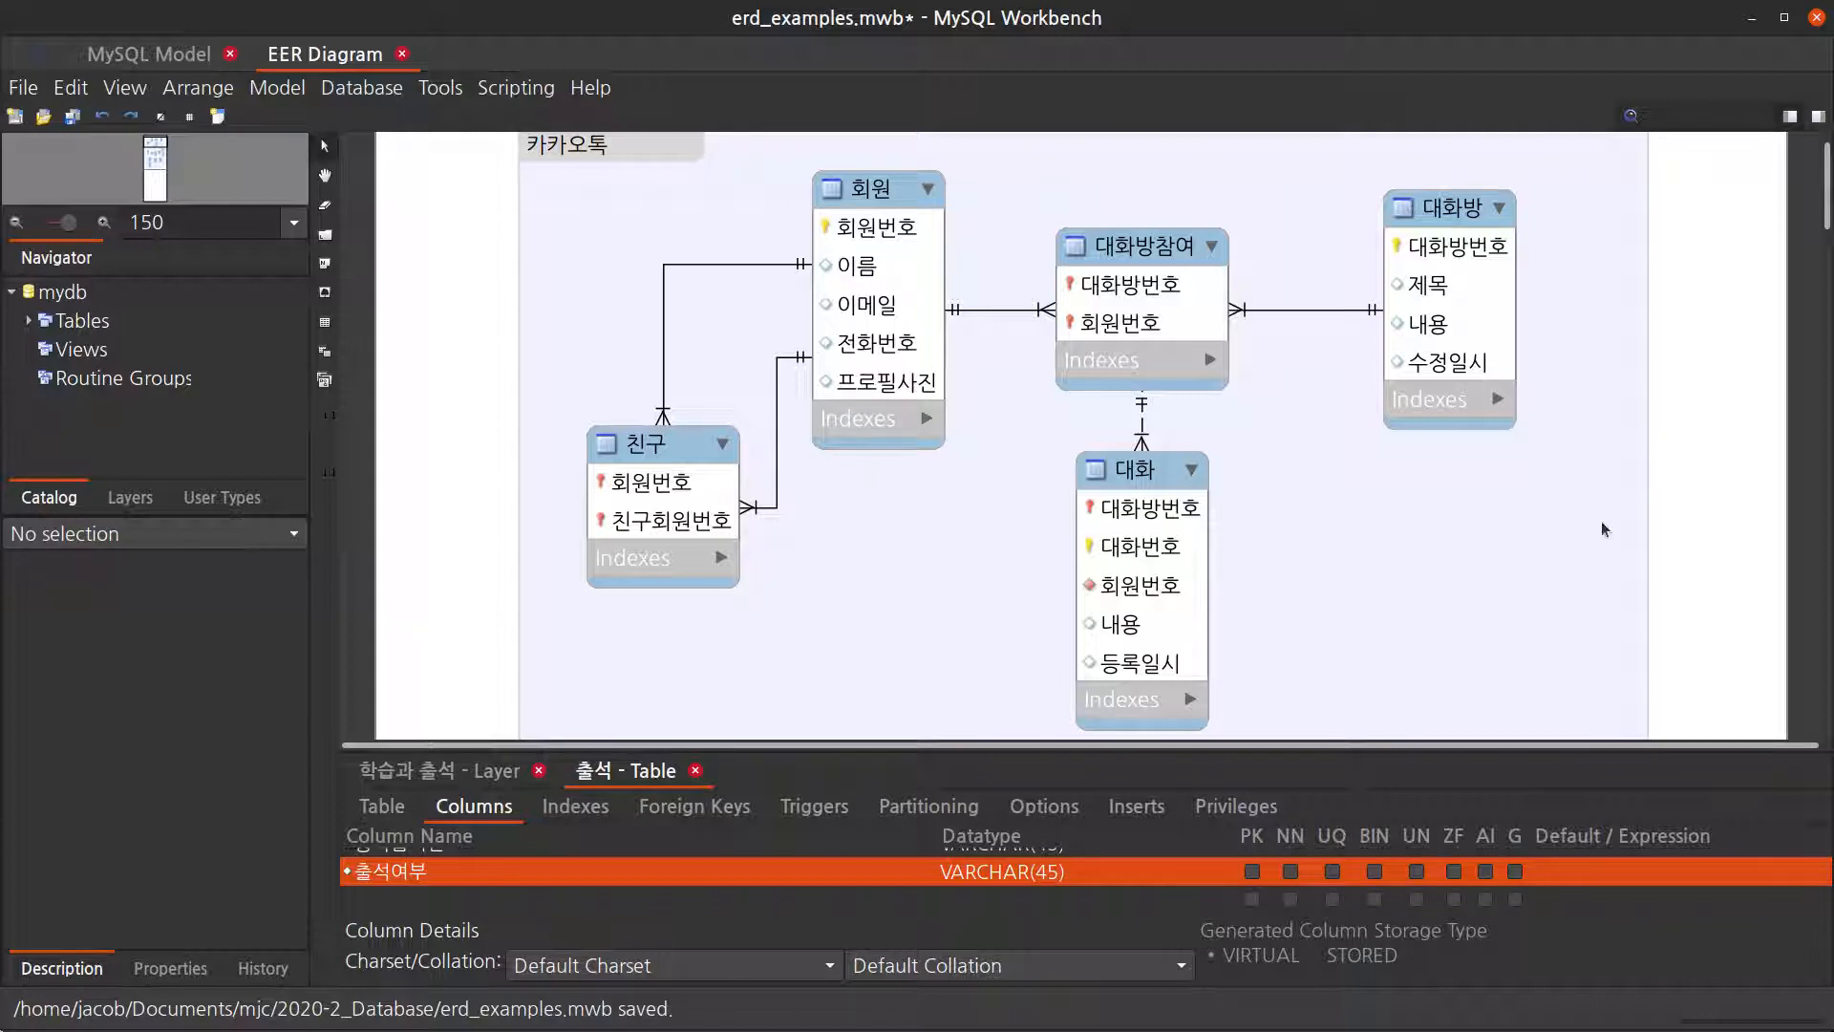
click(1067, 192)
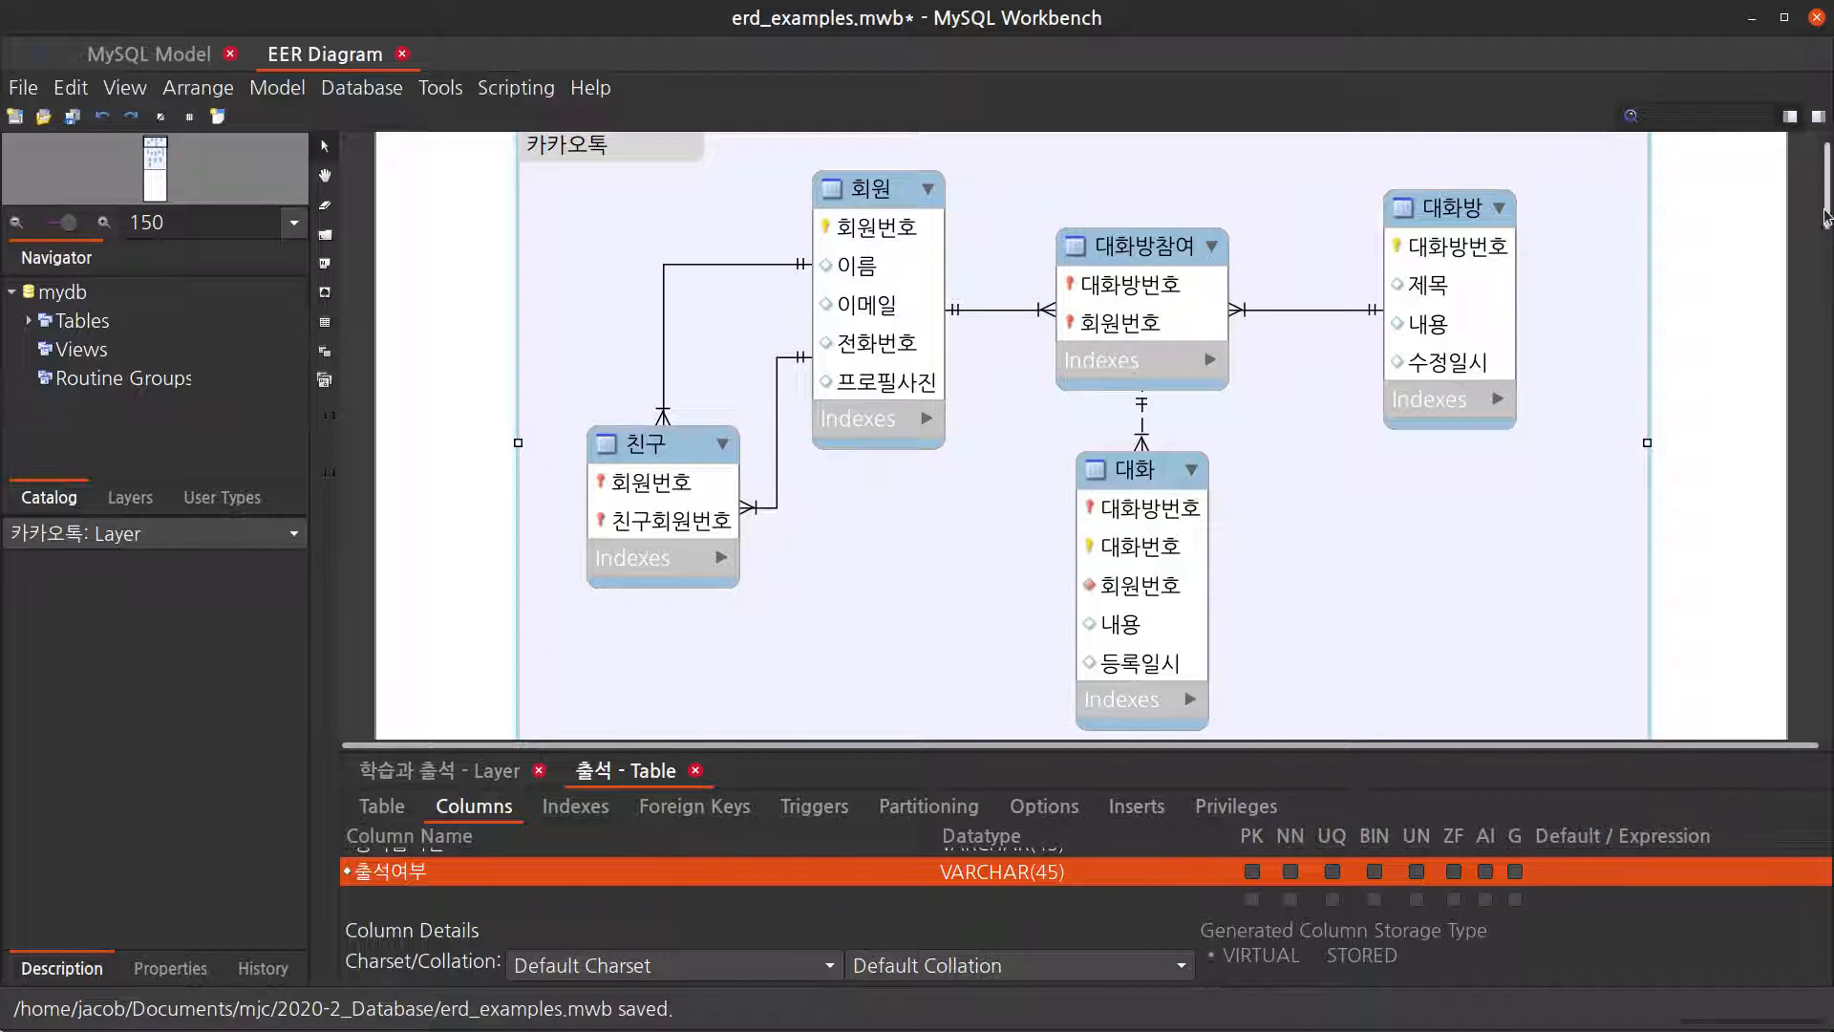
drag(1826, 212, 1827, 307)
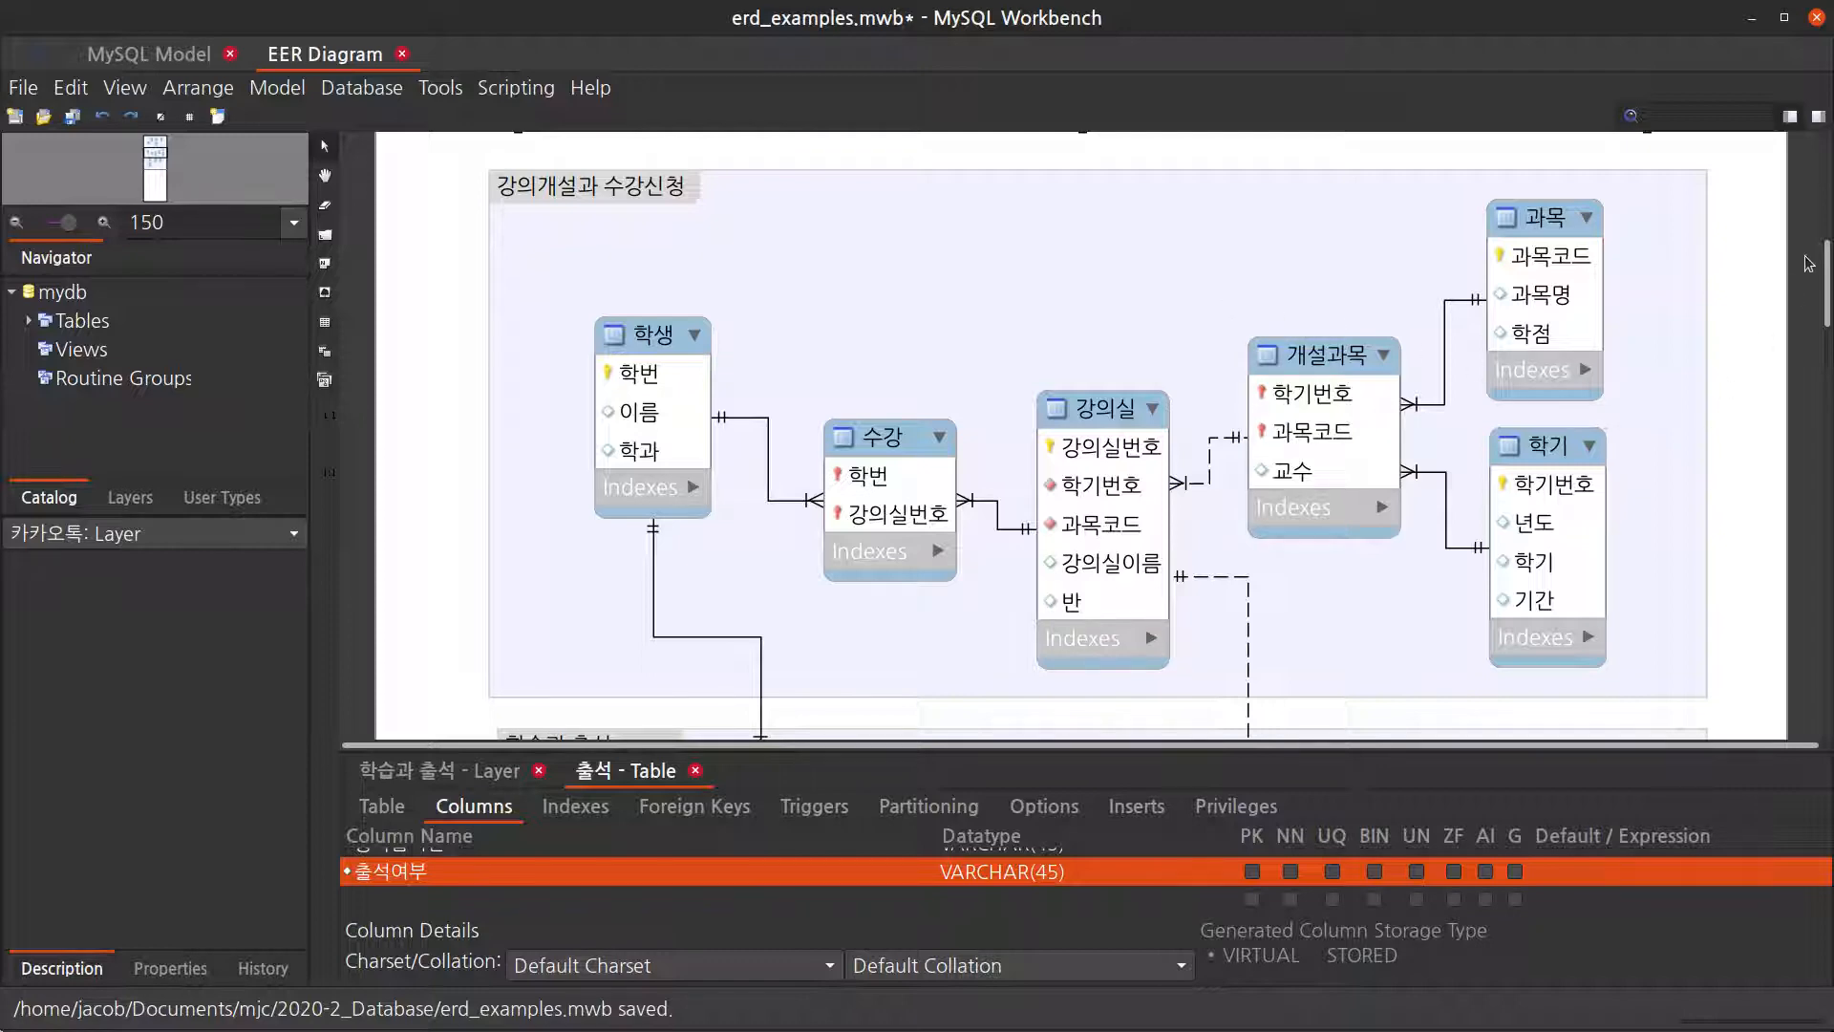
drag(1827, 265, 1827, 352)
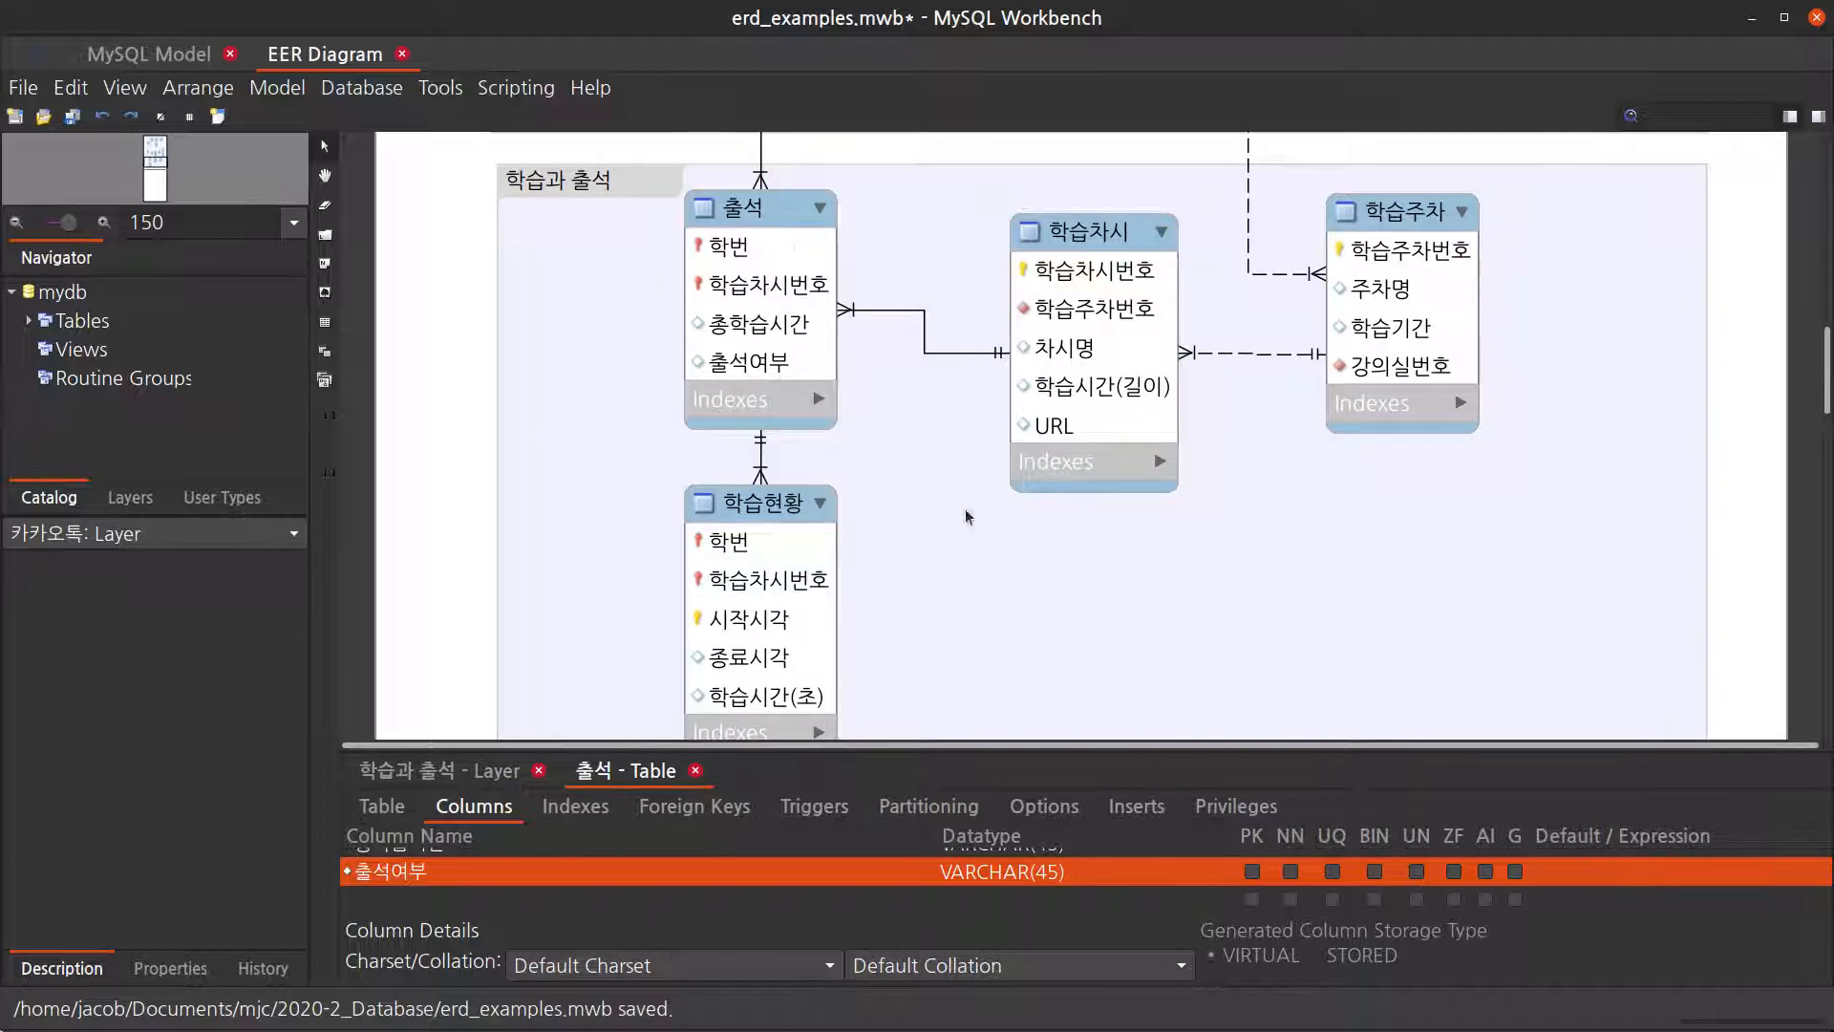
click(1014, 587)
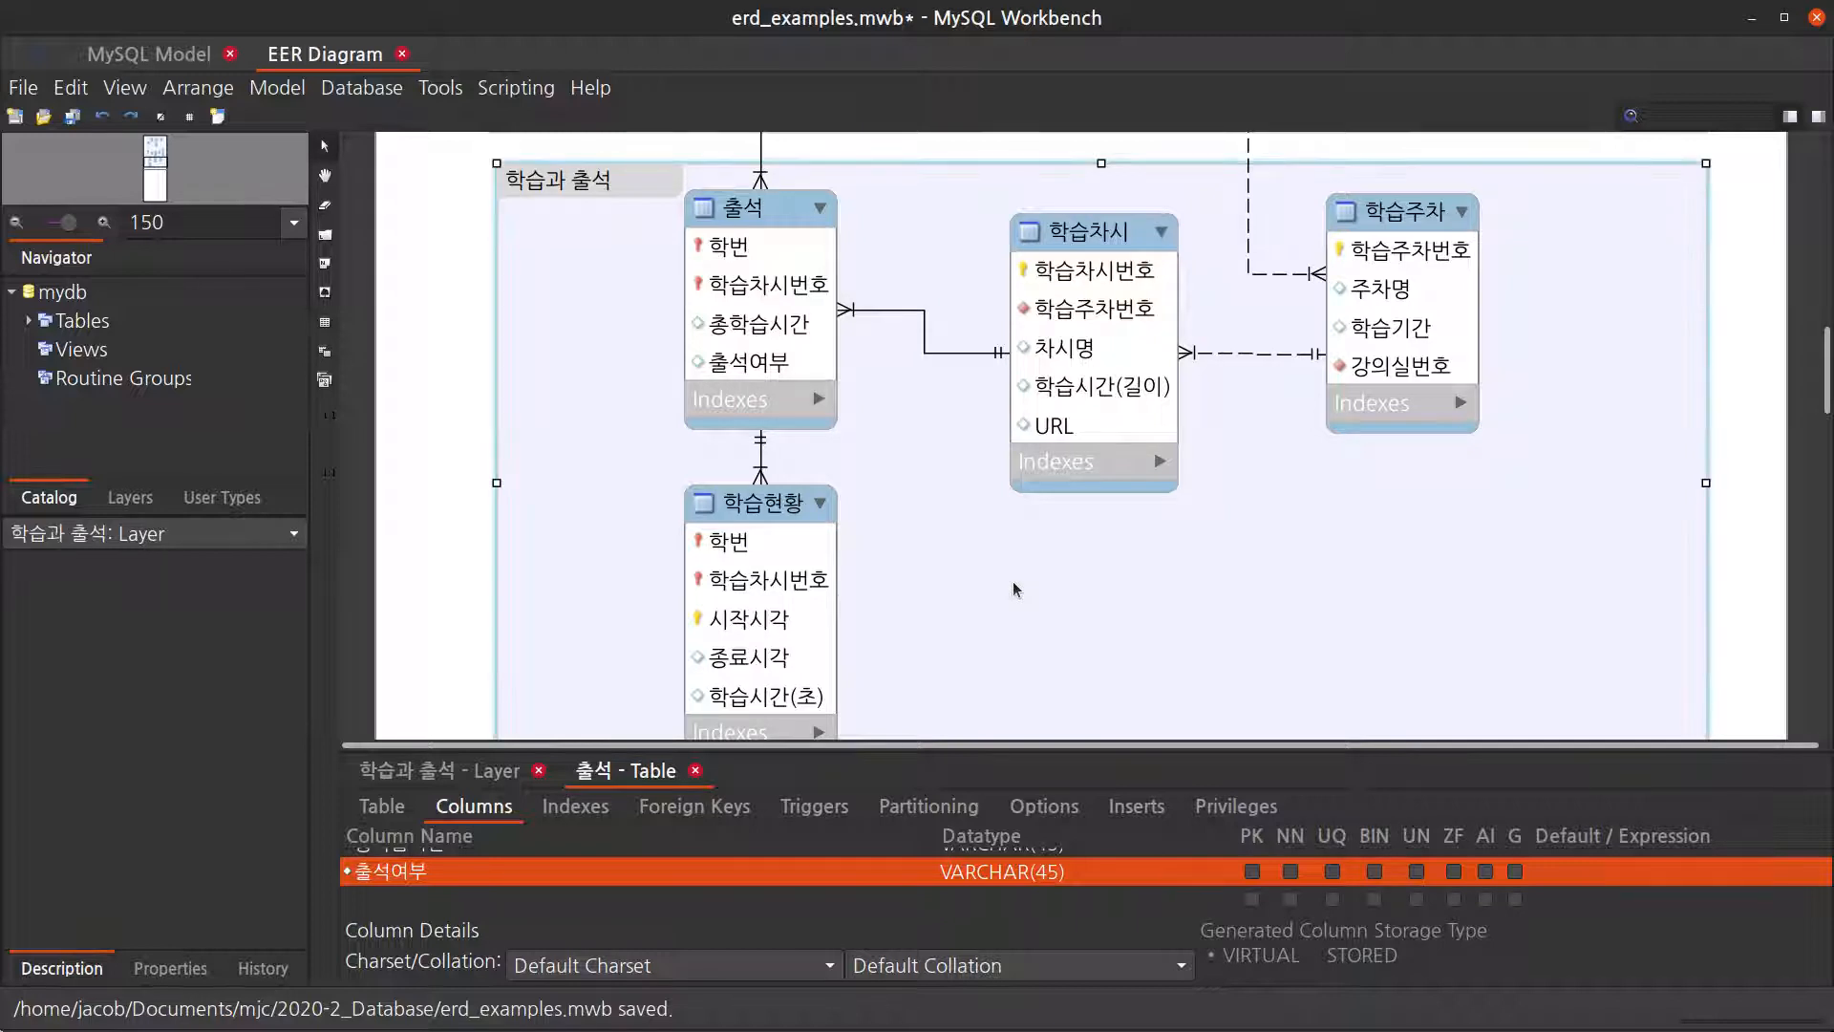
click(1758, 591)
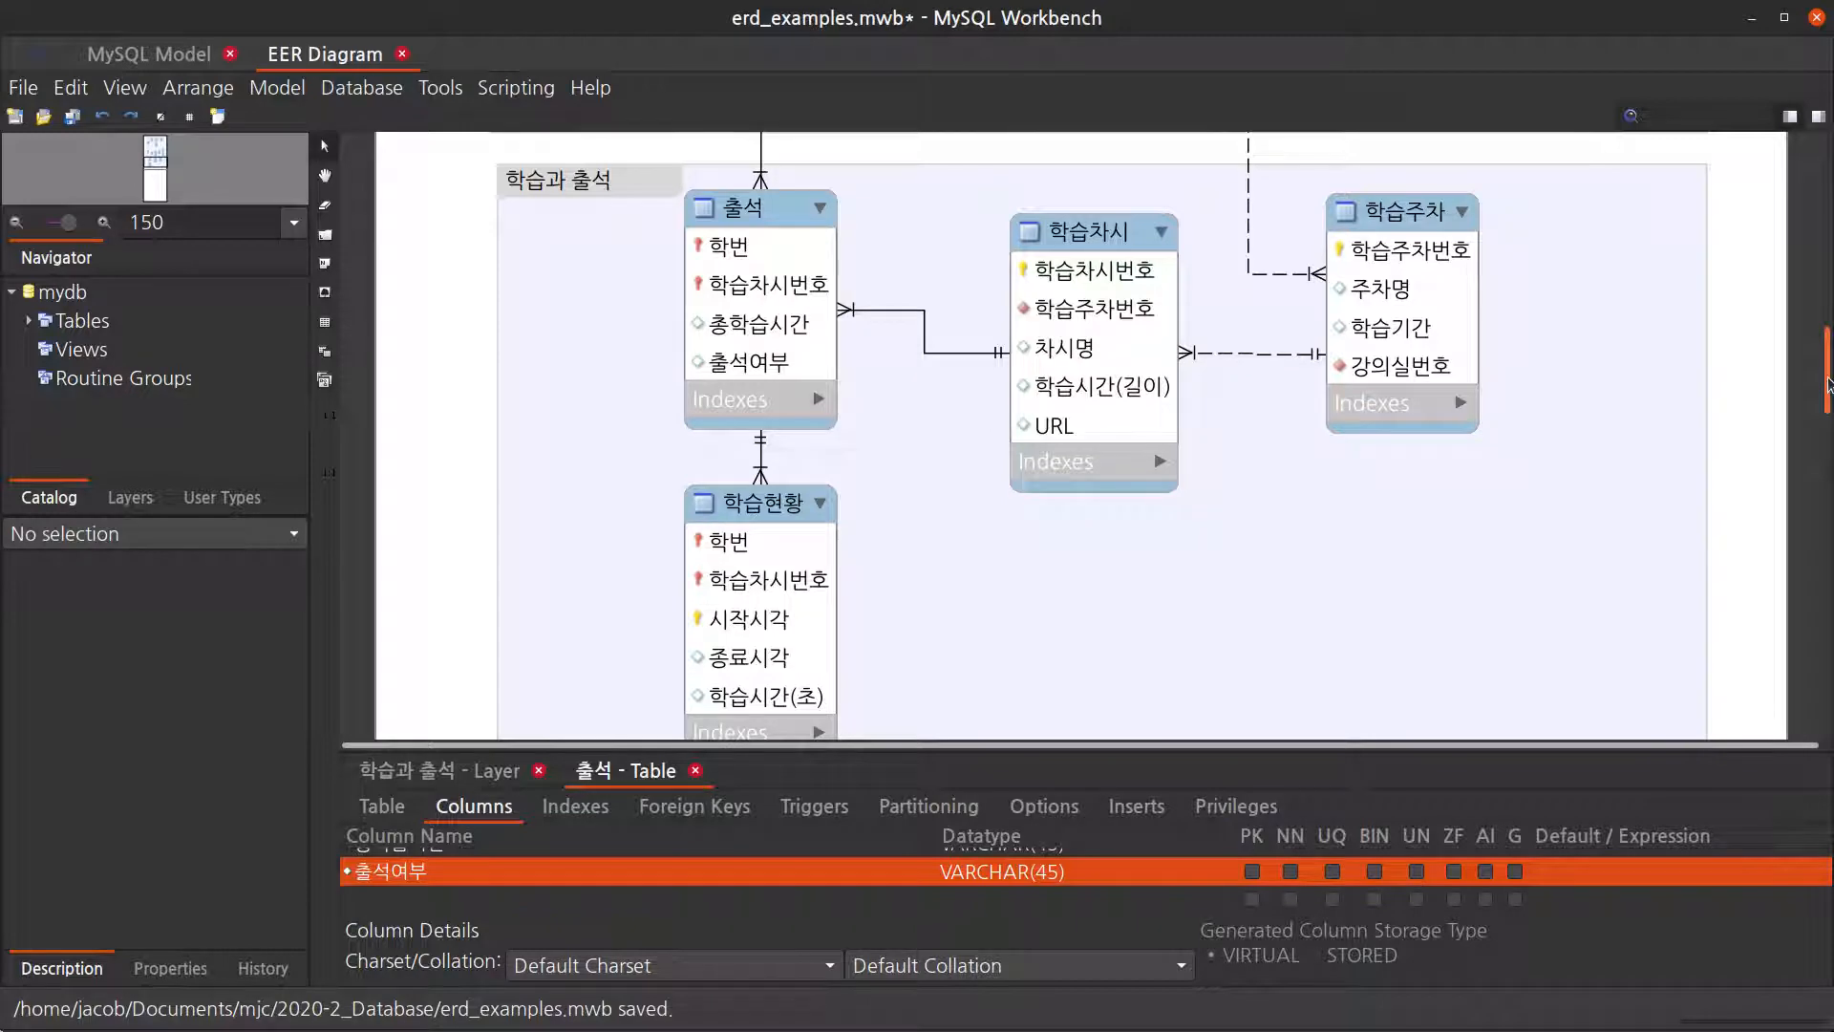
drag(1829, 385, 1829, 200)
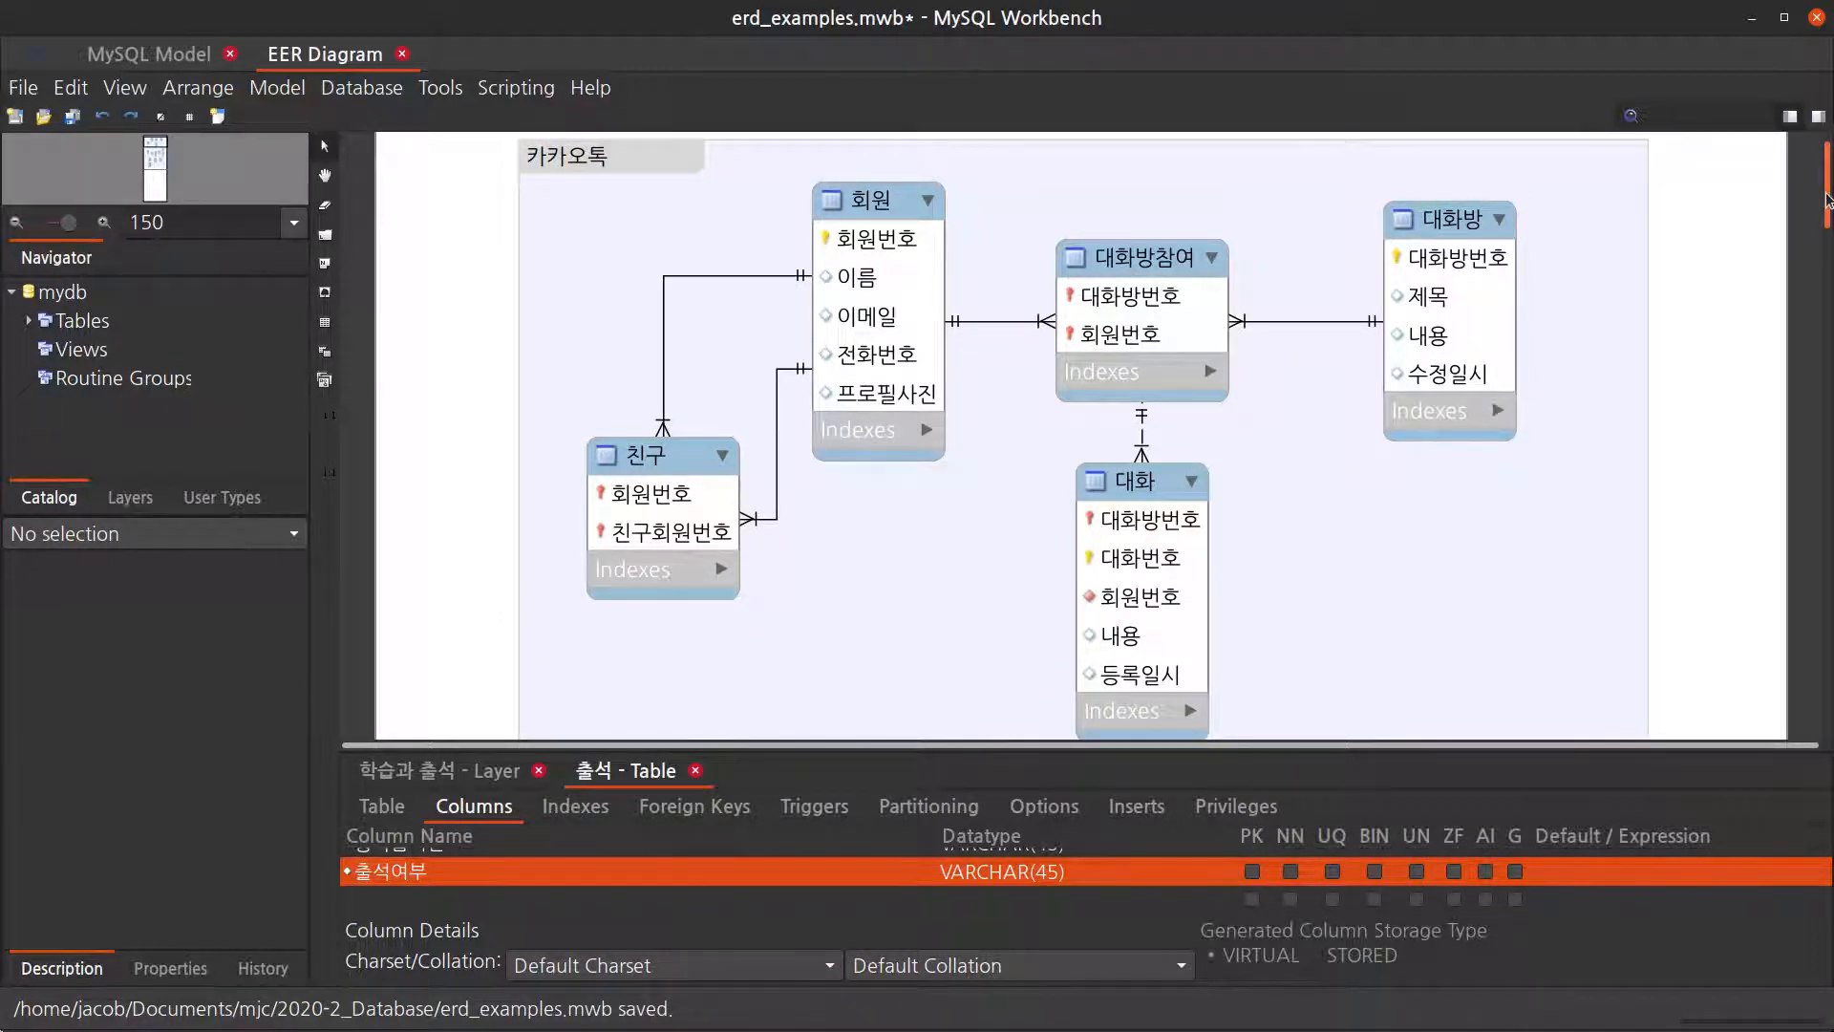
drag(1828, 201, 1830, 201)
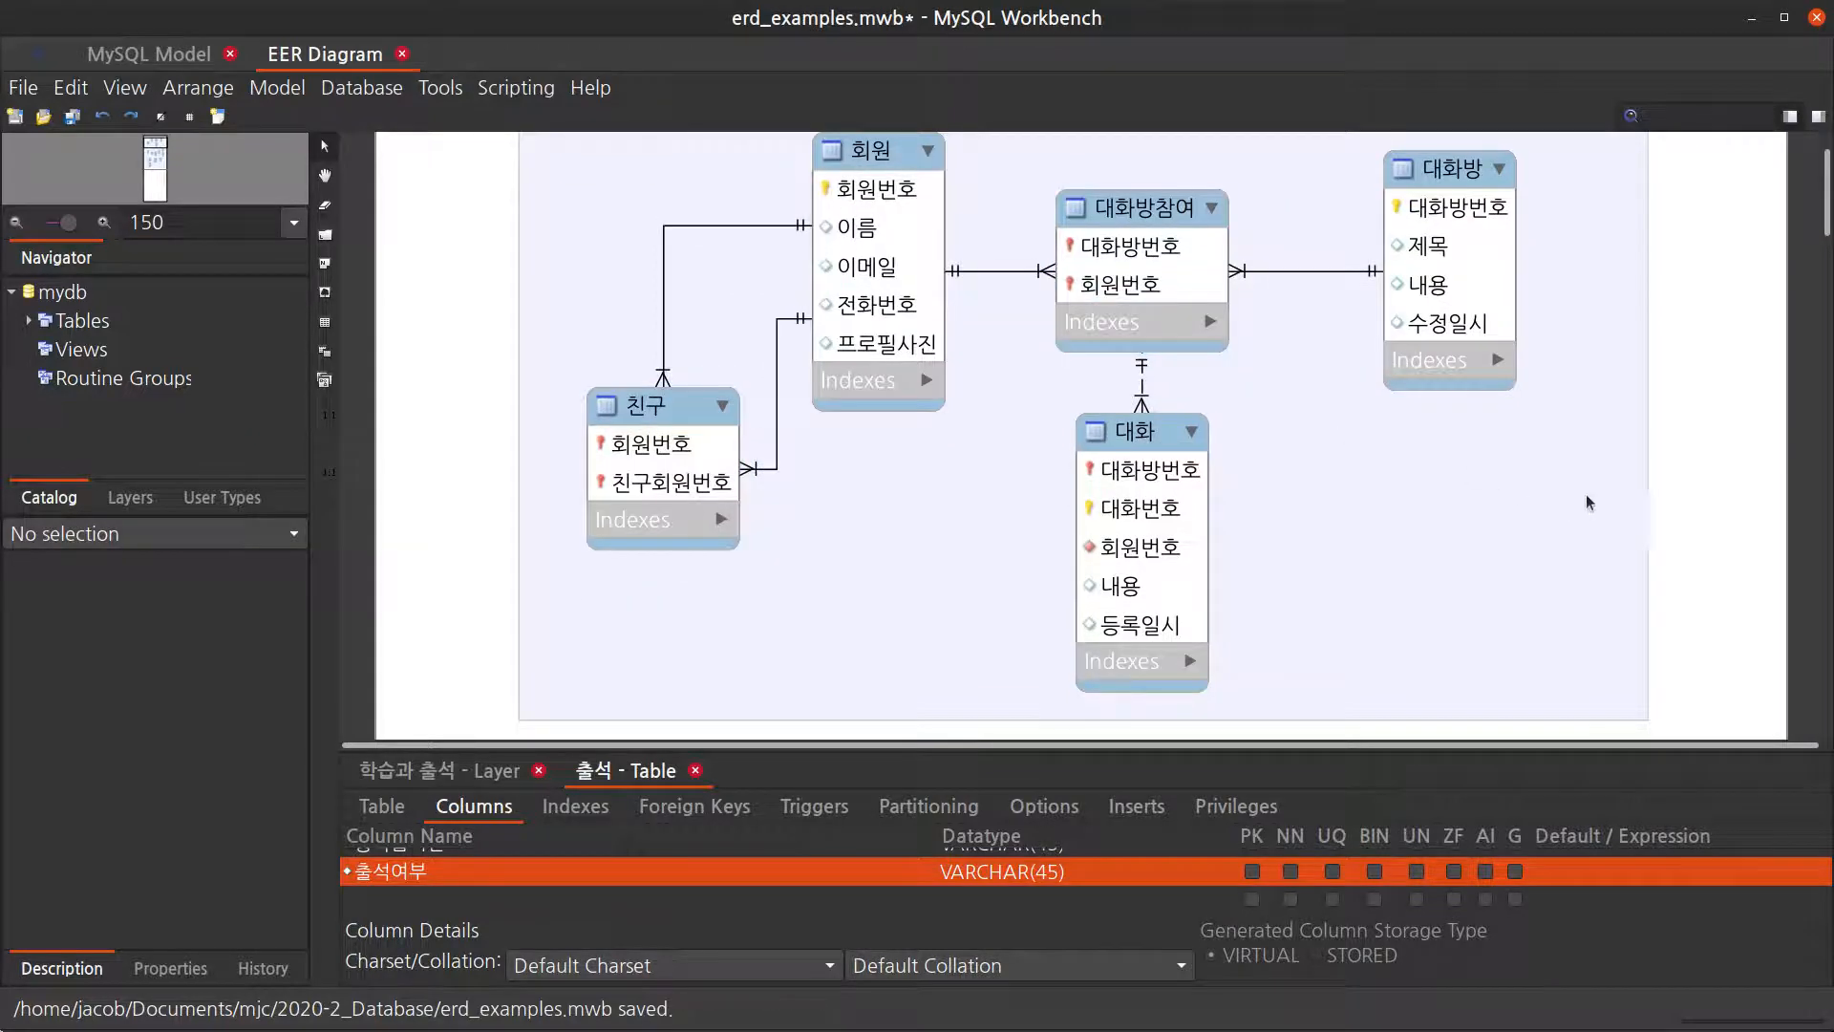
scroll(1589, 503, up, 1)
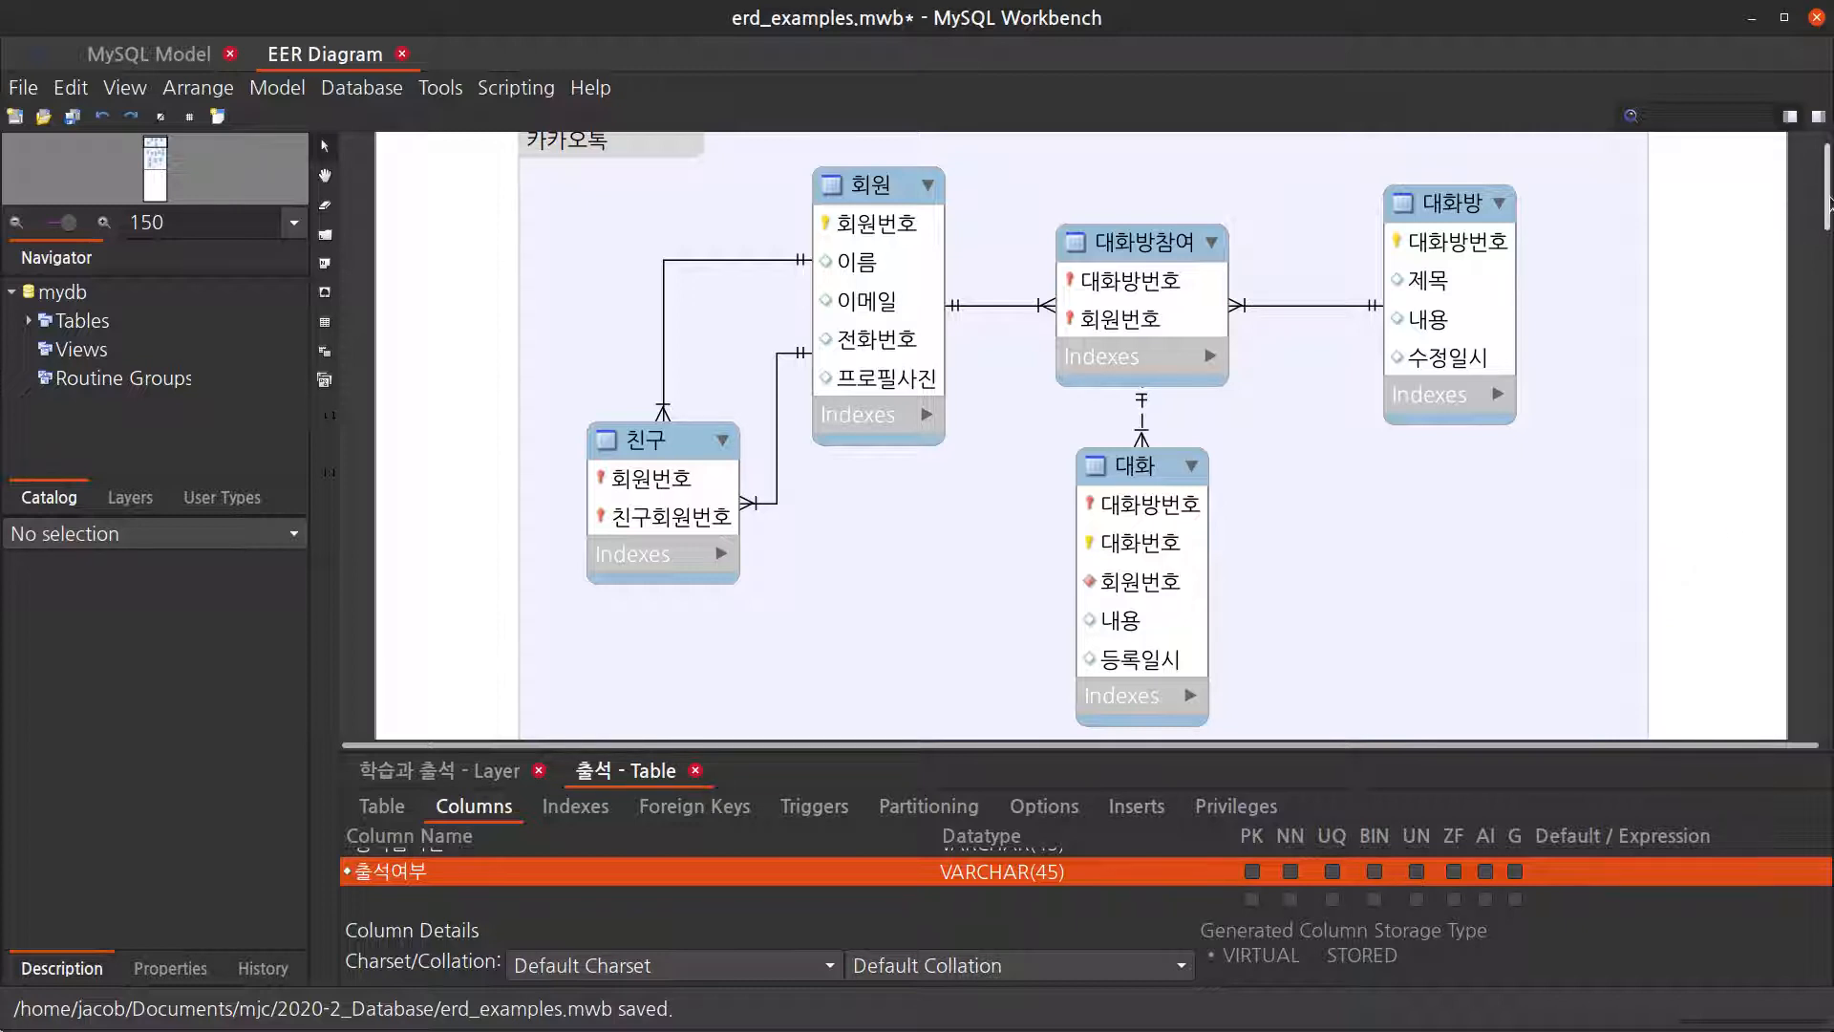
drag(1828, 202, 1828, 384)
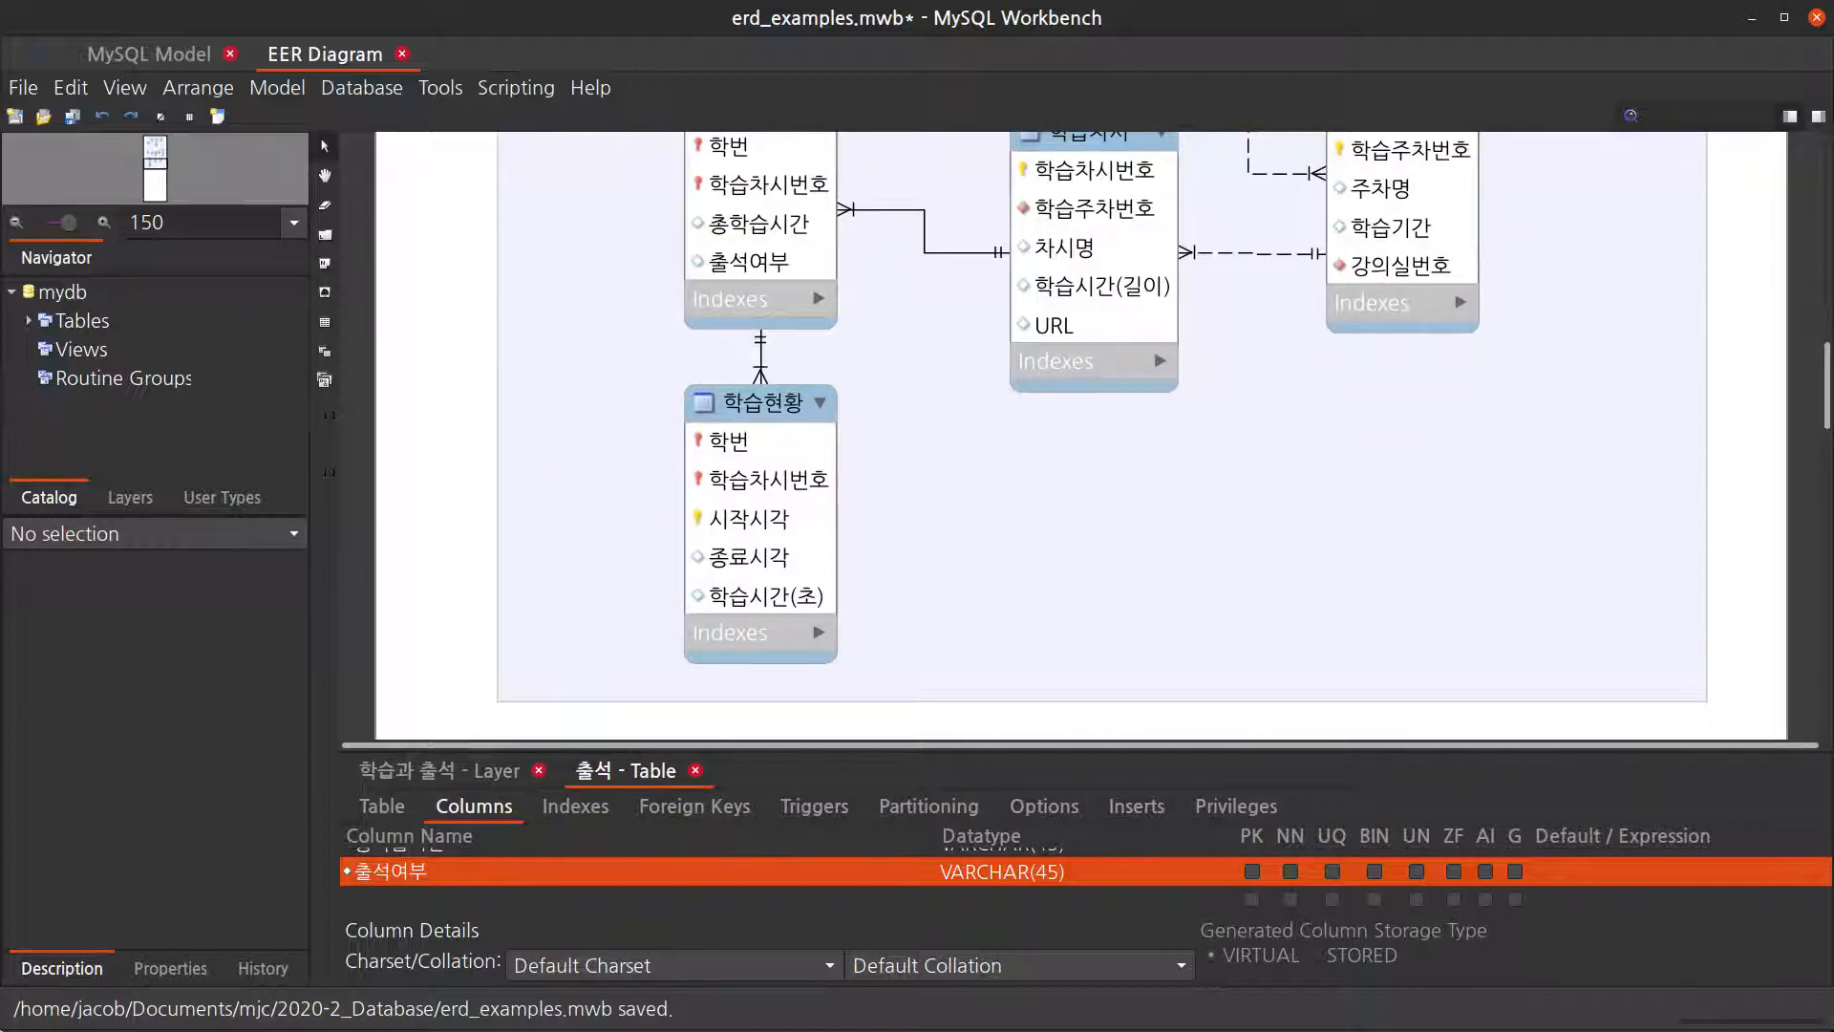
Step: Switch to Chrome, look through the 교보문고 home page, and open the detail page of the book 잘 쉬는 기술
key(alt+Tab)
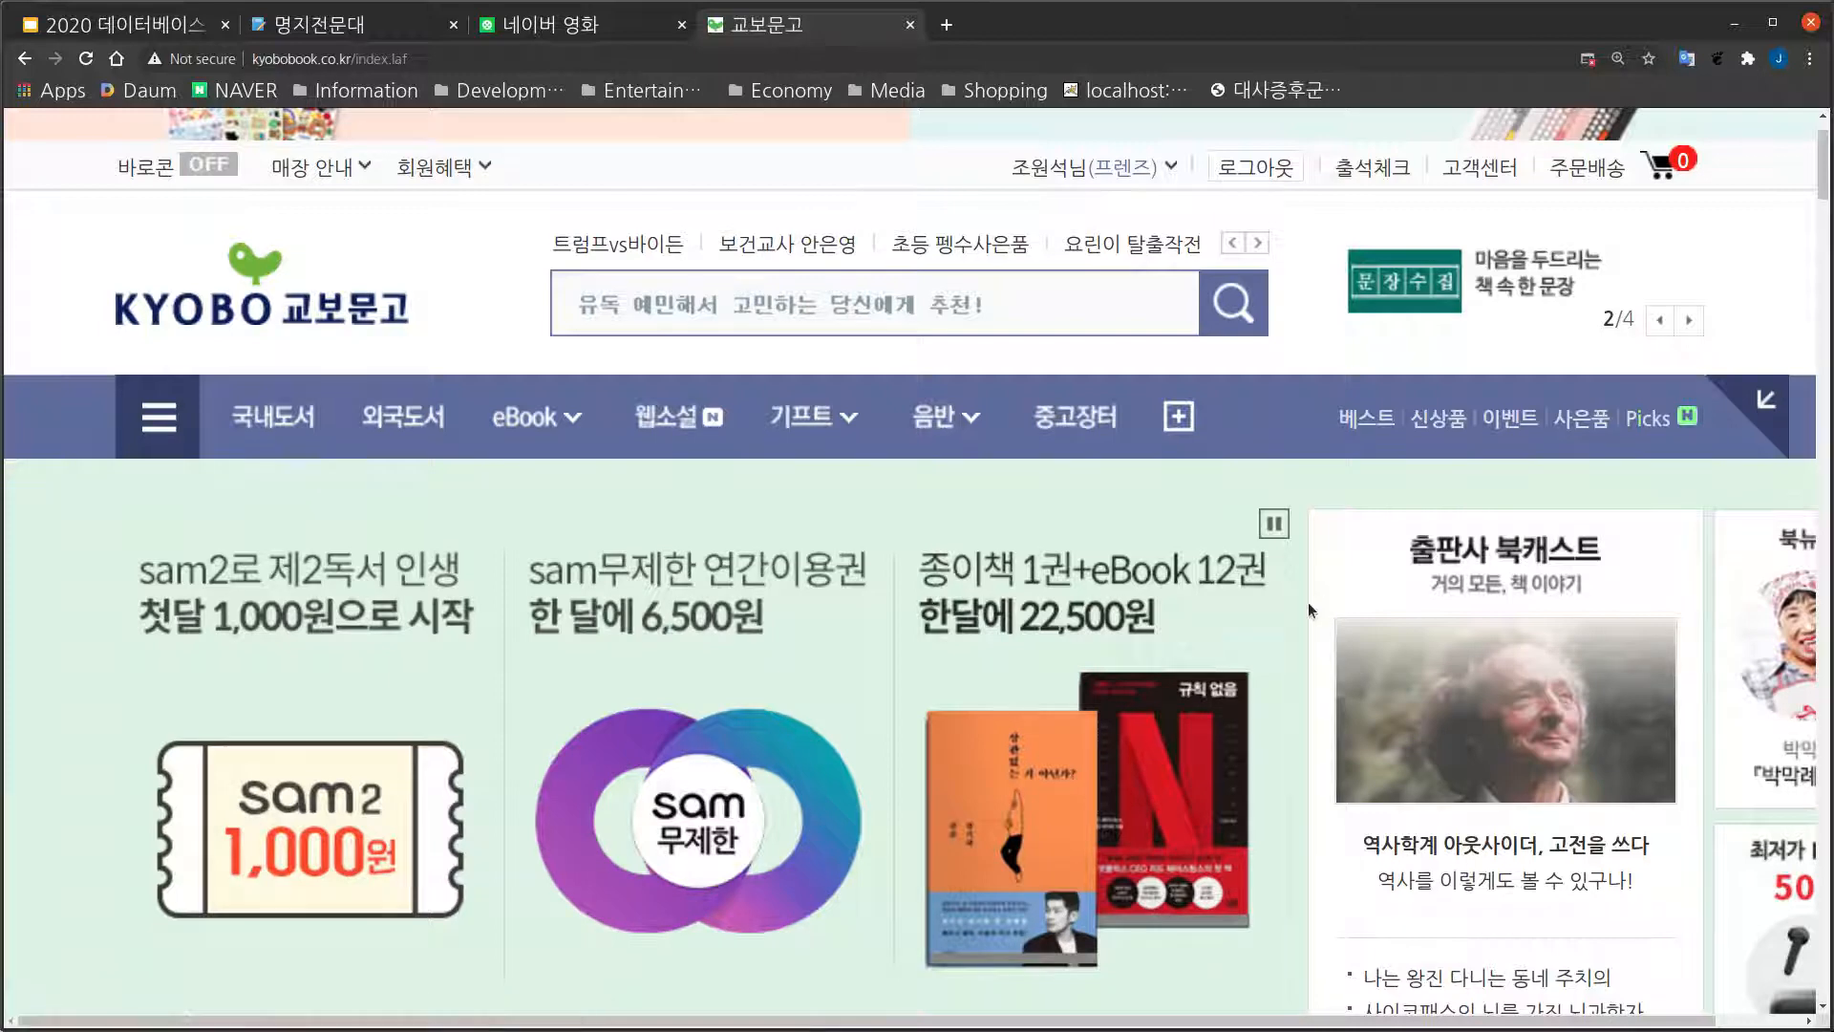
scroll(1309, 601, down, 8)
scroll(1309, 602, down, 5)
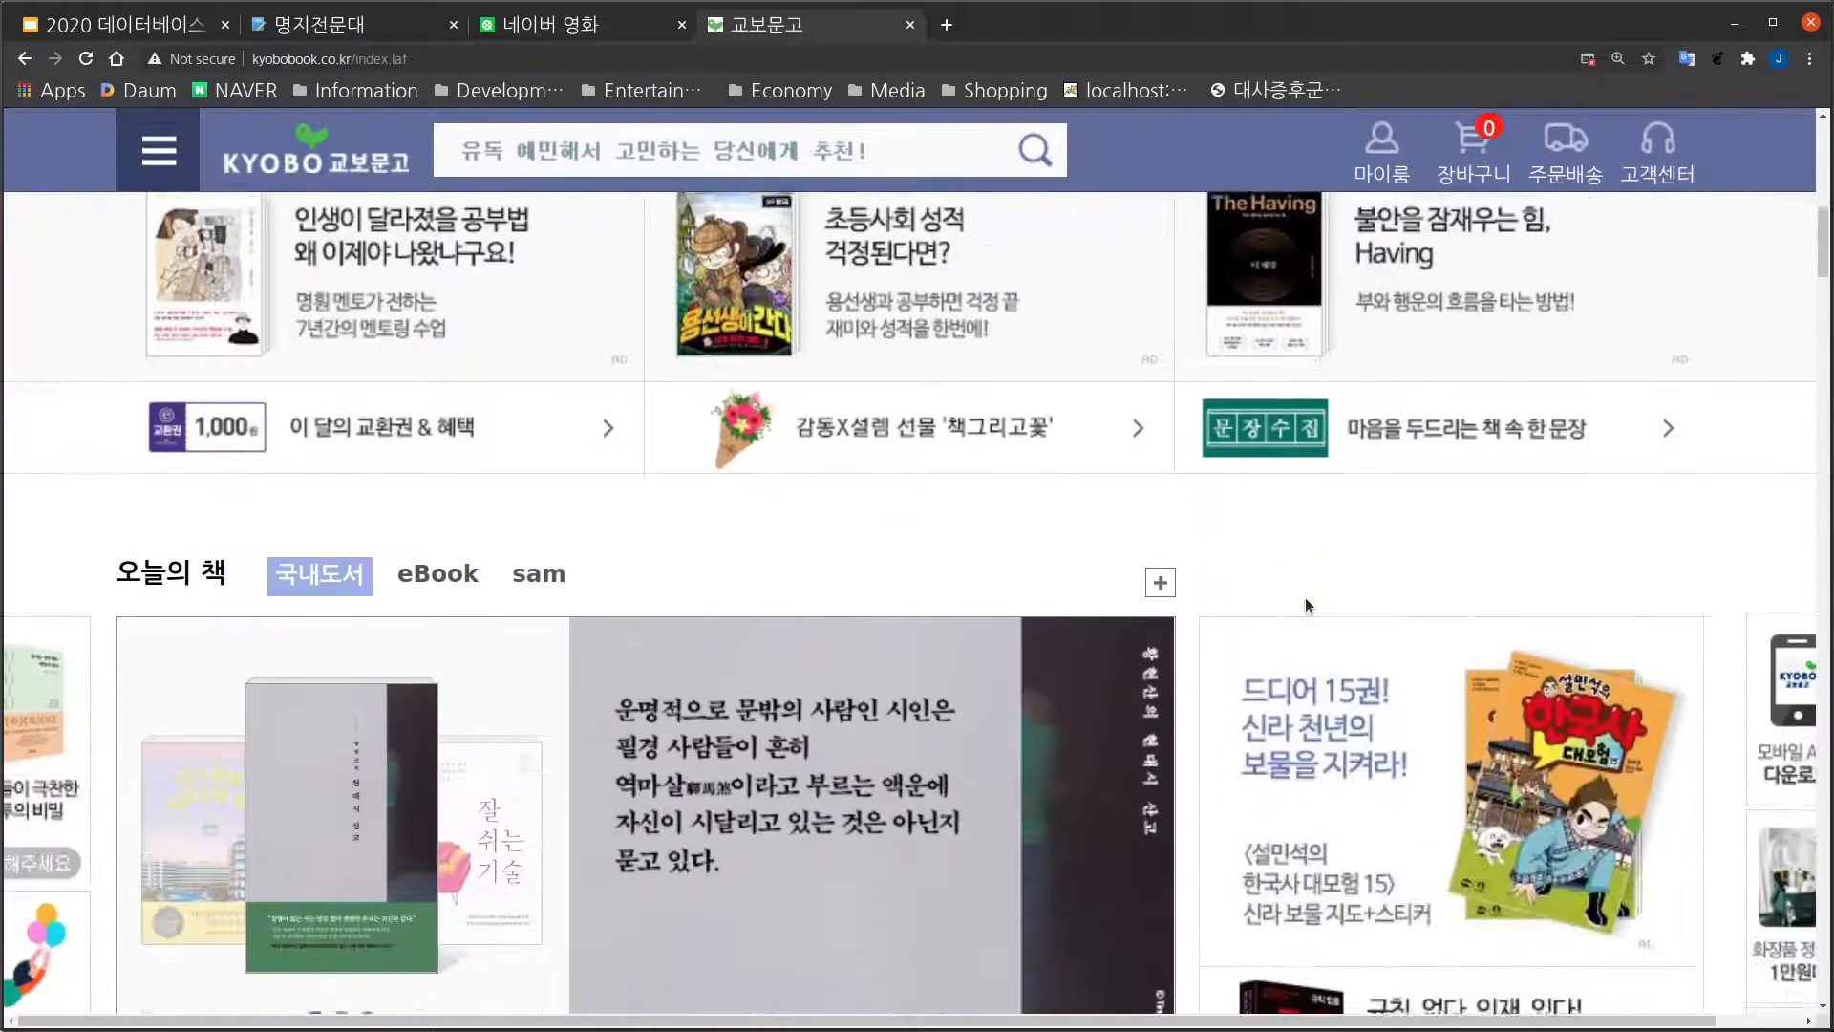
scroll(1201, 578, down, 5)
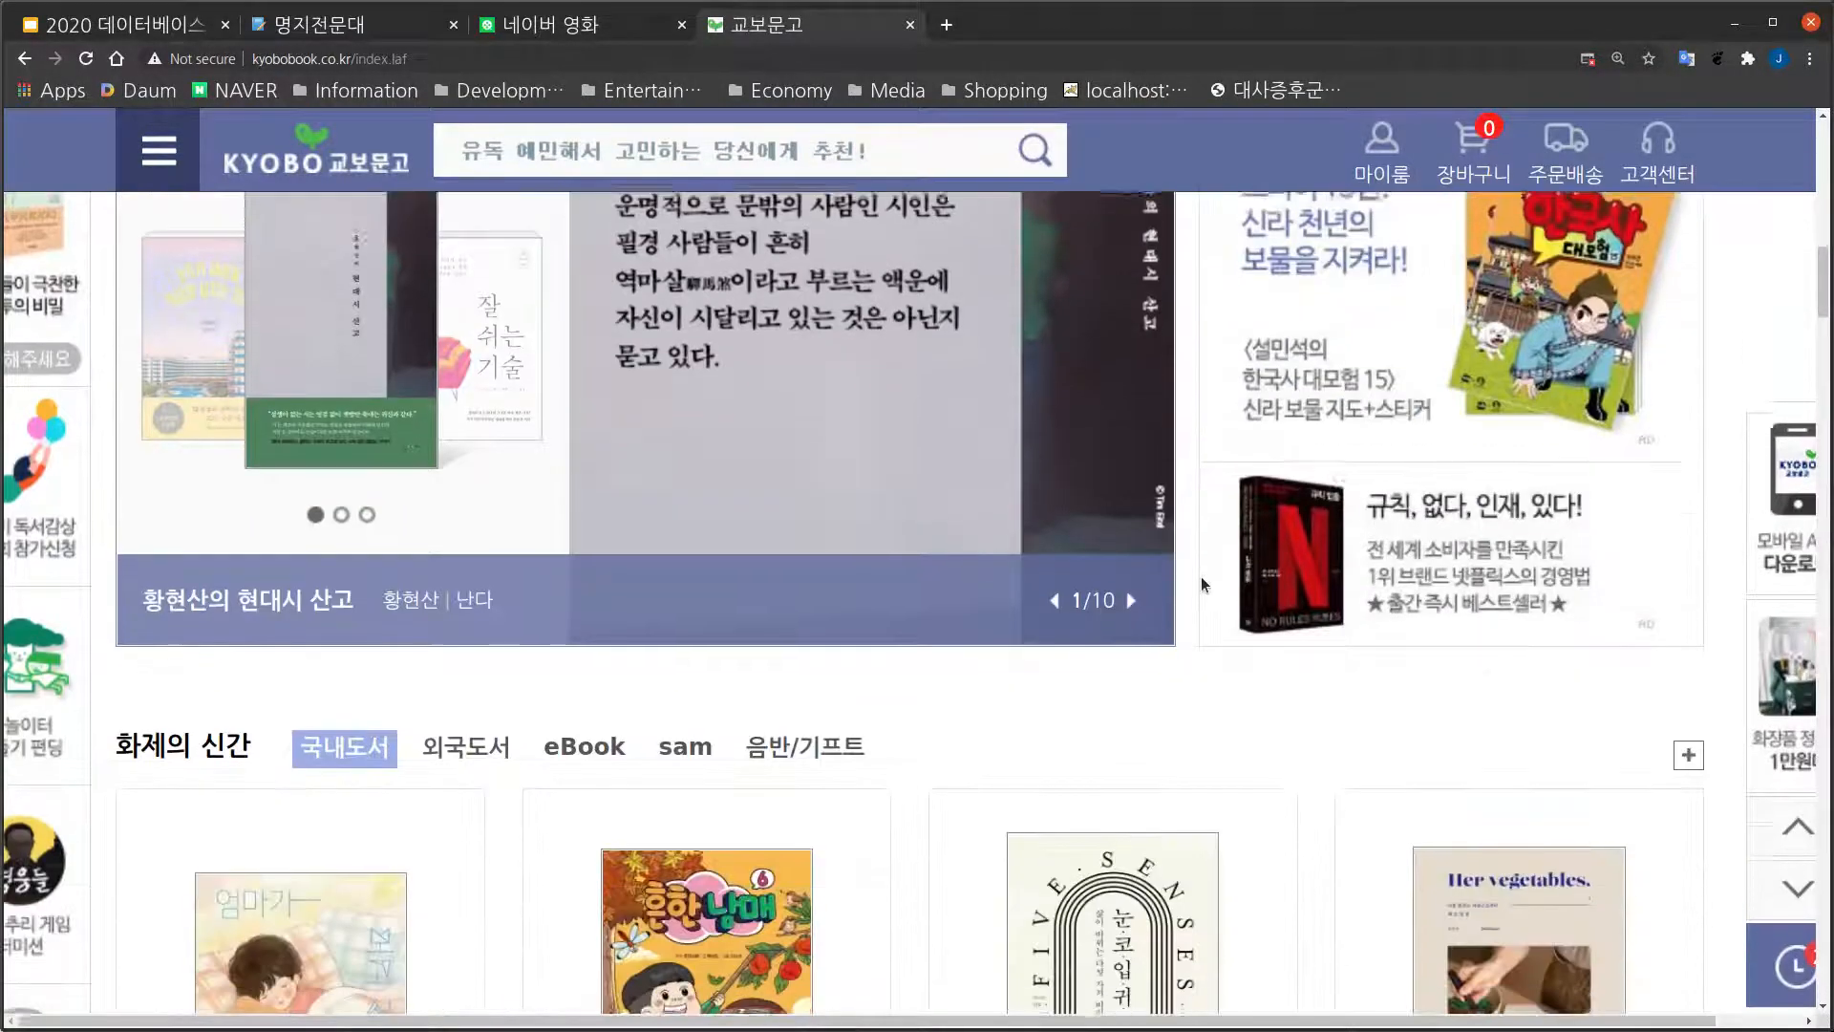
scroll(1201, 576, down, 8)
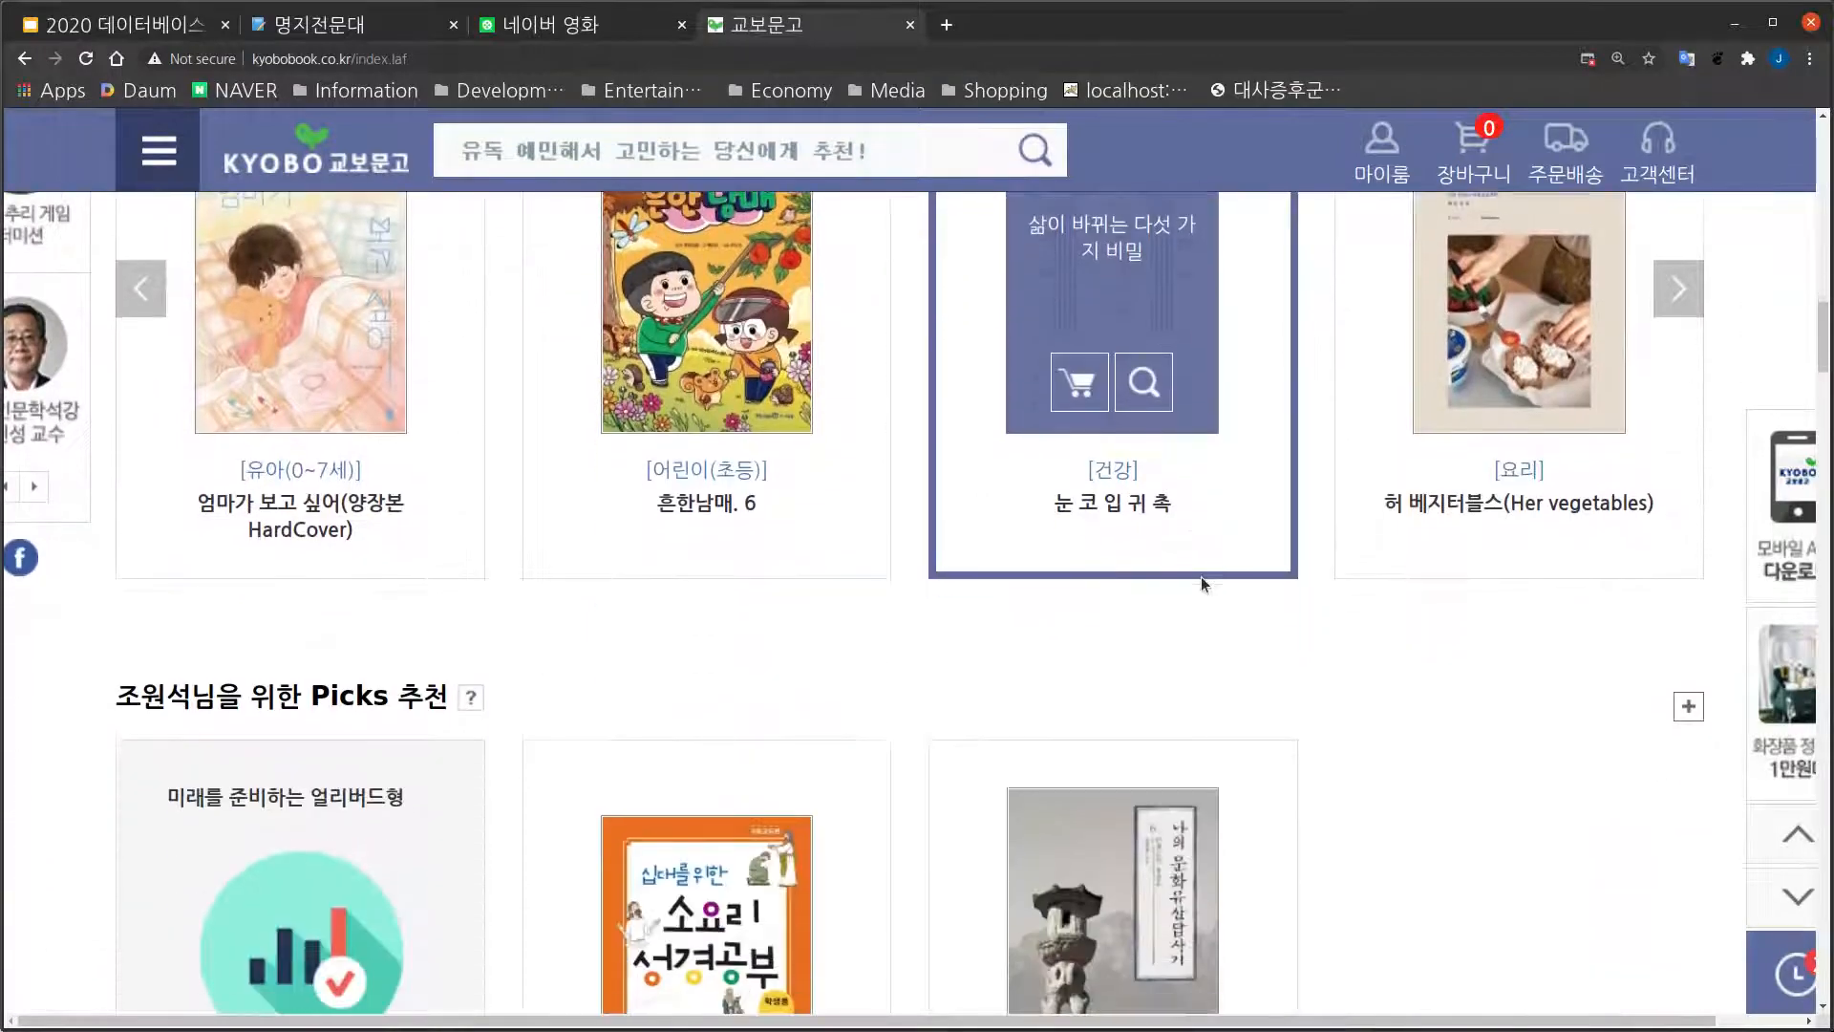
scroll(1201, 576, up, 4)
scroll(1201, 577, up, 11)
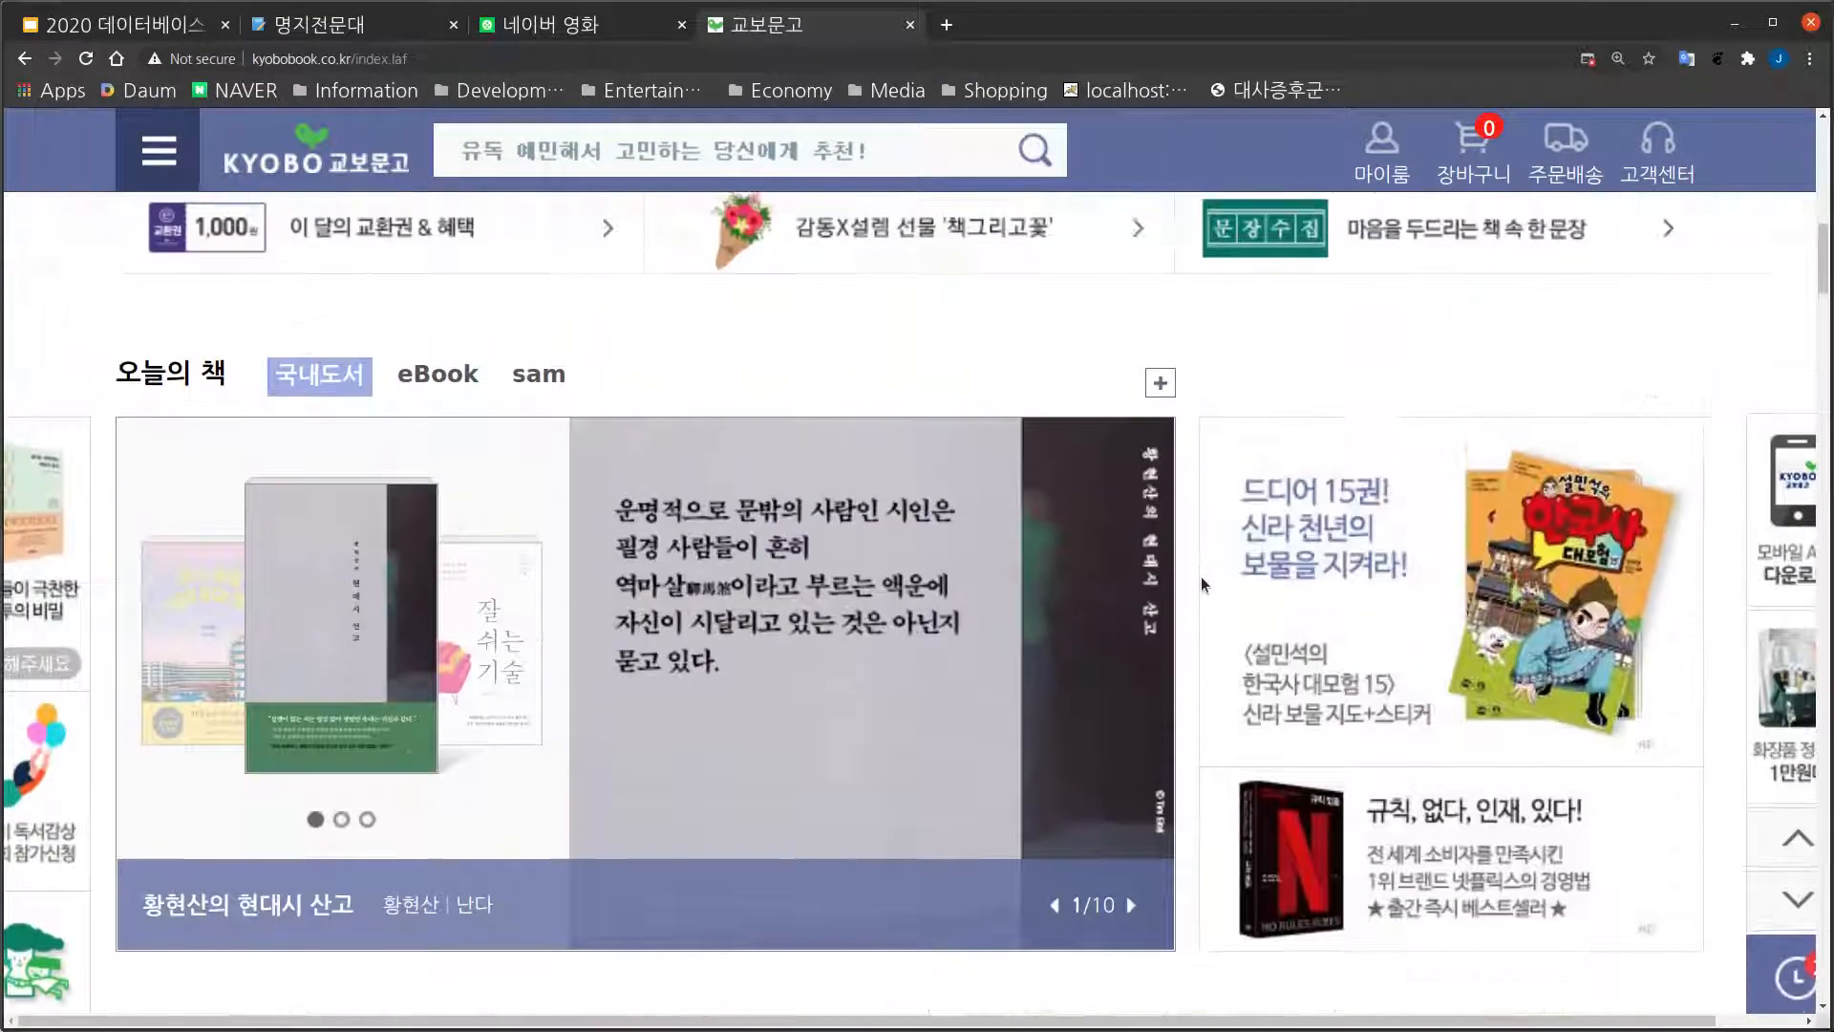
scroll(1201, 576, down, 2)
scroll(1201, 576, down, 1)
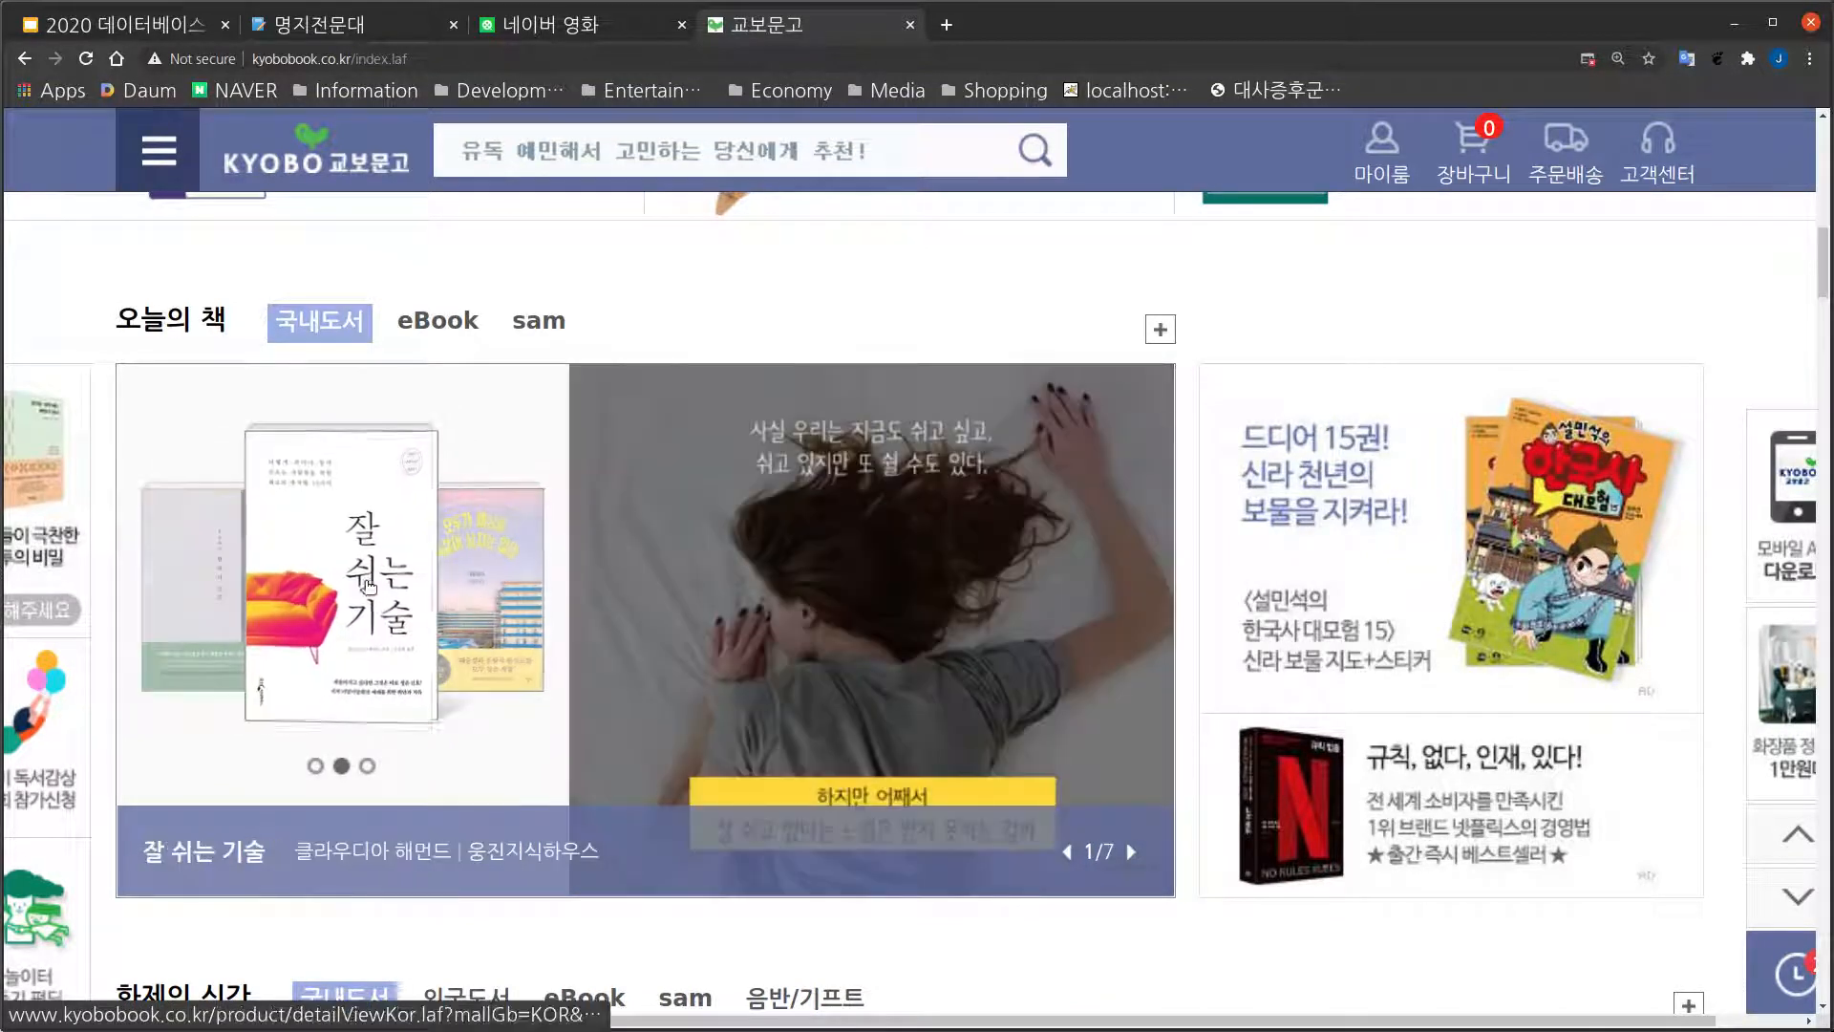
click(365, 581)
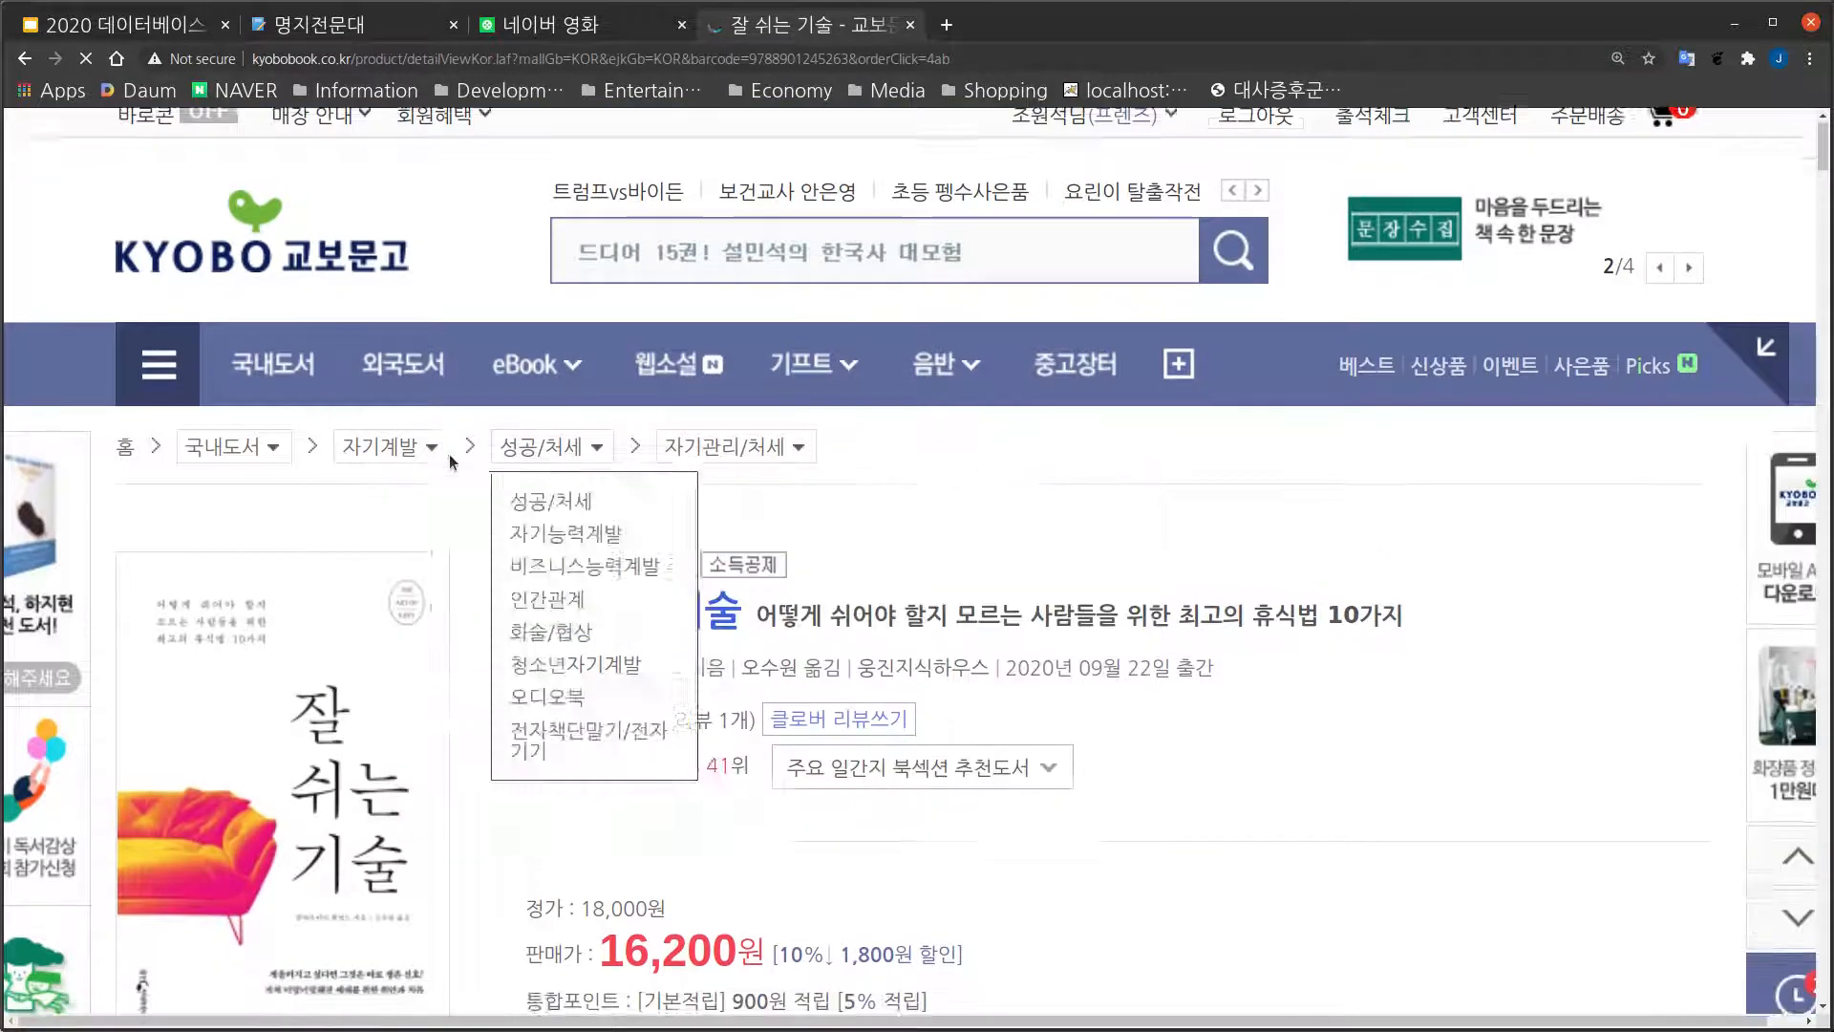
scroll(1312, 531, down, 2)
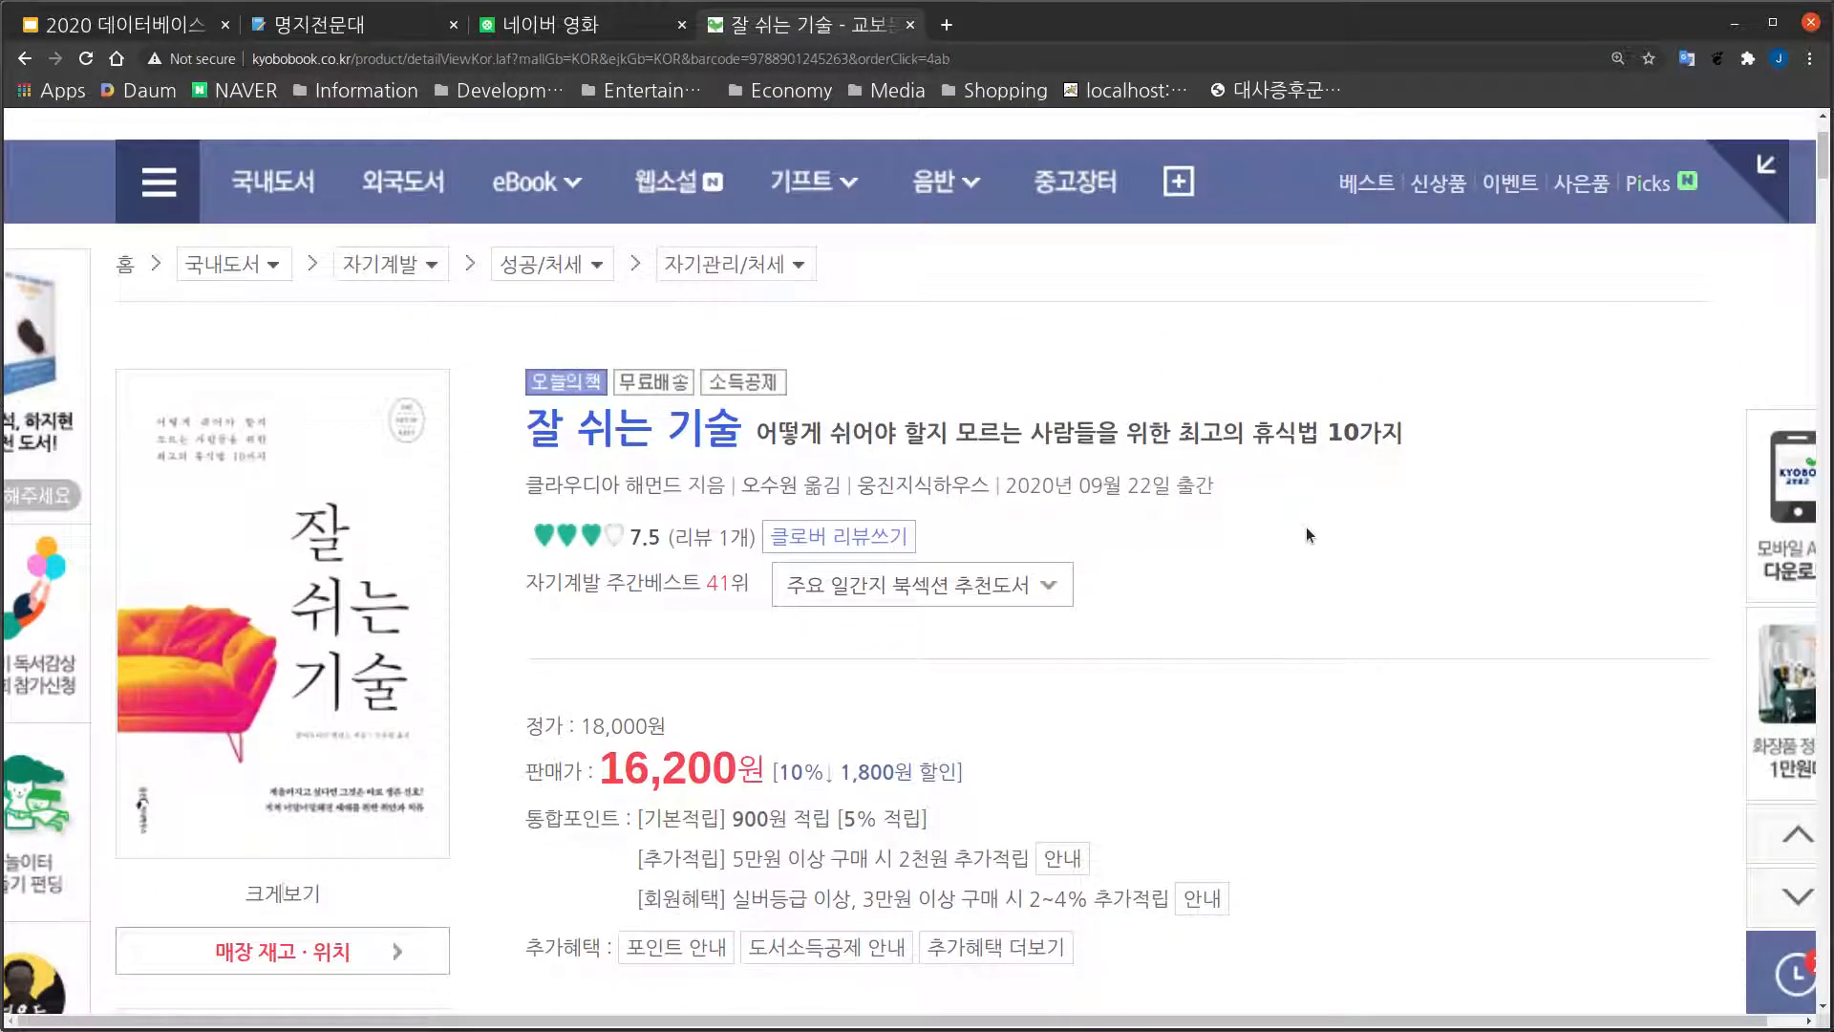
Step: Switch back to MySQL Workbench and draw a large new layer on the empty page below the 학습과 출석 layer
key(alt+Tab)
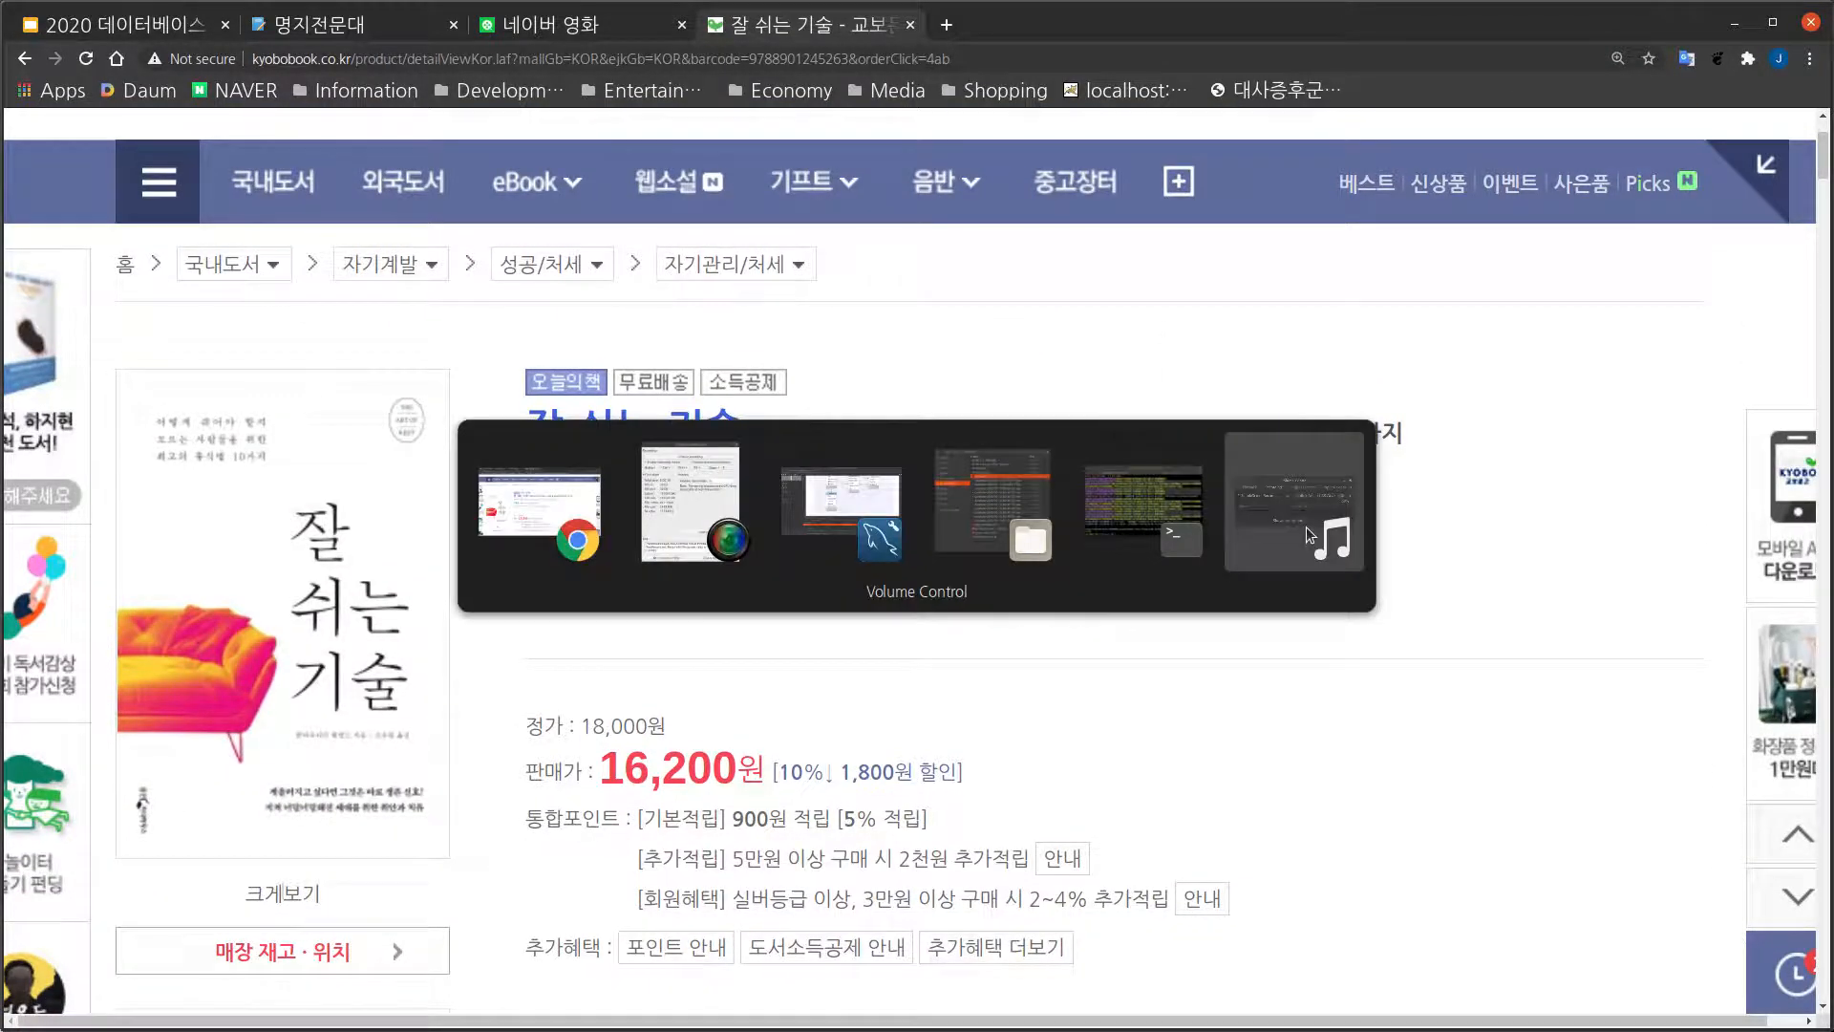
key(alt+Tab)
key(alt+Tab)
key(alt+Tab)
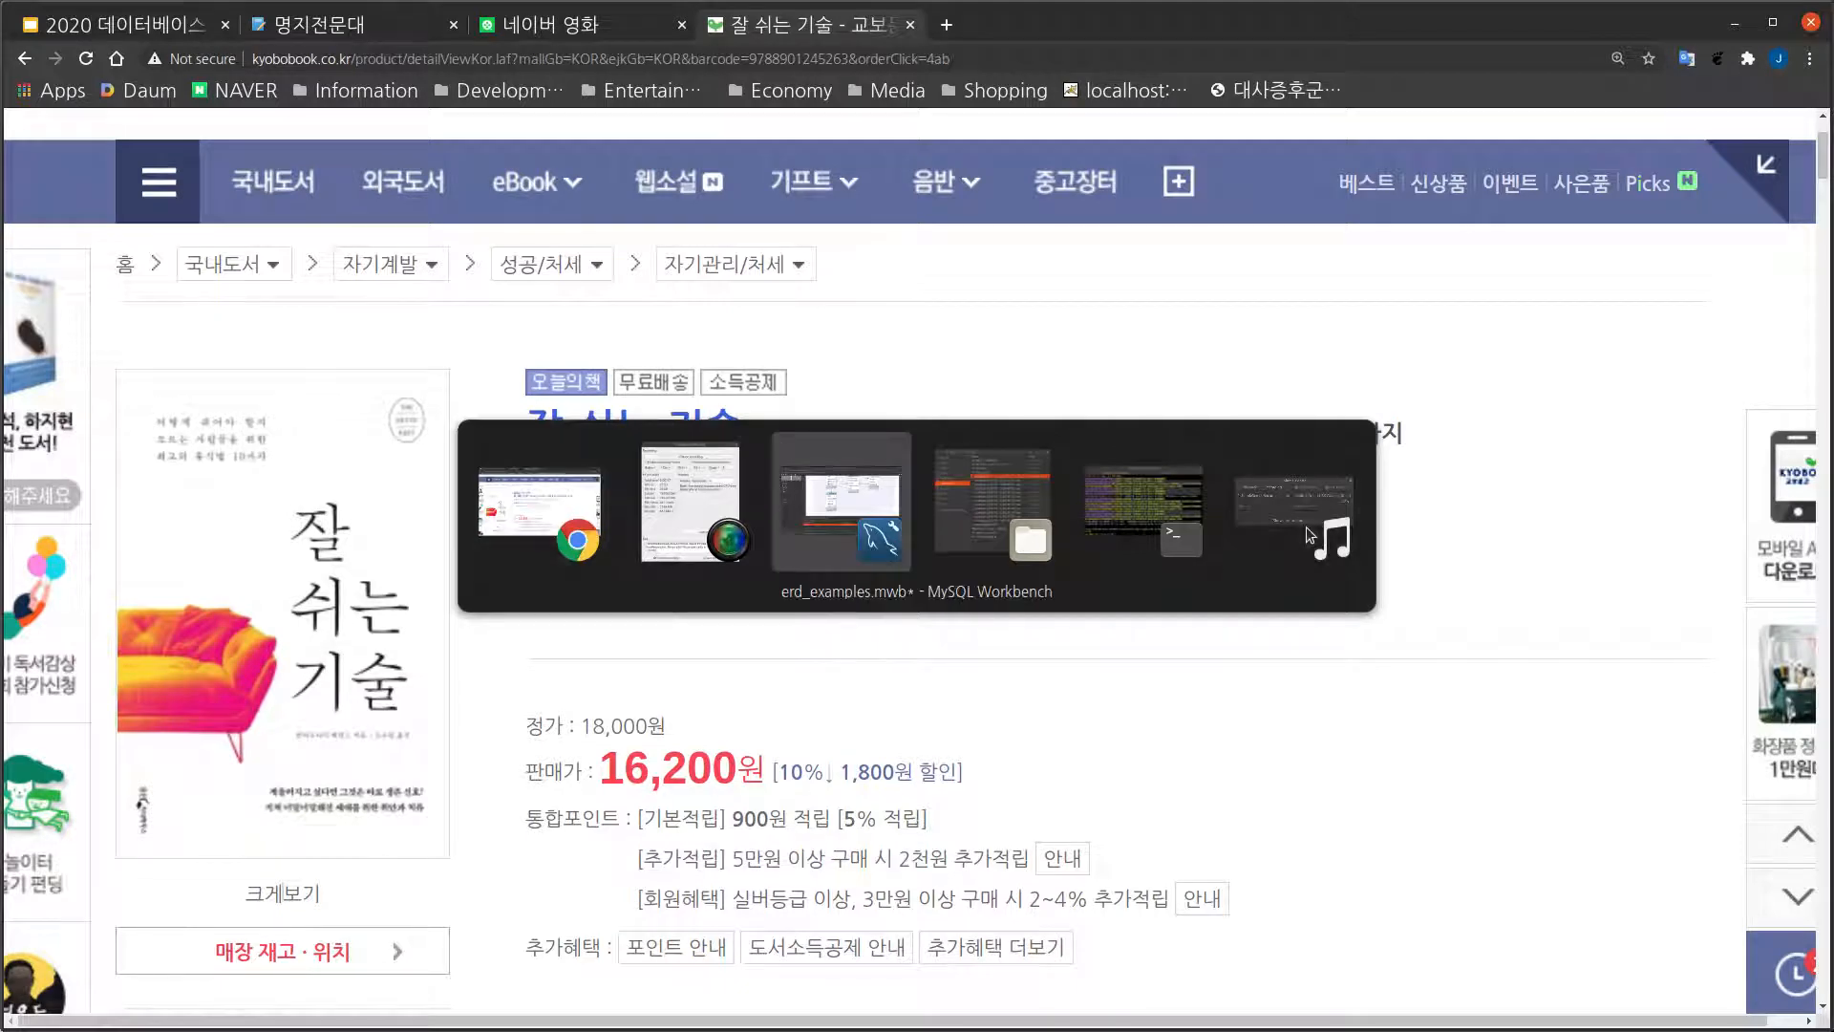
scroll(1306, 528, down, 8)
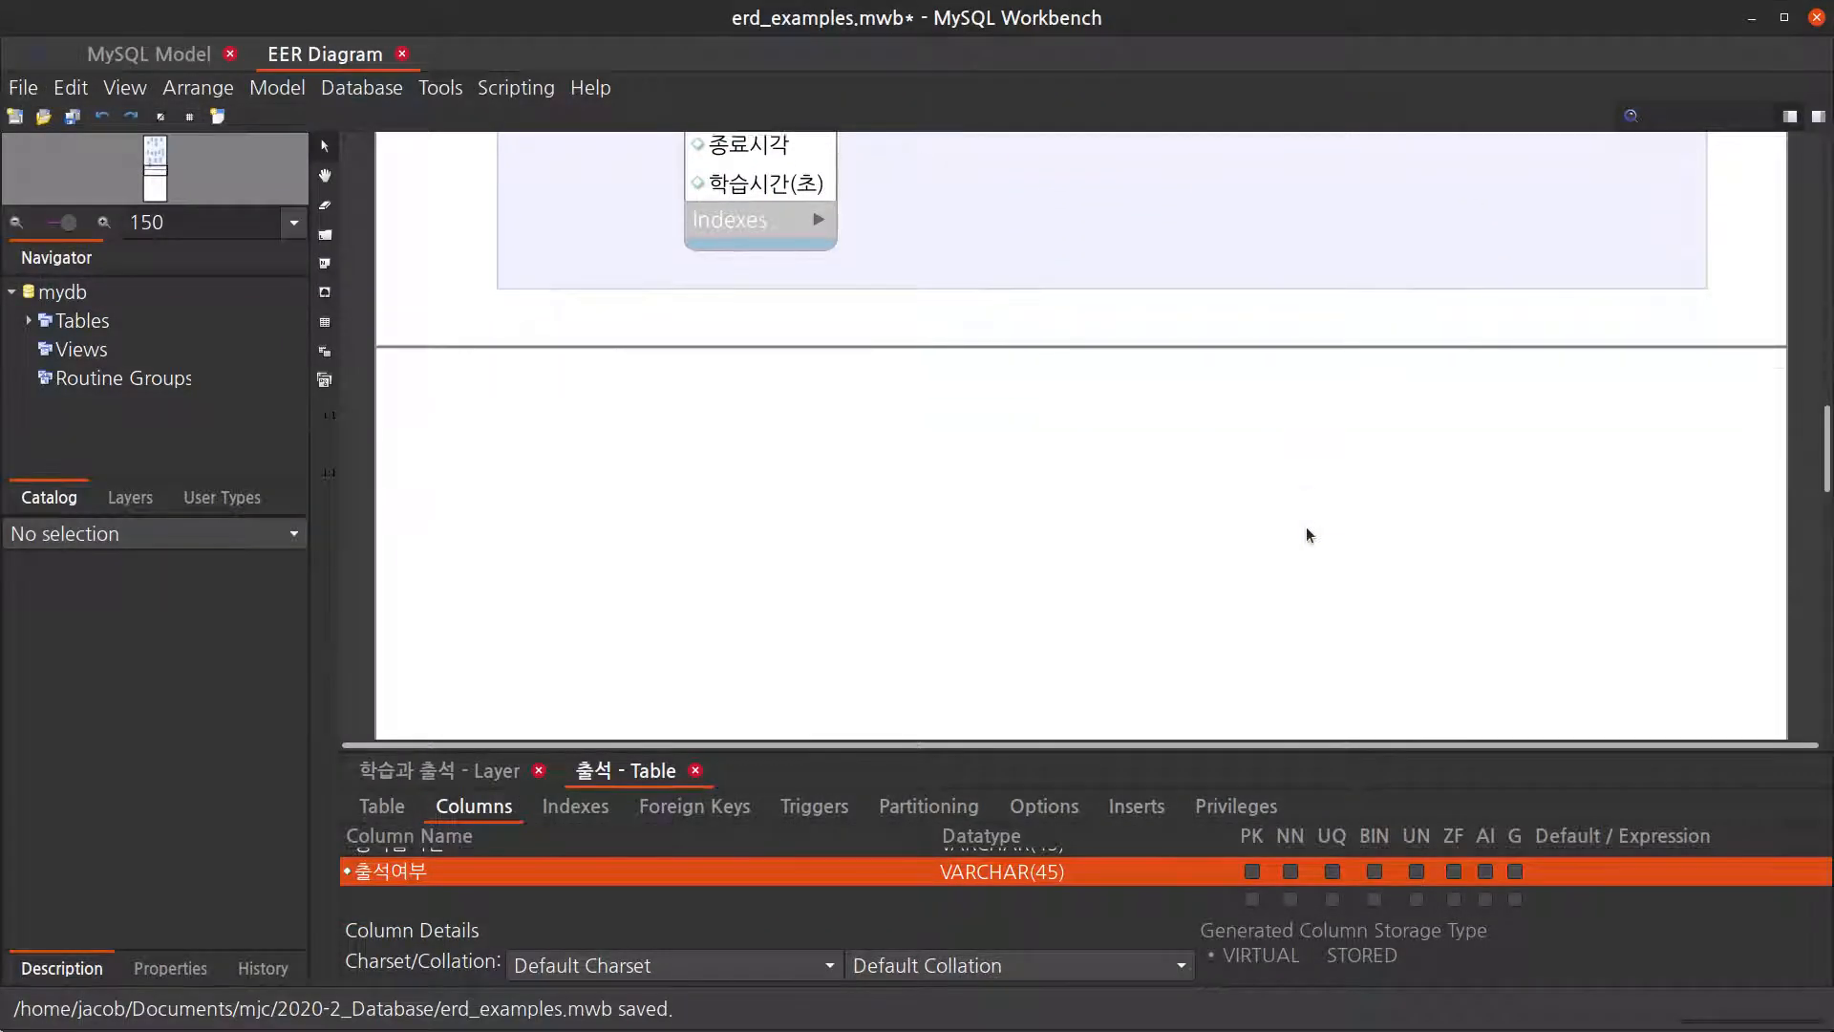
scroll(1307, 533, down, 1)
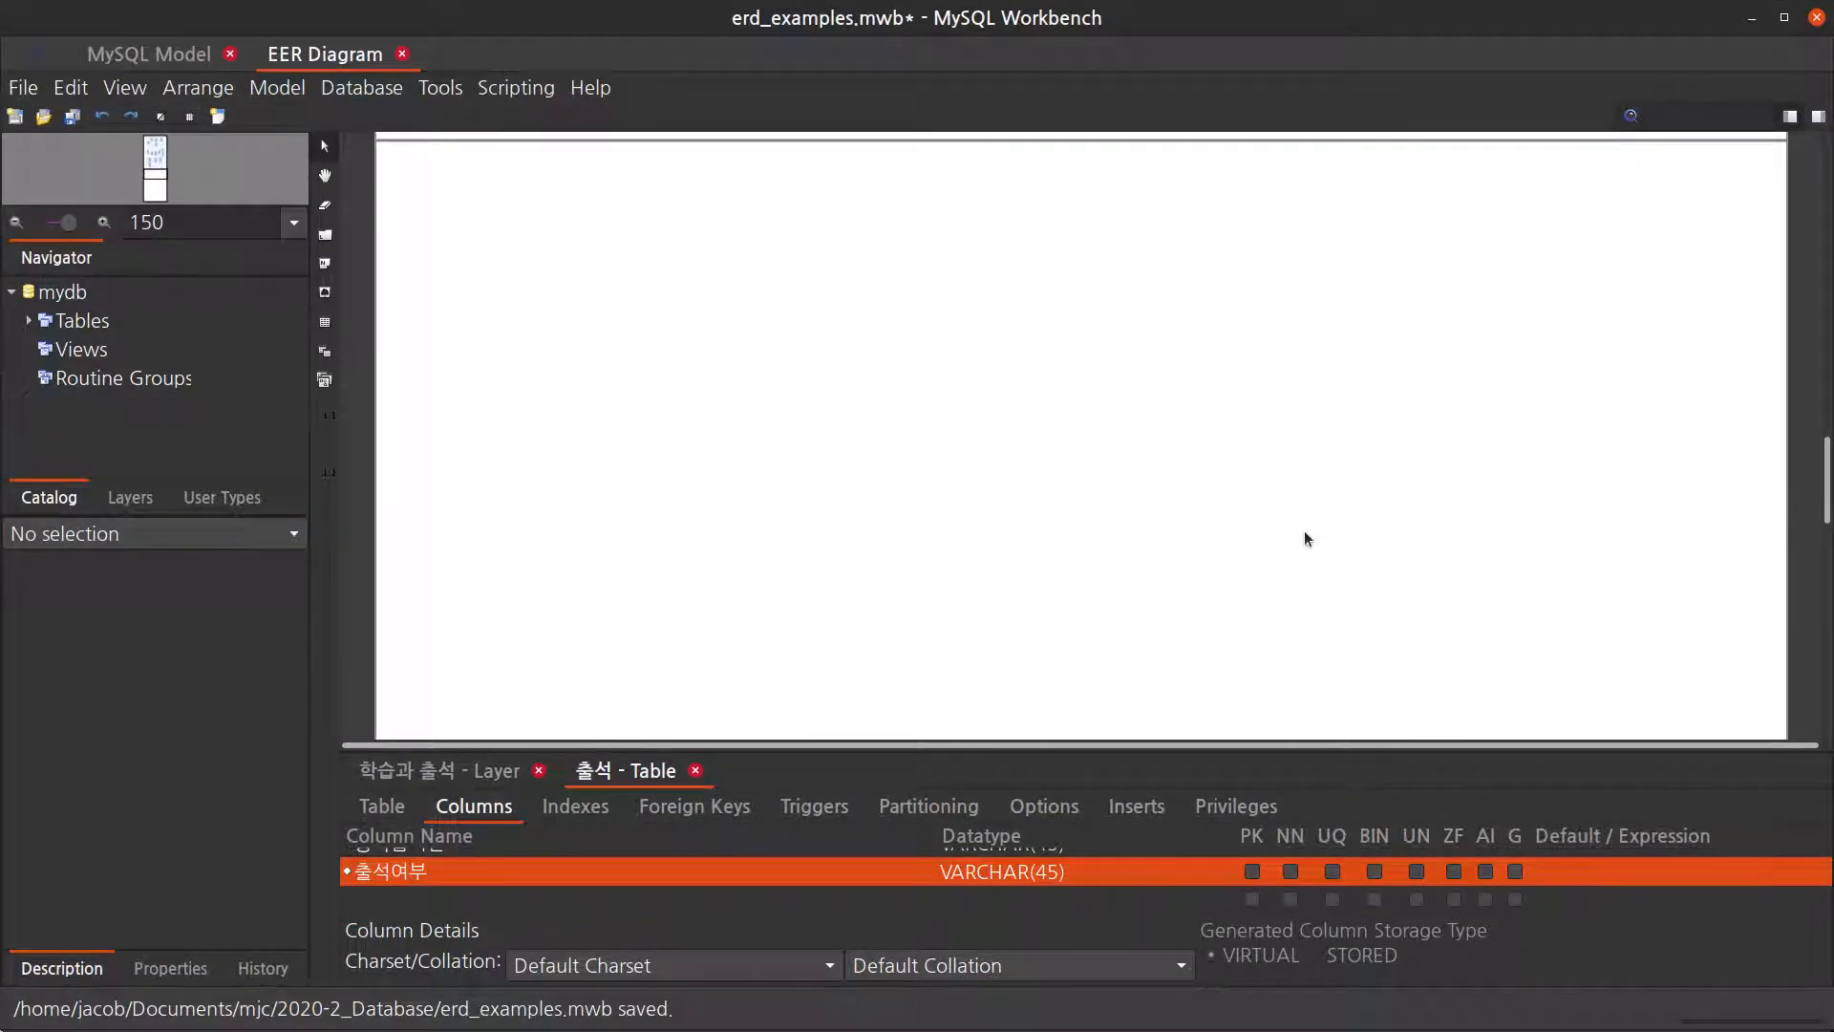
key(l)
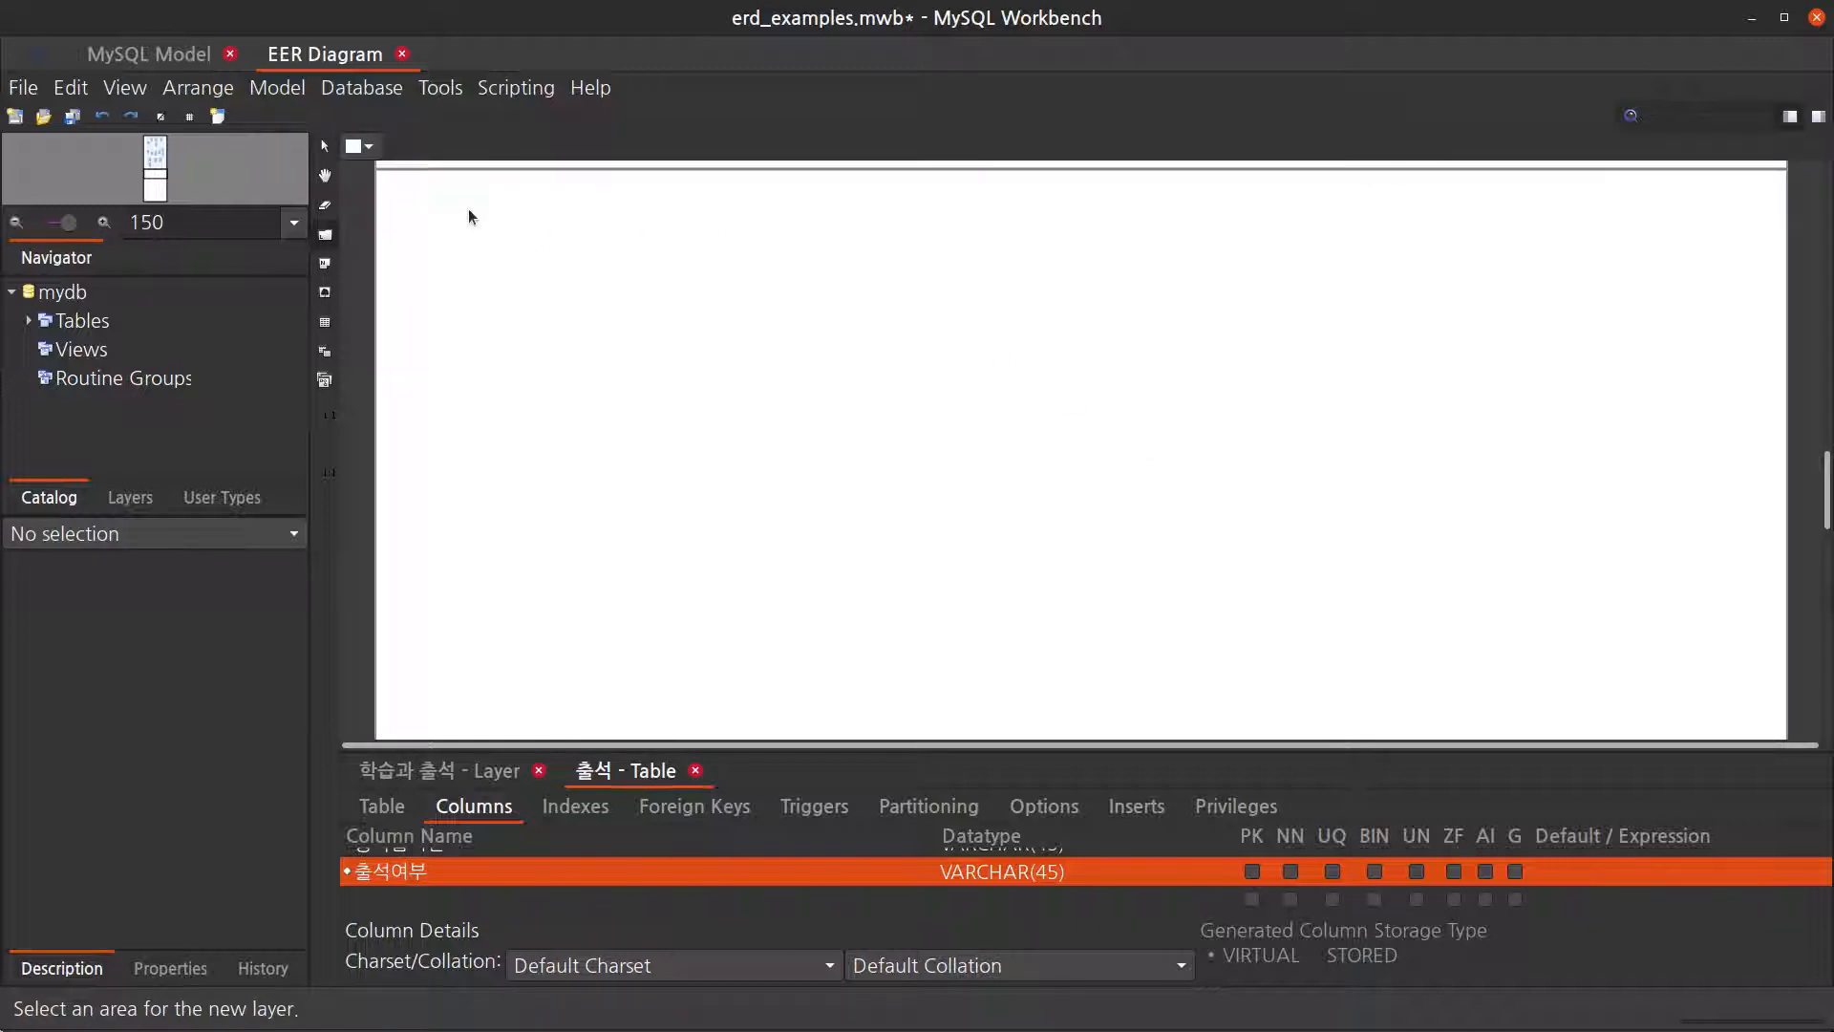
drag(468, 208, 1700, 812)
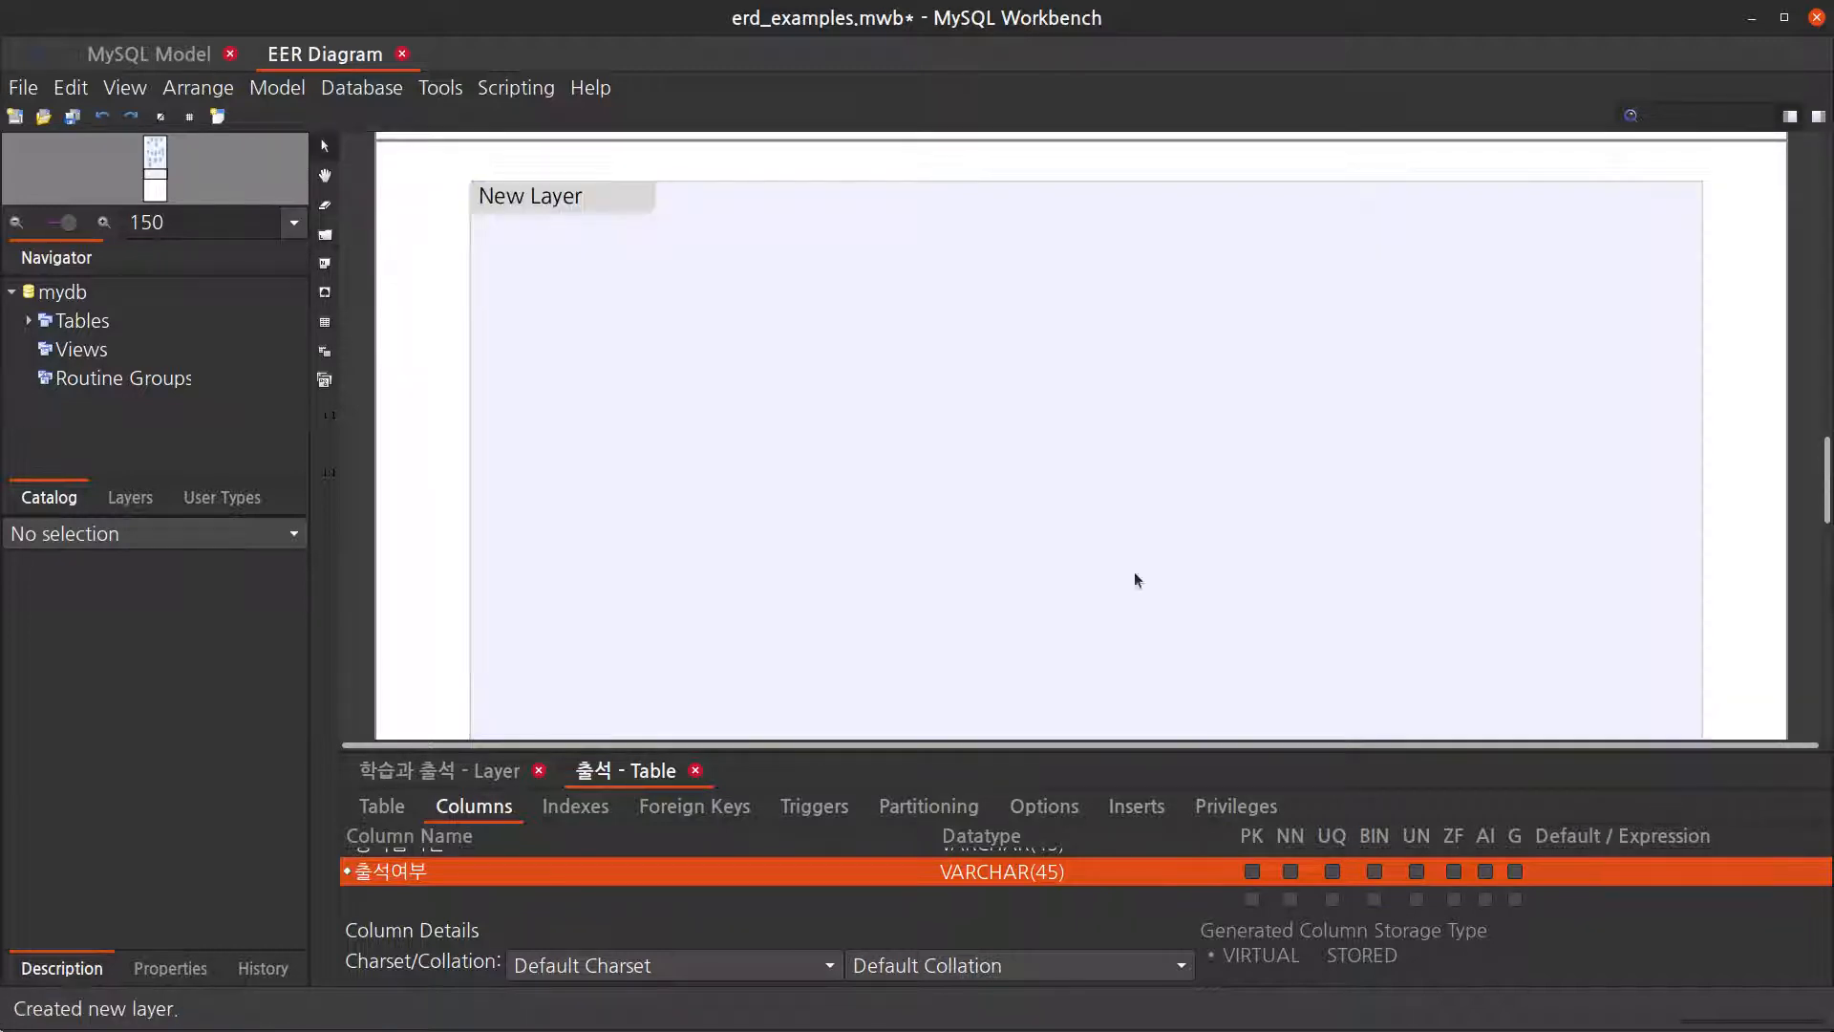
Step: Rename the new layer as 교보문고
click(582, 203)
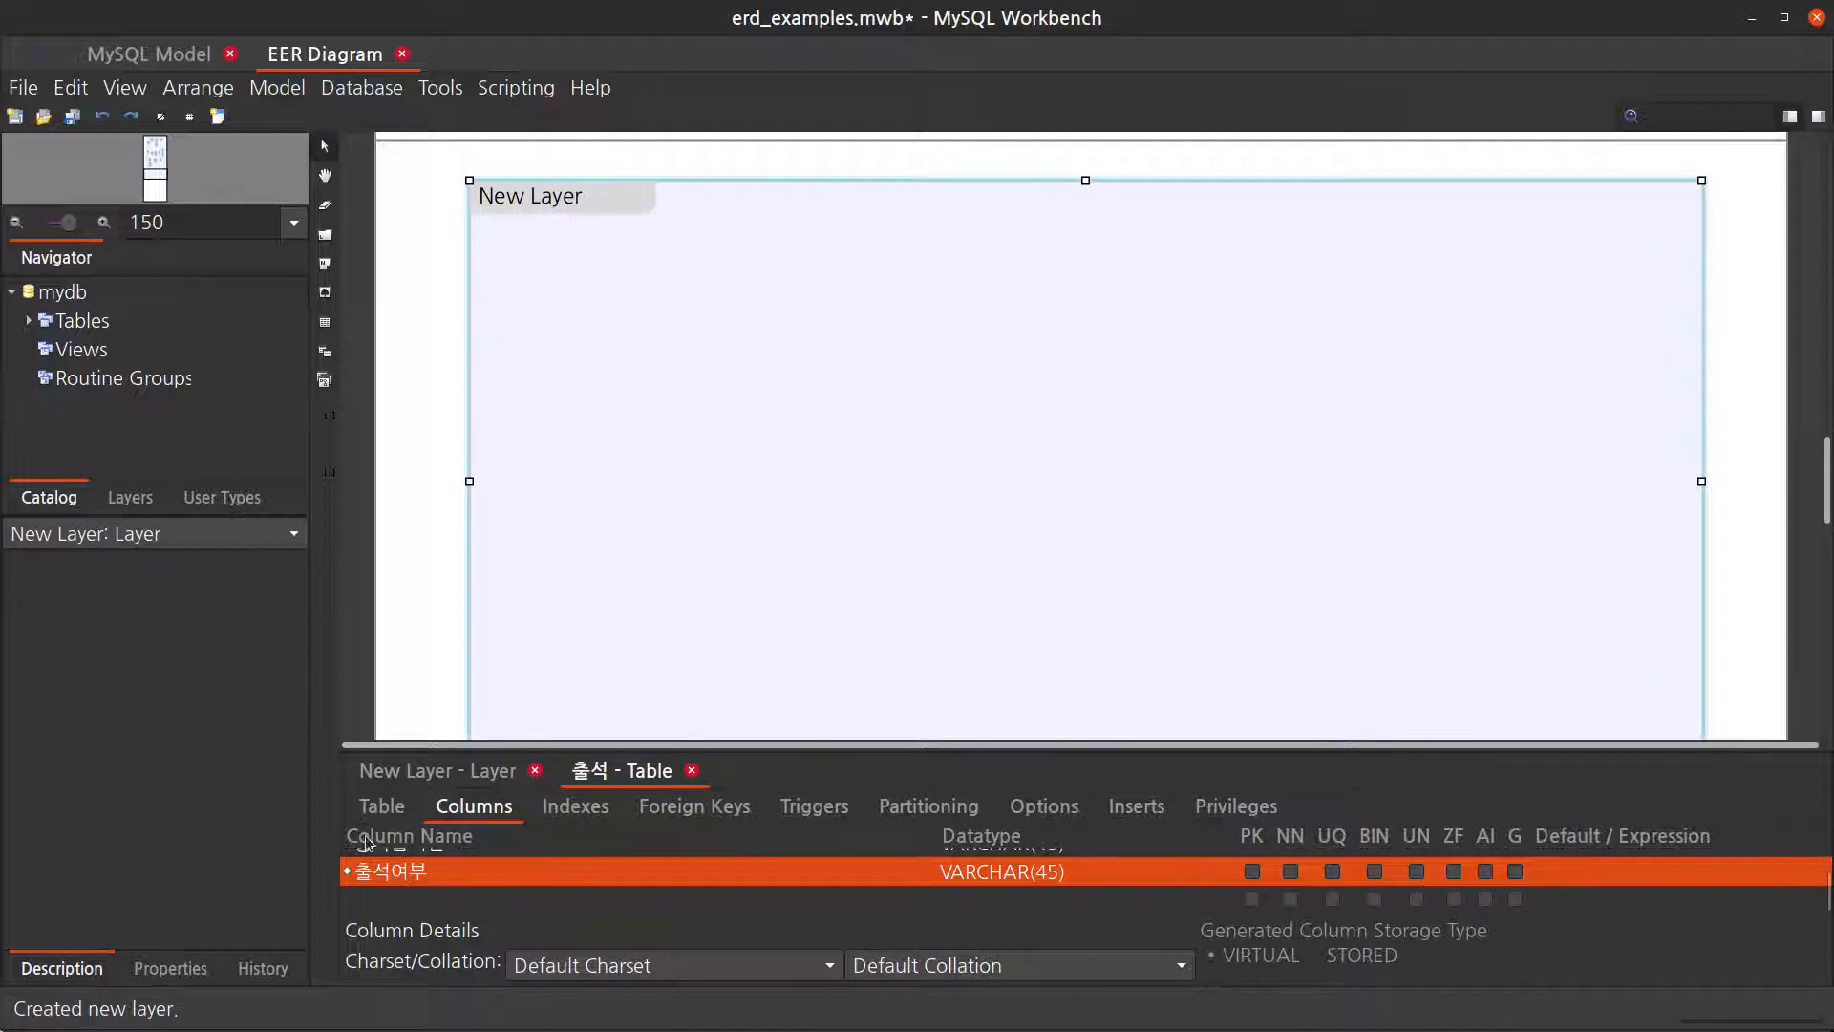
click(381, 808)
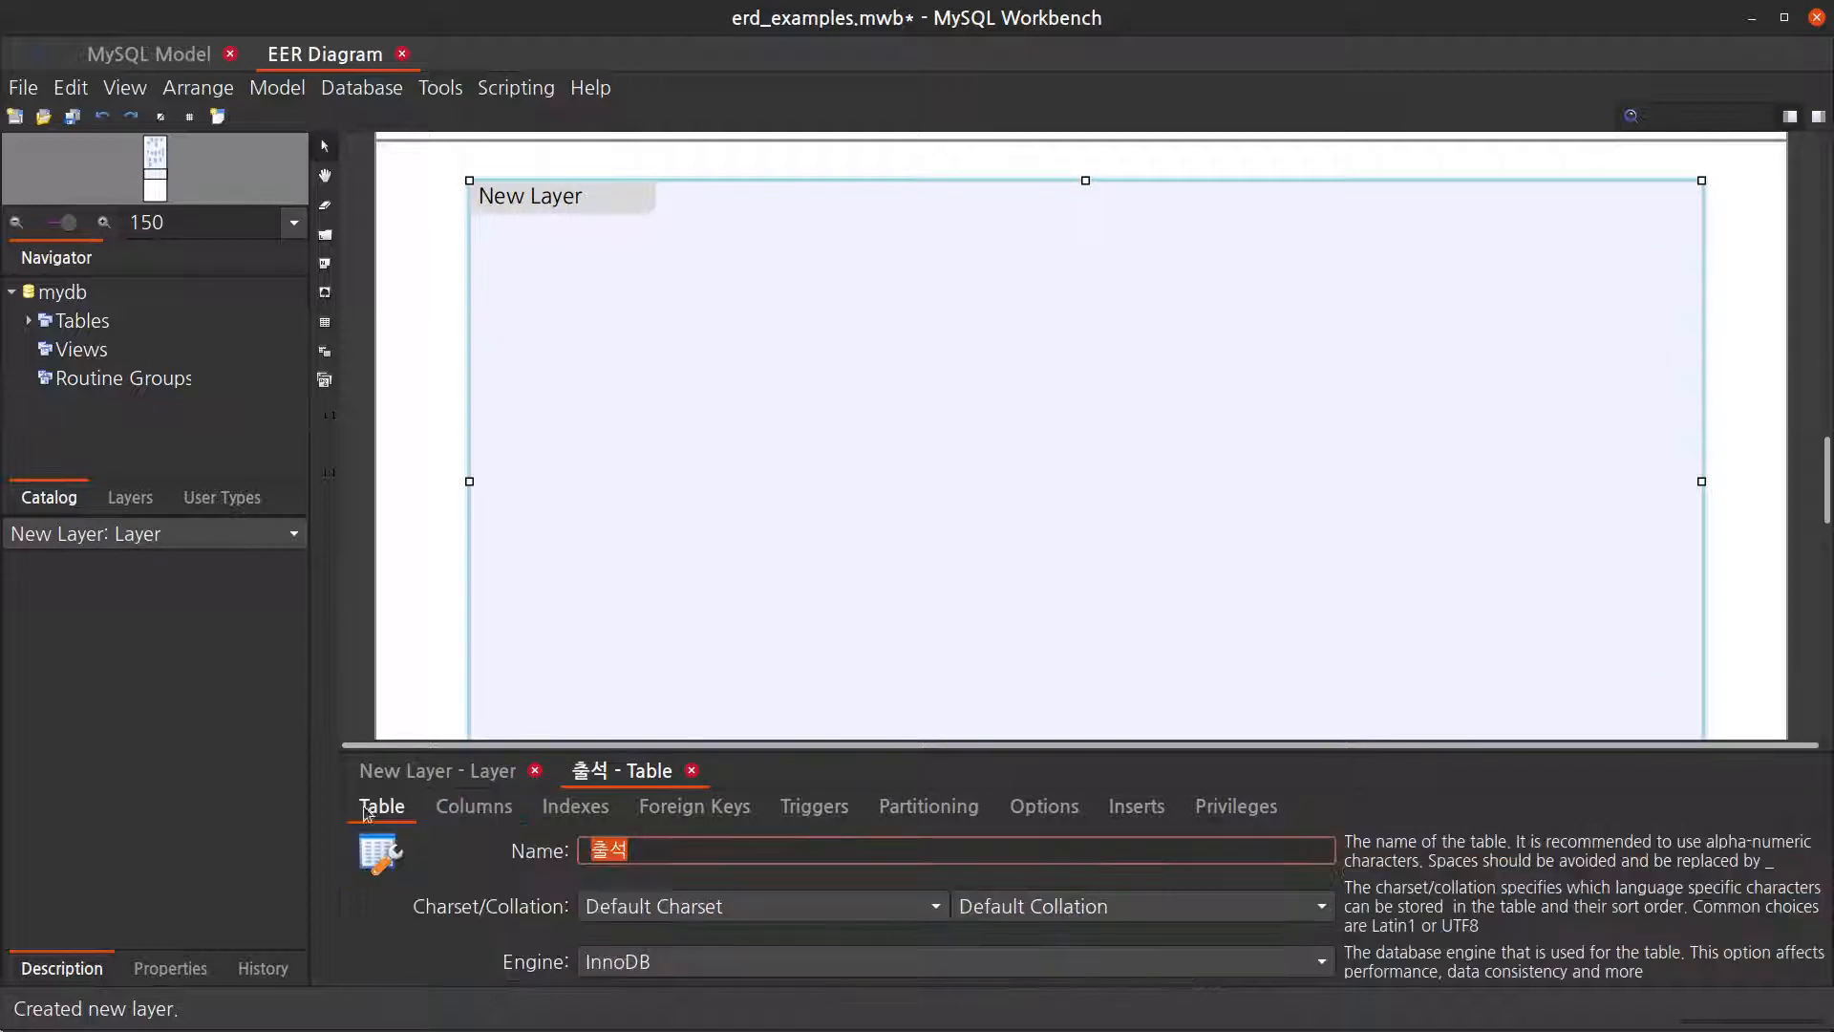
click(458, 771)
text(r)
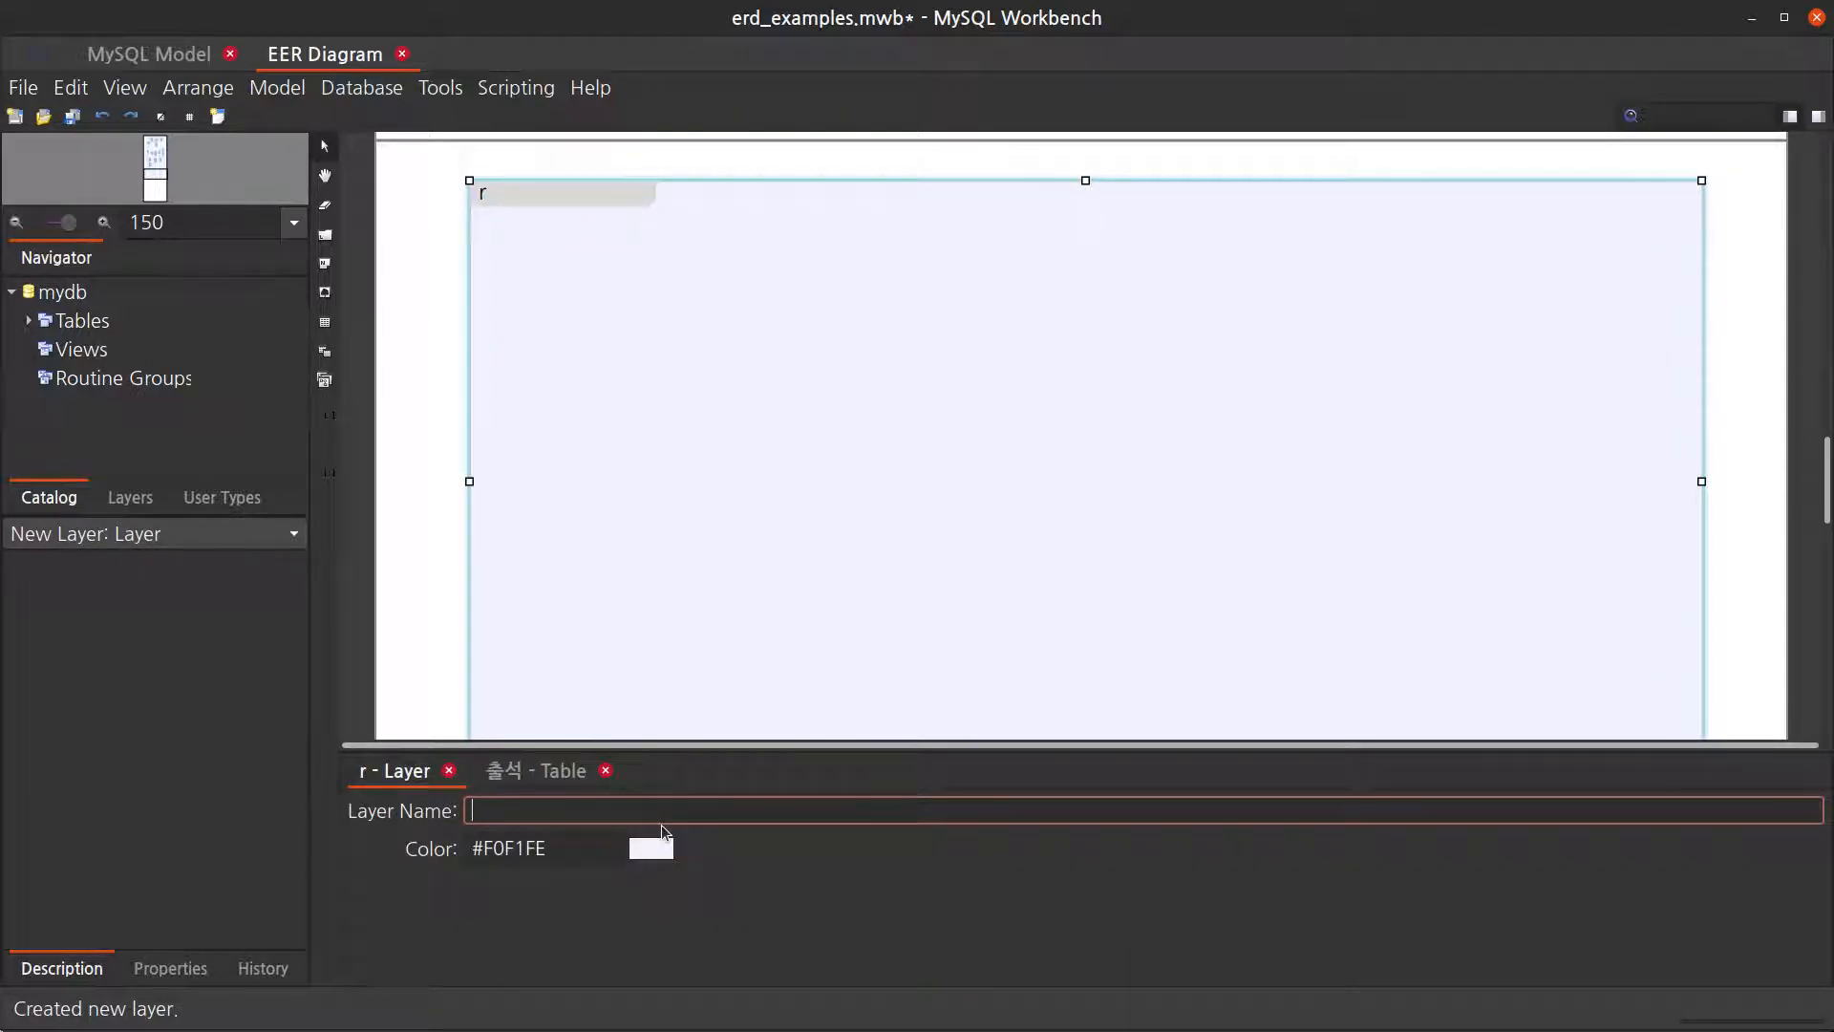
text(교보문고)
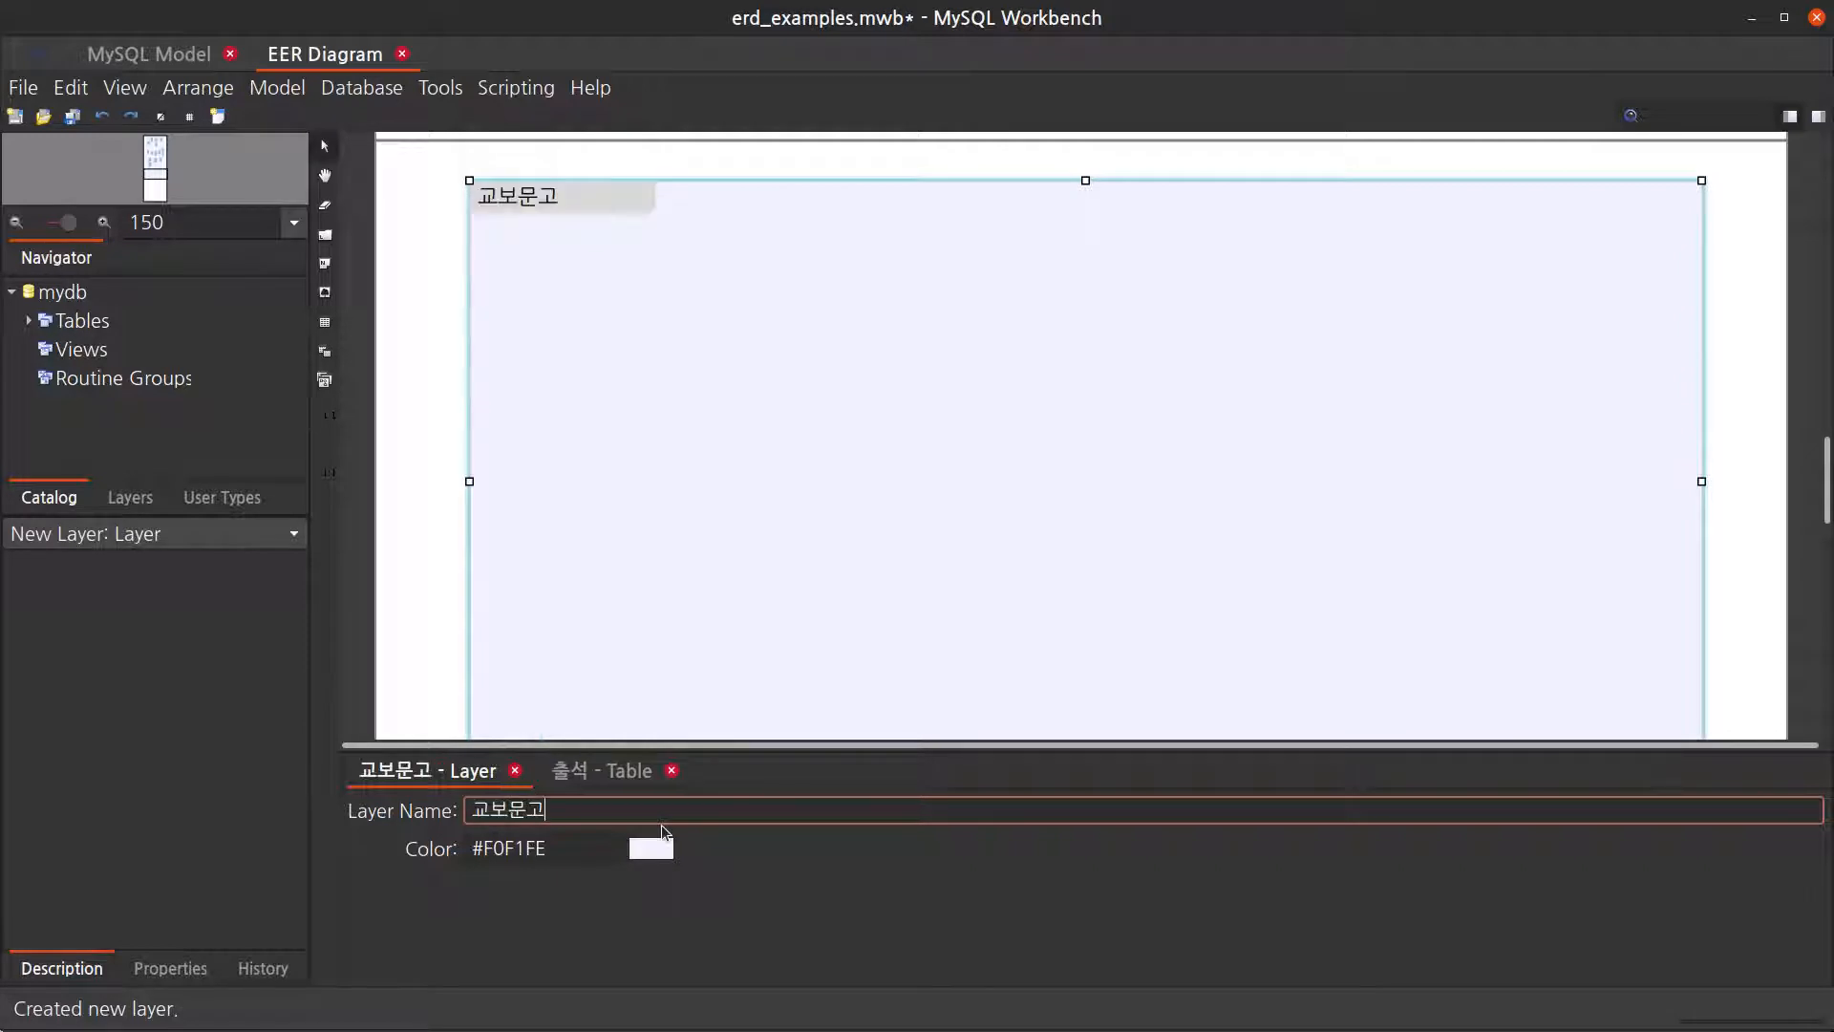
click(914, 403)
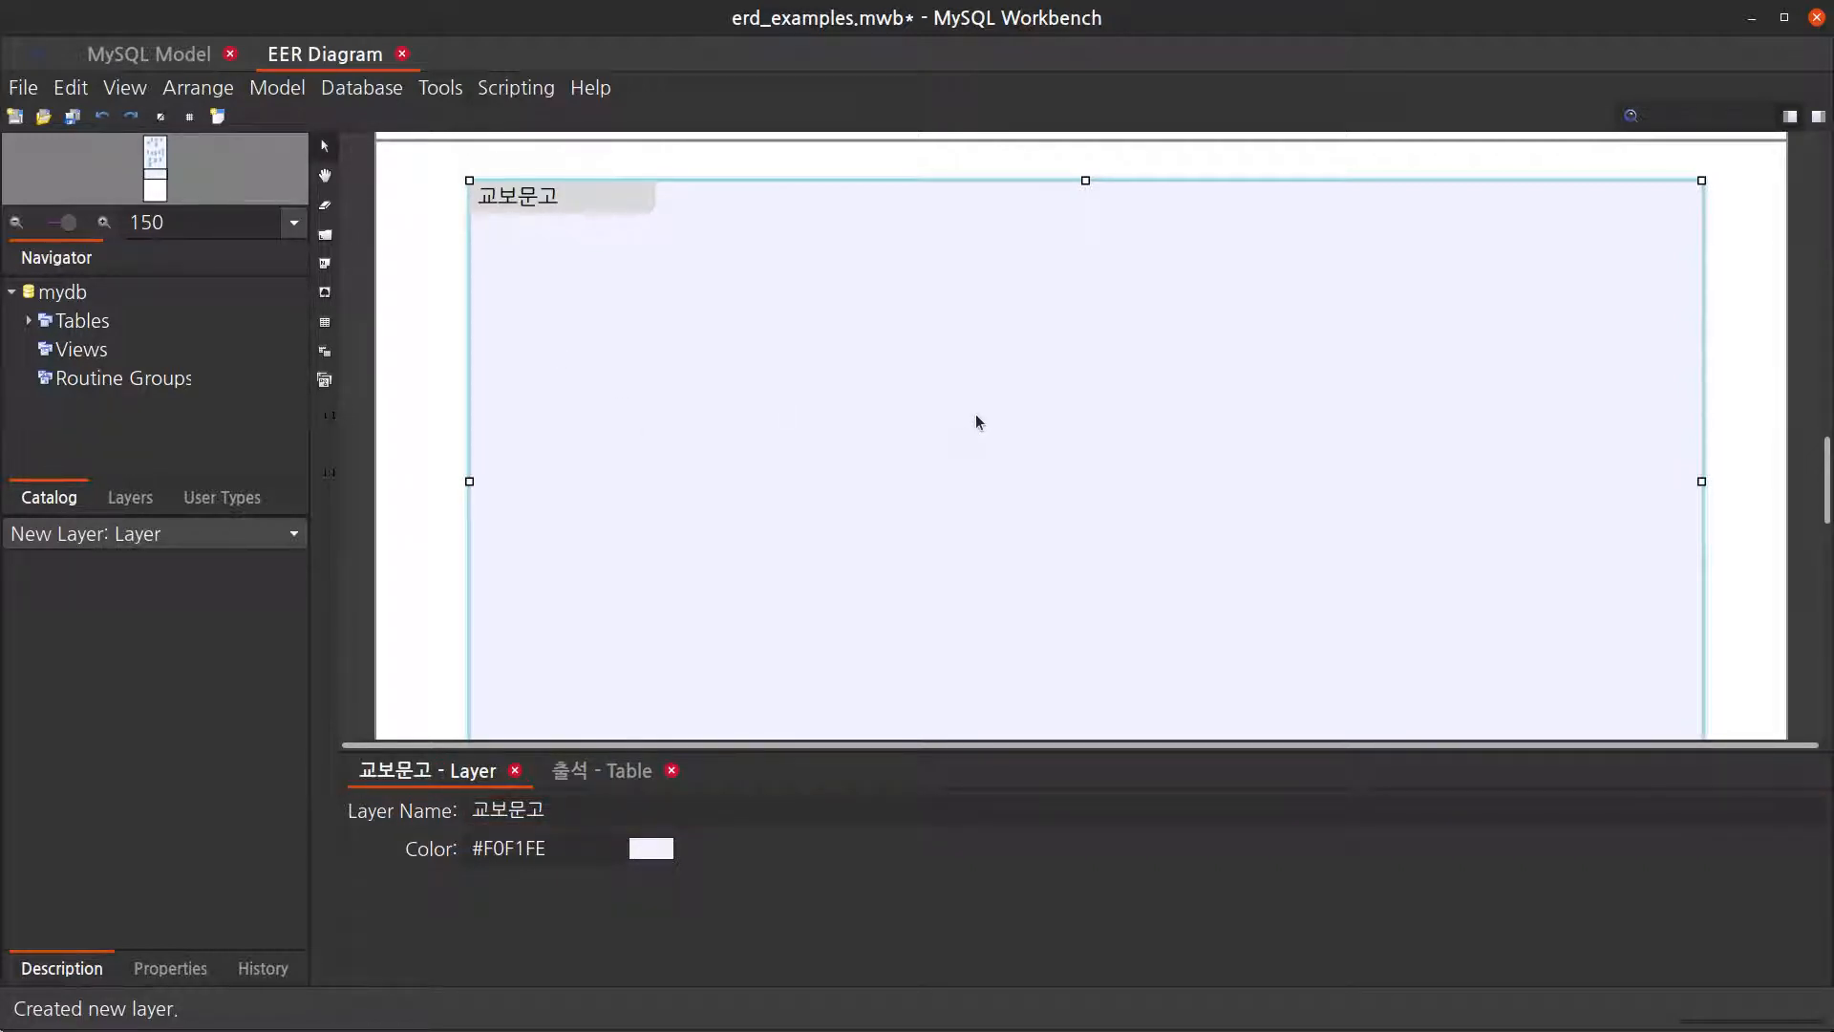
Step: Place two new tables side by side in the 교보문고 layer, roughly level with each other and widely spaced
key(t)
click(640, 334)
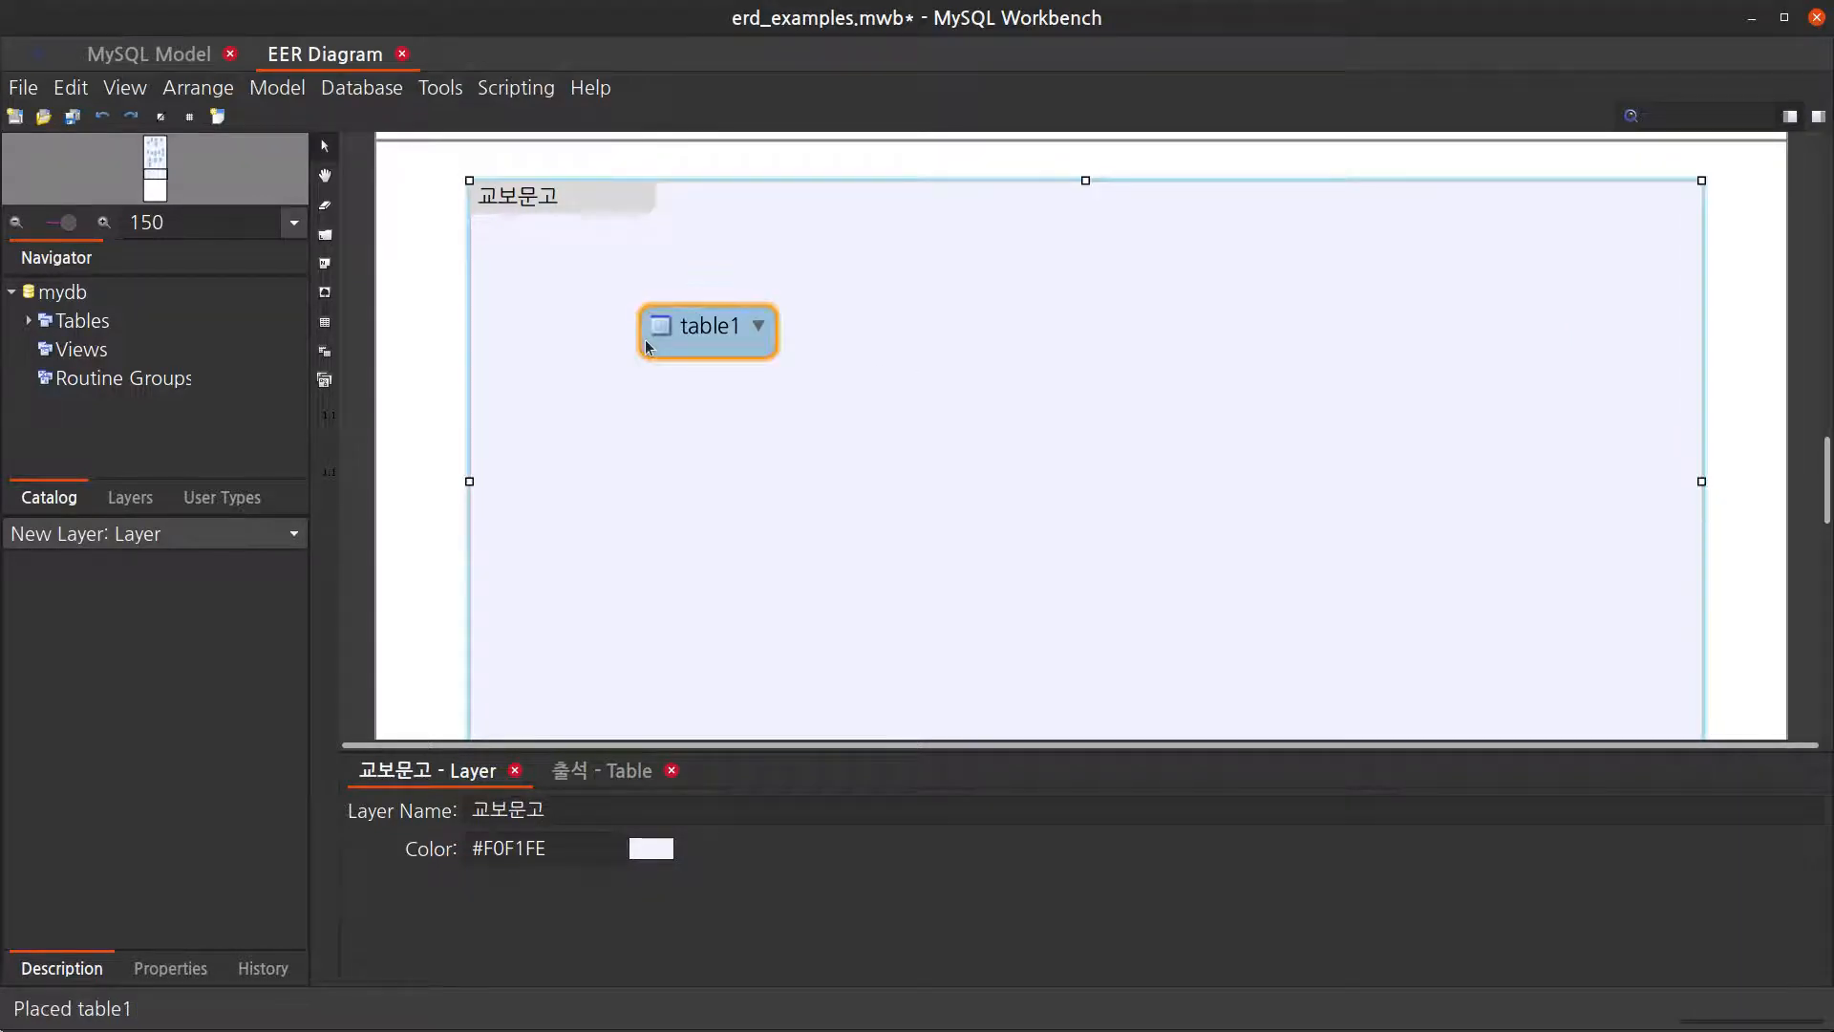
key(t)
click(1311, 329)
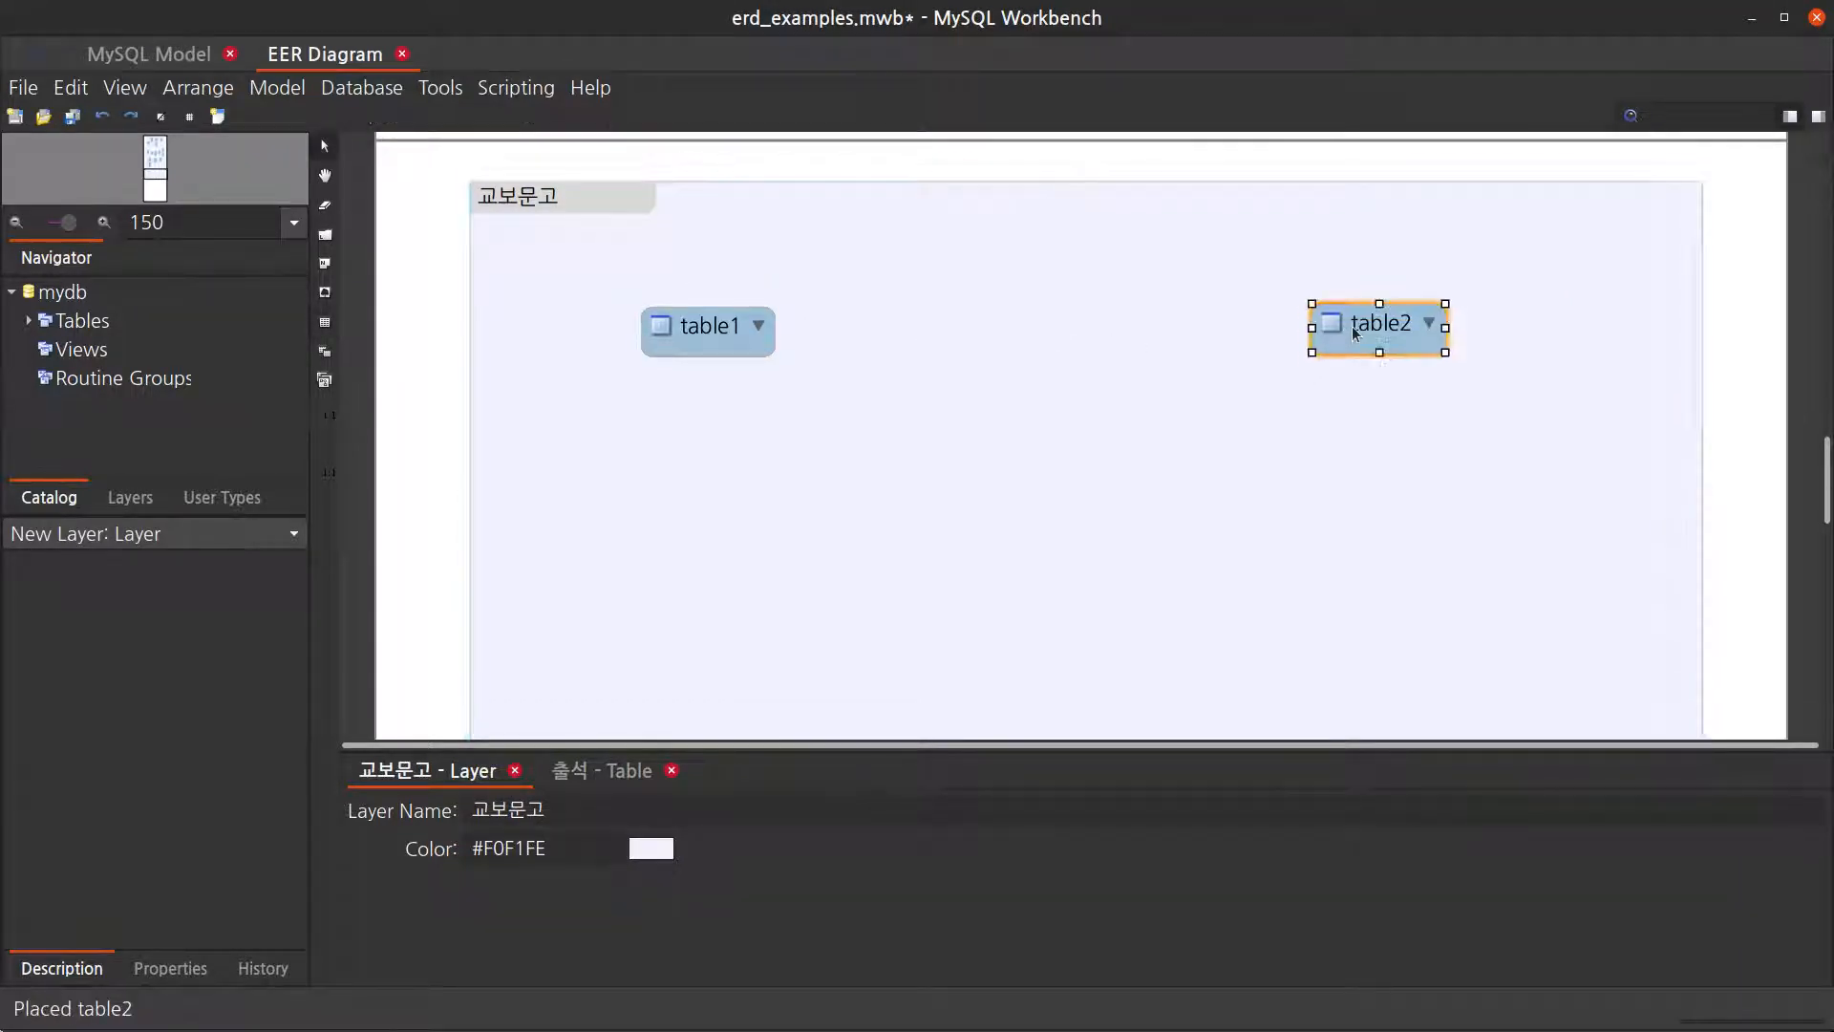
mouse_move(1353, 328)
mouse_down()
mouse_move(1362, 350)
mouse_move(1354, 337)
mouse_up()
click(1393, 503)
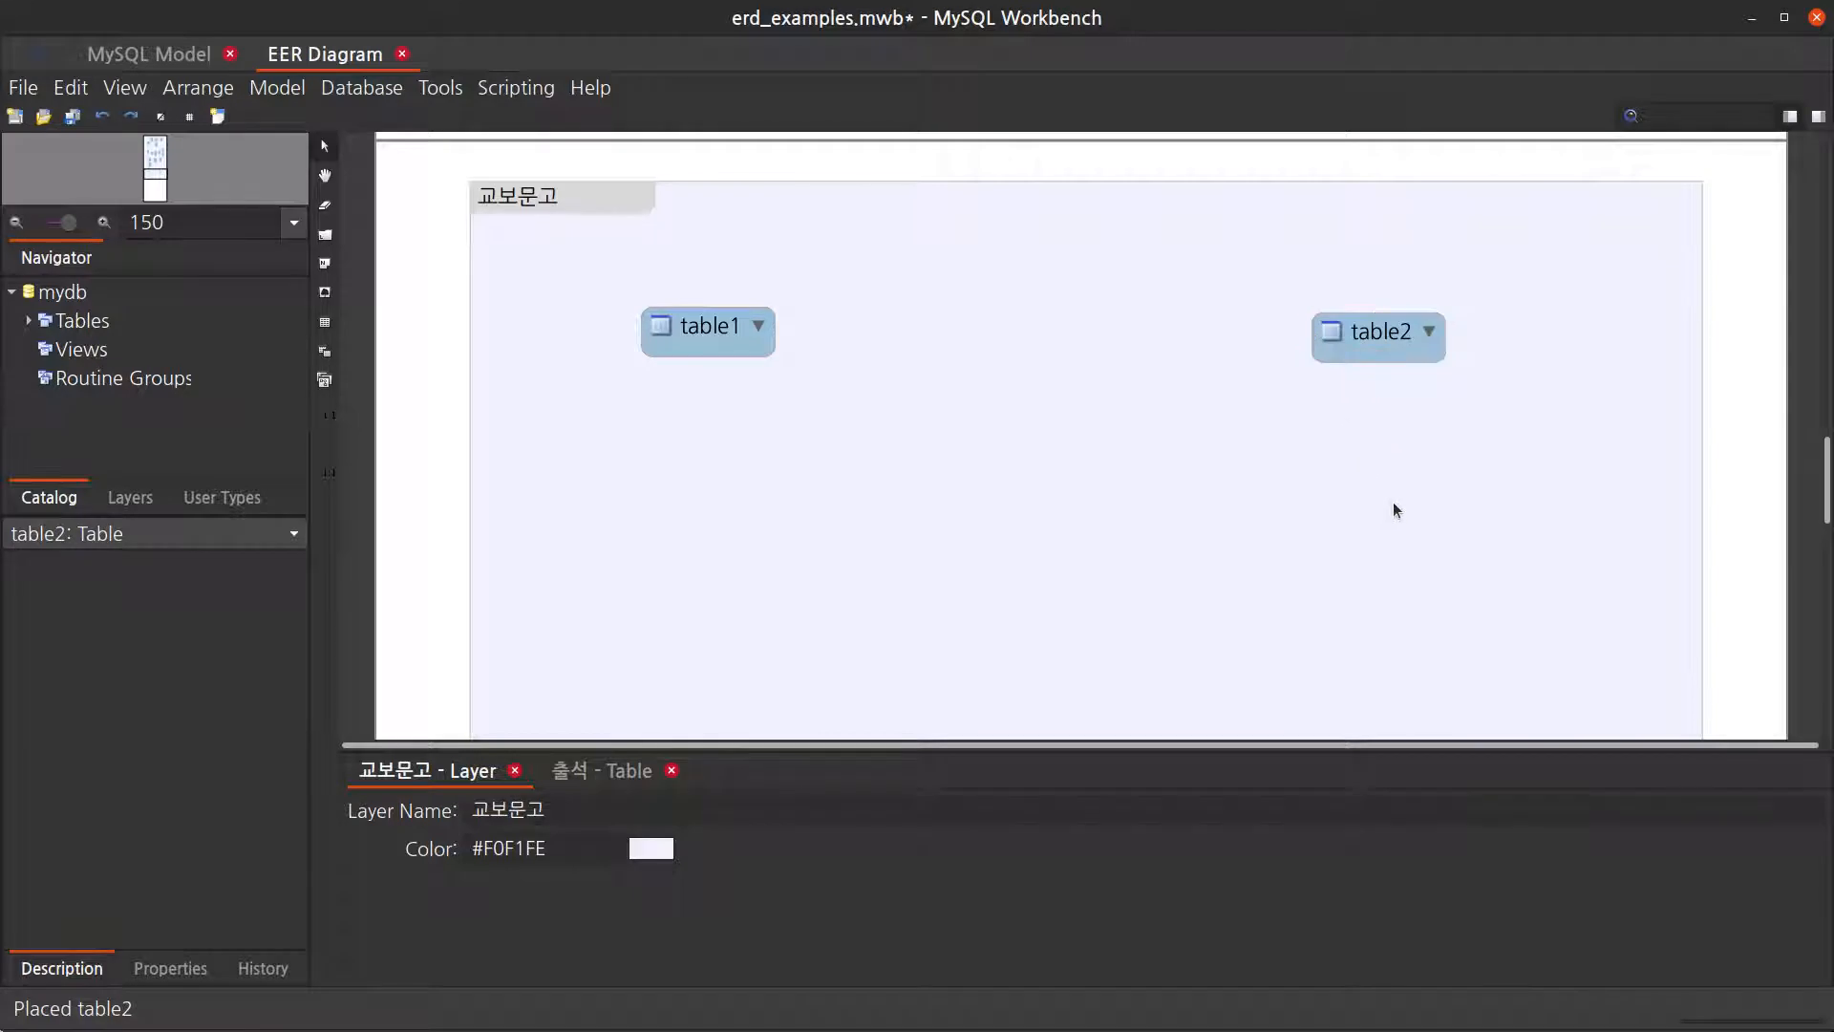
Step: Open the first new table in the 교보문고 layer for editing and rename it as 회원
right_click(691, 325)
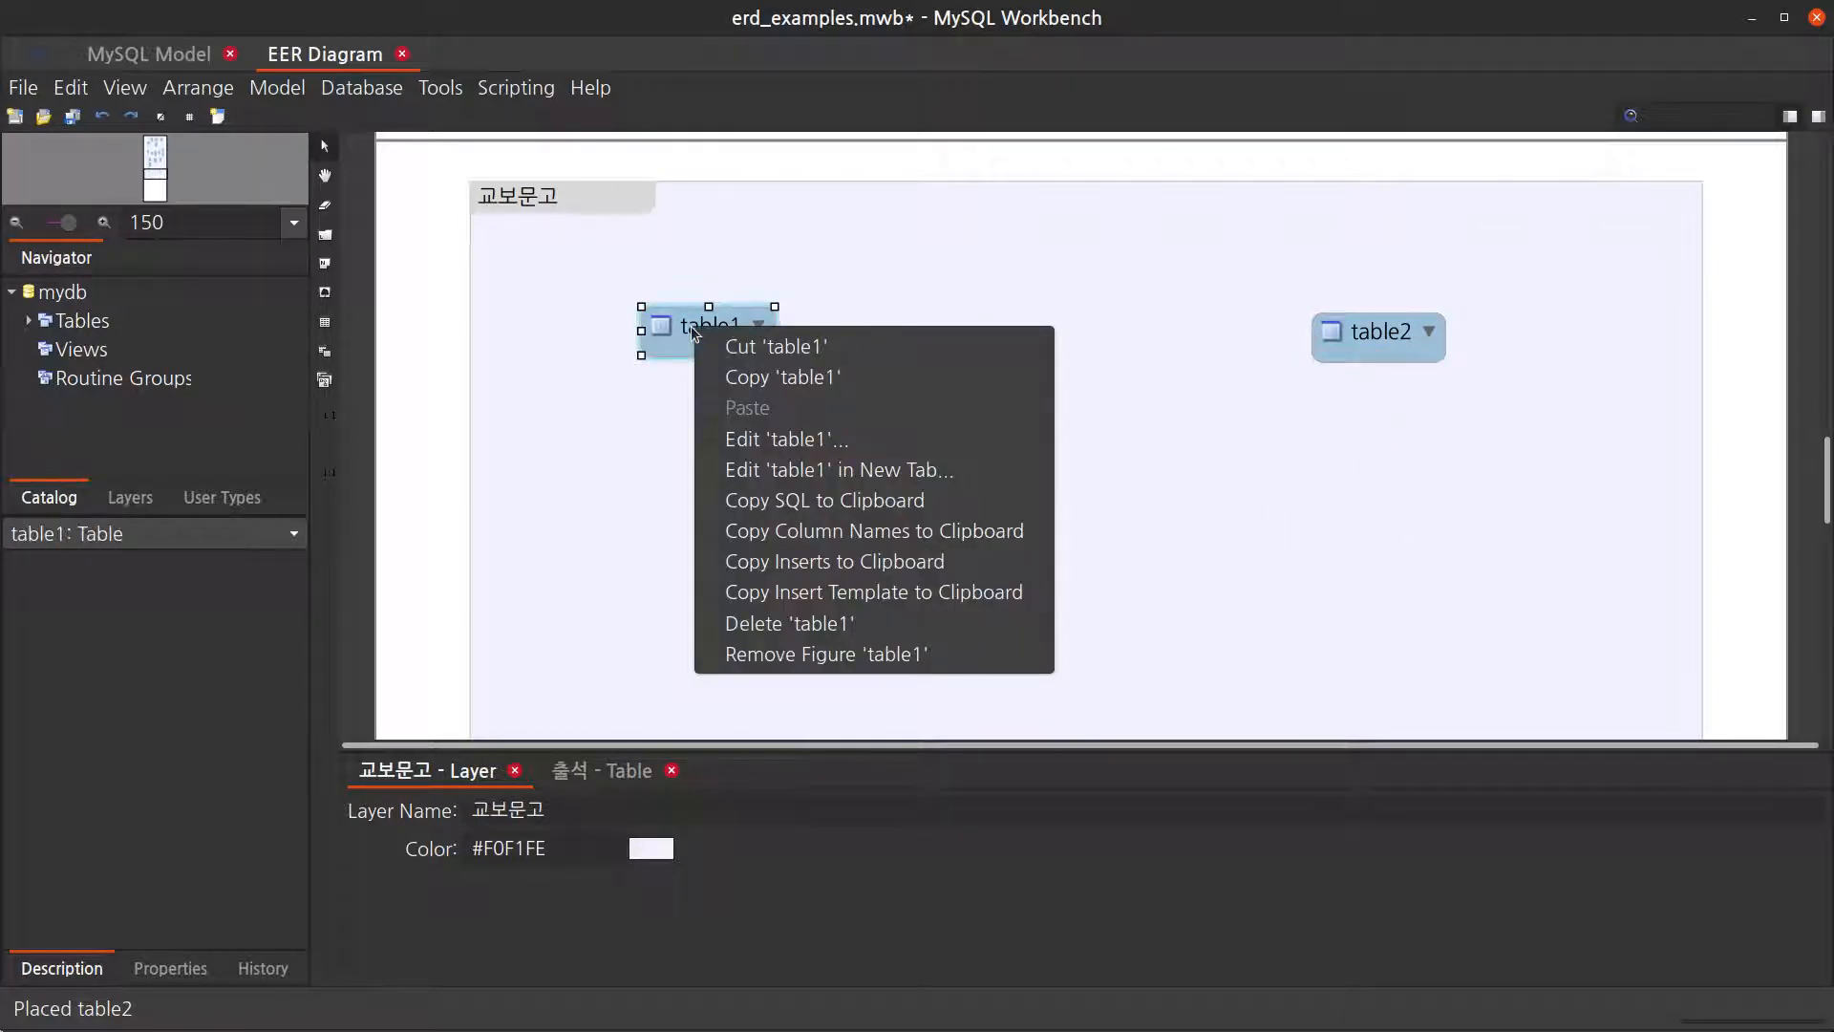
click(746, 438)
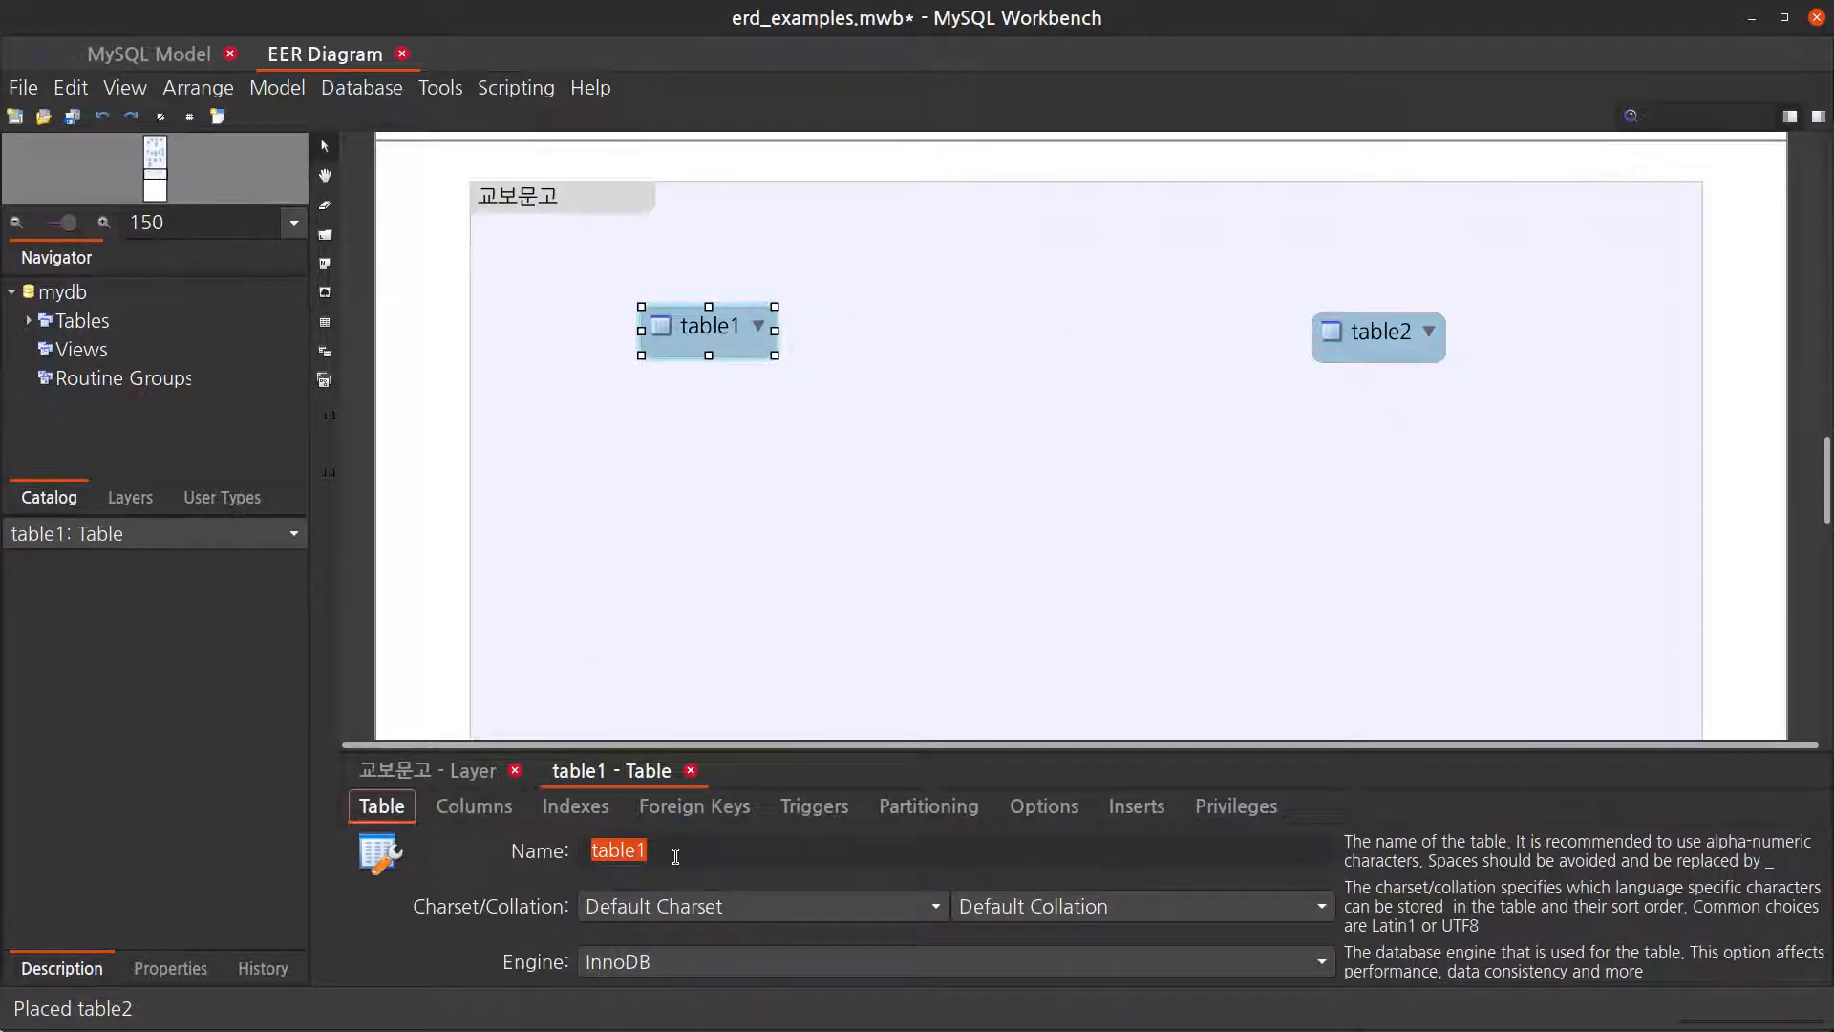
click(675, 857)
key(ctrl+a)
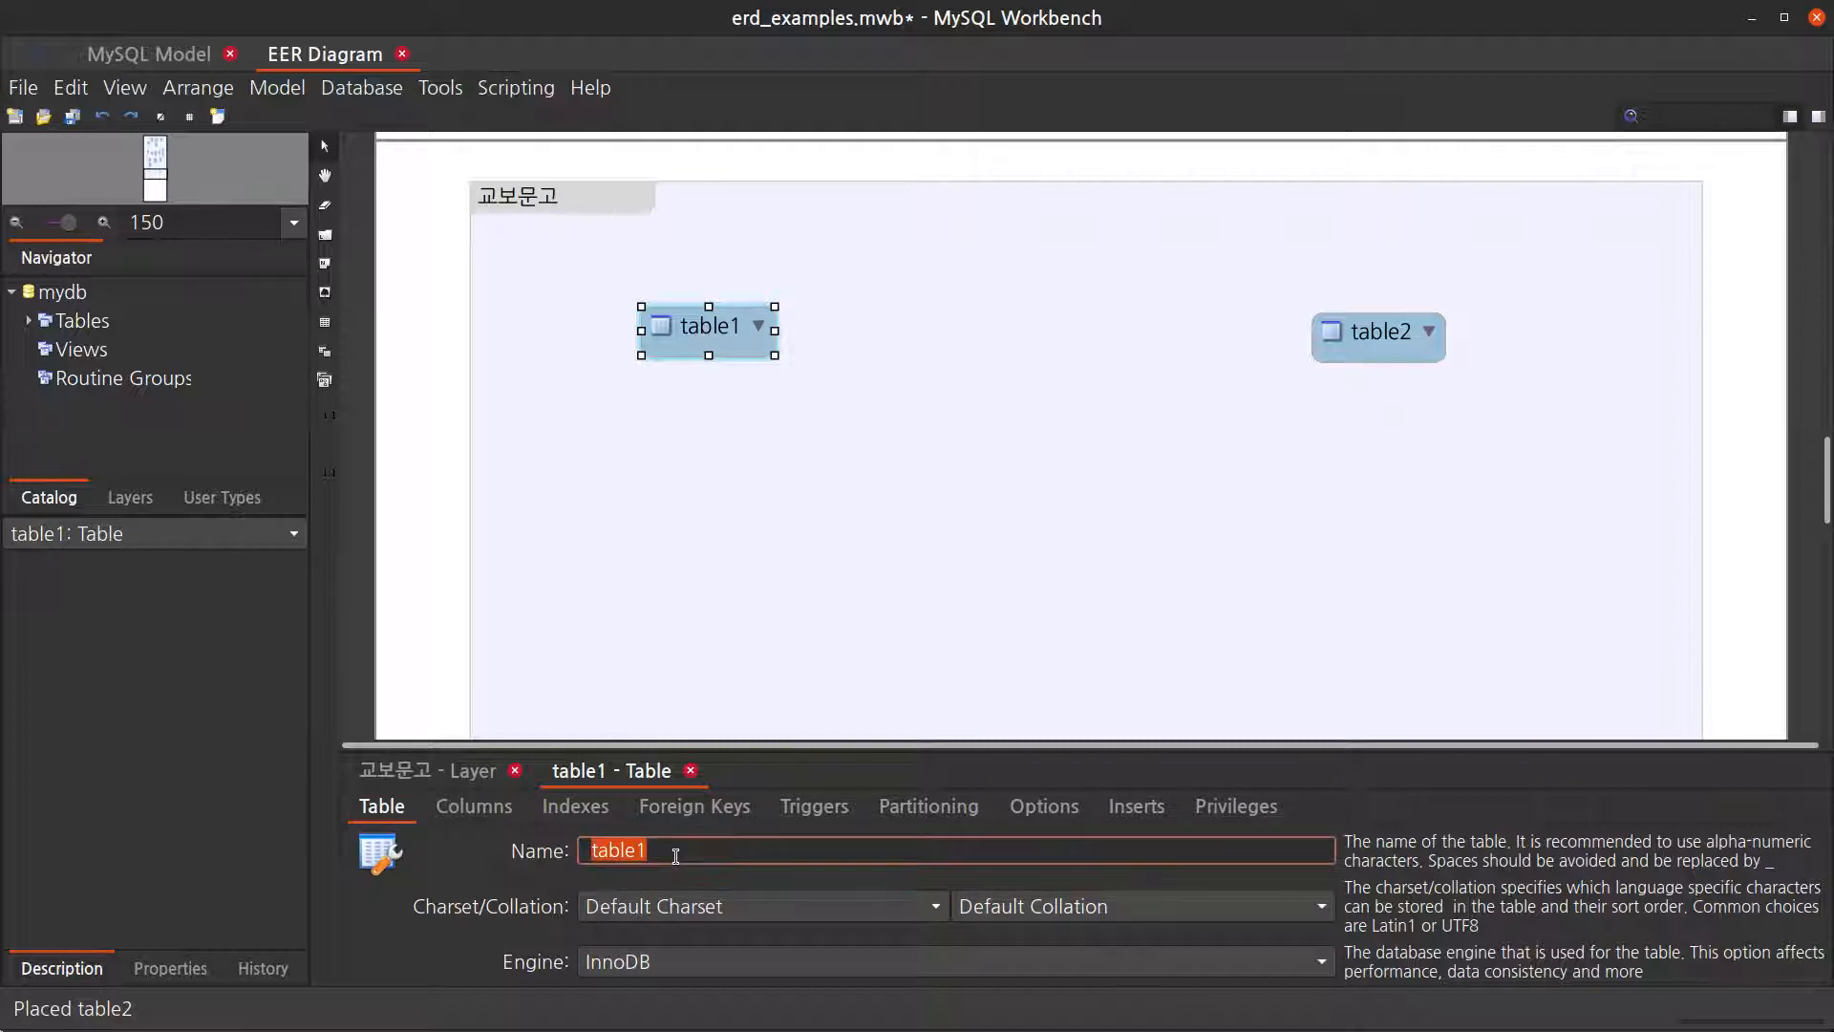
text(회원)
key(Return)
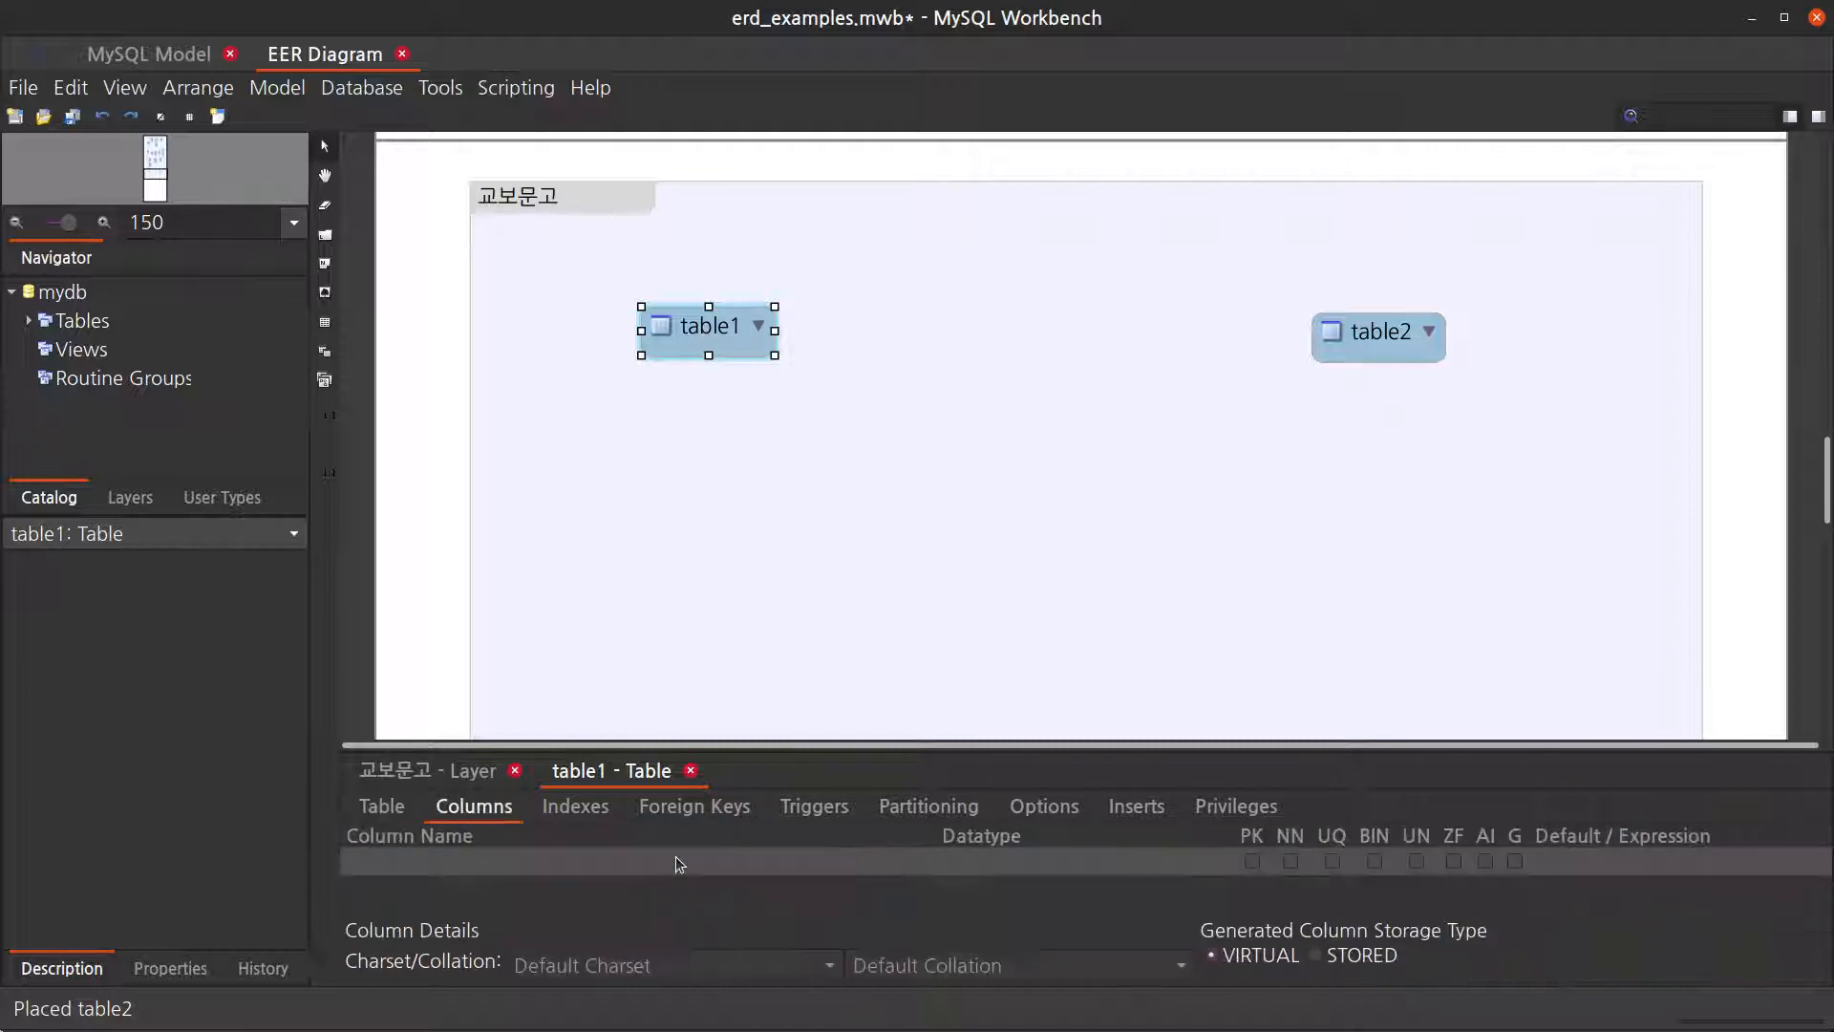
Step: Add the primary key column 회원번호 (INT) and the column 이름 (VARCHAR(45)) to the 회원 table
double_click(656, 856)
text(회원번호)
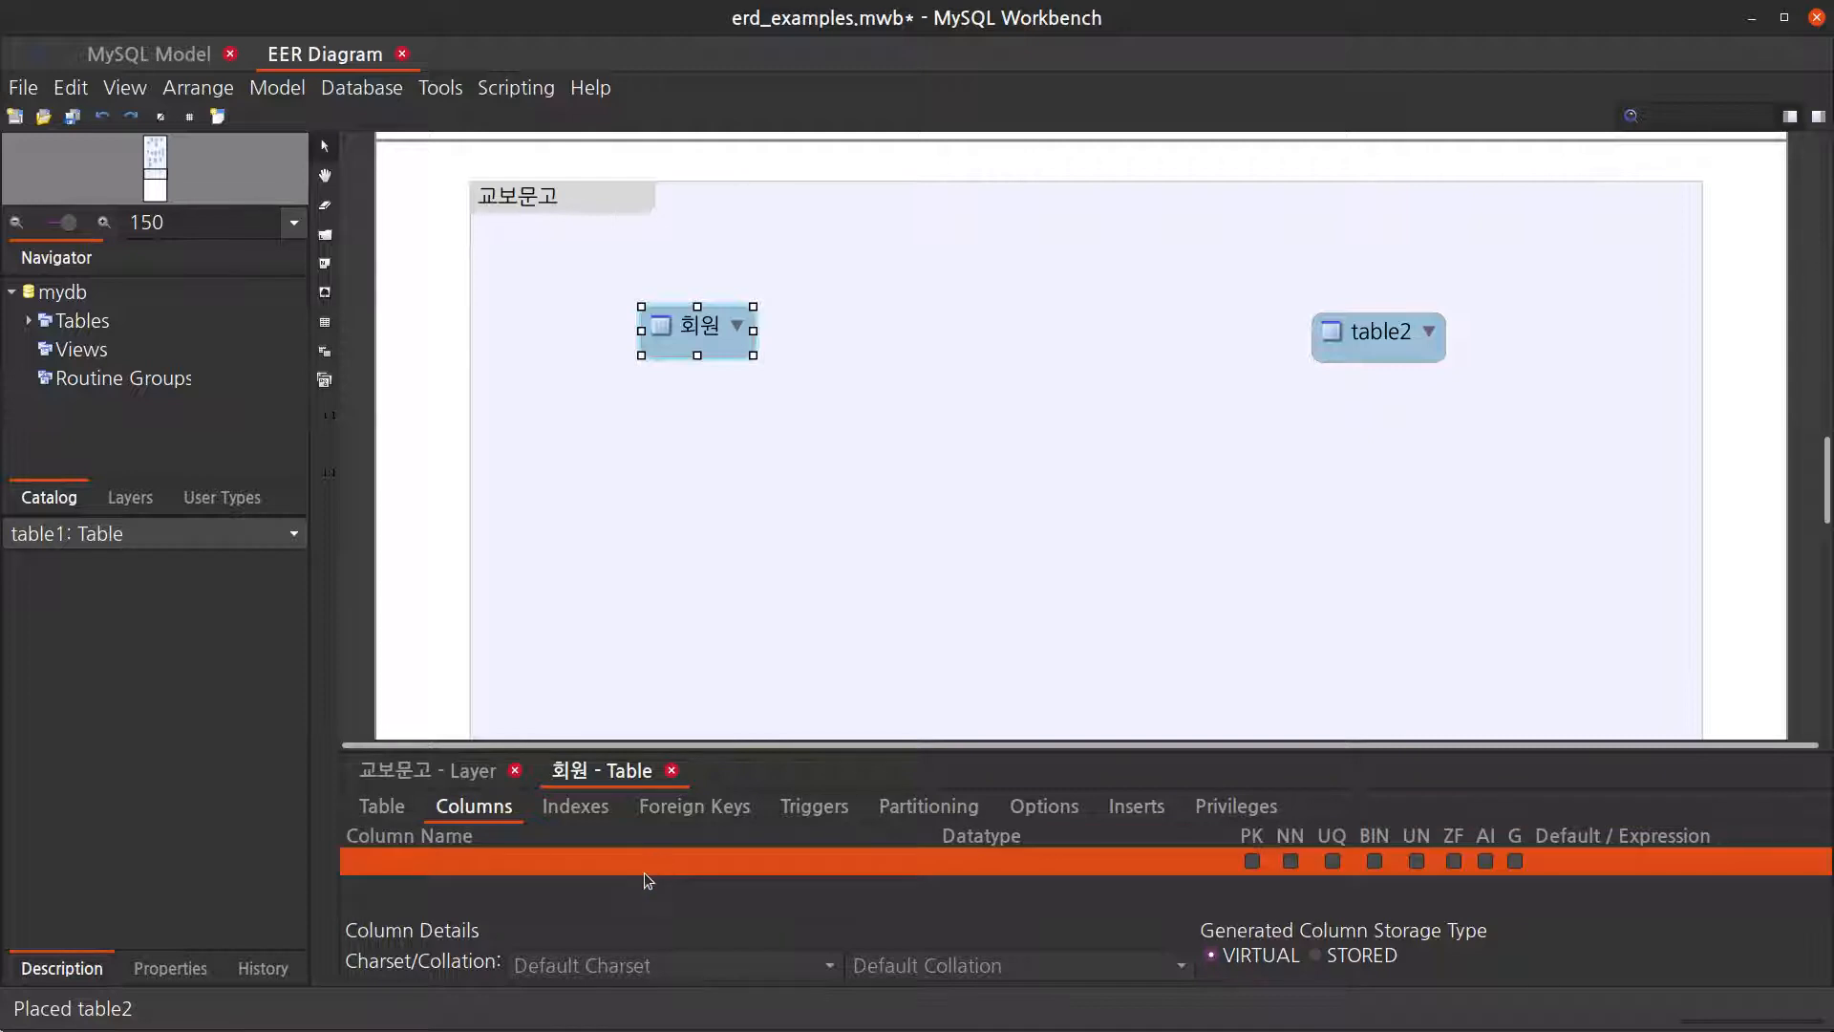
key(Return)
double_click(634, 893)
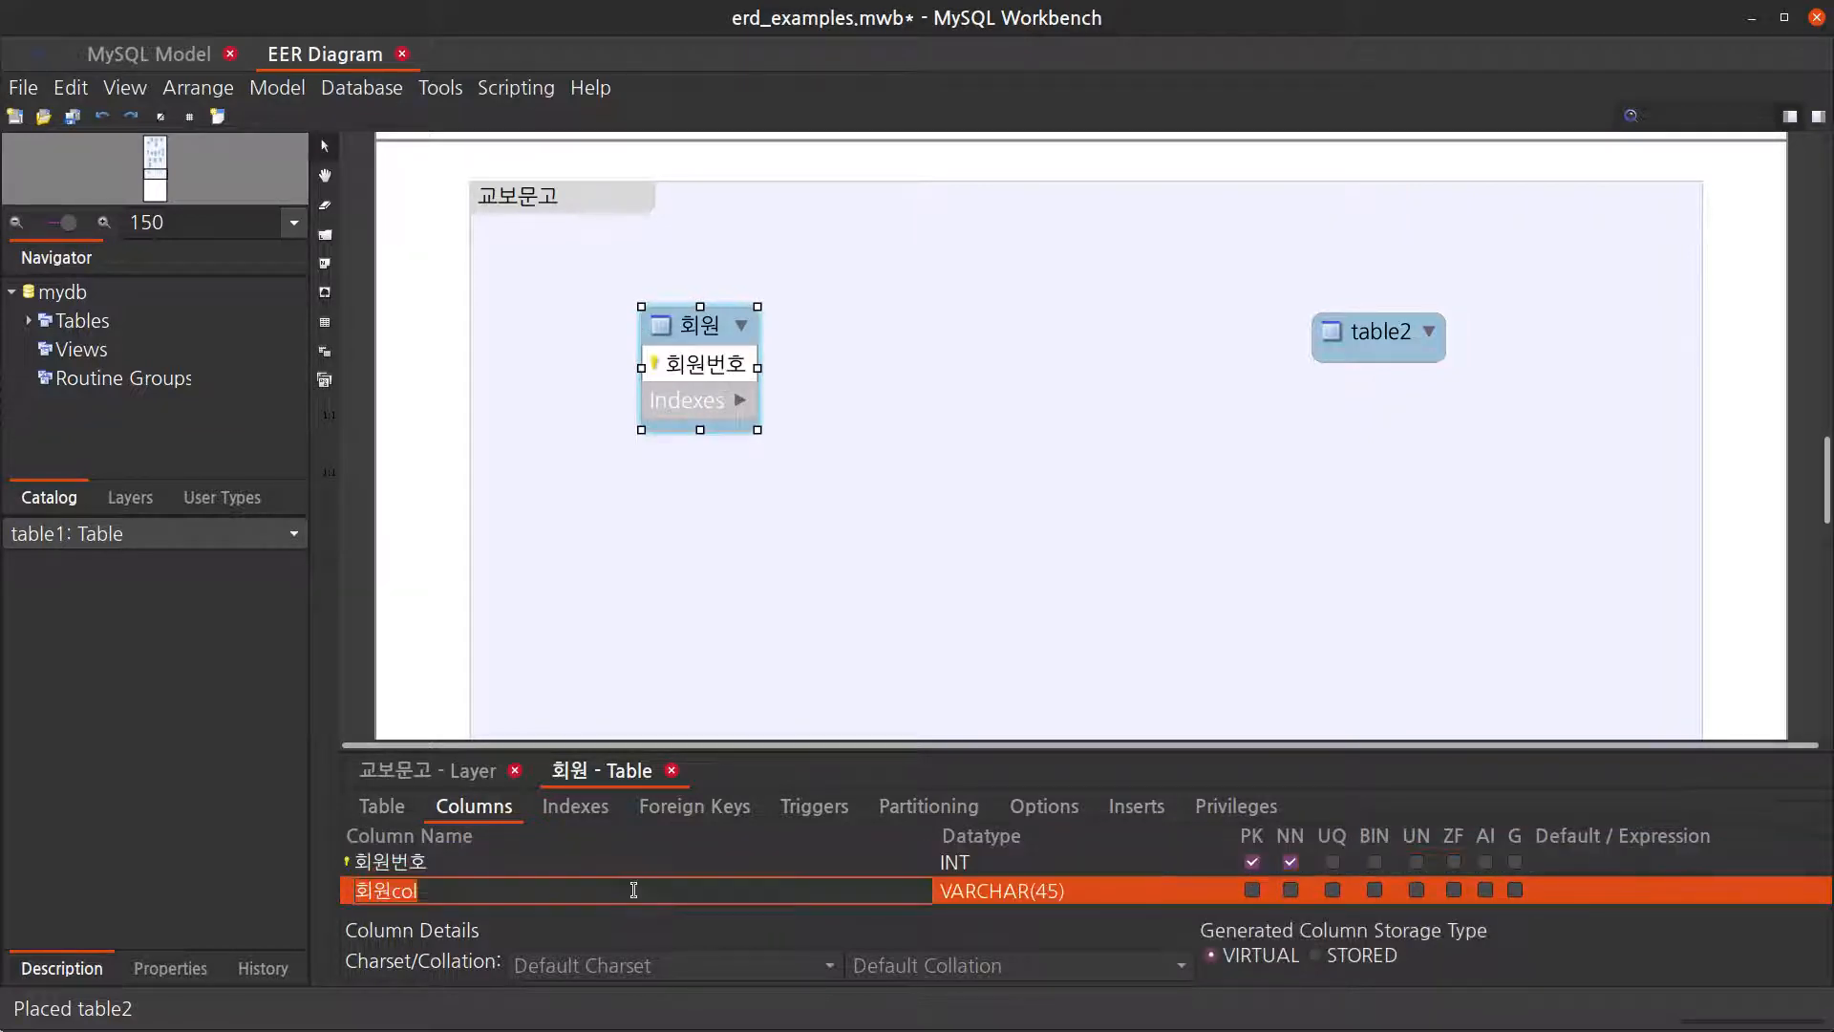
text(이름)
key(Return)
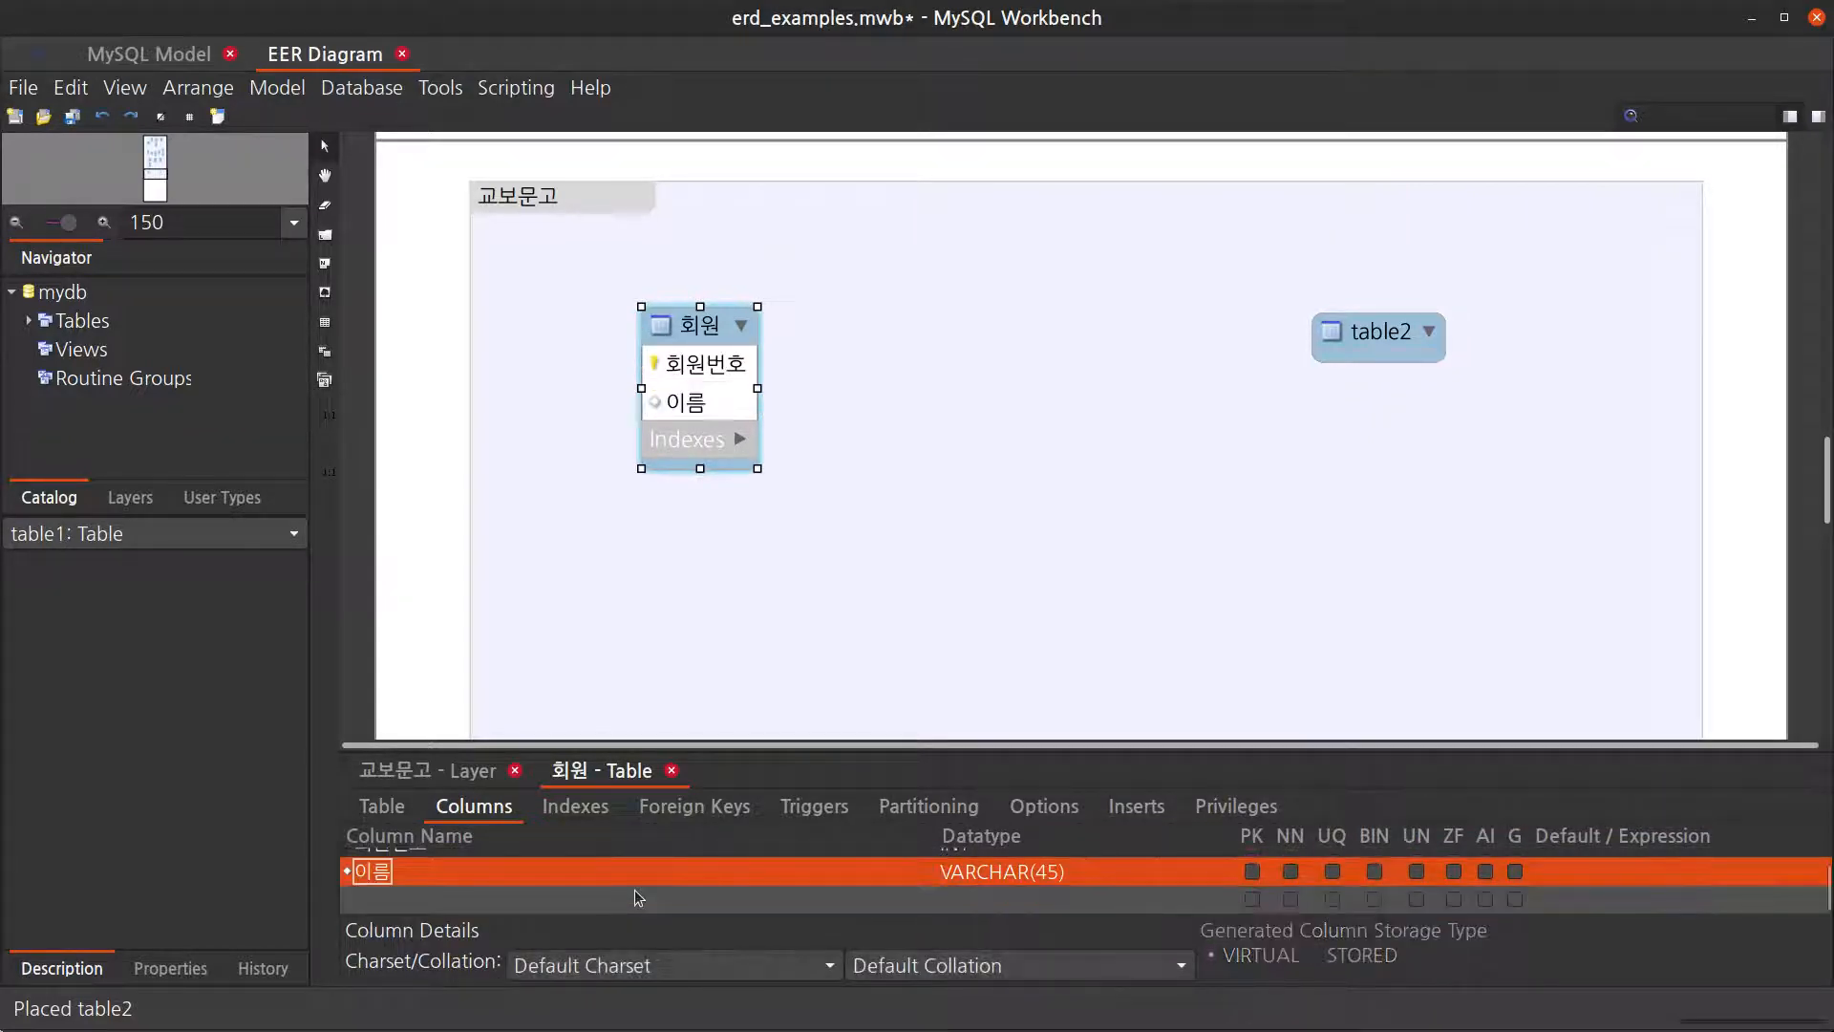
Step: Add the VARCHAR(45) columns 이메일 and 전화번호 to the 회원 table and end its column editing
double_click(632, 908)
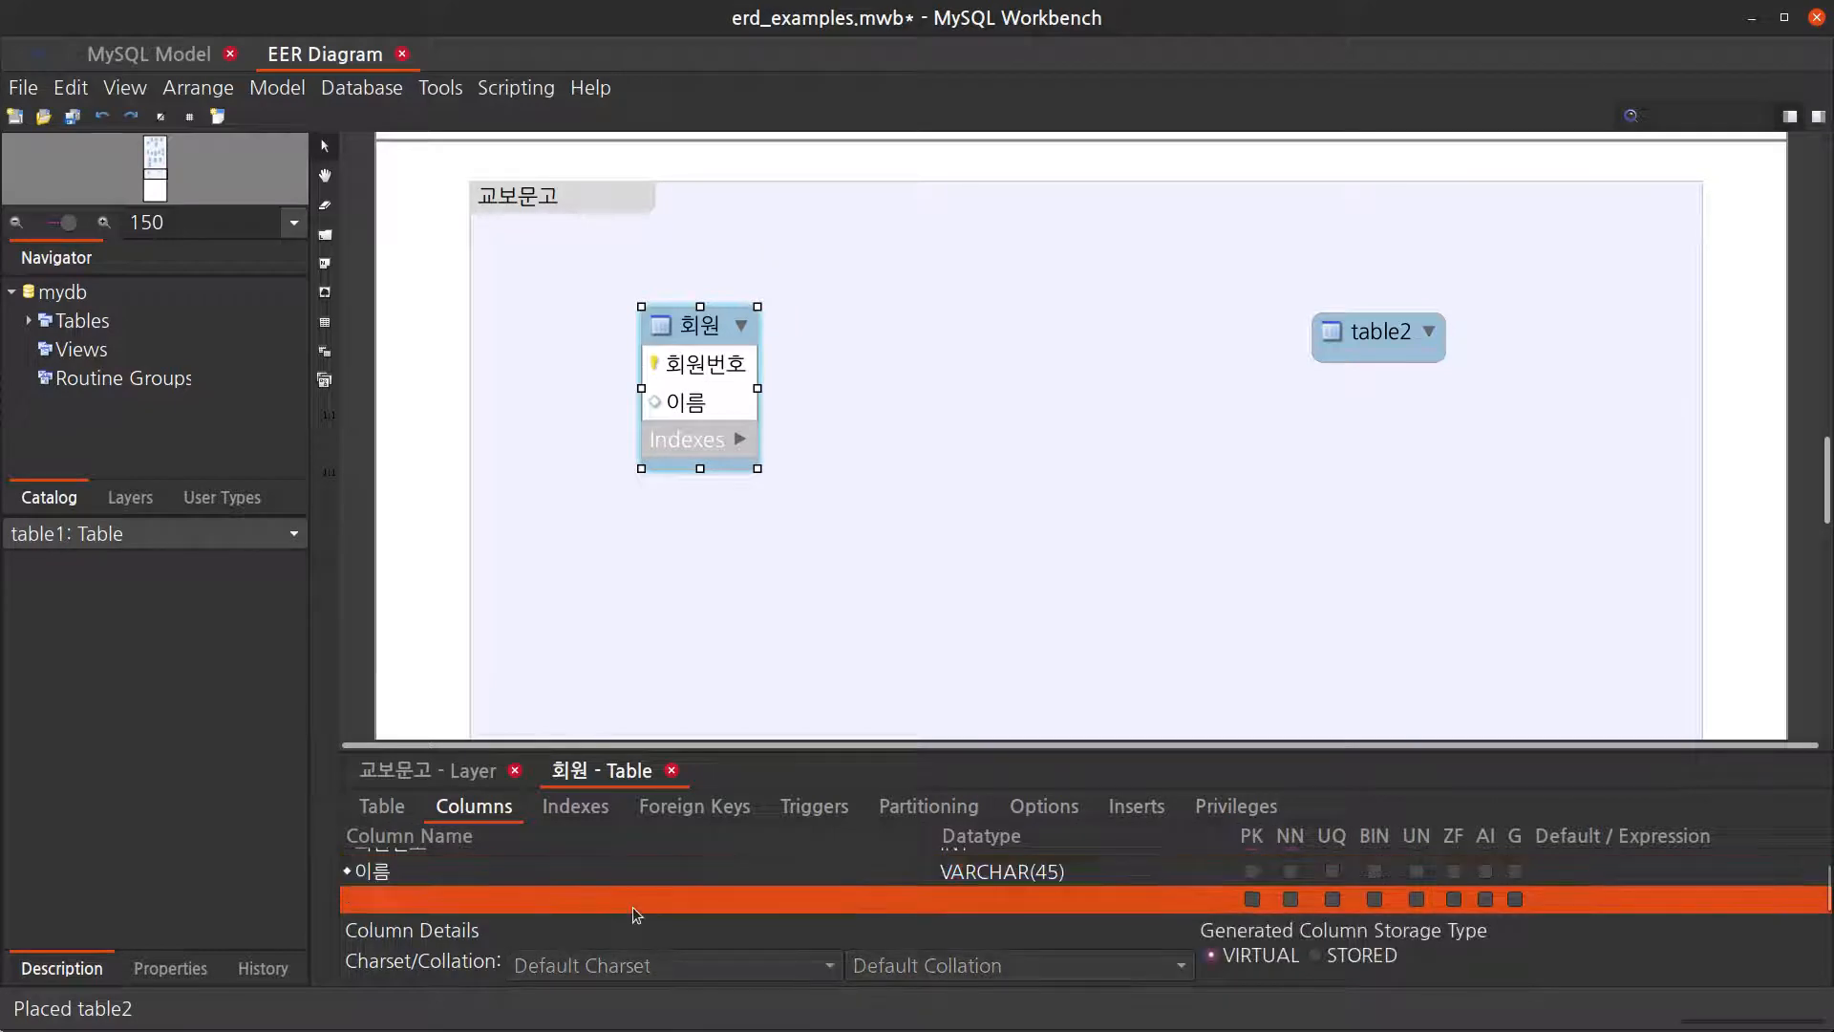
text(이메일)
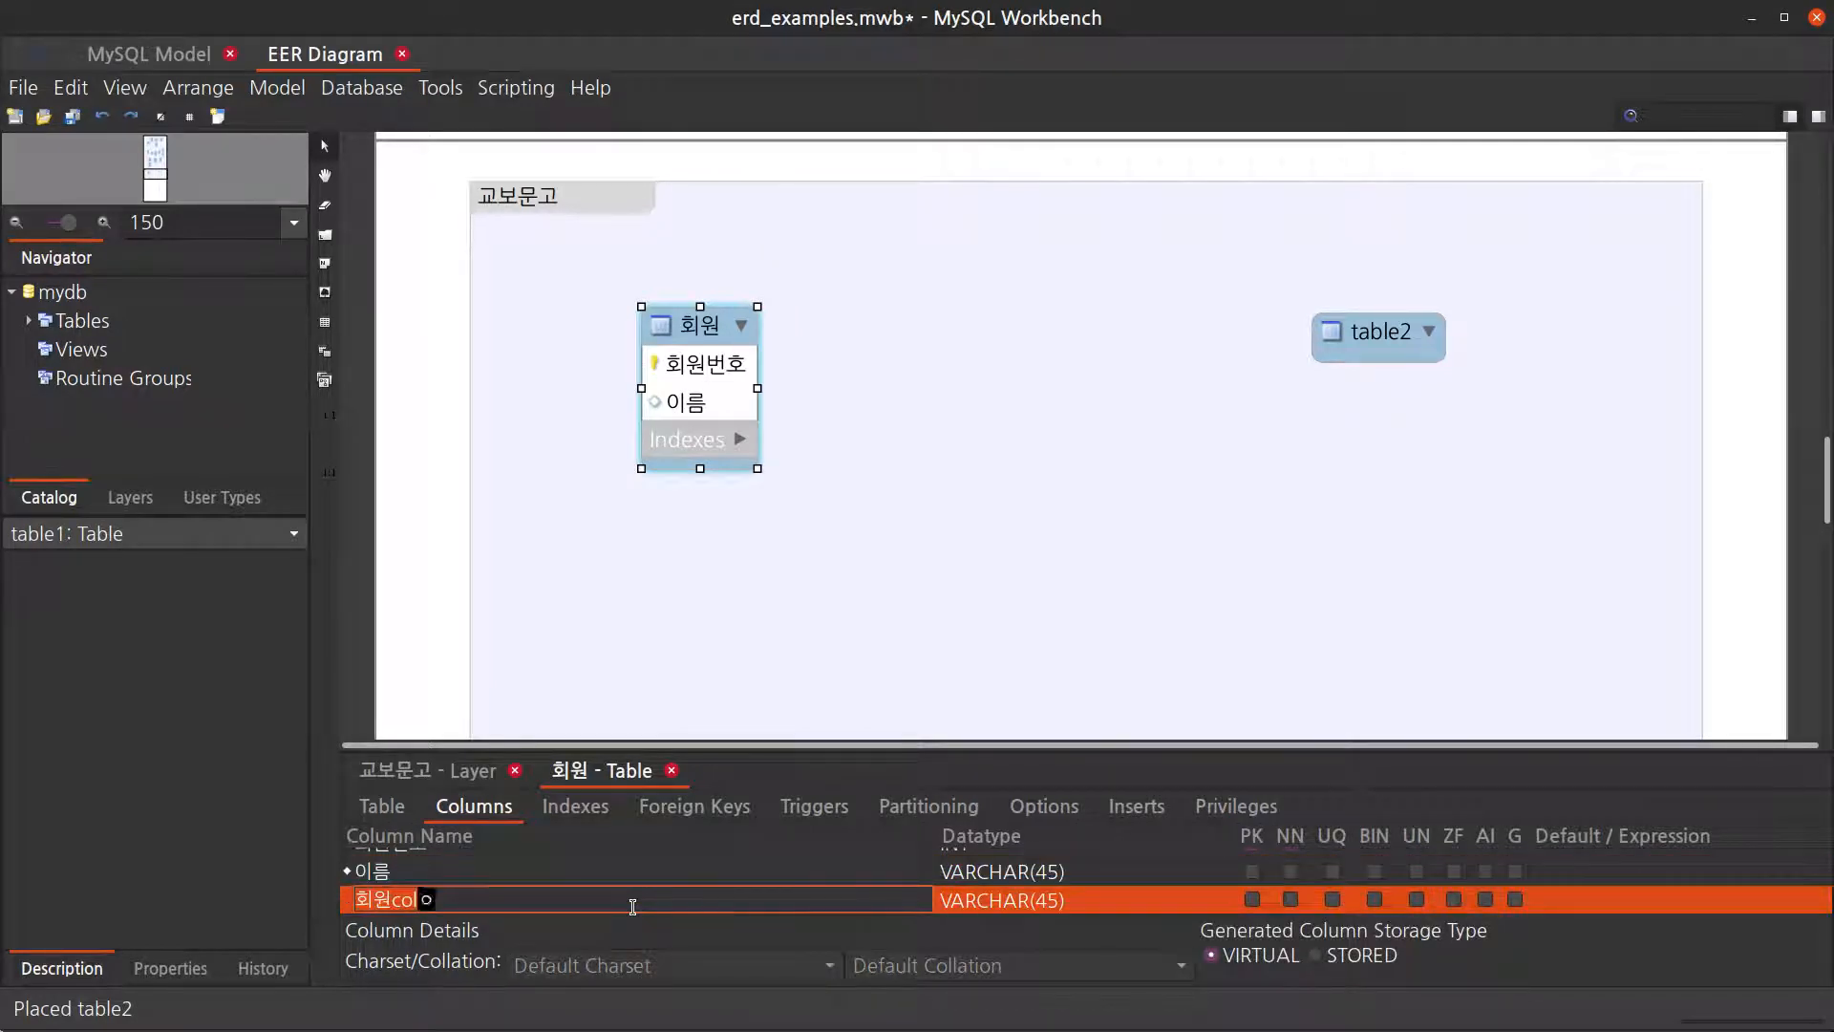
key(Return)
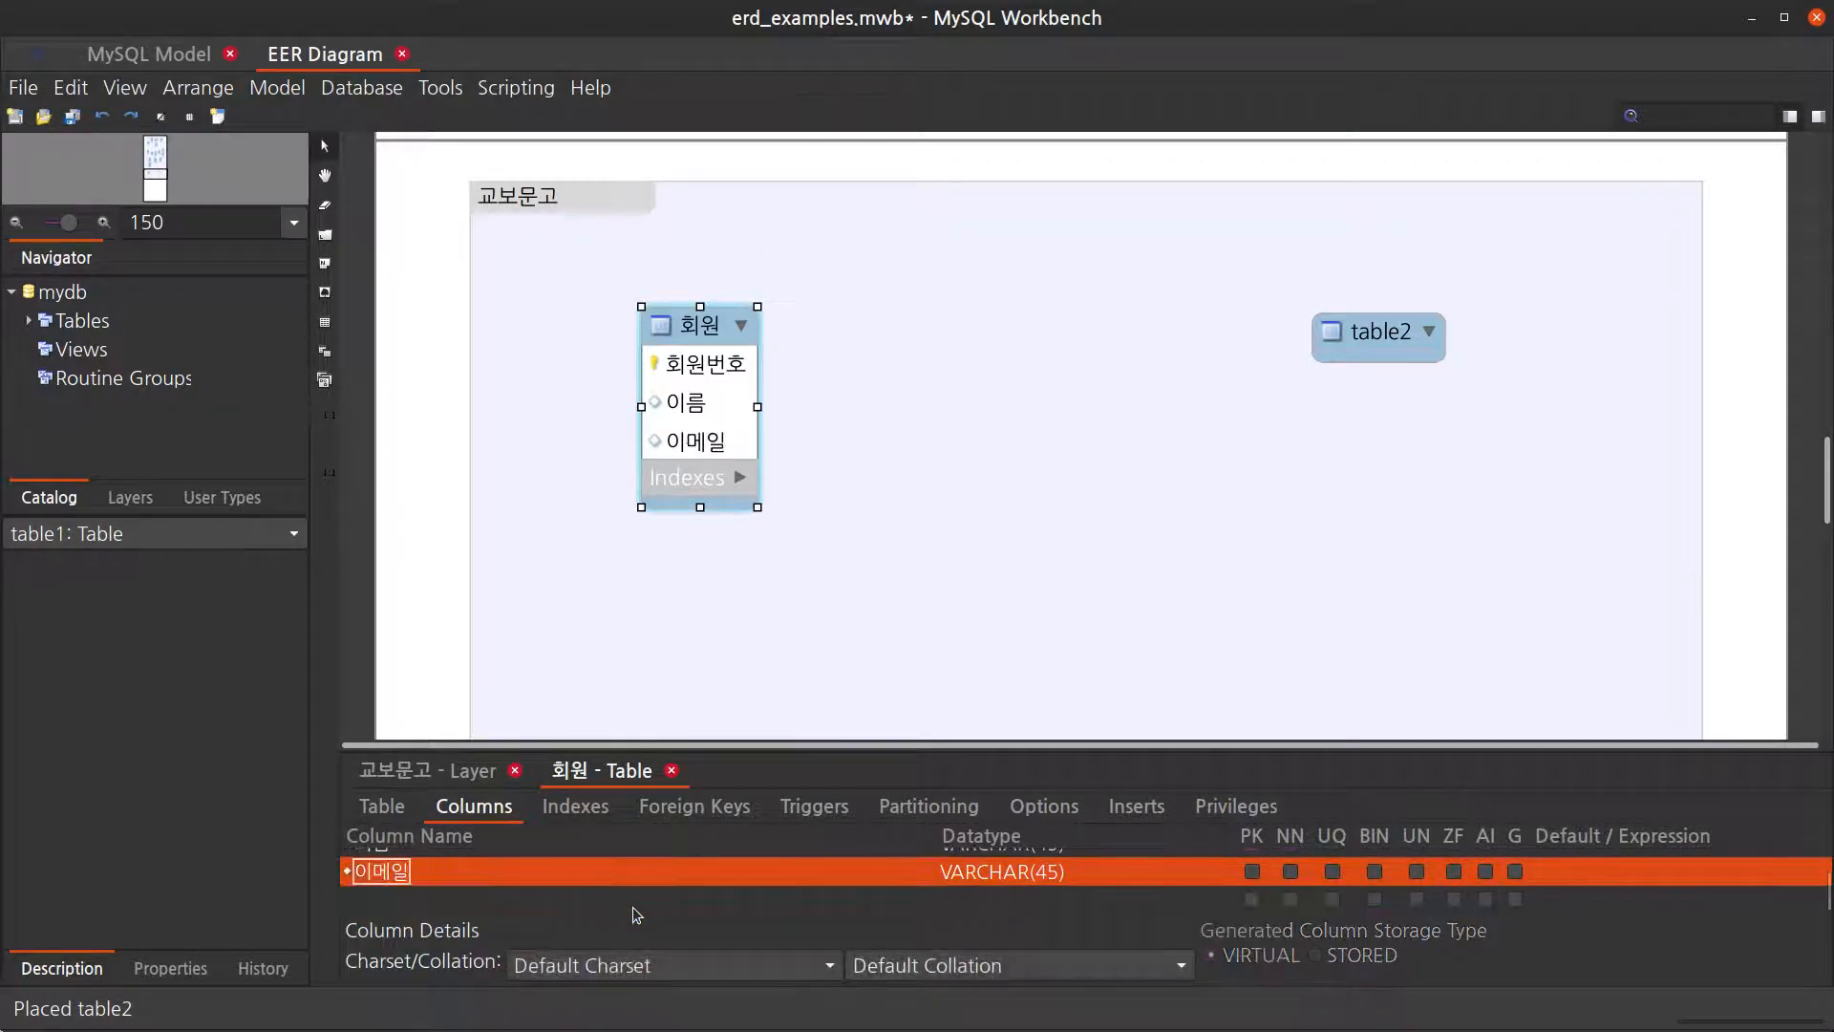
double_click(732, 904)
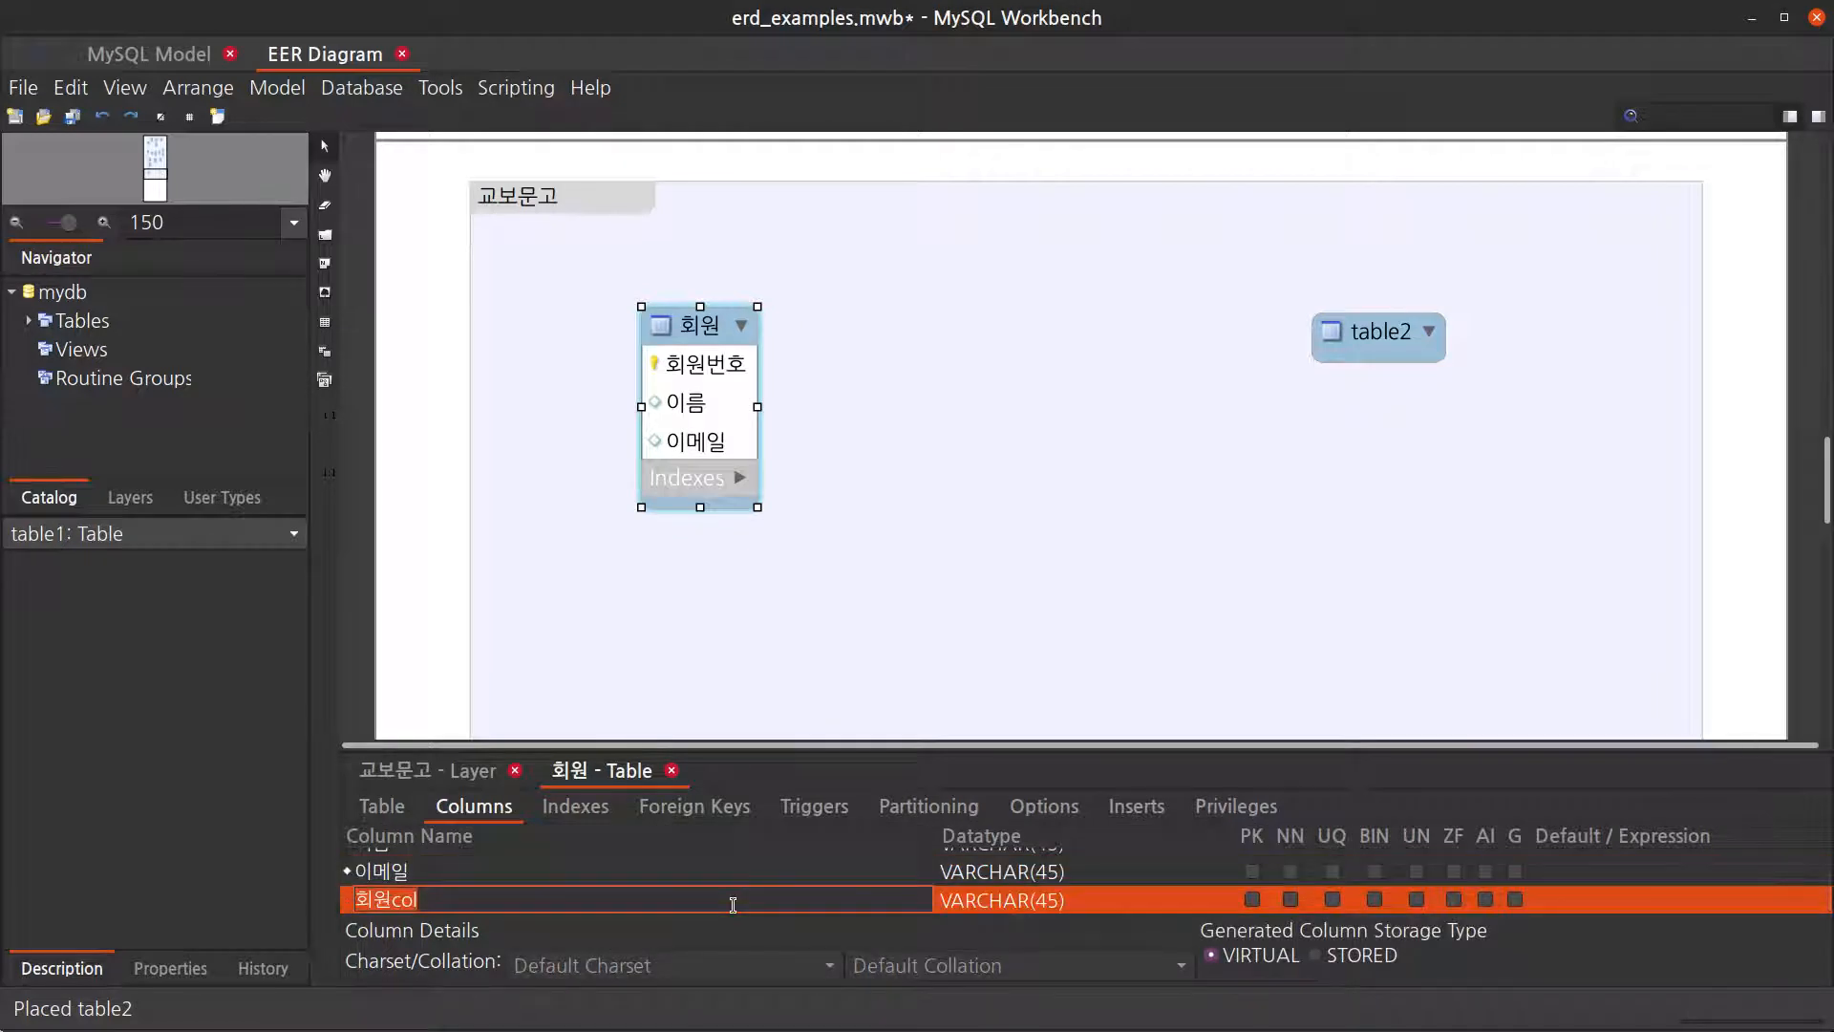
text(전화번호)
key(Return)
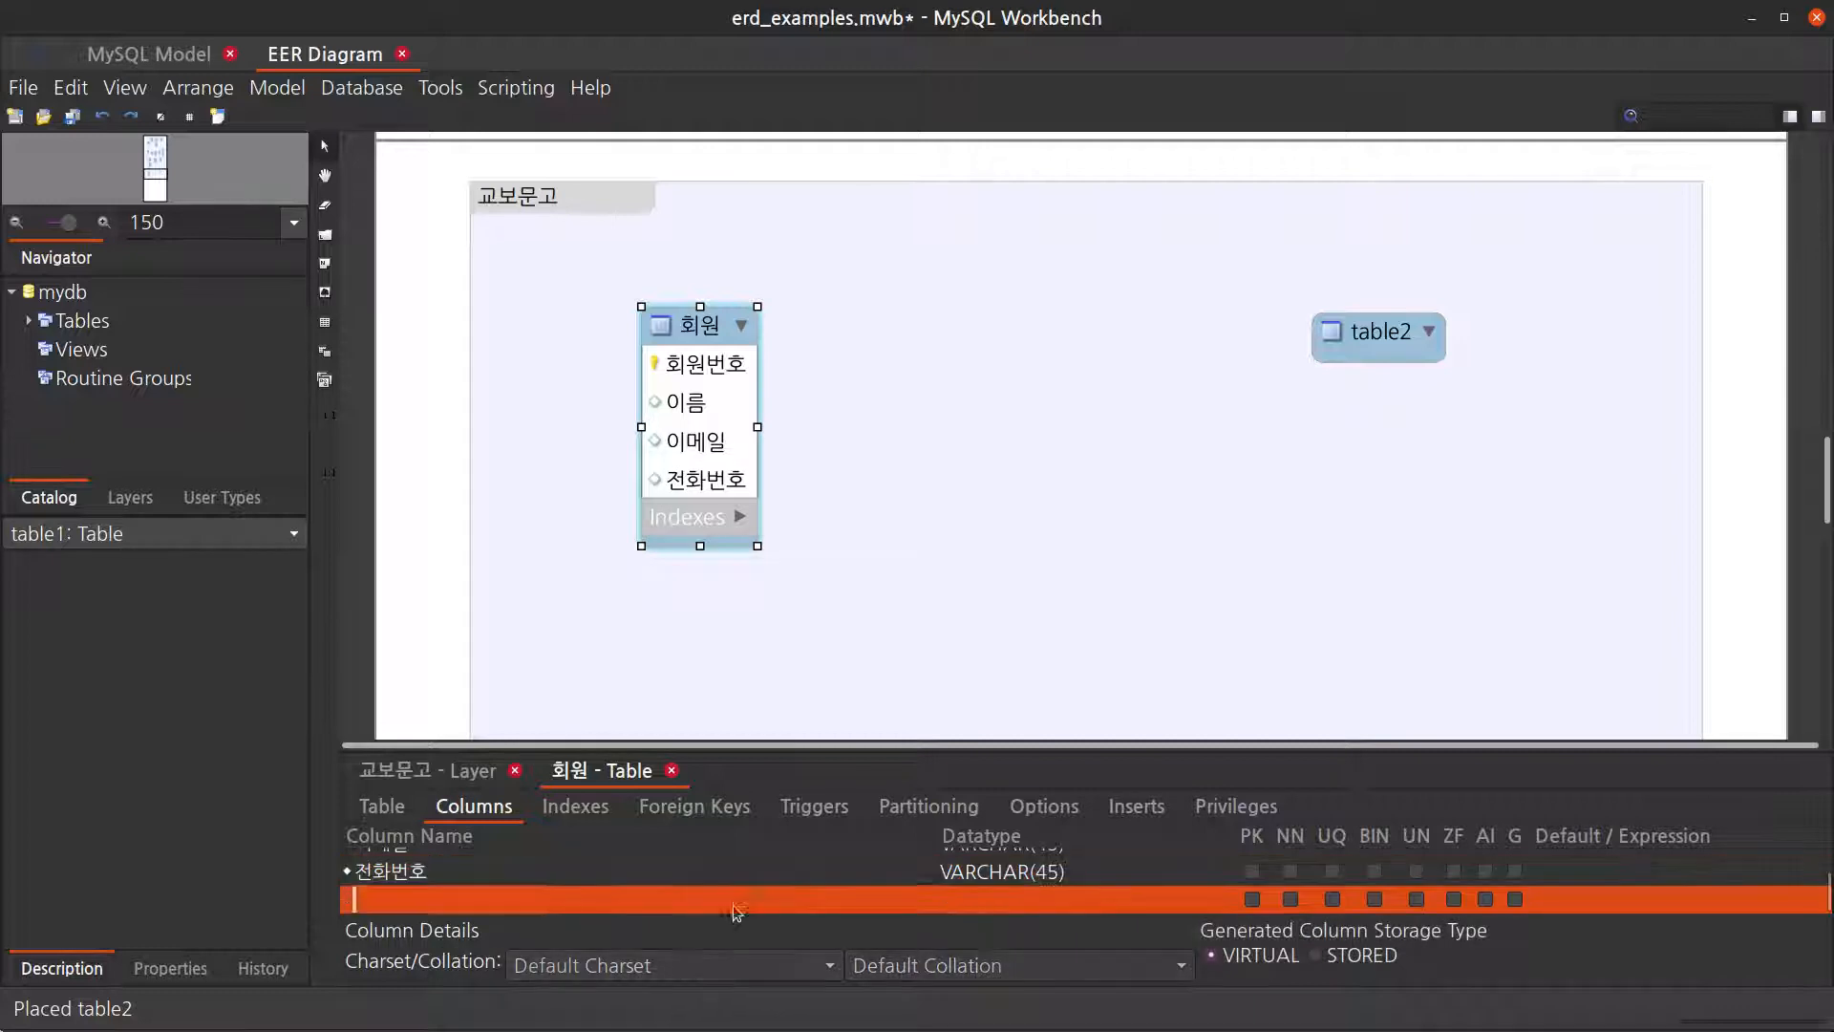
double_click(732, 904)
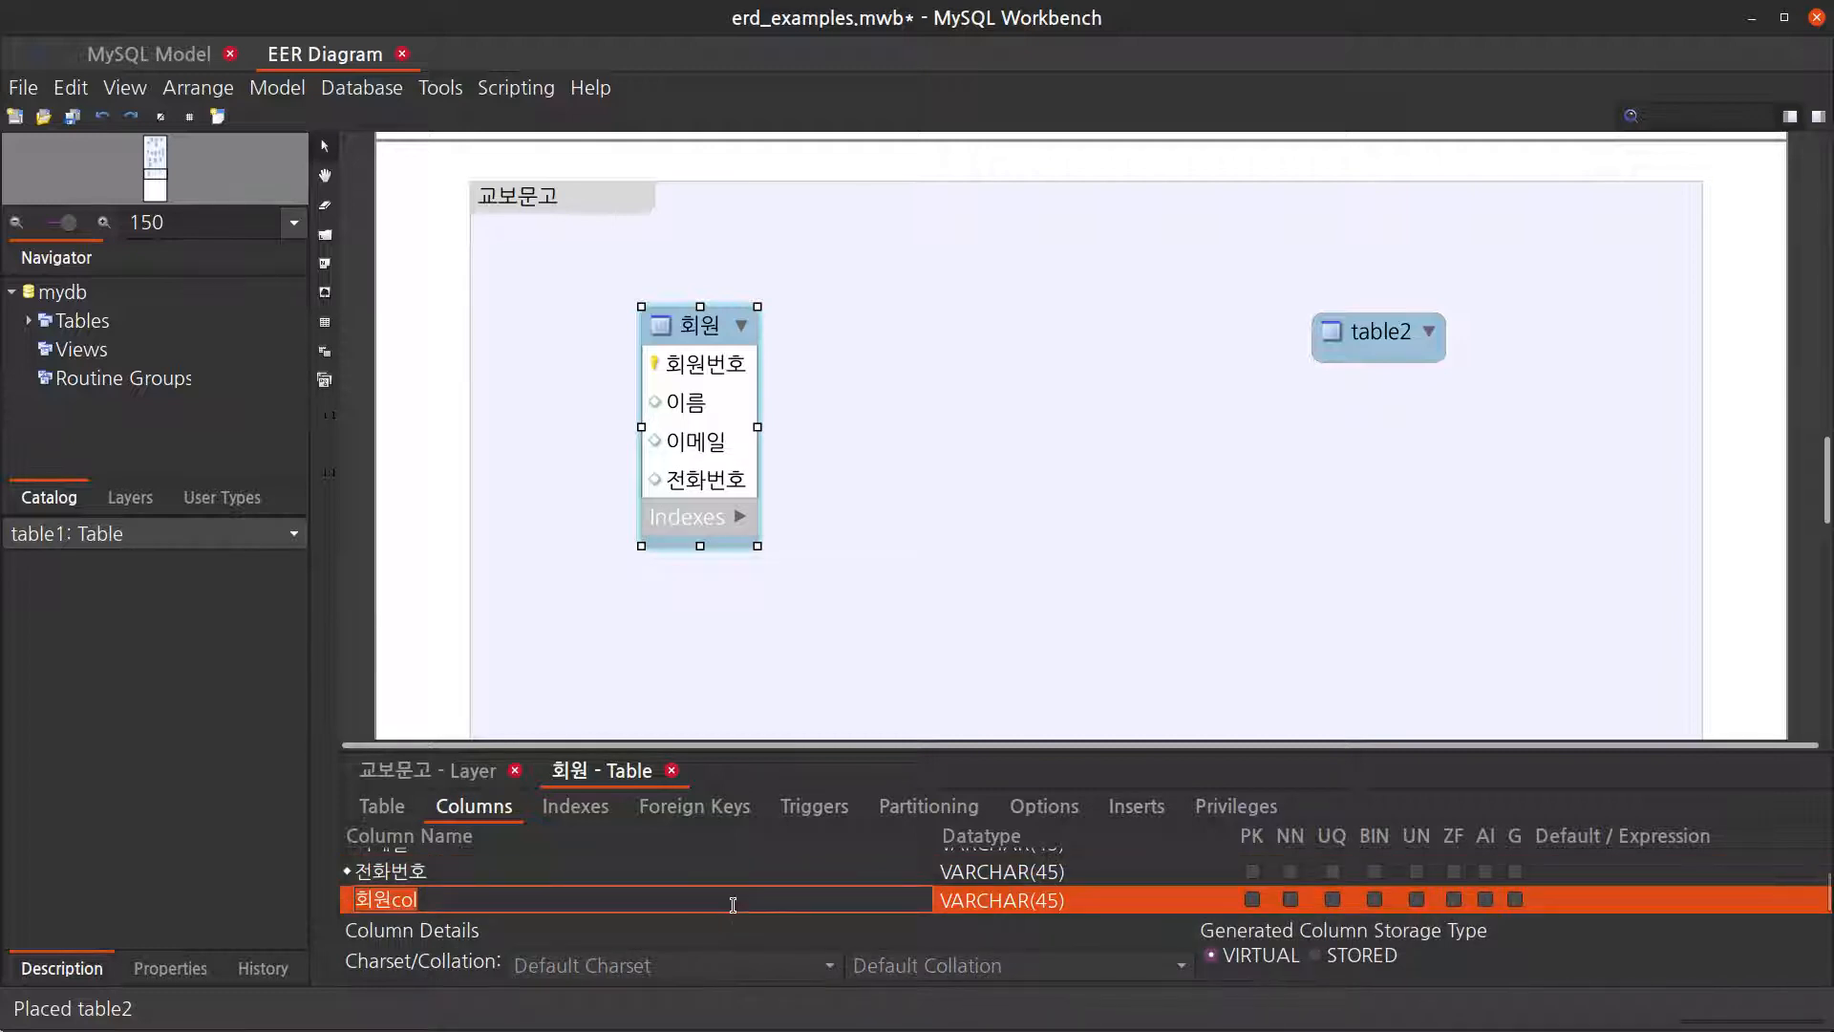
key(BackSpace)
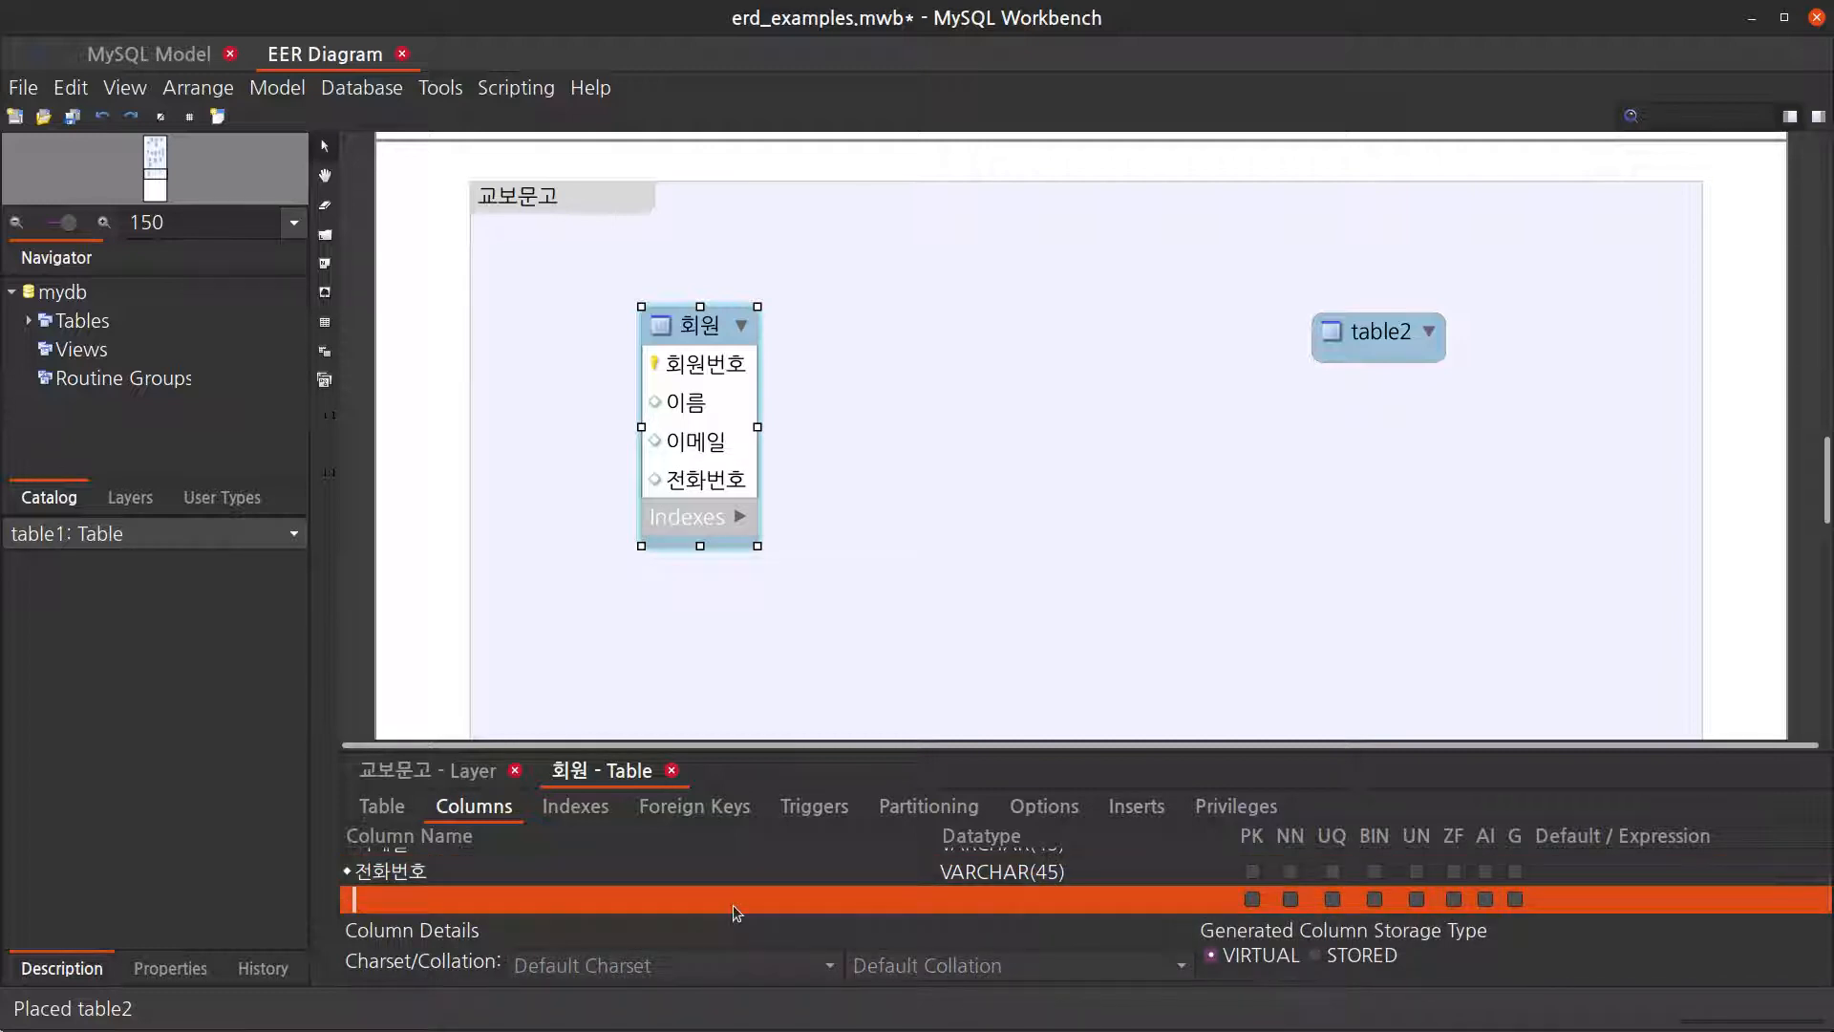
click(791, 715)
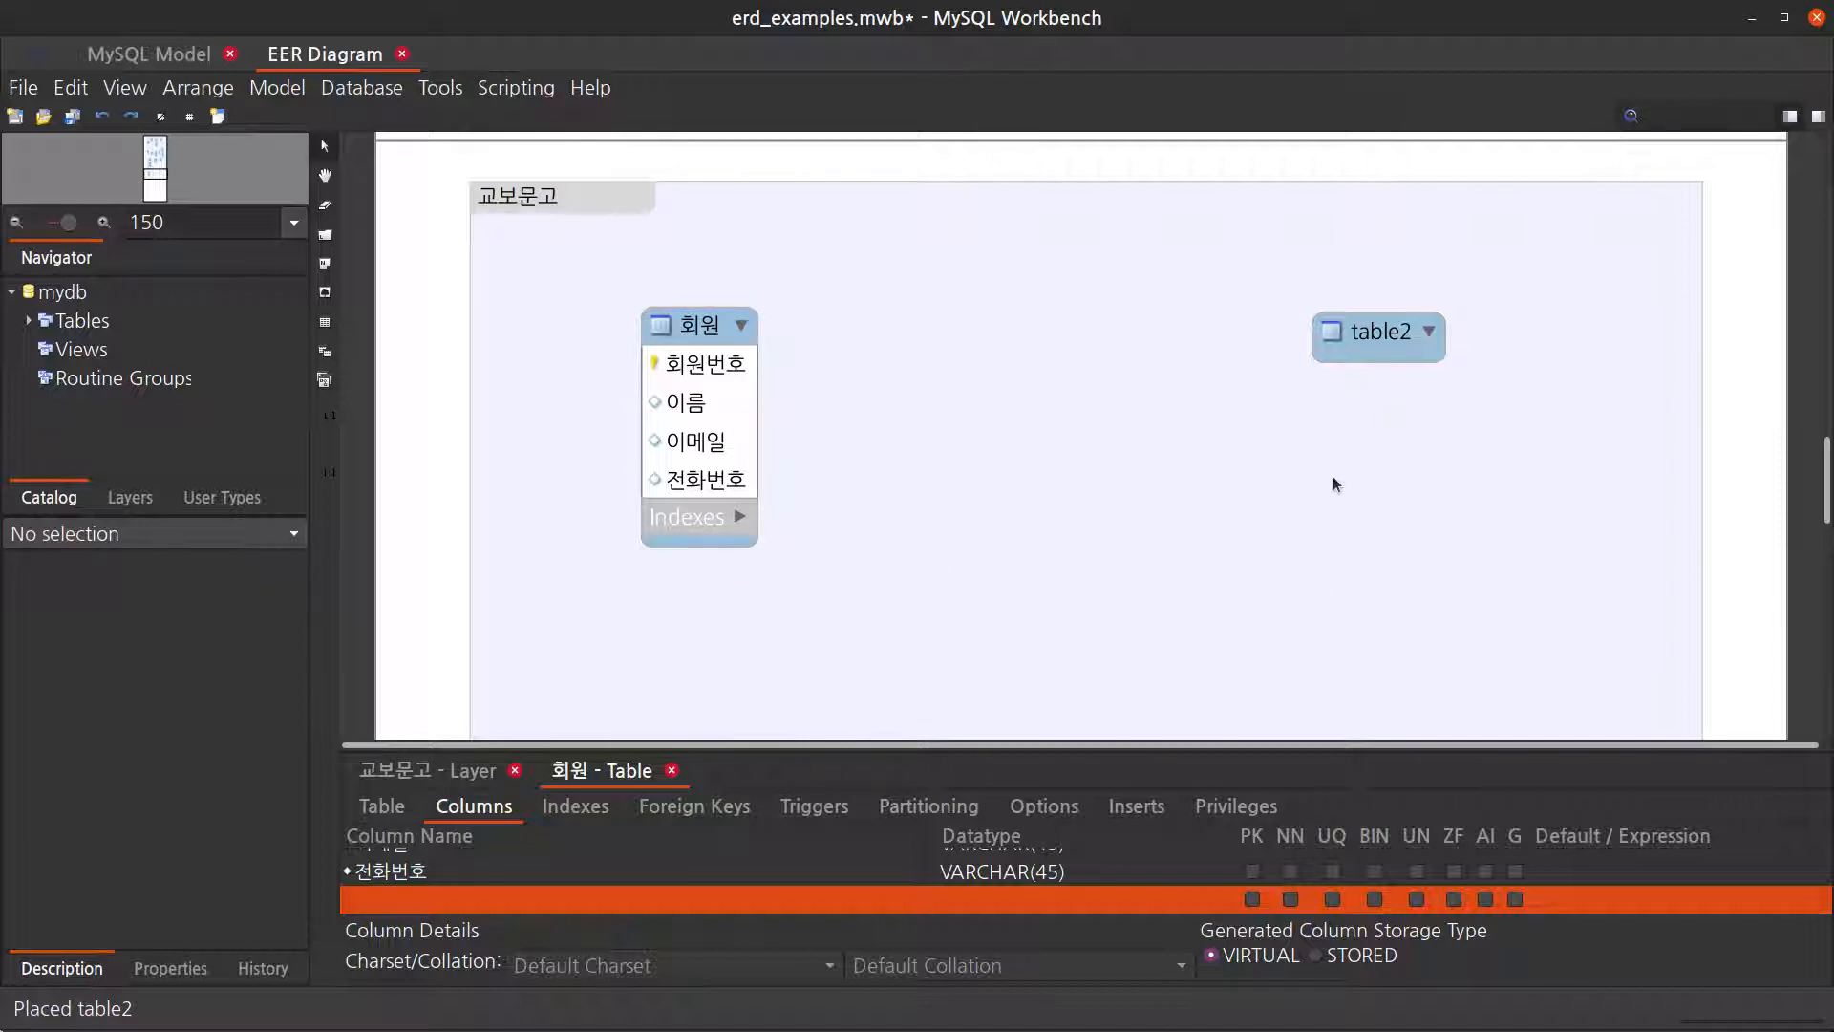
Step: Rename the second new table in the 교보문고 layer as 책
click(1372, 341)
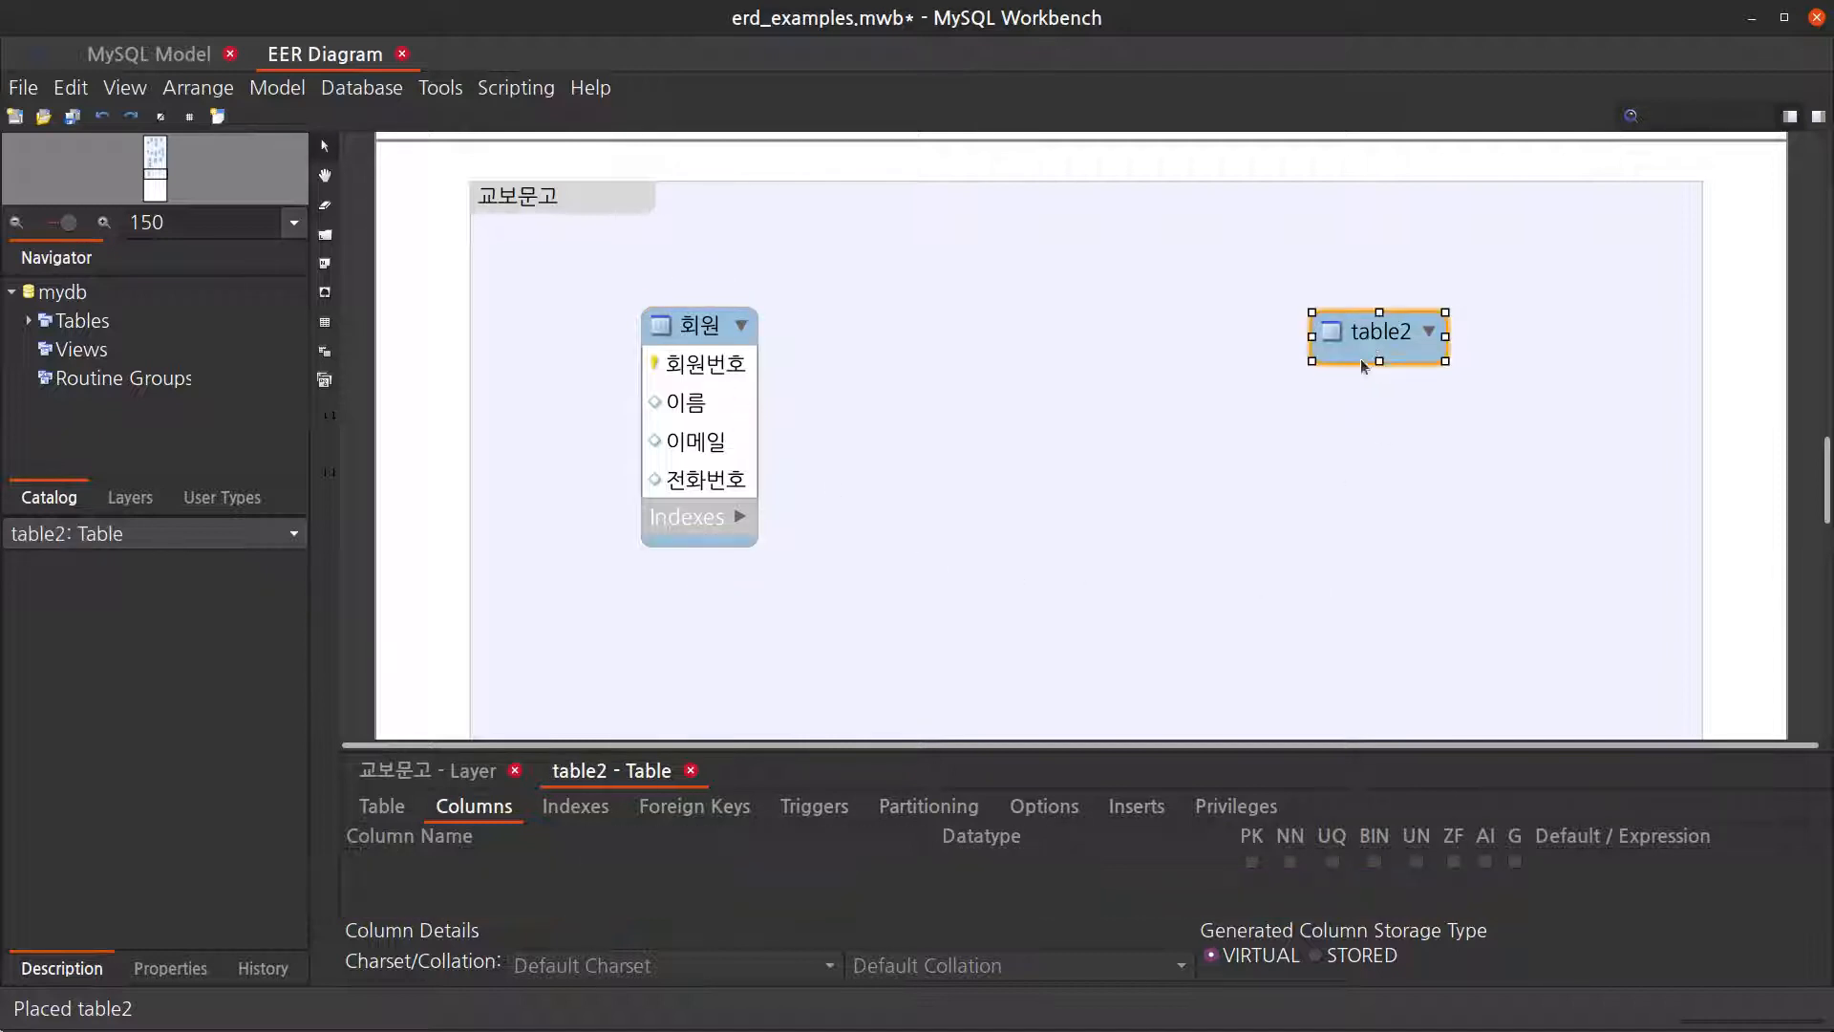
click(381, 806)
text(c)
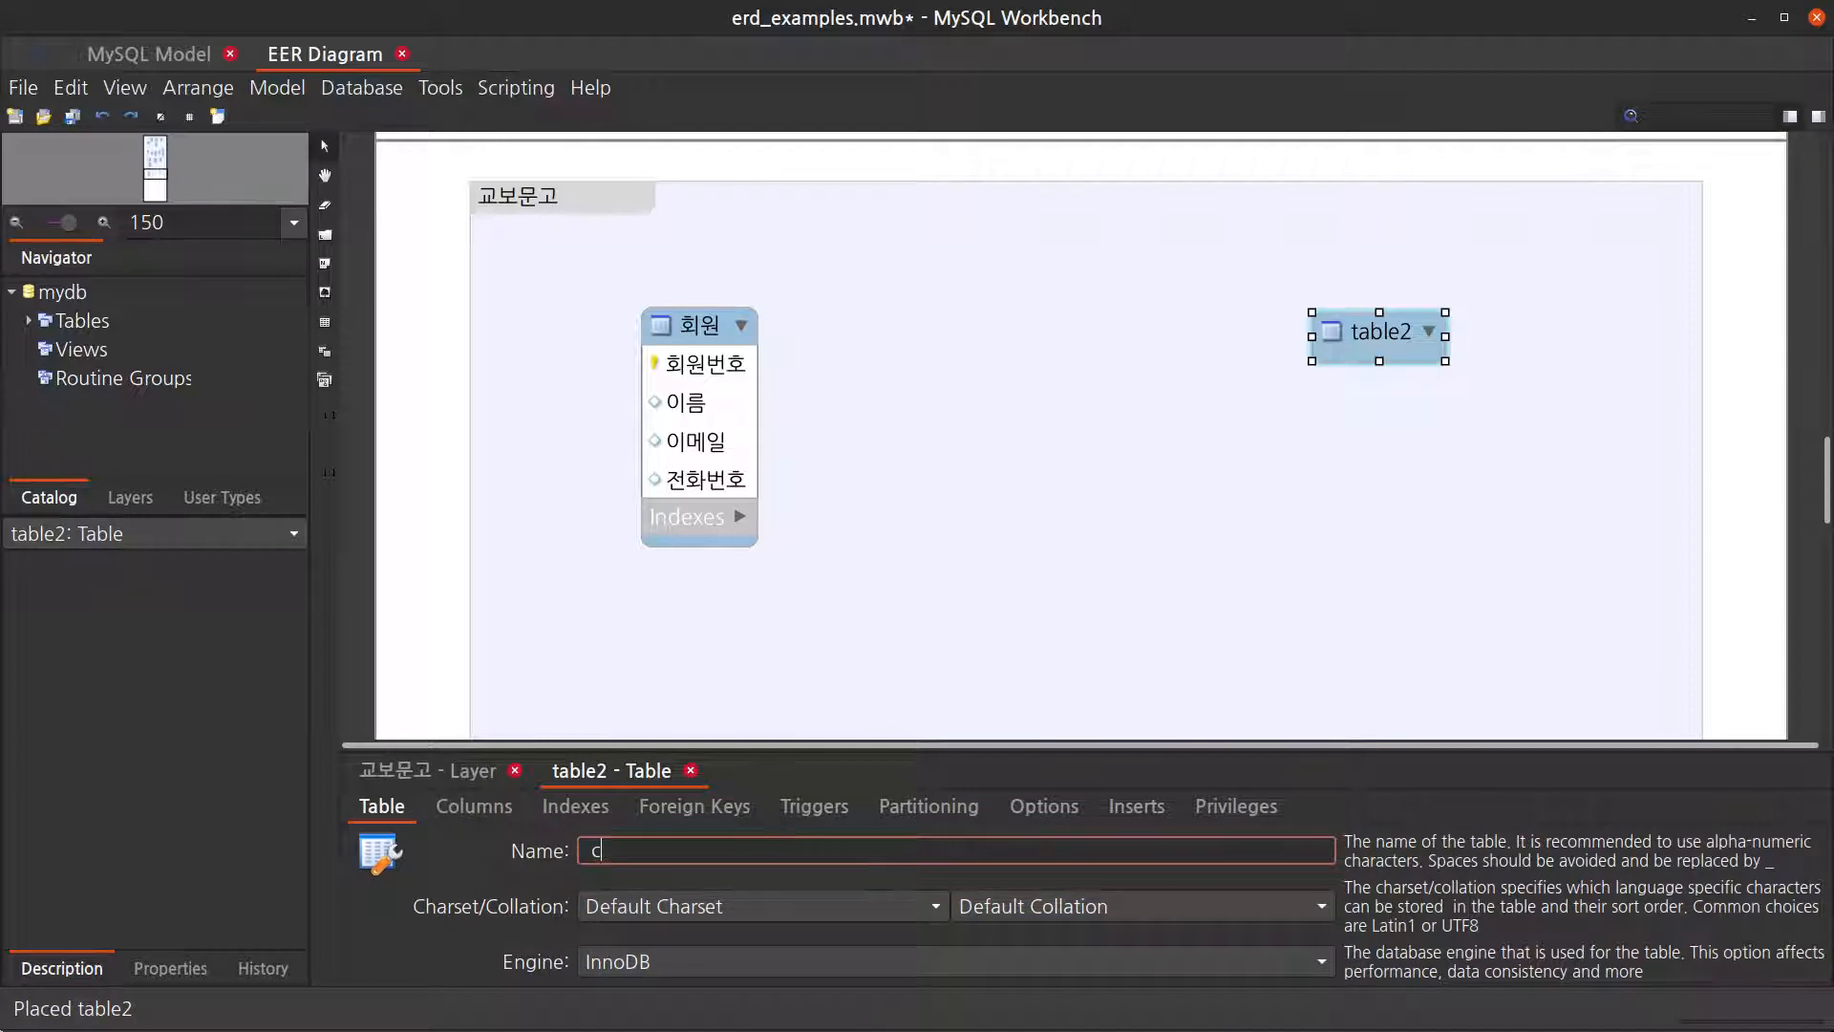
key(BackSpace)
text(책)
Step: Add the primary key column 책번호 (INT) to the 책 table
click(474, 805)
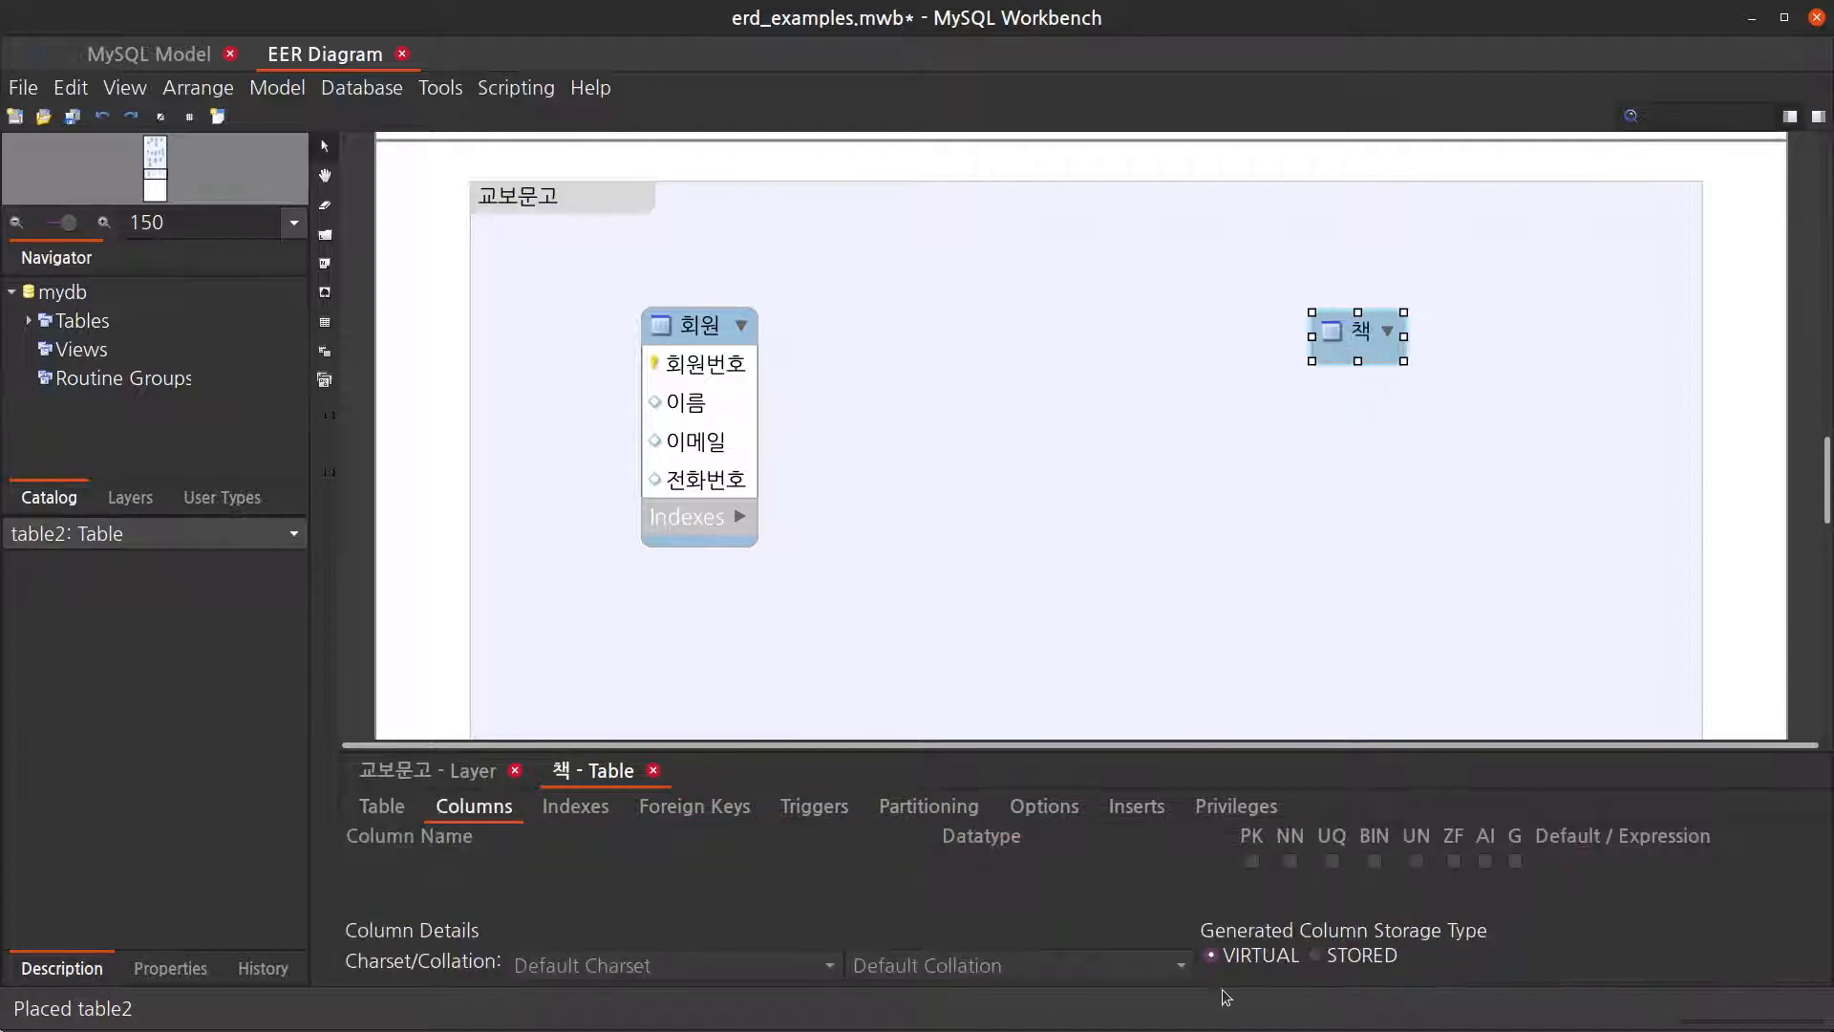
click(634, 860)
text(책번호)
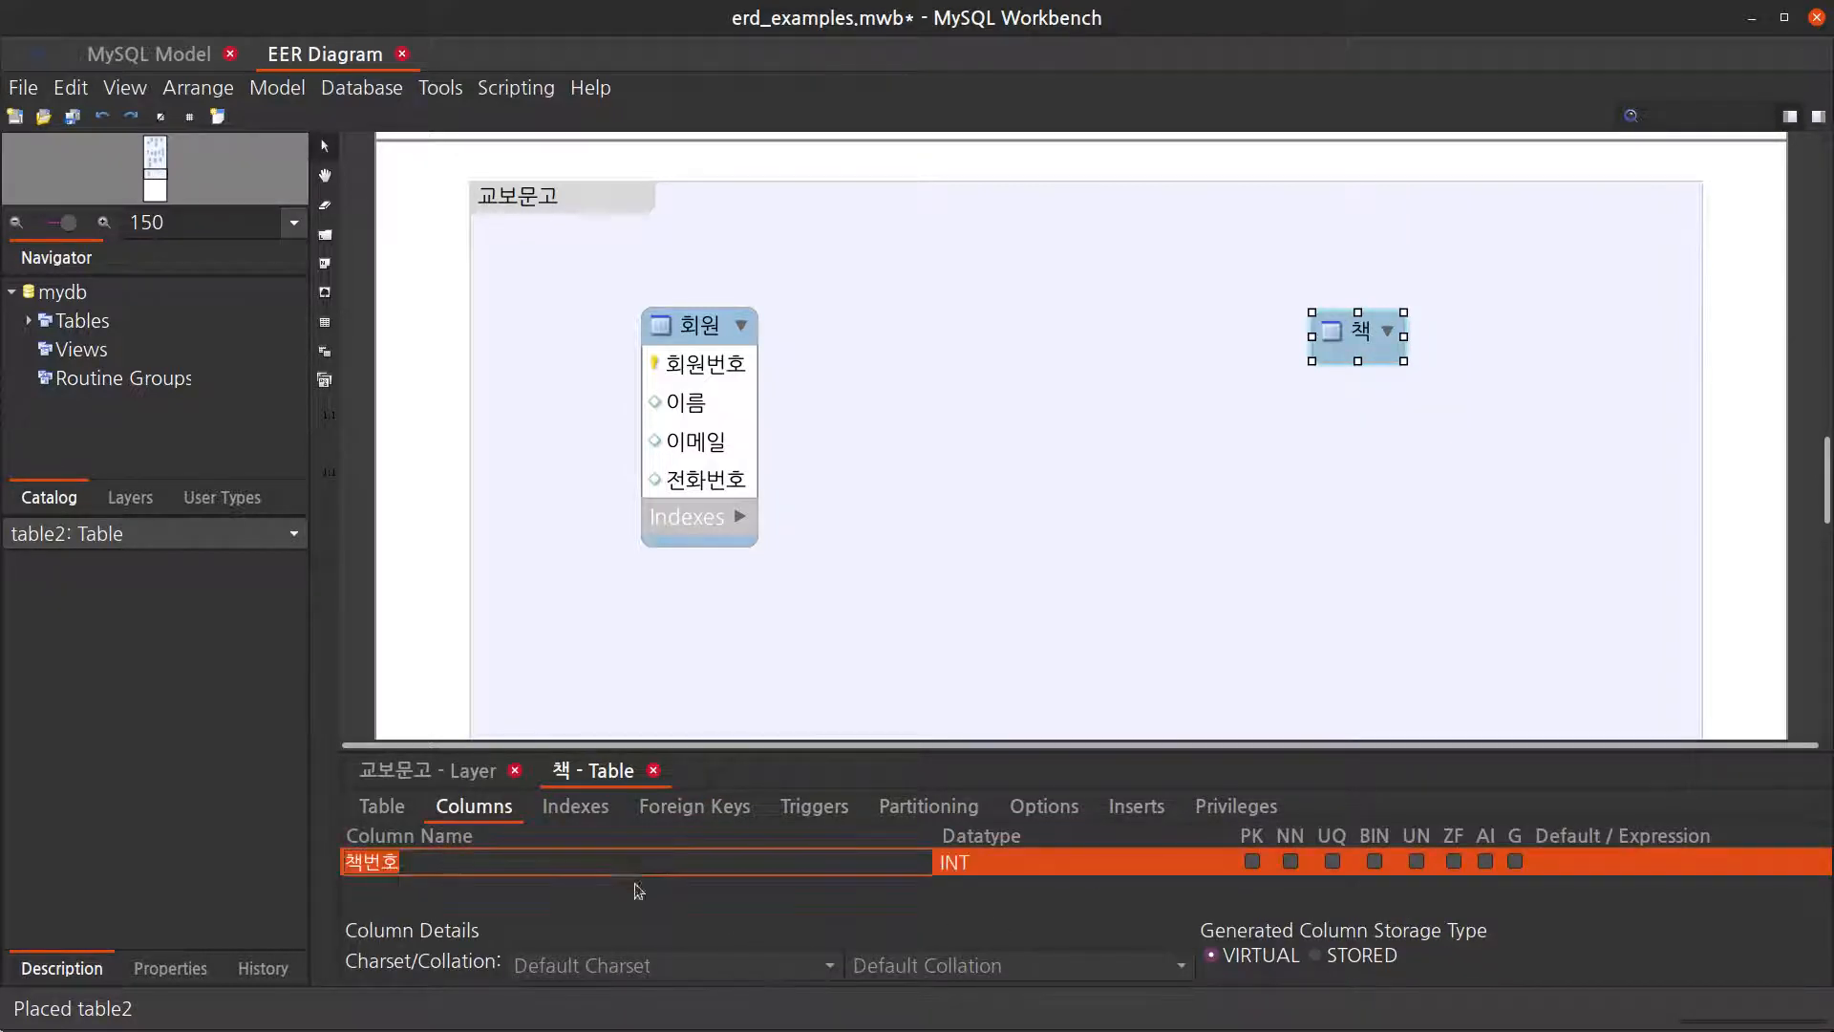
click(635, 884)
click(634, 889)
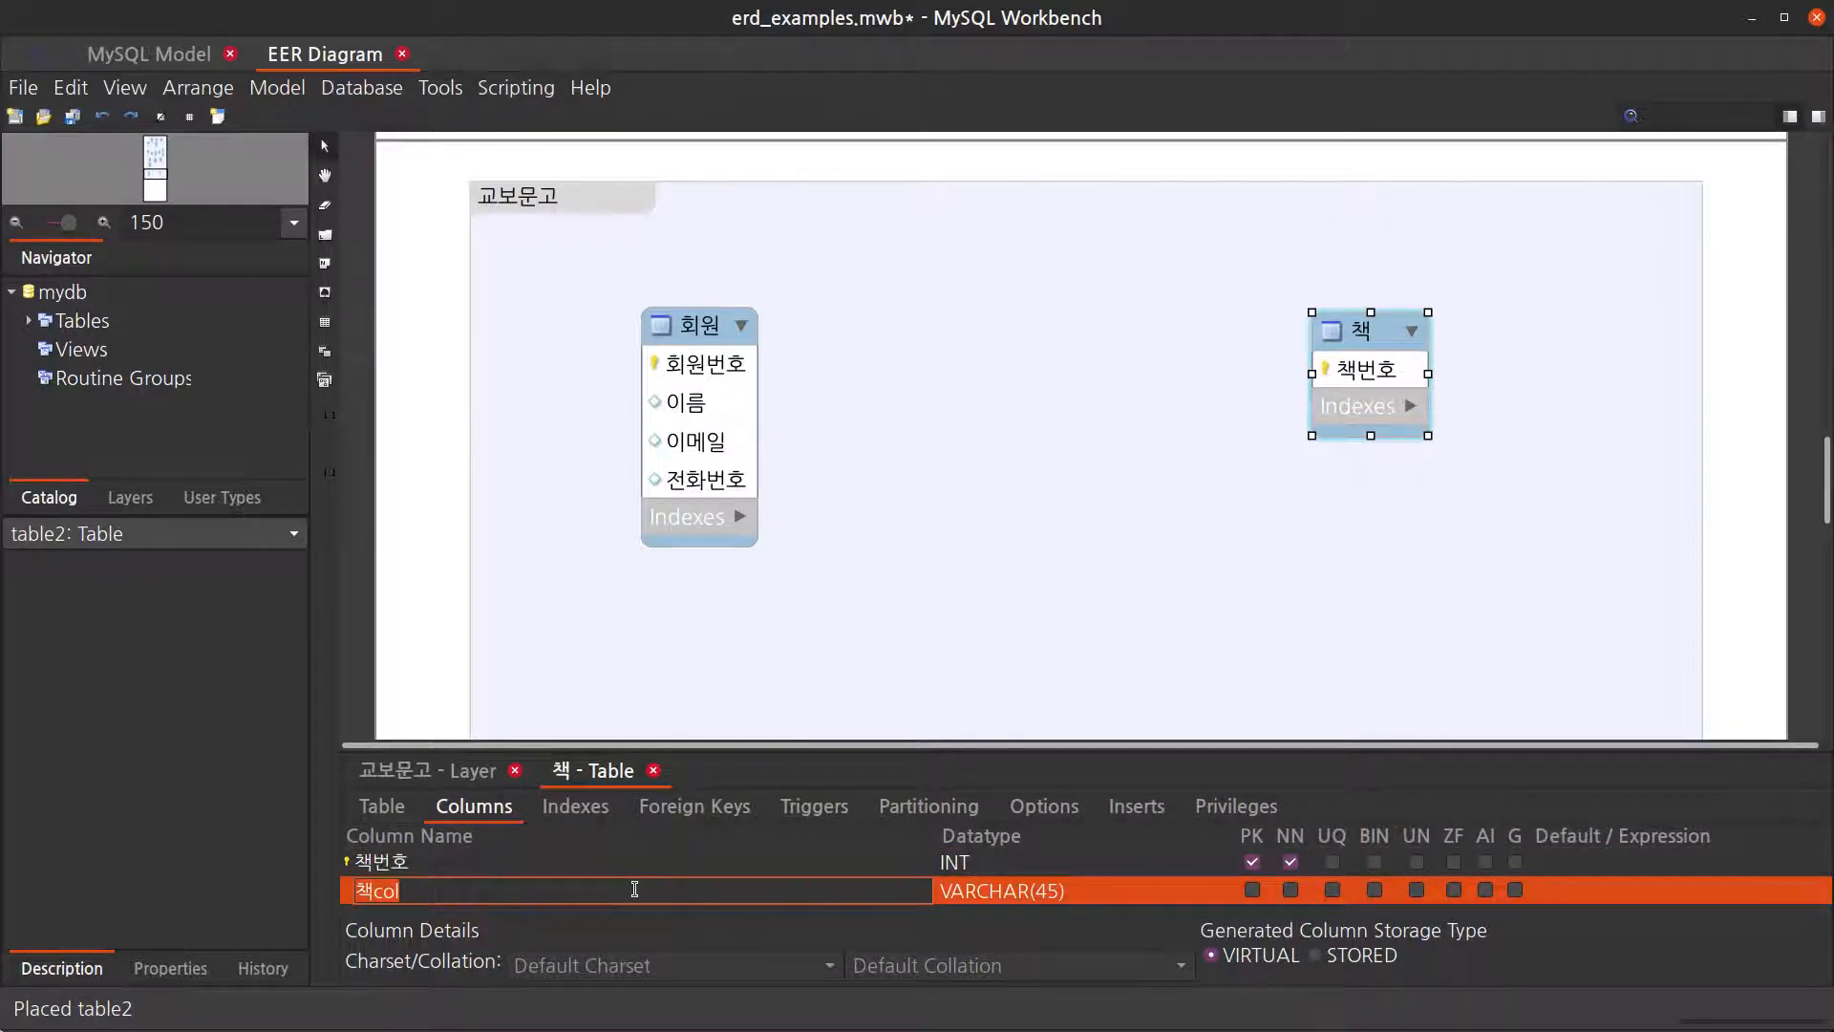
Step: Switch to Chrome and examine the title and subtitle on the detail page of 잘 쉬는 기술
key(alt+Tab)
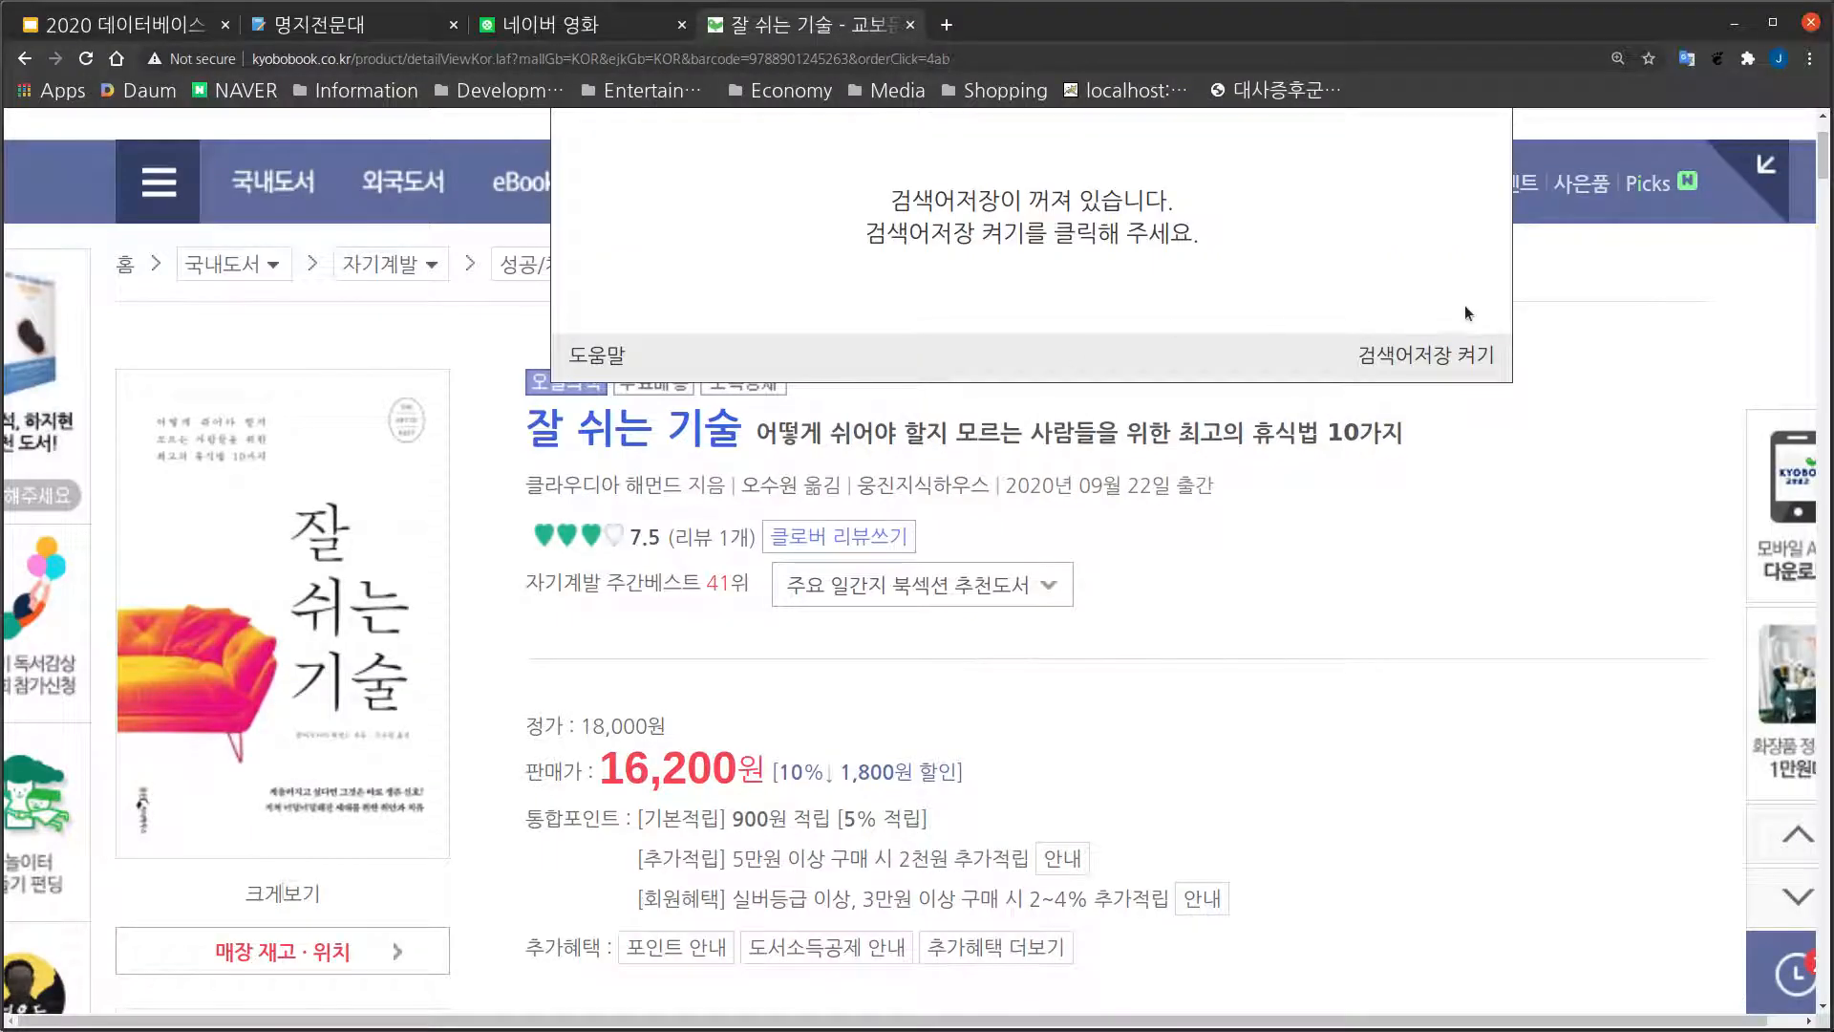
click(1520, 496)
scroll(1429, 530, down, 2)
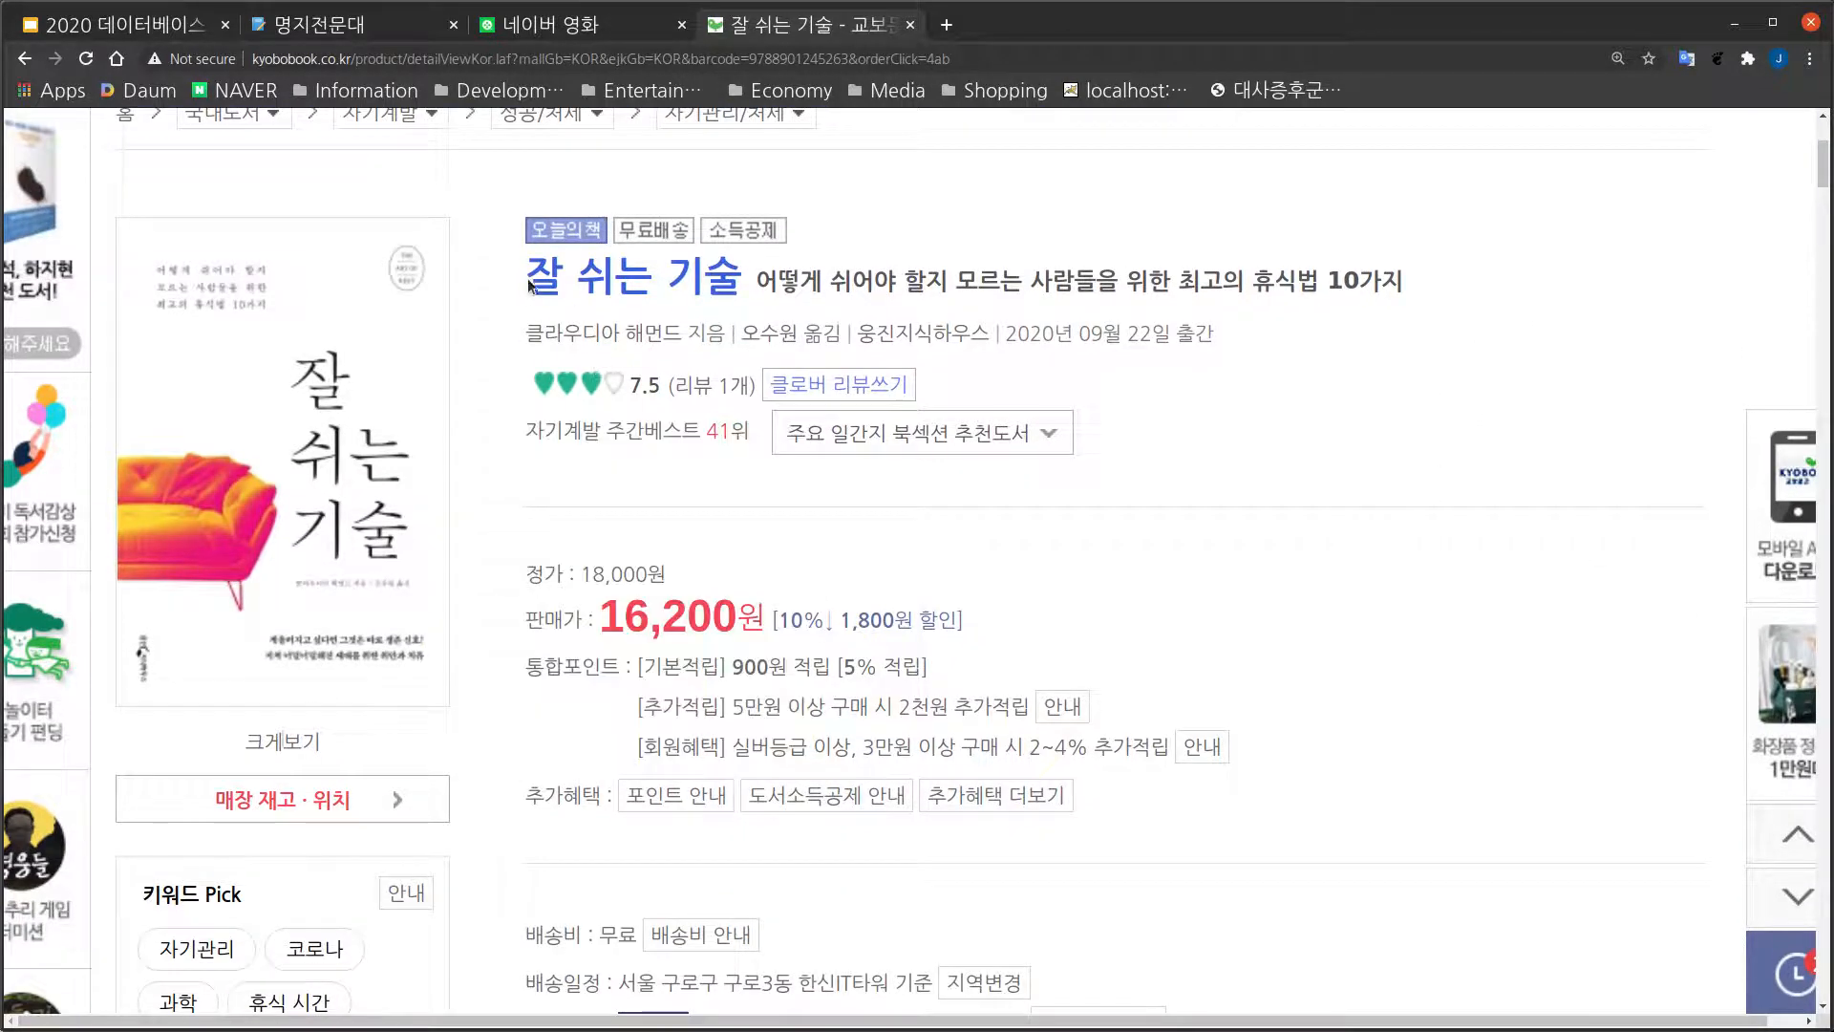
drag(530, 284, 1240, 319)
click(810, 296)
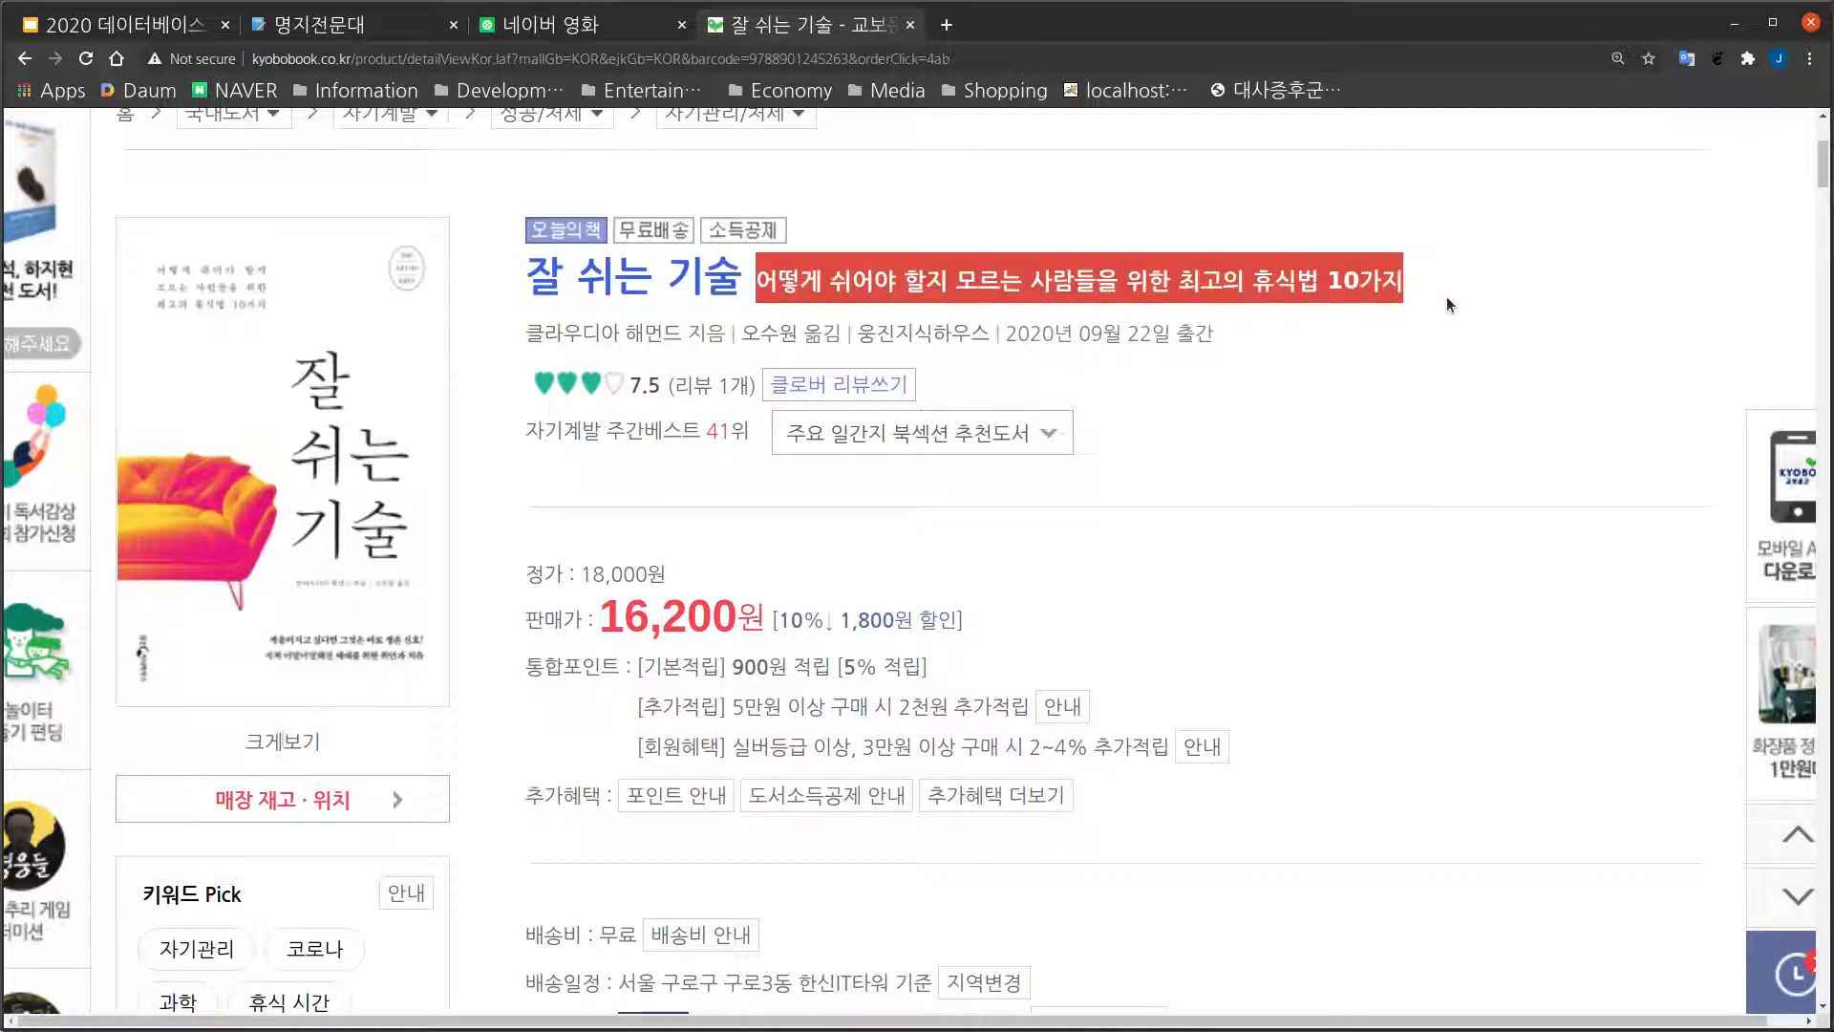
click(1487, 535)
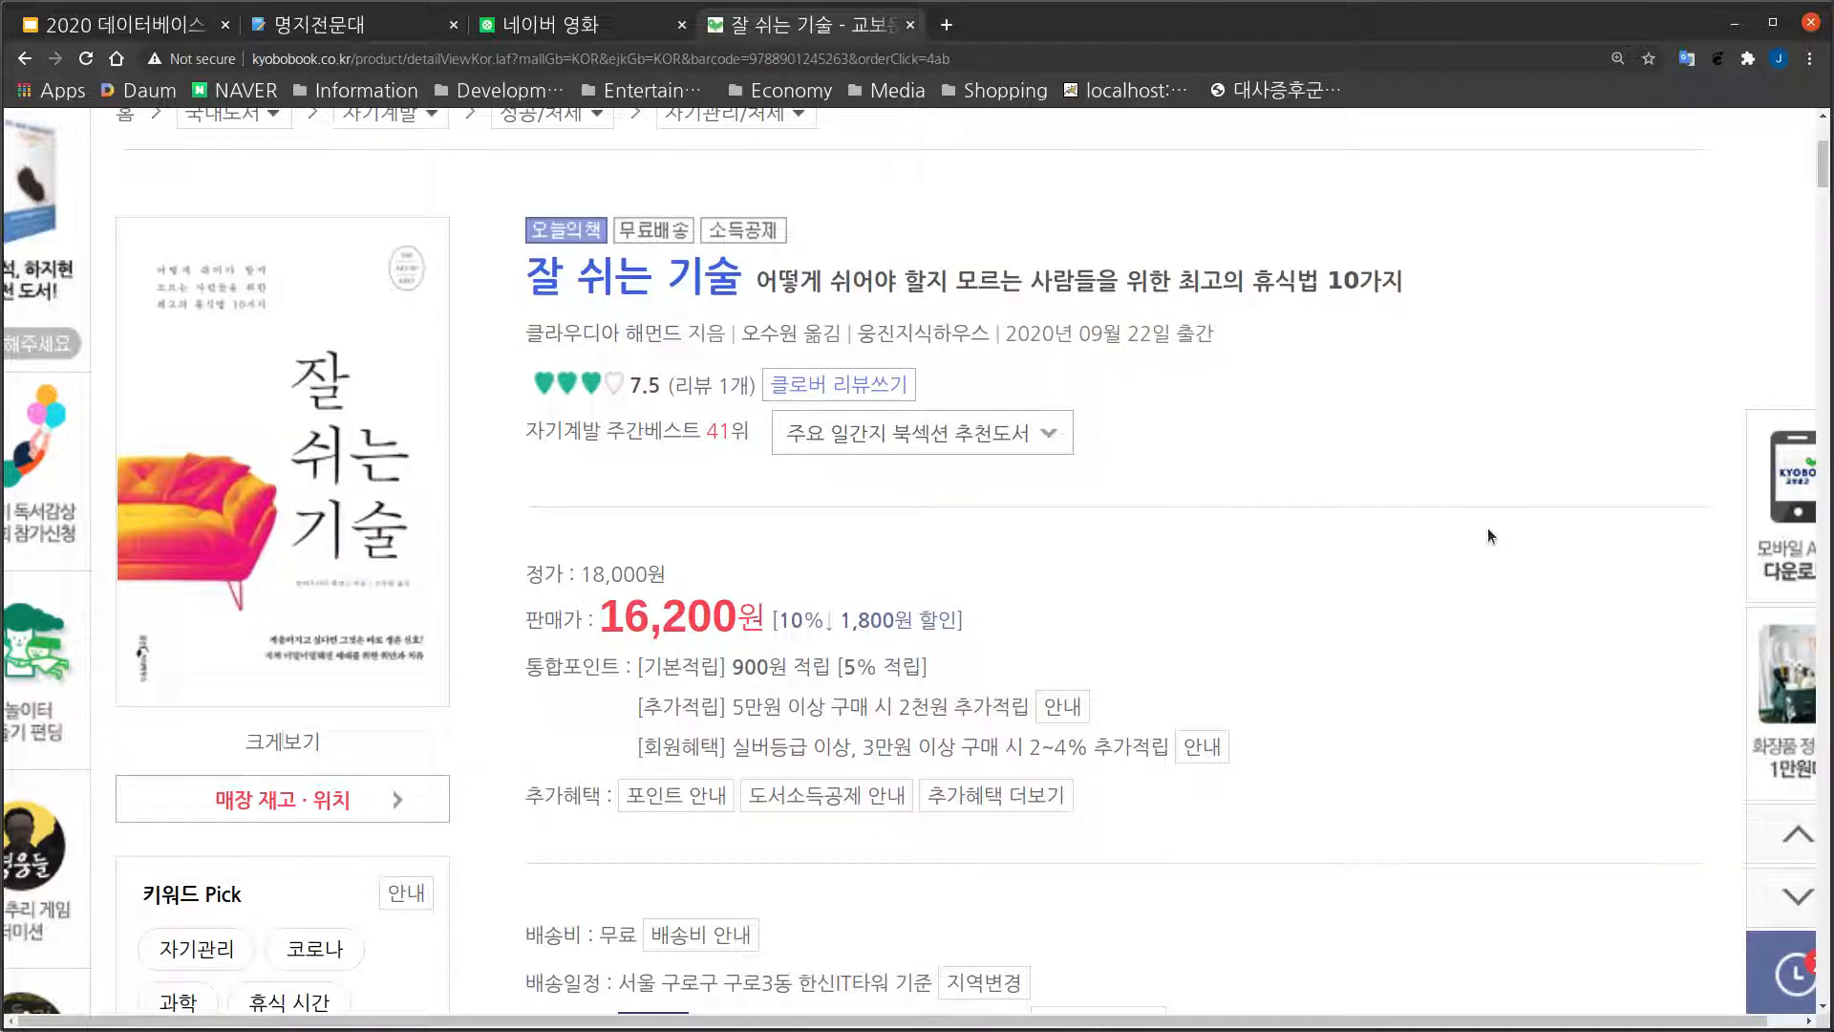
Step: Switch back to MySQL Workbench and add the VARCHAR(45) columns 제목 and 부제 to the 책 table
key(alt+Tab)
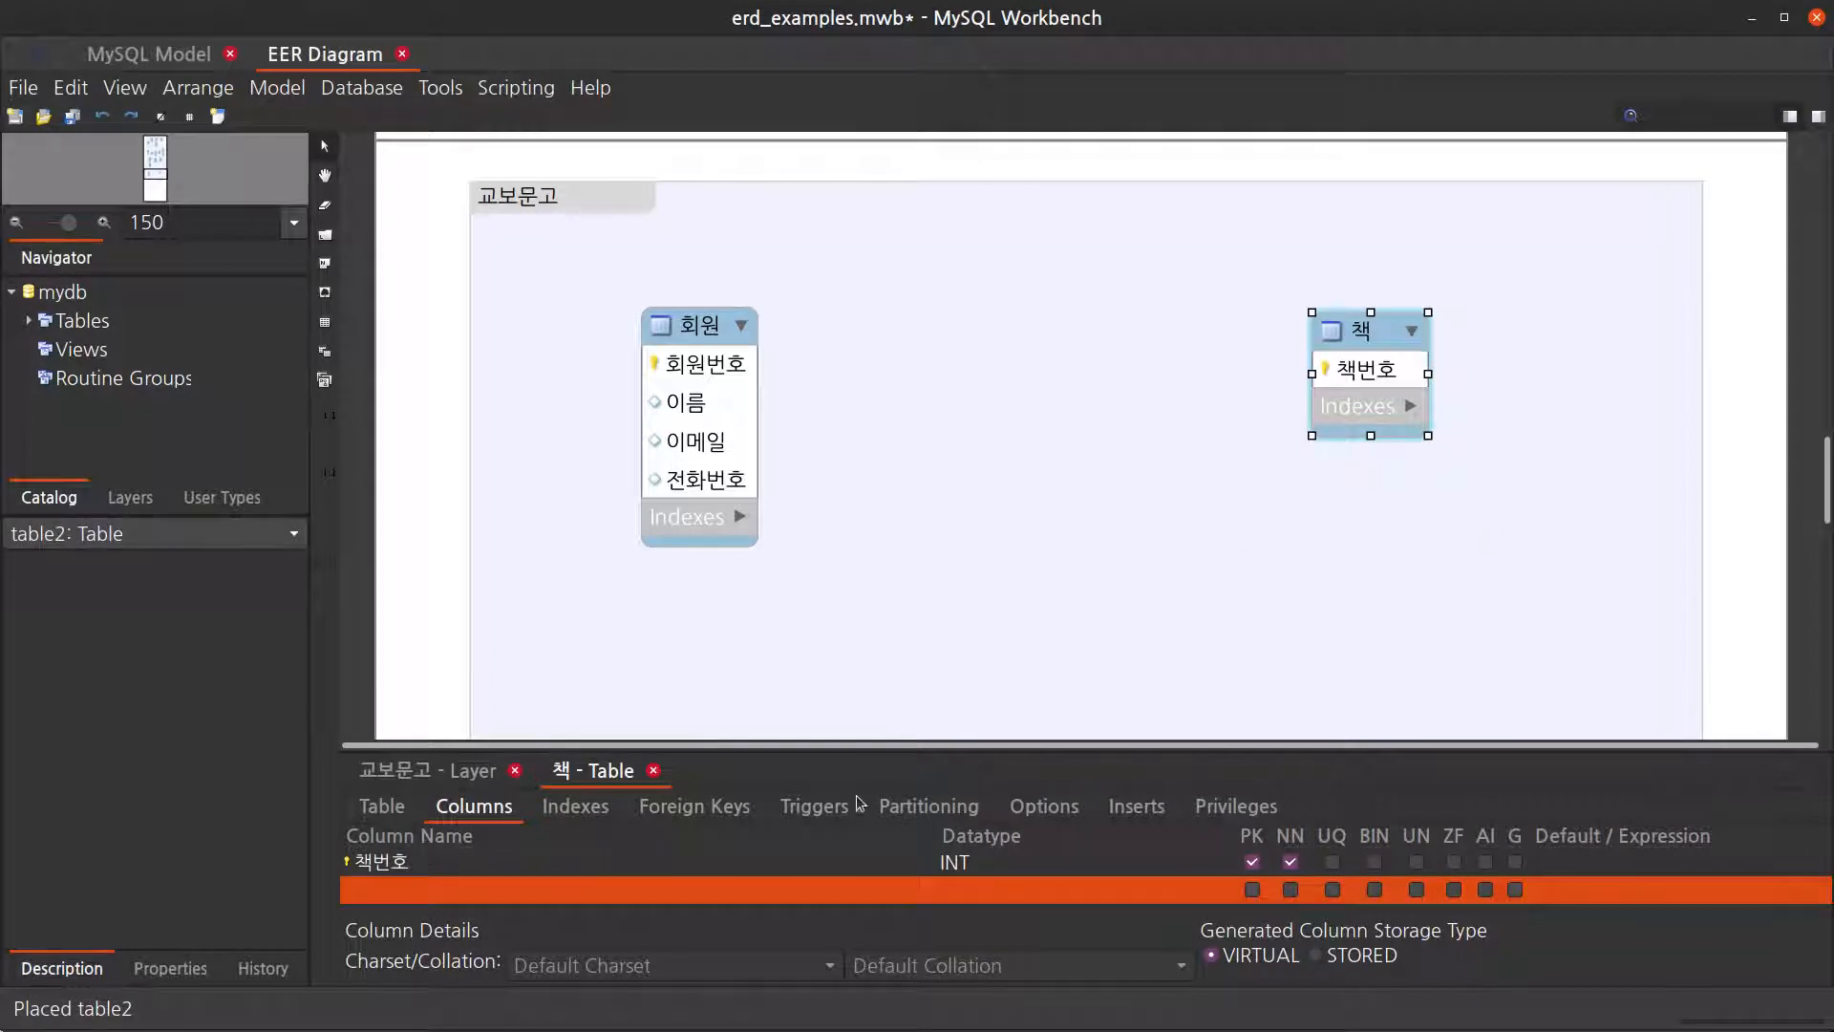
click(827, 892)
text(ㅈ)
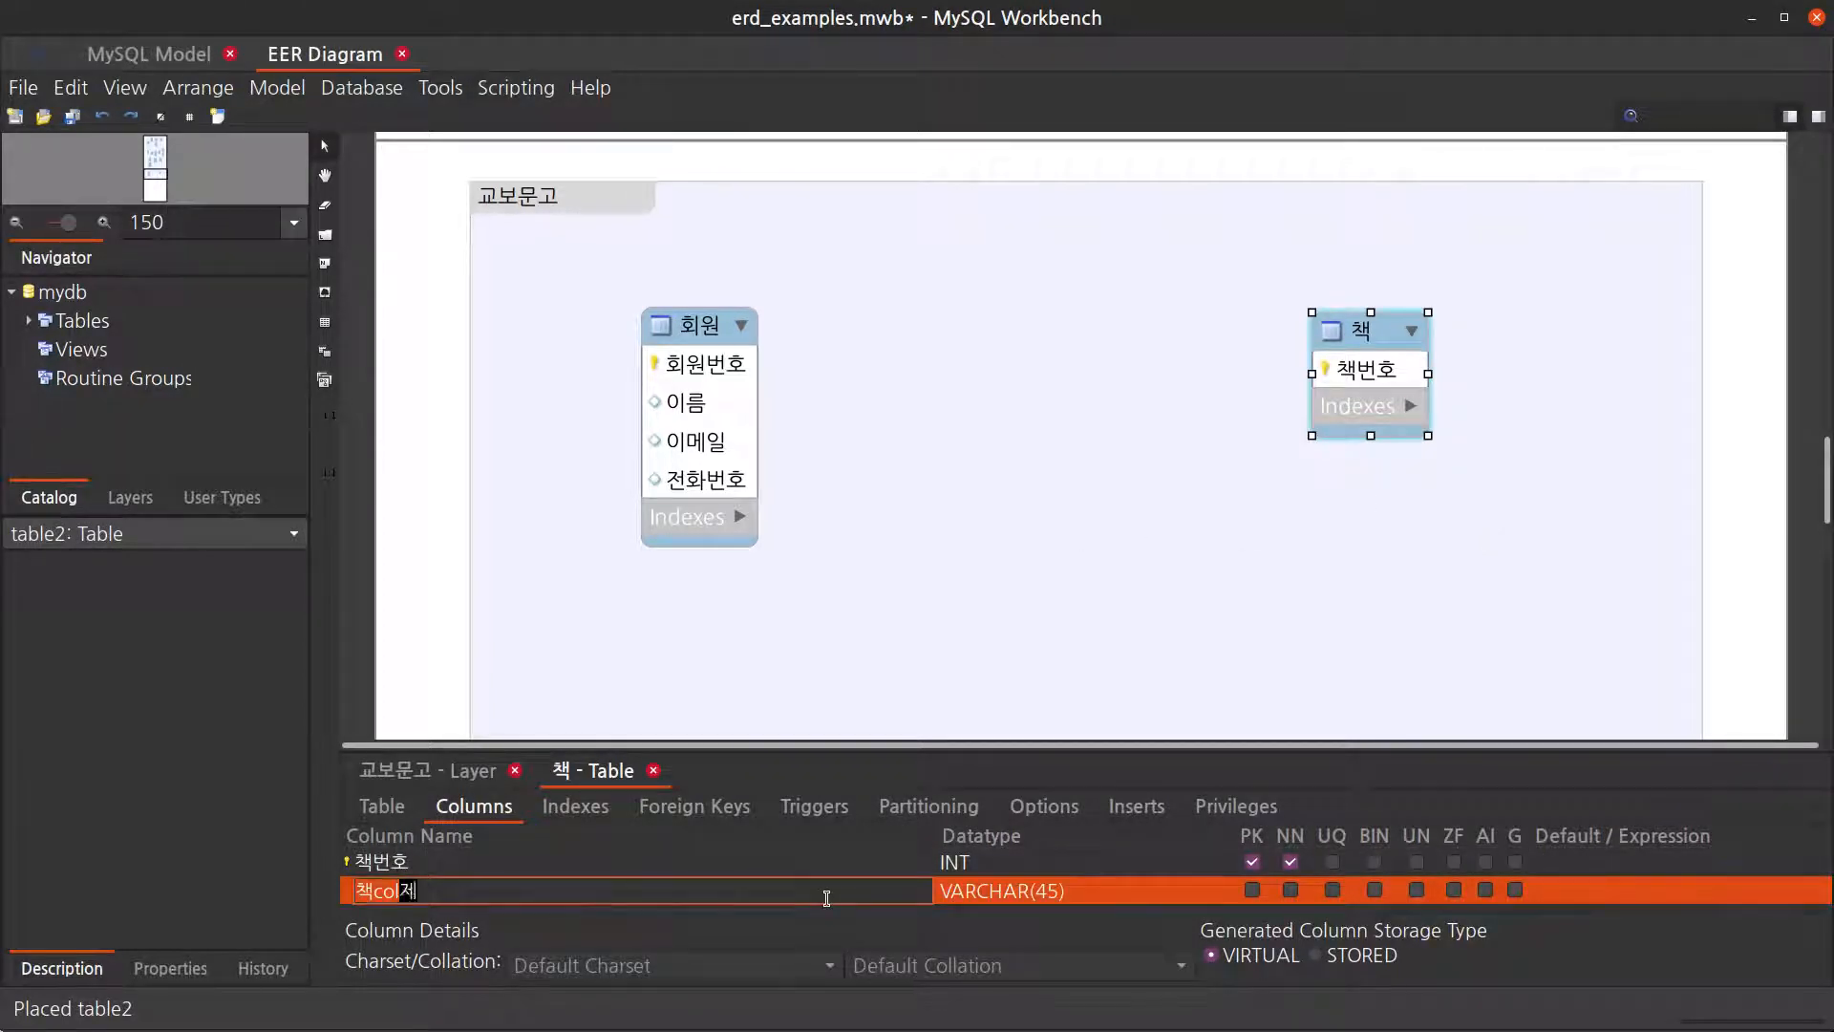
text(목목)
key(Return)
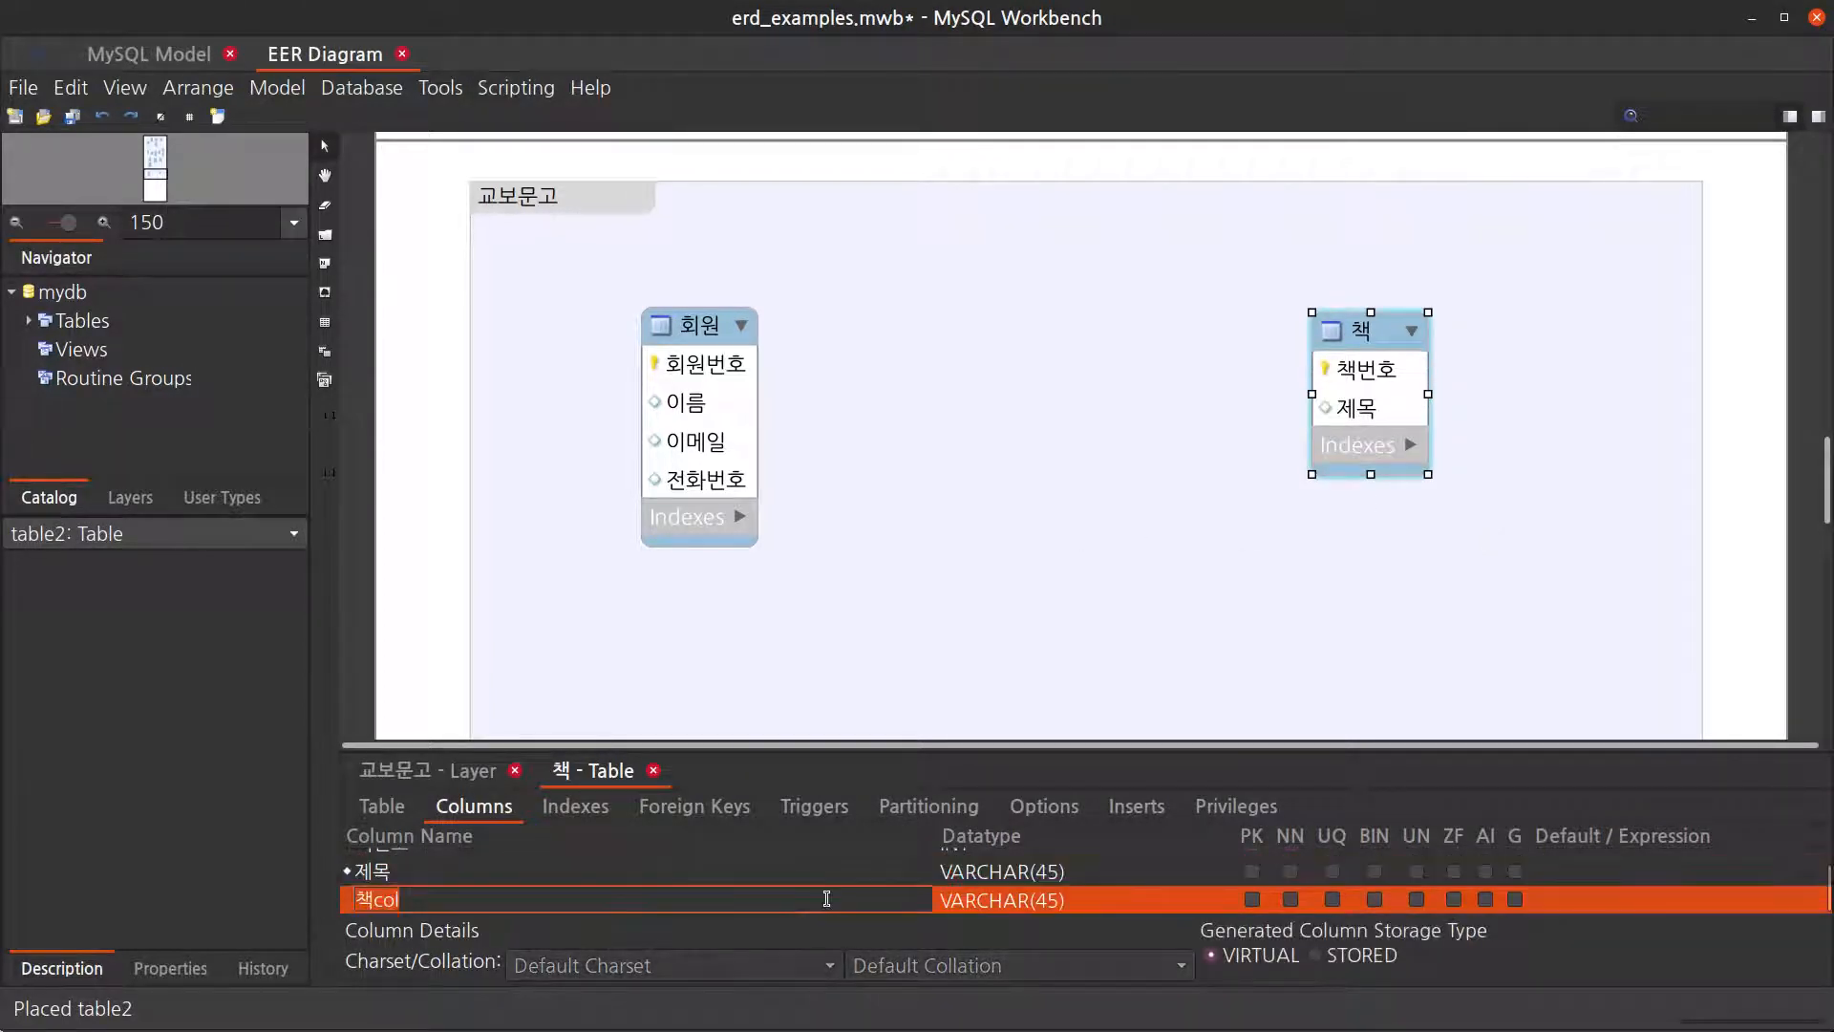
text(부제)
key(Return)
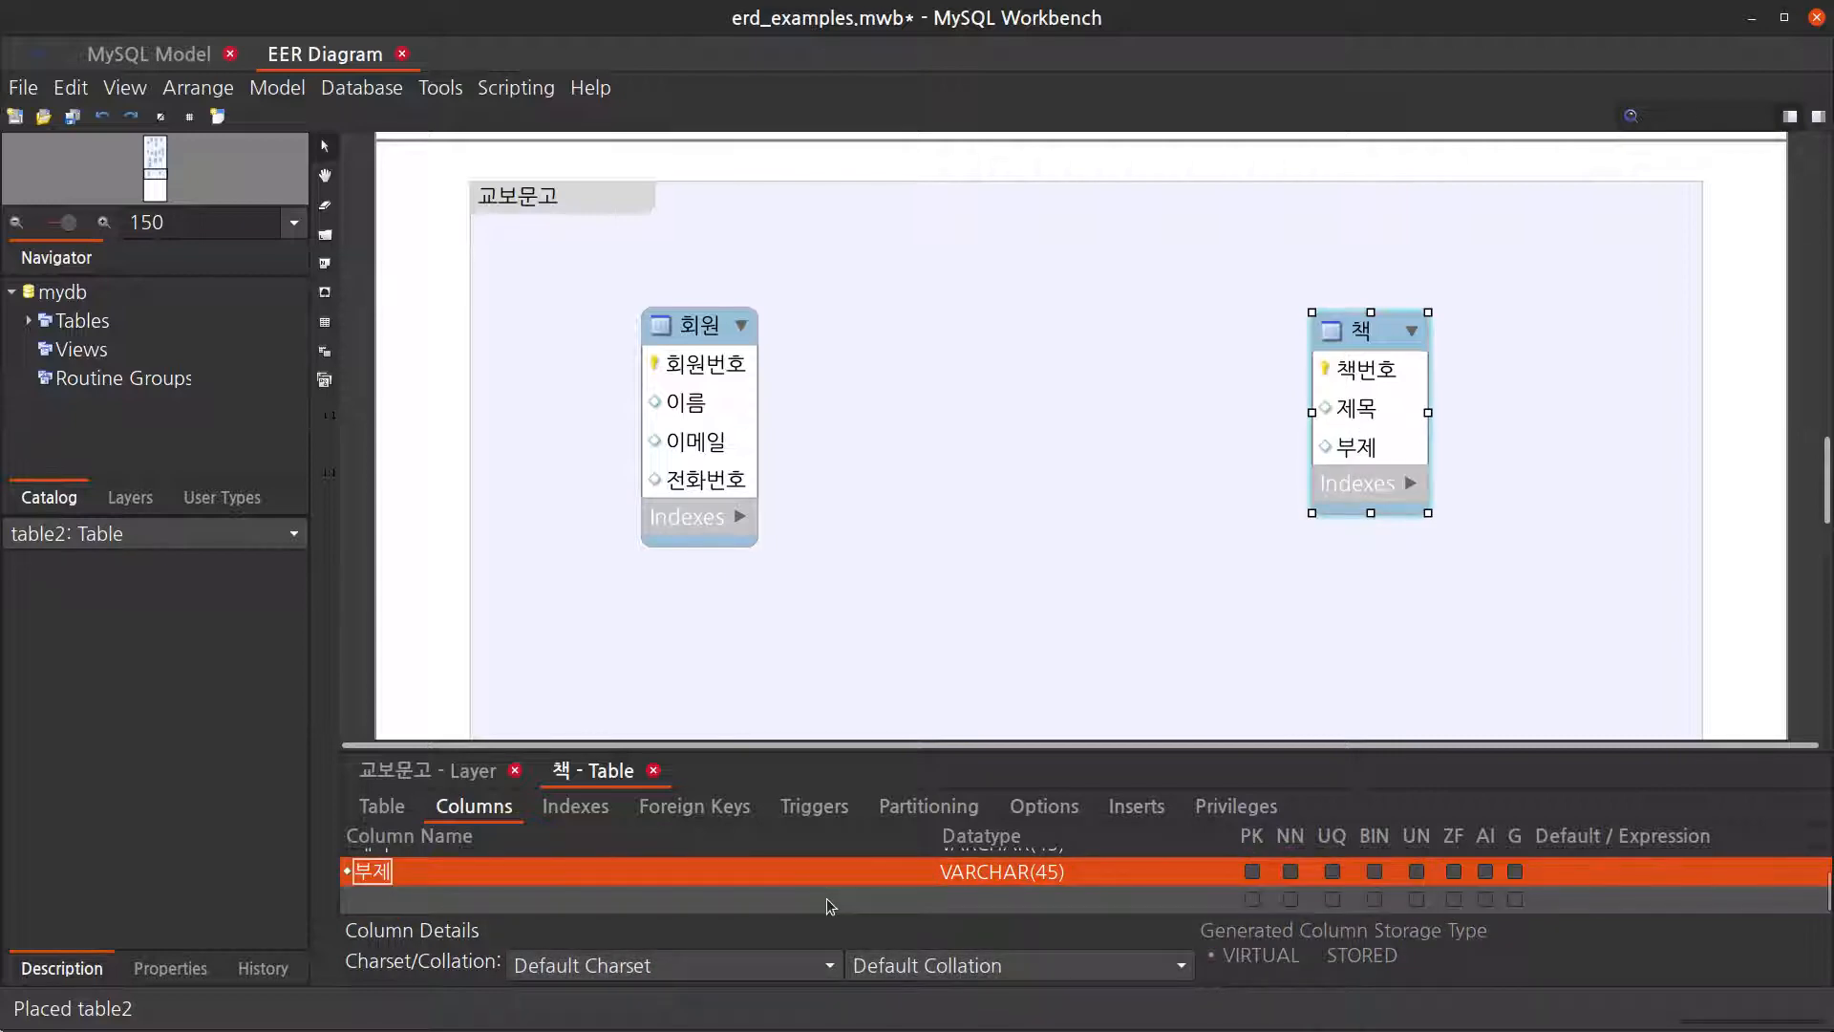
Step: Switch to Chrome, open the author's search results from the book page, examine the listed books, and close the results
key(alt+Tab)
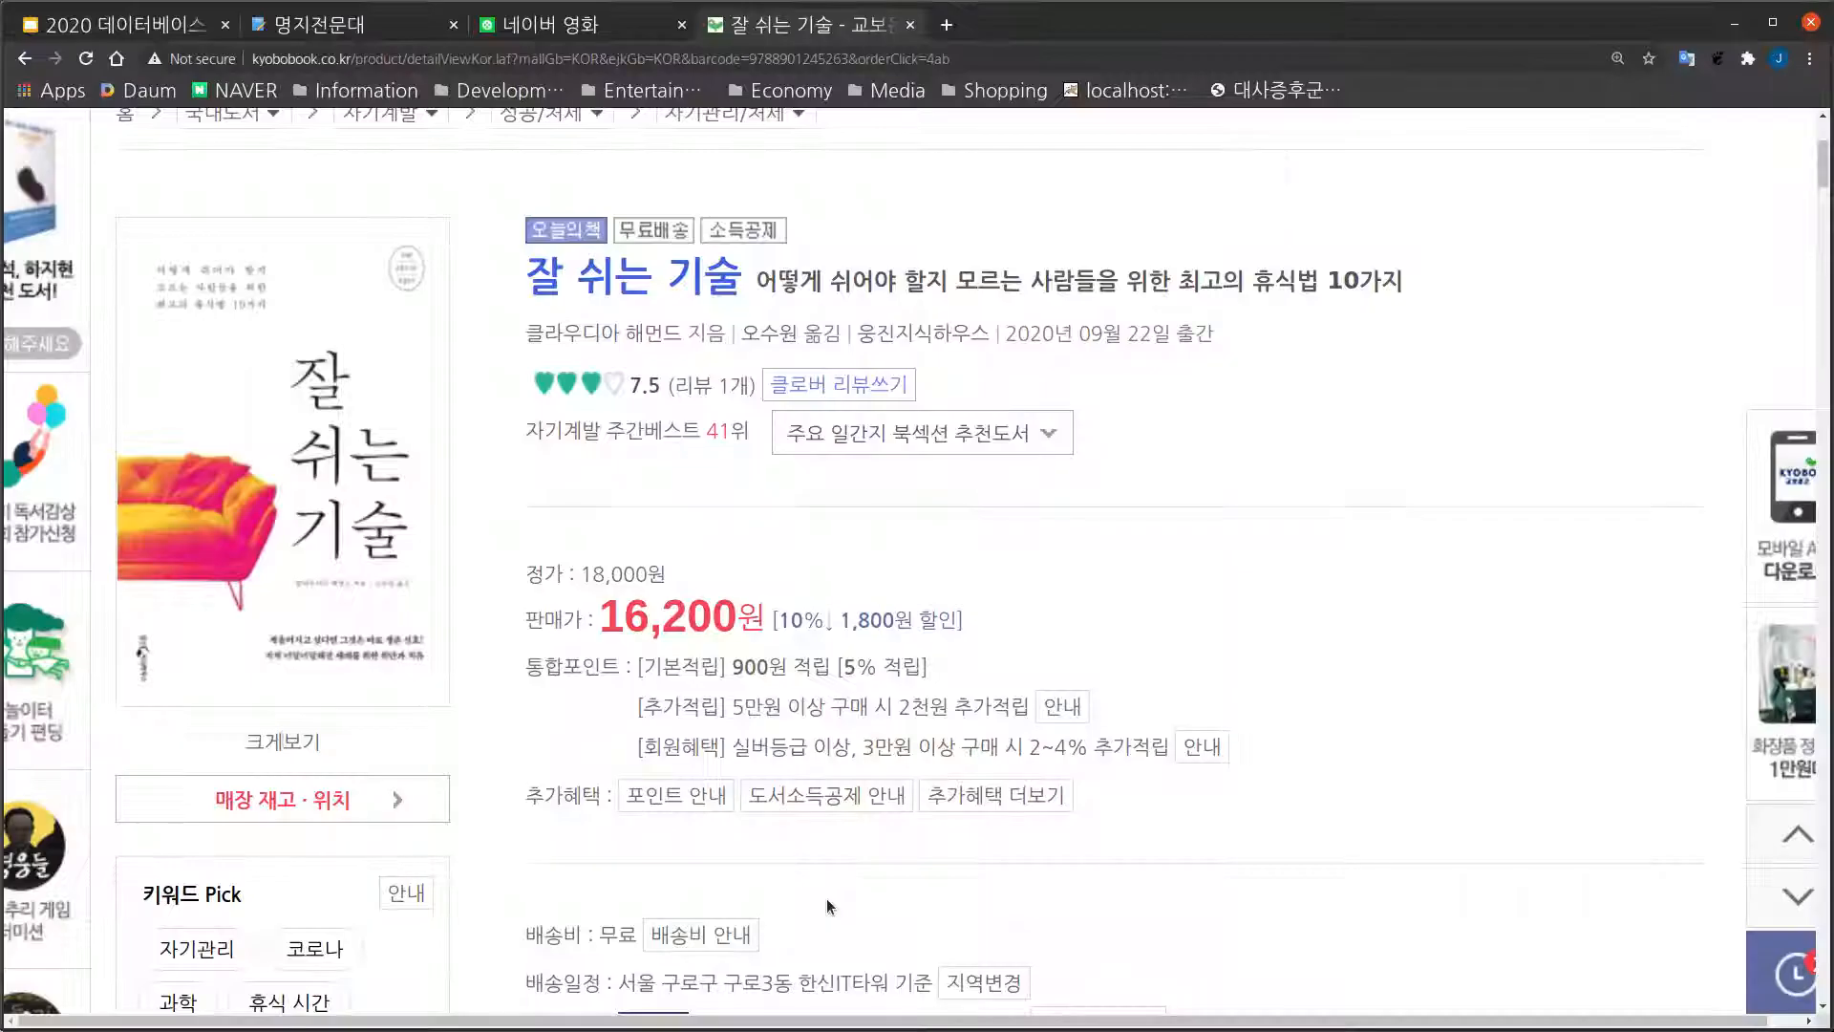
click(642, 342)
scroll(793, 613, down, 3)
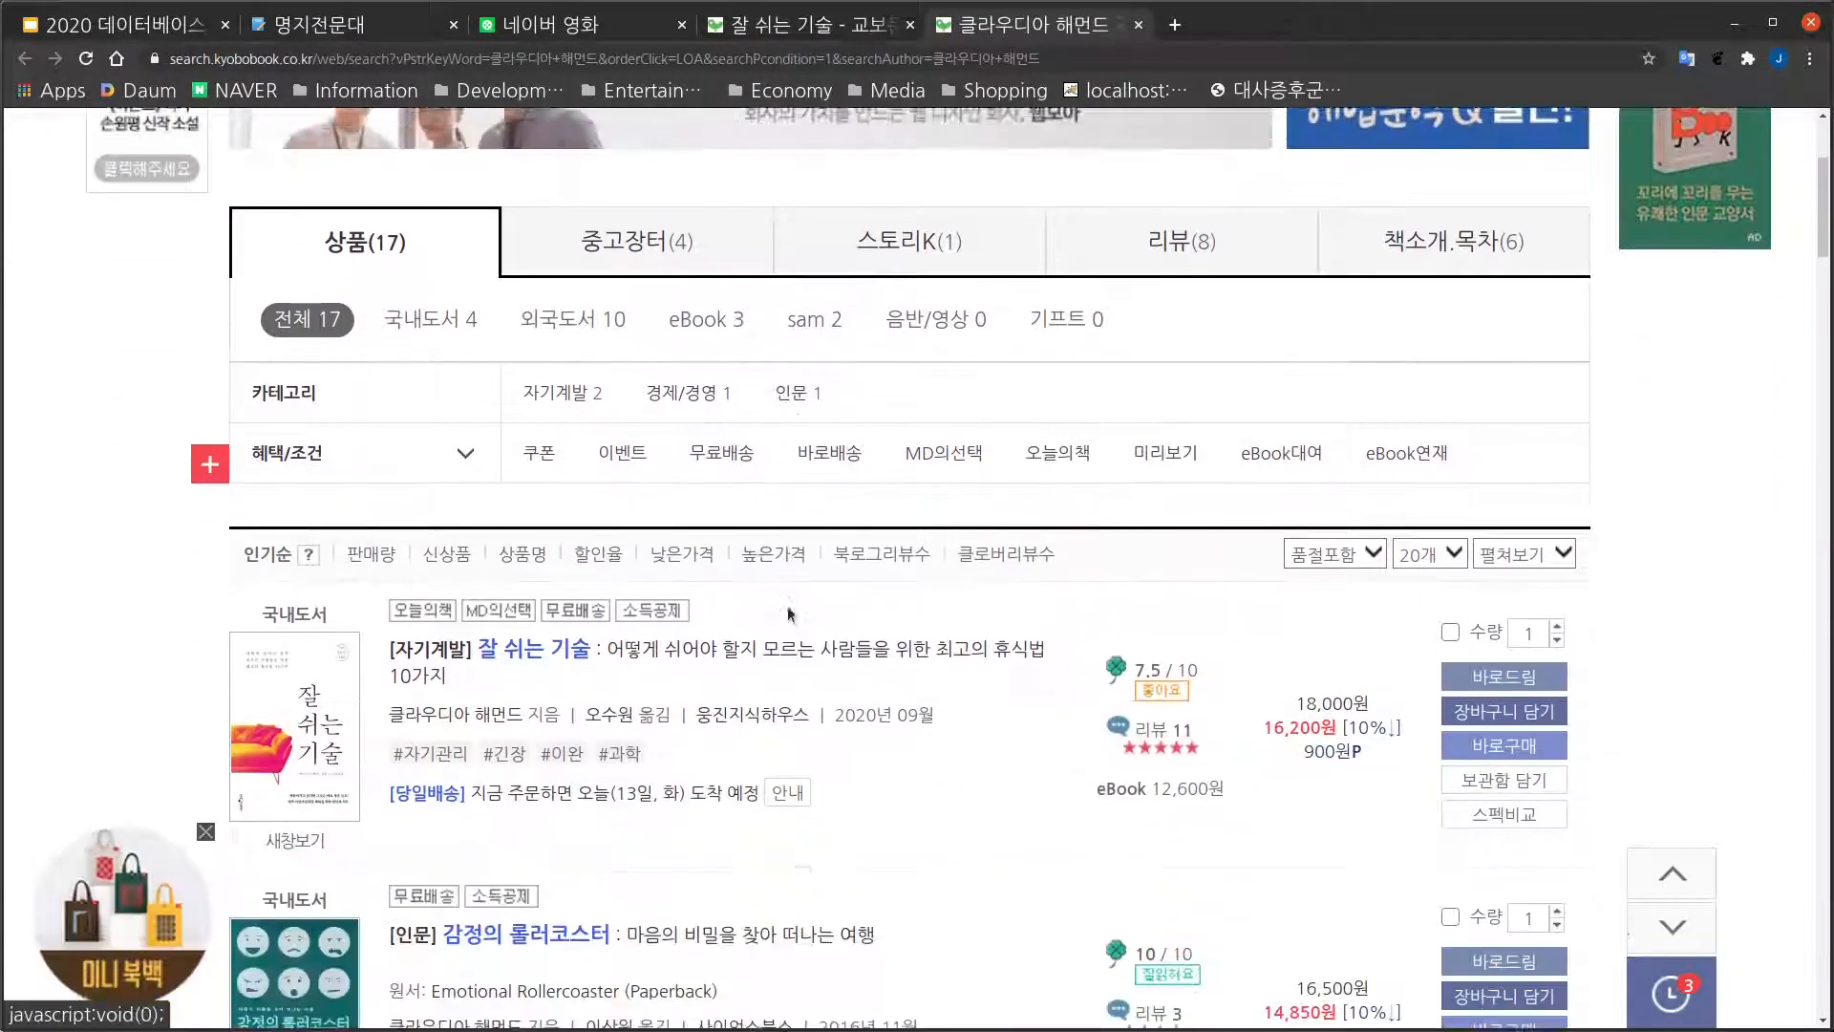
scroll(789, 614, down, 7)
scroll(783, 604, up, 5)
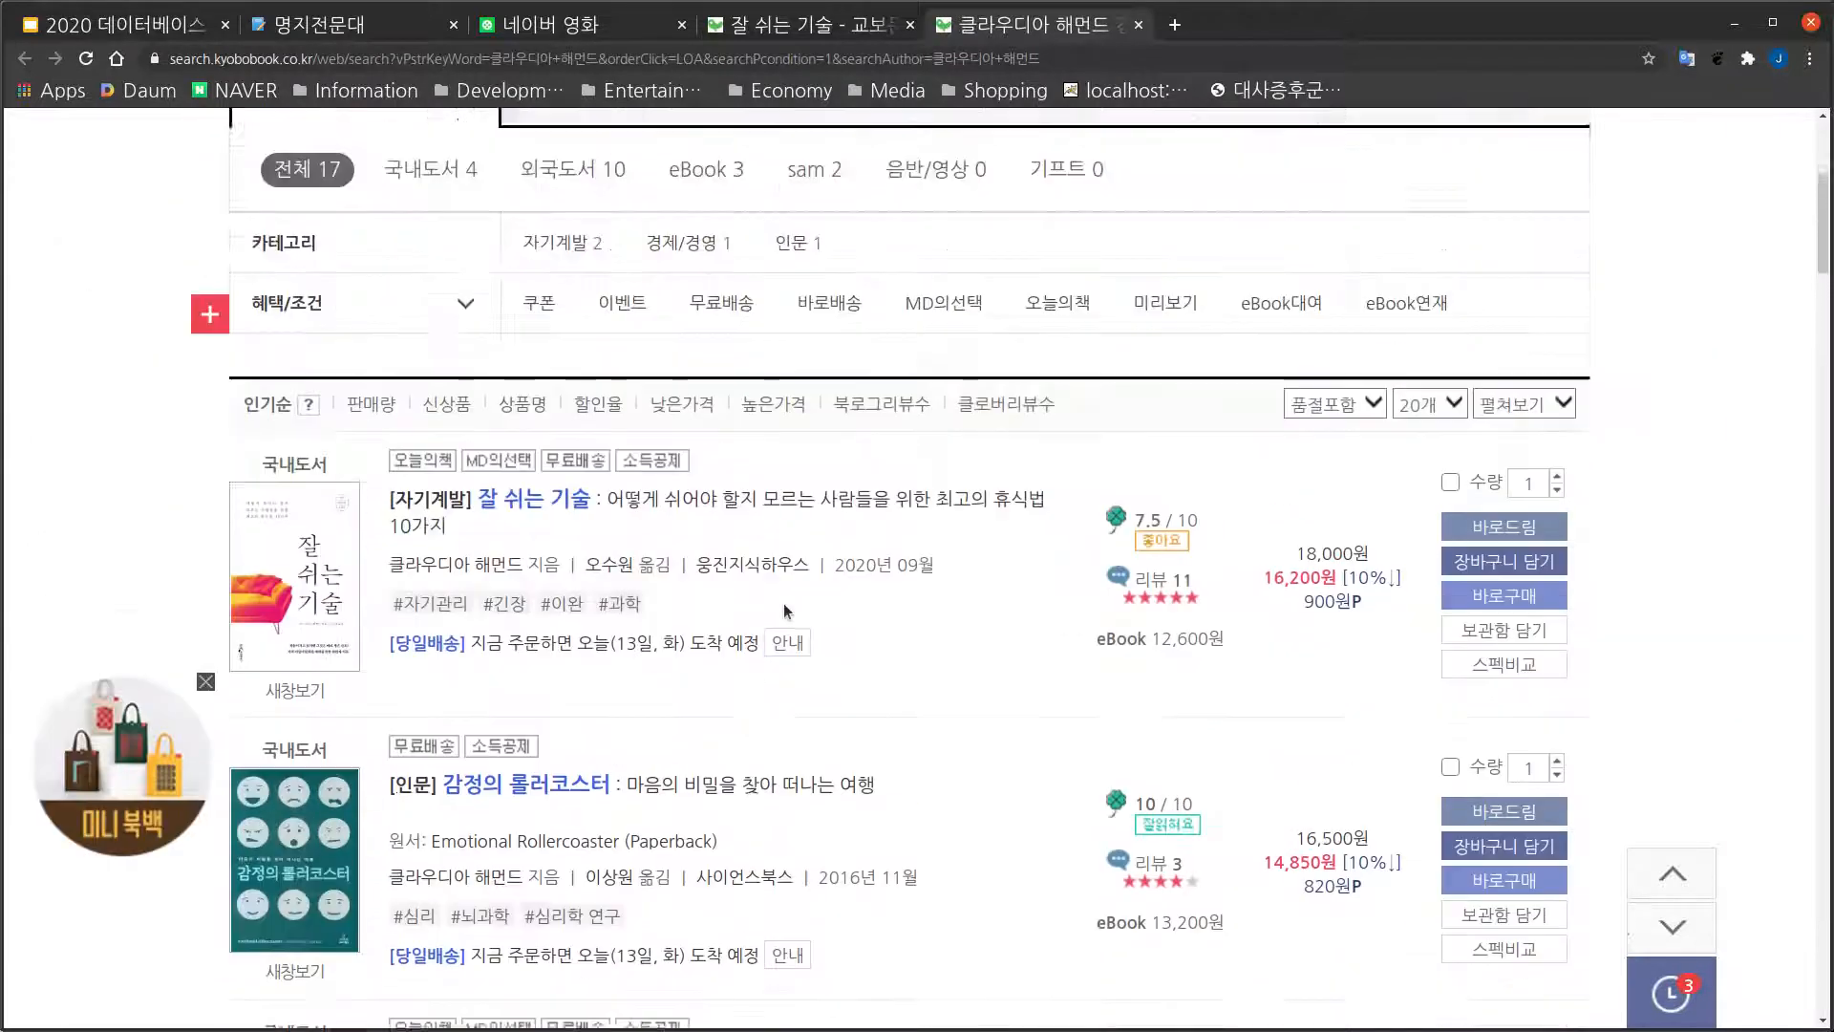
scroll(784, 604, up, 5)
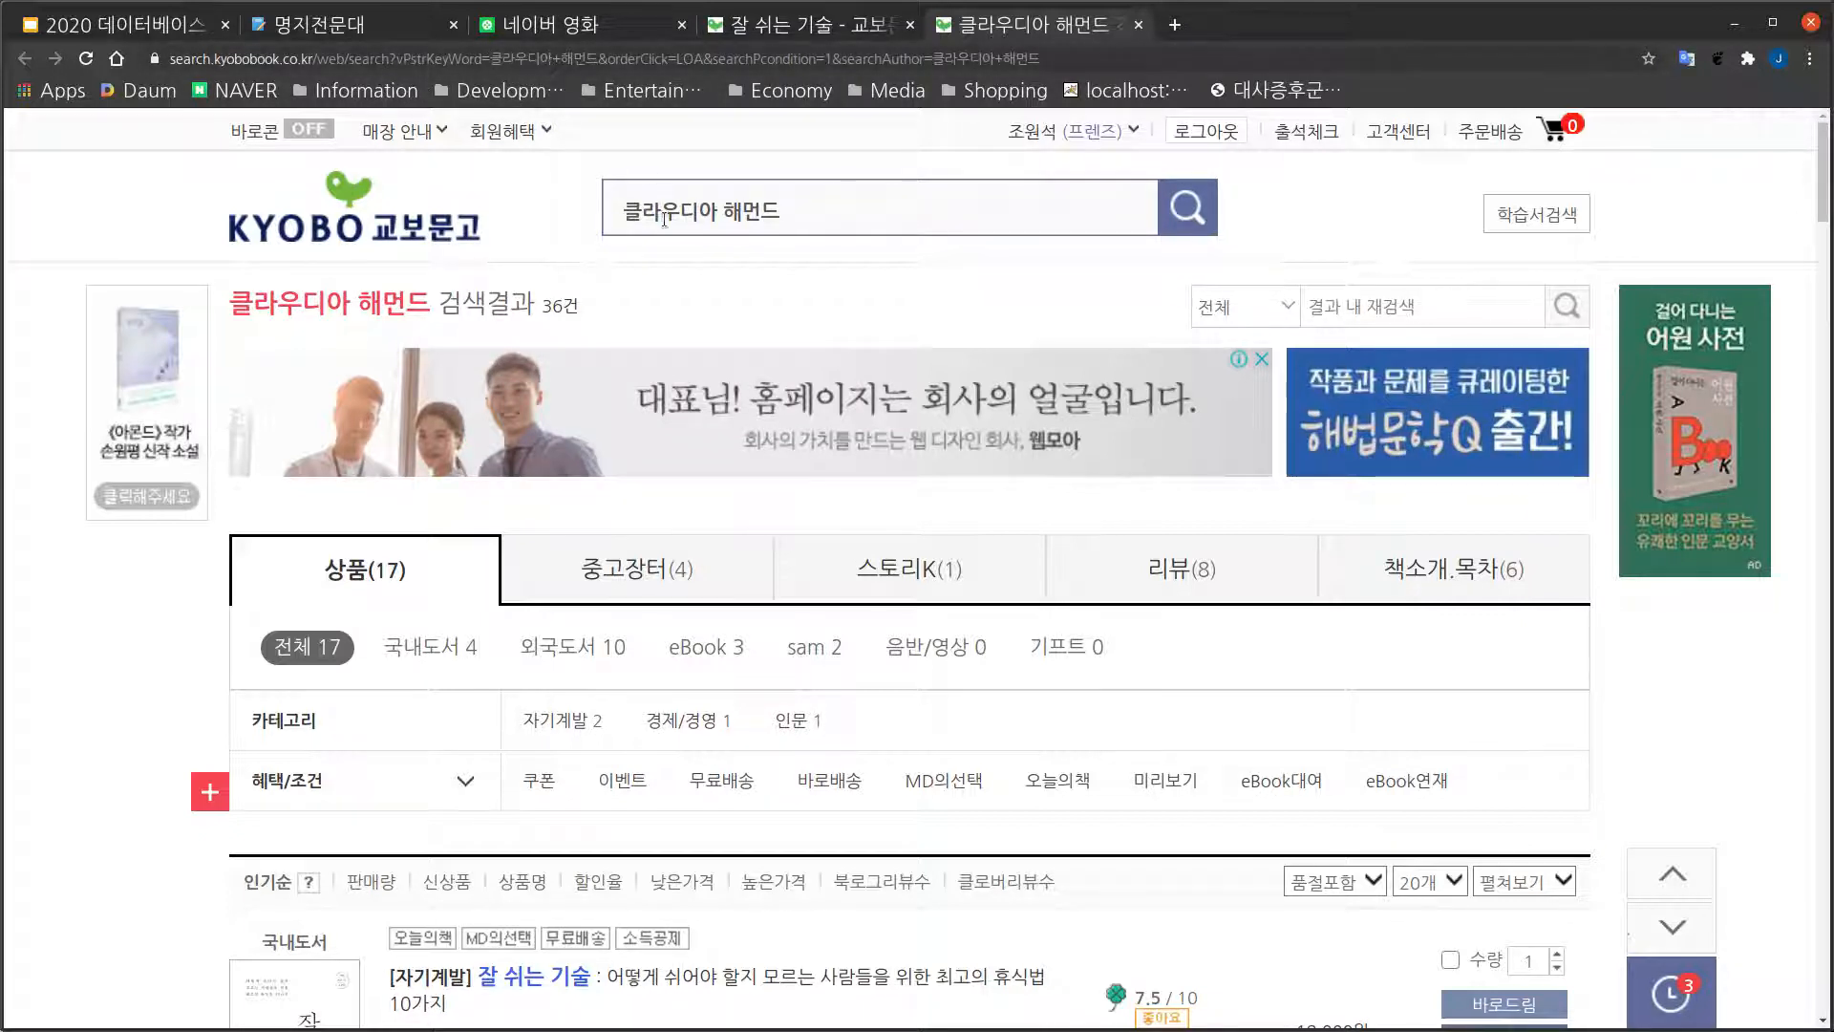
click(892, 214)
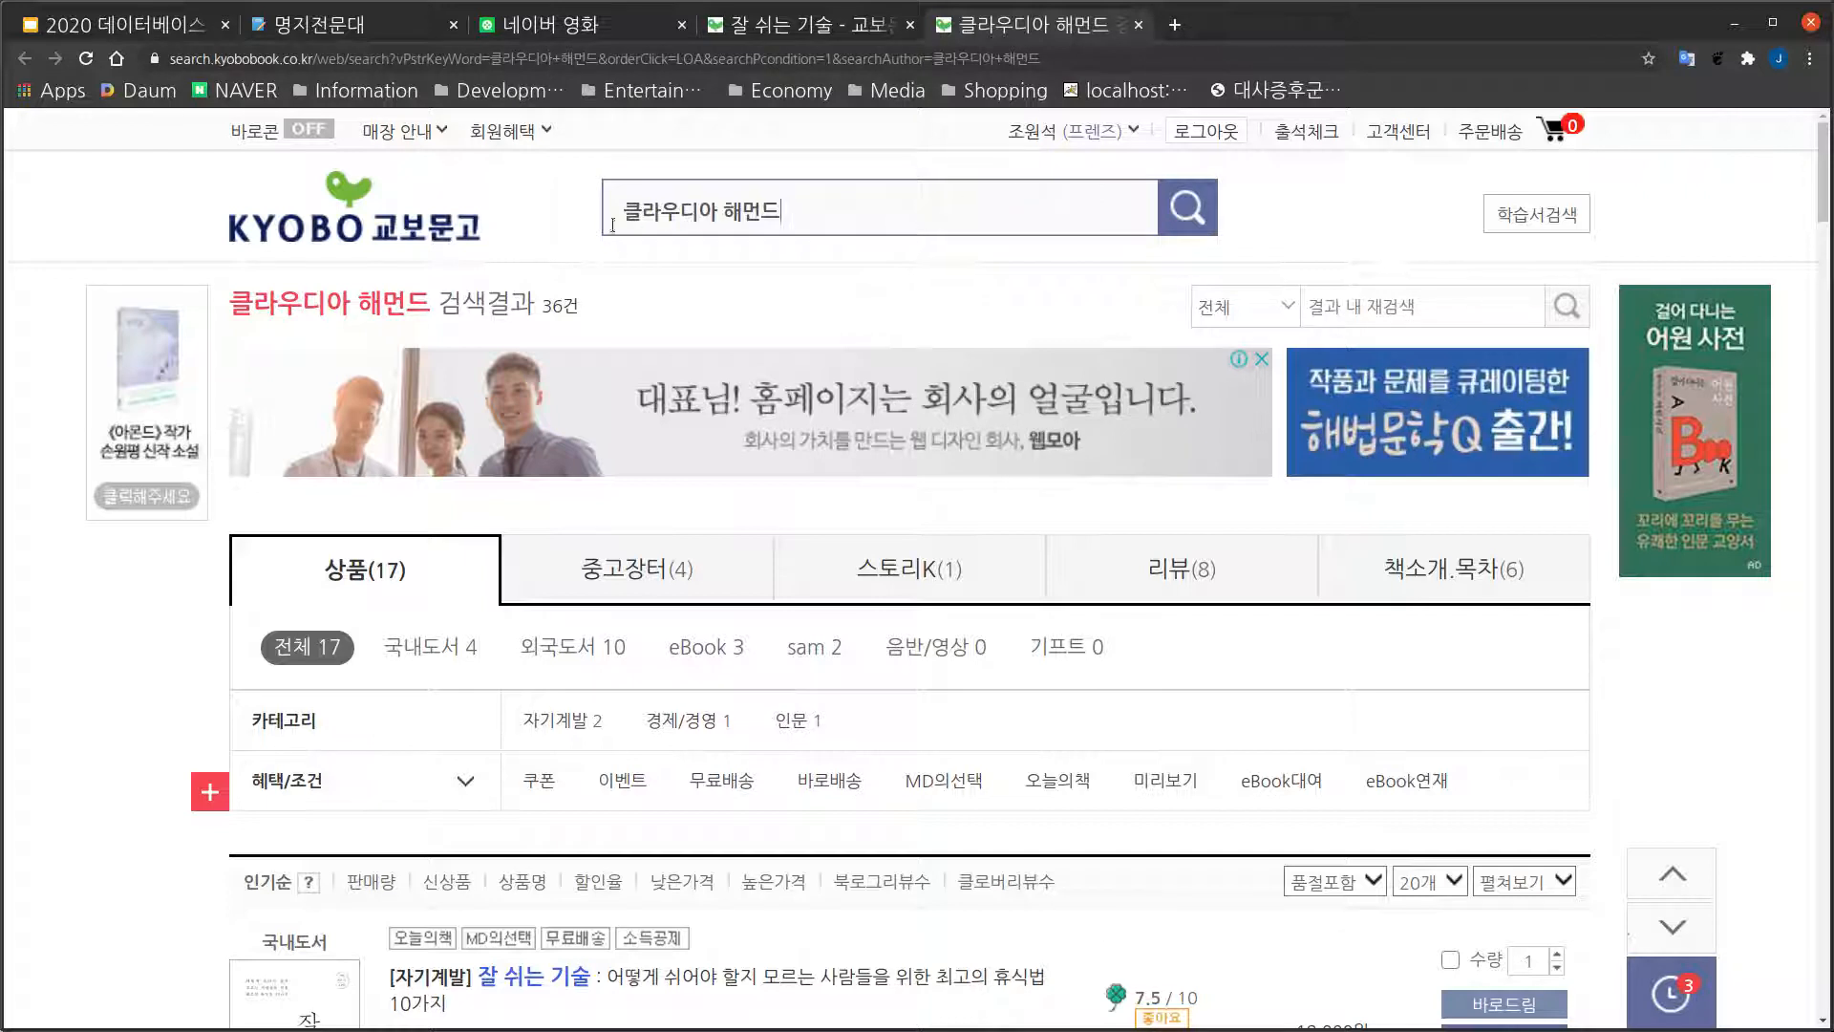
key(ctrl+a)
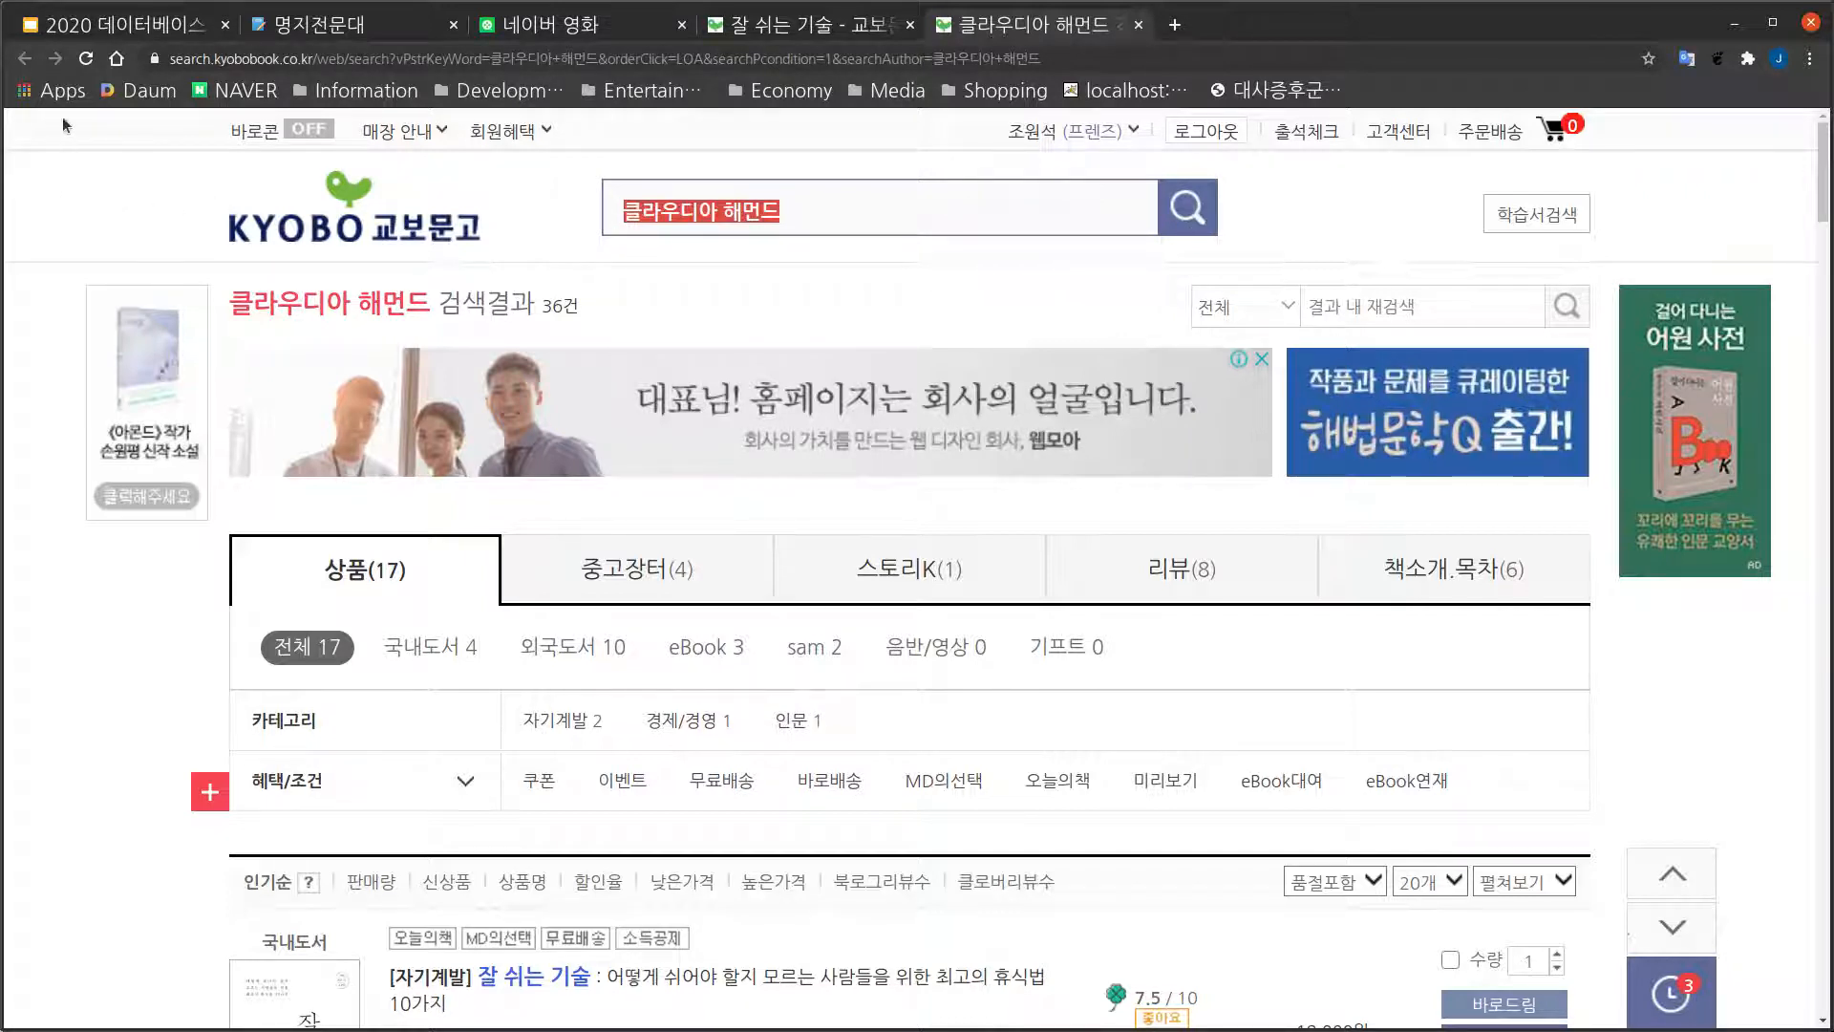
click(1138, 25)
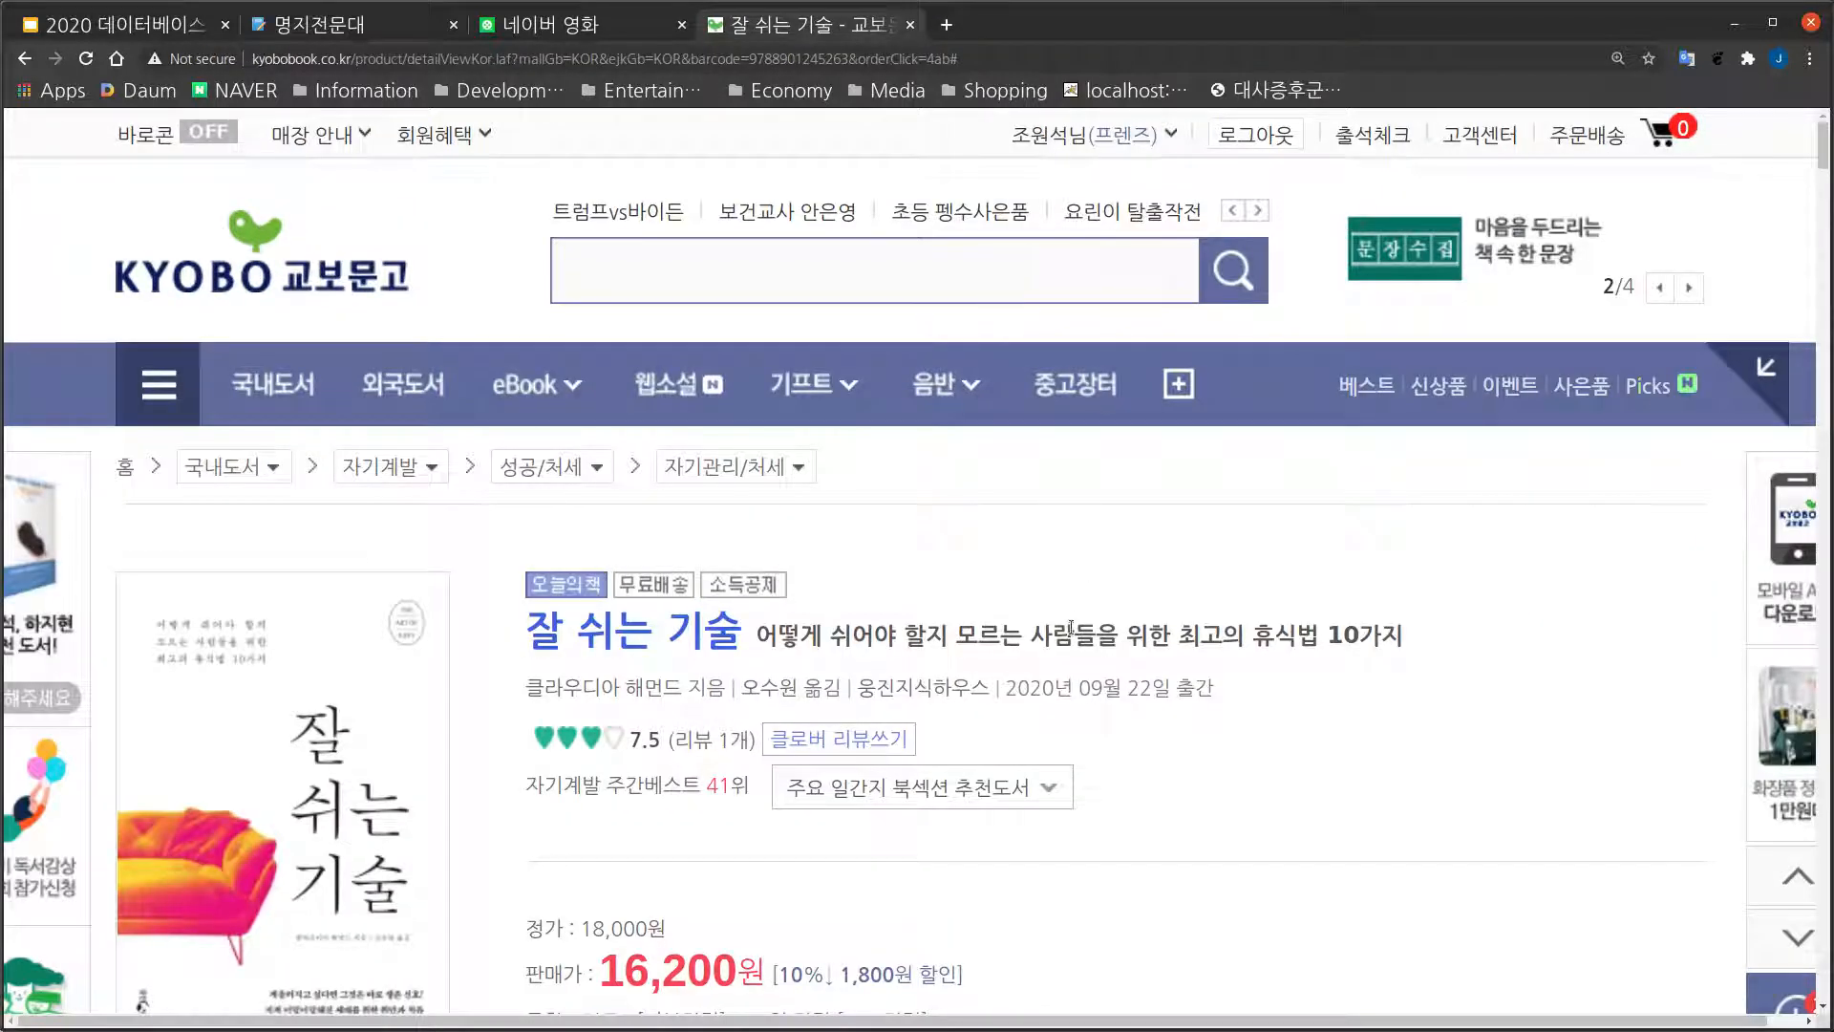
Step: Examine the author, translator, publisher and publication date of 잘 쉬는 기술, open the translator's search results, and close them
scroll(1104, 526, down, 1)
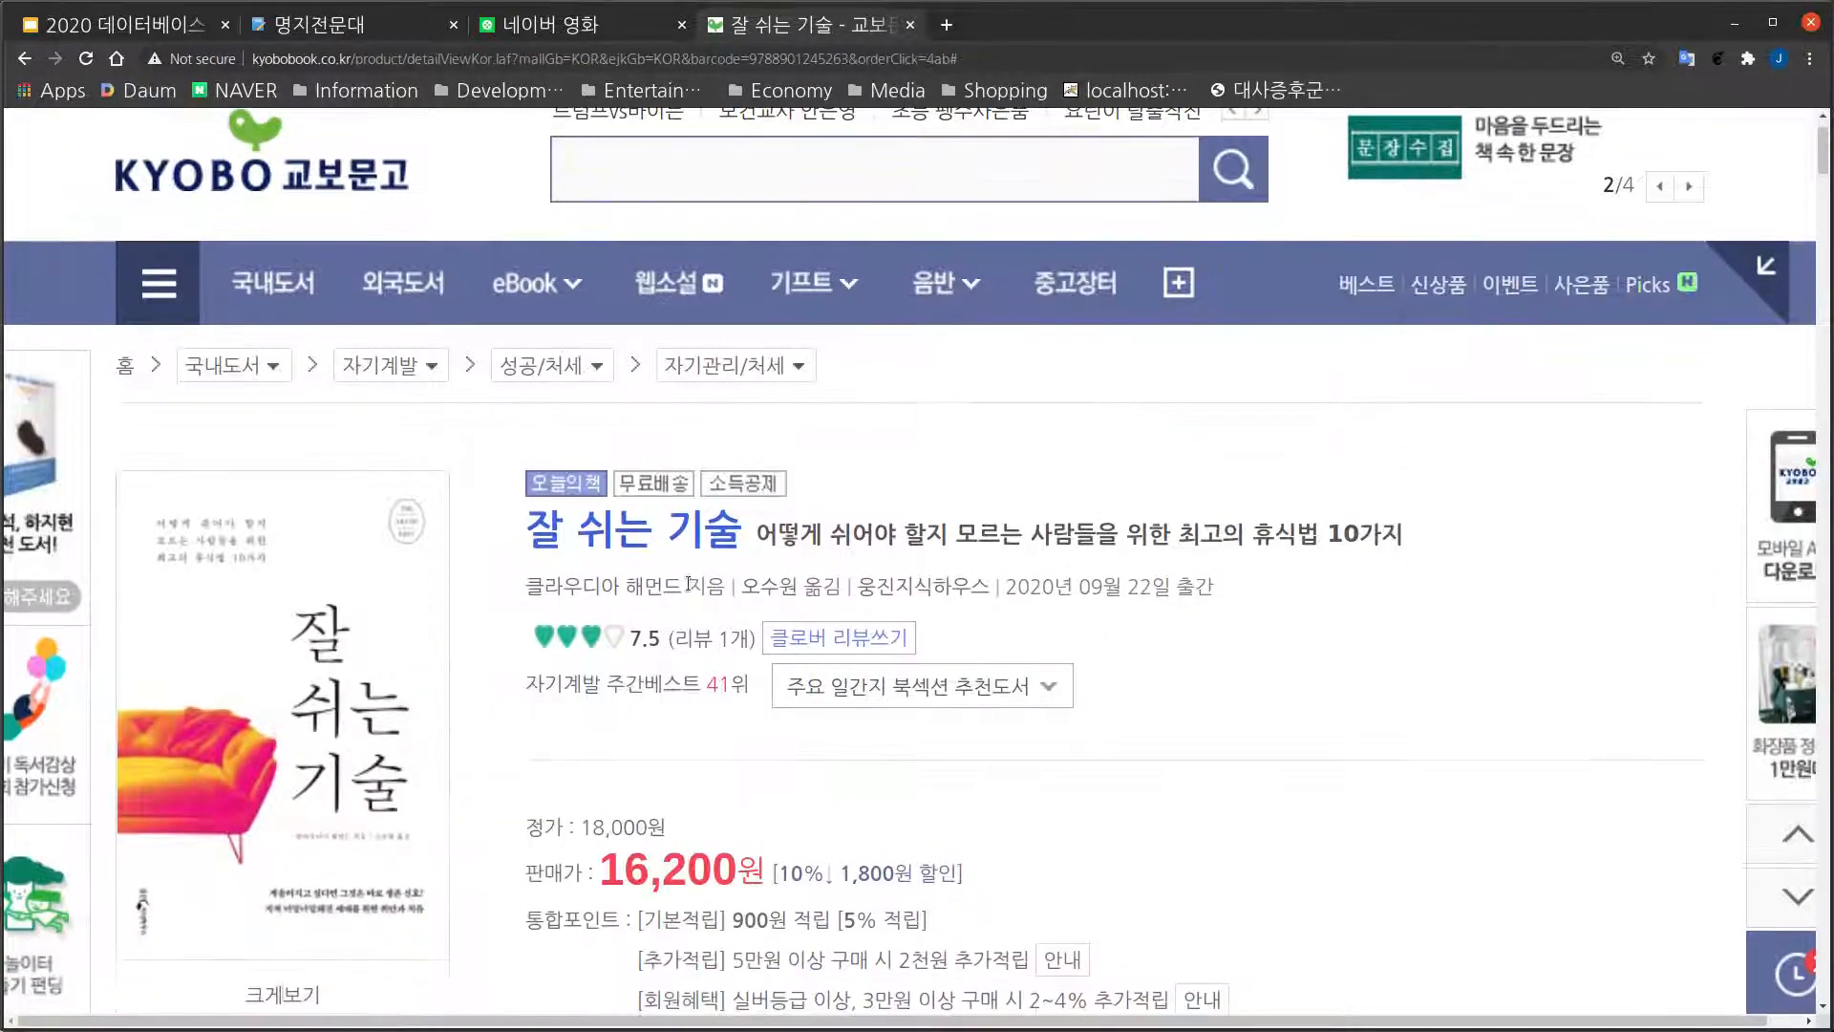
scroll(1373, 601, down, 3)
drag(1823, 176, 1758, 119)
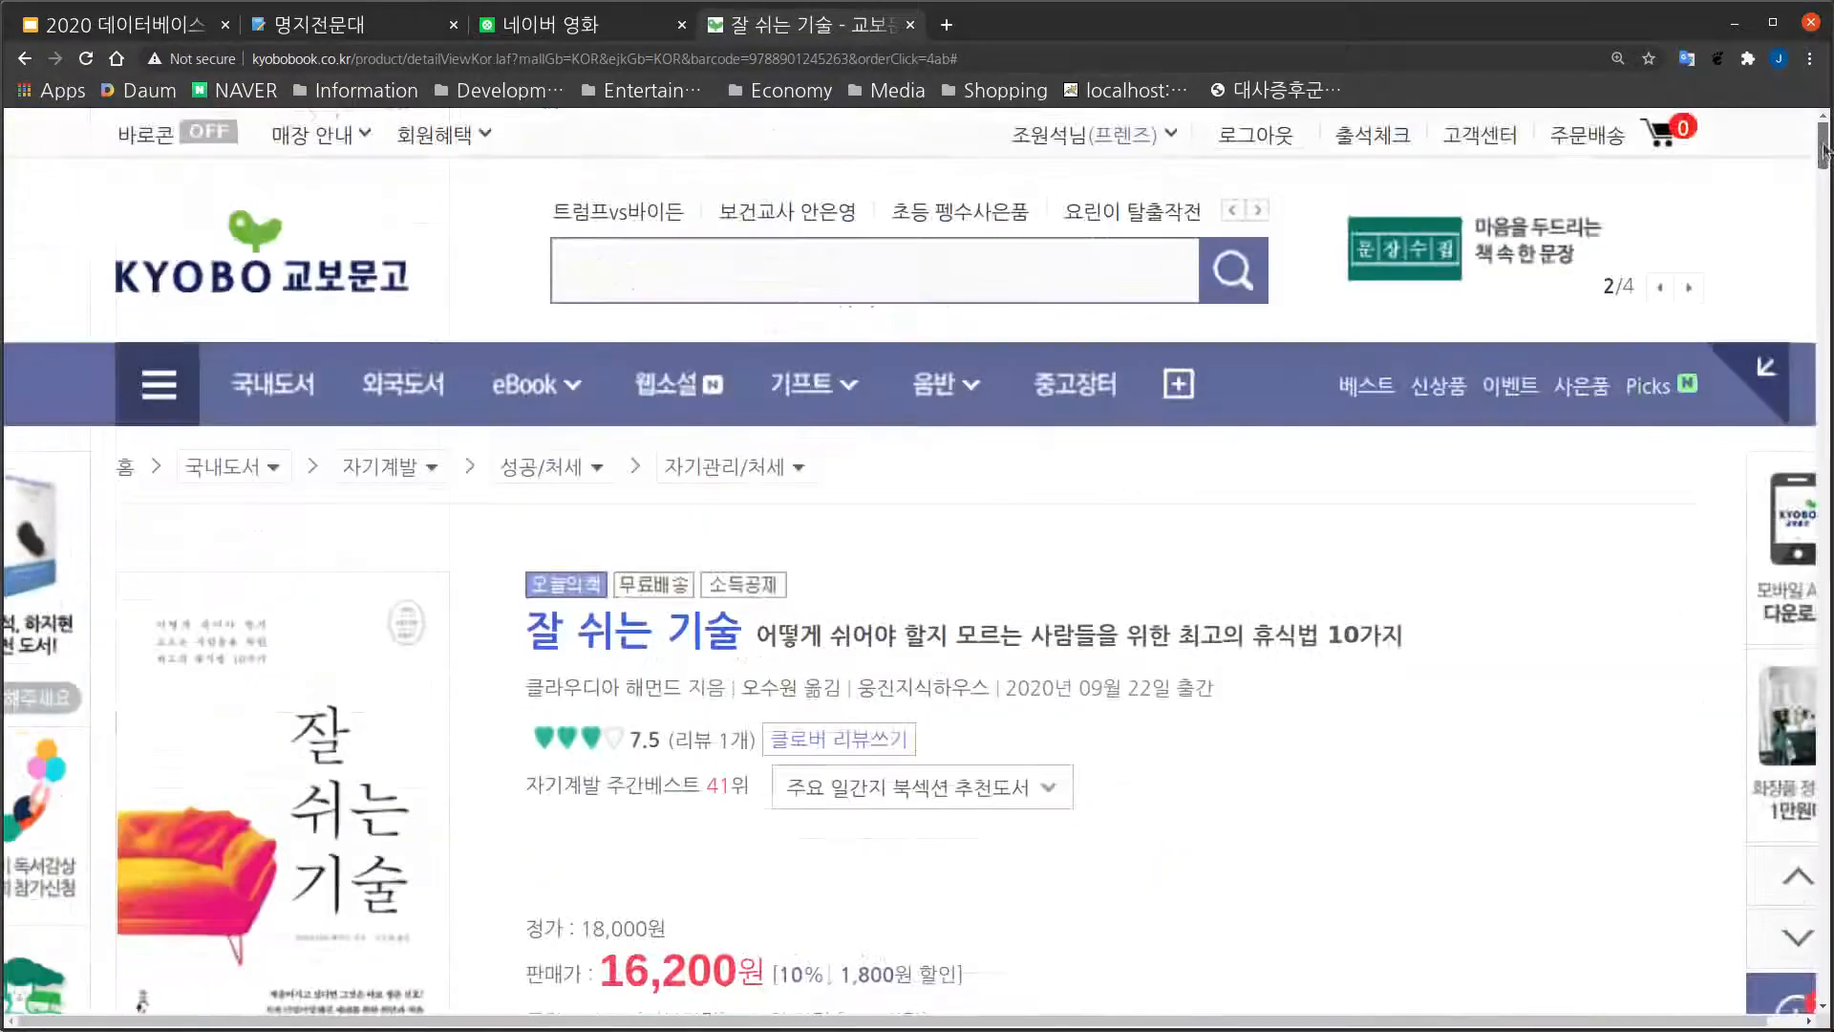
scroll(1472, 524, down, 4)
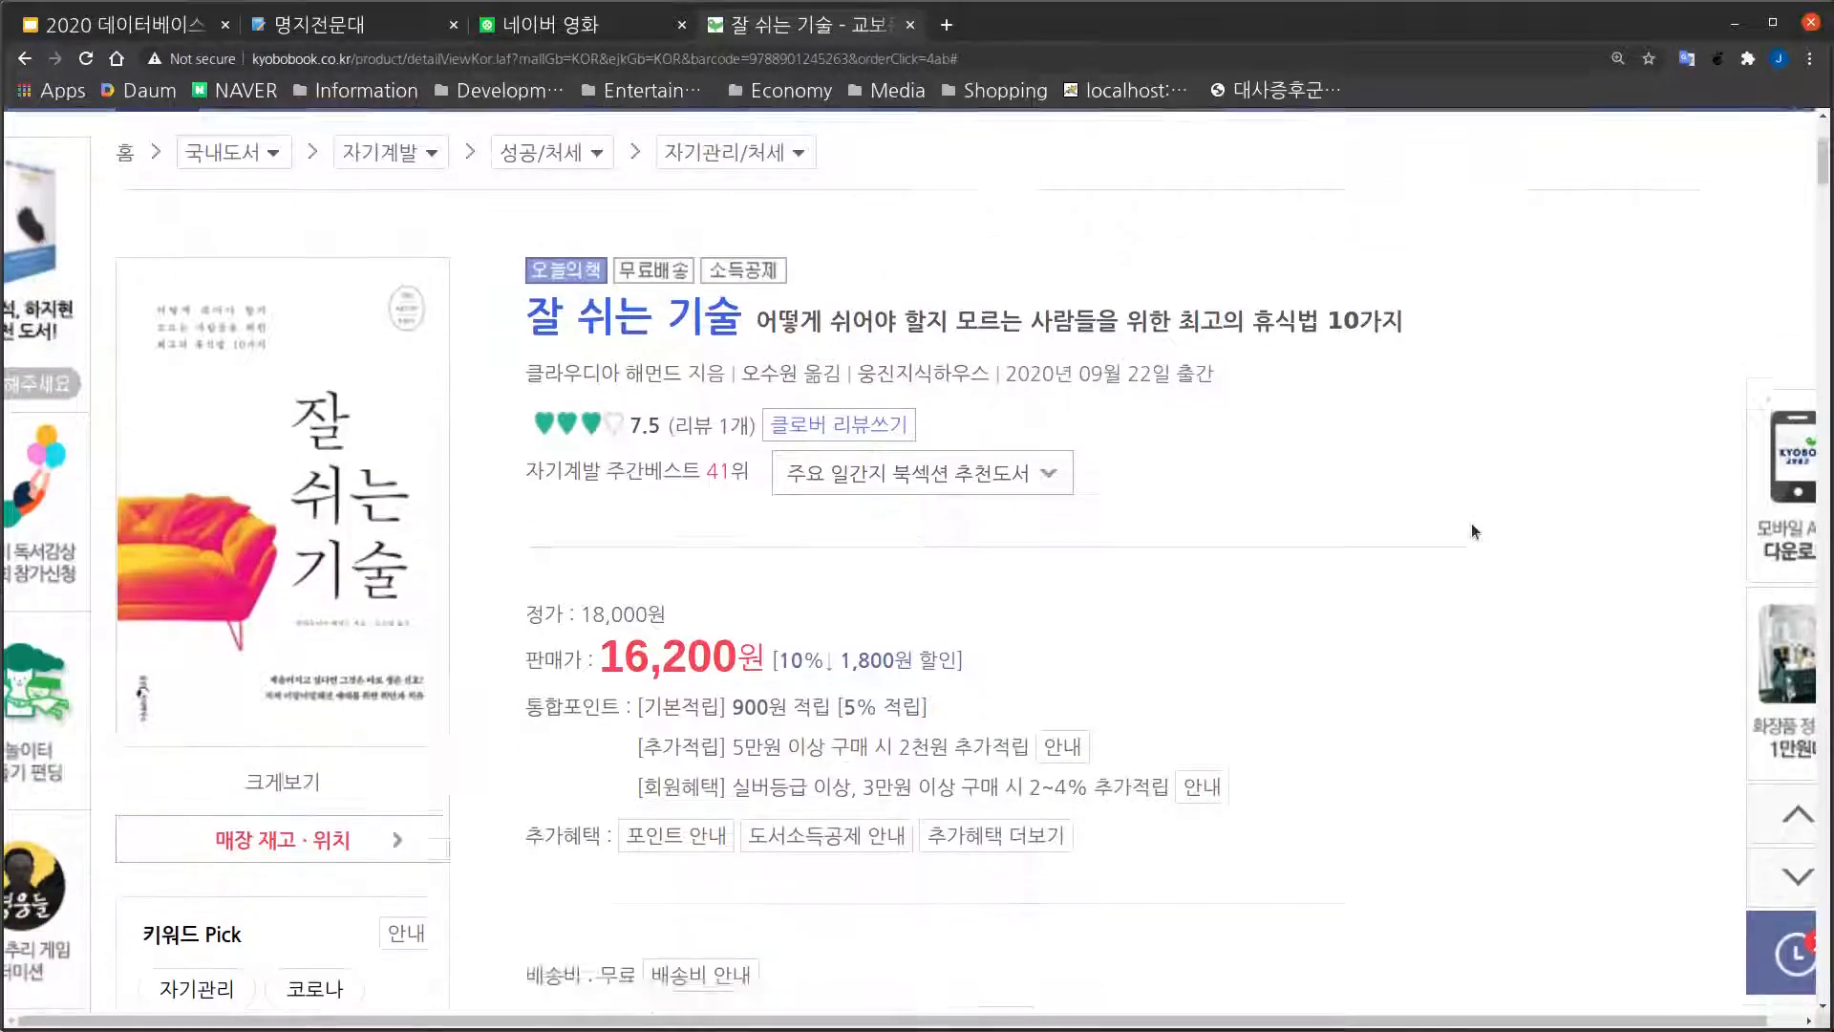
scroll(1472, 526, up, 4)
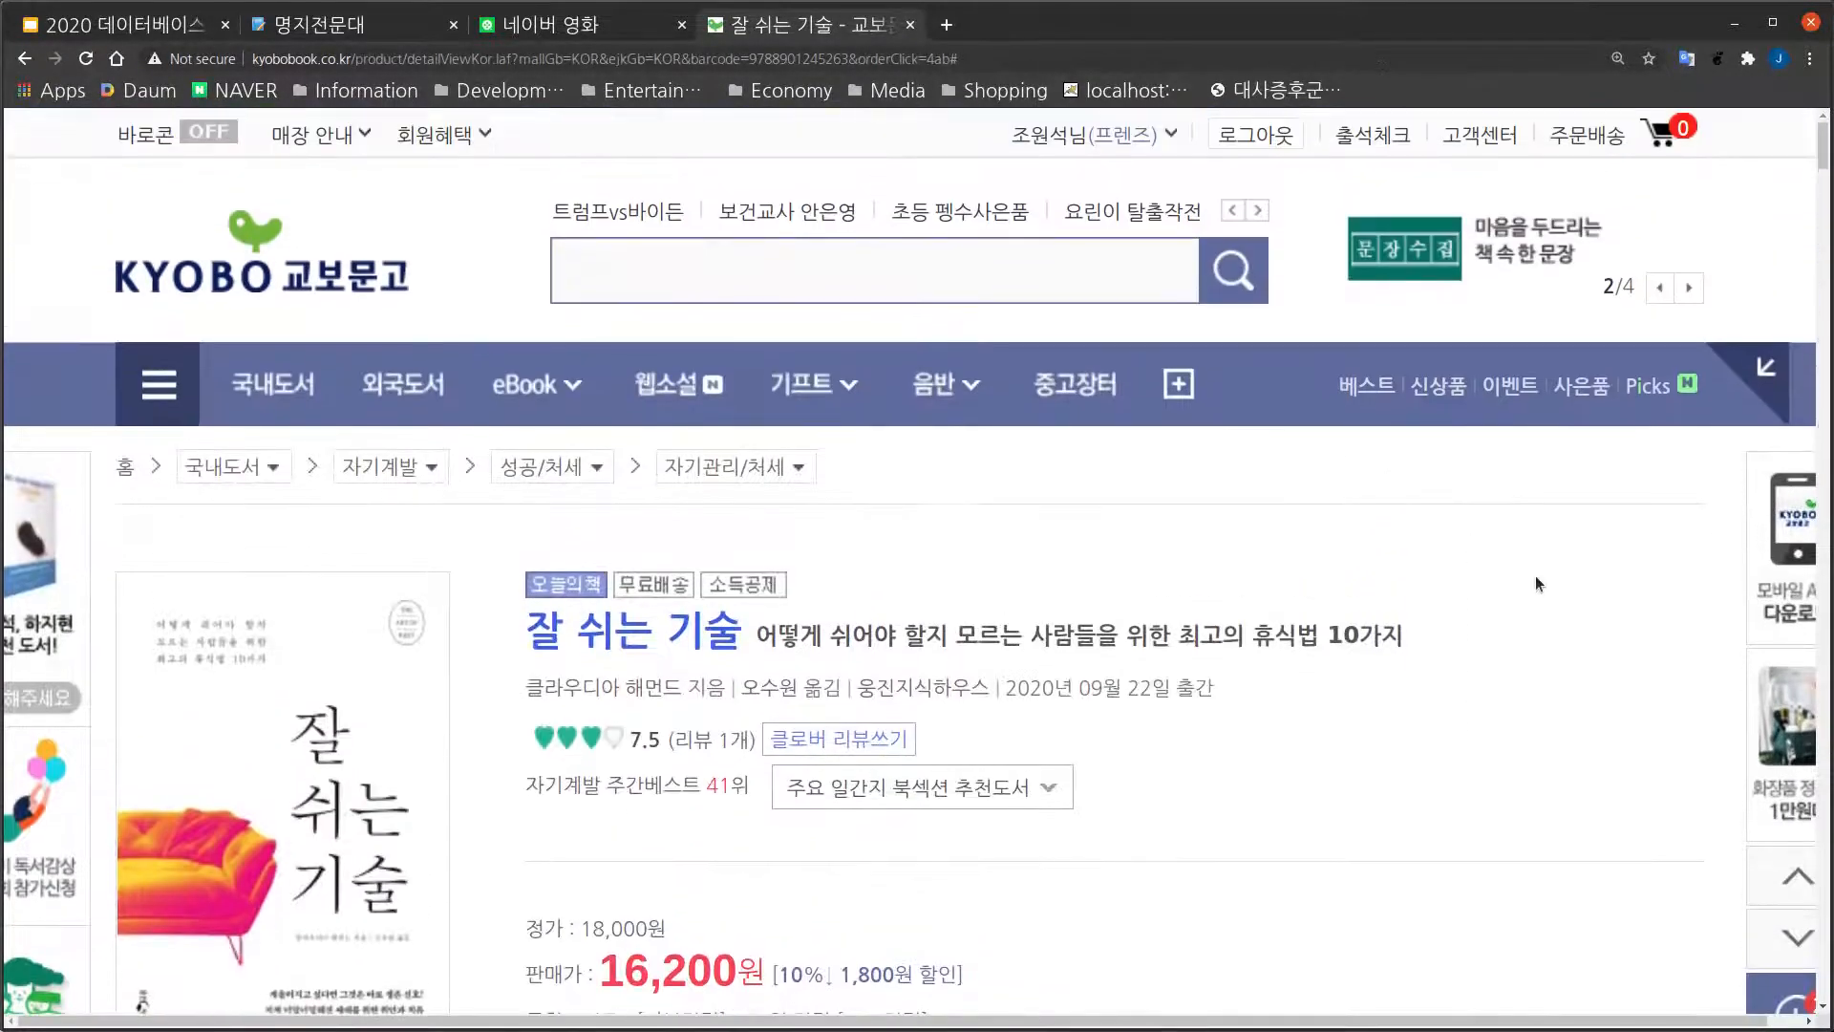
click(776, 692)
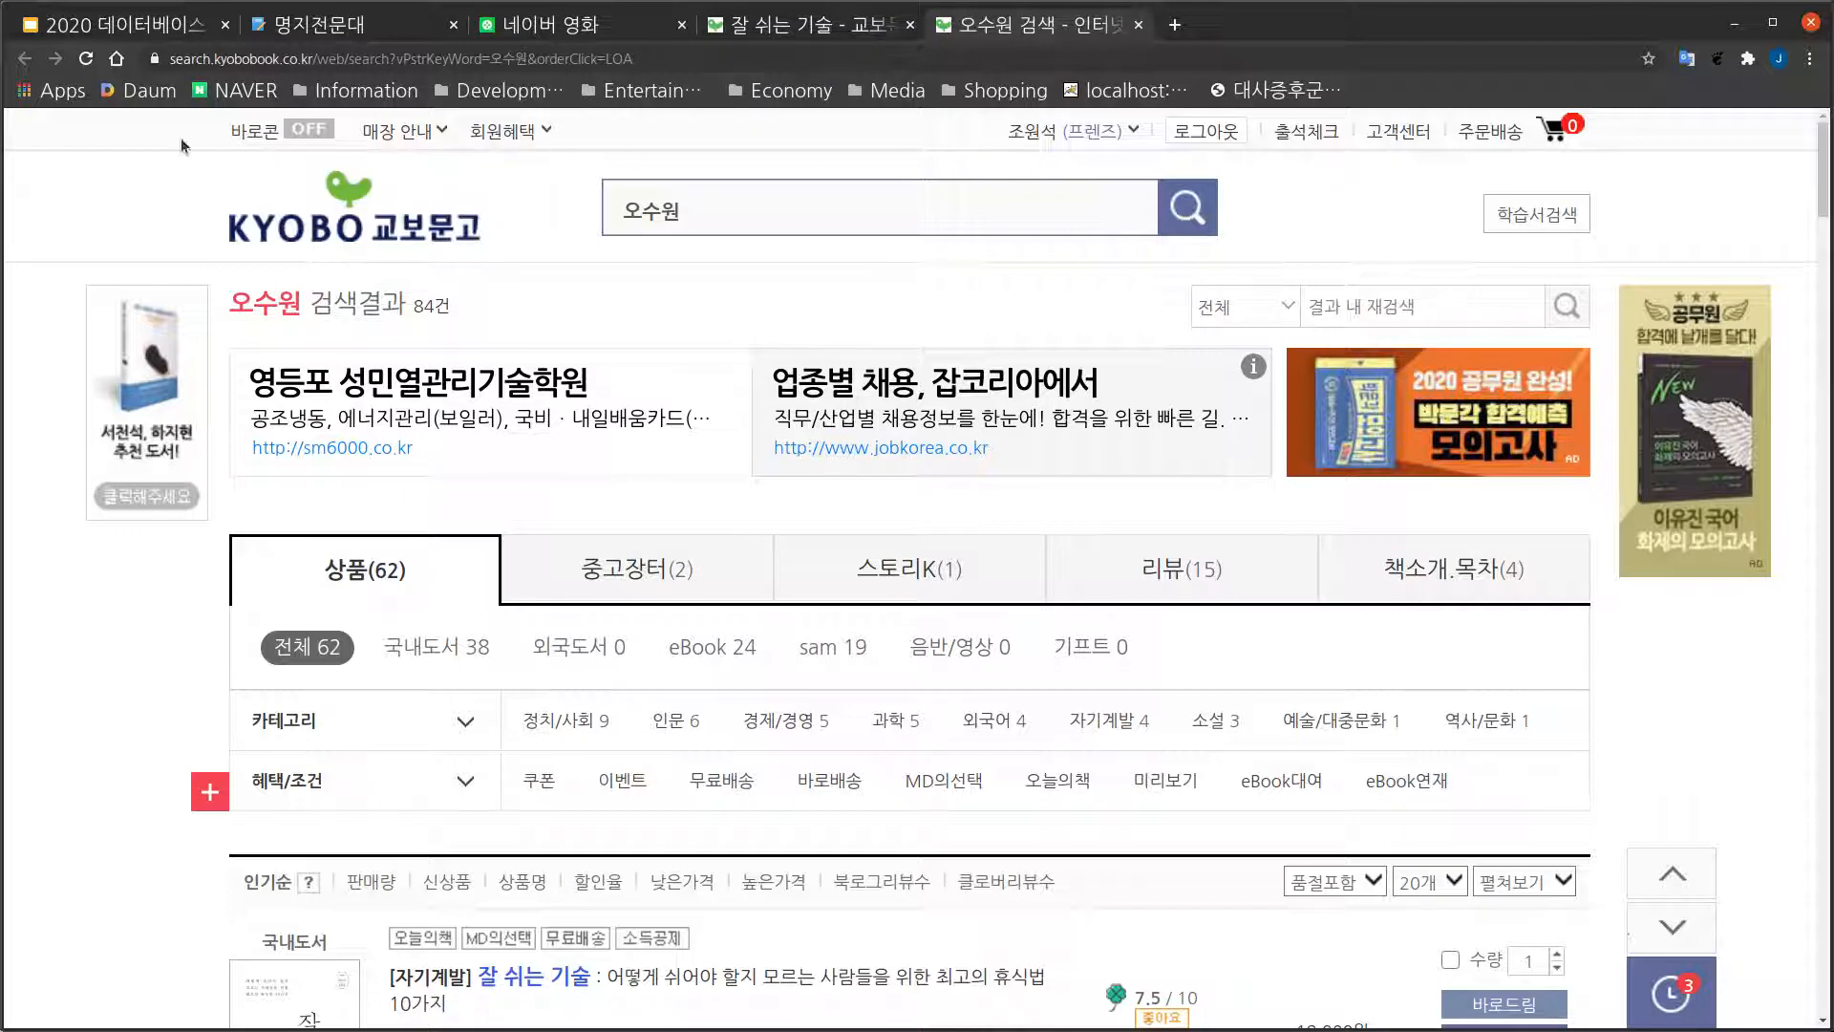
click(1139, 24)
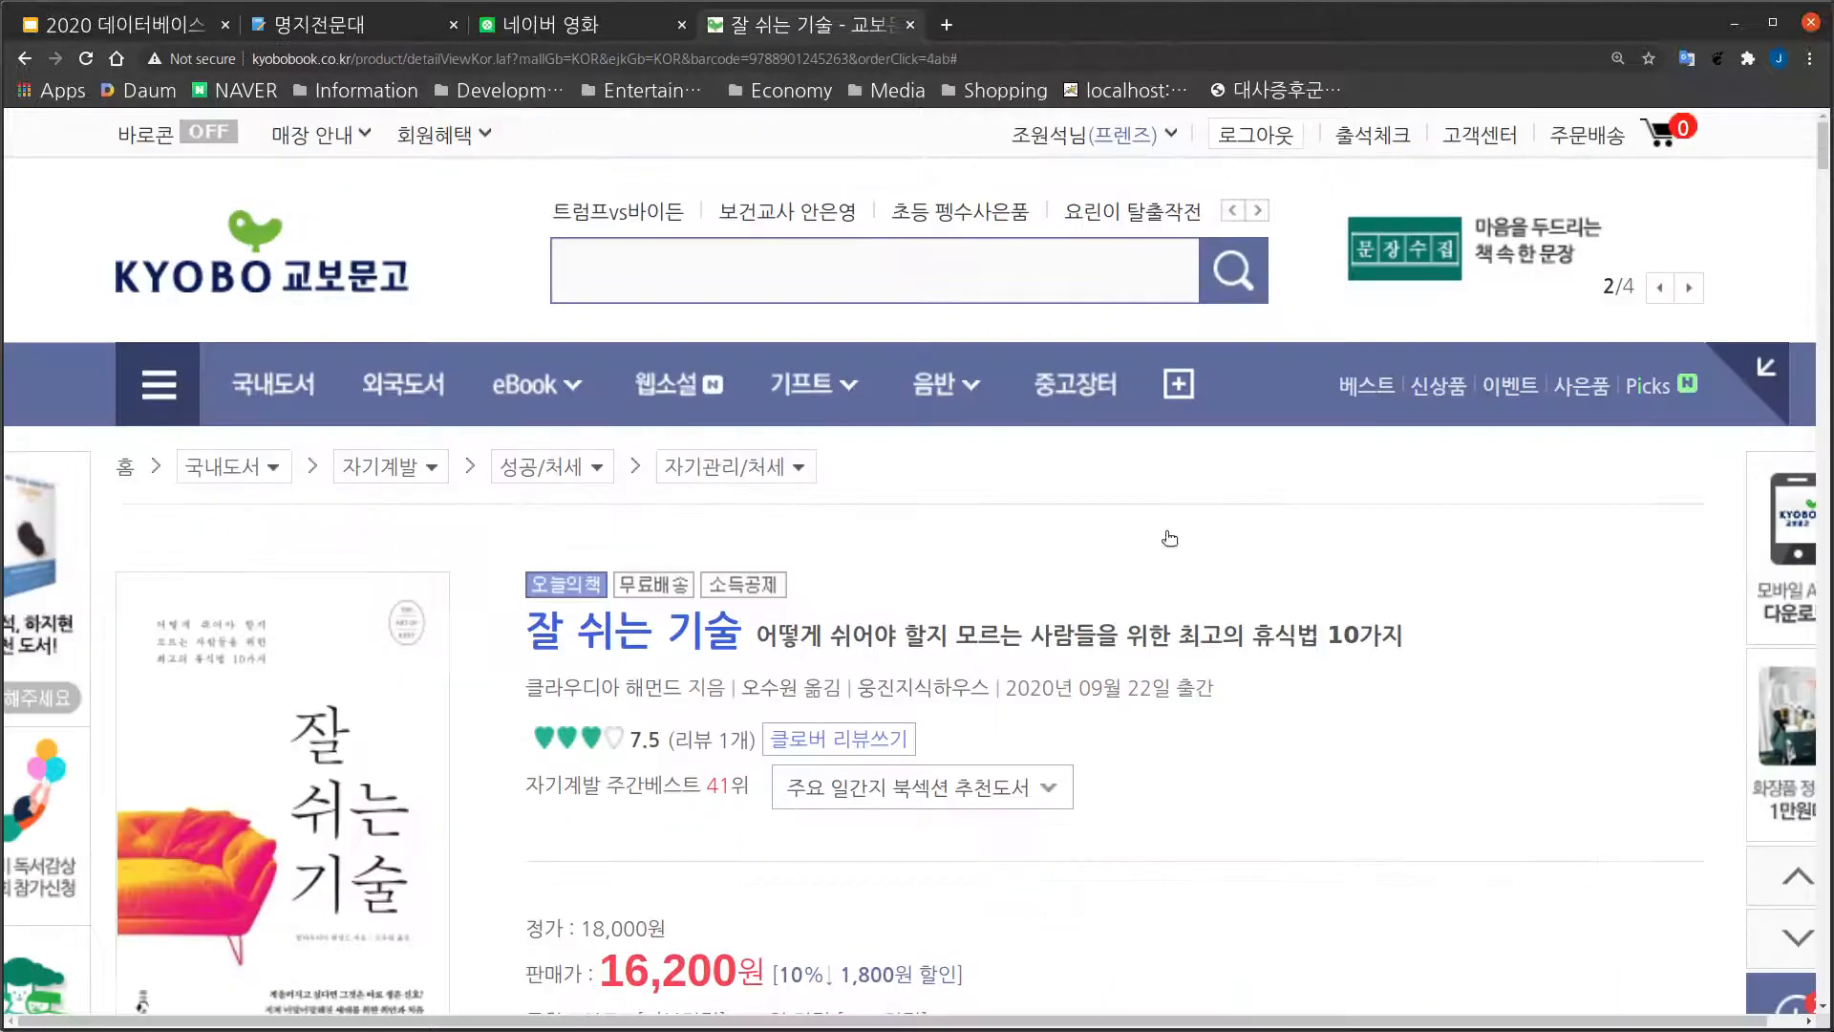
scroll(1276, 817, down, 4)
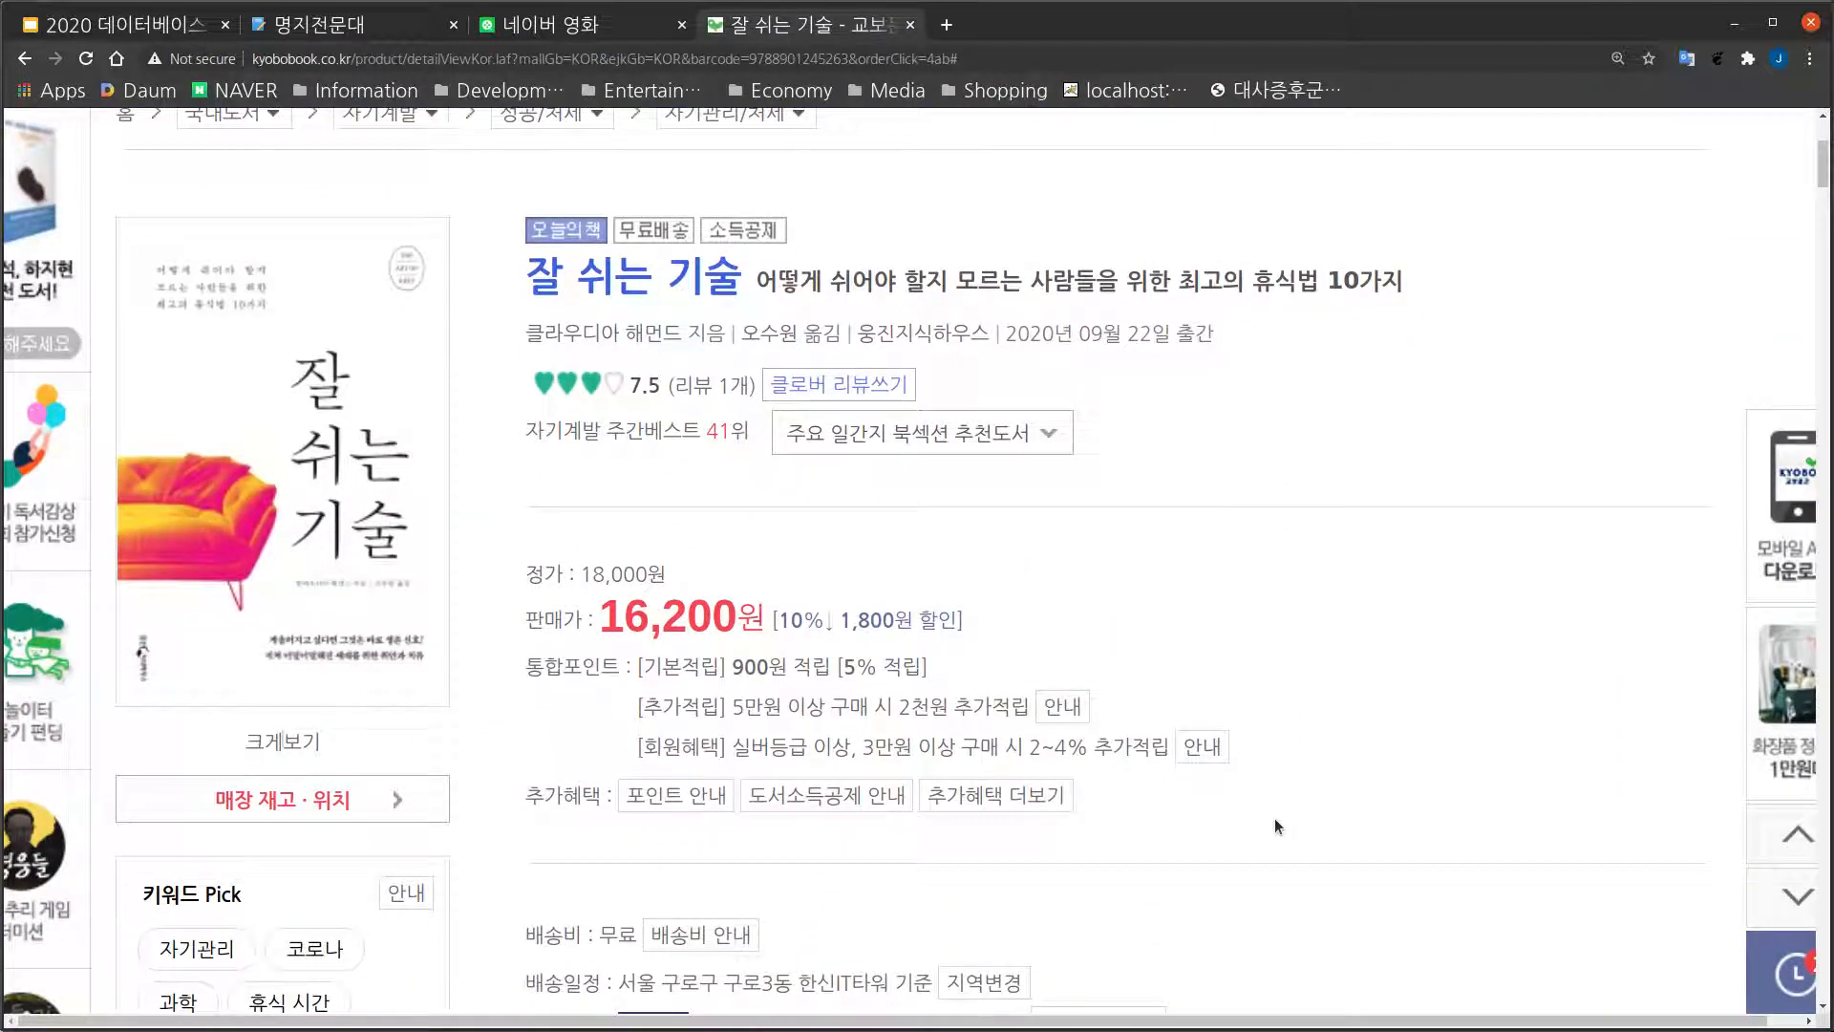
Step: Switch back to MySQL Workbench and add the VARCHAR(45) column 저자 to the 책 table
key(alt+Tab)
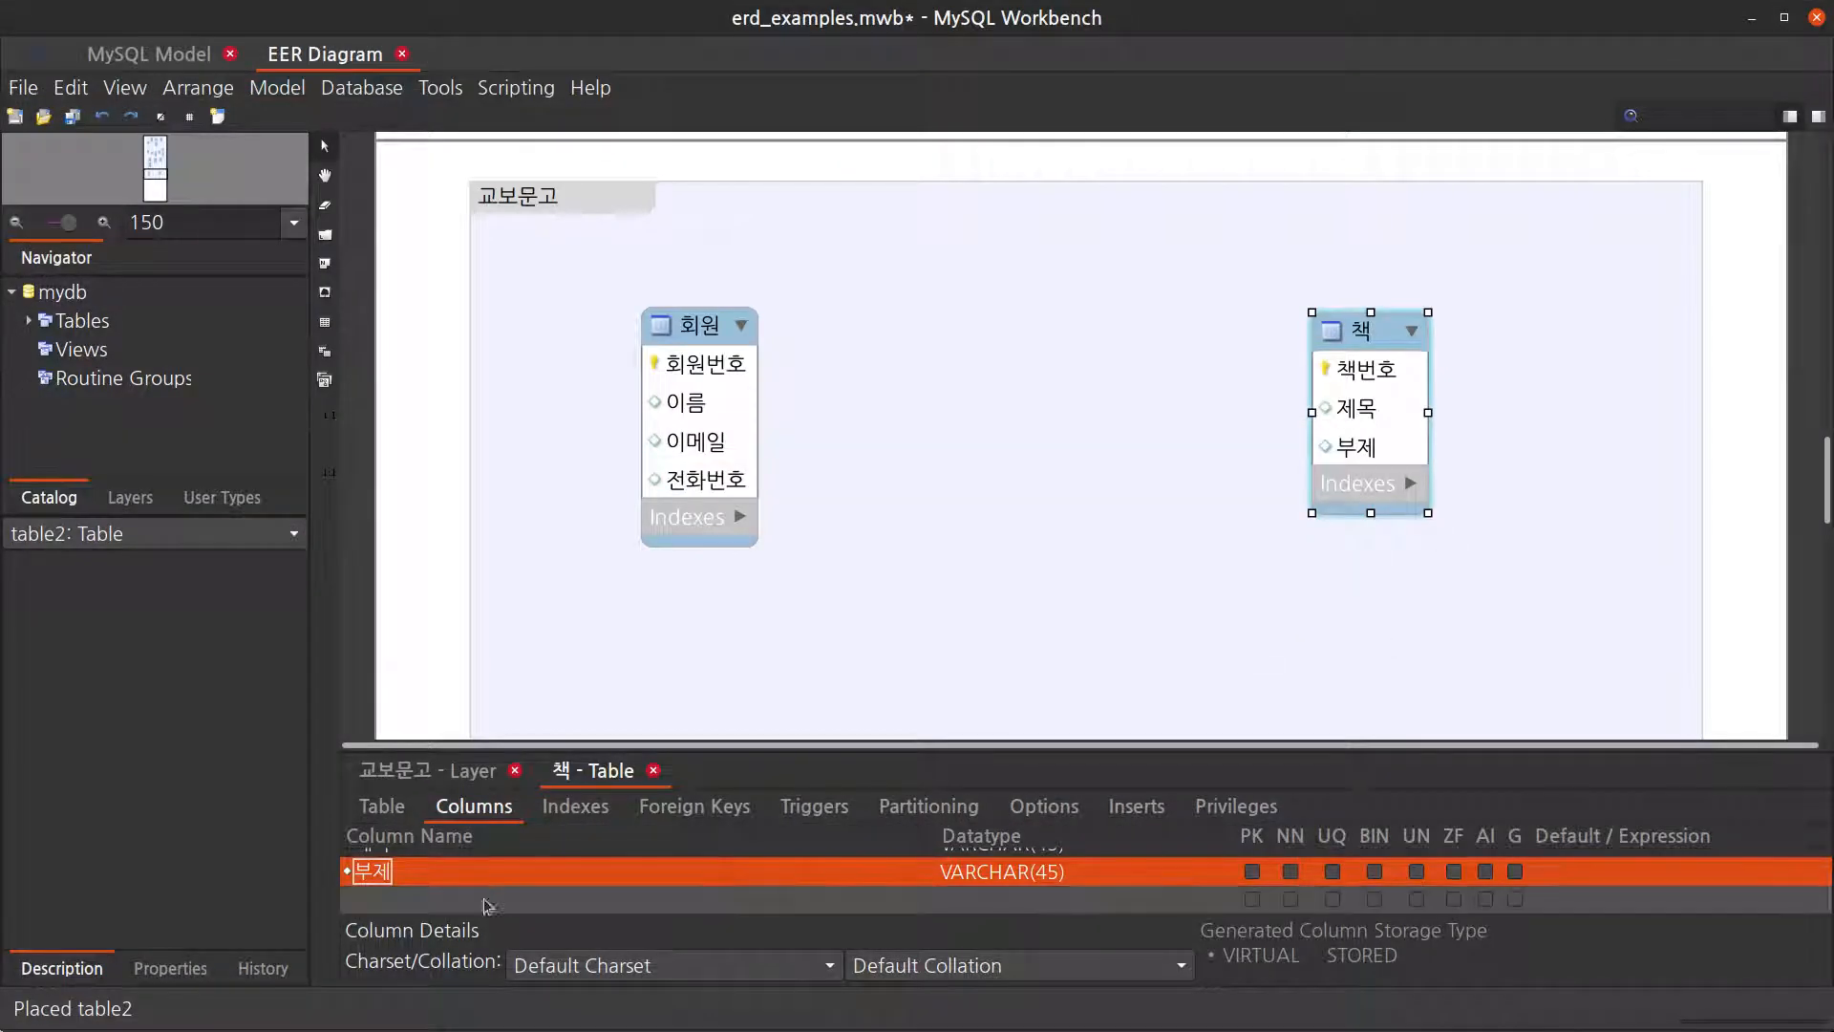
click(459, 901)
click(458, 901)
text(저자)
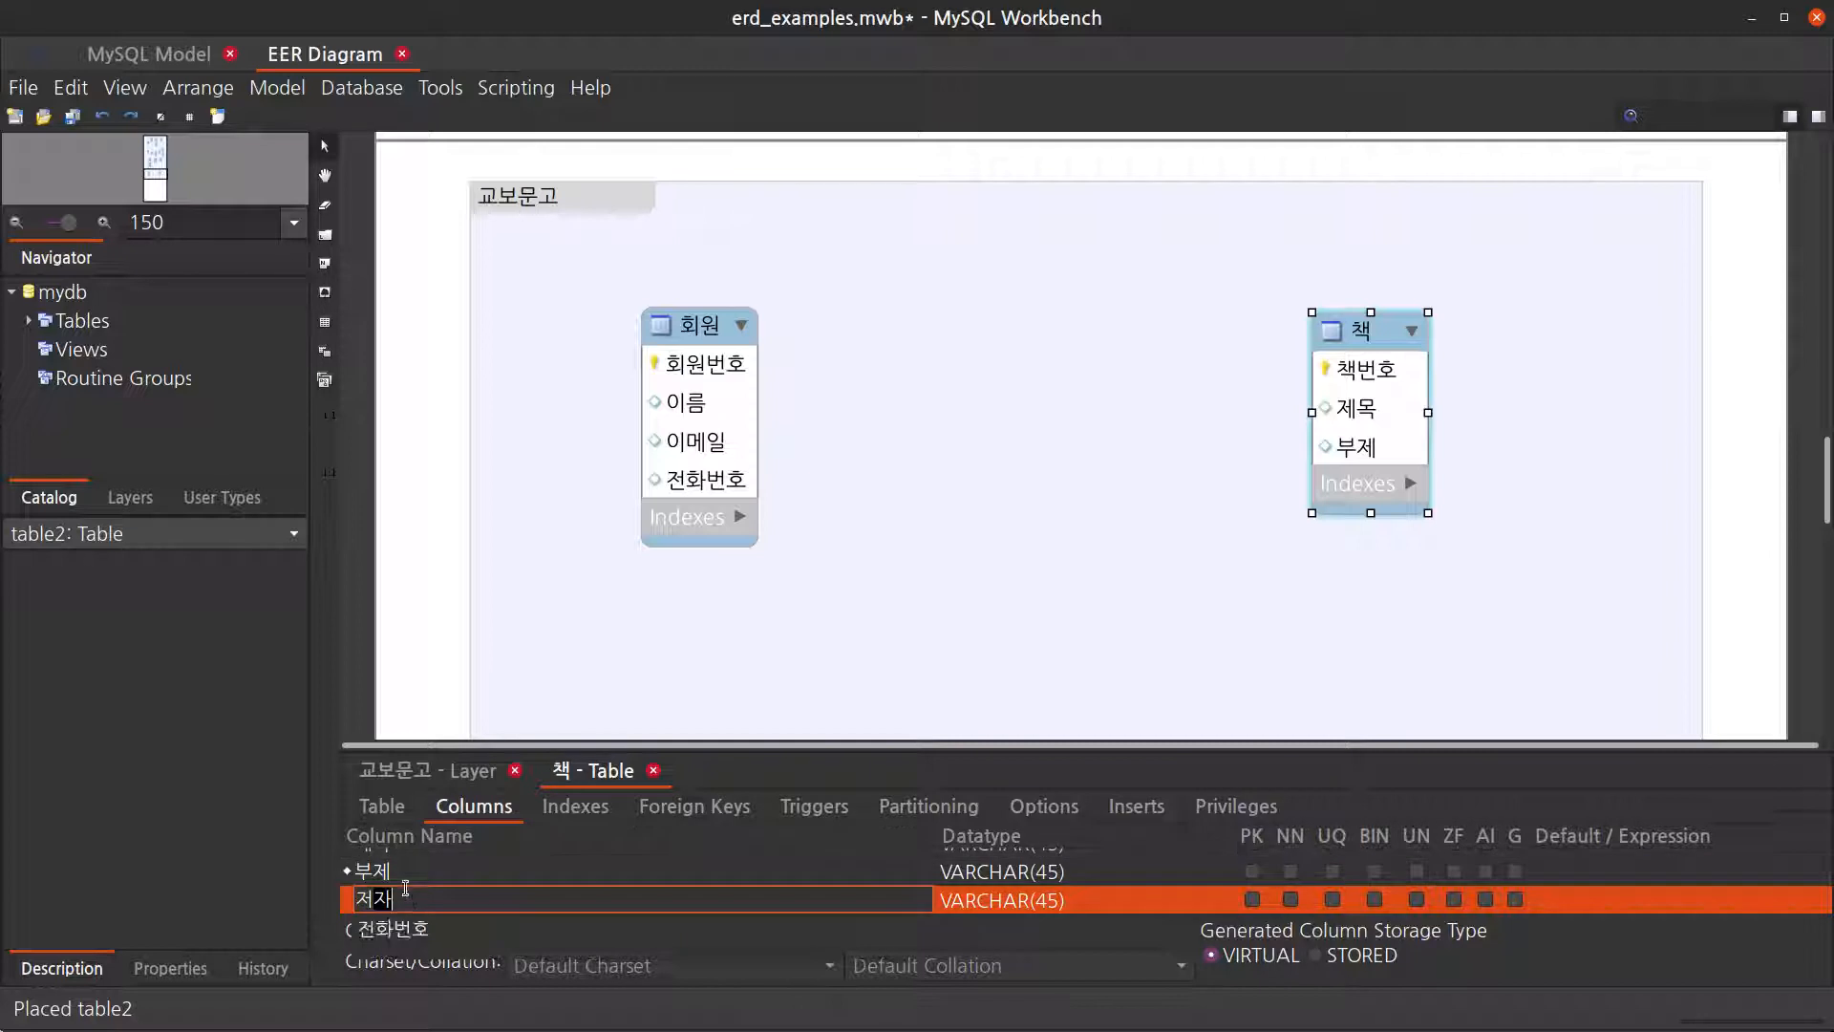
key(Return)
Step: Check the book page in Chrome, return to MySQL Workbench, and add the VARCHAR(45) column 옮김 to the 책 table
key(alt+Tab)
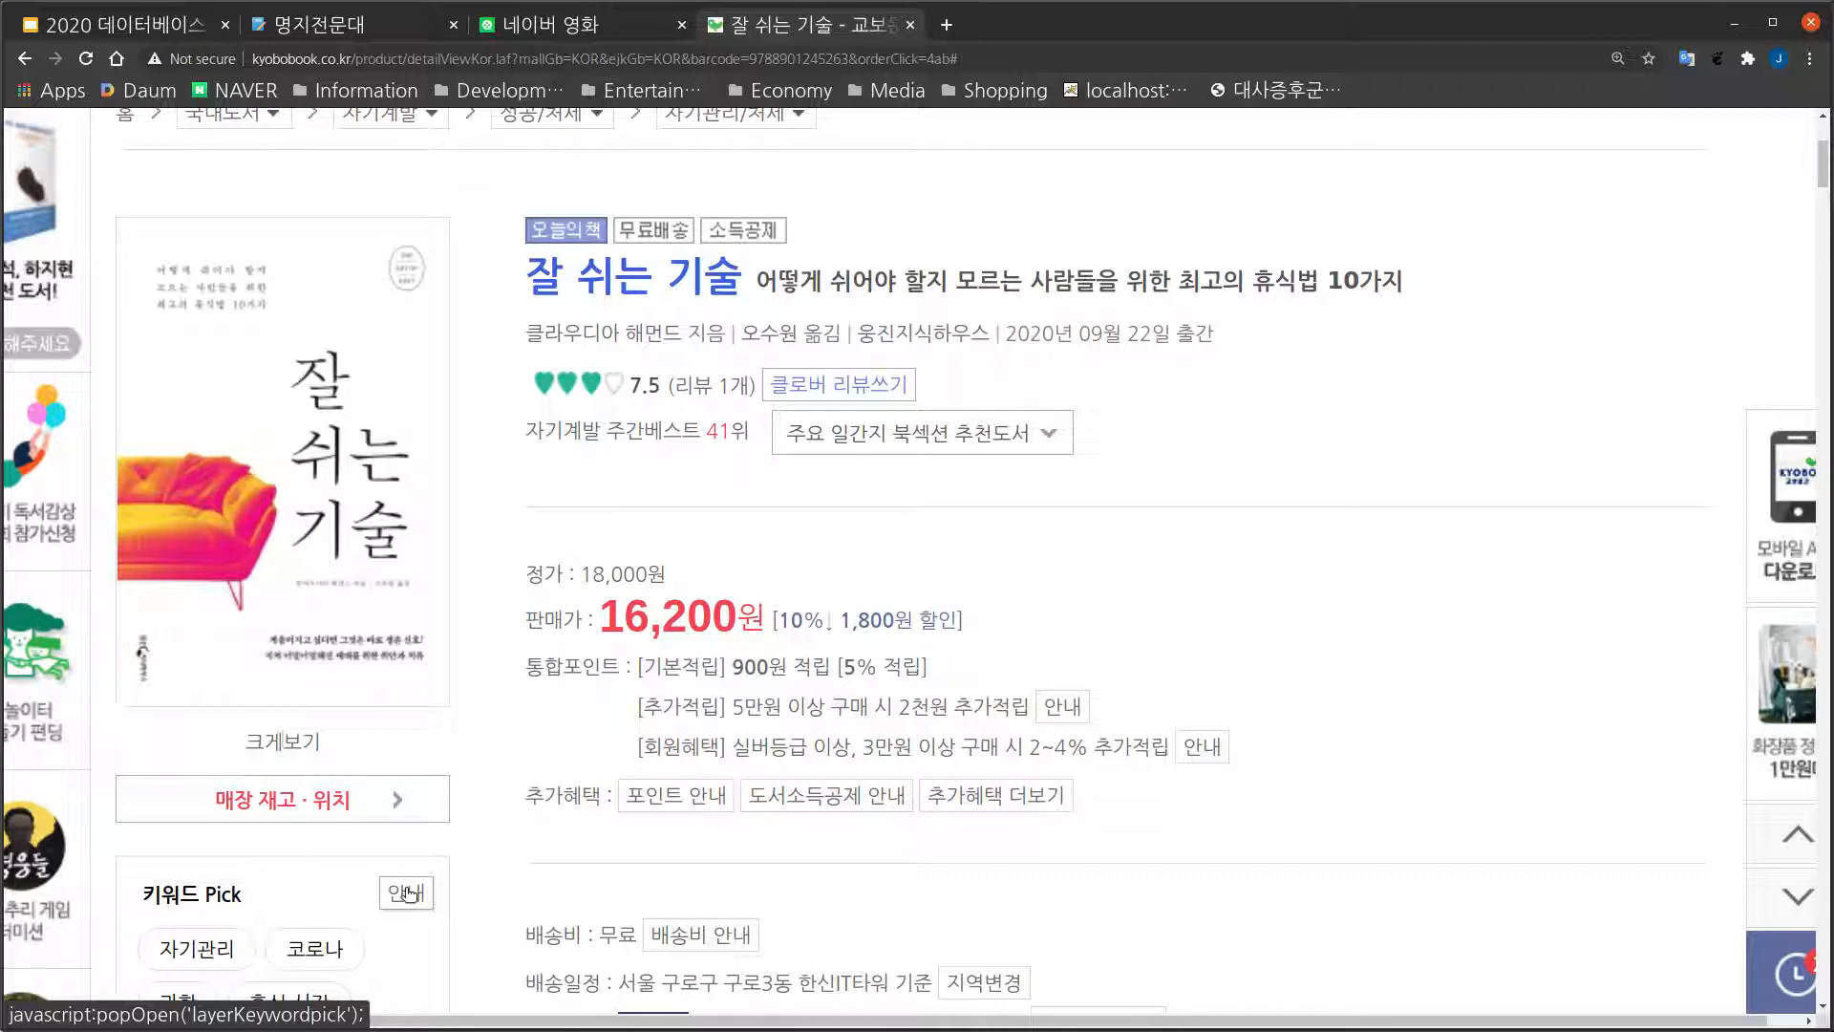
key(alt+Tab)
click(405, 889)
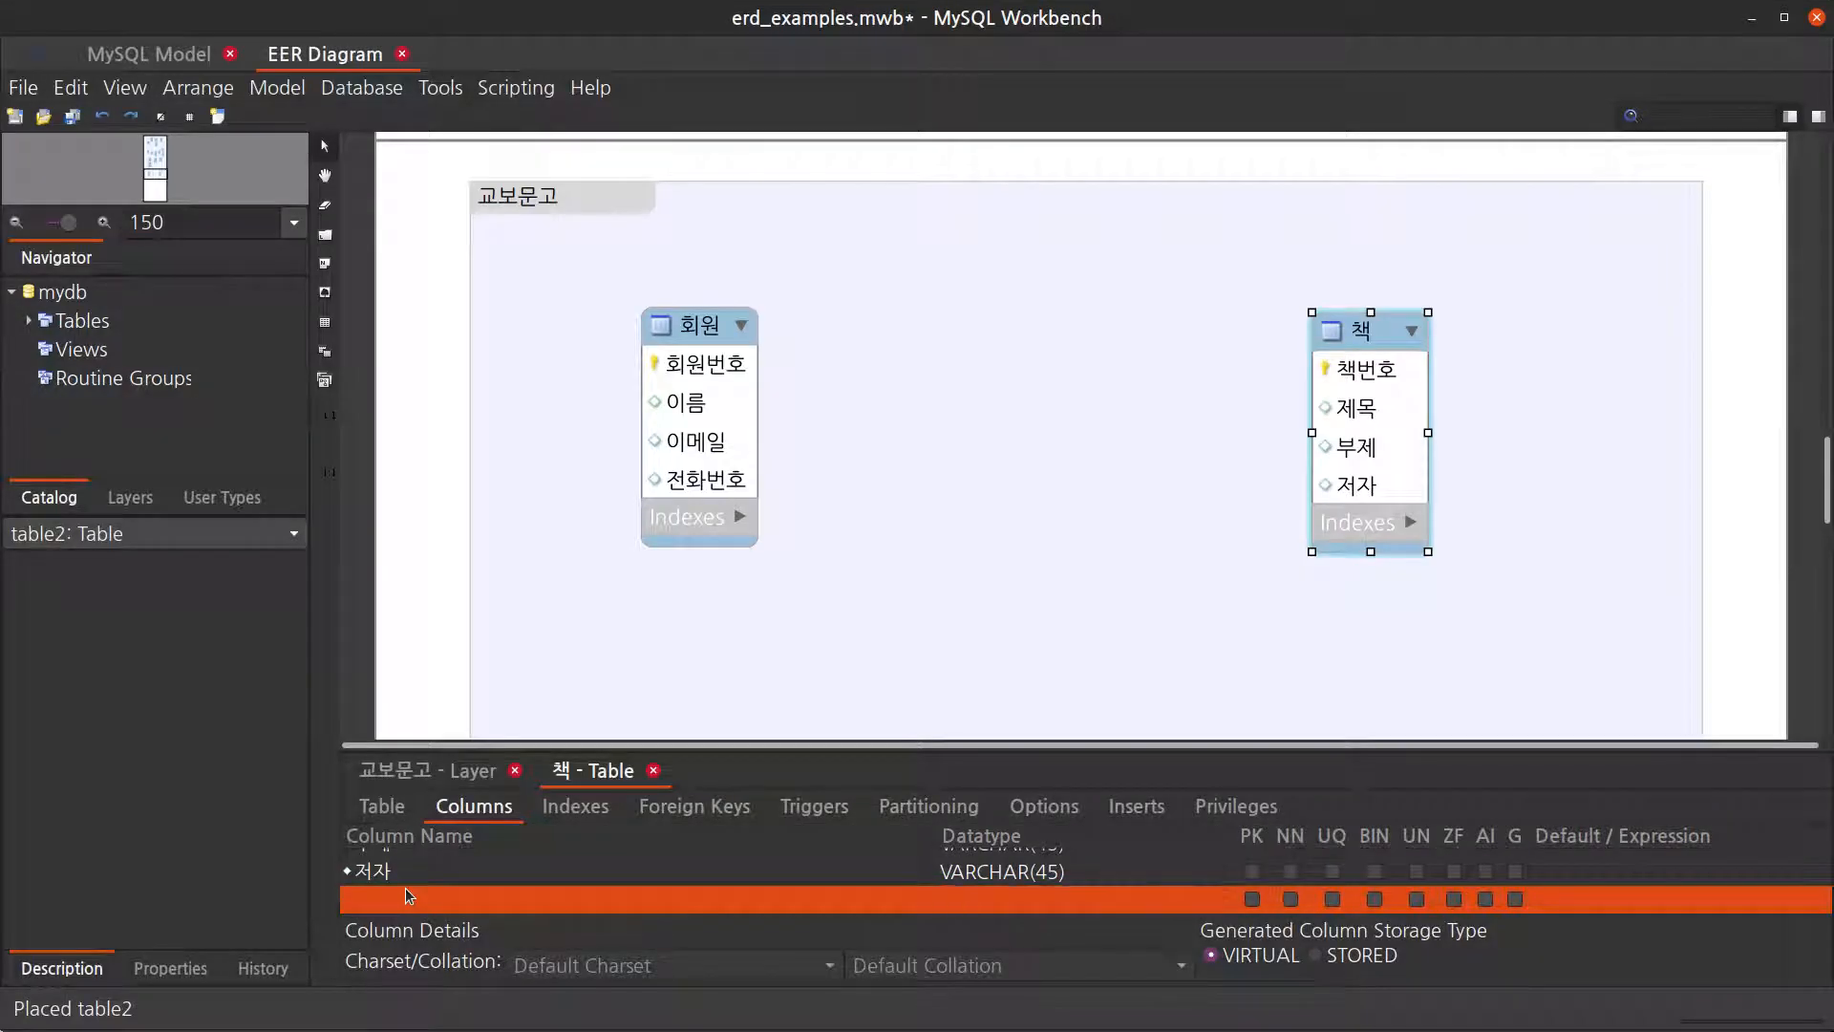
click(405, 888)
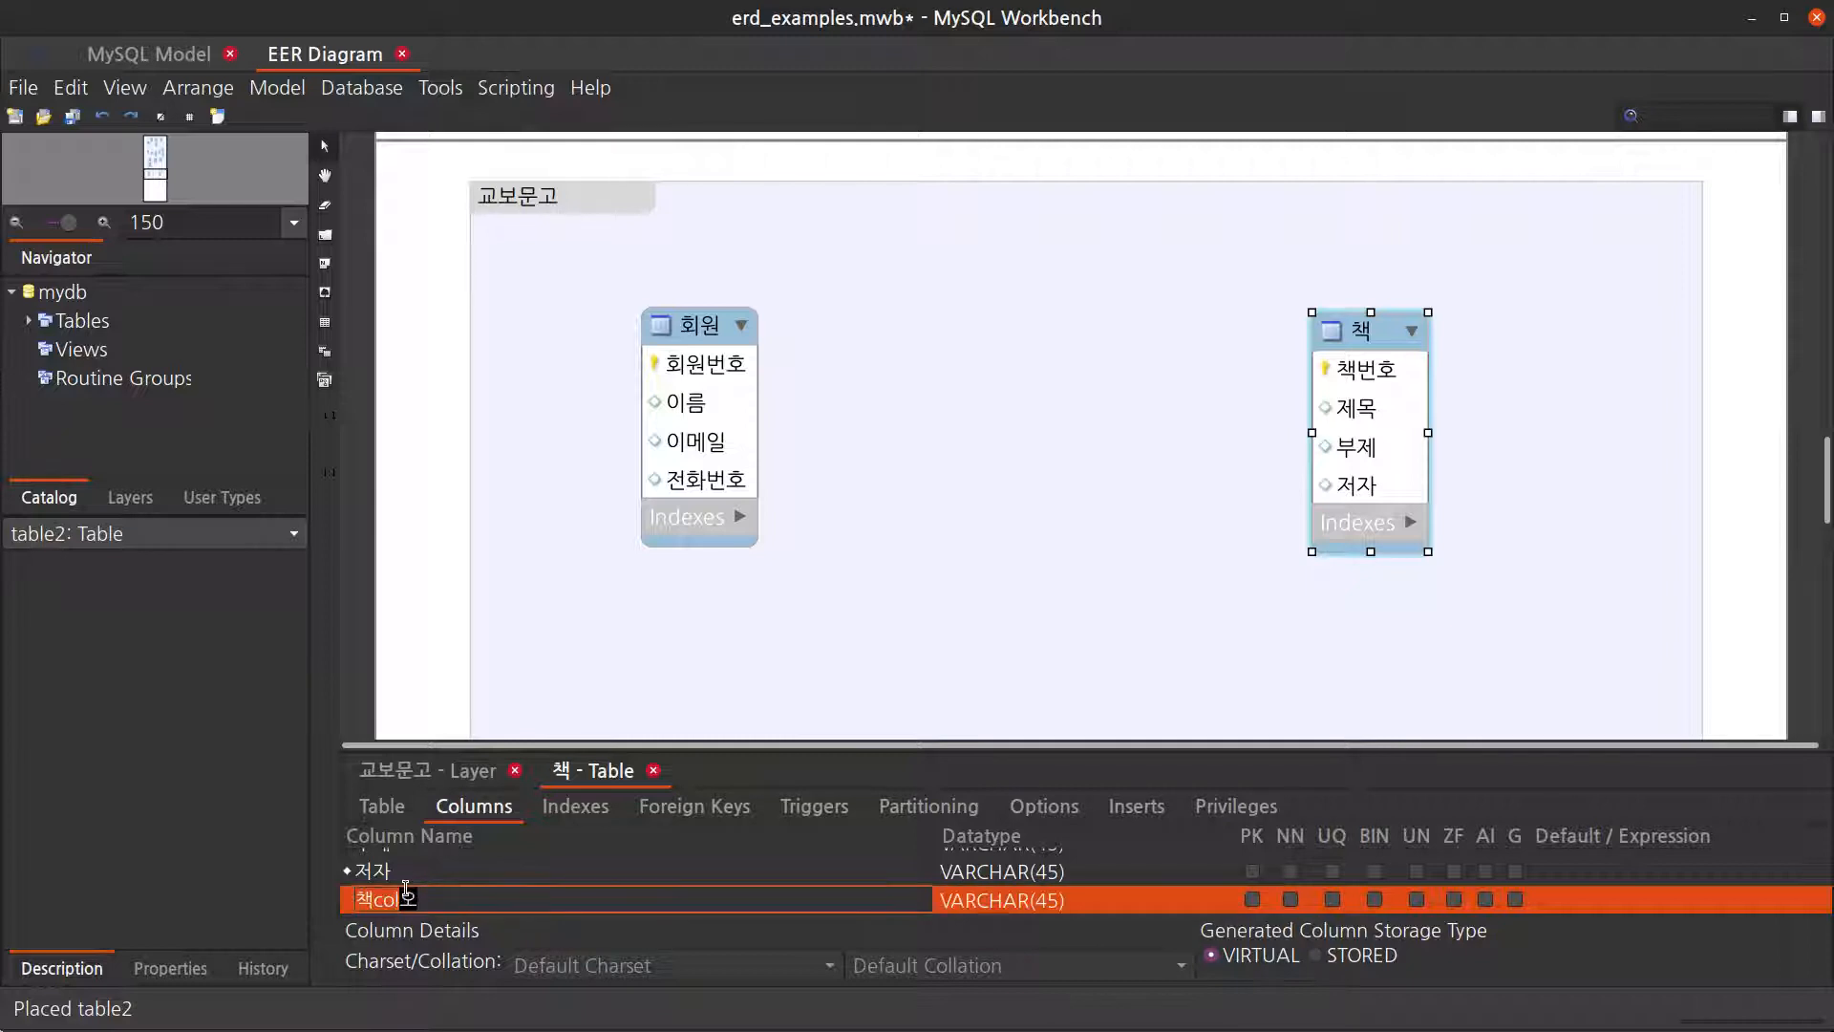
text(옮김)
key(Return)
Step: Add the VARCHAR(45) columns 출판사 and 출간일 to the 책 table
click(408, 895)
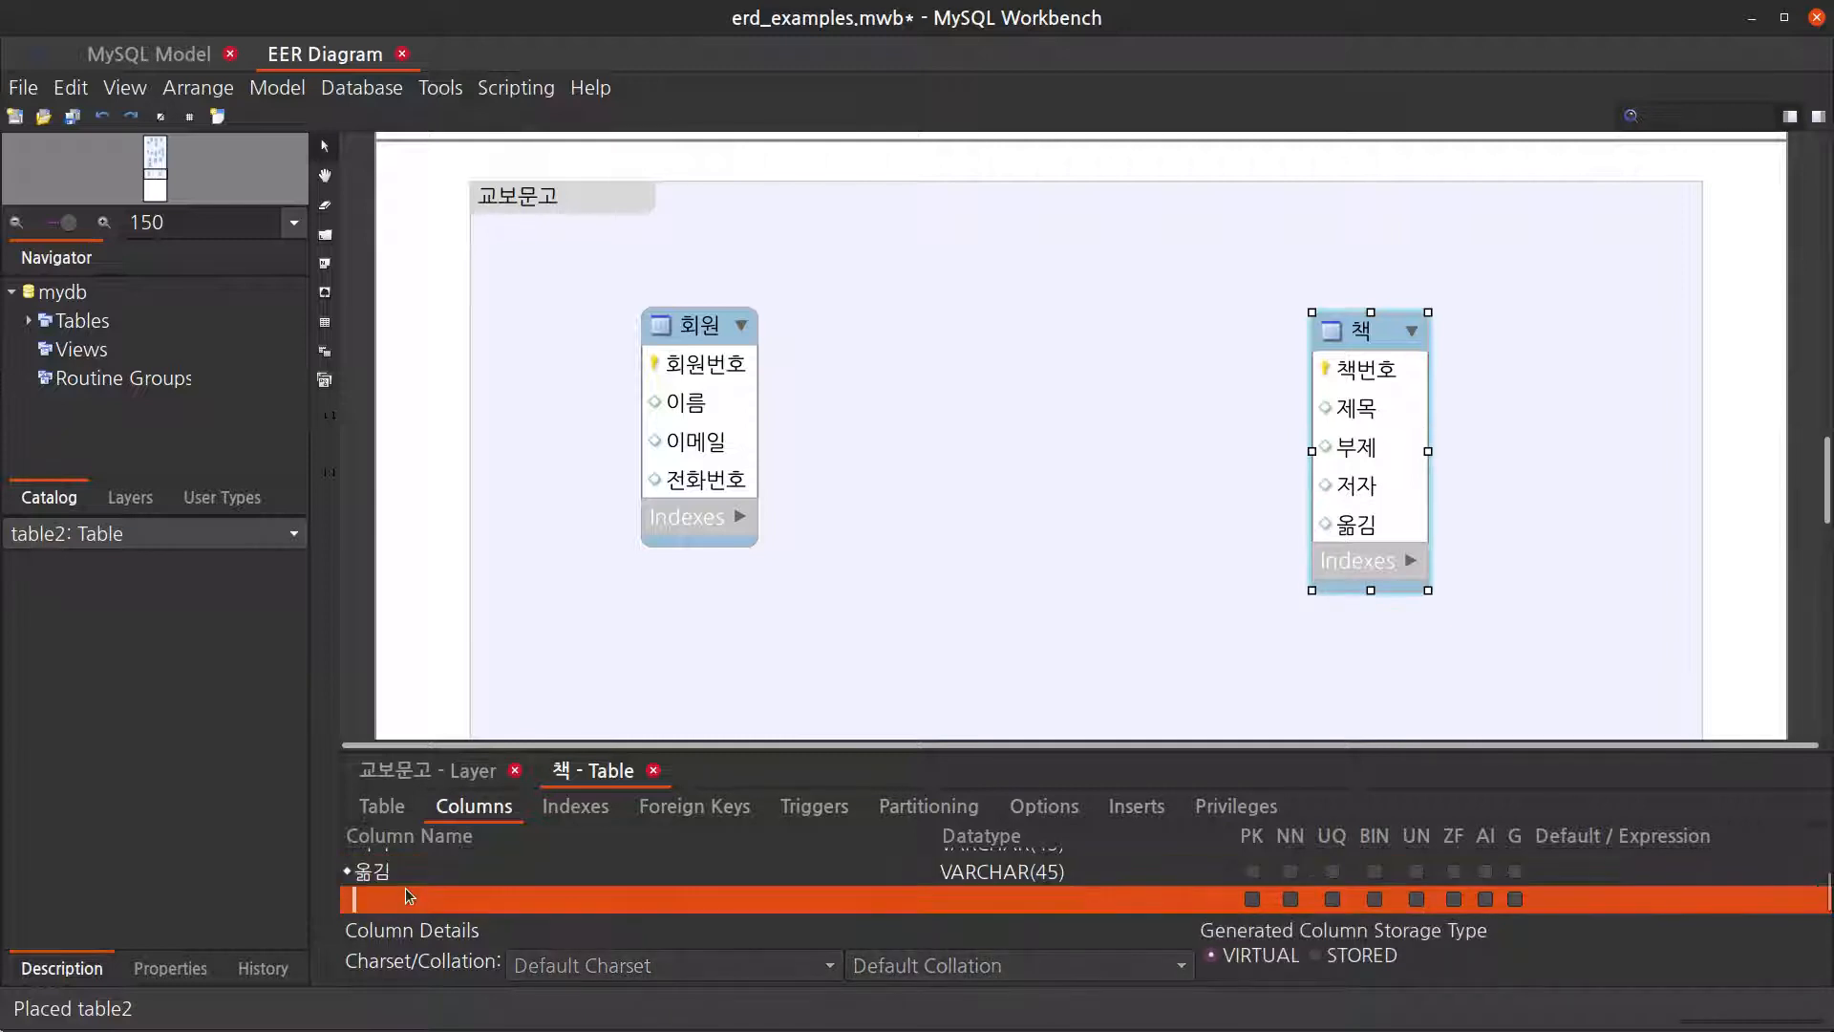
text(출판사)
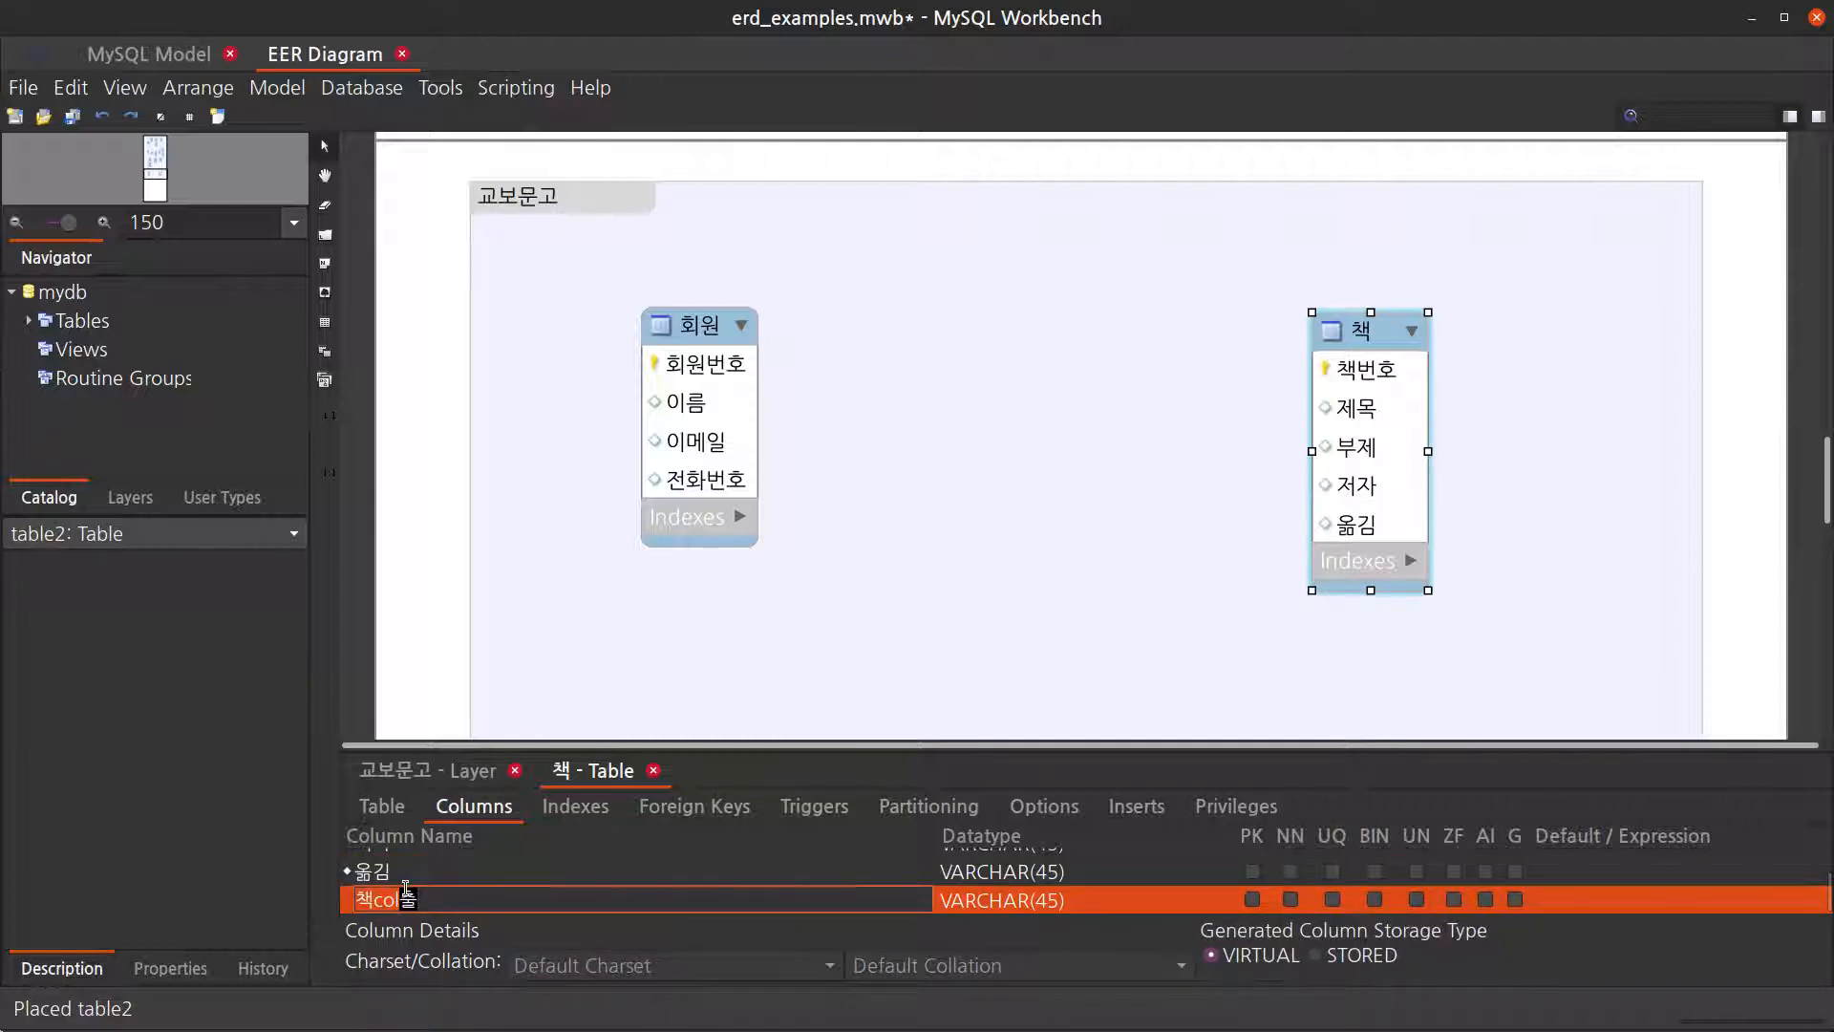
key(Return)
click(409, 895)
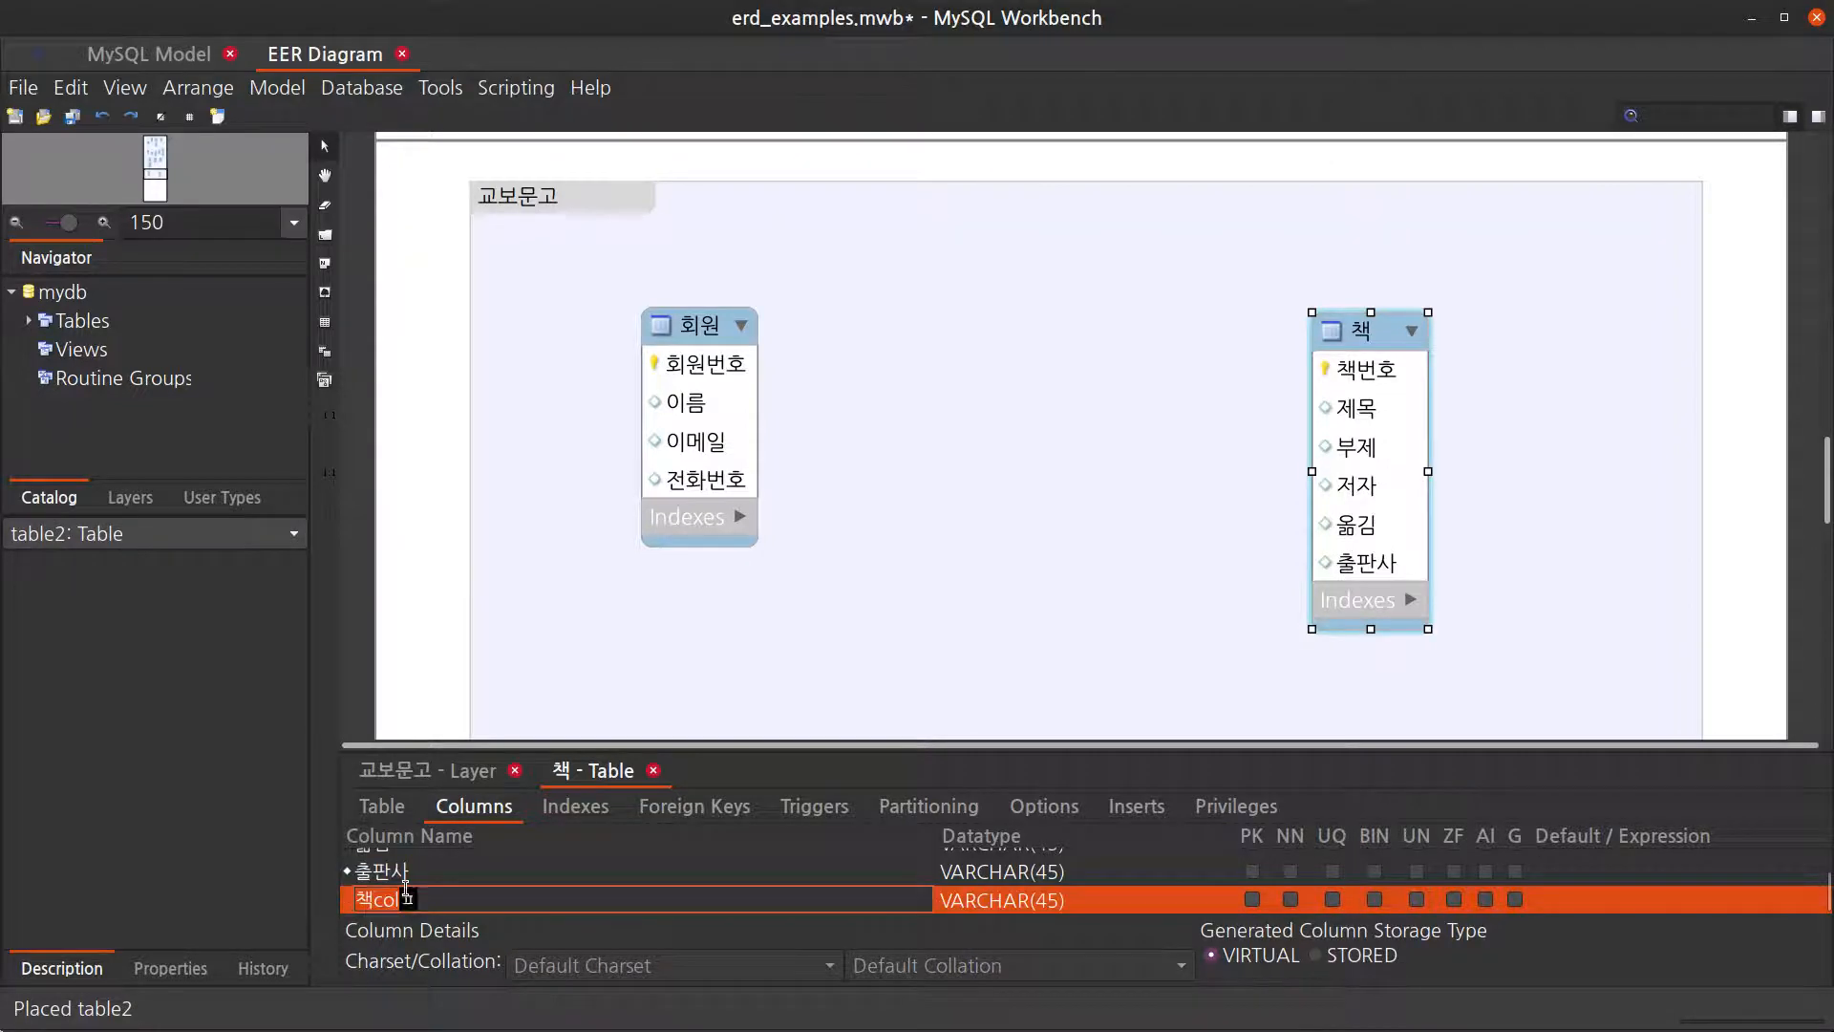
text(ㅊㅜ간일)
key(Return)
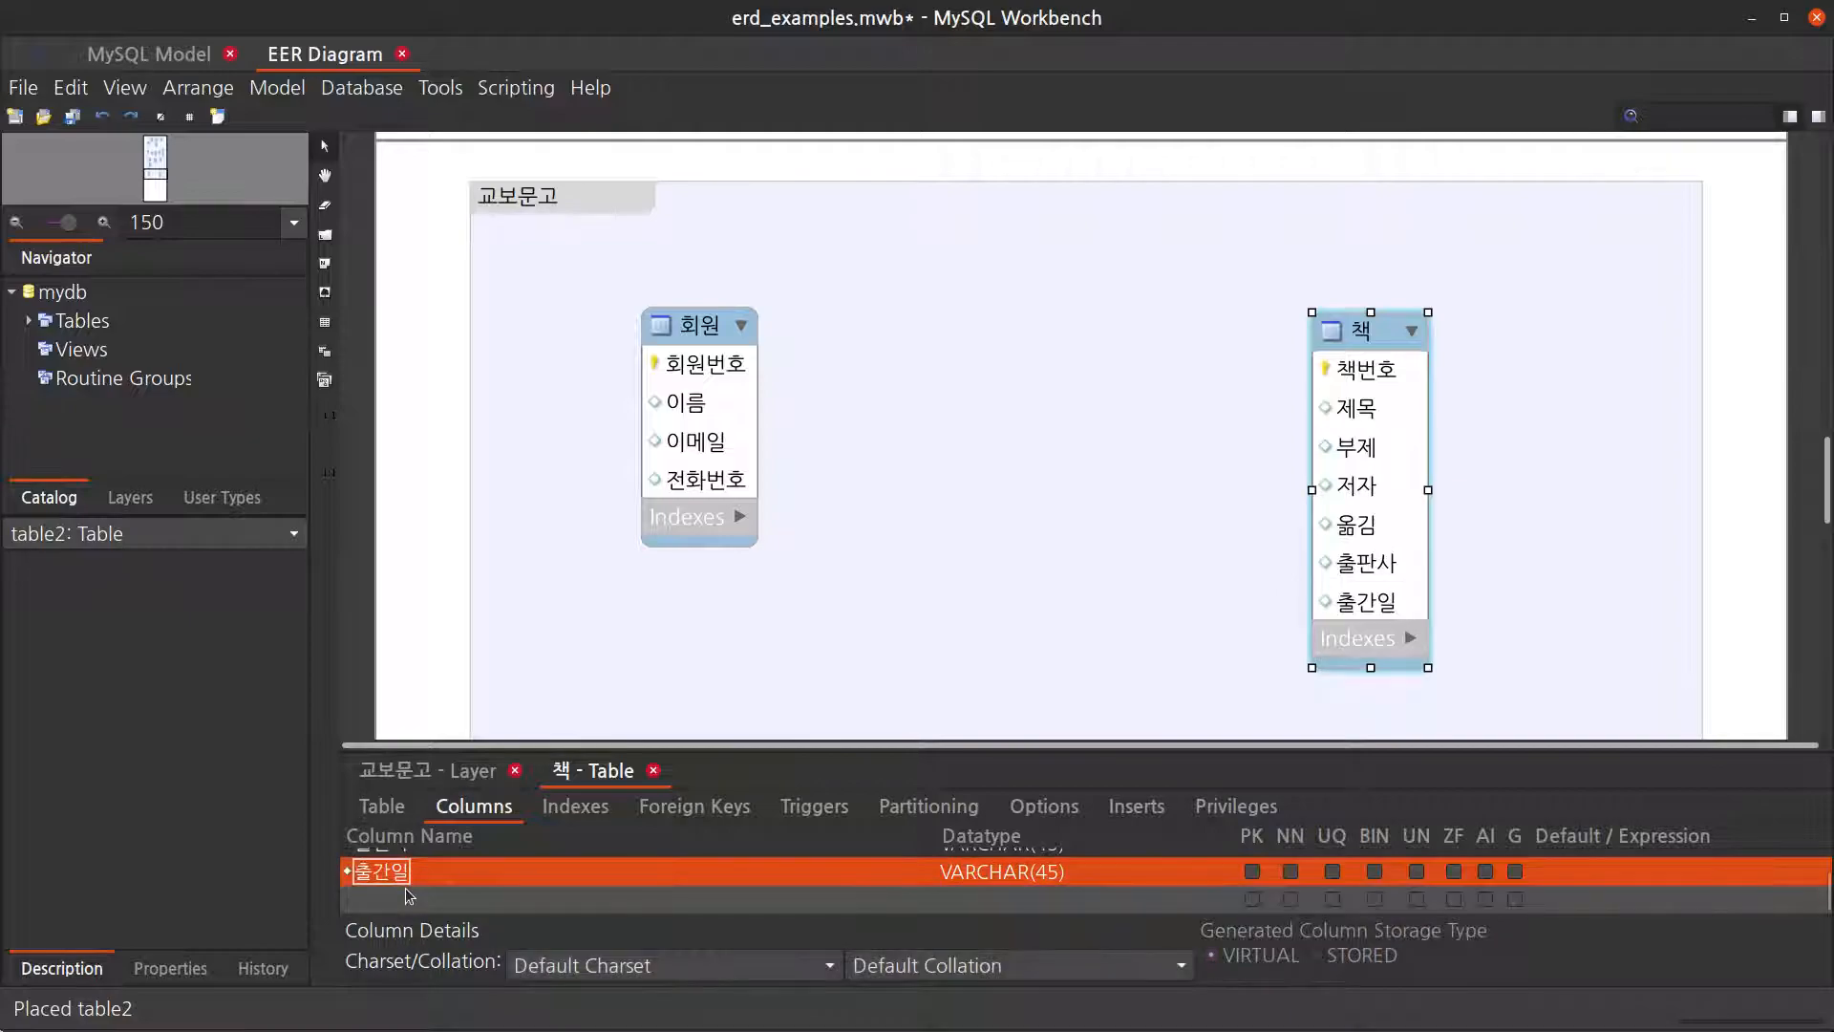
Step: Switch to Chrome and examine the review score, list price, sale price and discount of 잘 쉬는 기술
key(alt+Tab)
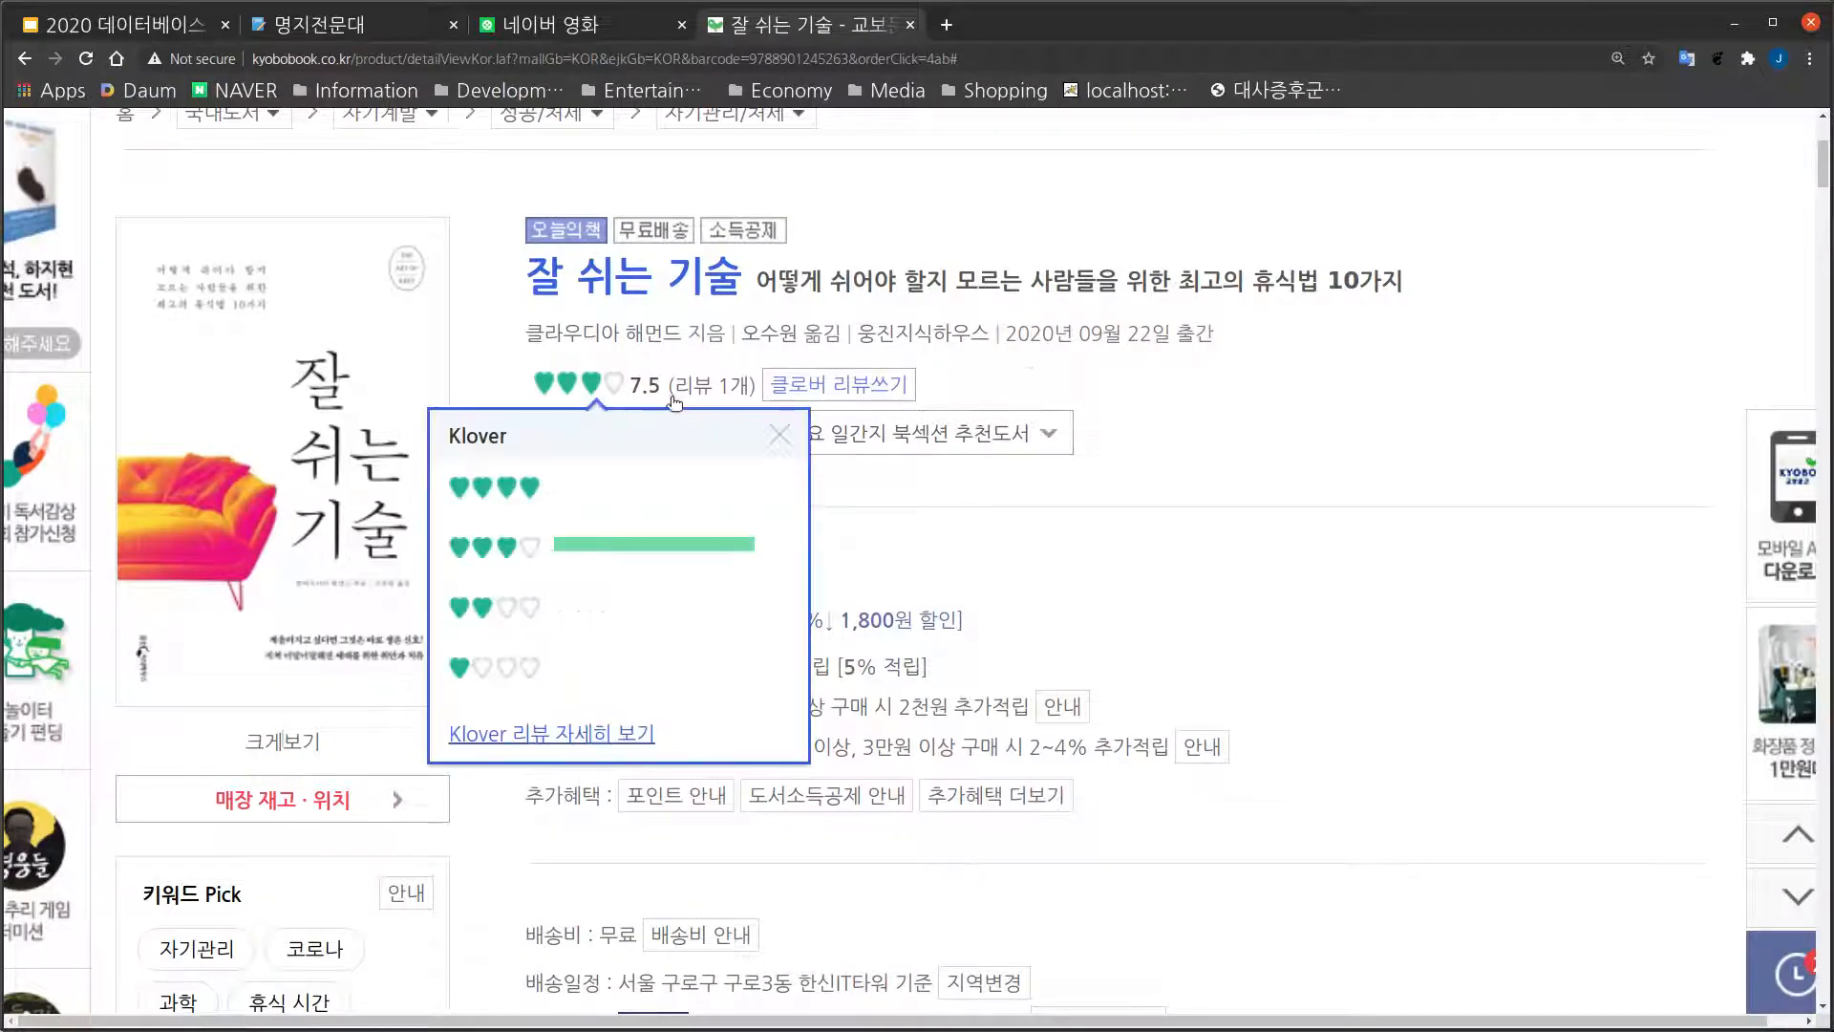
mouse_move(638, 394)
scroll(1200, 396, down, 1)
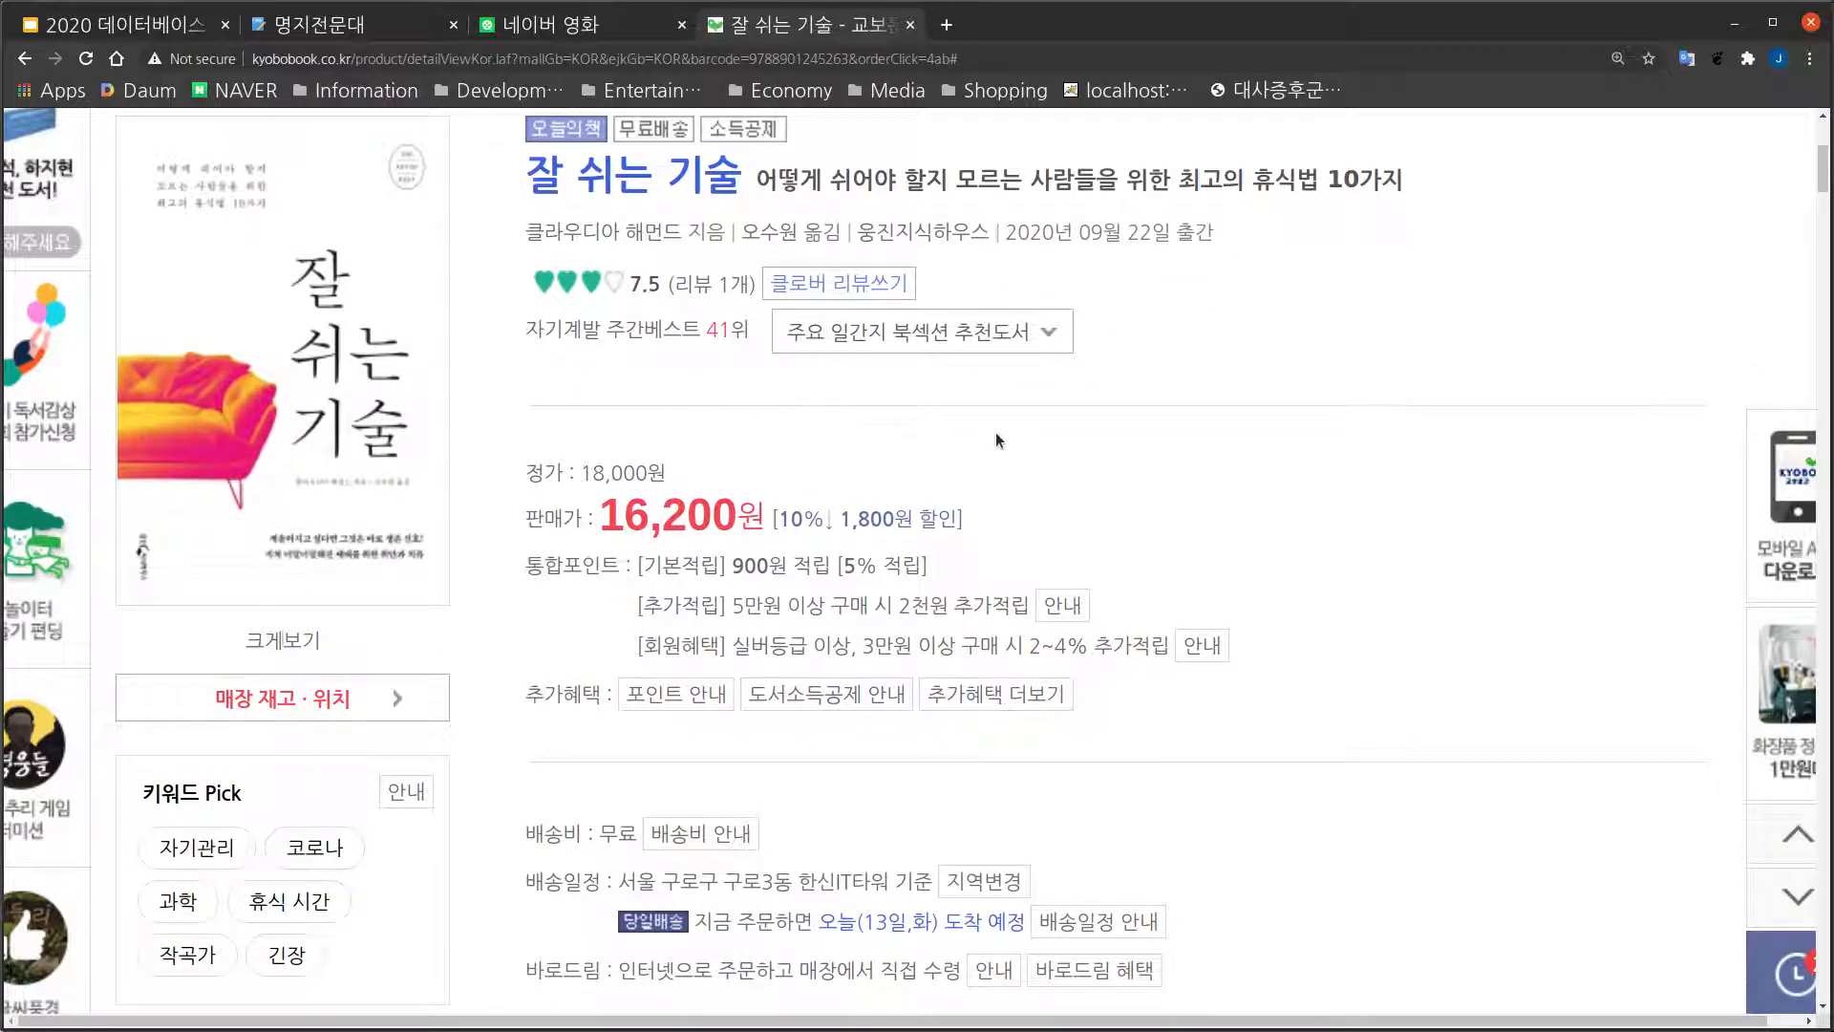
scroll(998, 433, down, 1)
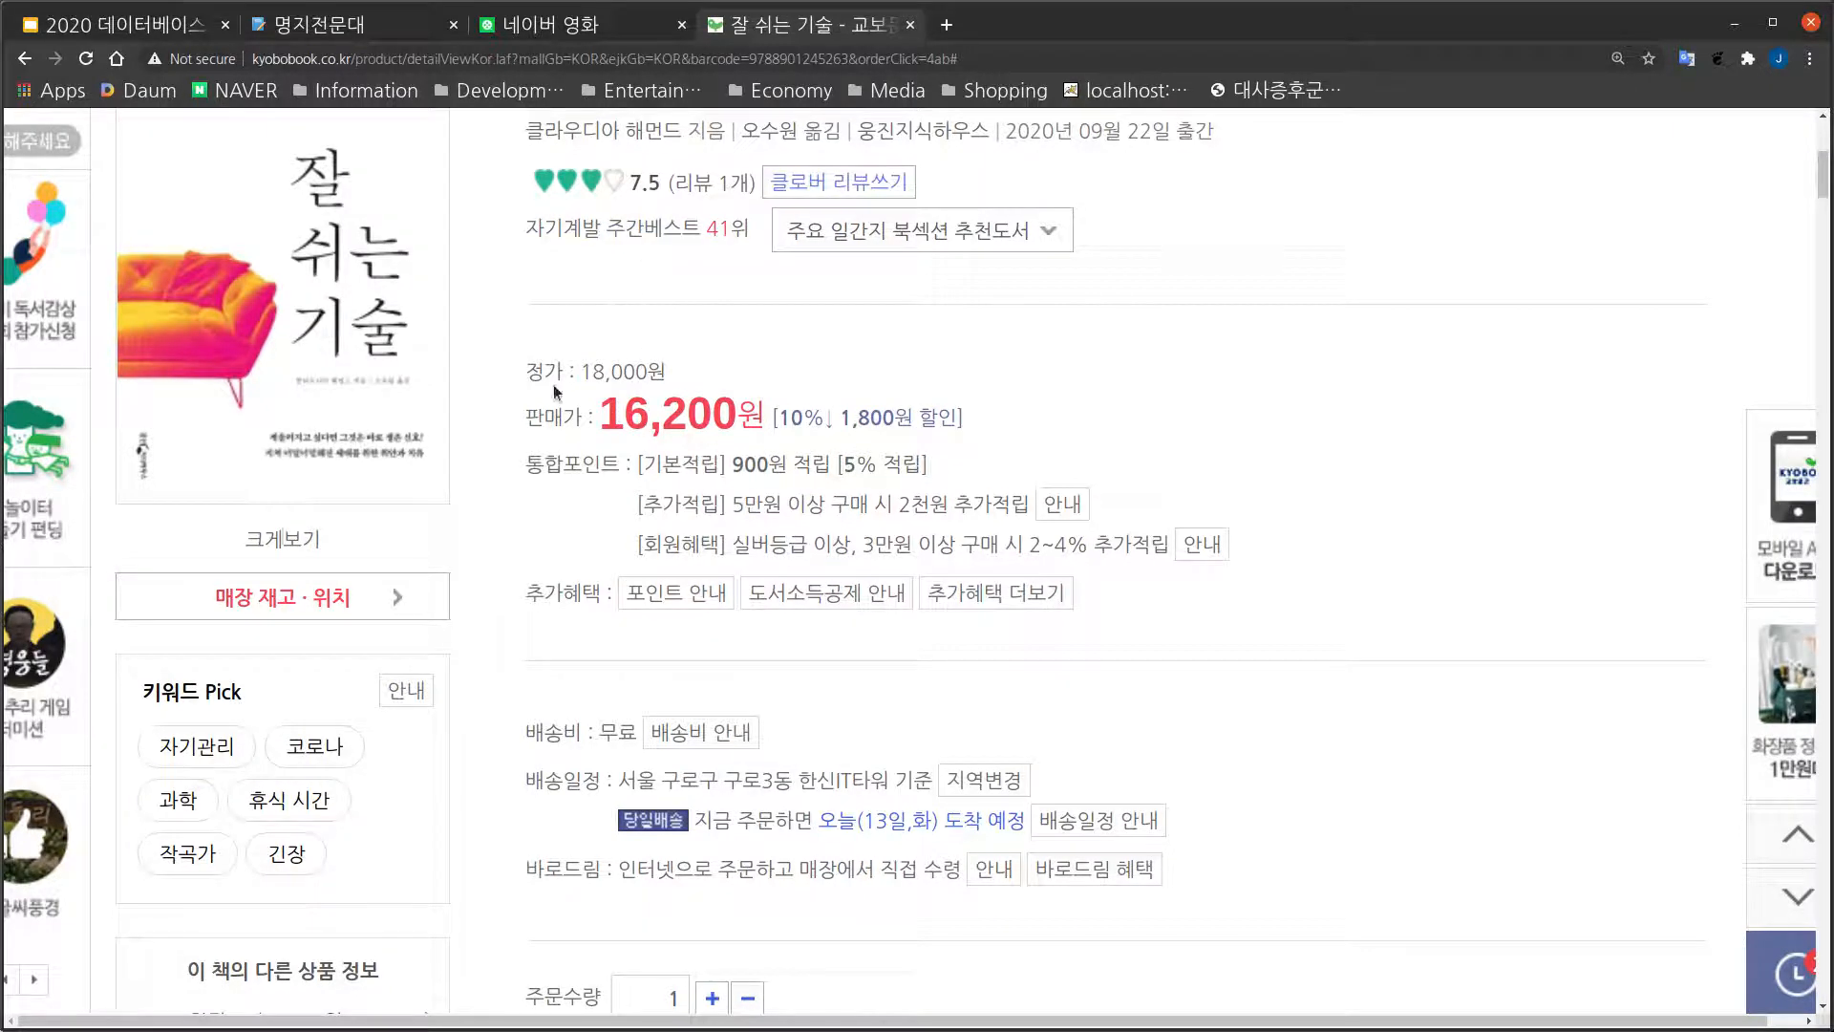
drag(531, 373, 694, 376)
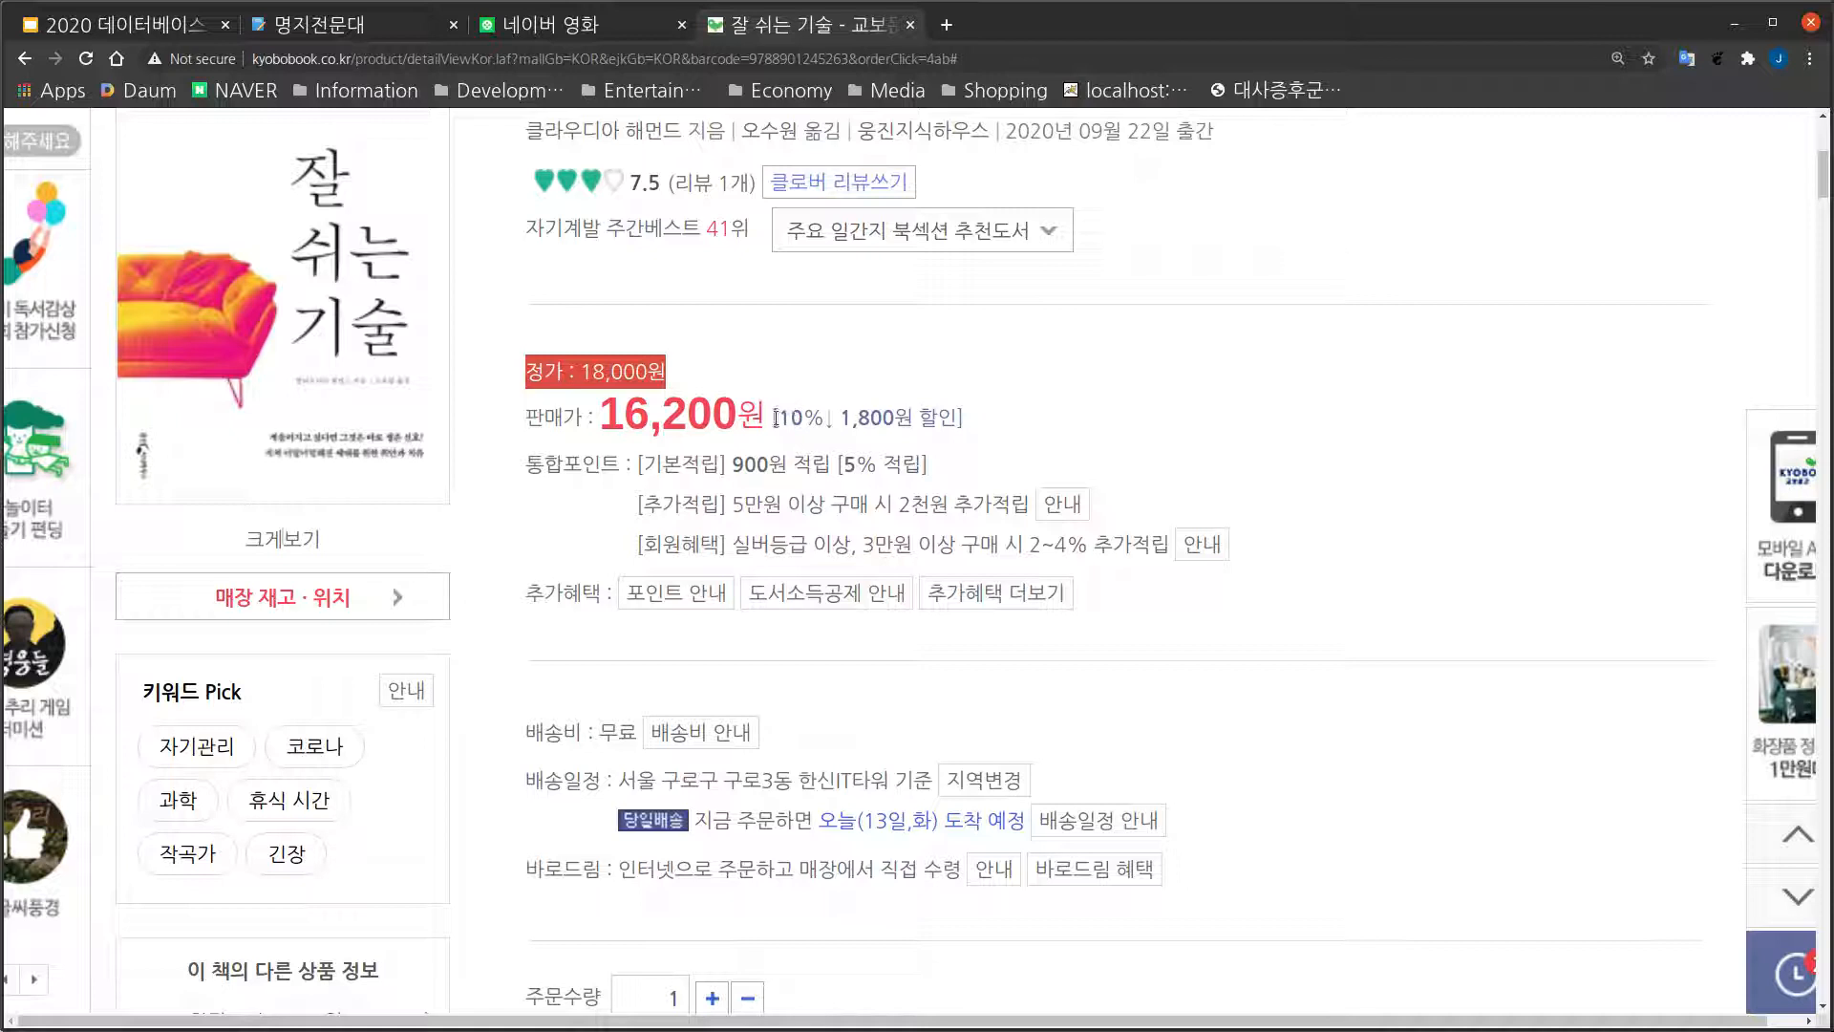
drag(776, 418, 971, 422)
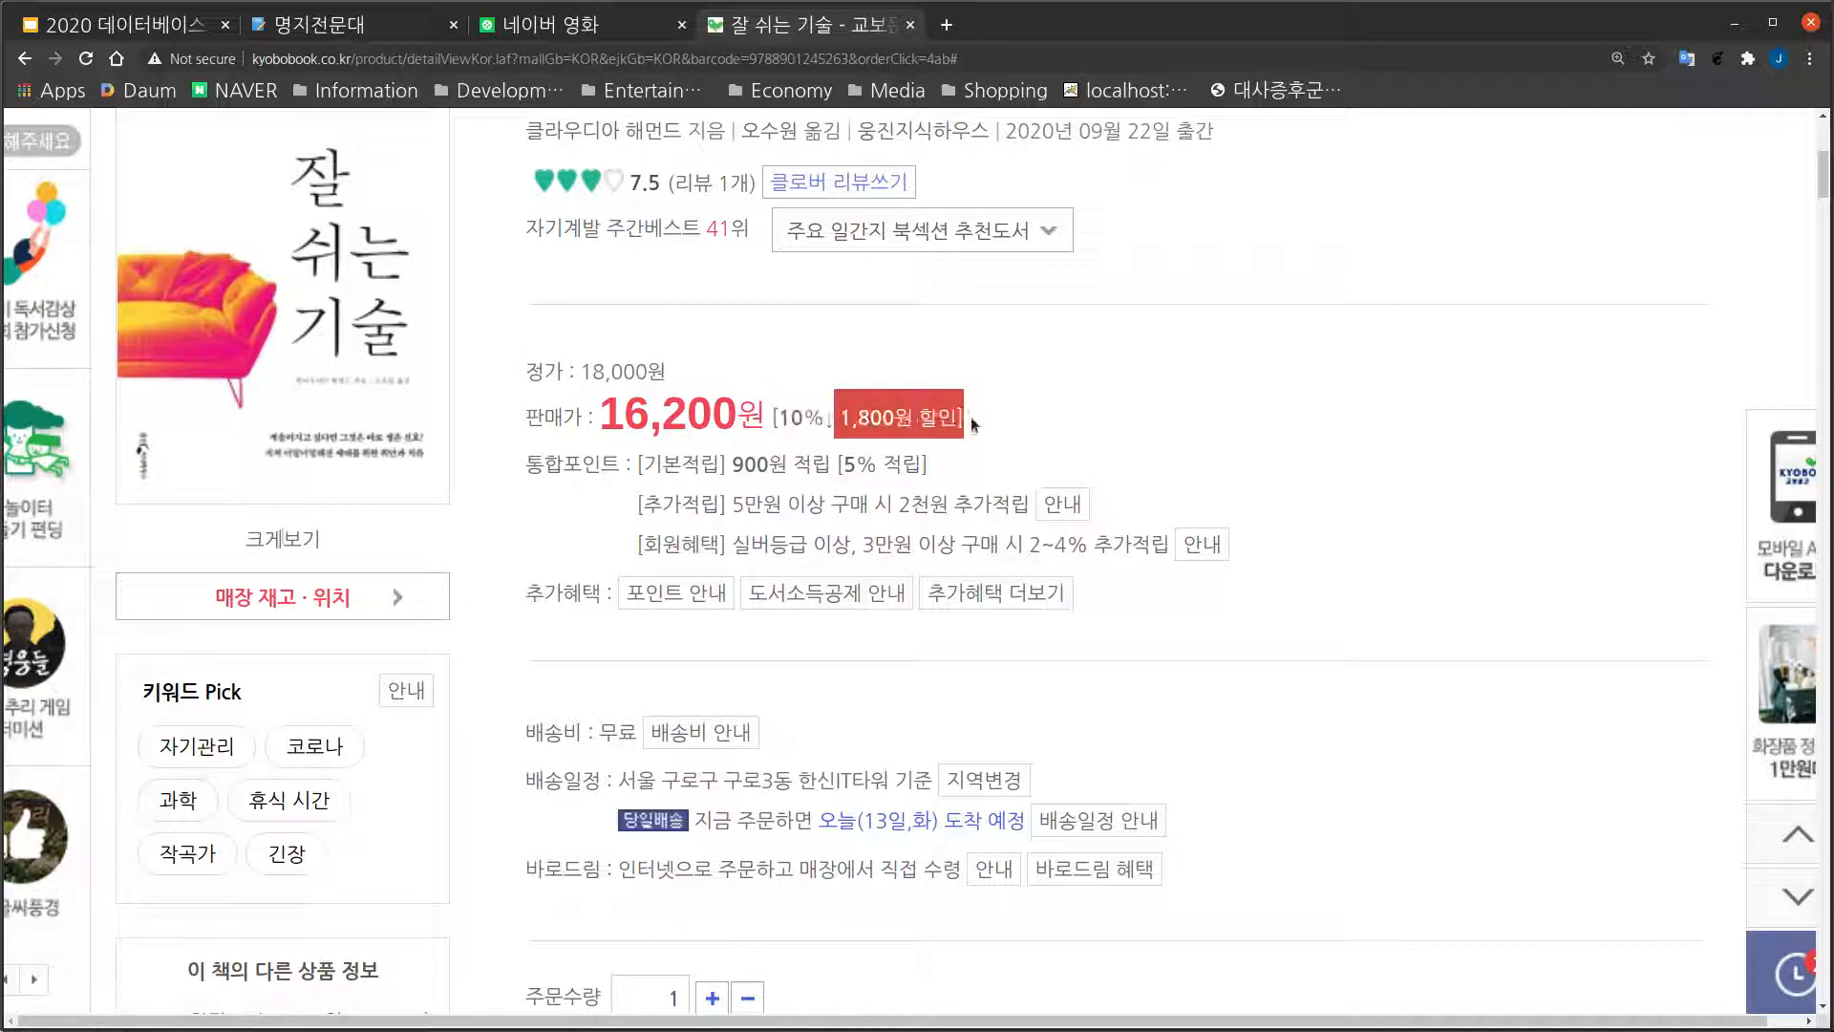
click(1116, 414)
Step: Switch back to MySQL Workbench and add the VARCHAR(45) columns 리뷰점수 and 정가 to the 책 table
key(alt+Tab)
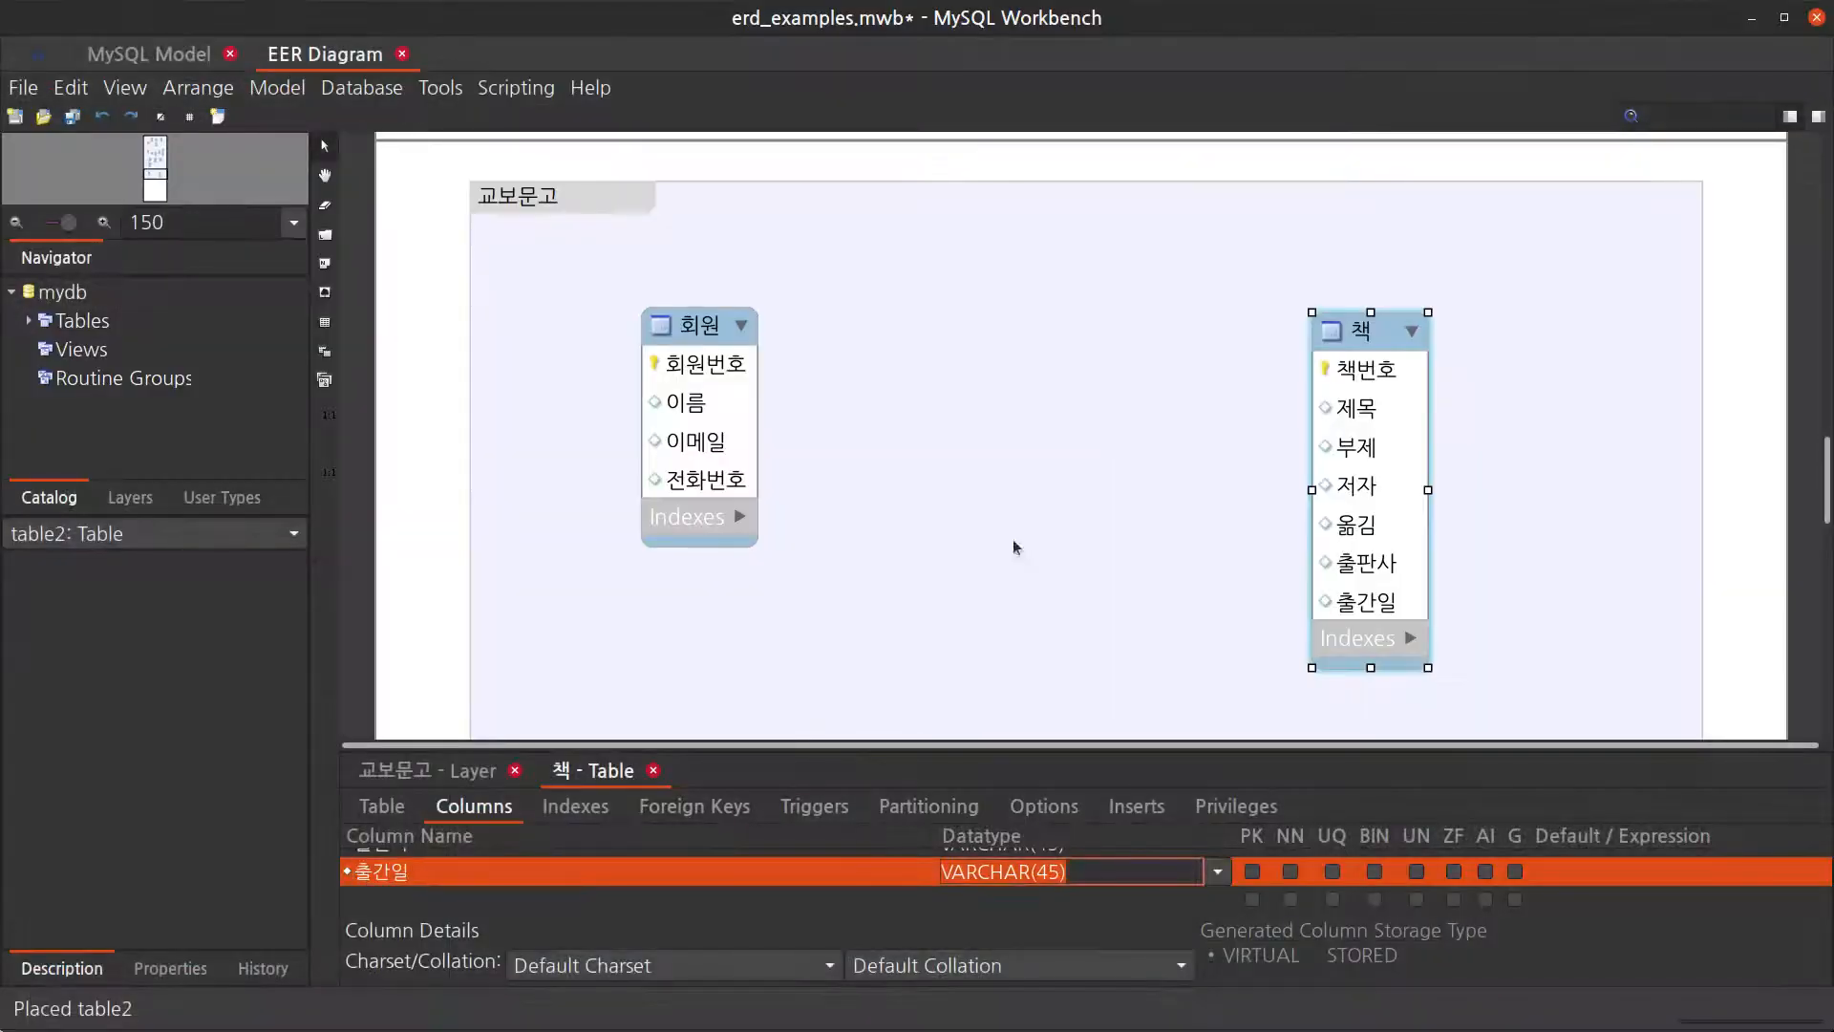
double_click(486, 900)
text(ㄹ)
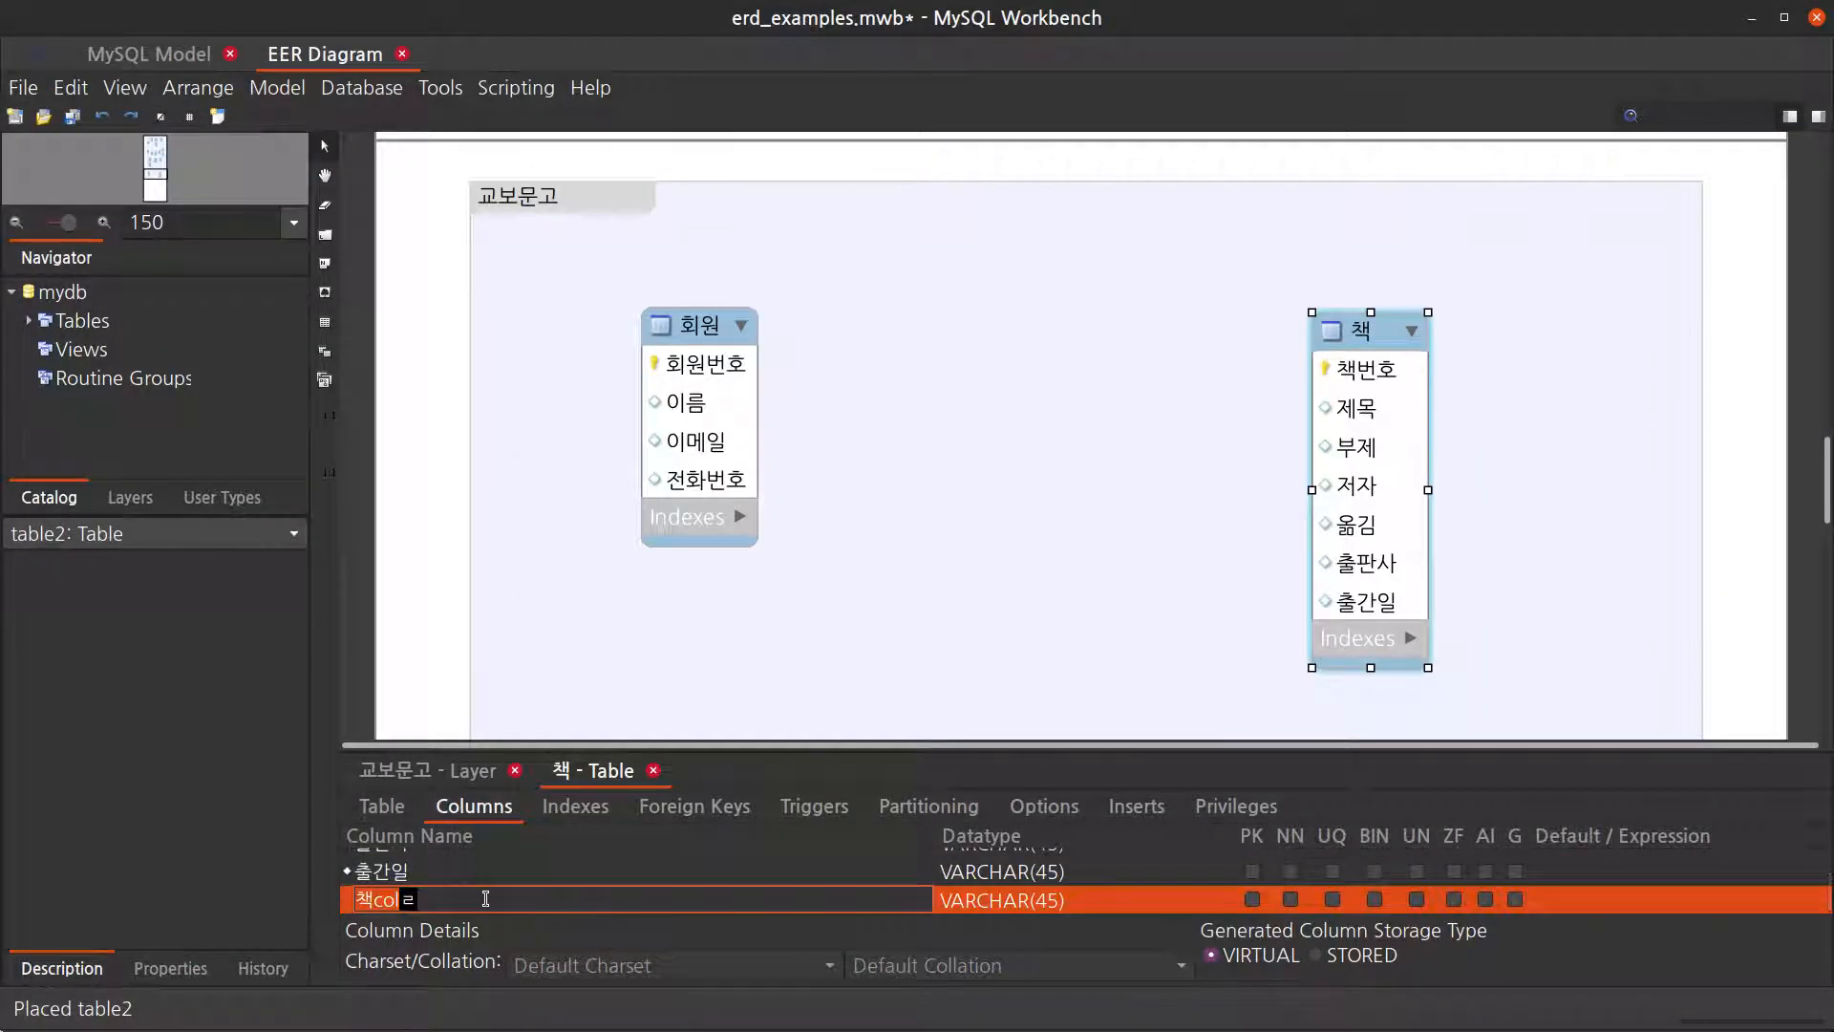
text(리뷰점수)
key(Return)
double_click(486, 900)
text(정가)
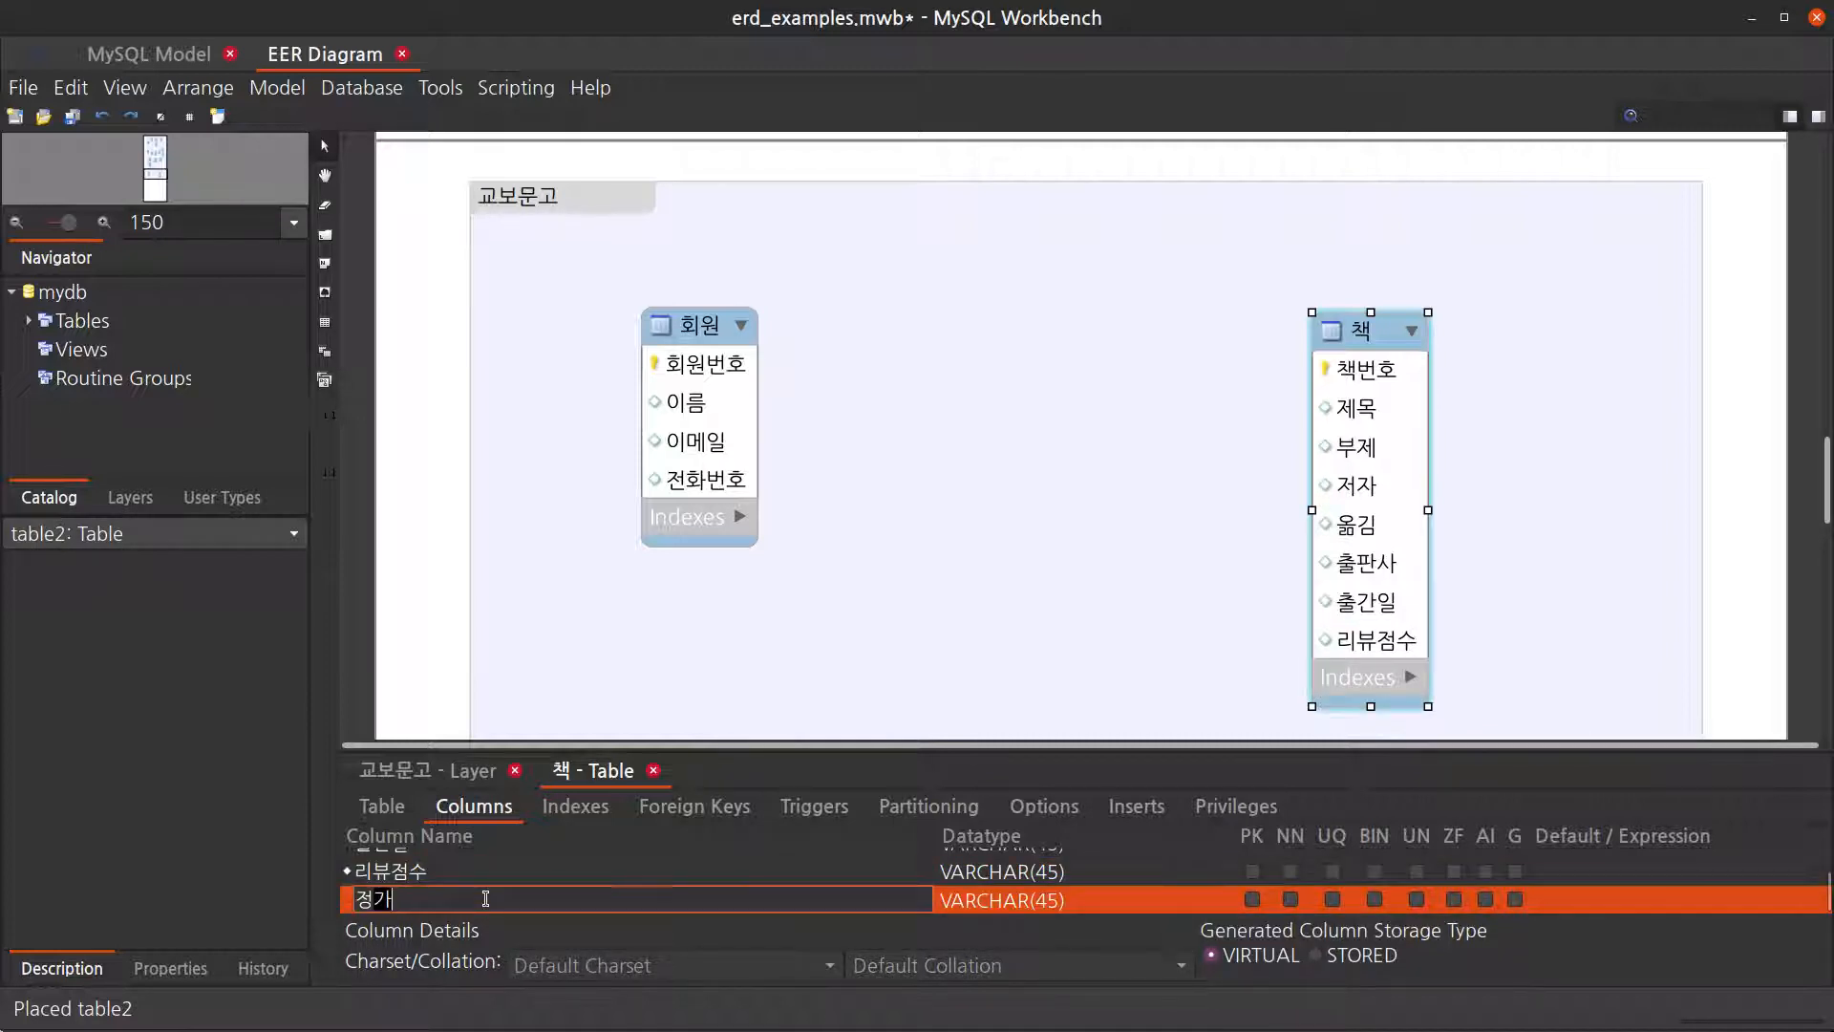
key(Return)
Step: Add the VARCHAR(45) columns 할인가 and 할인율 to the 책 table
double_click(485, 898)
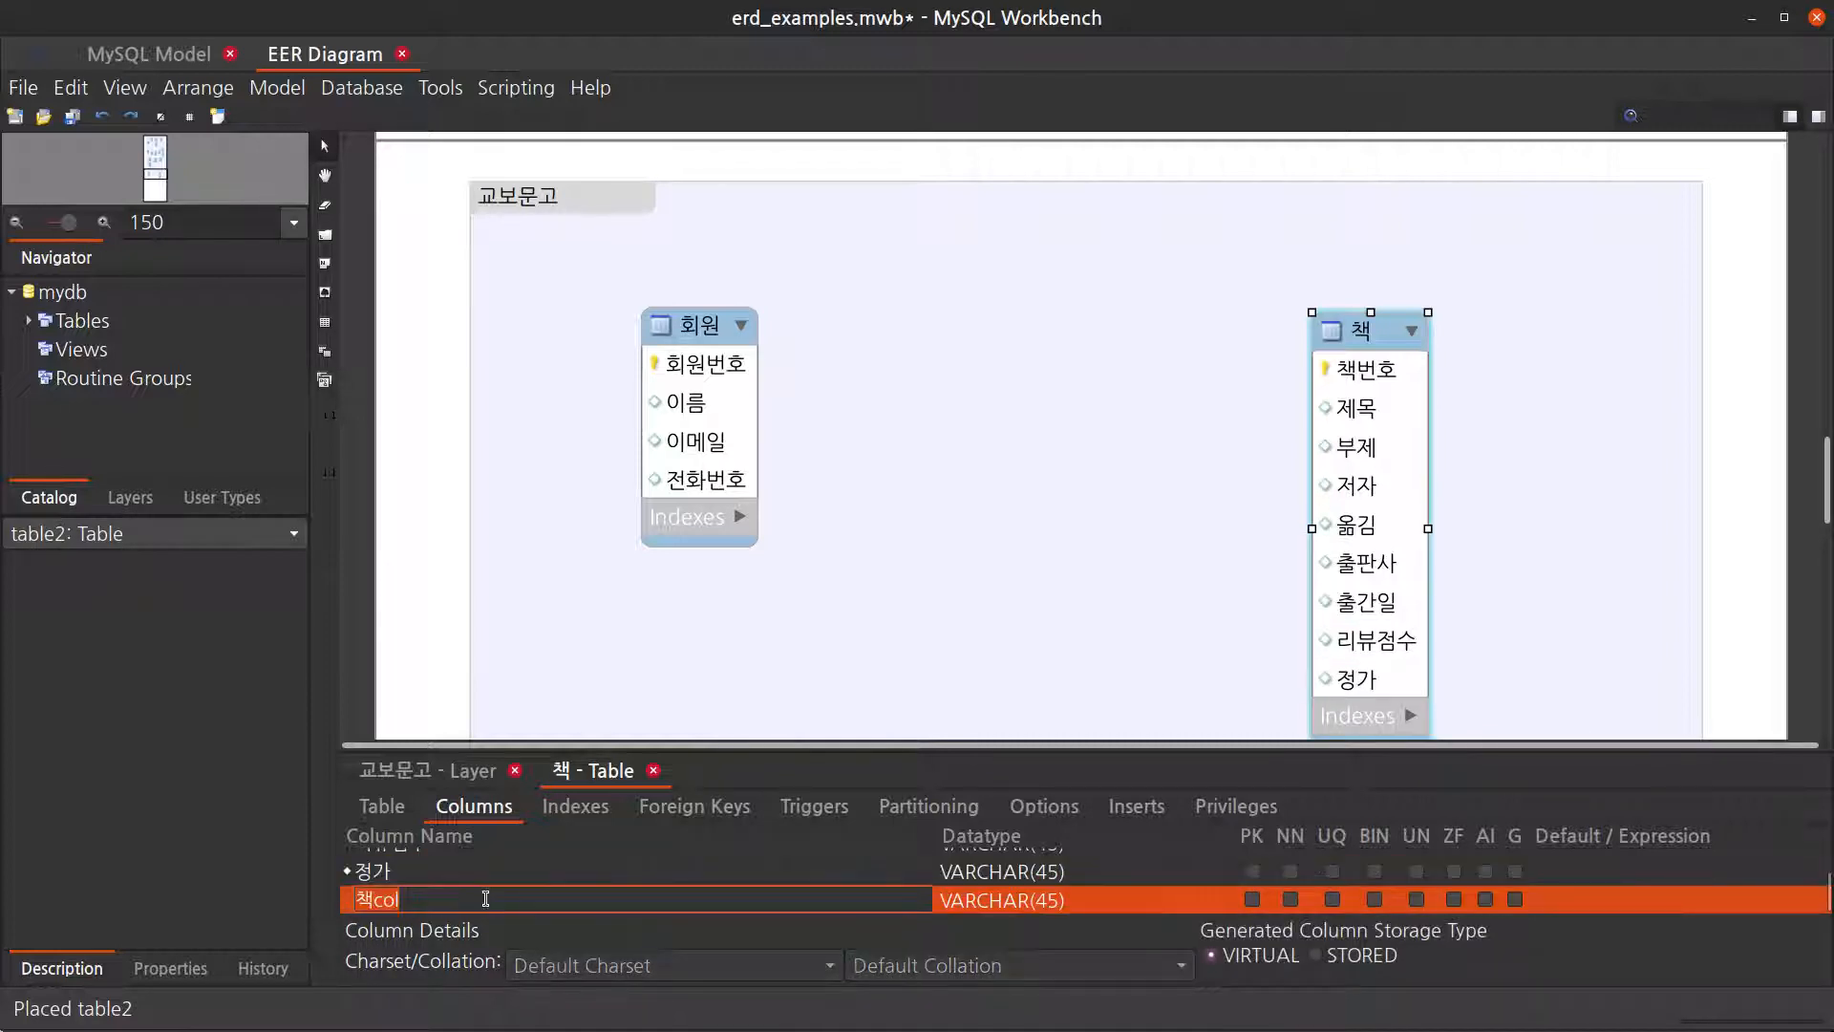
text(할인가)
key(Return)
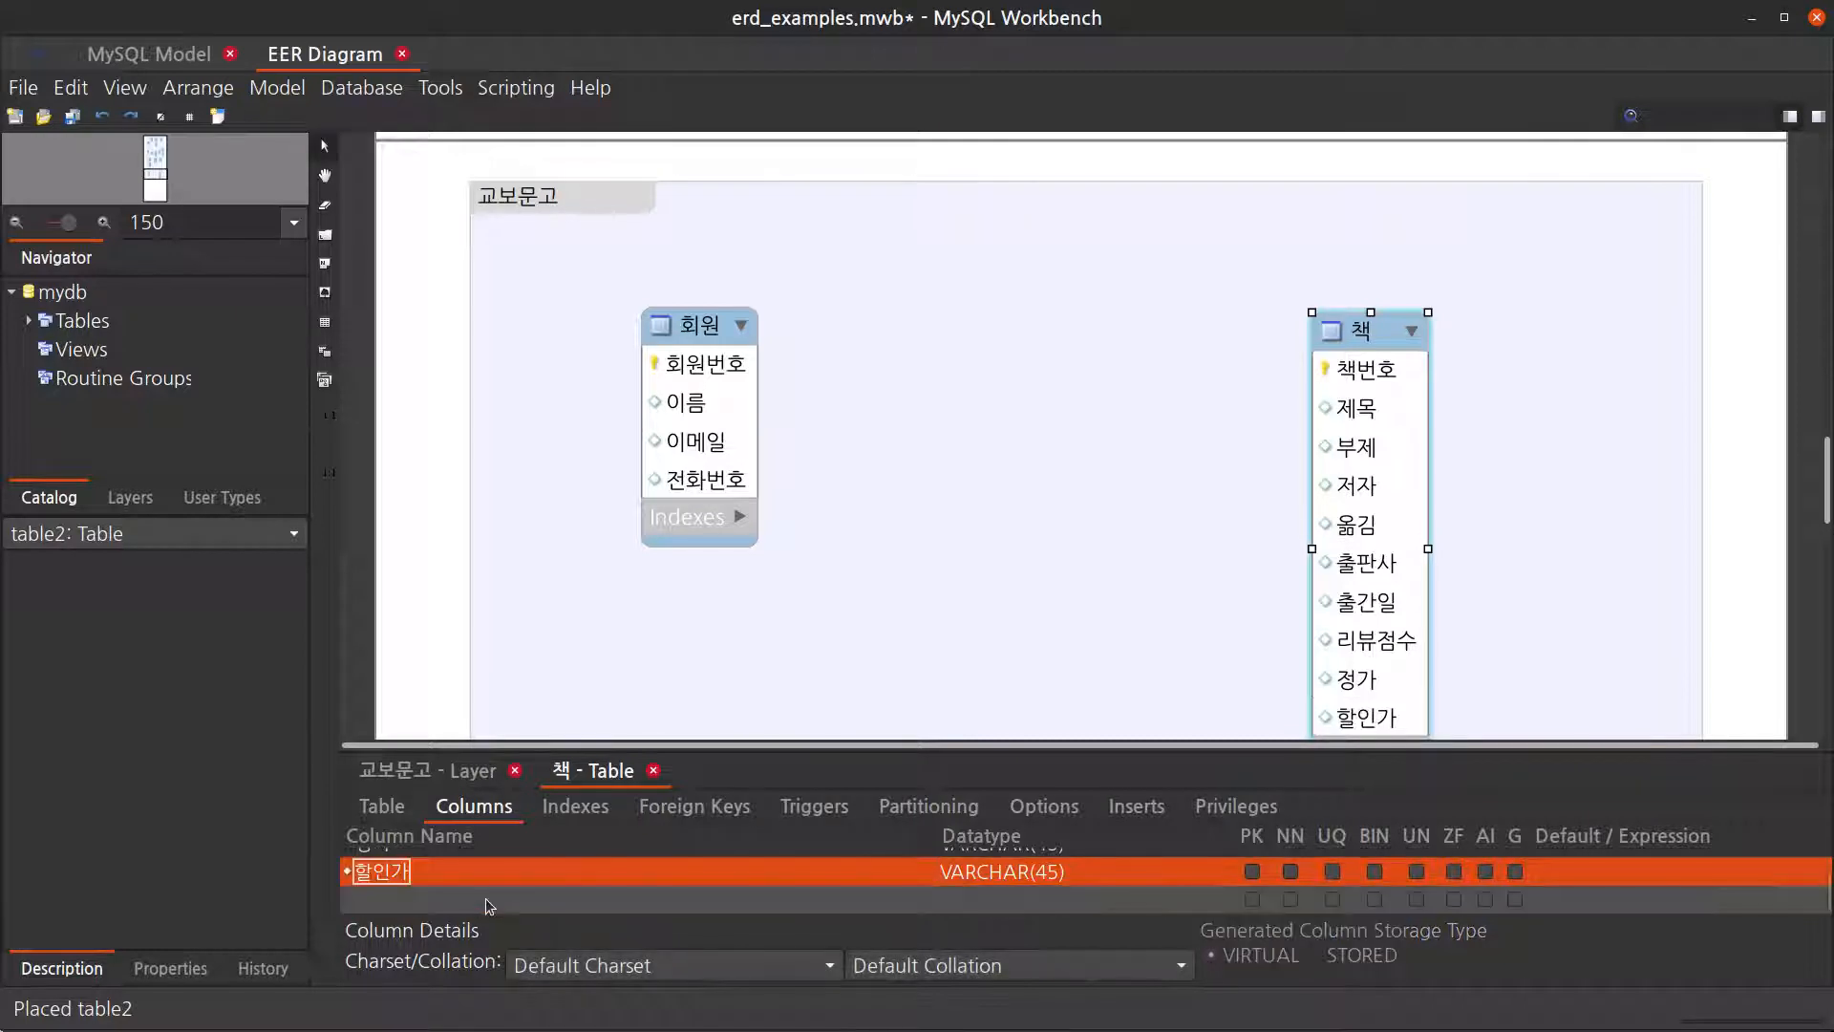
double_click(485, 898)
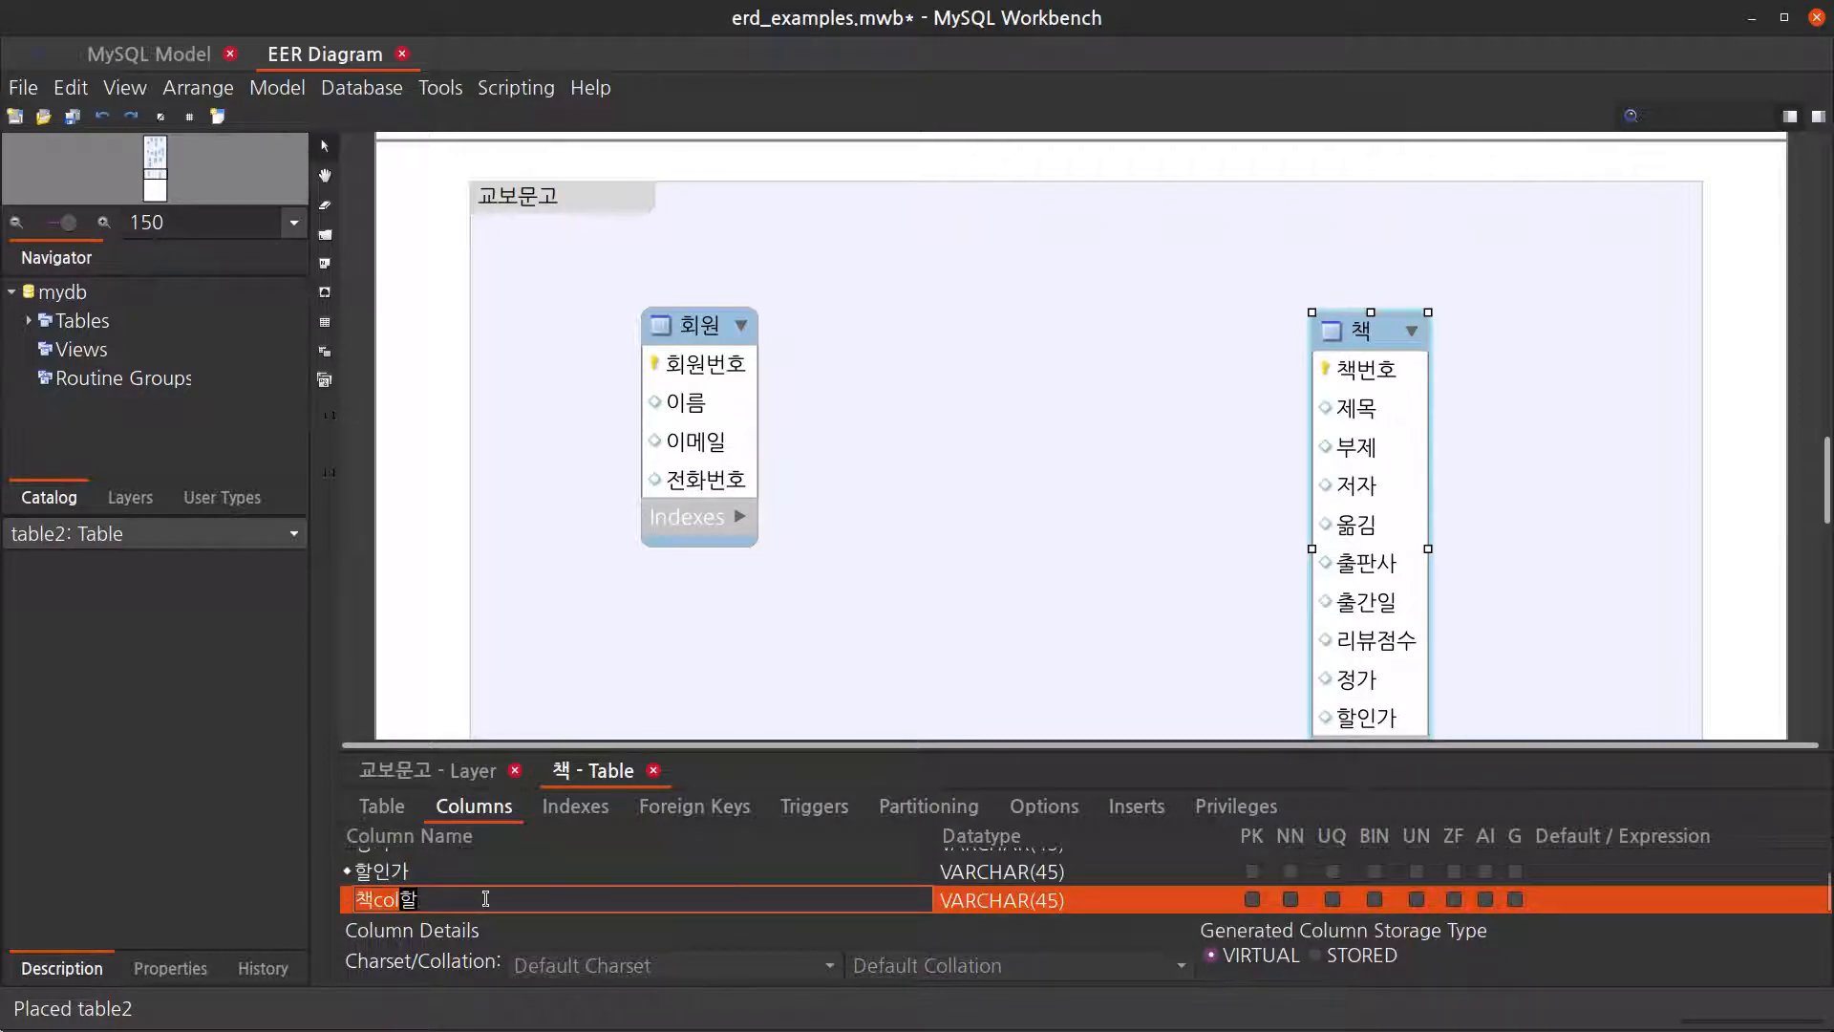
text(할인율)
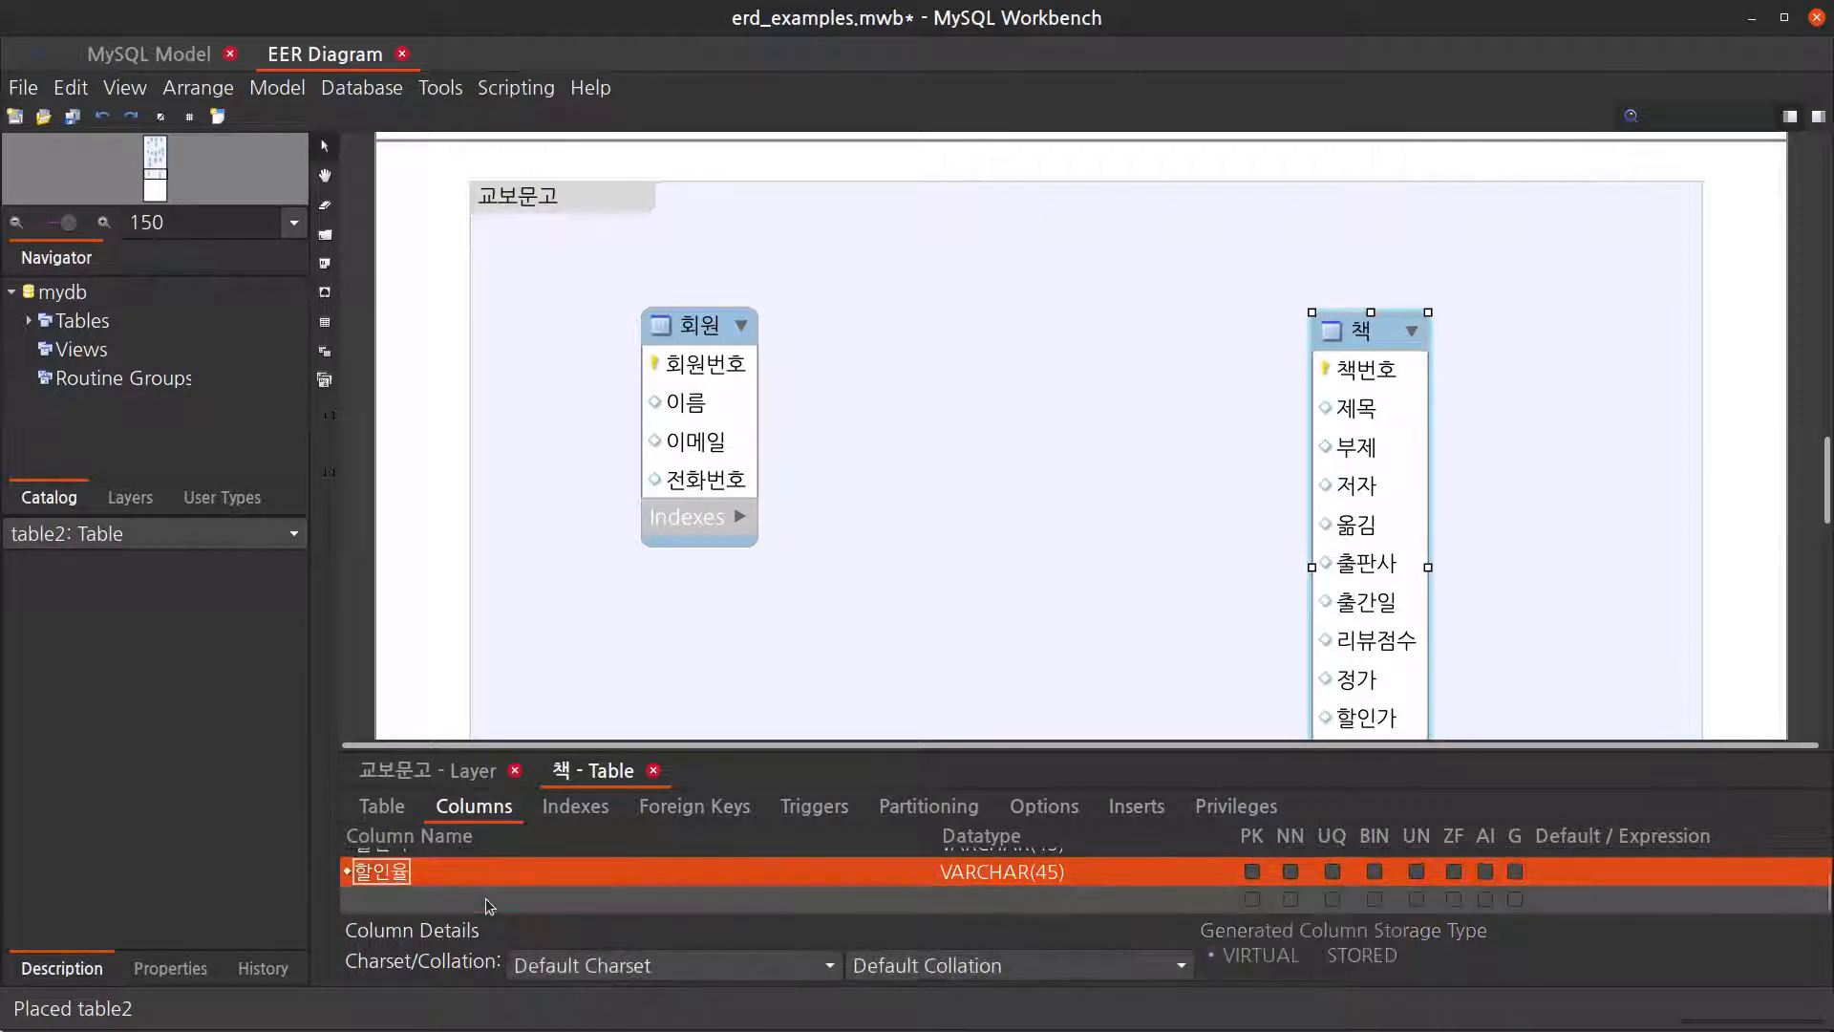
key(Return)
Step: Change the spelling of the 책 table's discount rate column to 할인률
key(End)
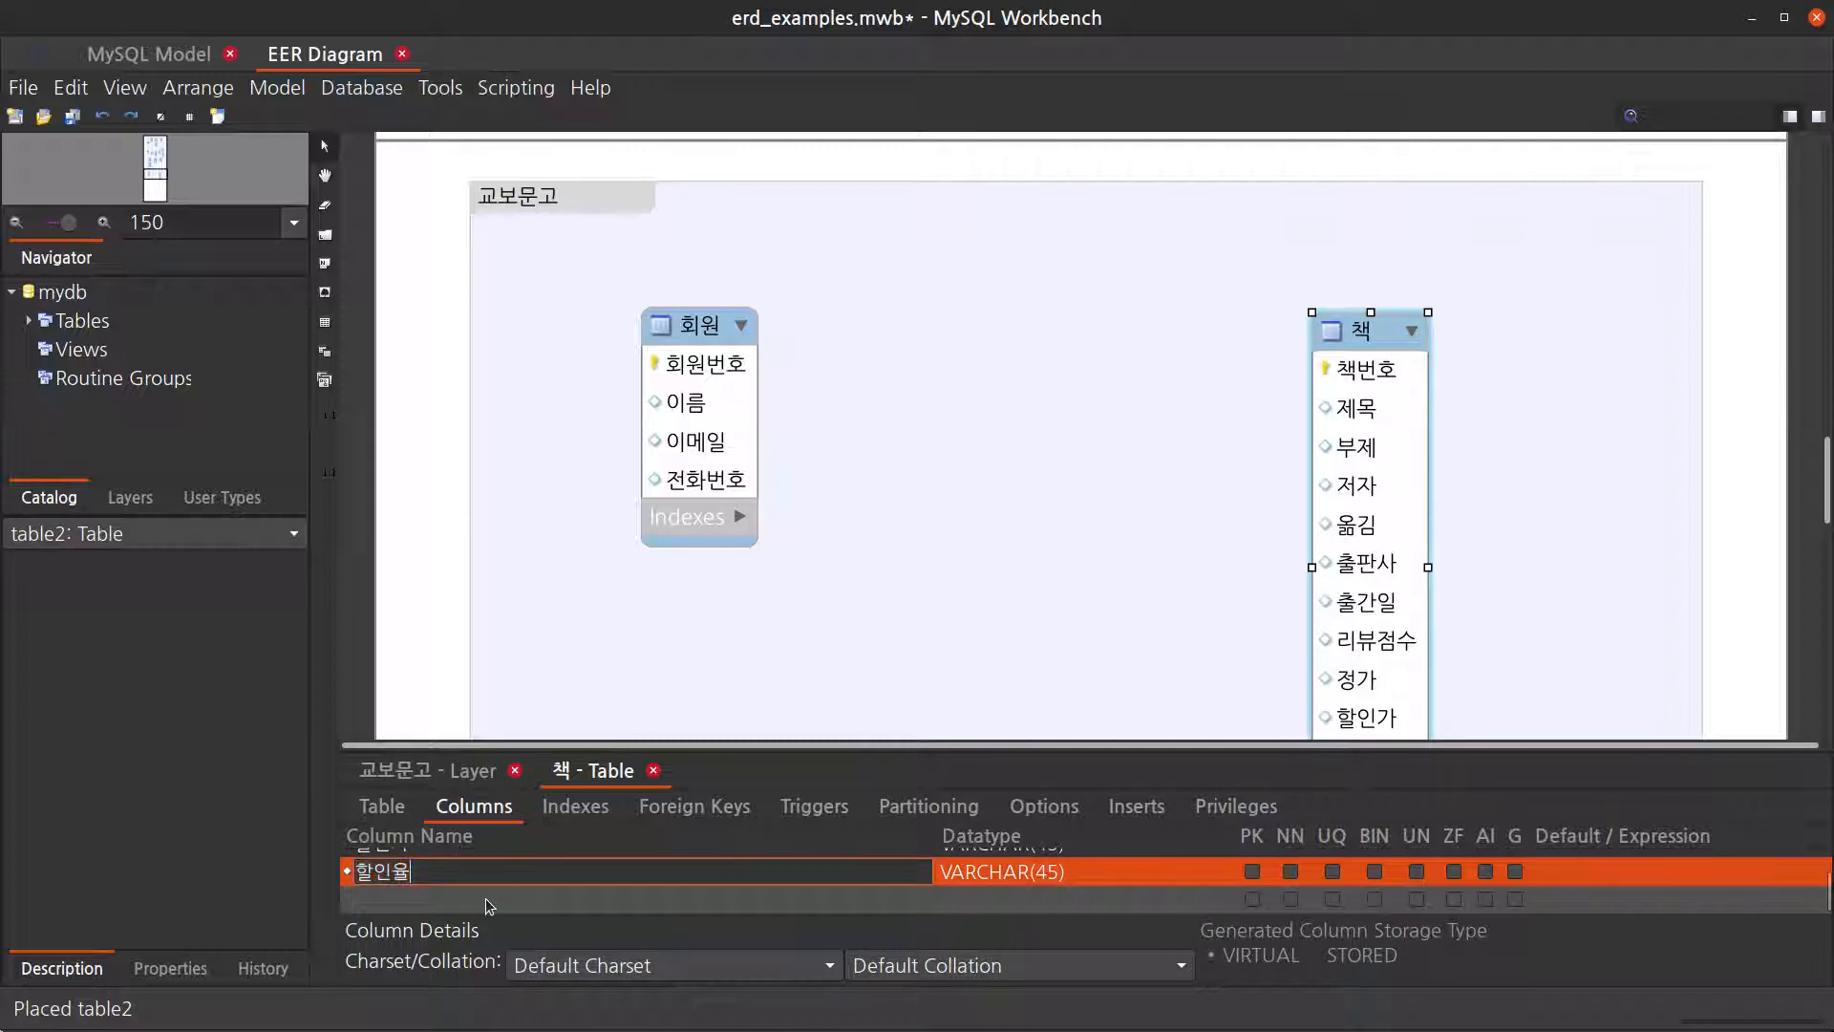
key(BackSpace)
text(률)
key(BackSpace)
key(BackSpace)
key(BackSpace)
text(율)
key(BackSpace)
key(BackSpace)
key(BackSpace)
text(률)
key(Return)
Step: Restore the discount rate column's name in the 책 table to 할인율
click(577, 872)
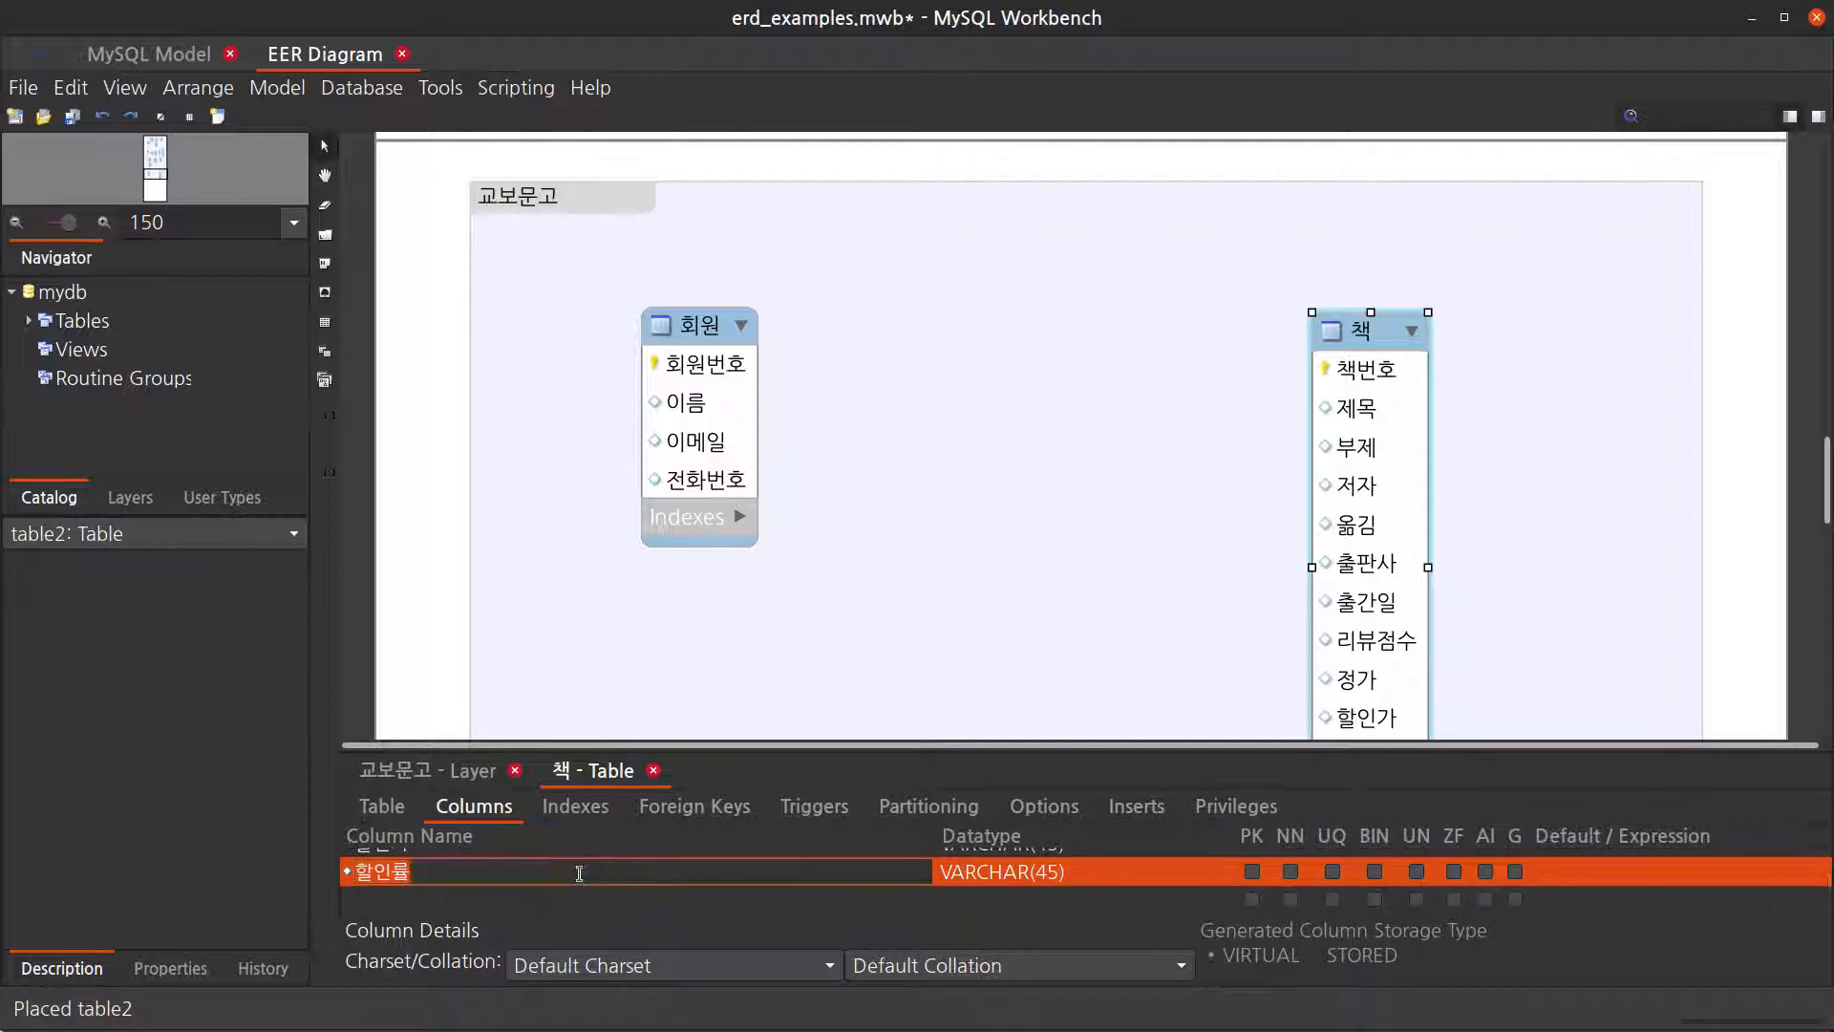
key(BackSpace)
key(BackSpace)
key(BackSpace)
text(율)
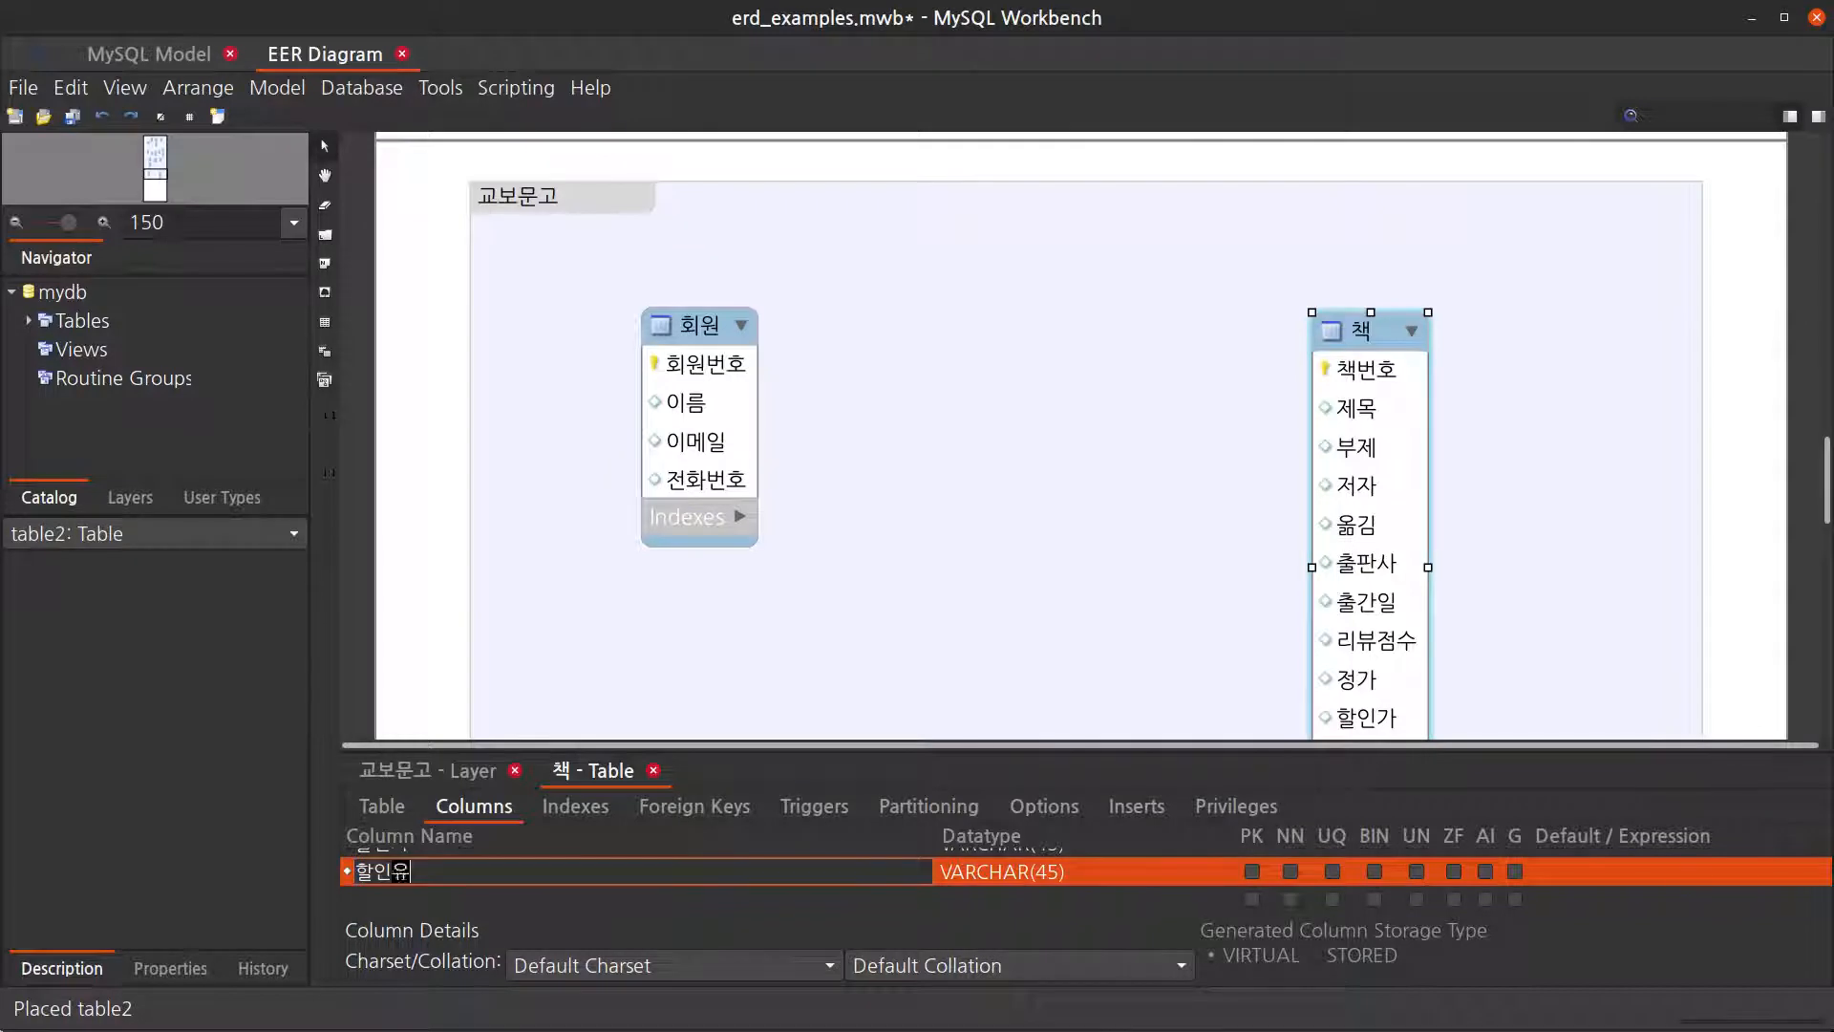
key(Return)
key(Down)
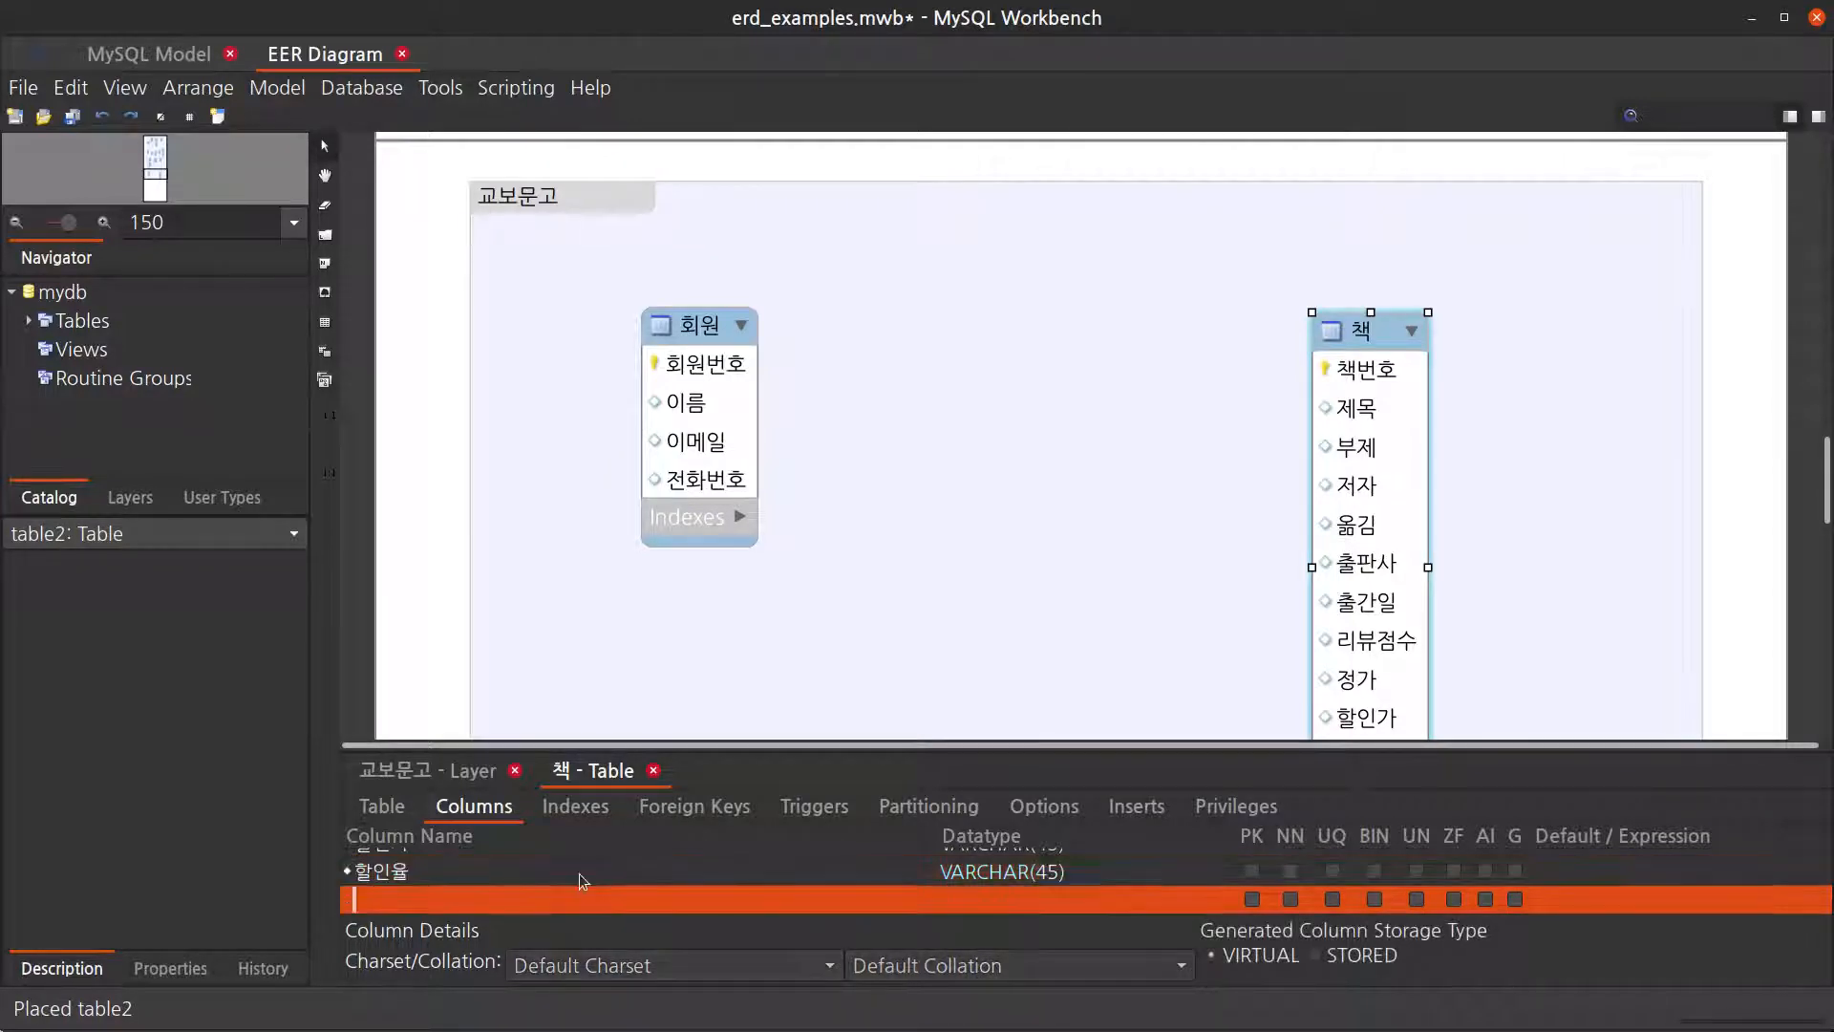
key(Return)
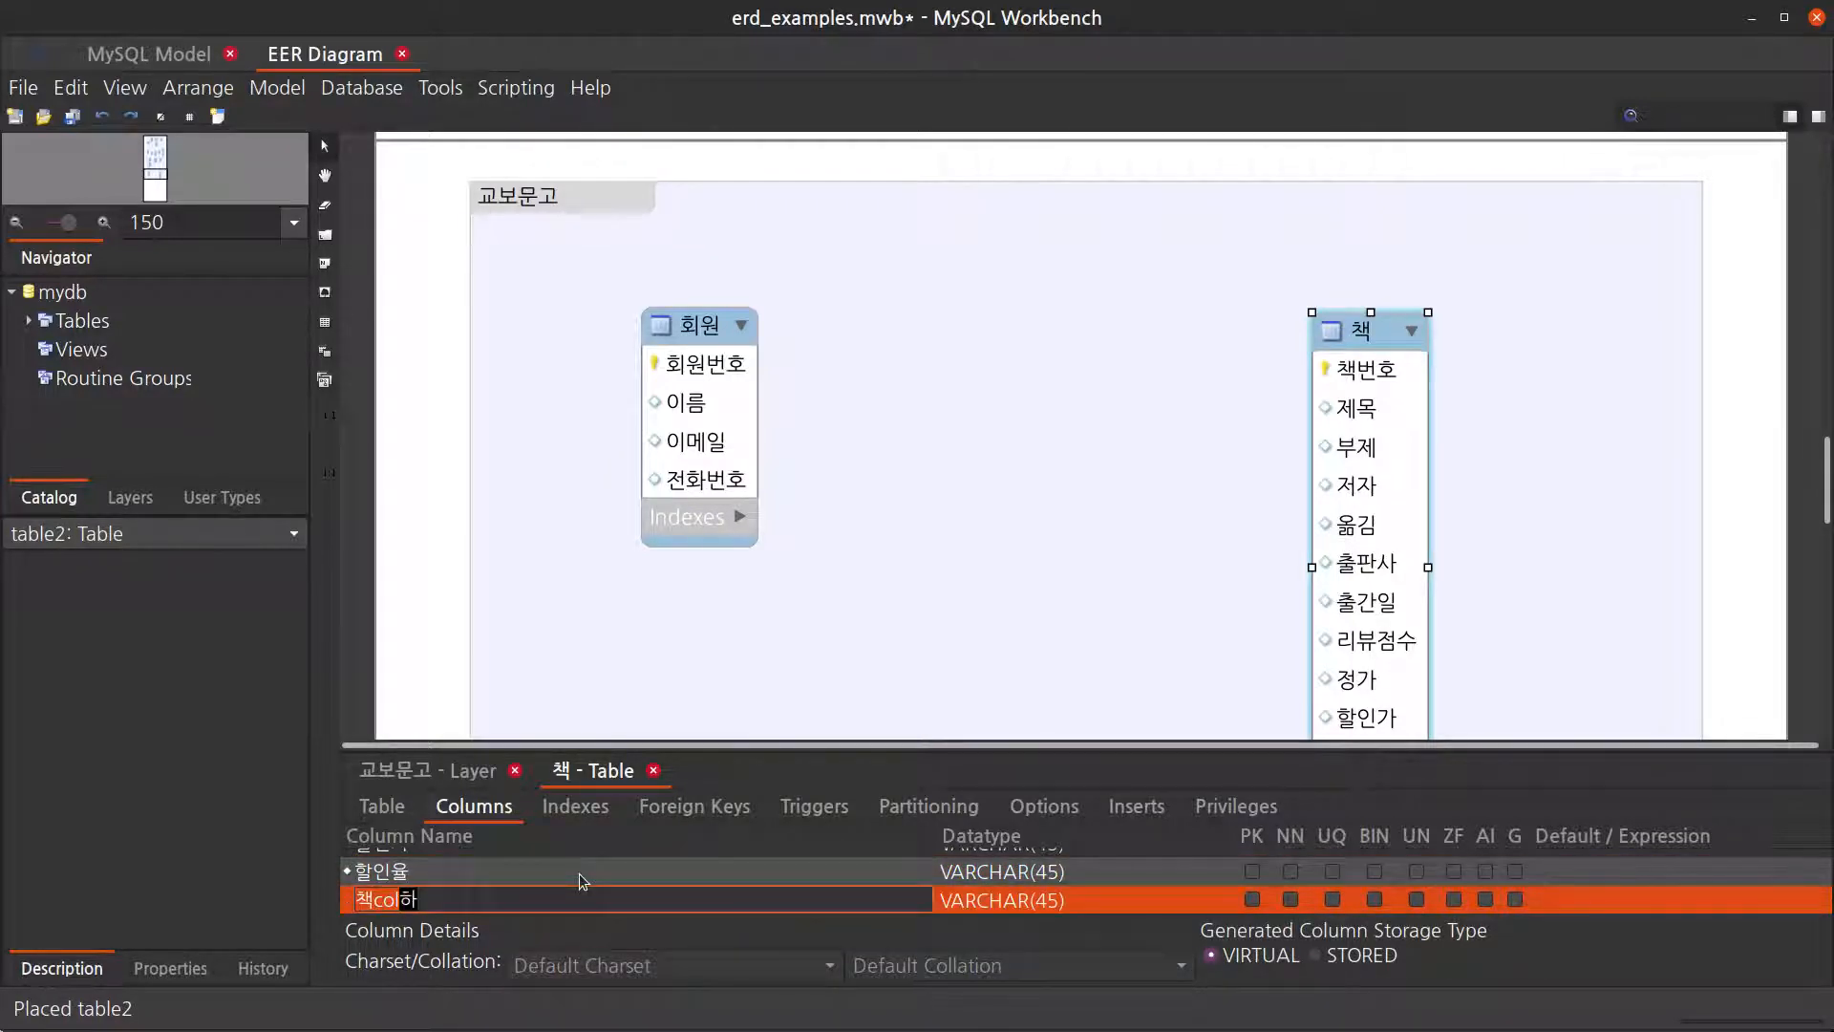
text(할인)
key(alt+Tab)
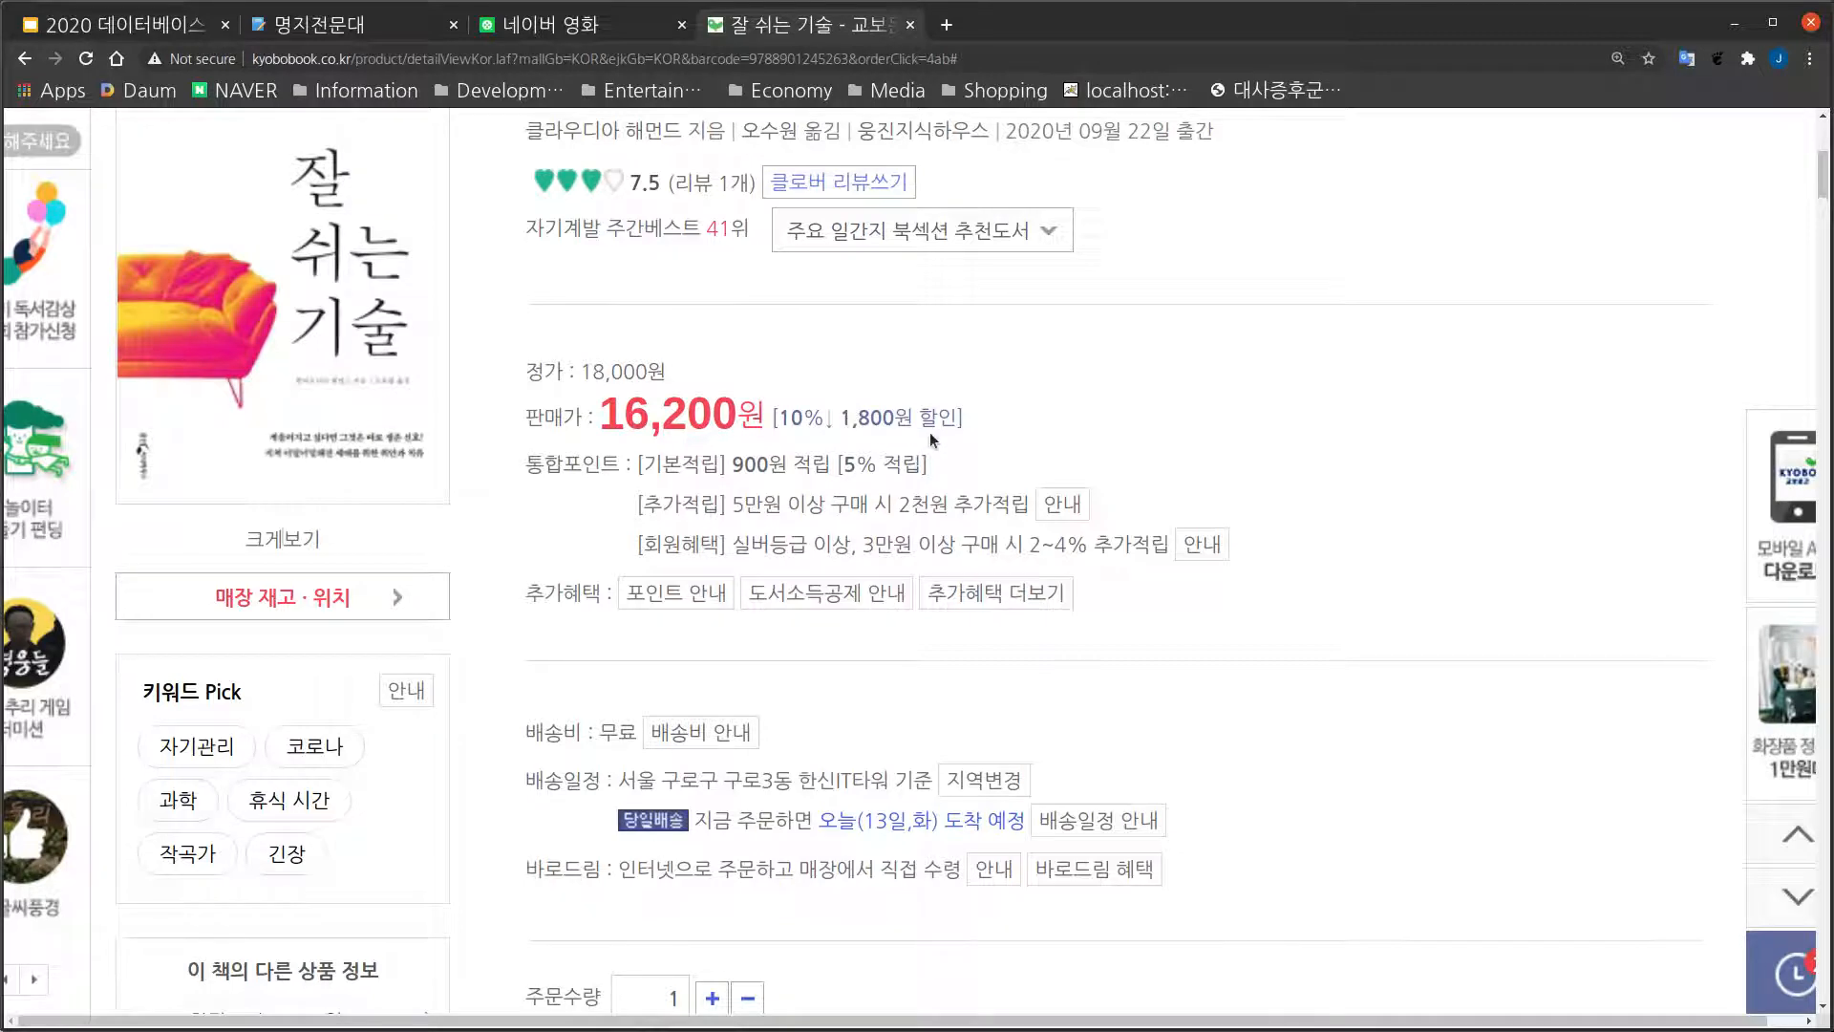
key(alt+Tab)
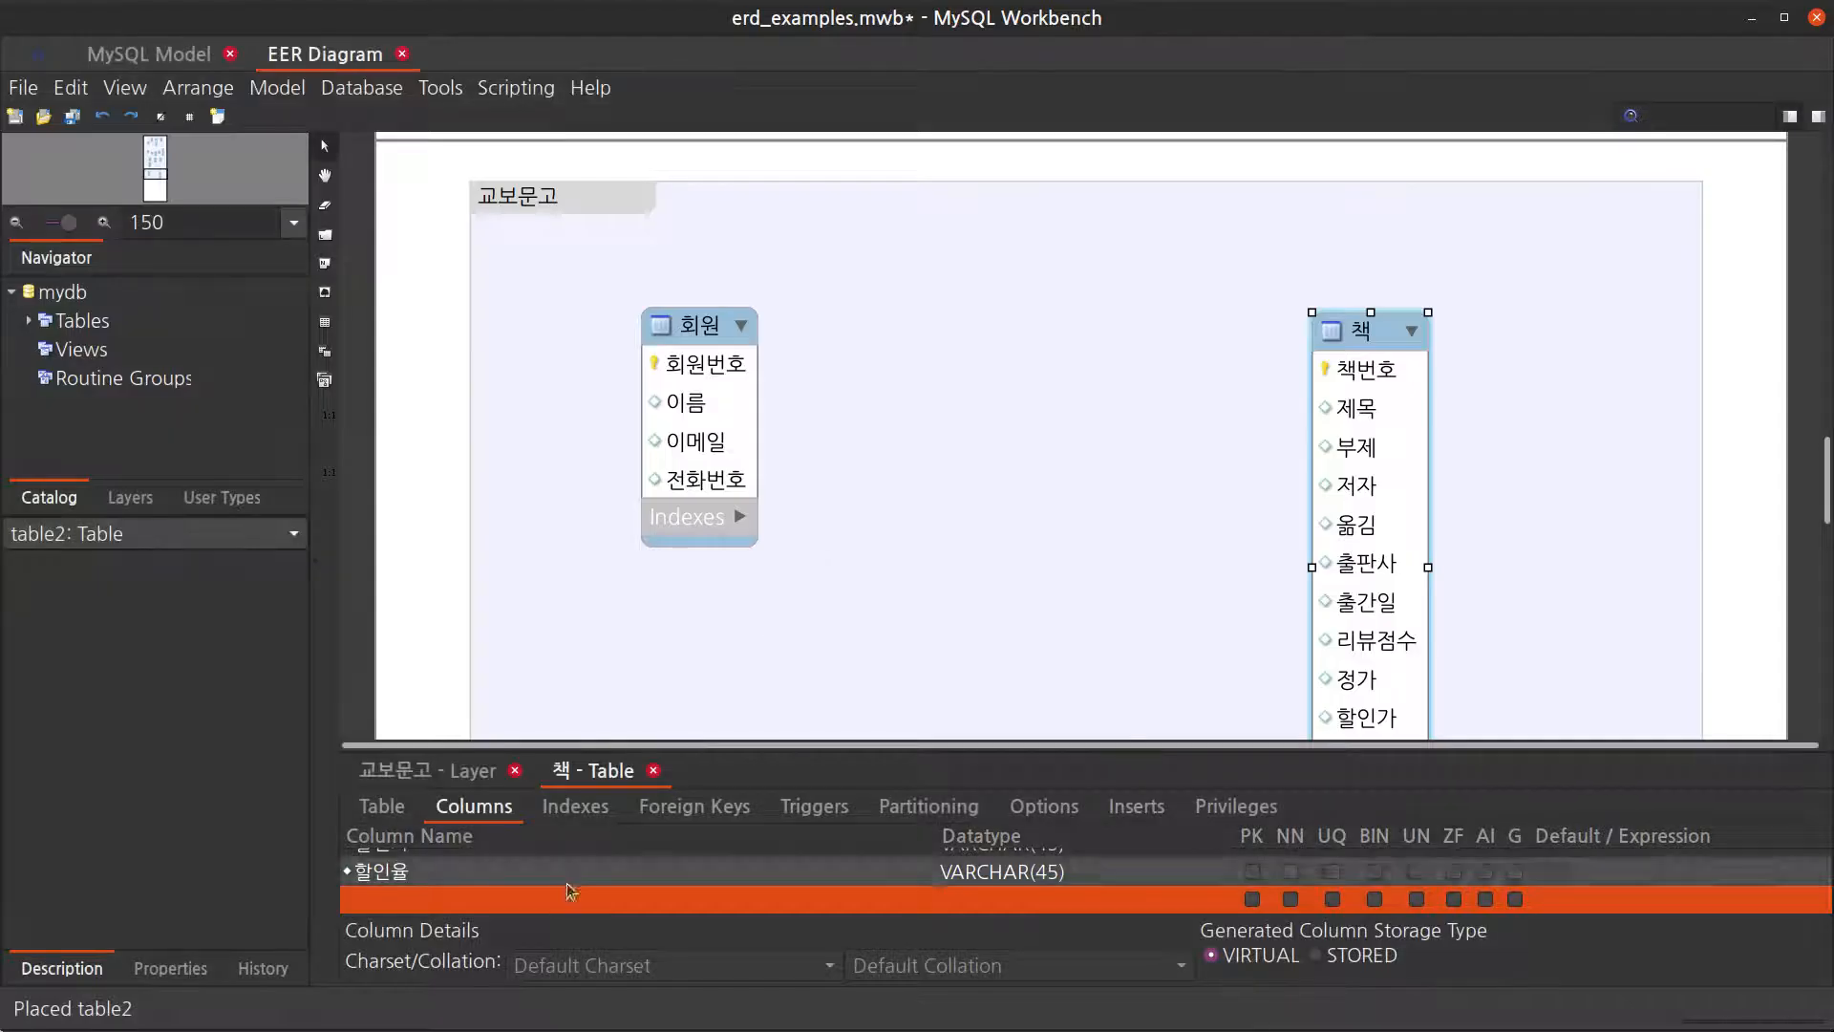
Step: Add a VARCHAR(45) column named 할인가 after 할인율 in the 책 table
click(533, 900)
click(532, 900)
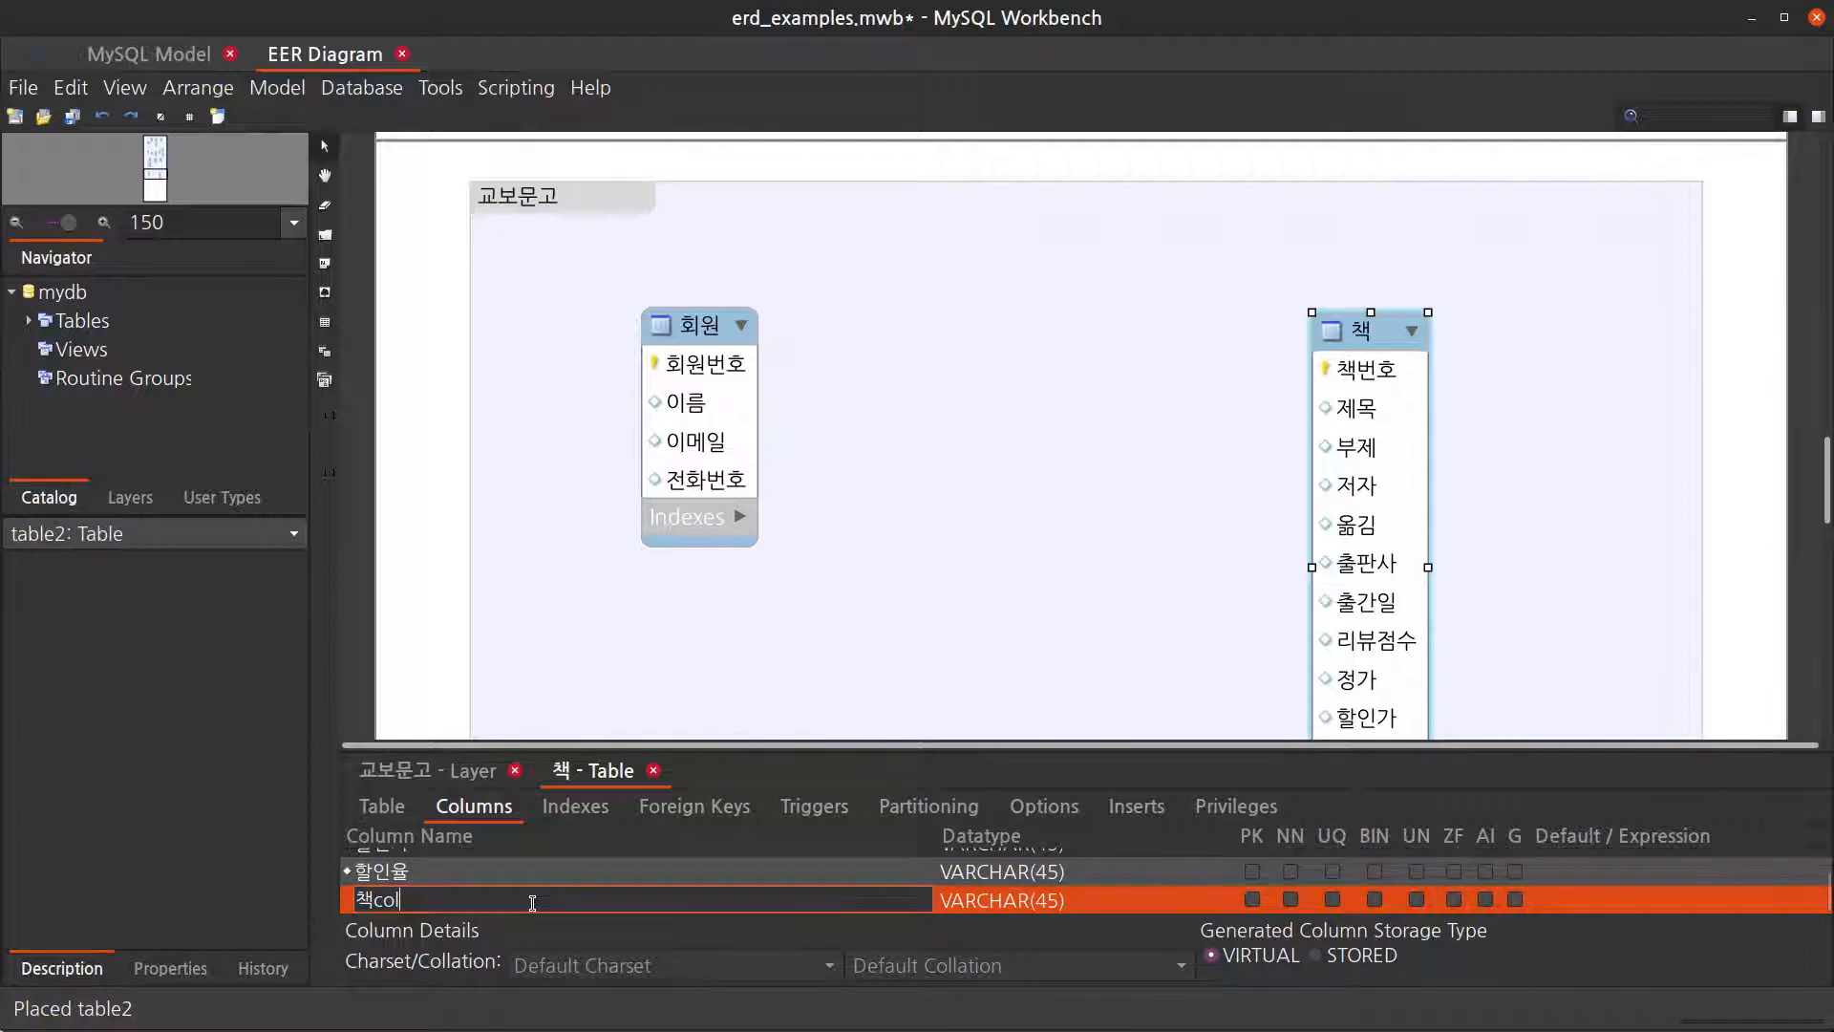
key(BackSpace)
key(BackSpace)
key(BackSpace)
key(BackSpace)
text(할인)
text(ㄱ)
text(ㅏ)
key(Return)
Step: Rename the 할인가 column between 정가 and 할인율 in the 책 table to 판매가
scroll(1184, 421, down, 1)
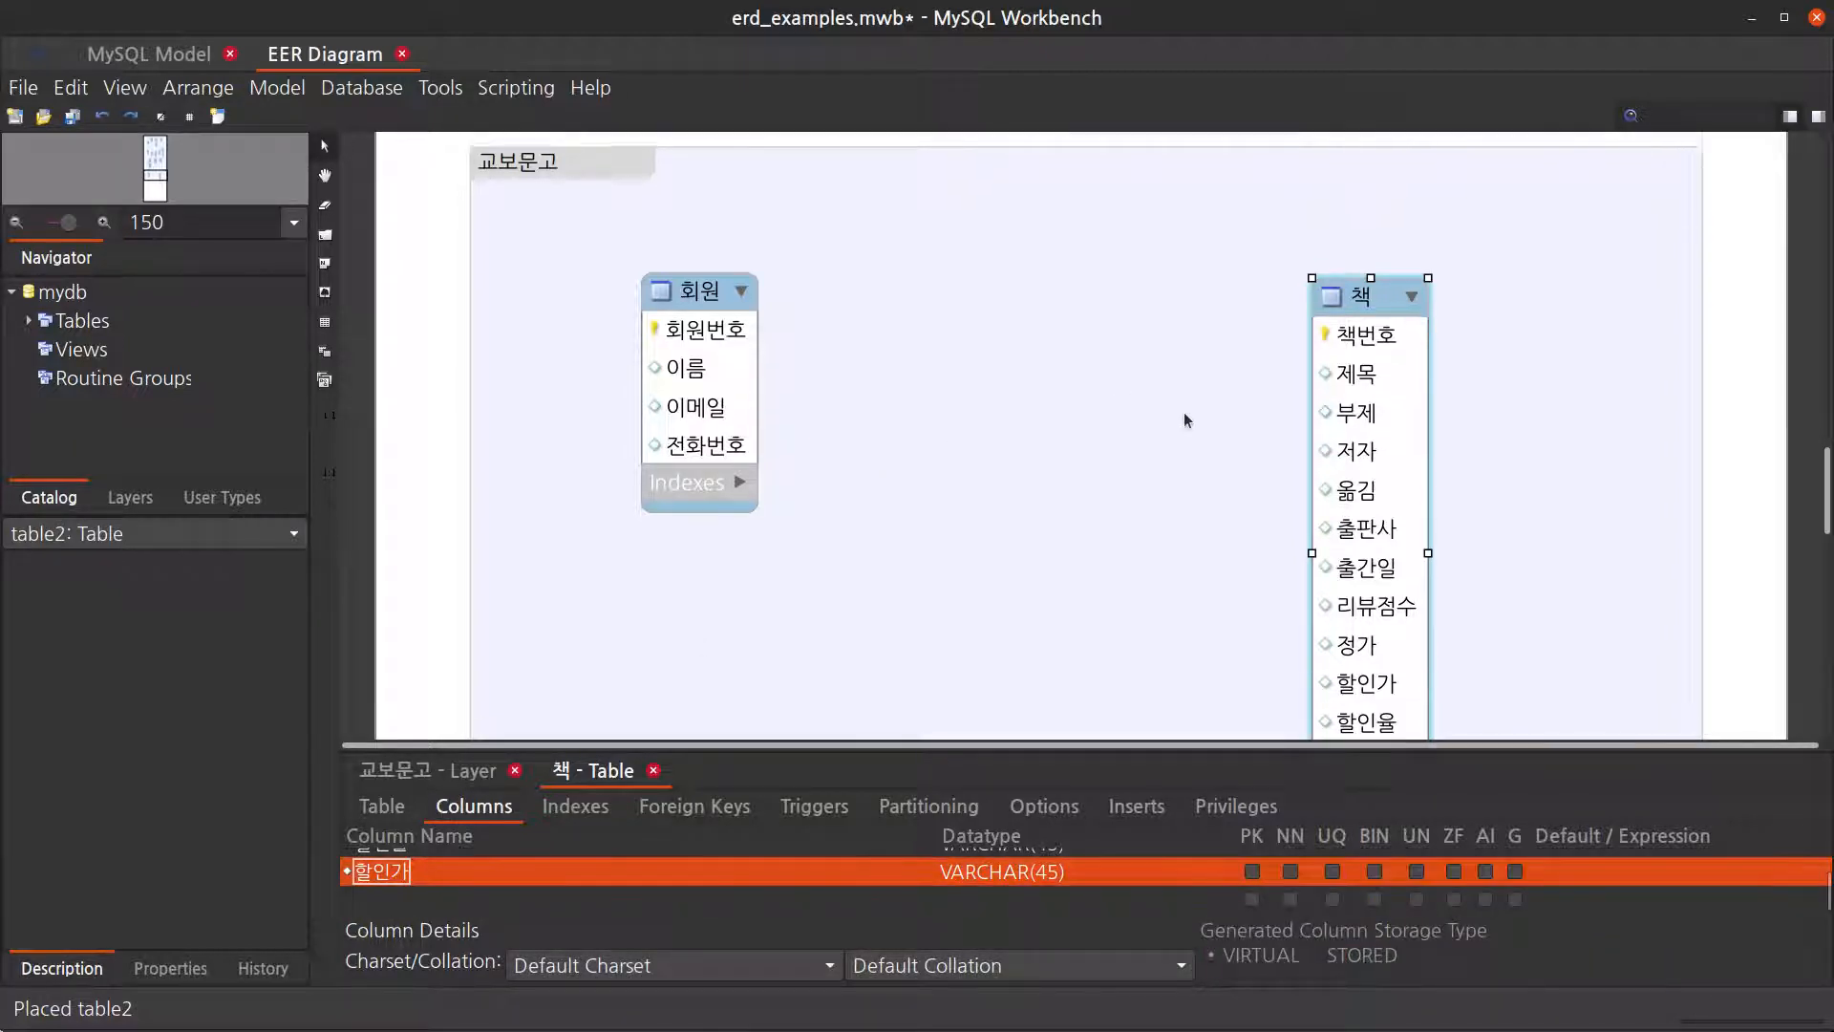
scroll(1185, 417, down, 4)
scroll(1185, 416, up, 2)
scroll(1185, 417, down, 2)
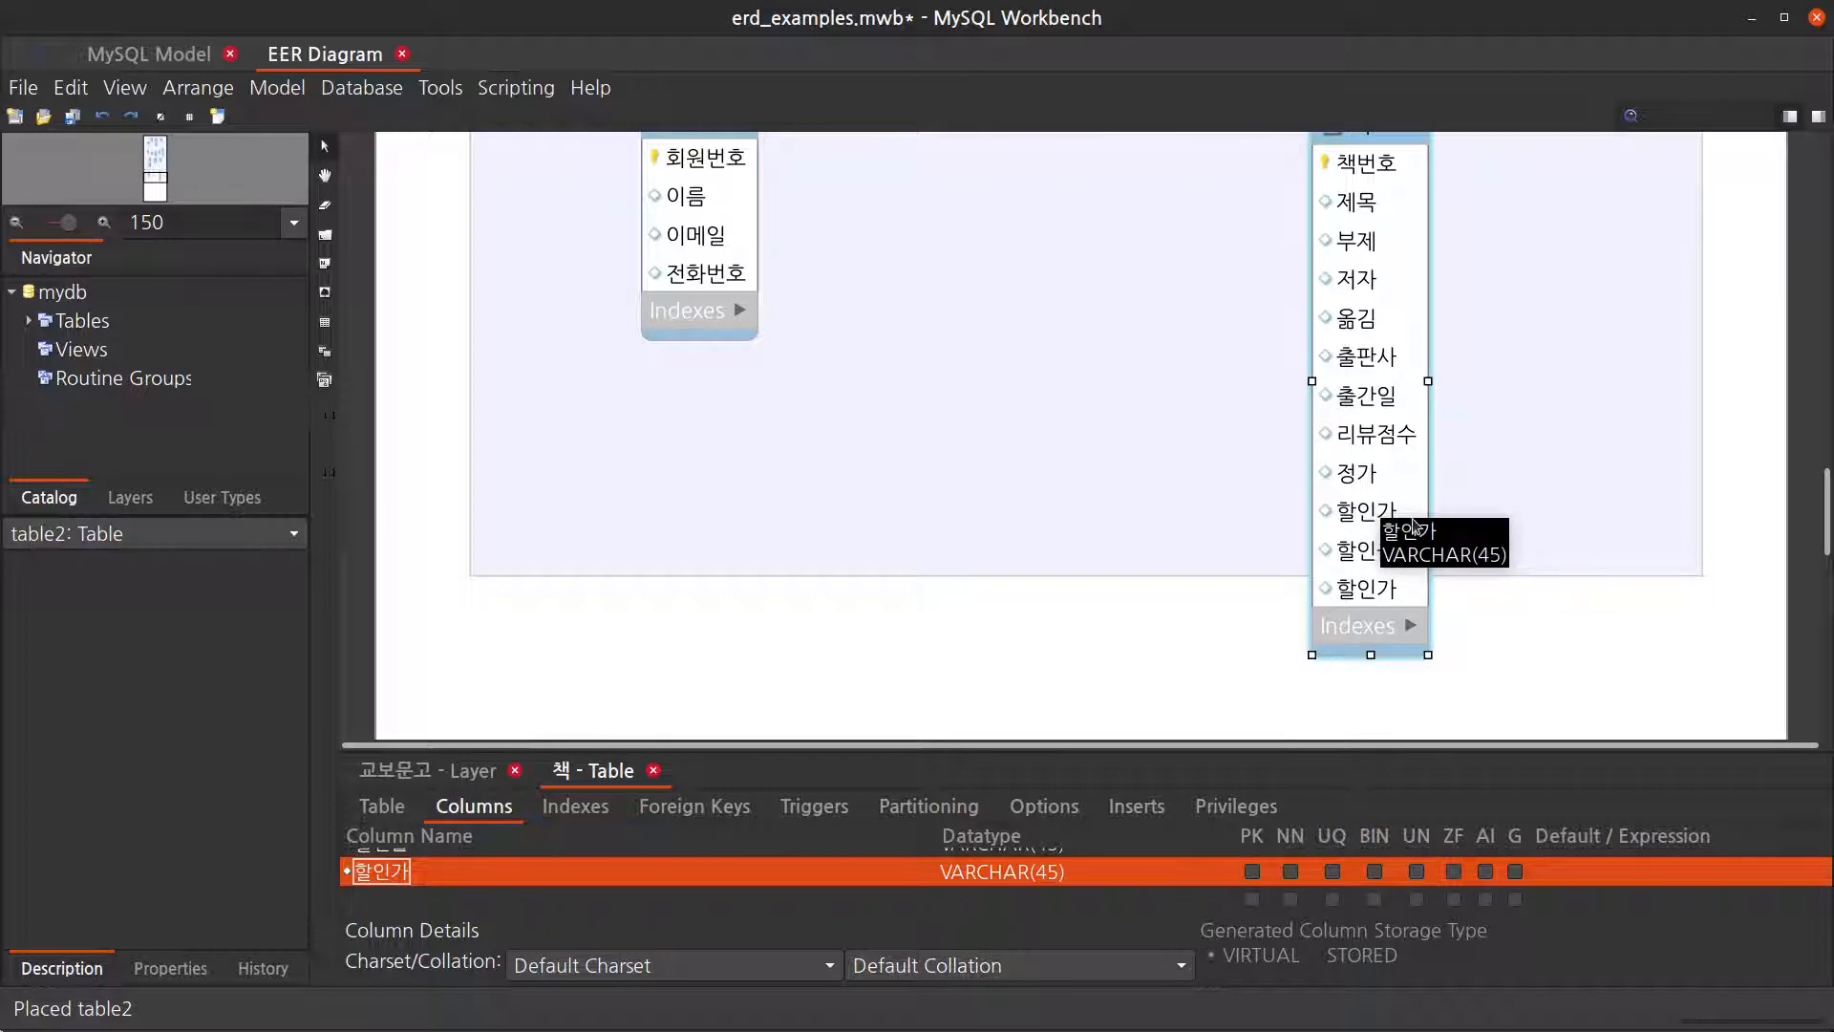
scroll(466, 877, up, 4)
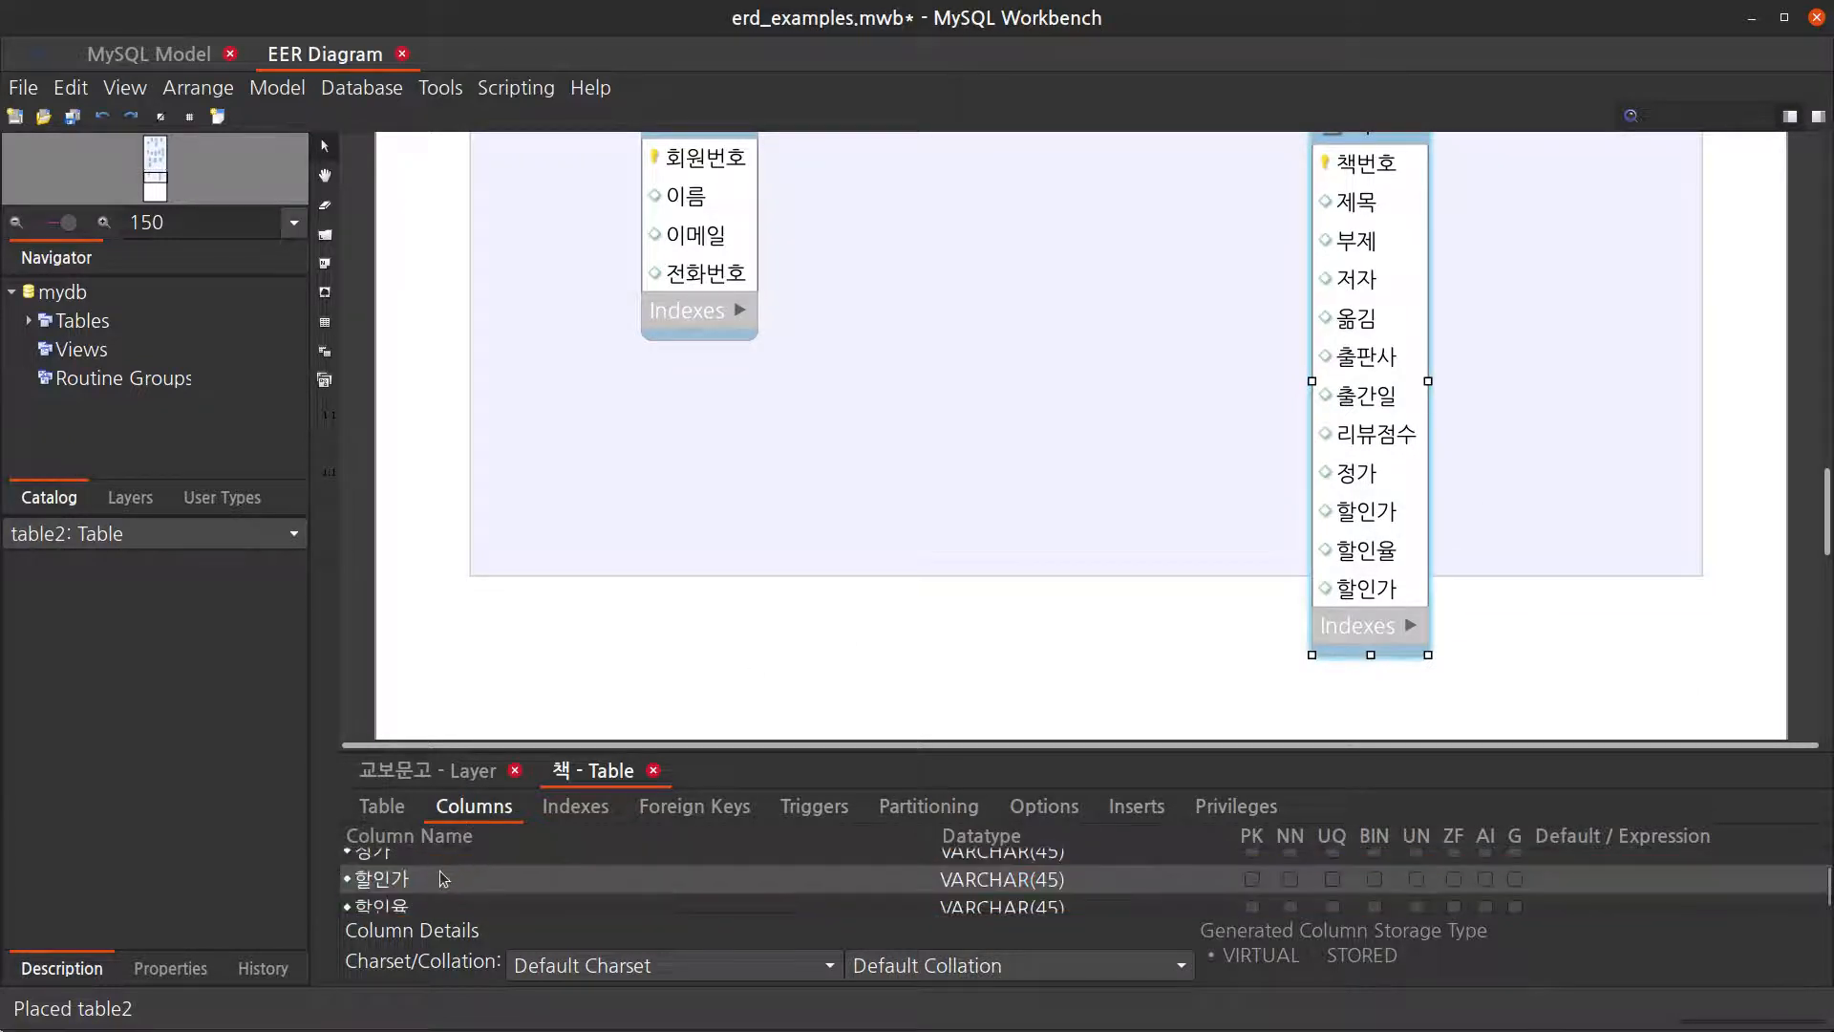
double_click(438, 877)
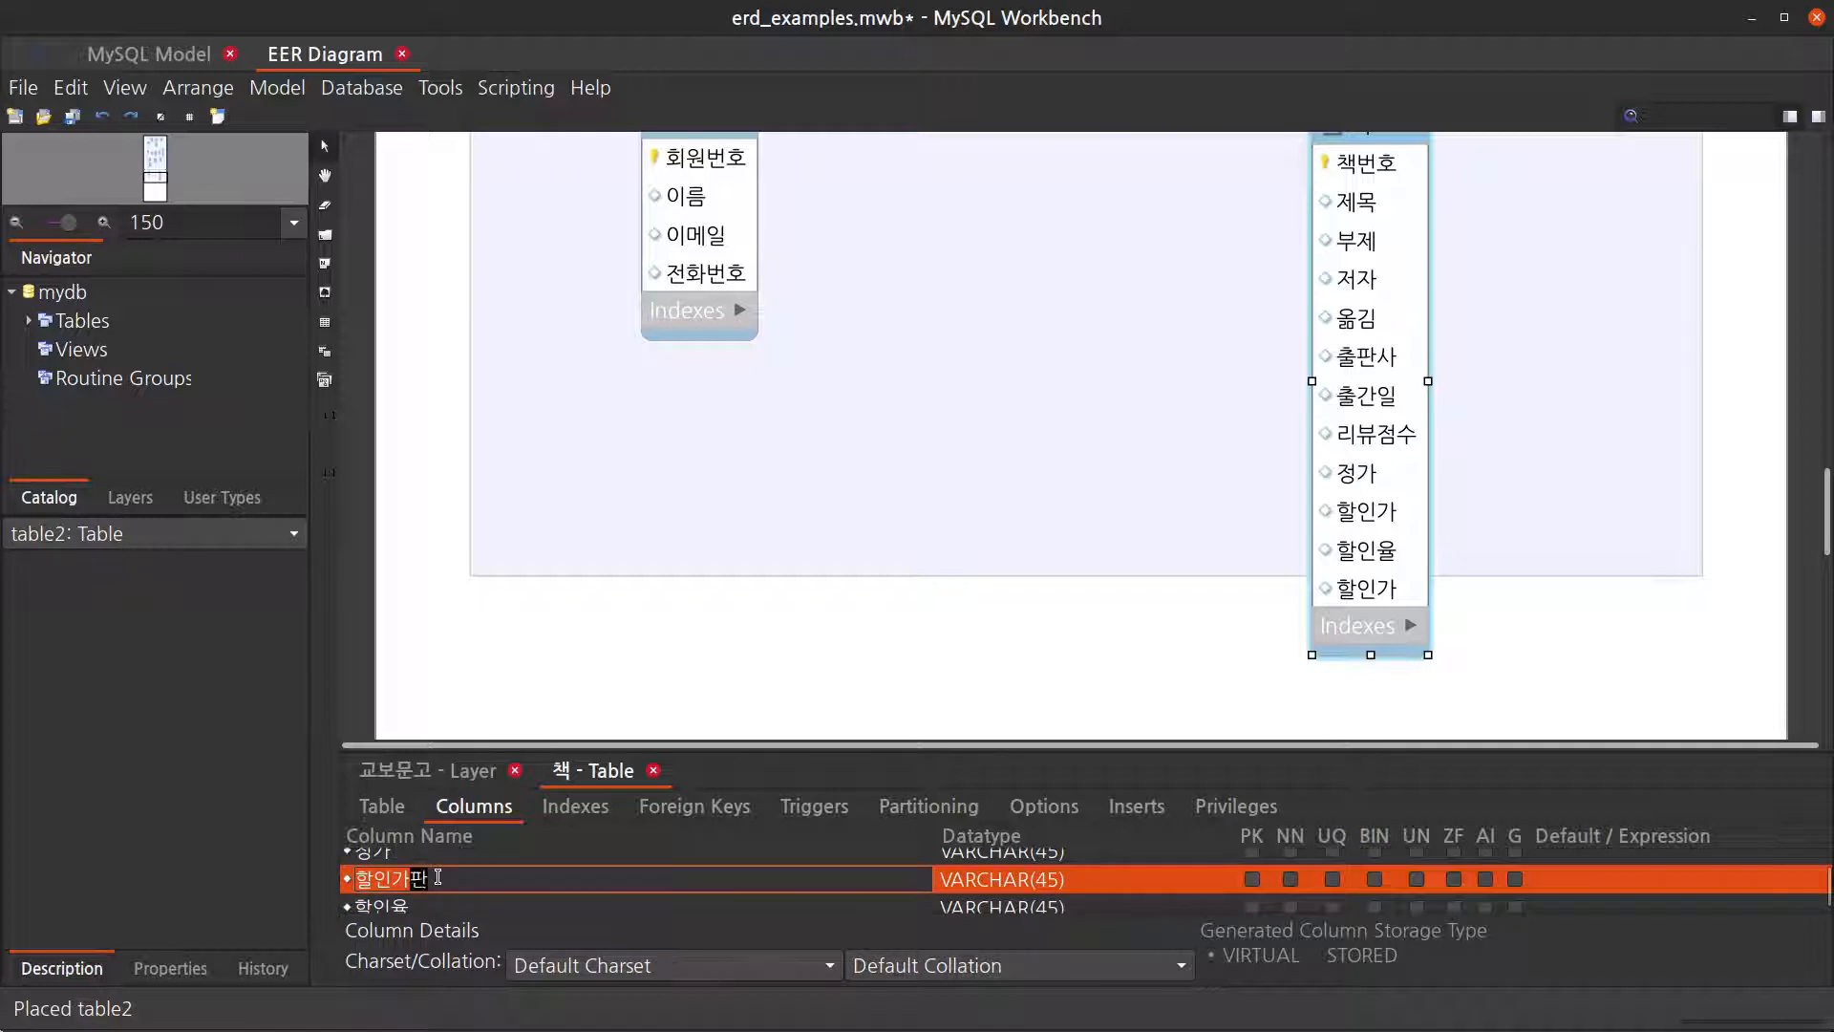
text(판매가)
key(Return)
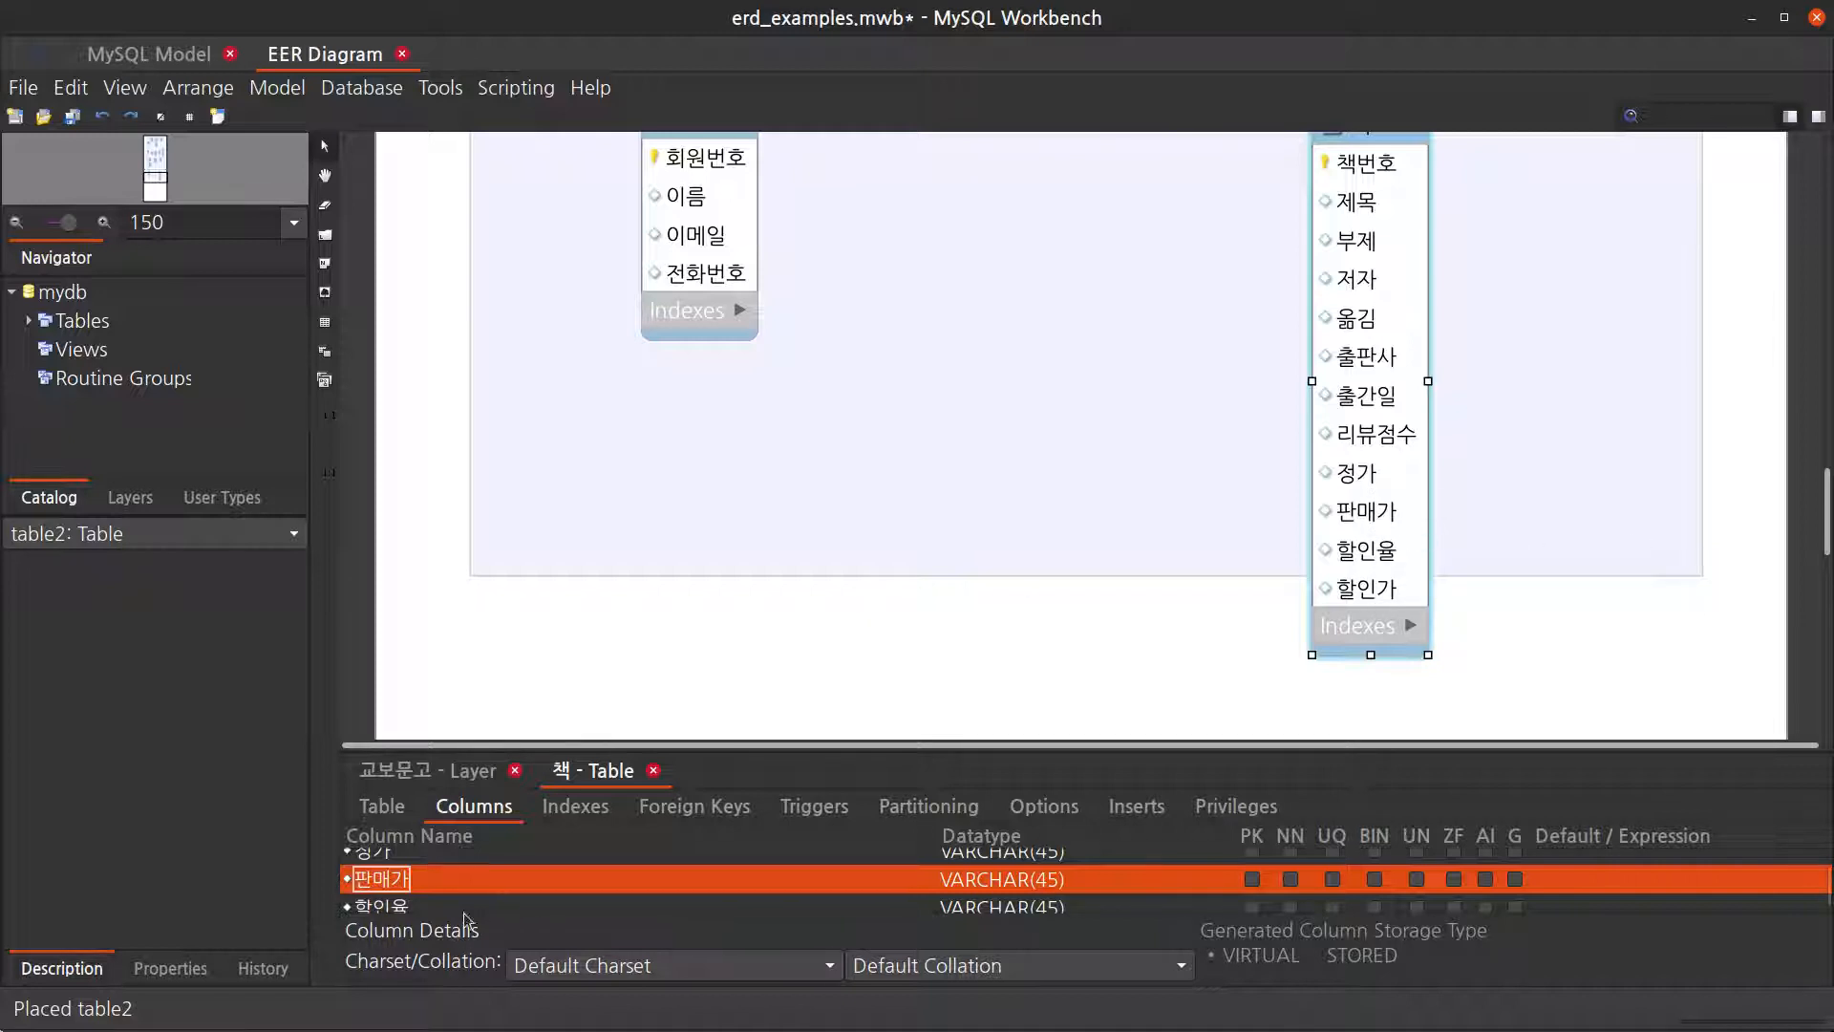
Step: Rename the last column of the 책 table to 할인폭
scroll(459, 869, down, 2)
click(460, 869)
click(451, 869)
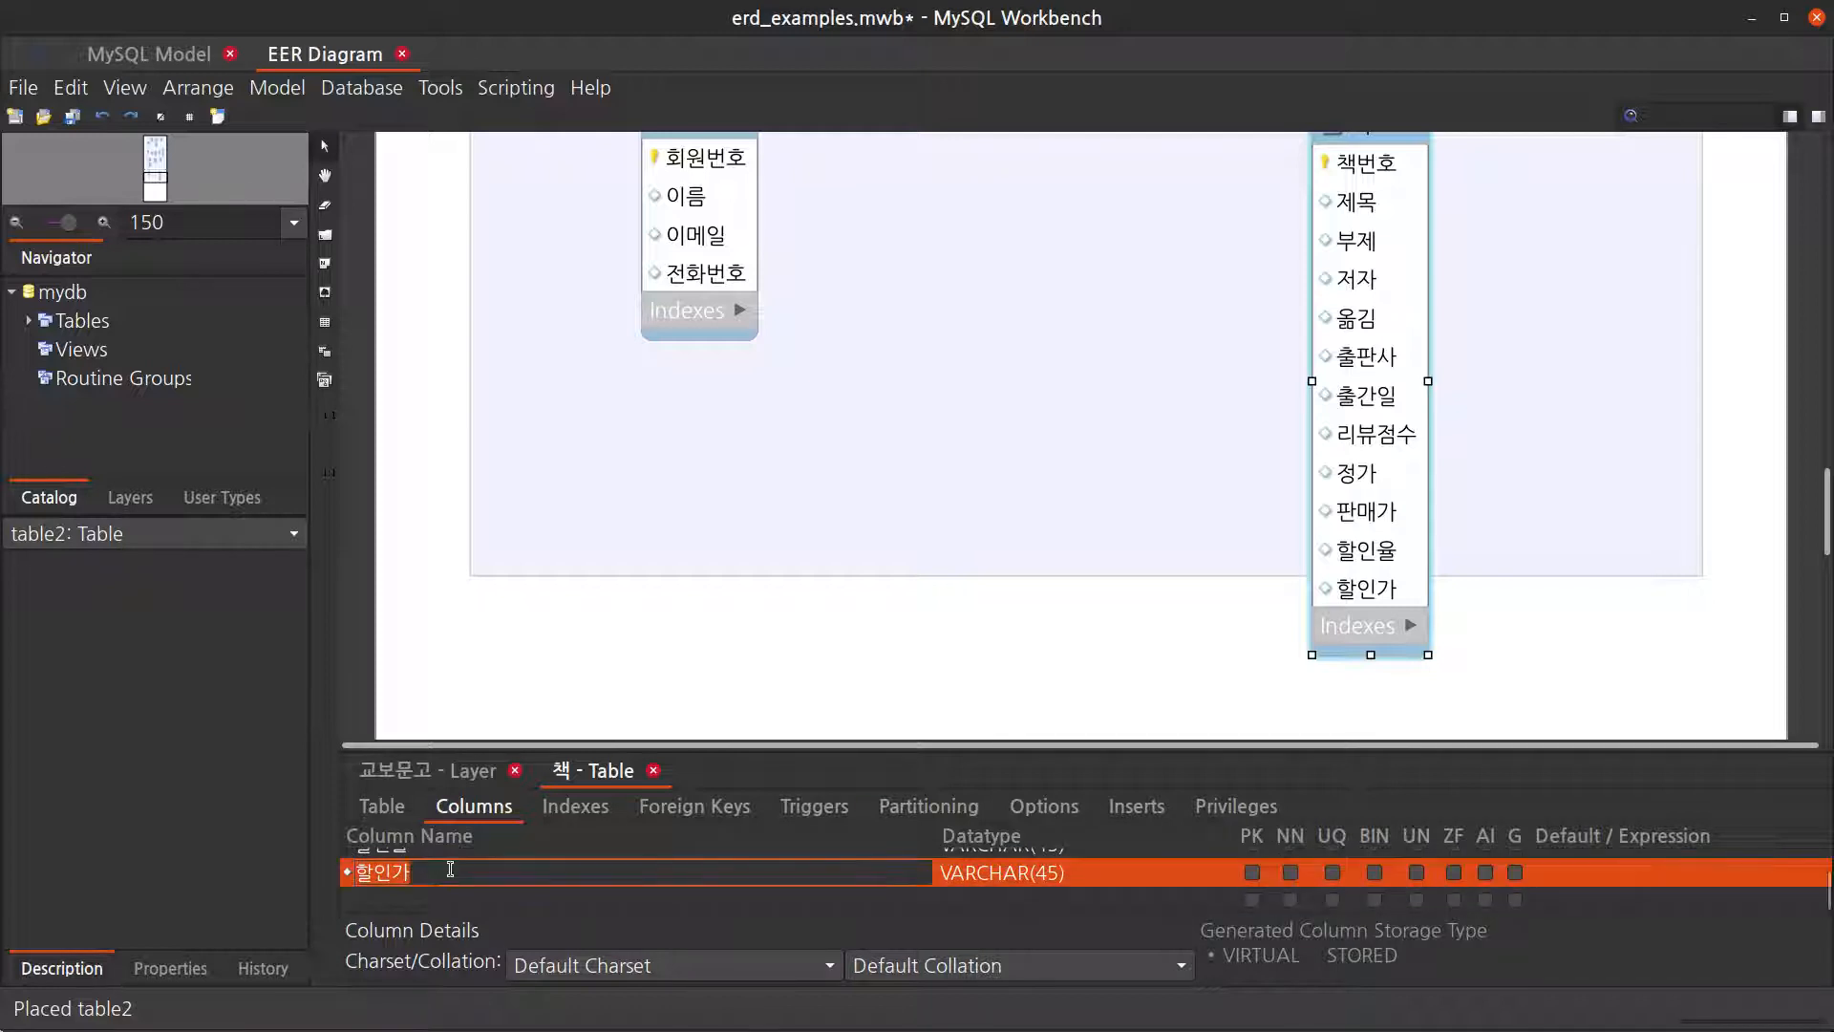
key(Delete)
key(Delete)
key(Delete)
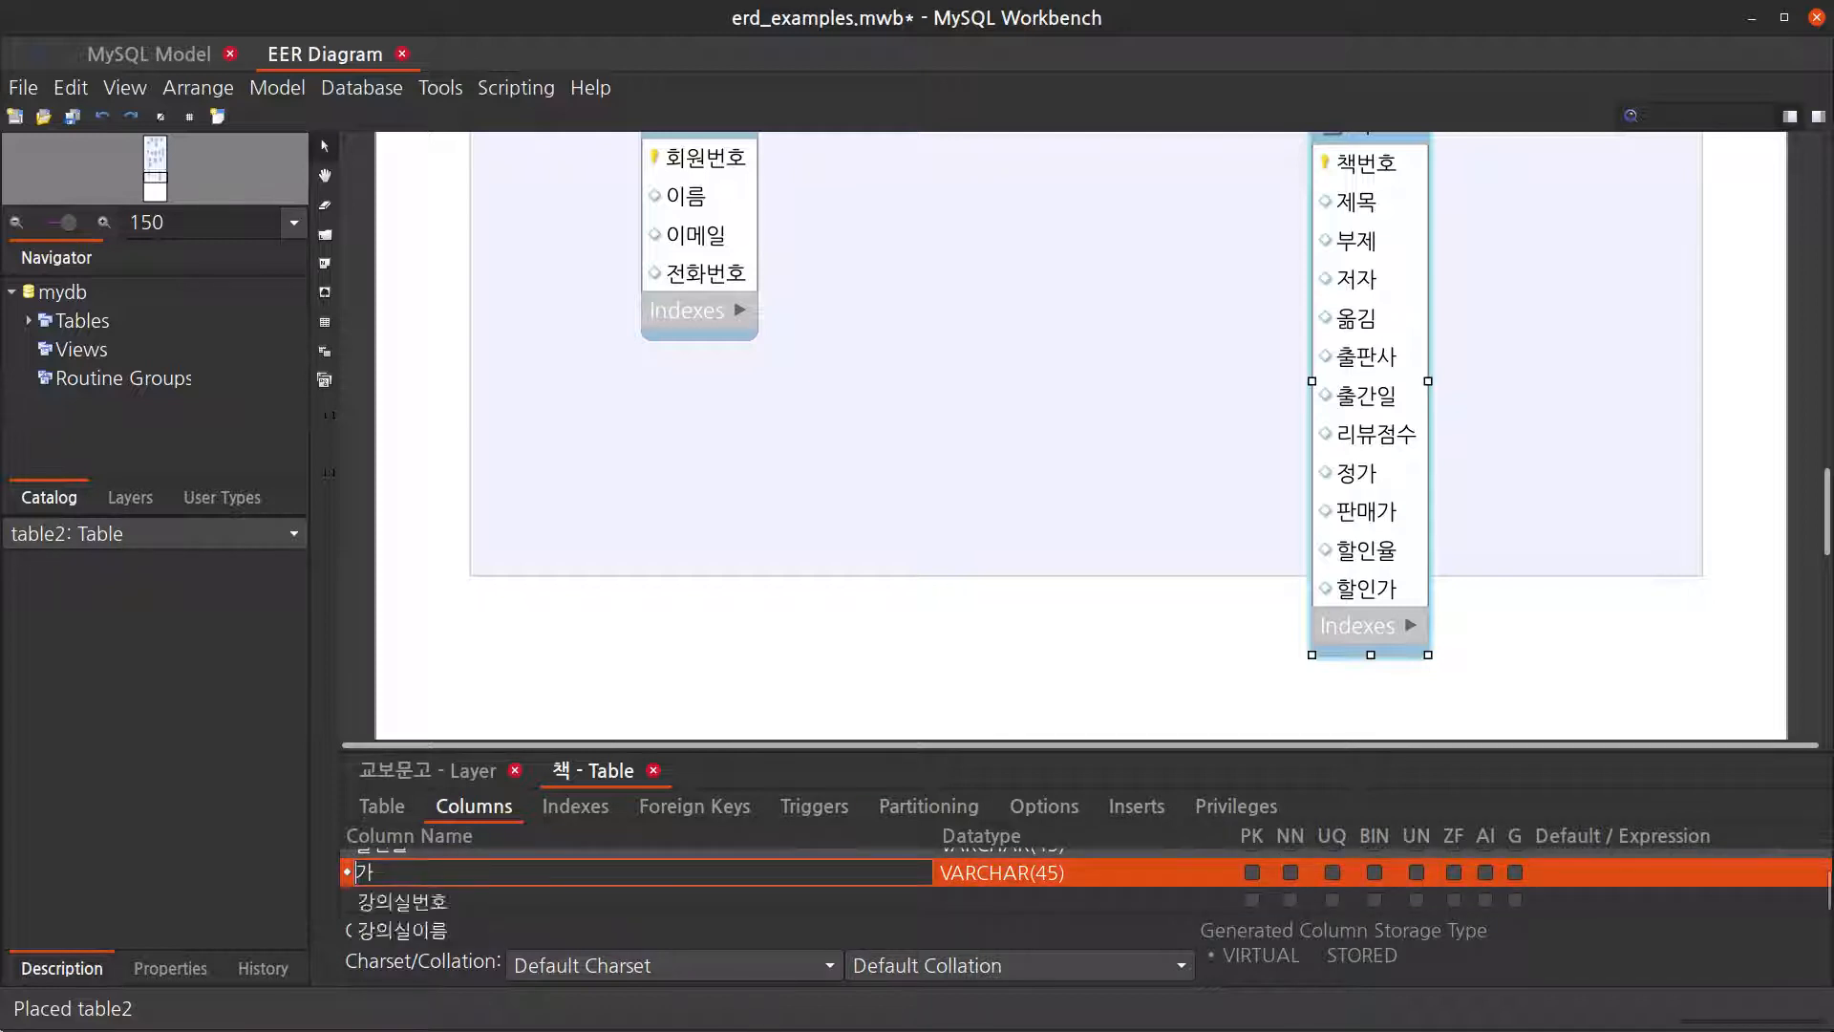
text(할인)
text(폭)
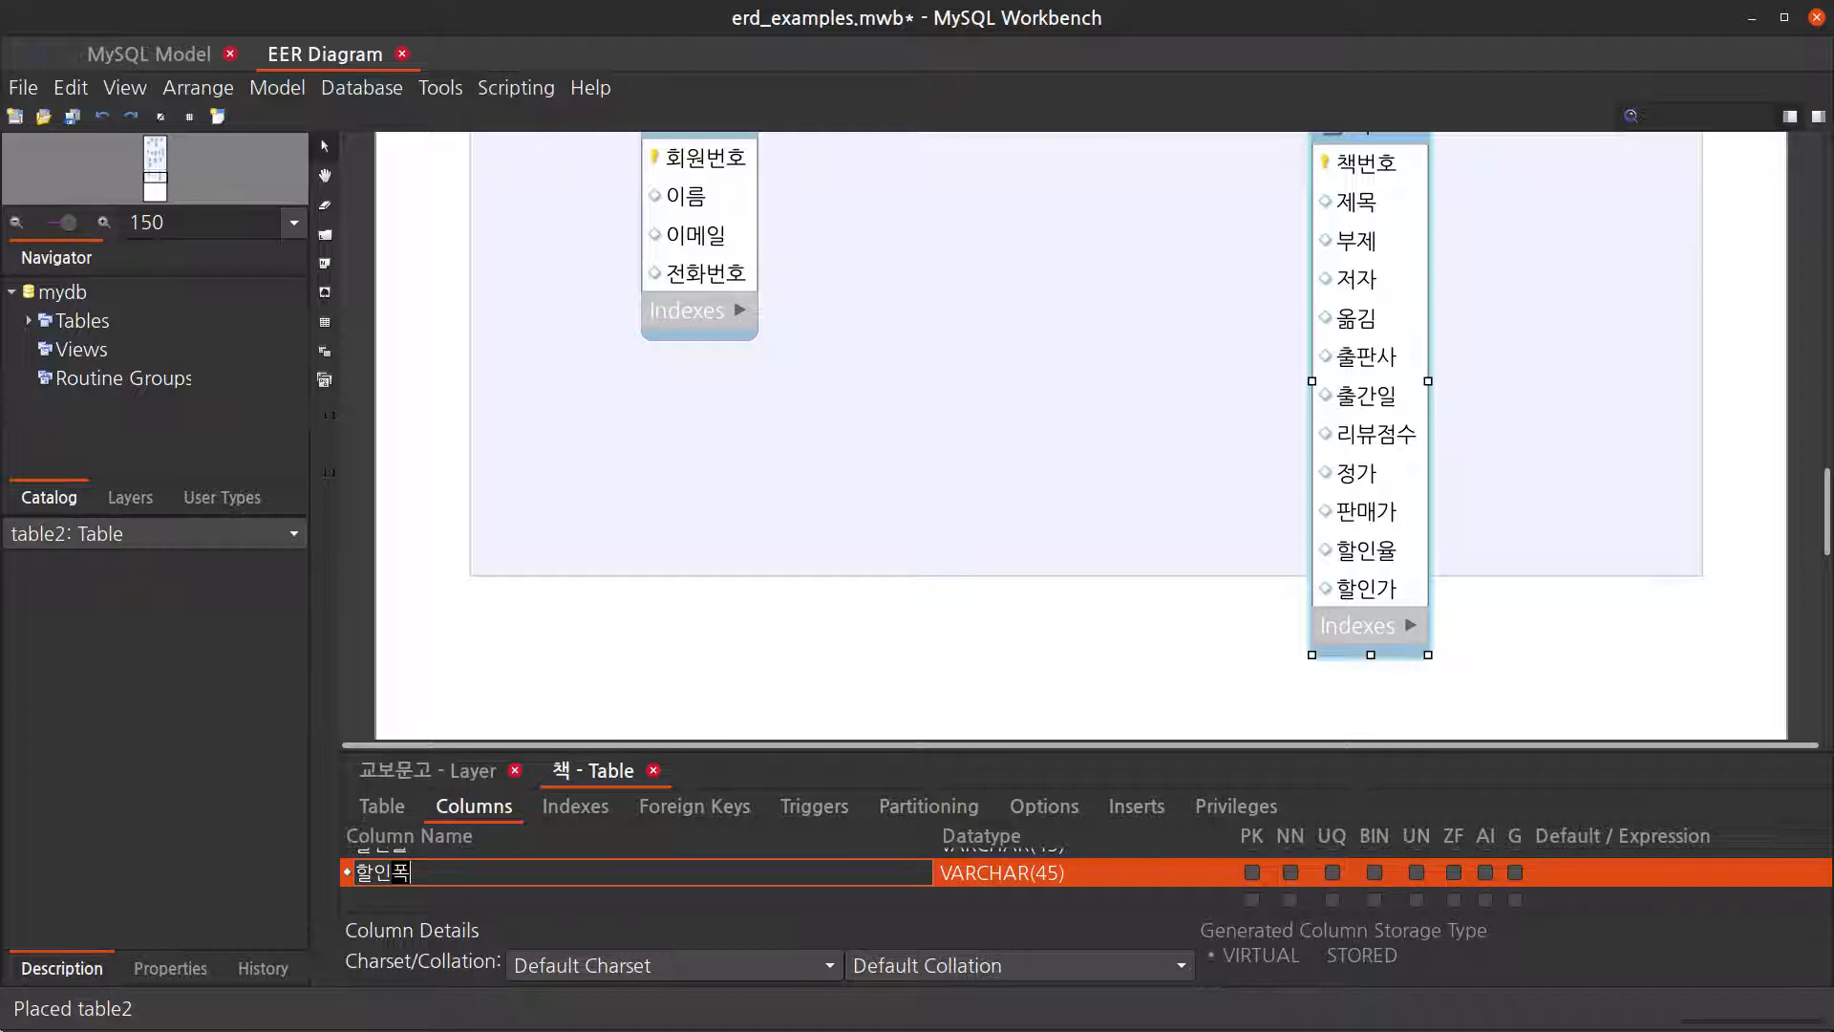
key(Return)
Step: Check the point details on the book's page and add the VARCHAR(45) columns 적립금 and 적립율 to the 책 table
key(Down)
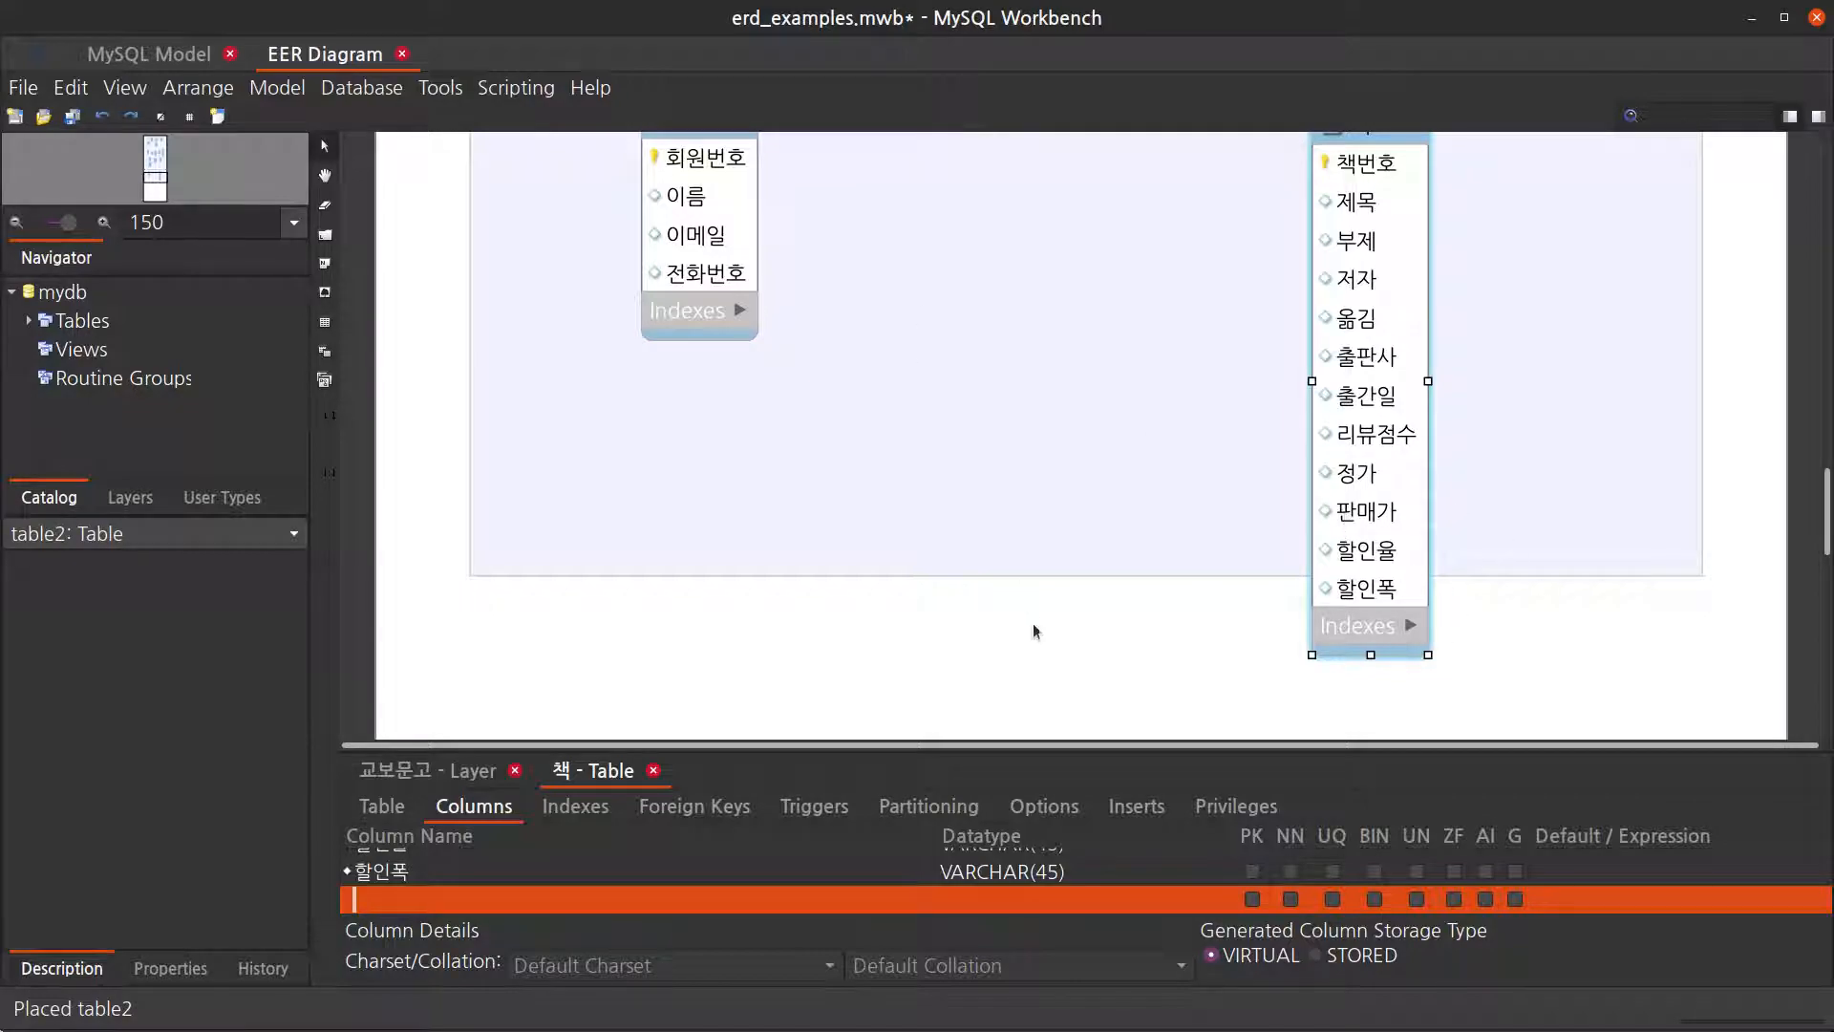
key(alt+Tab)
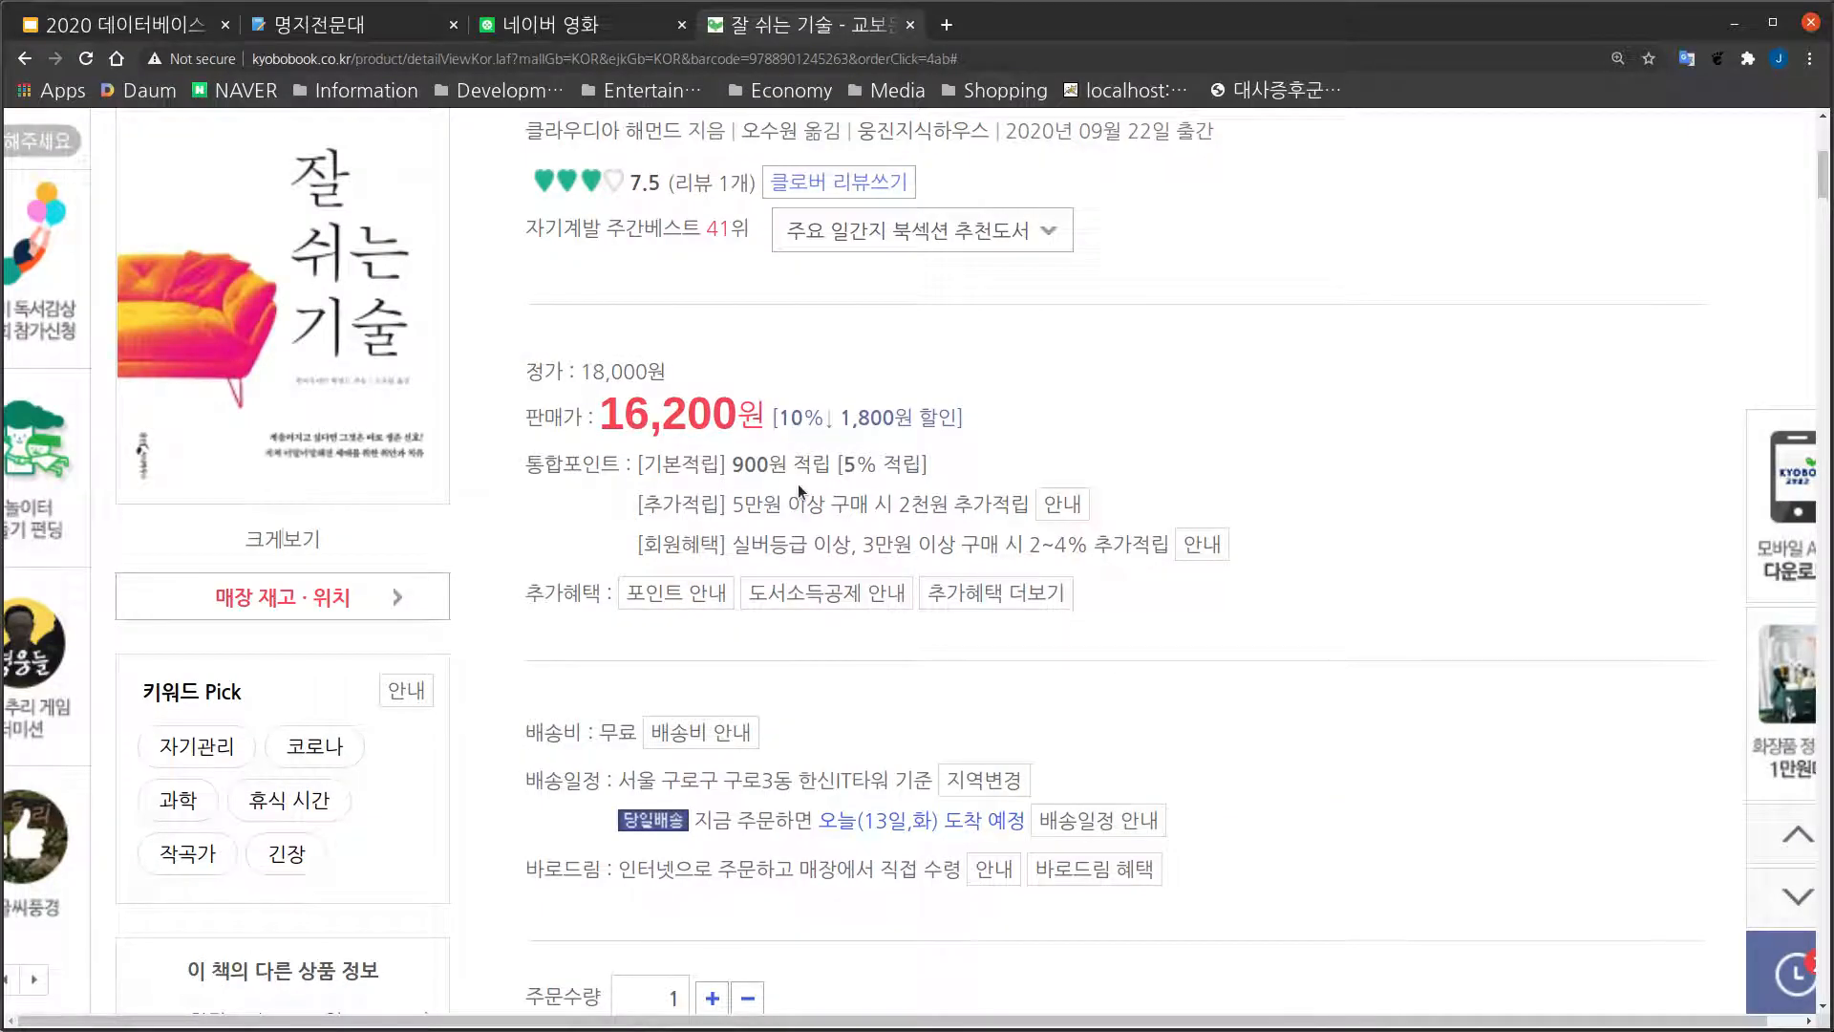
key(alt+Tab)
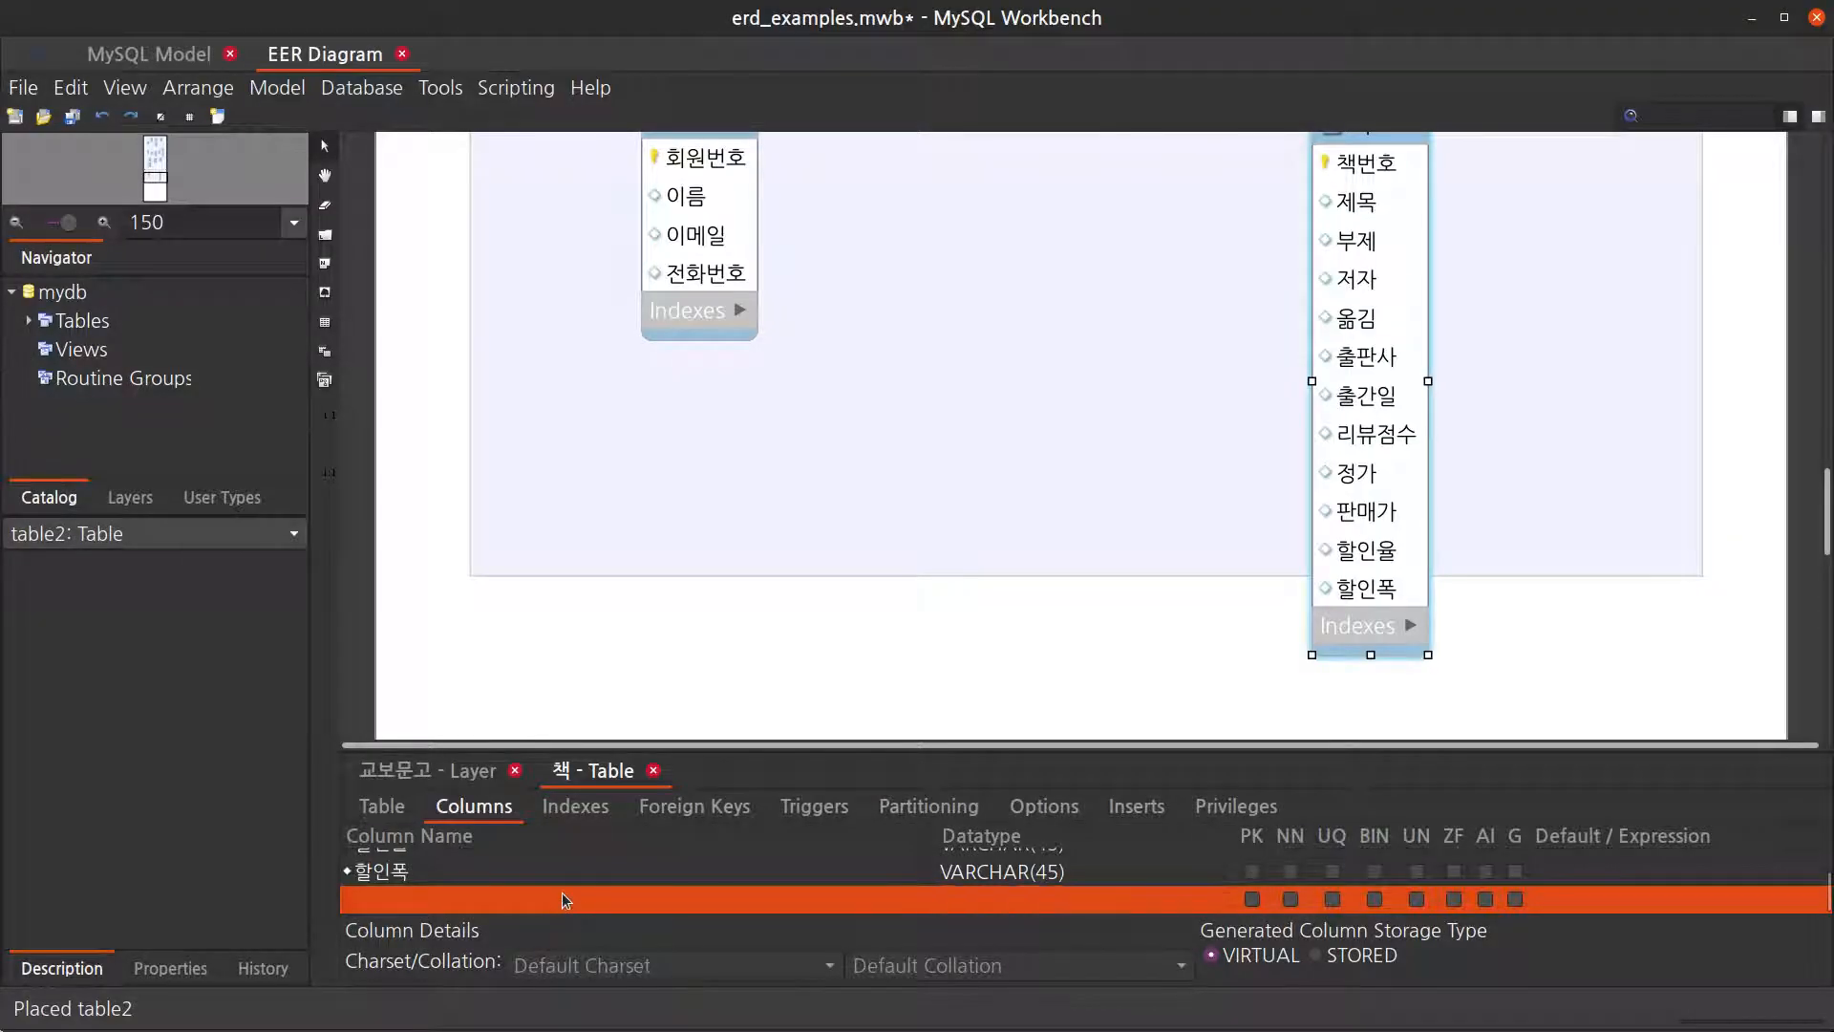
click(564, 898)
text(적립금)
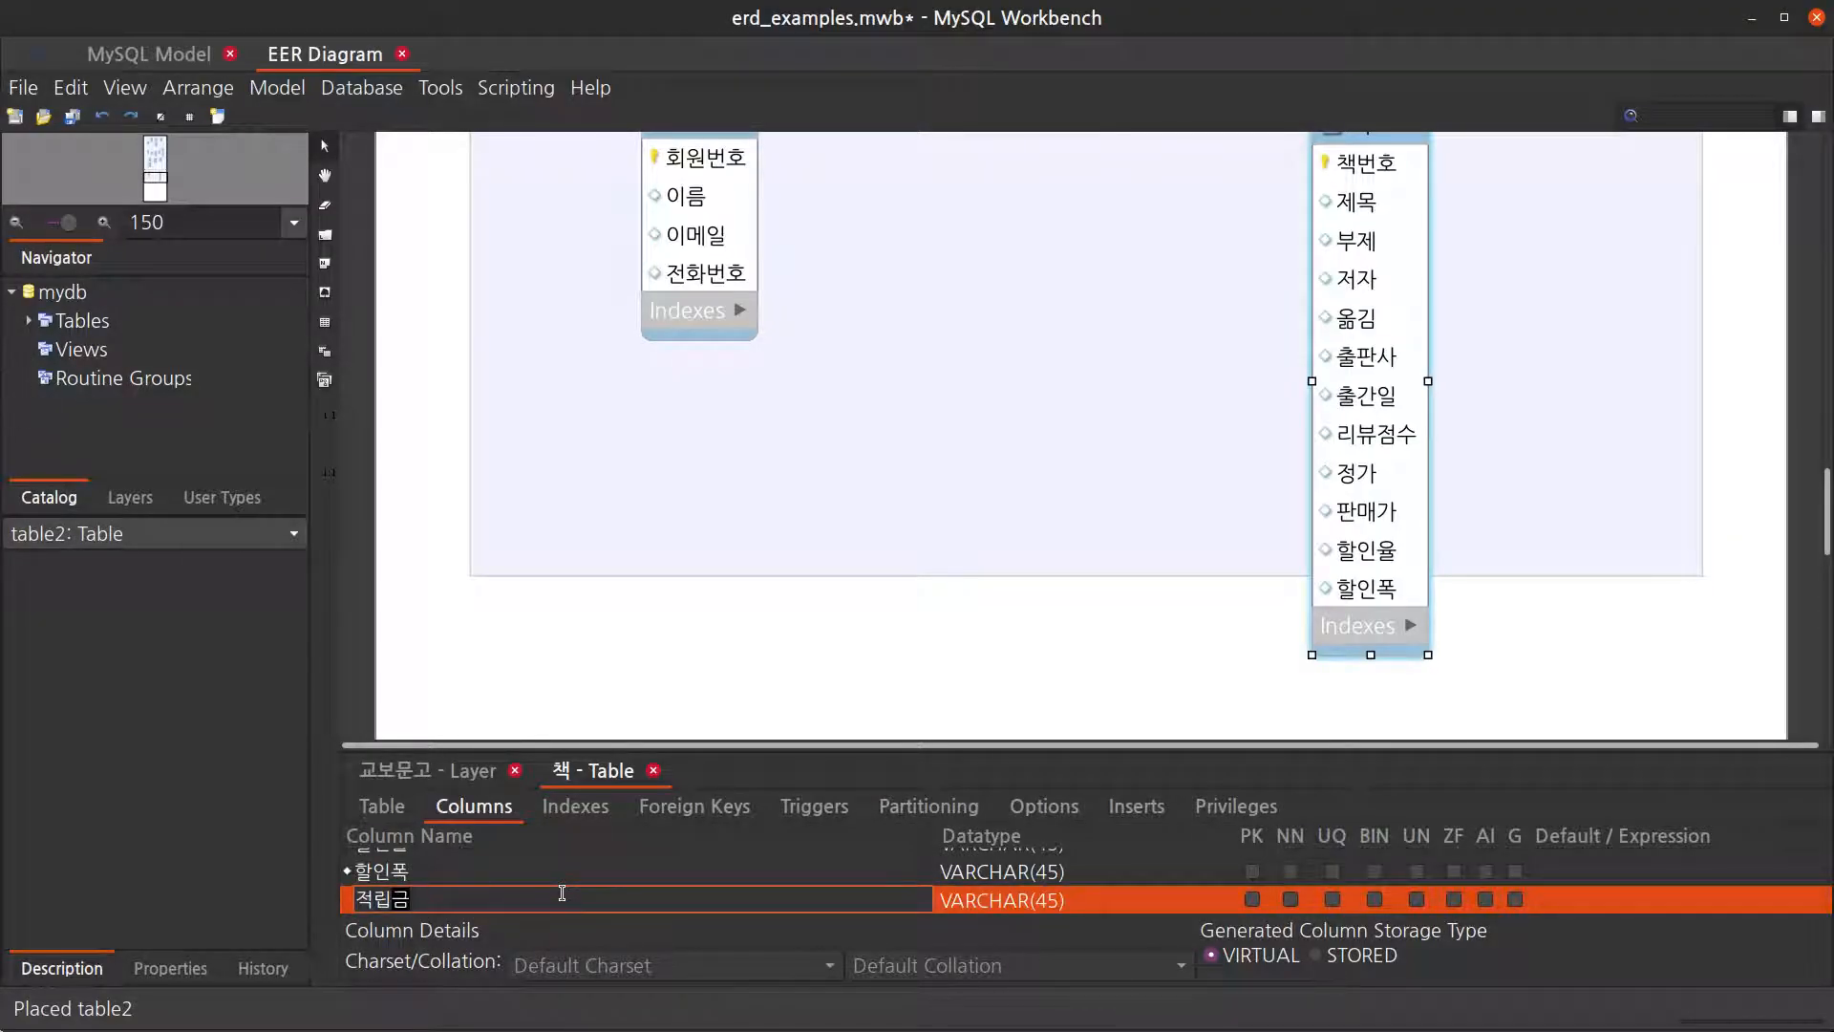
key(Return)
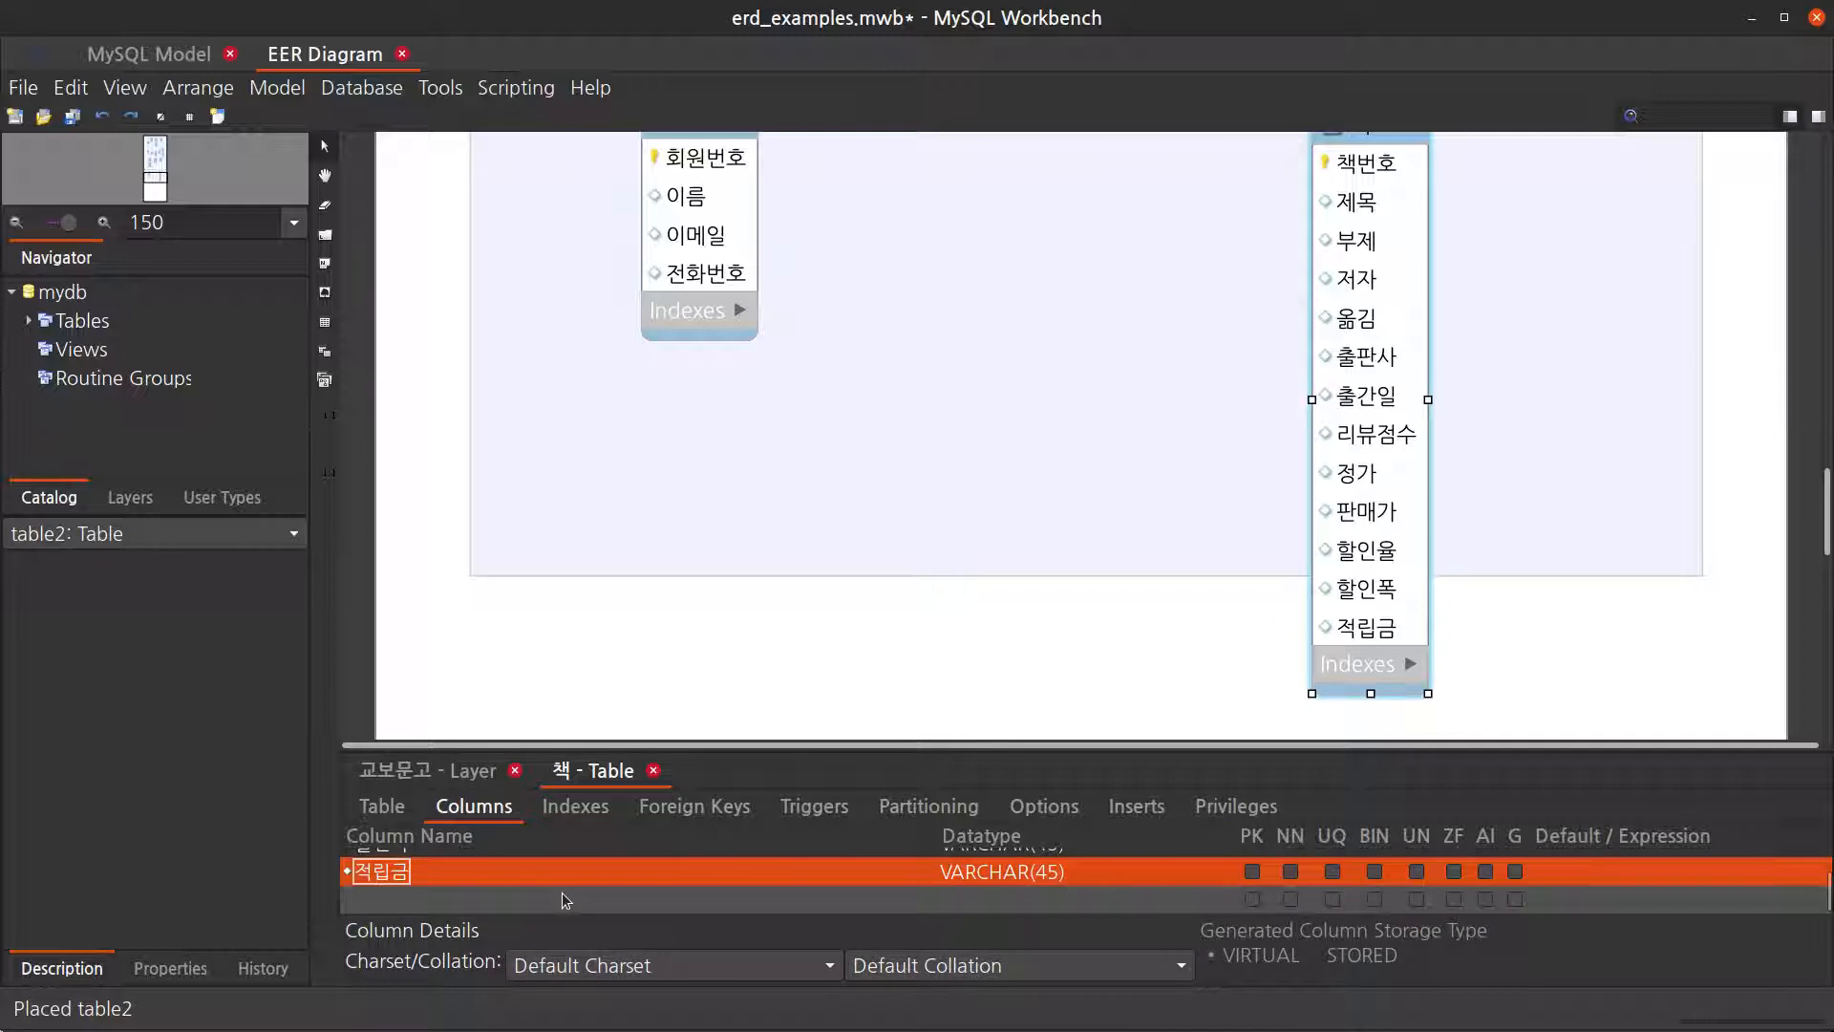
click(564, 898)
text(적립율)
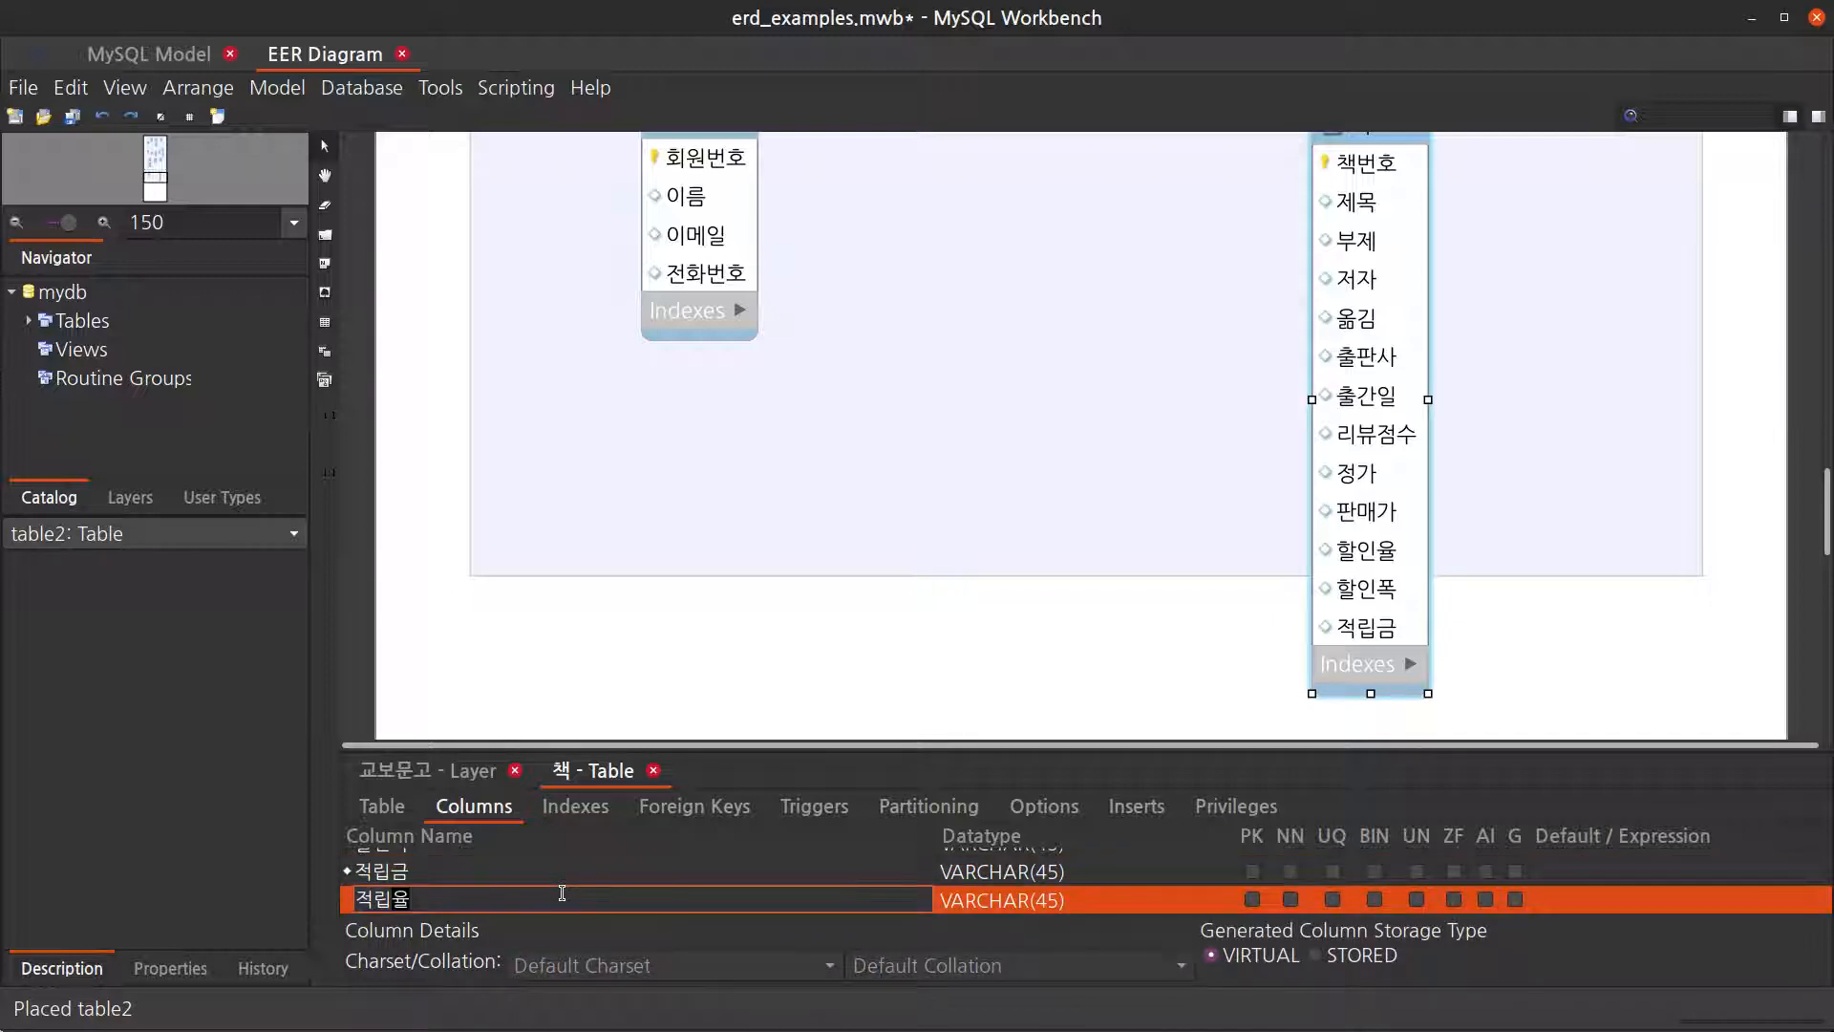
key(Return)
Step: Check the book's detail page for further fields, return to MySQL Workbench and extend the 교보문고 layer downward to enclose the whole 책 table
key(alt+Tab)
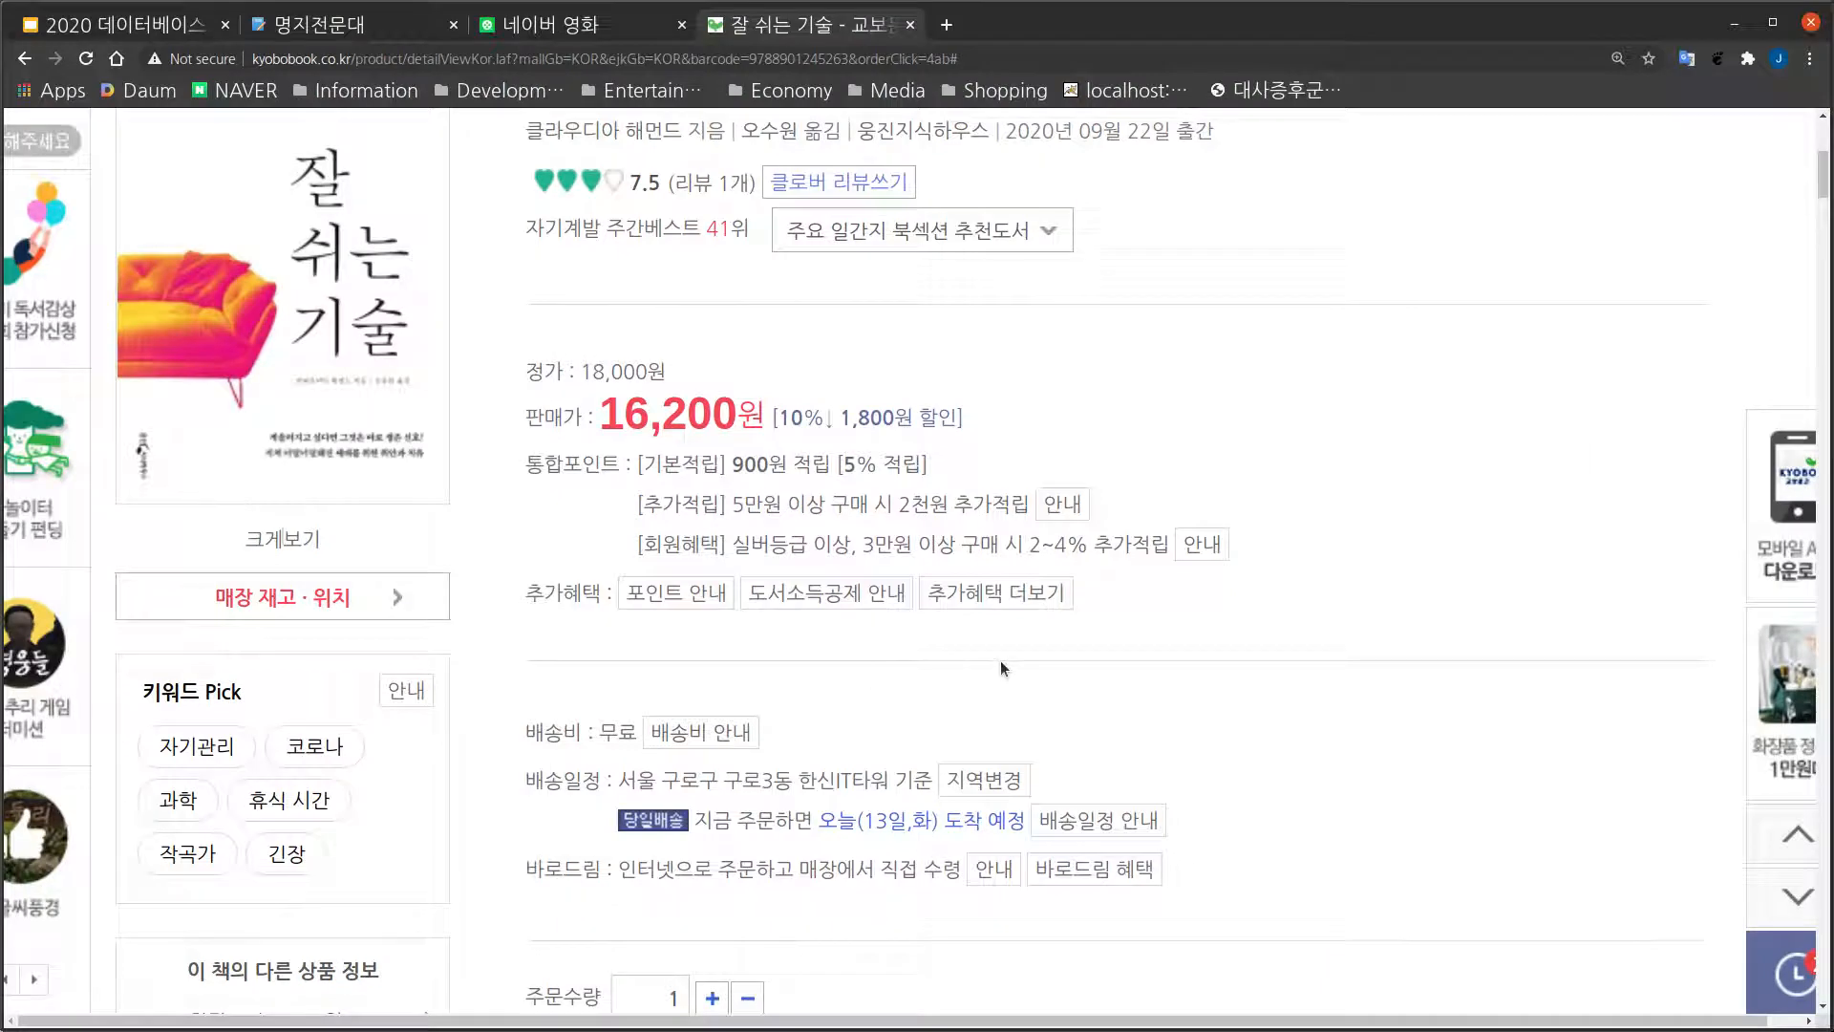
scroll(1000, 663, down, 4)
scroll(1000, 661, up, 6)
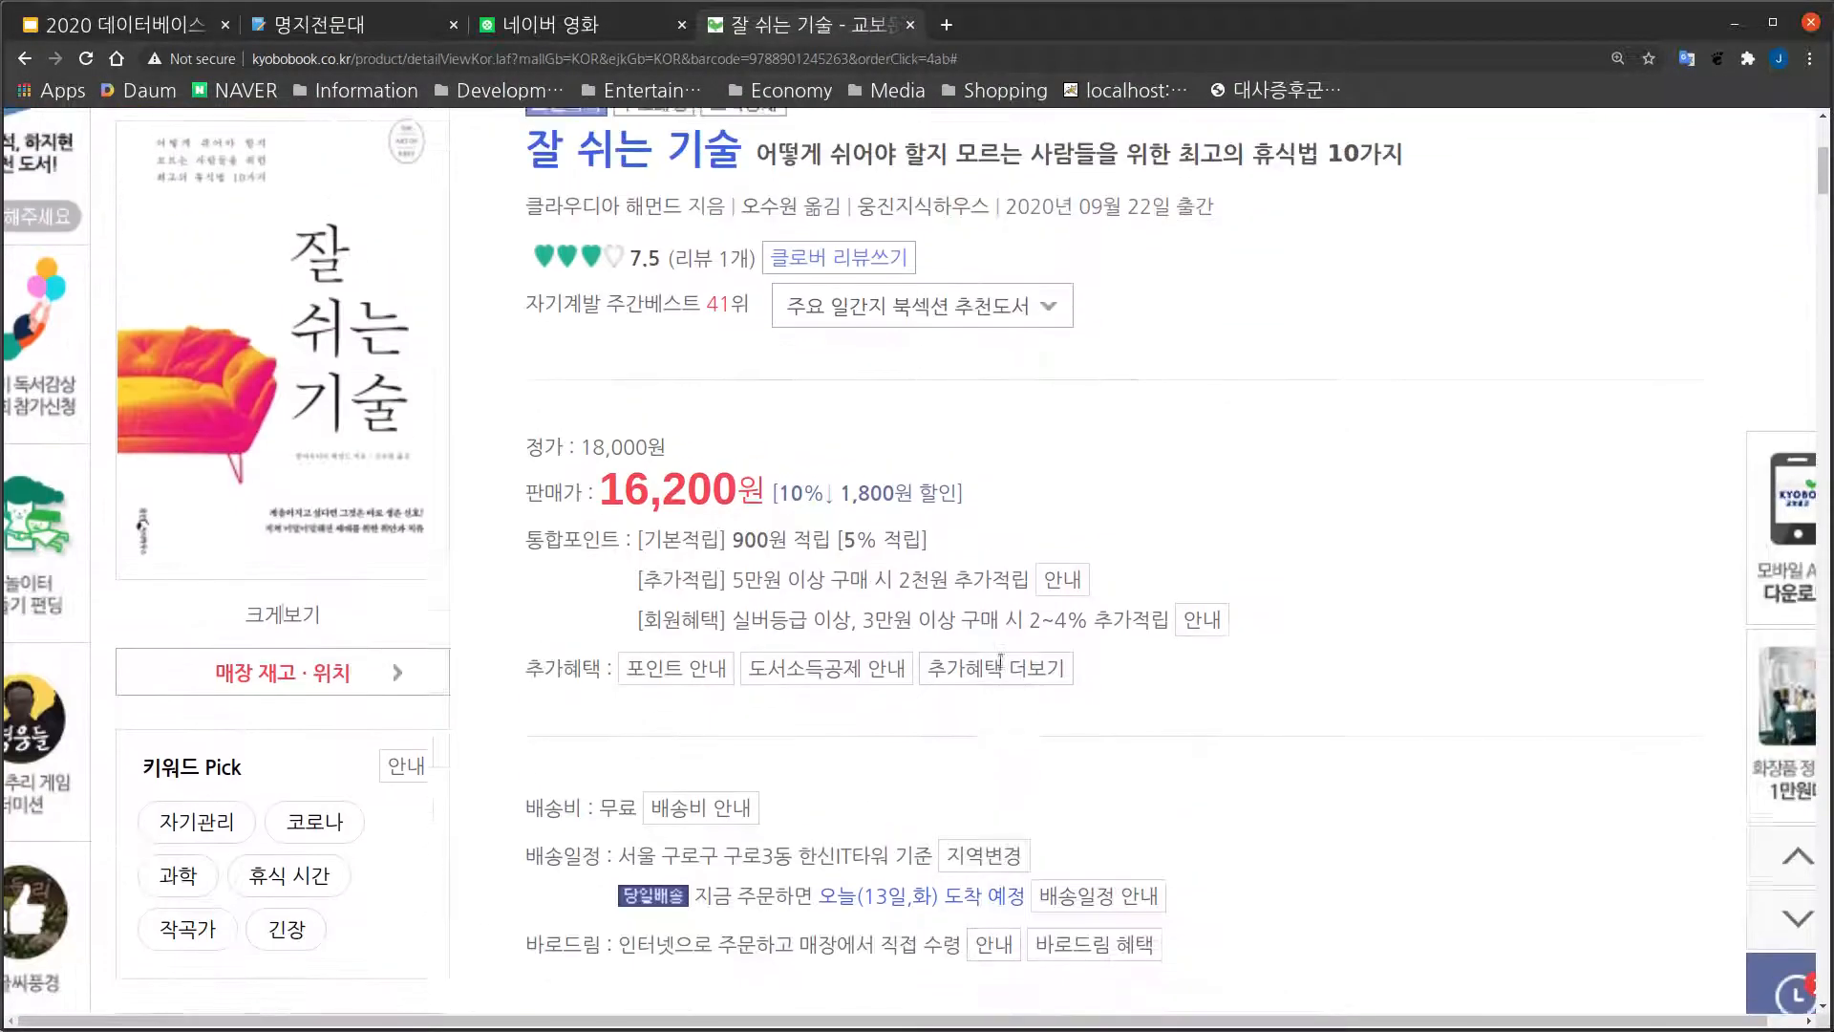
key(alt+Tab)
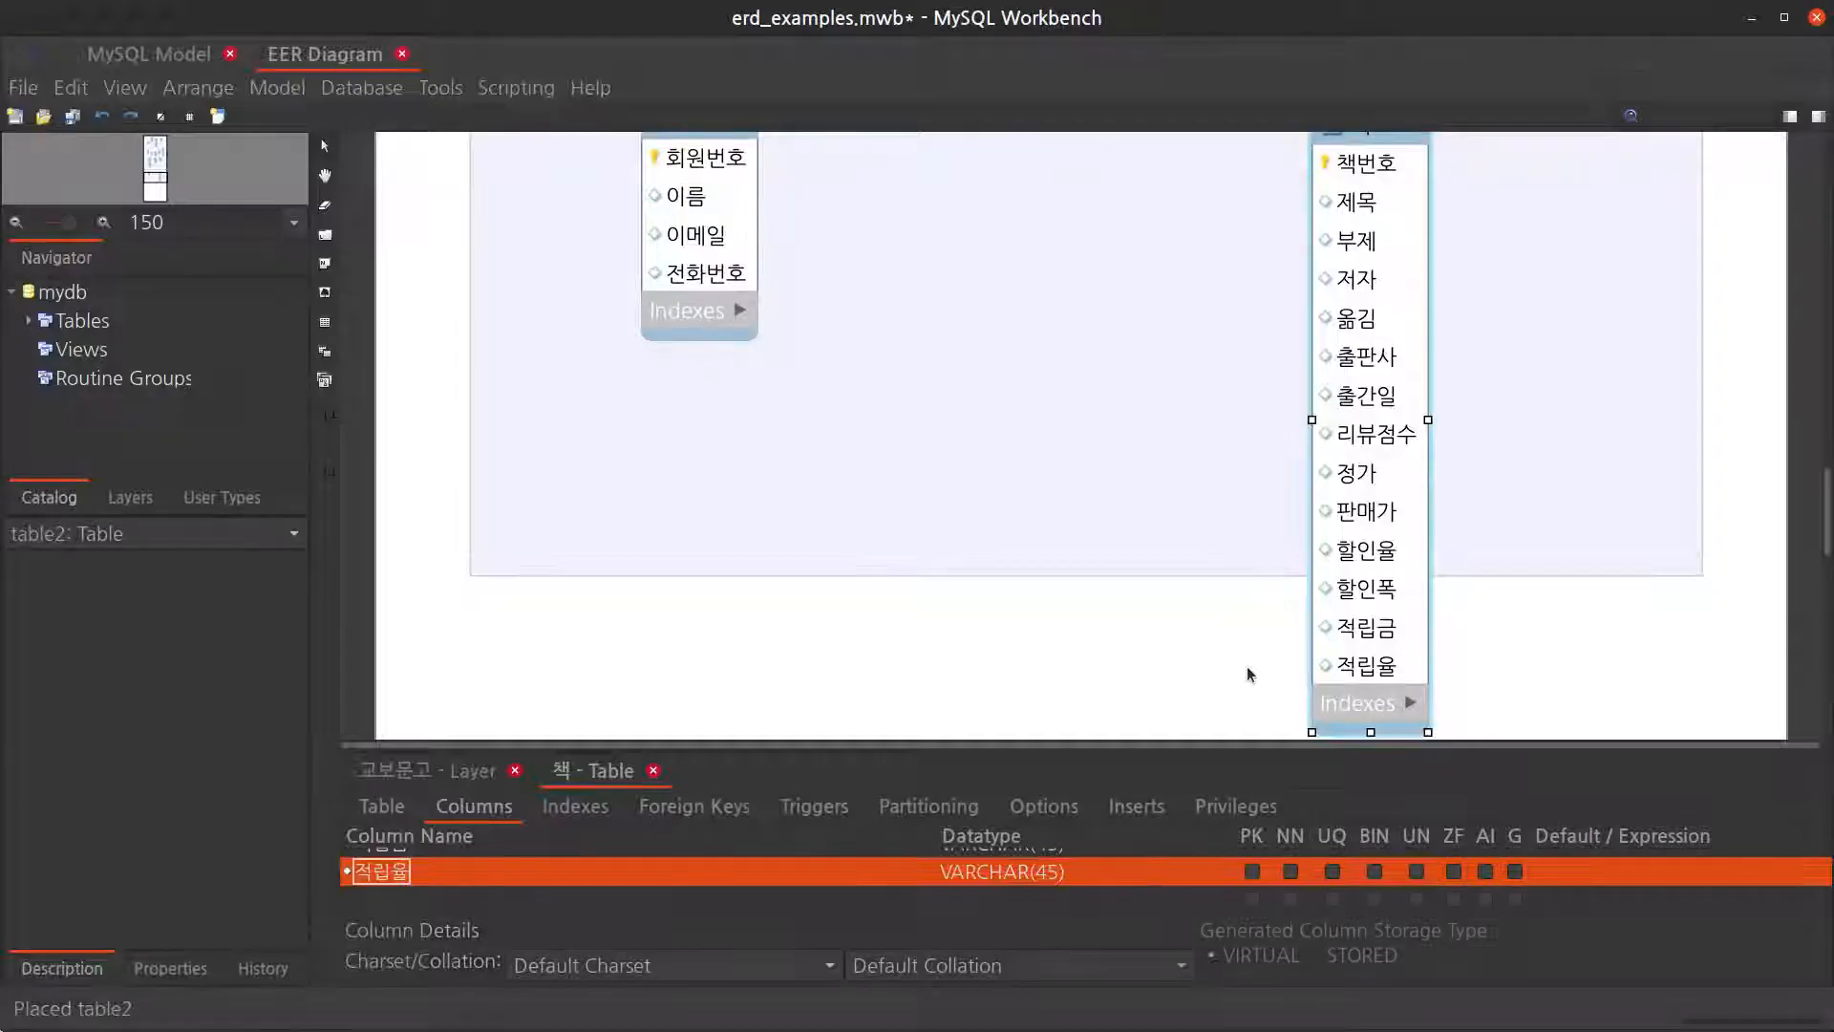
scroll(1242, 667, down, 2)
click(987, 439)
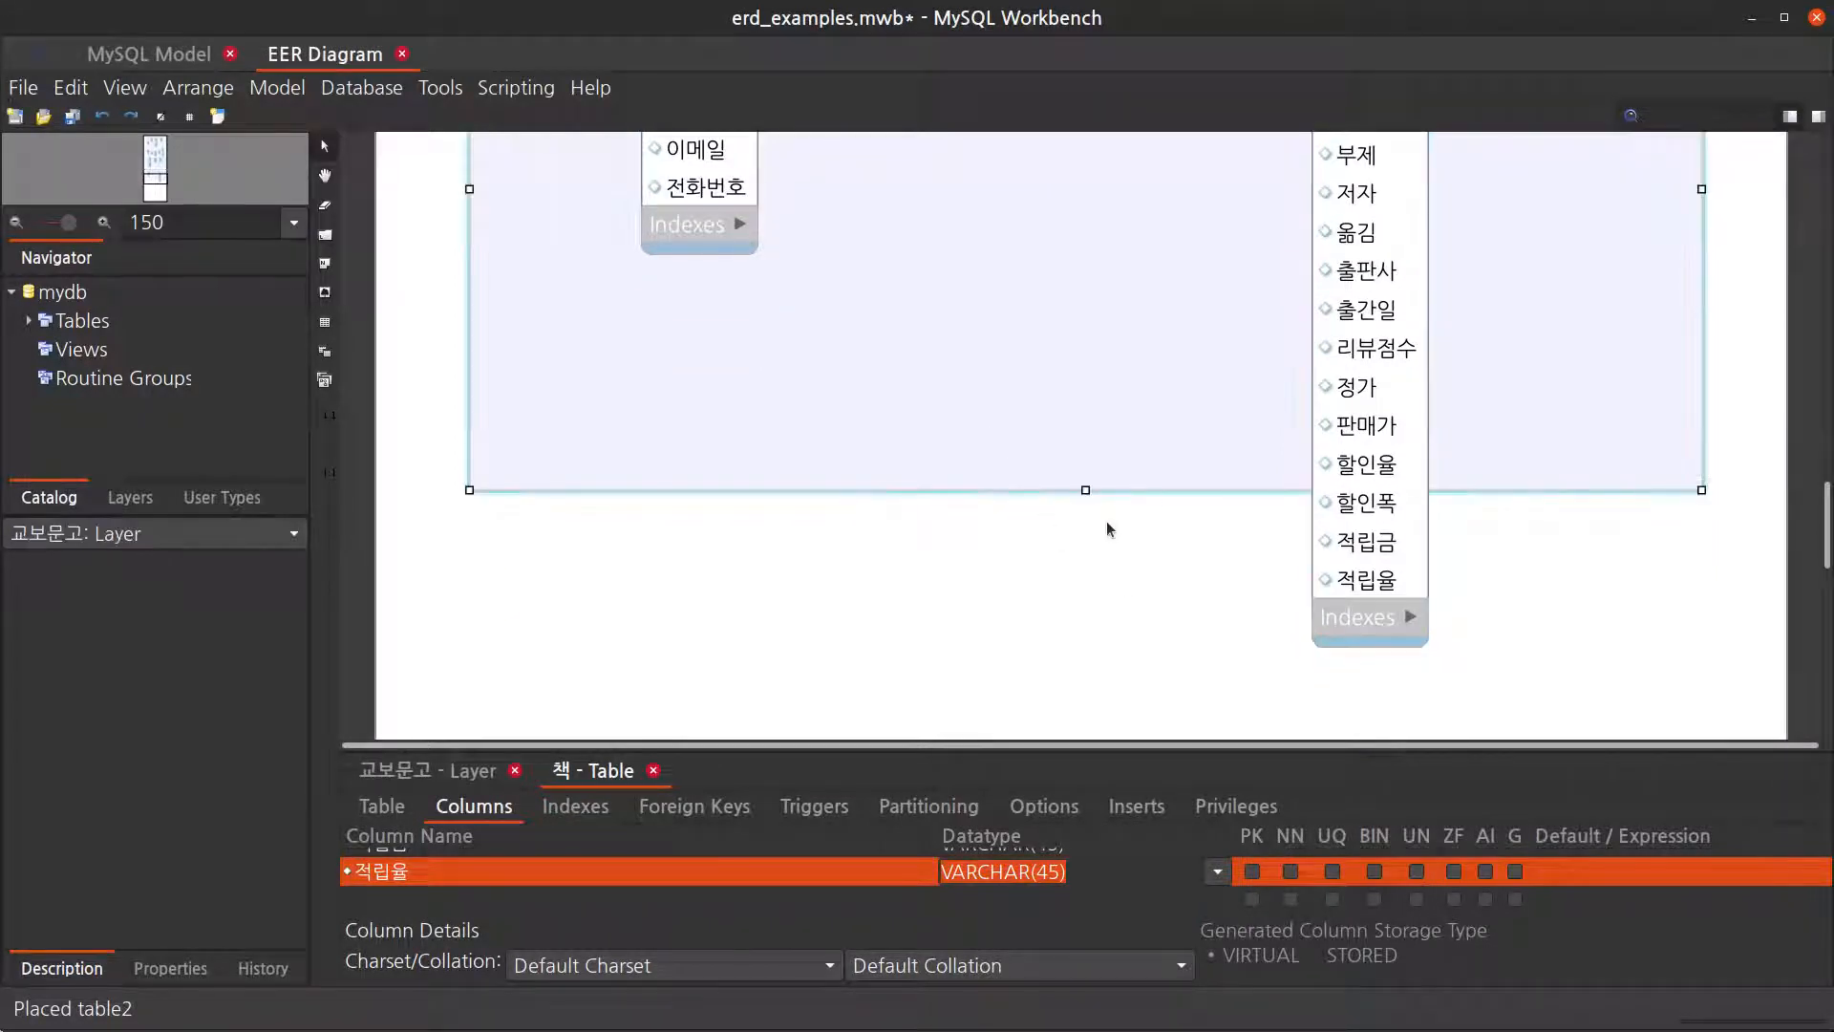
drag(1085, 493, 1093, 686)
Step: Move the 책 table toward the upper right of the 교보문고 layer and the 회원 table toward its upper left
scroll(1137, 518, up, 2)
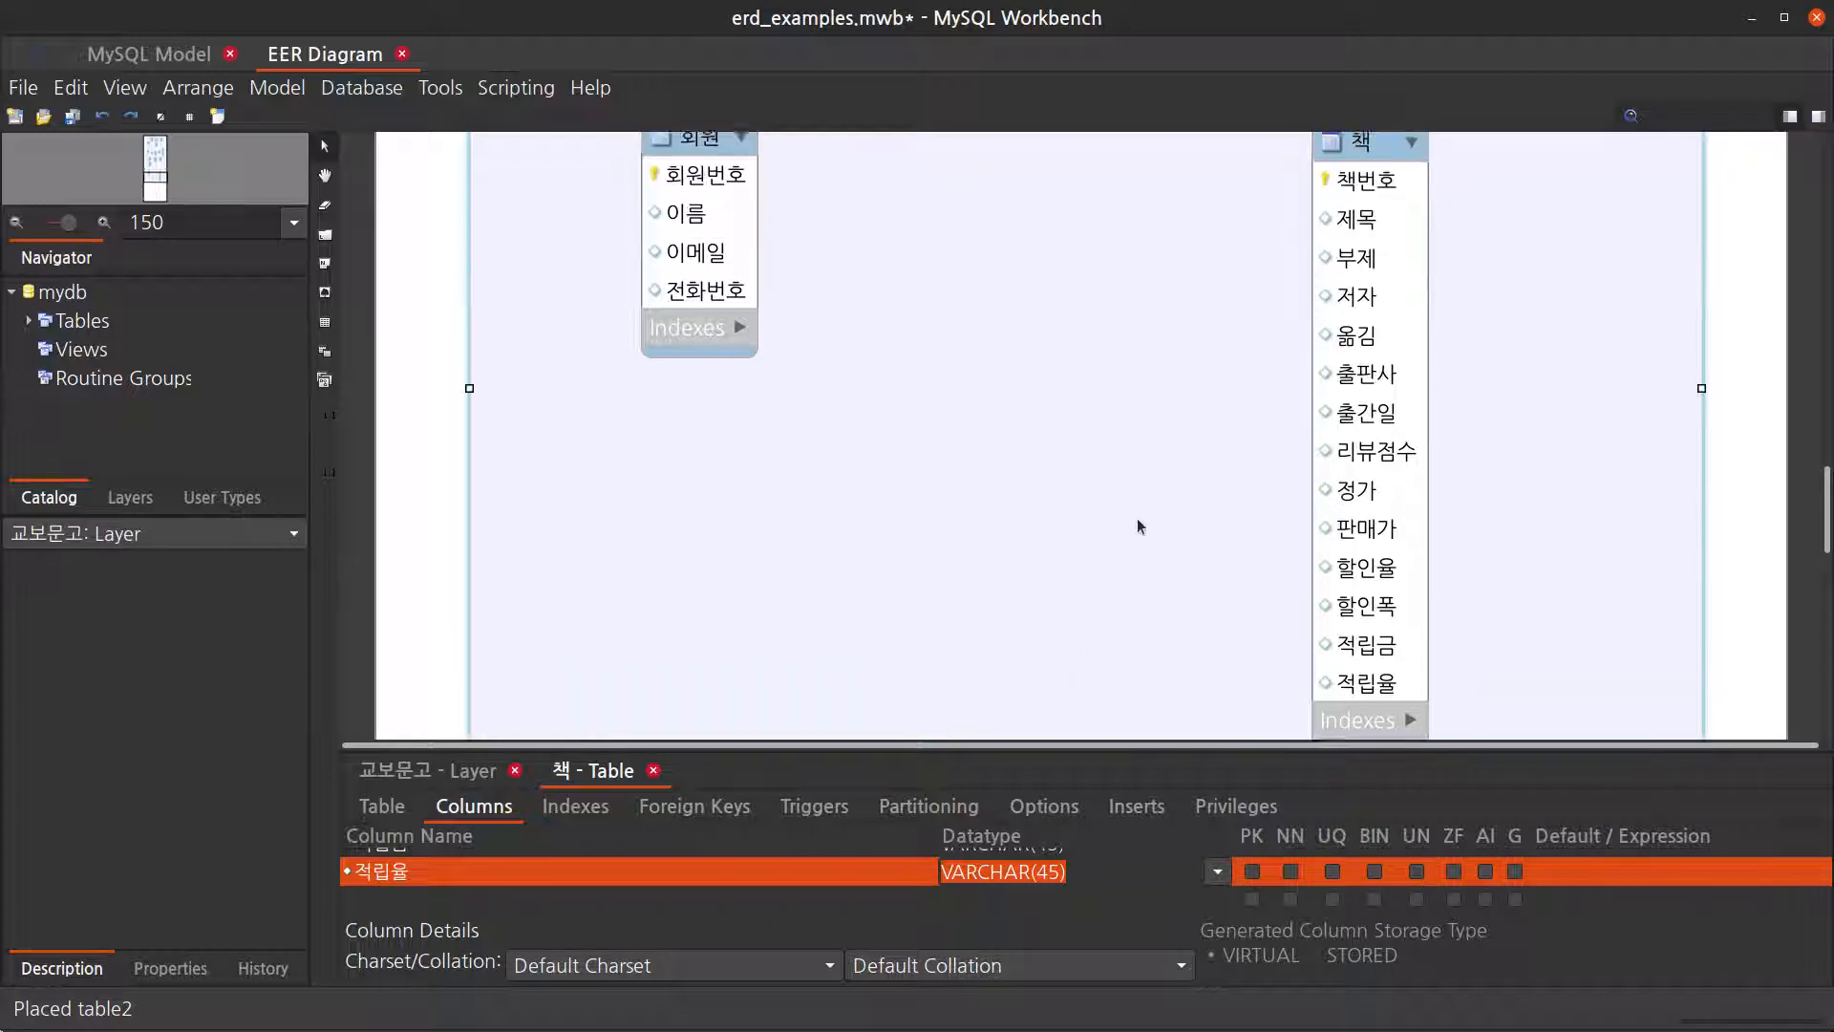
scroll(1137, 518, up, 3)
drag(1381, 295, 1427, 226)
click(1053, 330)
drag(713, 294, 682, 251)
click(1126, 406)
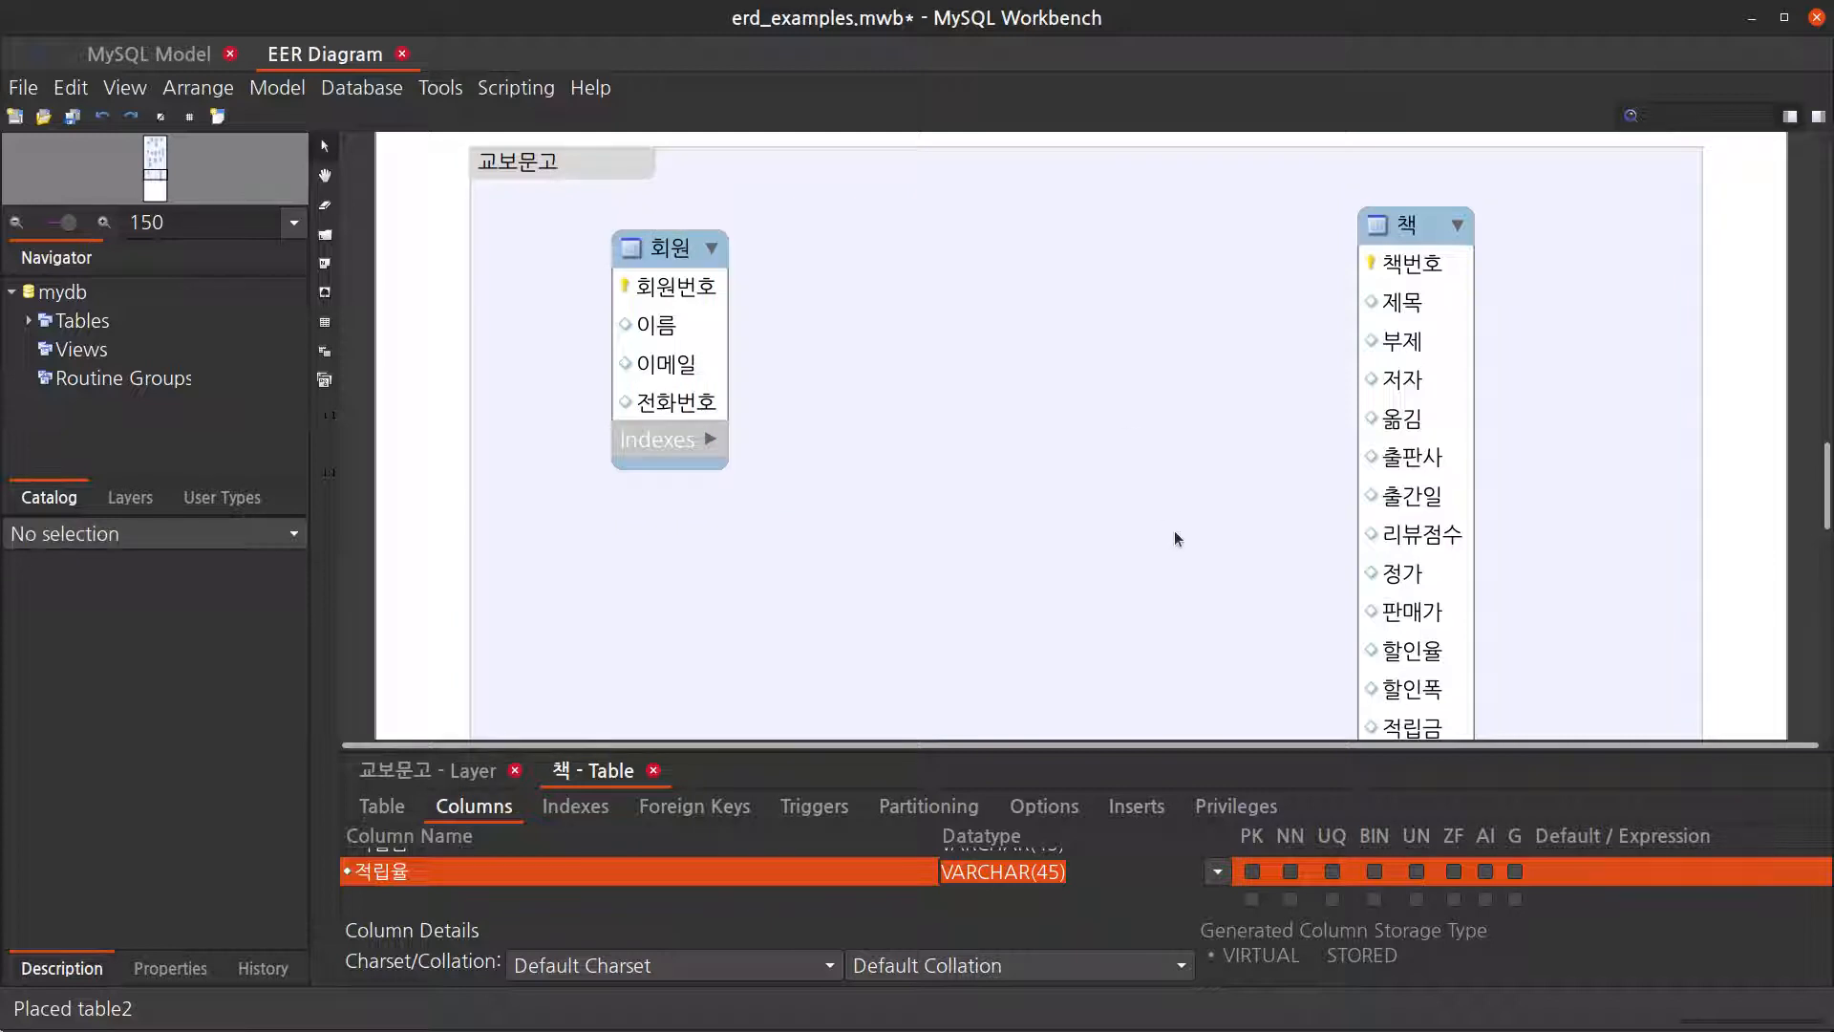
Step: Switch to Chrome and open the account's 주문/배송조회 page through 마이룸
key(alt+Tab)
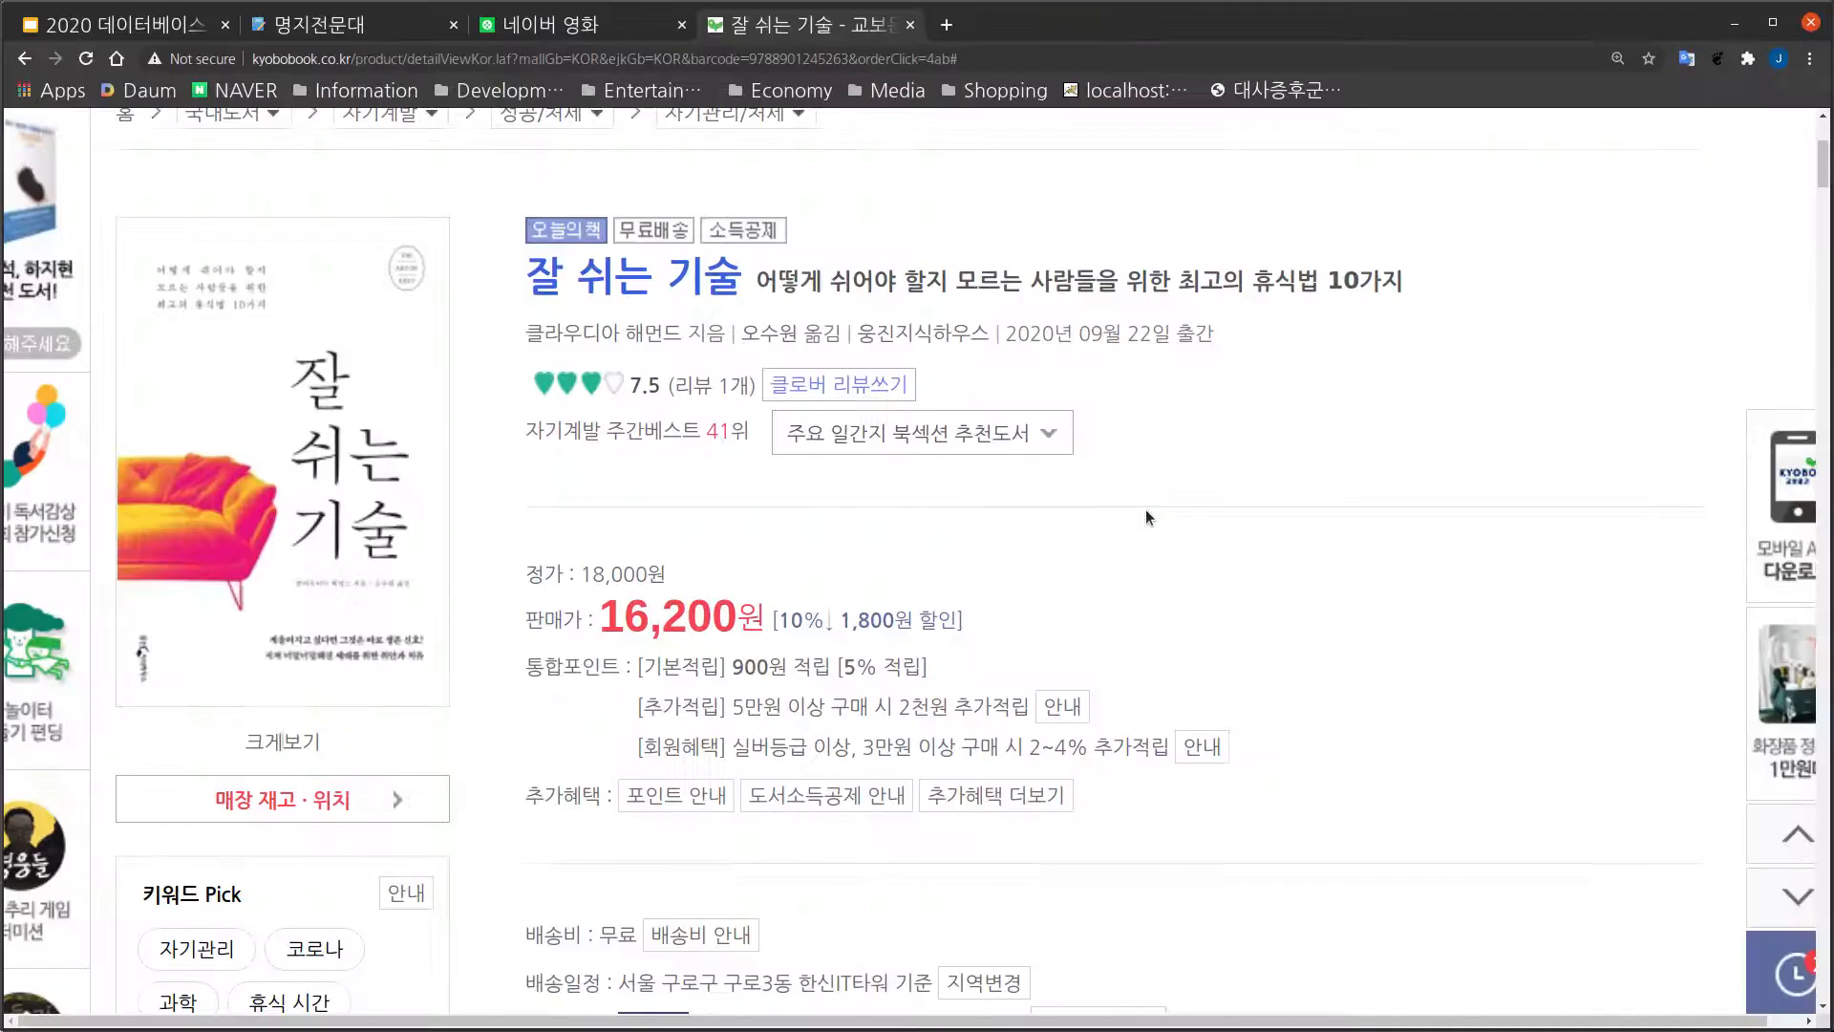
scroll(1821, 162, up, 4)
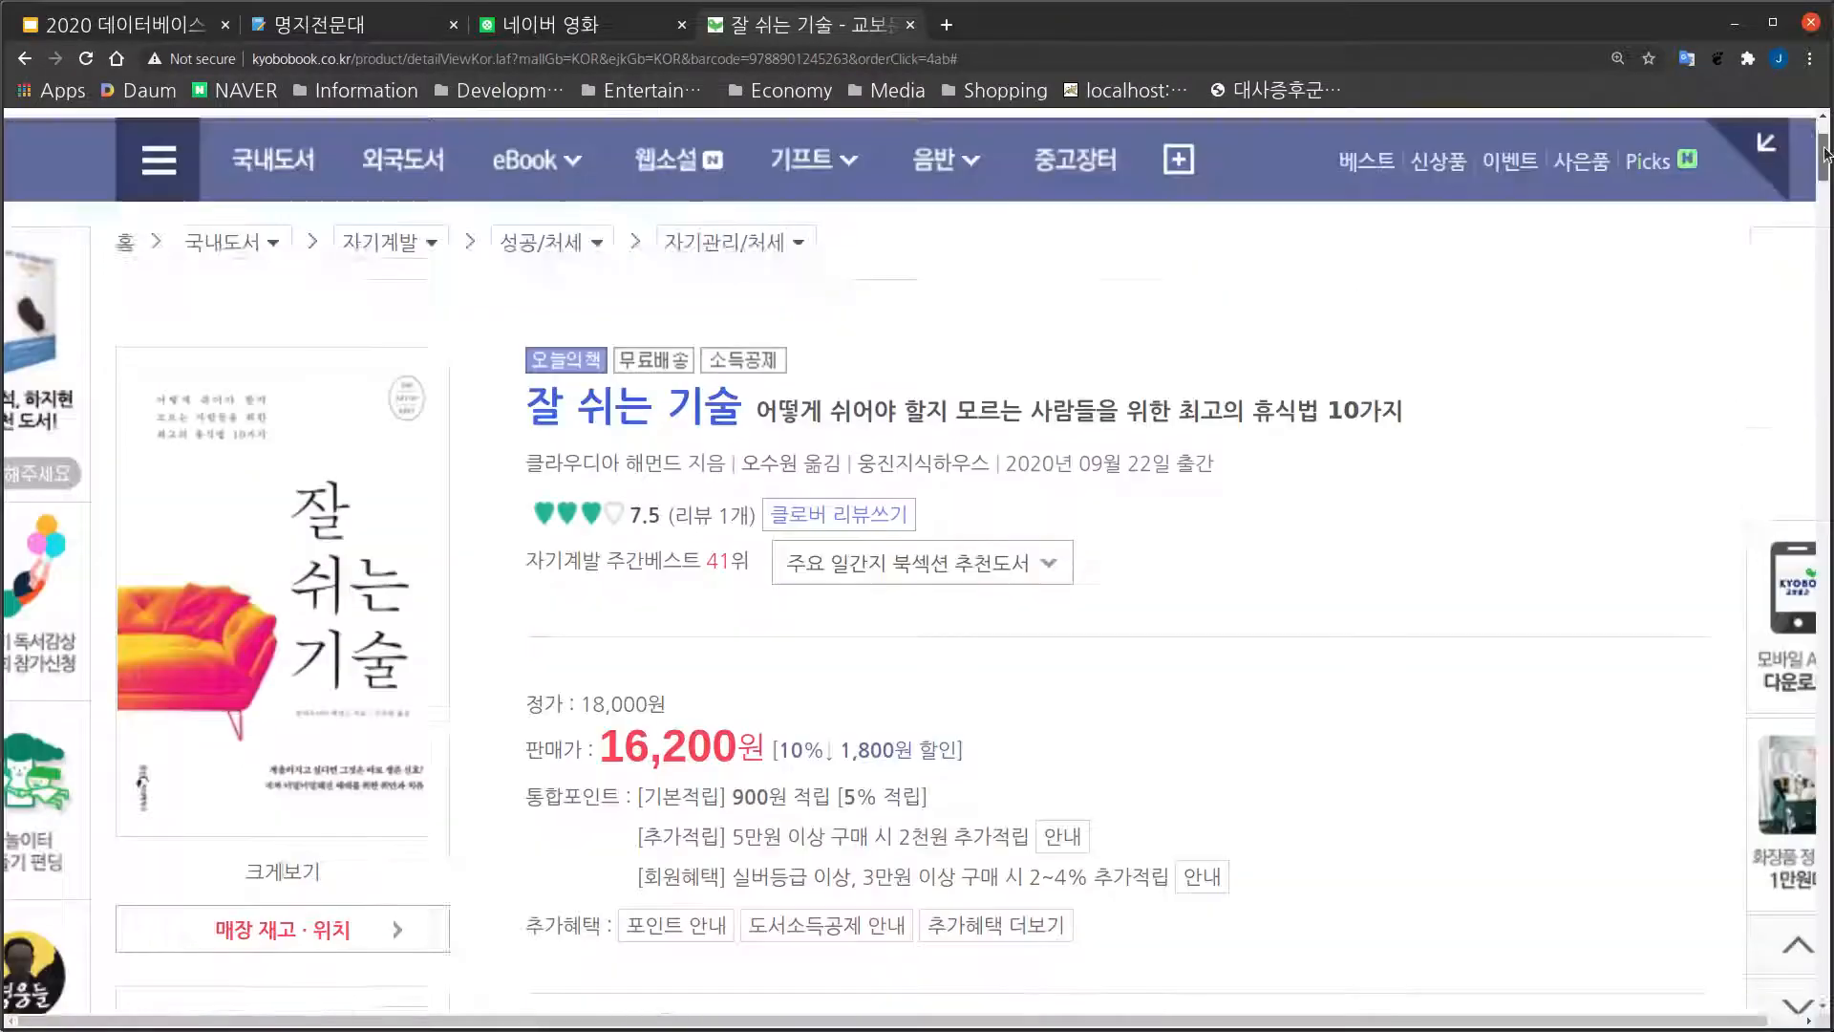
mouse_move(1099, 144)
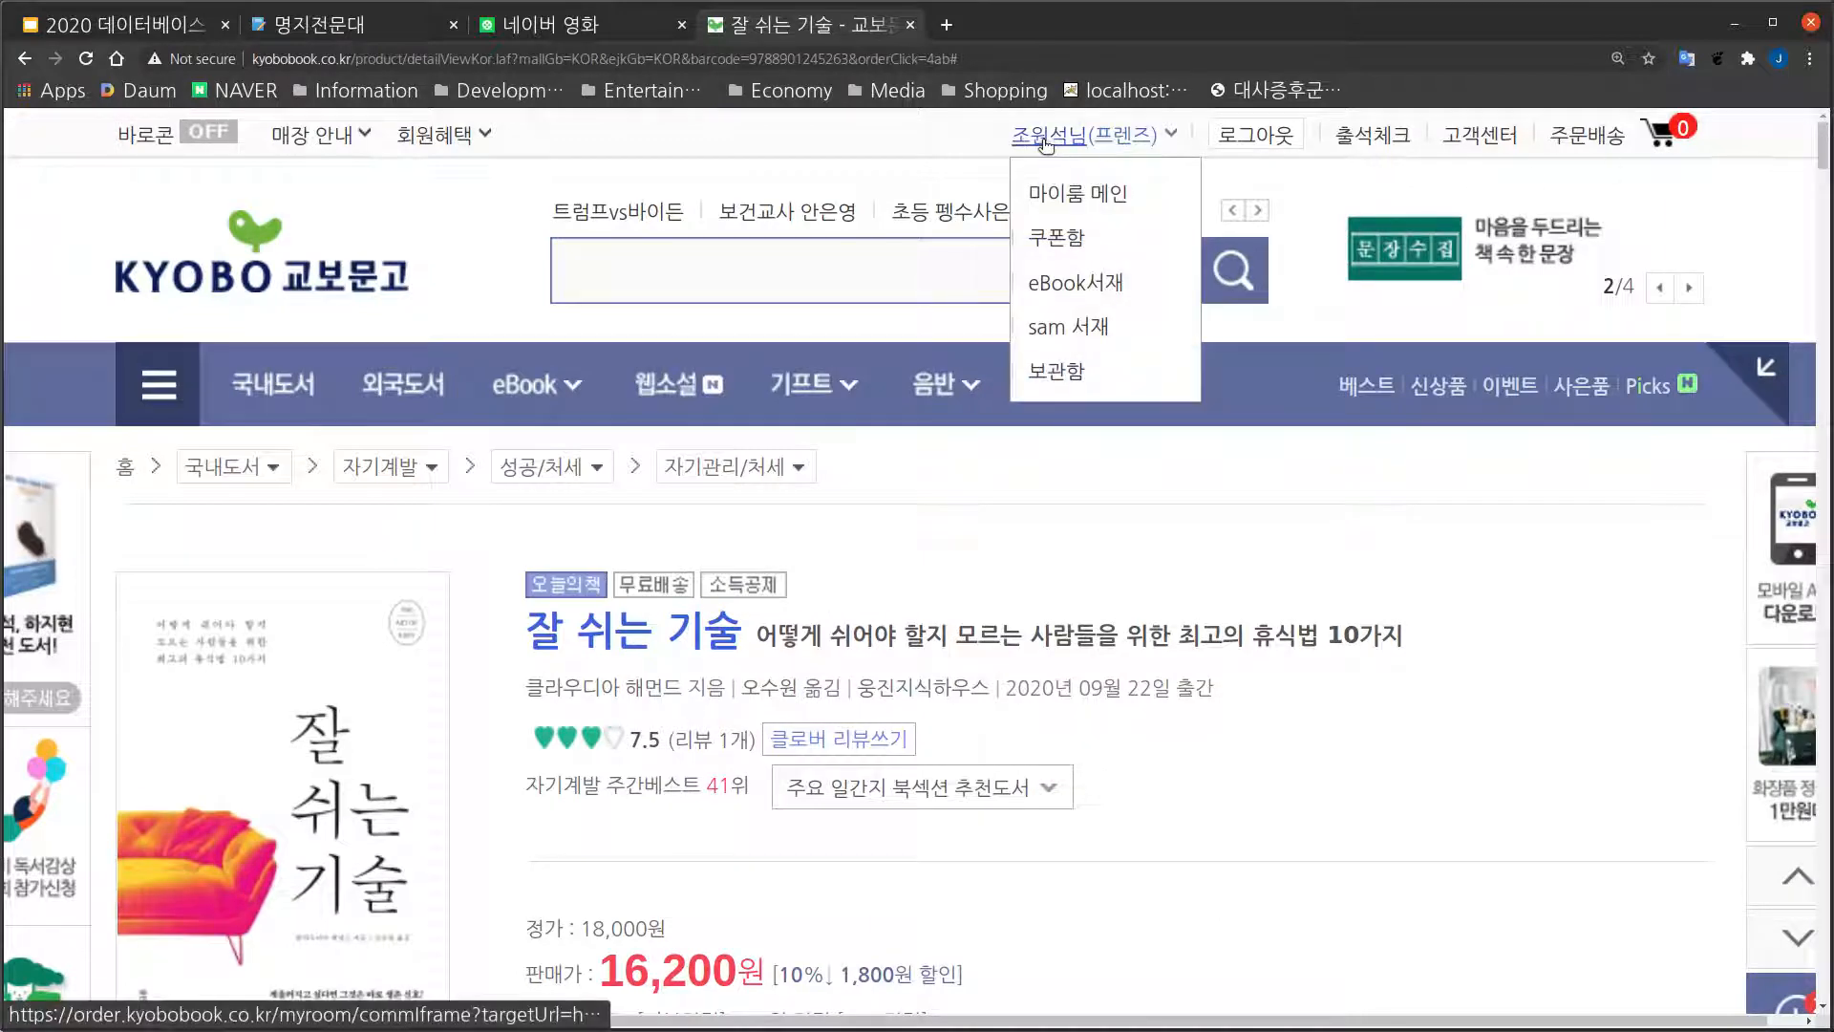
click(1063, 206)
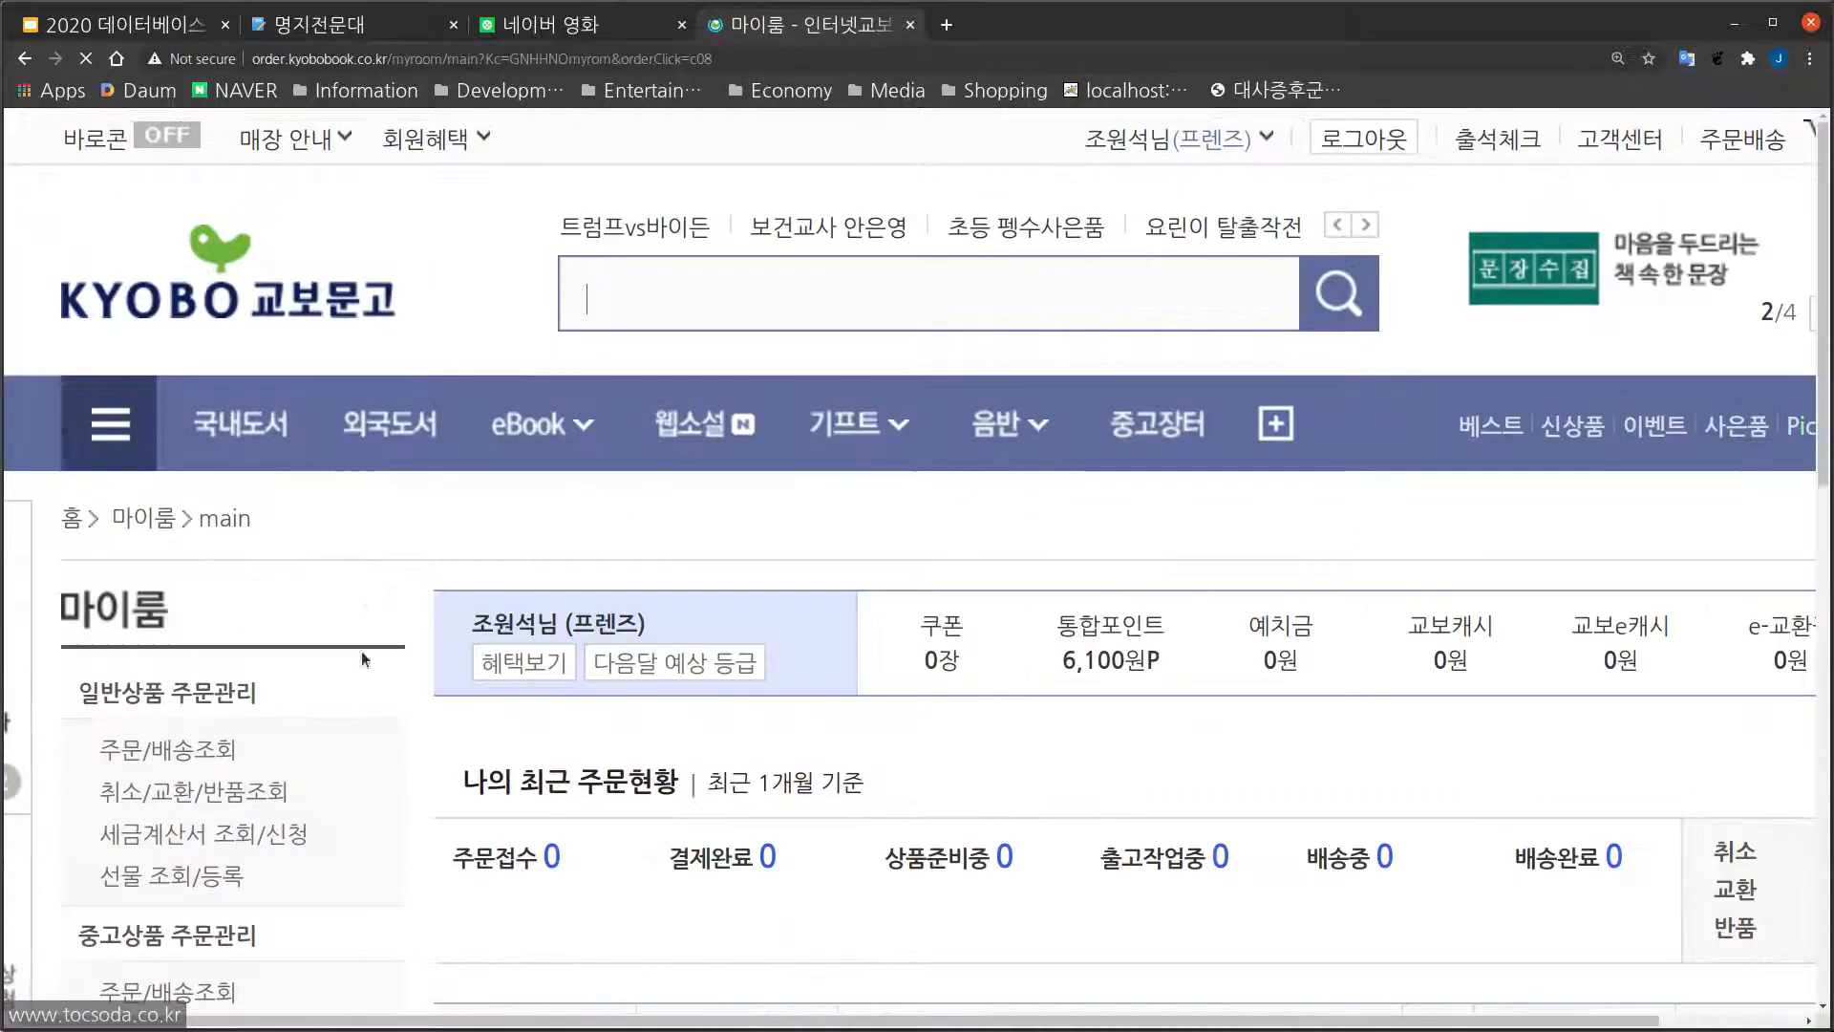
click(151, 747)
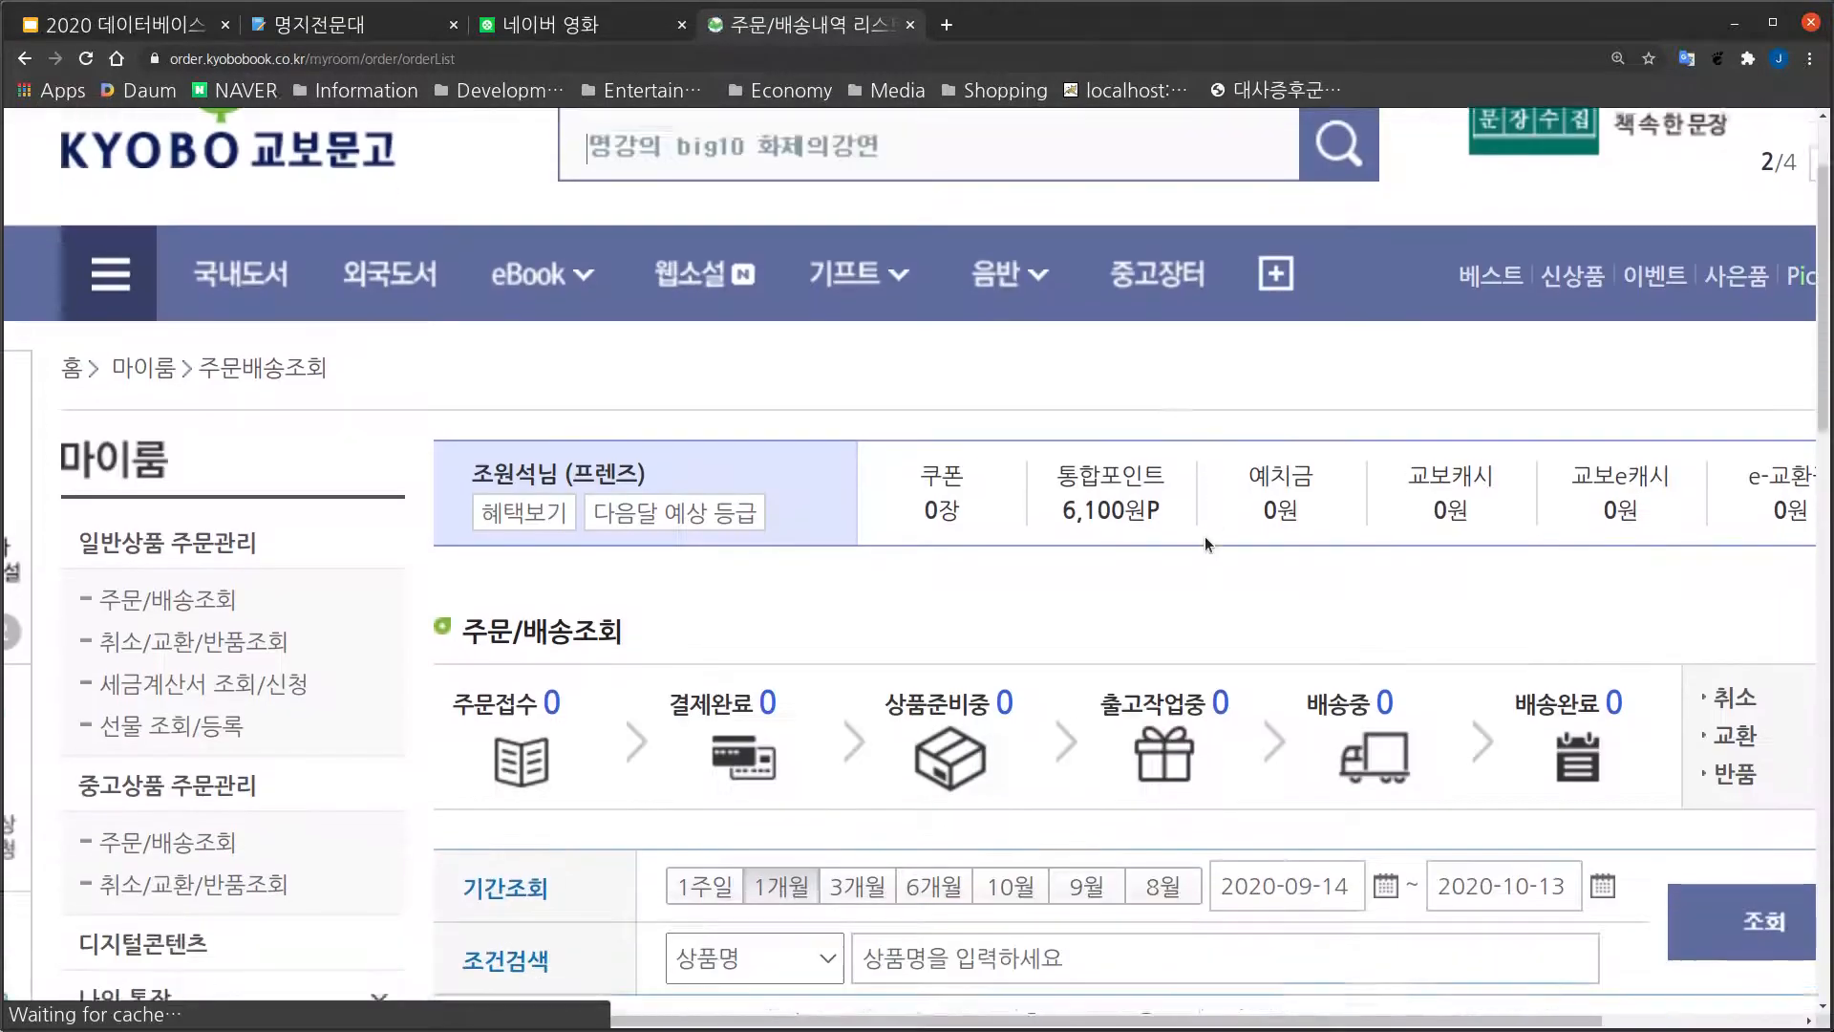
Step: Look up the orders of the last 6개월 and examine which fields the order list shows for each order and its books
scroll(1198, 545, down, 3)
click(931, 743)
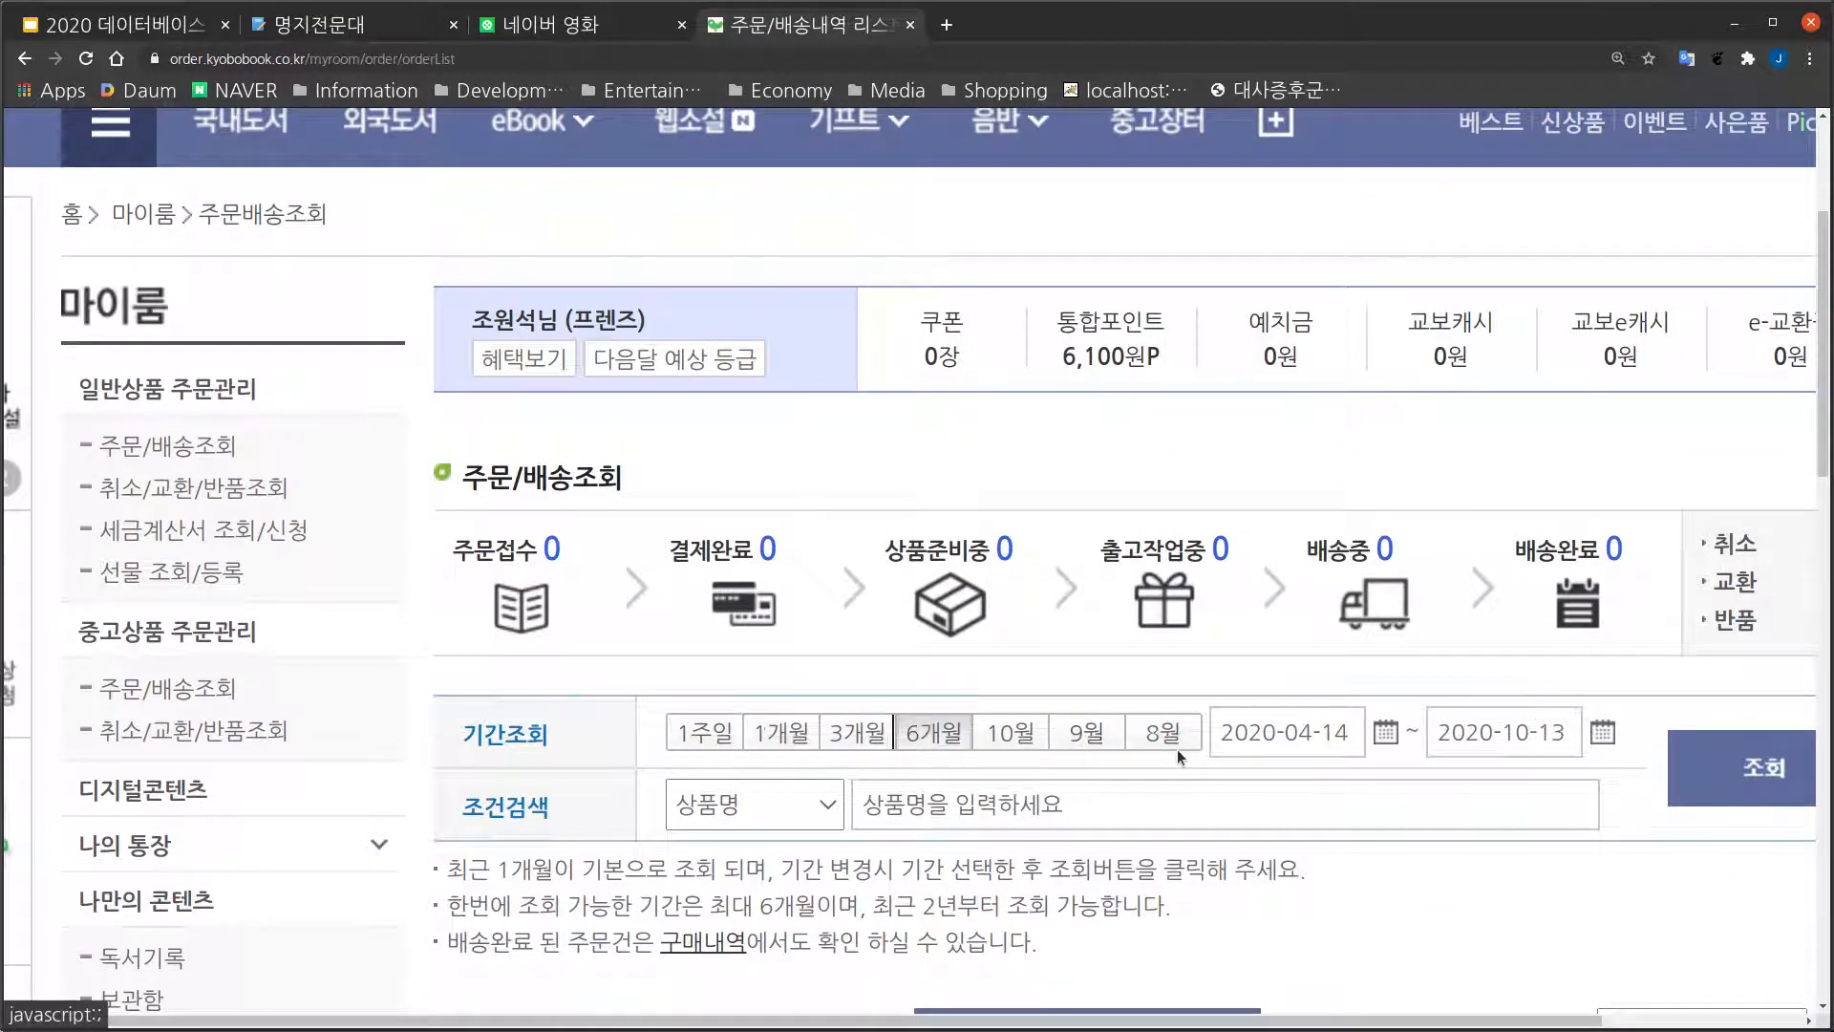
click(1756, 779)
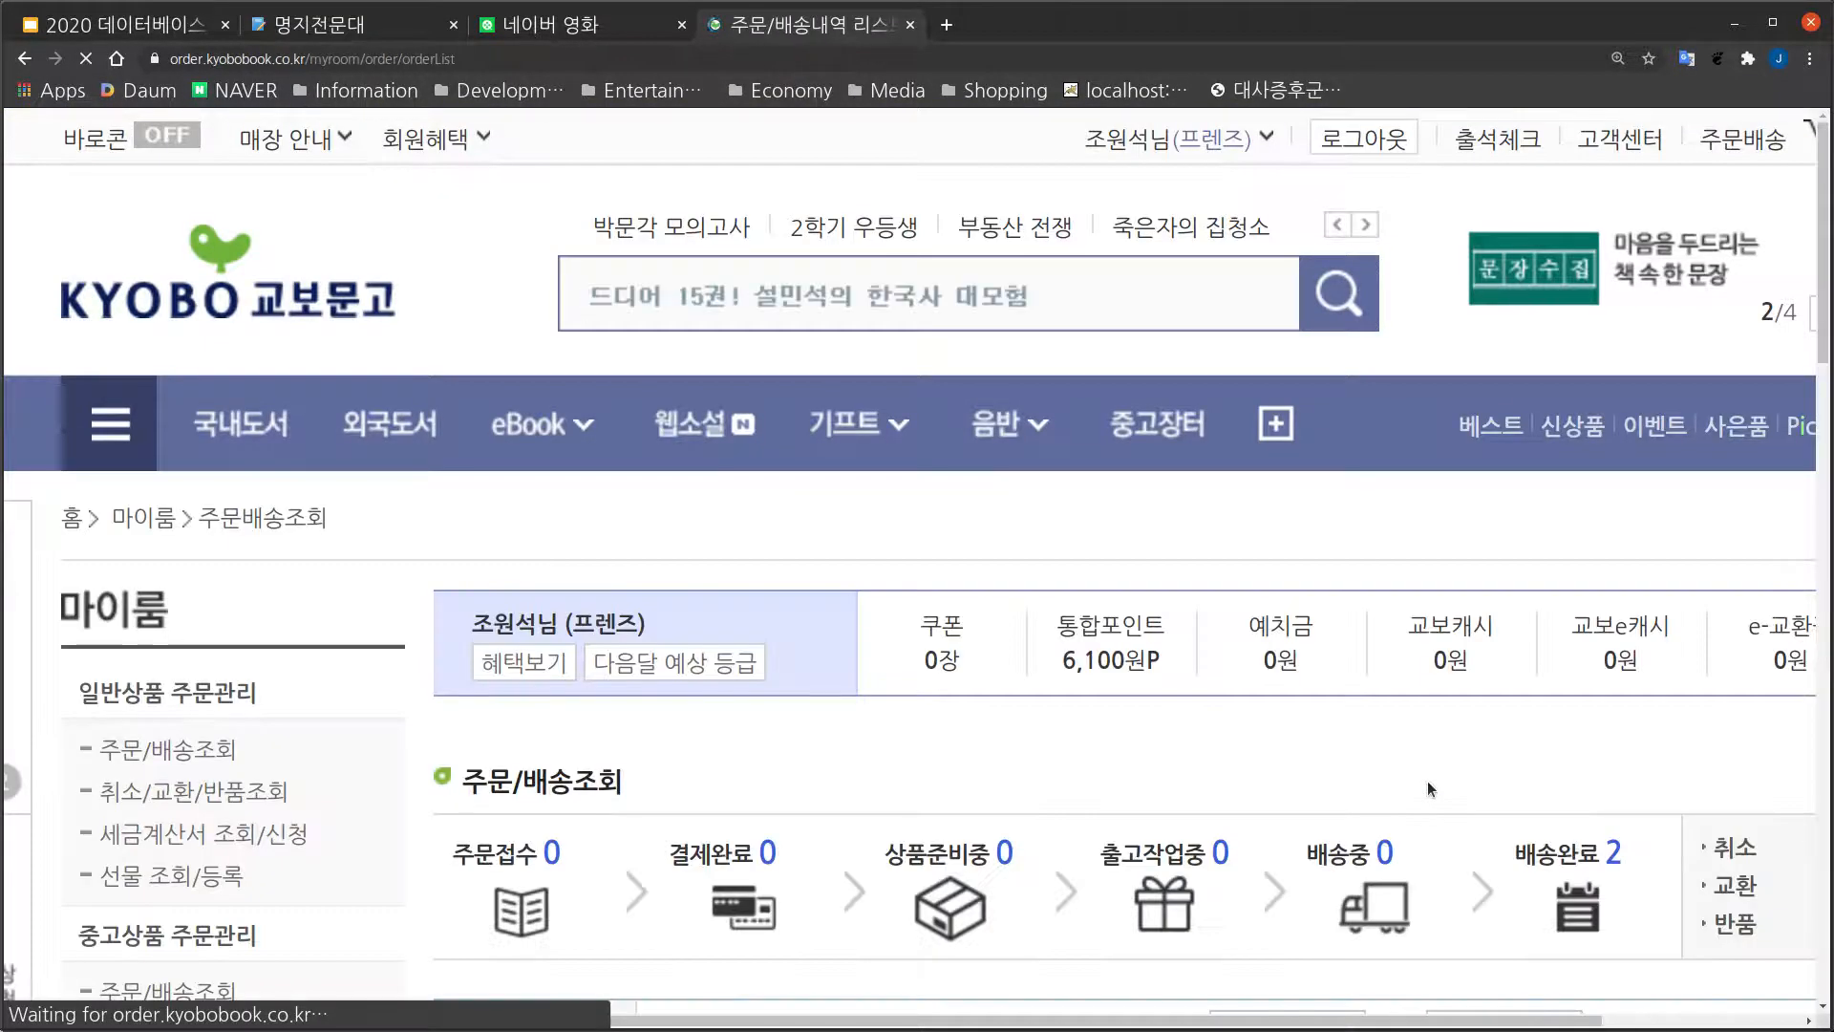
scroll(1428, 779, down, 10)
scroll(1426, 778, up, 2)
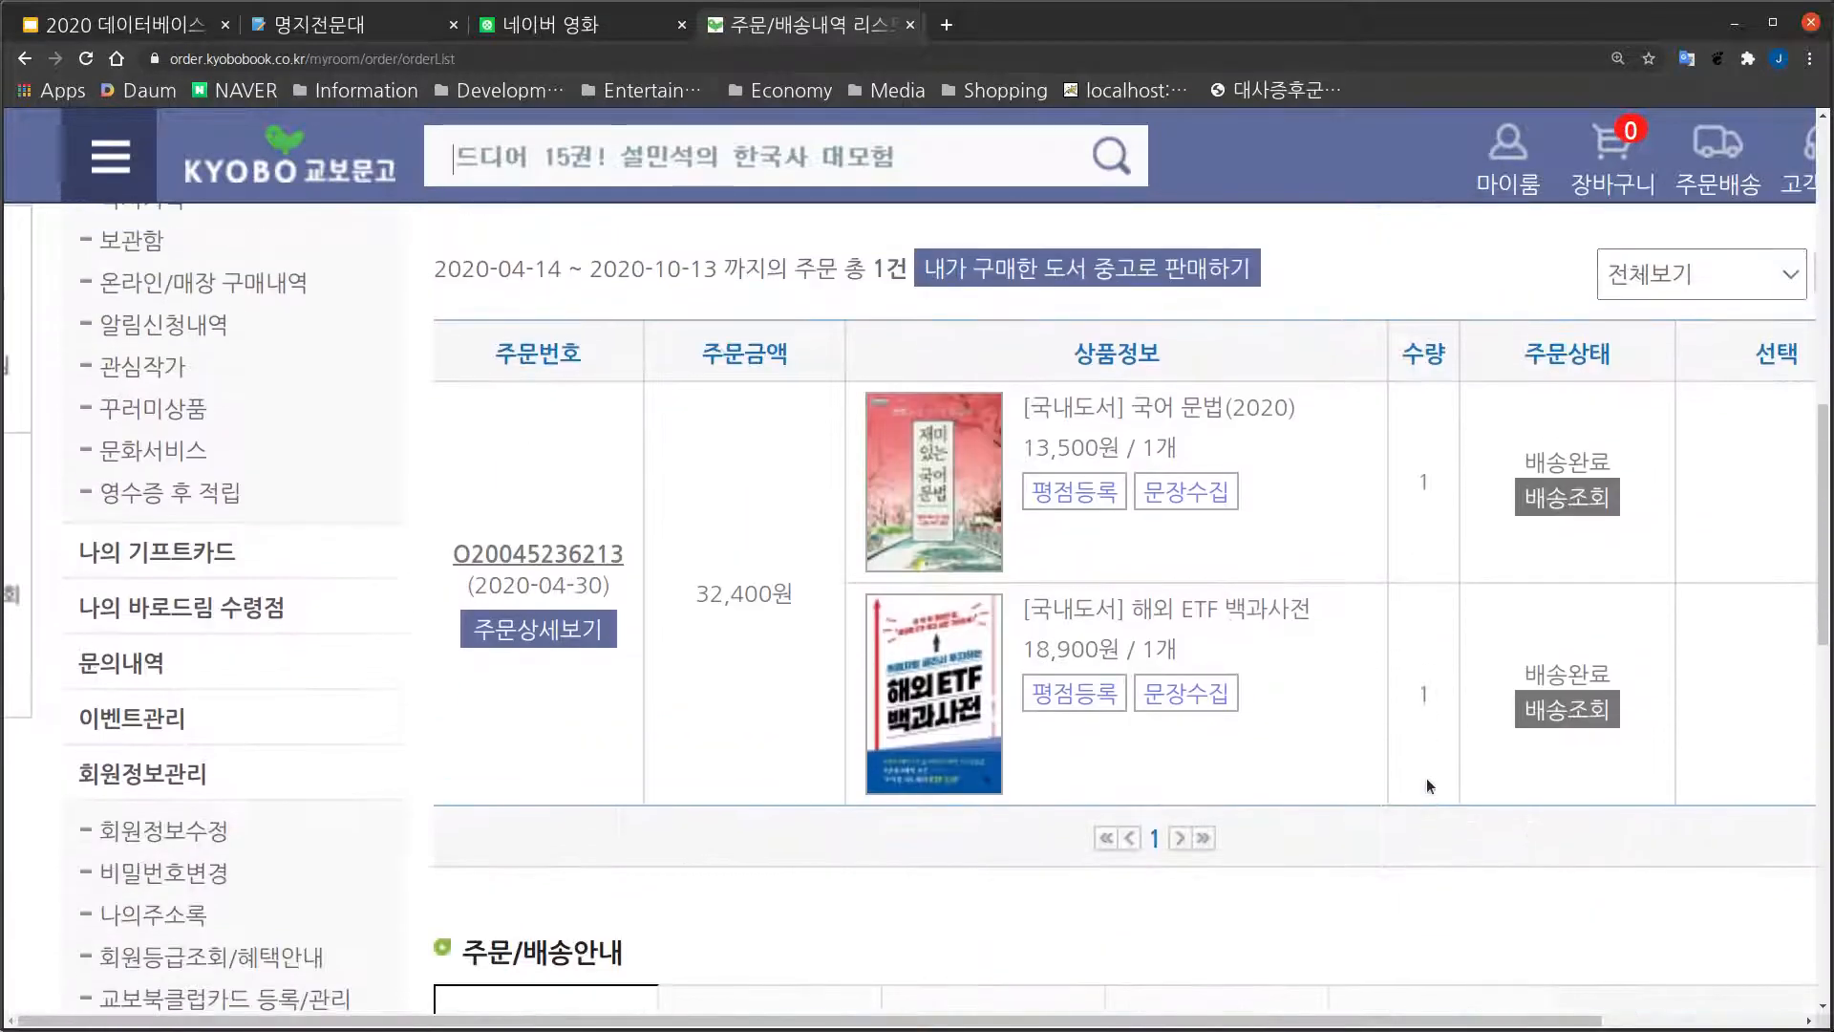
scroll(1425, 778, right, 1)
scroll(1425, 778, right, 1)
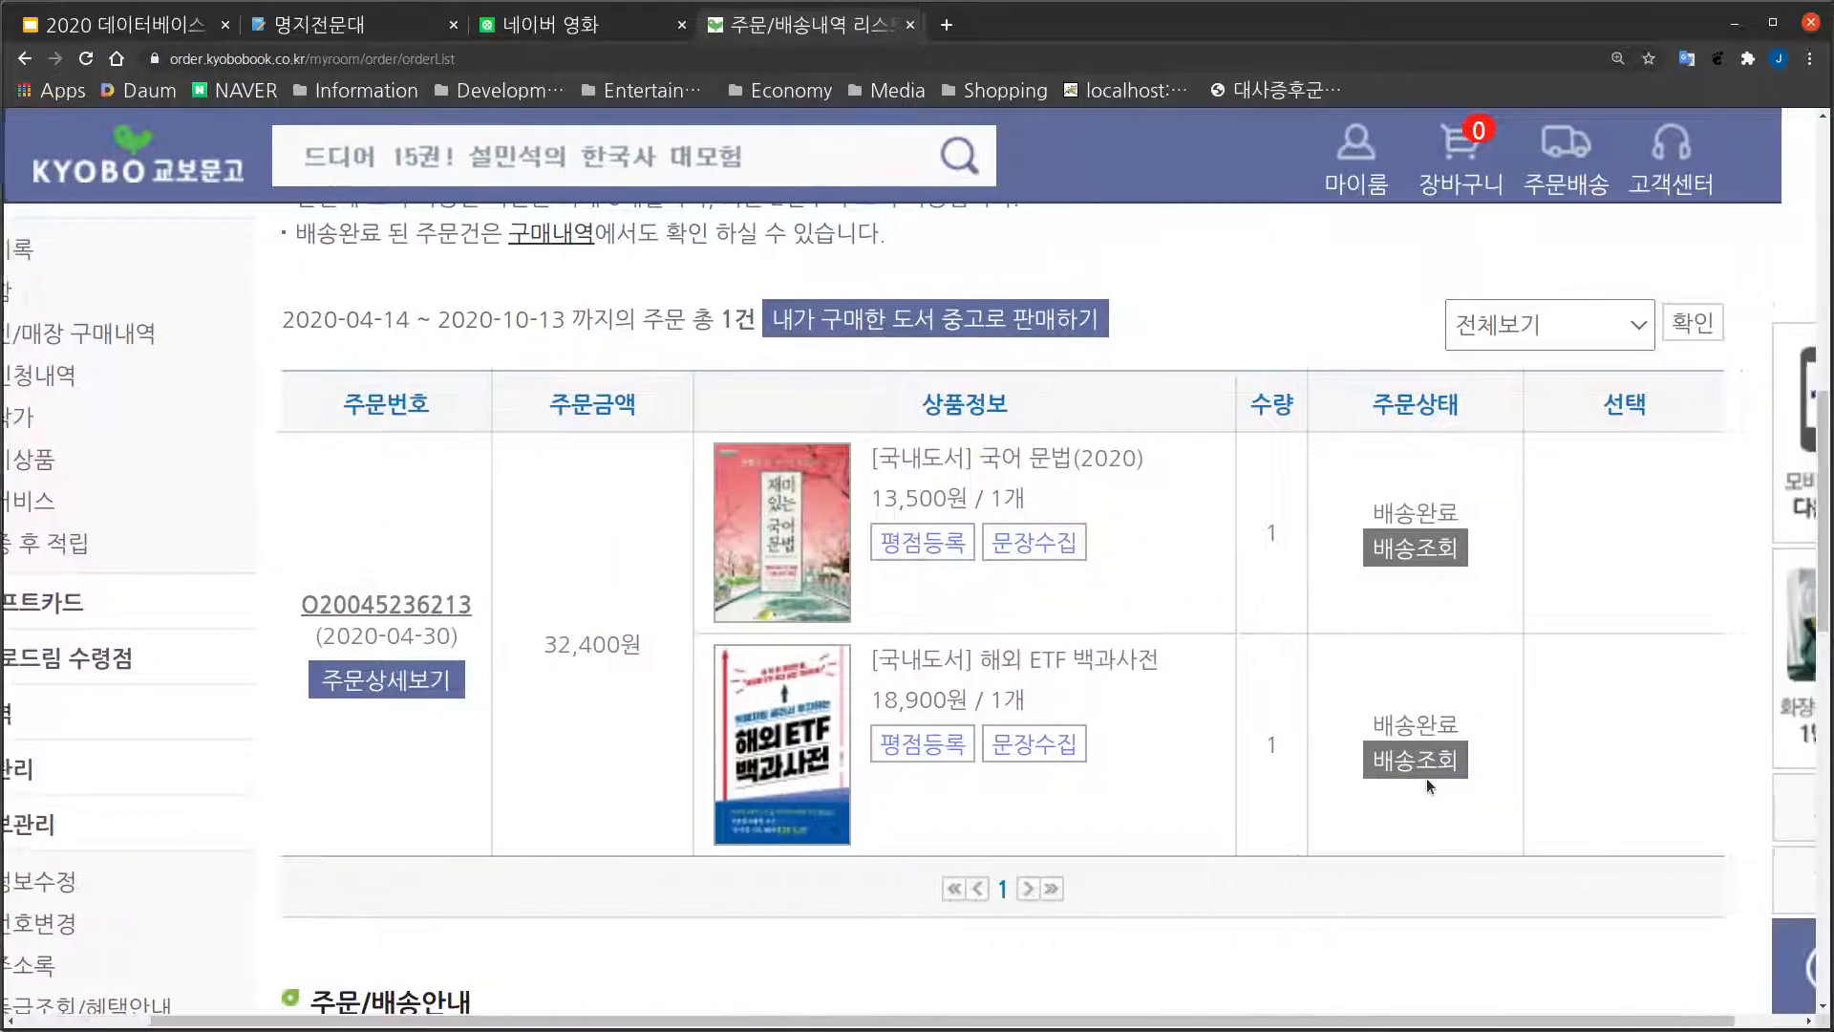
scroll(1426, 777, left, 1)
click(1204, 692)
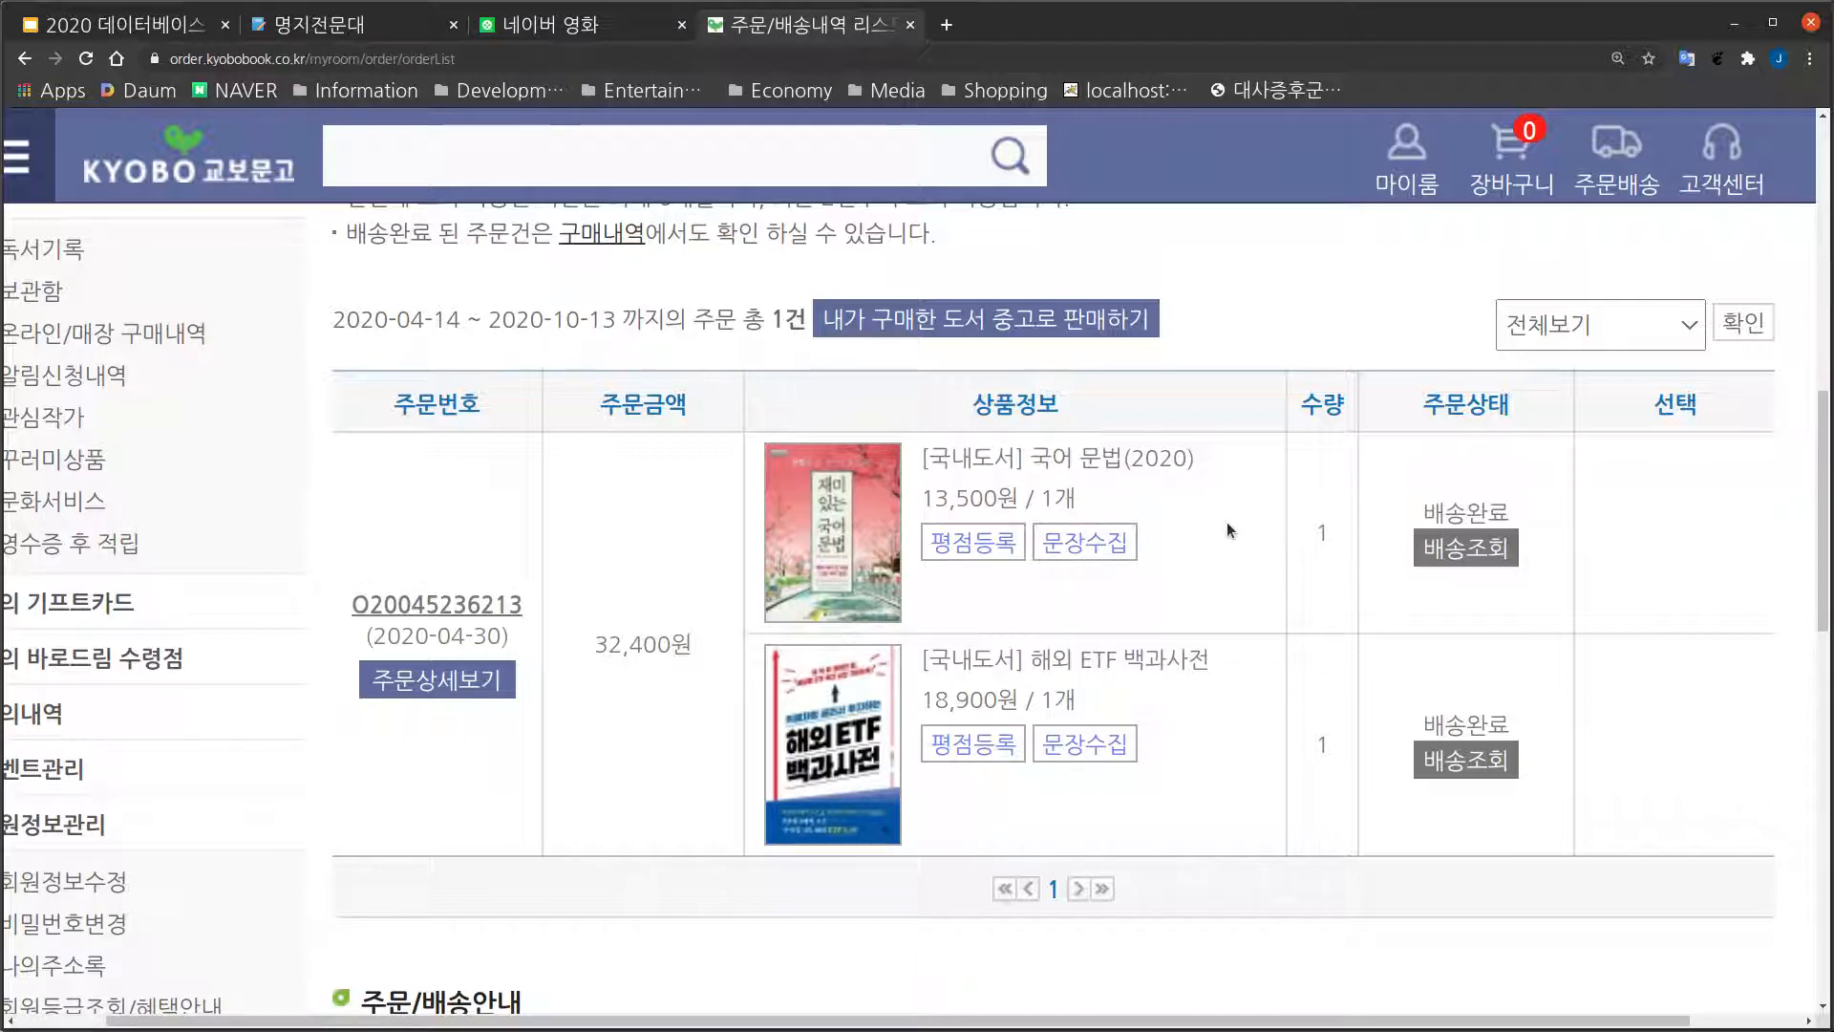
Step: Return to MySQL Workbench and place a new table named 주문 beside the 회원 table in the 교보문고 layer
key(alt+Tab)
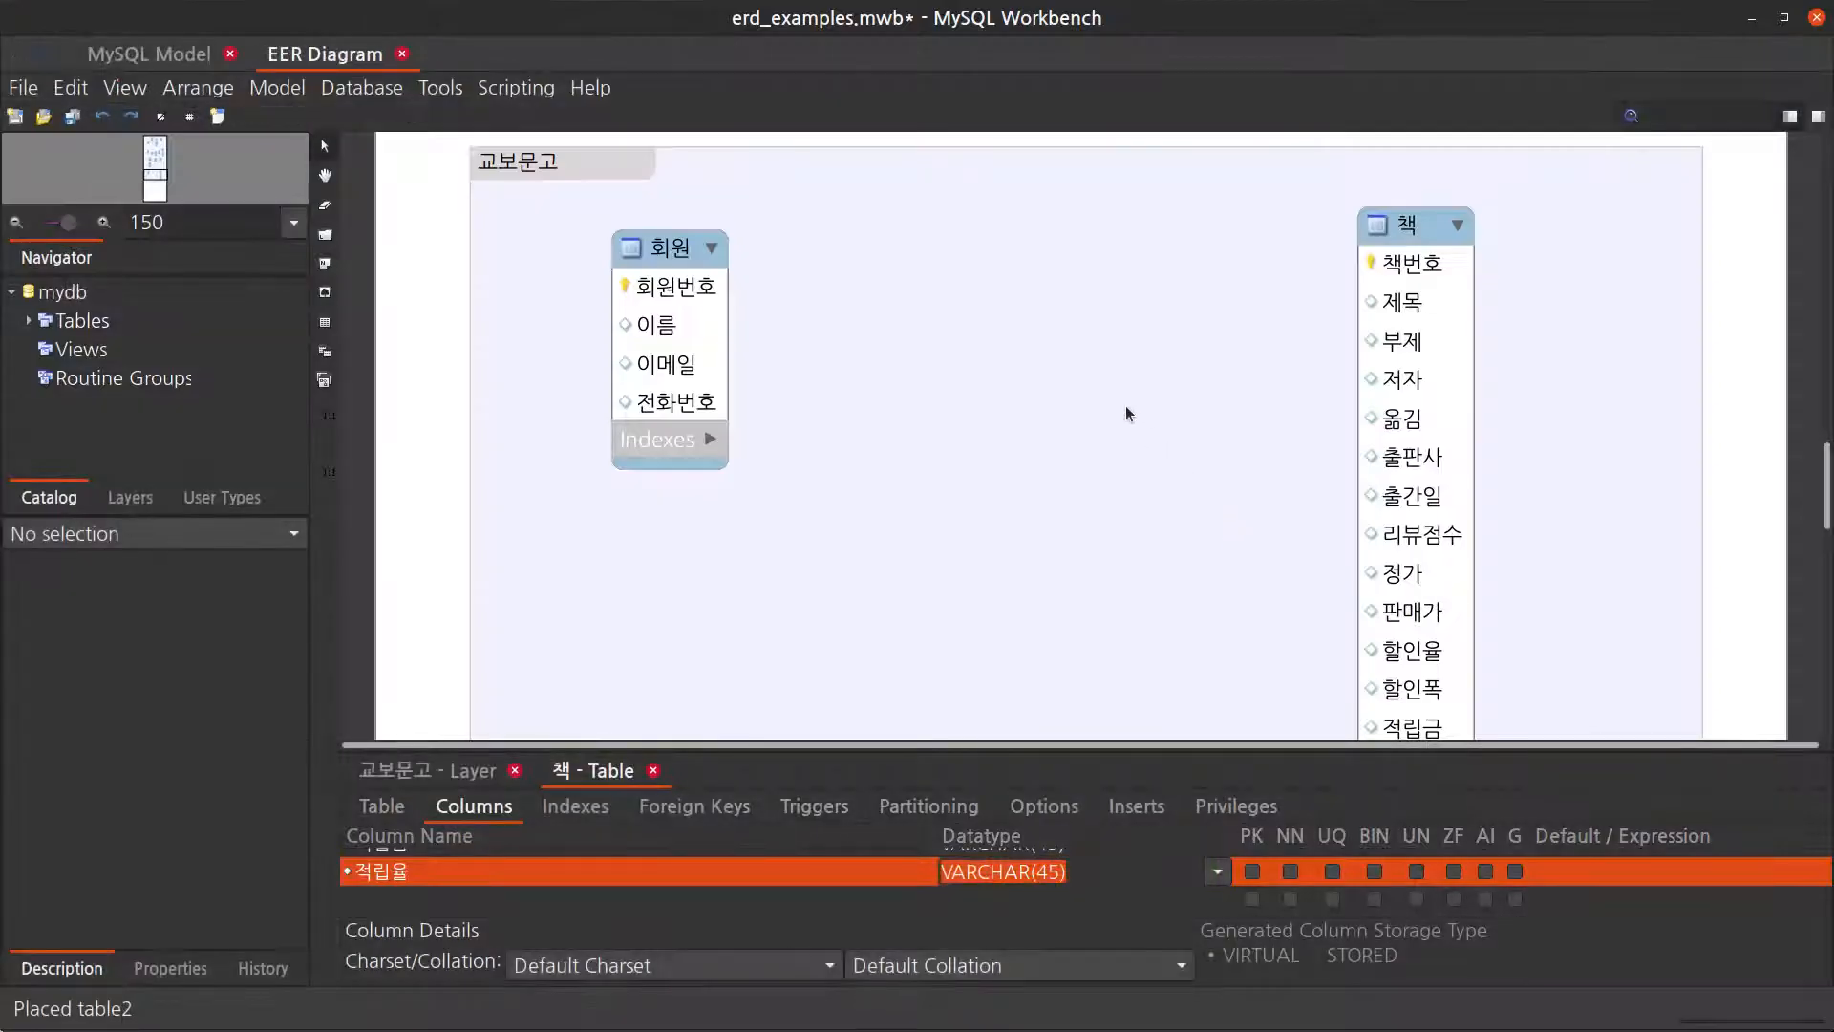
key(t)
click(847, 287)
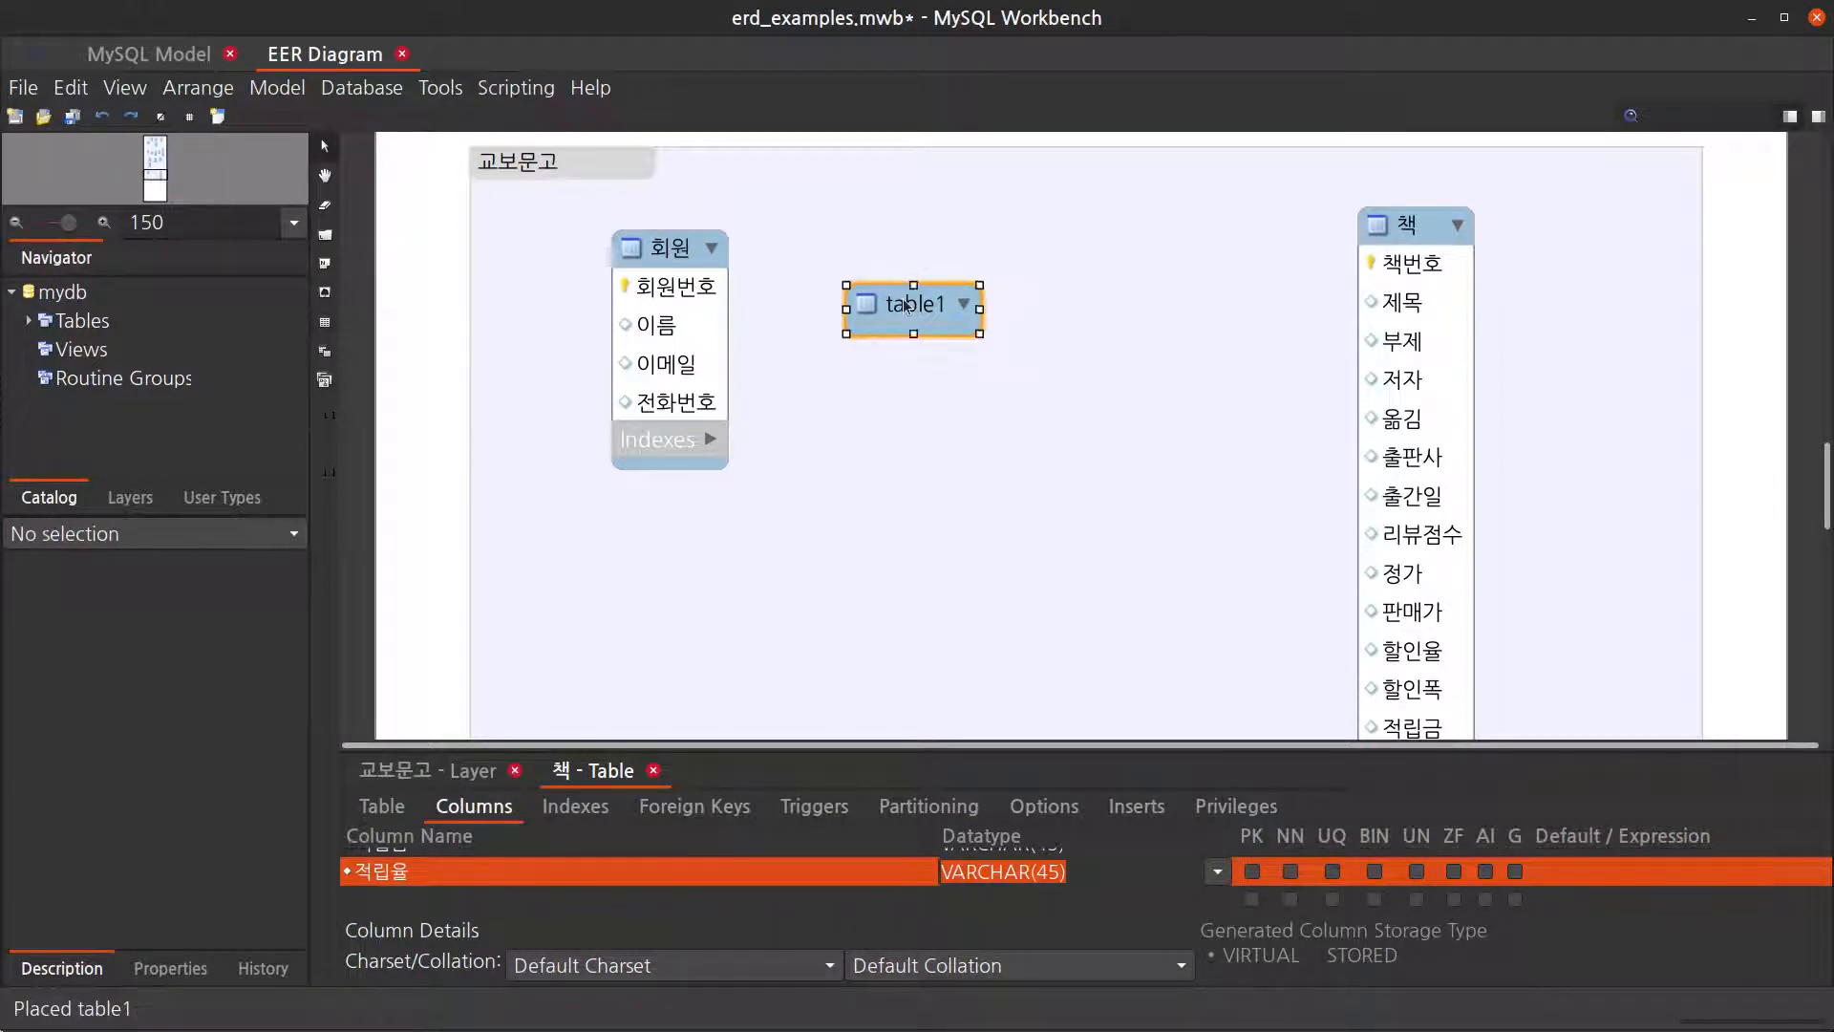
drag(903, 299, 906, 293)
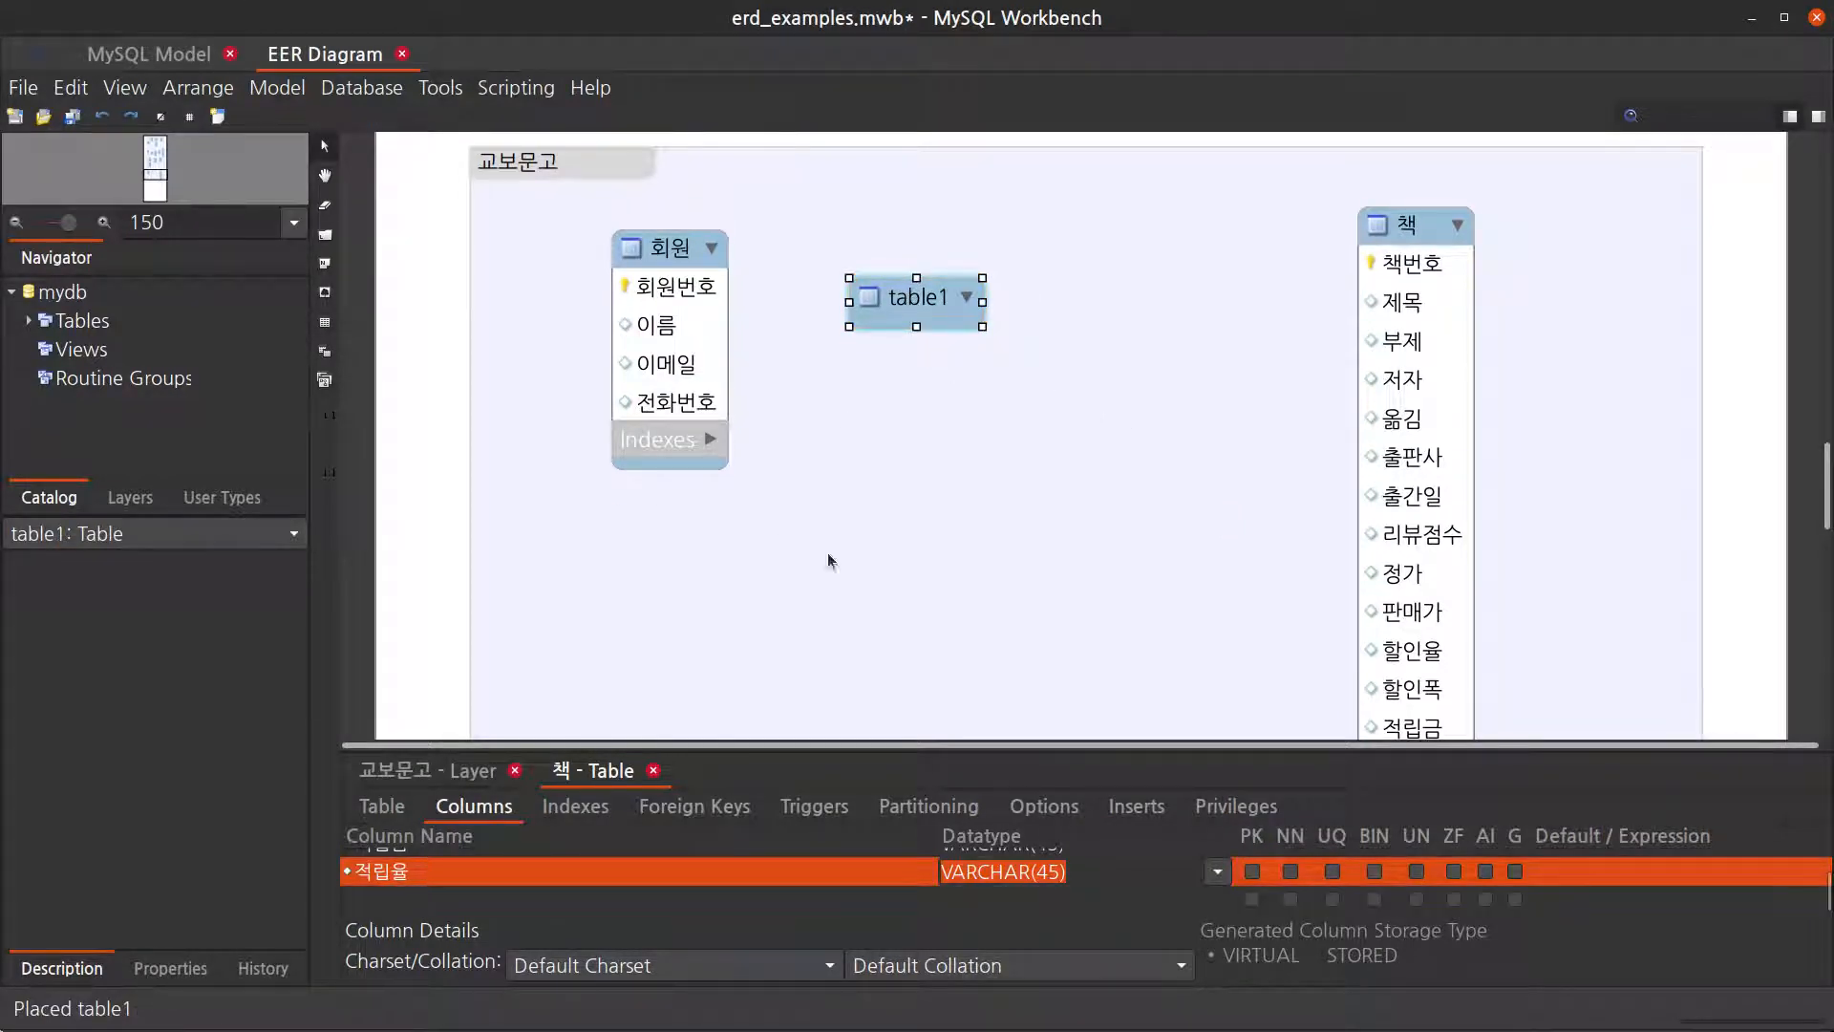
double_click(894, 299)
click(400, 808)
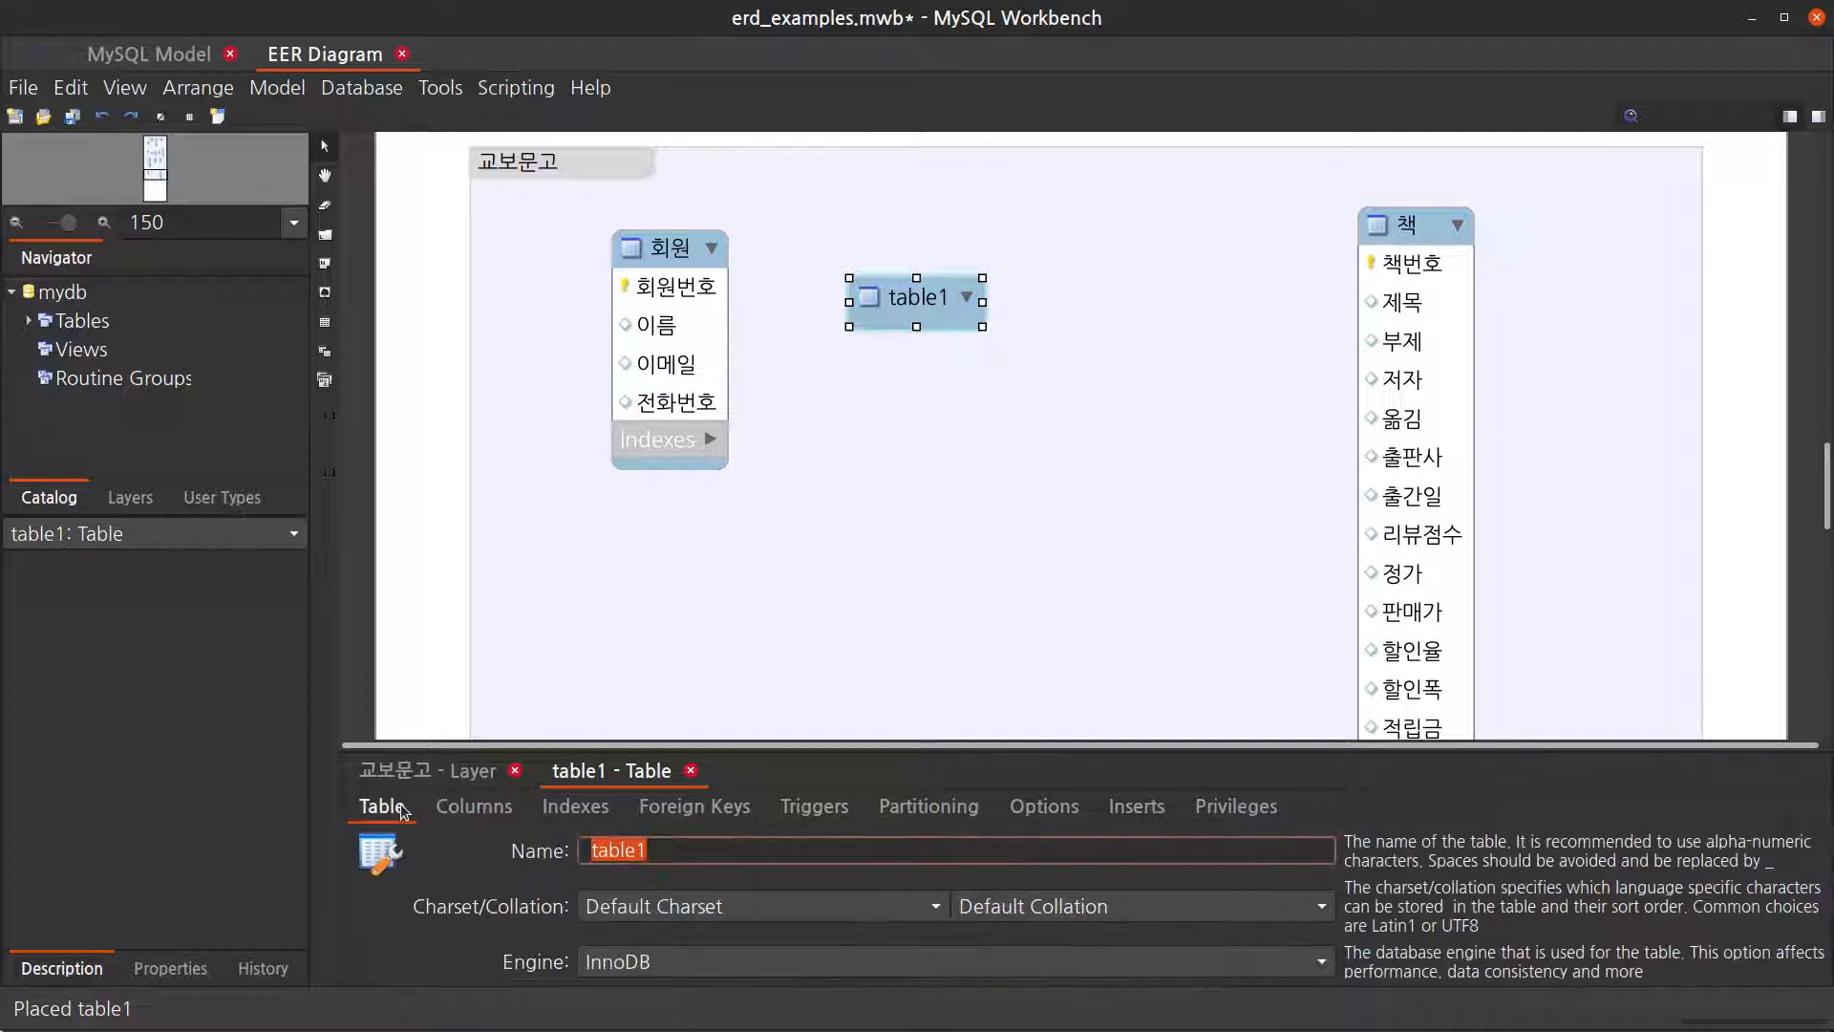
text(주문)
key(Return)
Step: Add 주문번호 as the INT primary key of the 주문 table, and check the online order list for further fields
click(596, 863)
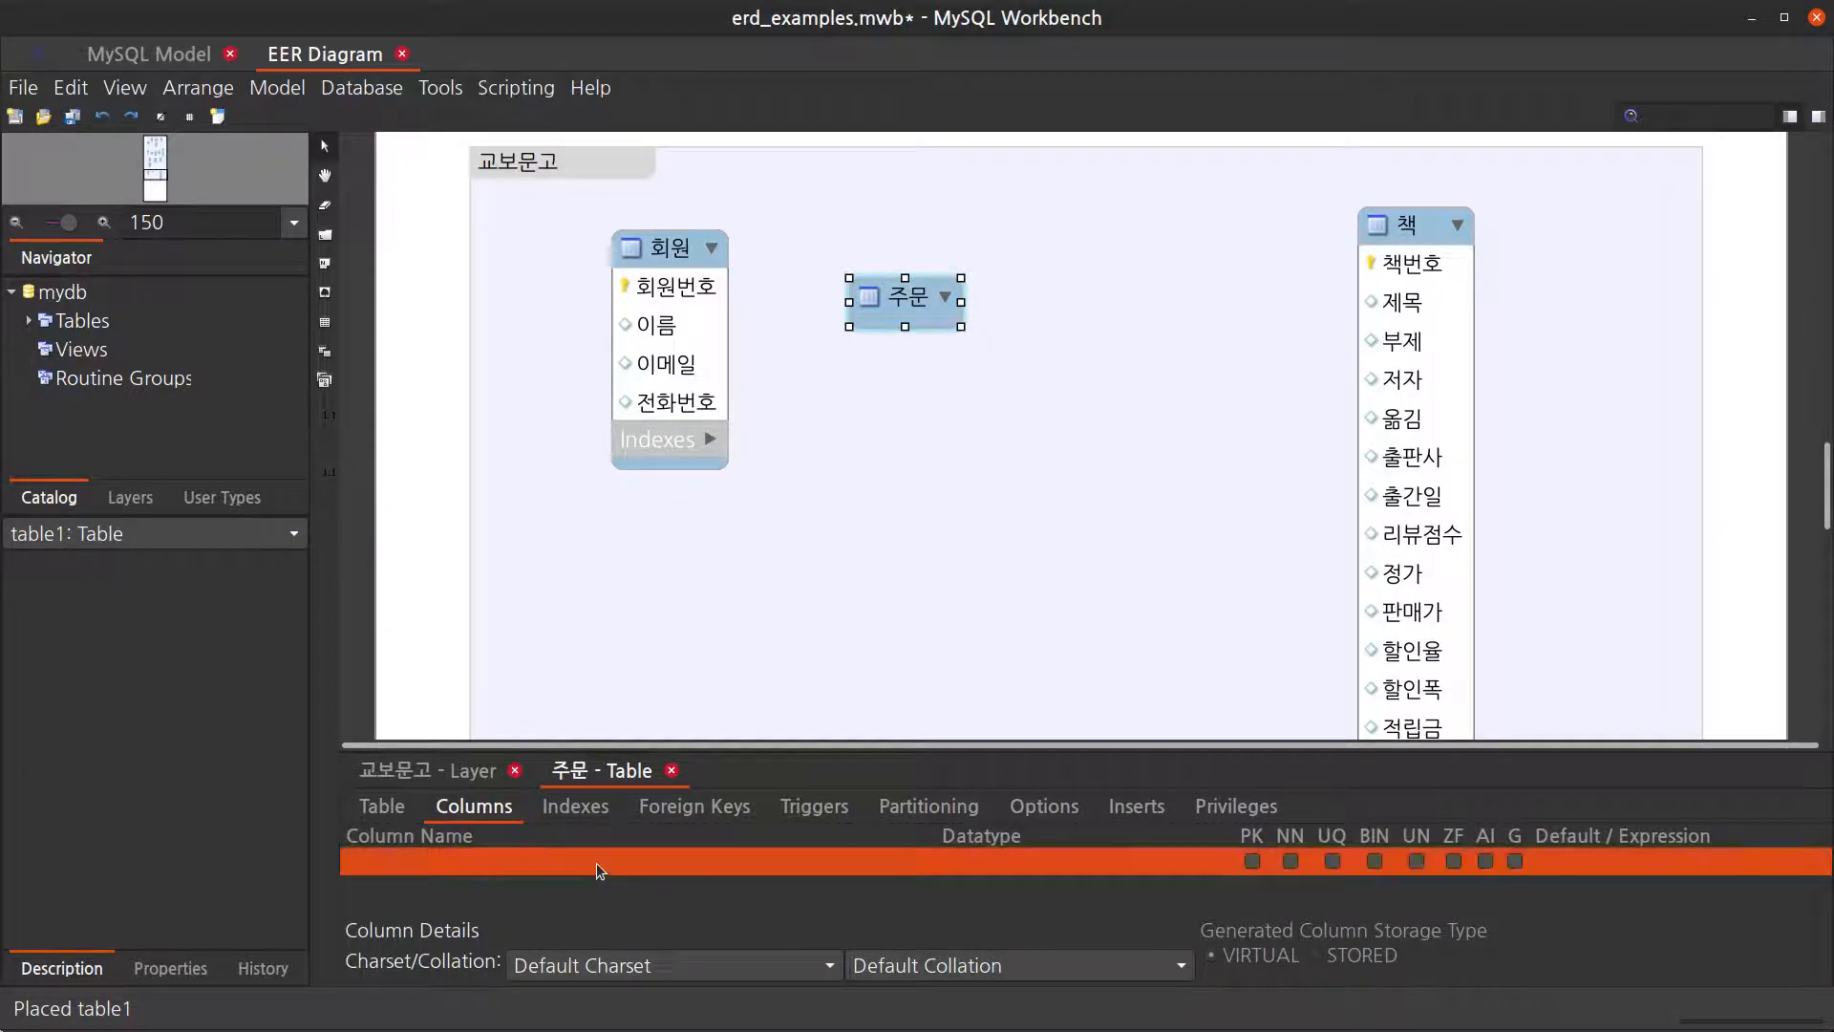
click(596, 862)
click(583, 892)
click(583, 892)
click(583, 892)
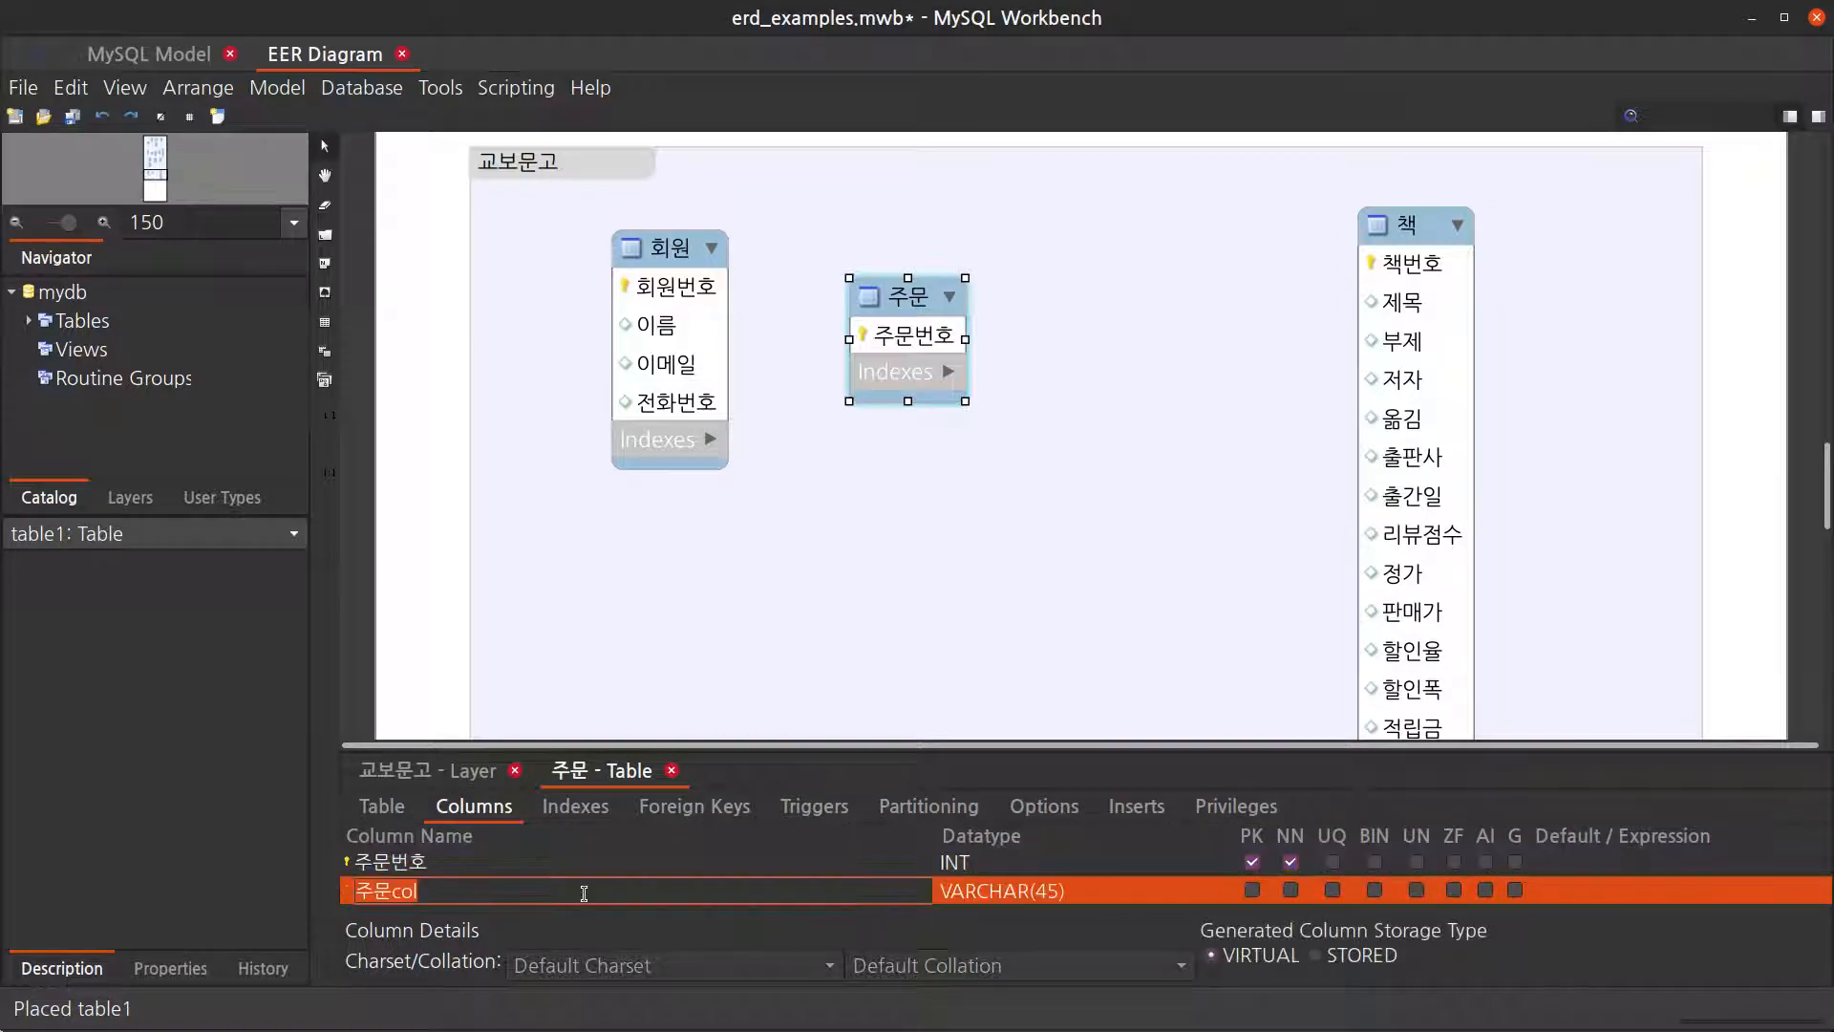
key(alt+Tab)
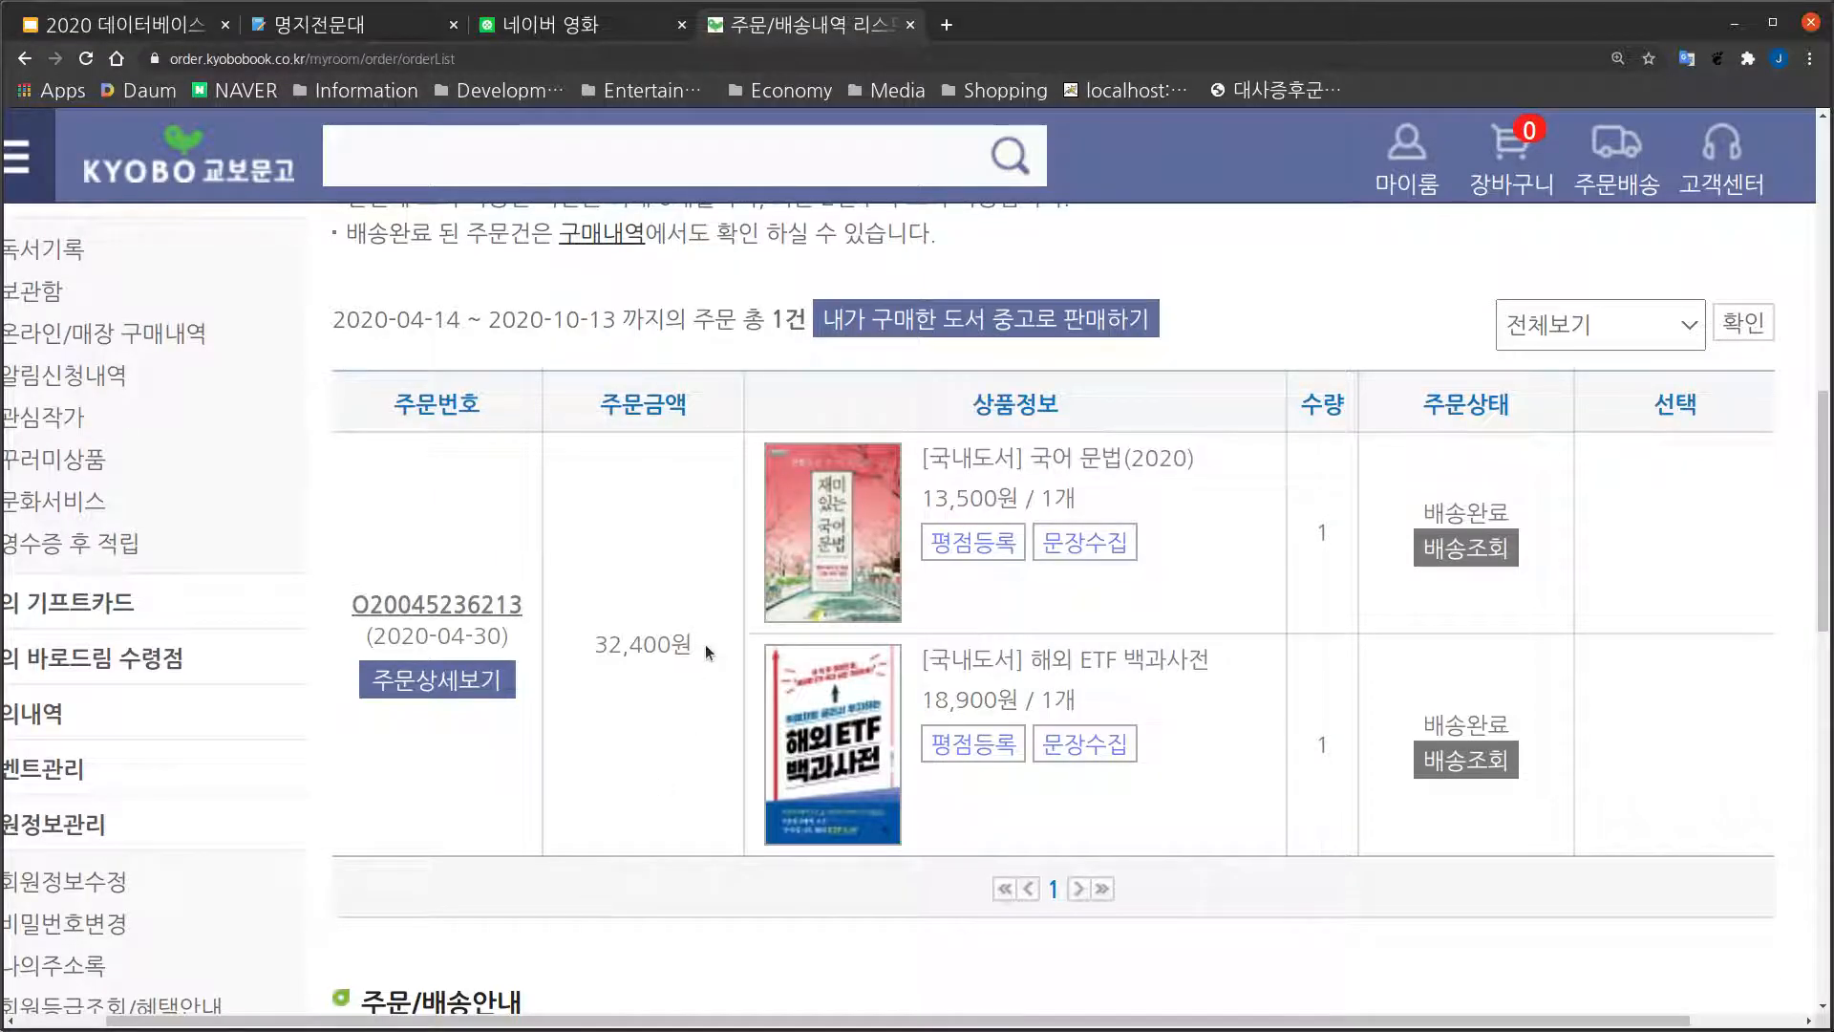
key(alt+Tab)
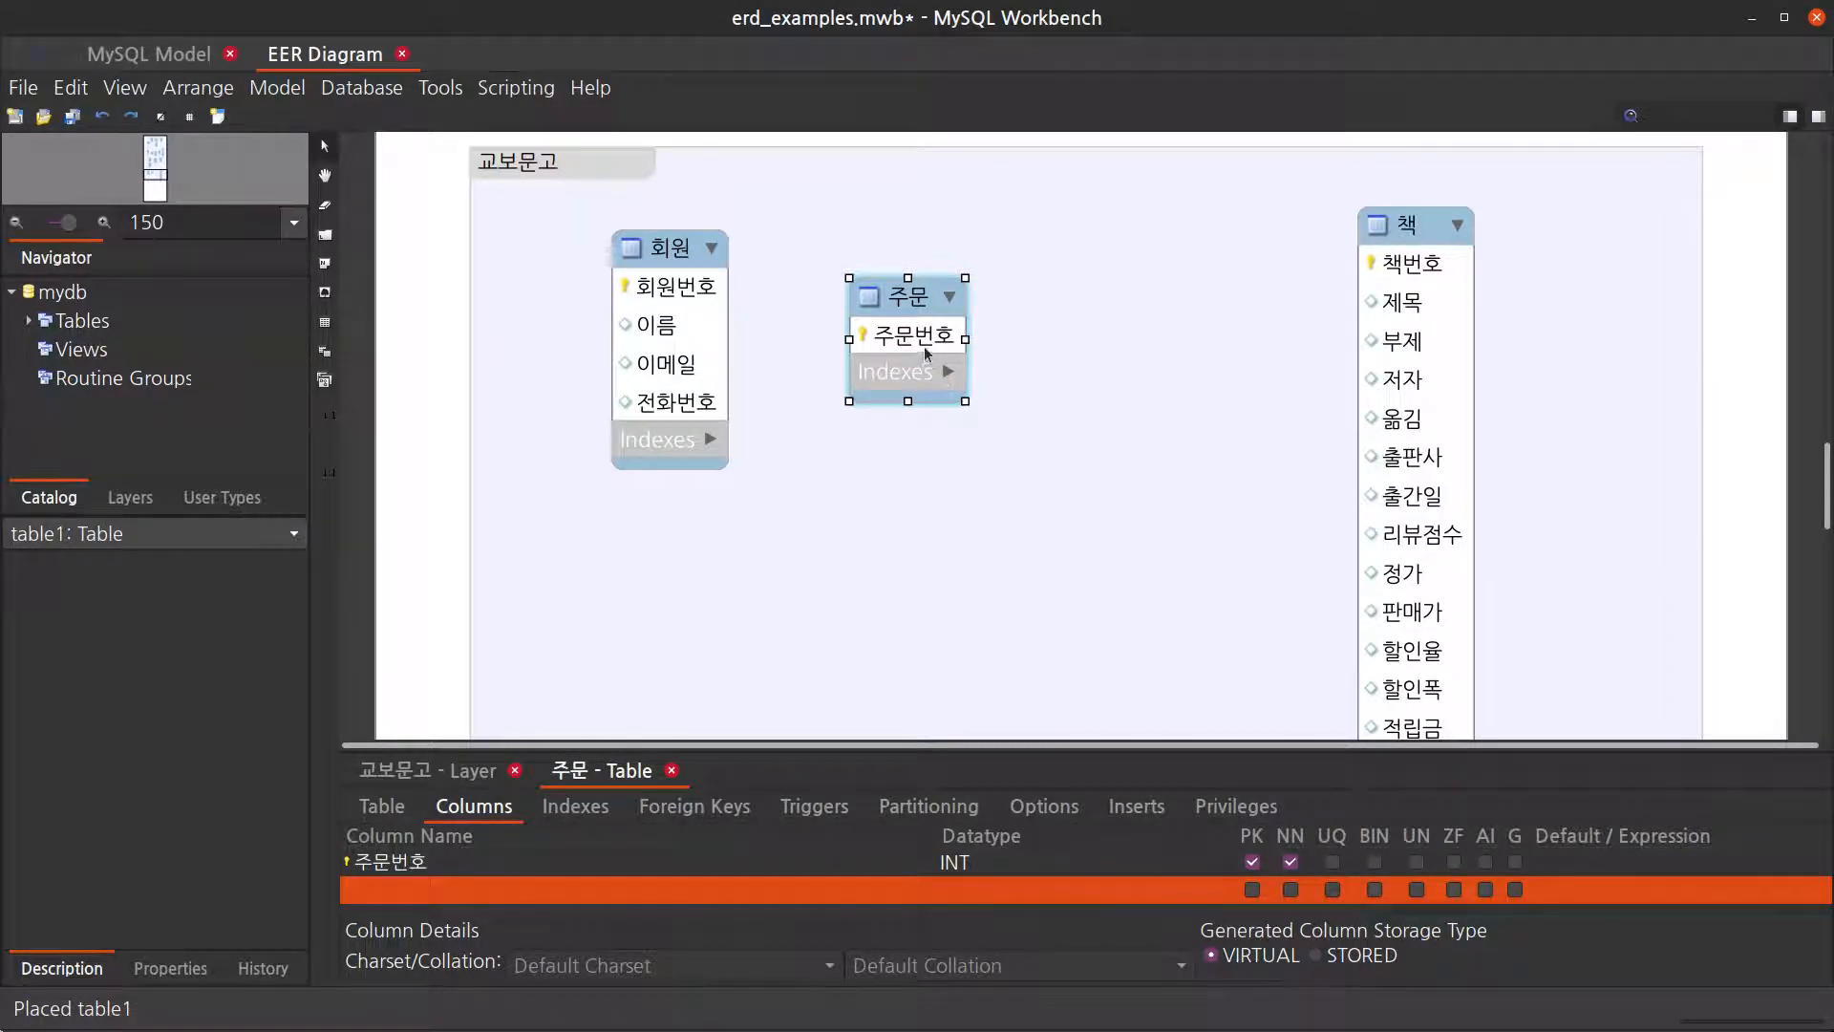
Step: Create a non-identifying one-to-many relationship from 회원 to 주문 and rename the foreign key column 회원번호
click(905, 526)
key(2)
click(896, 341)
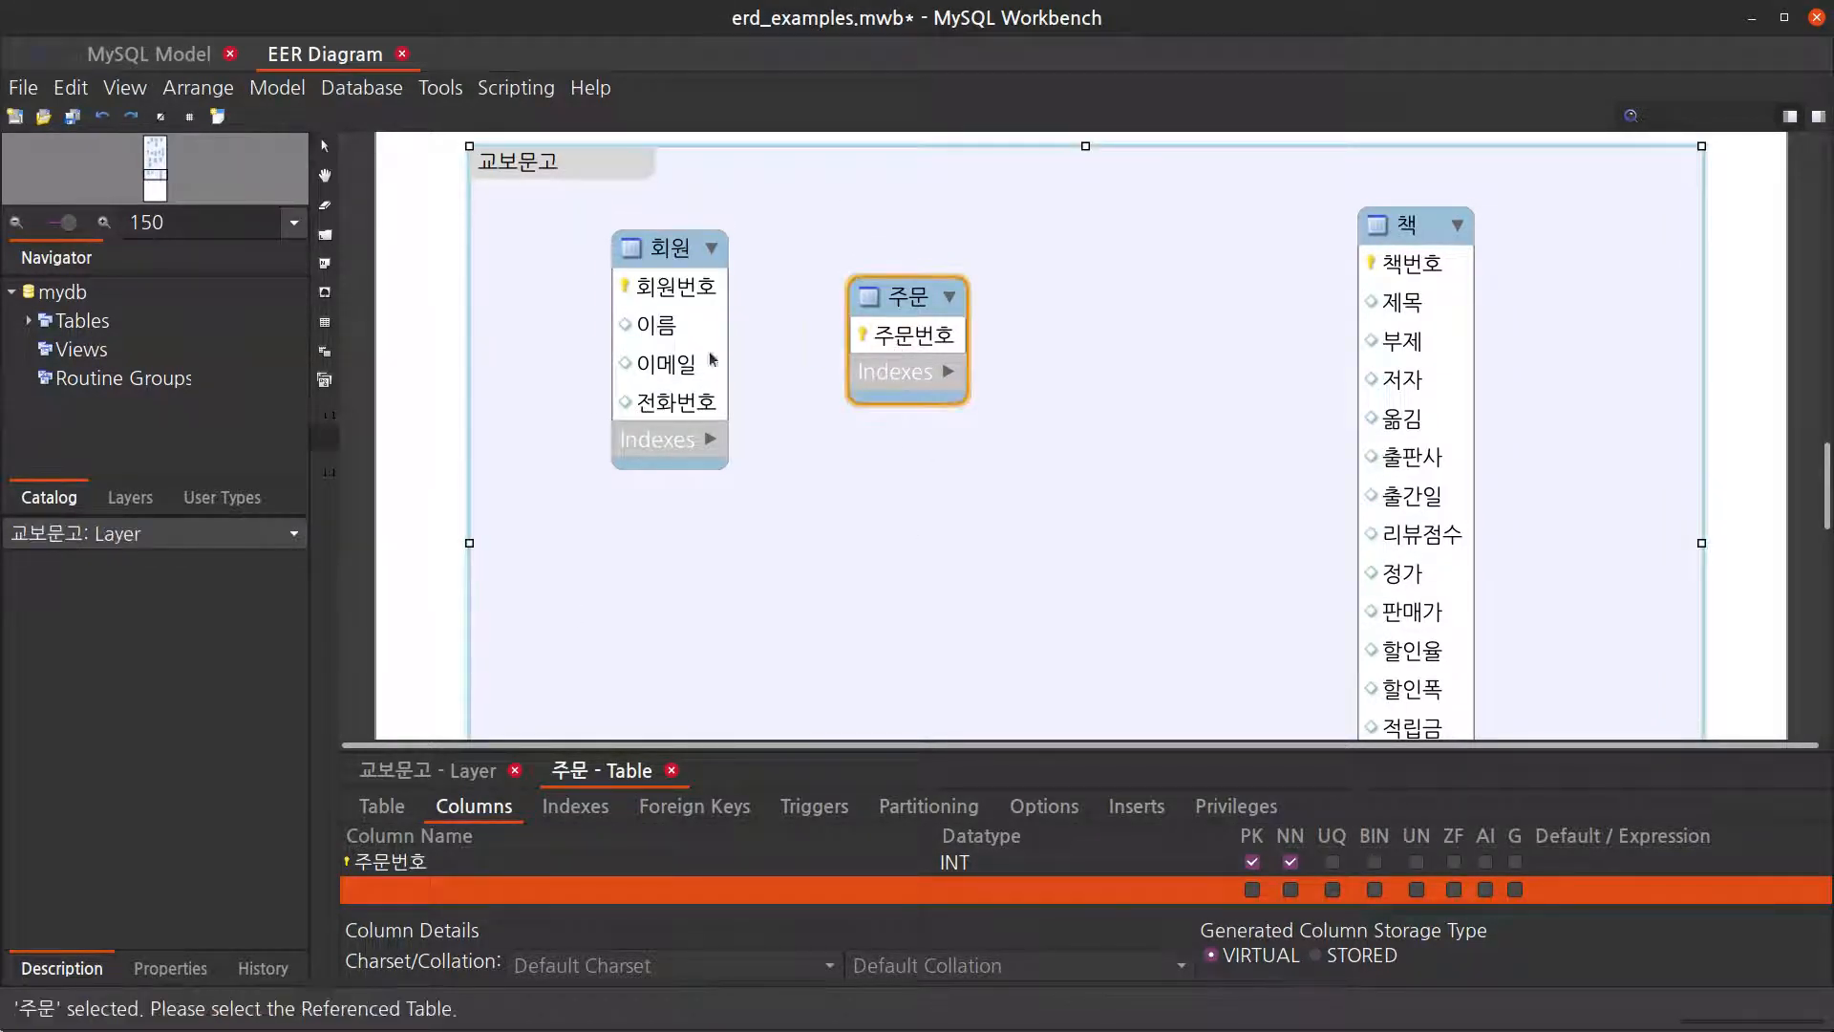
click(709, 358)
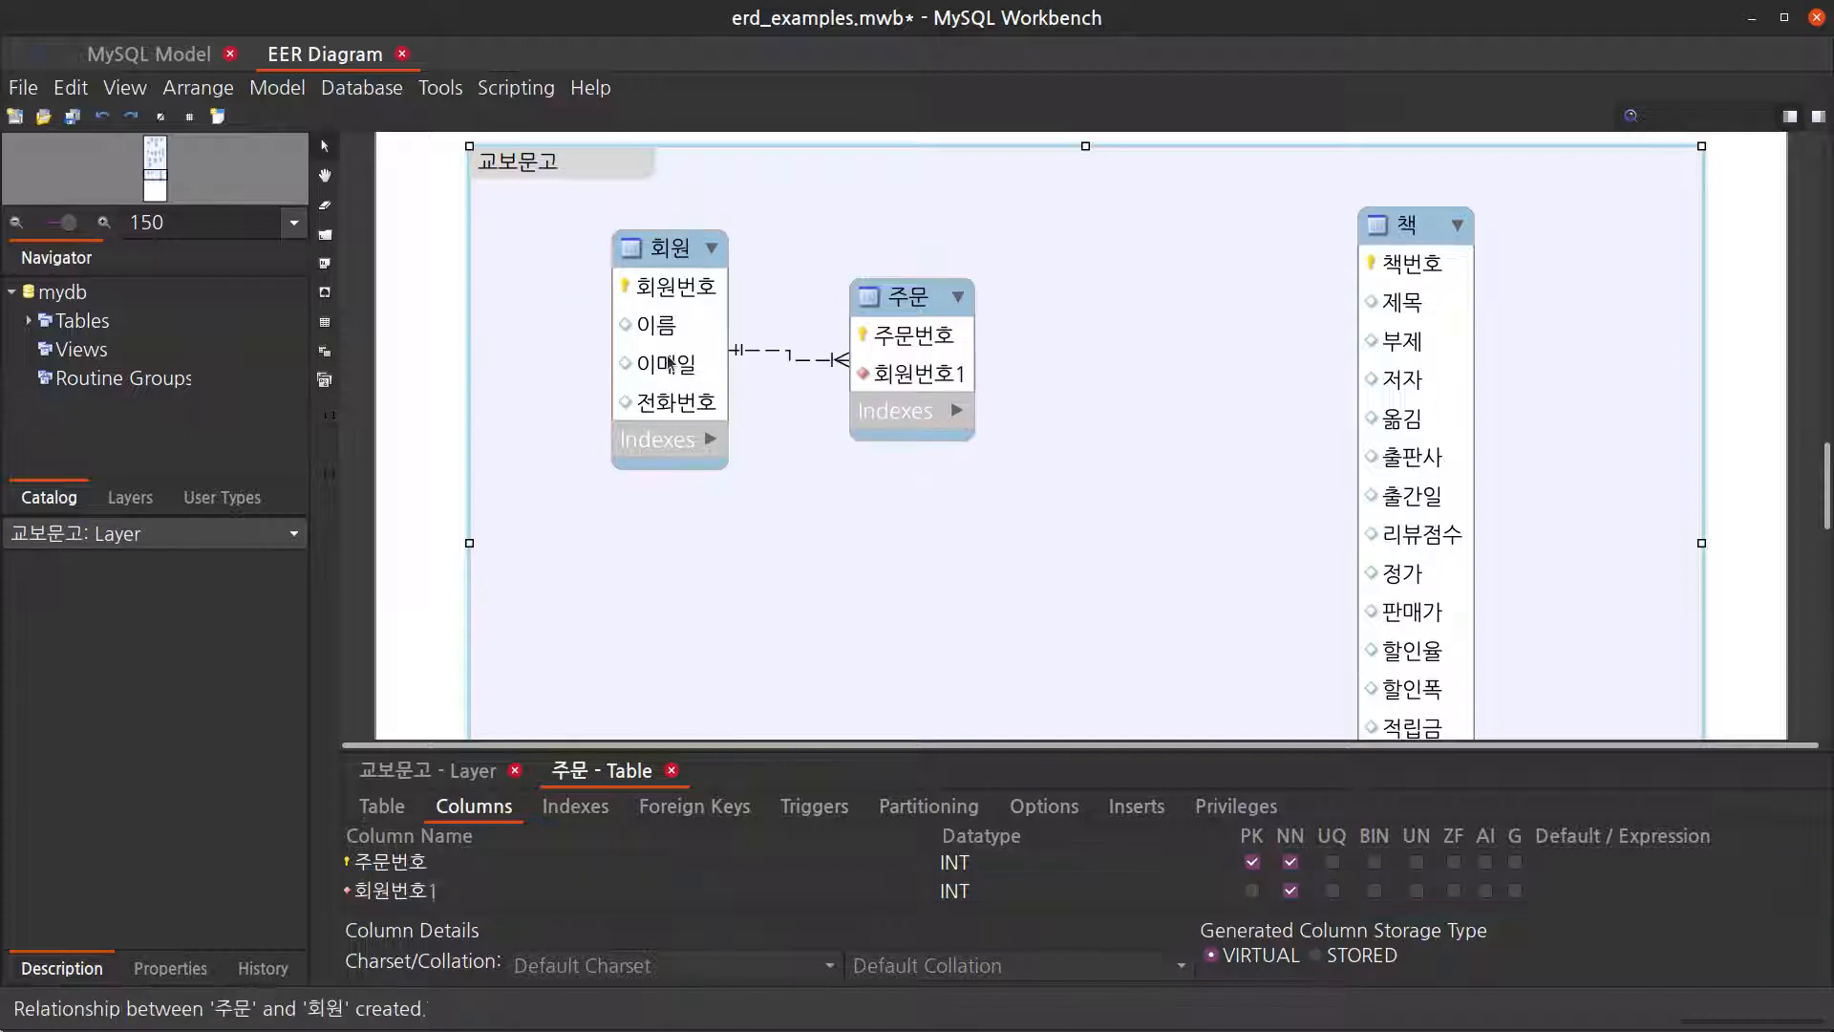
double_click(468, 888)
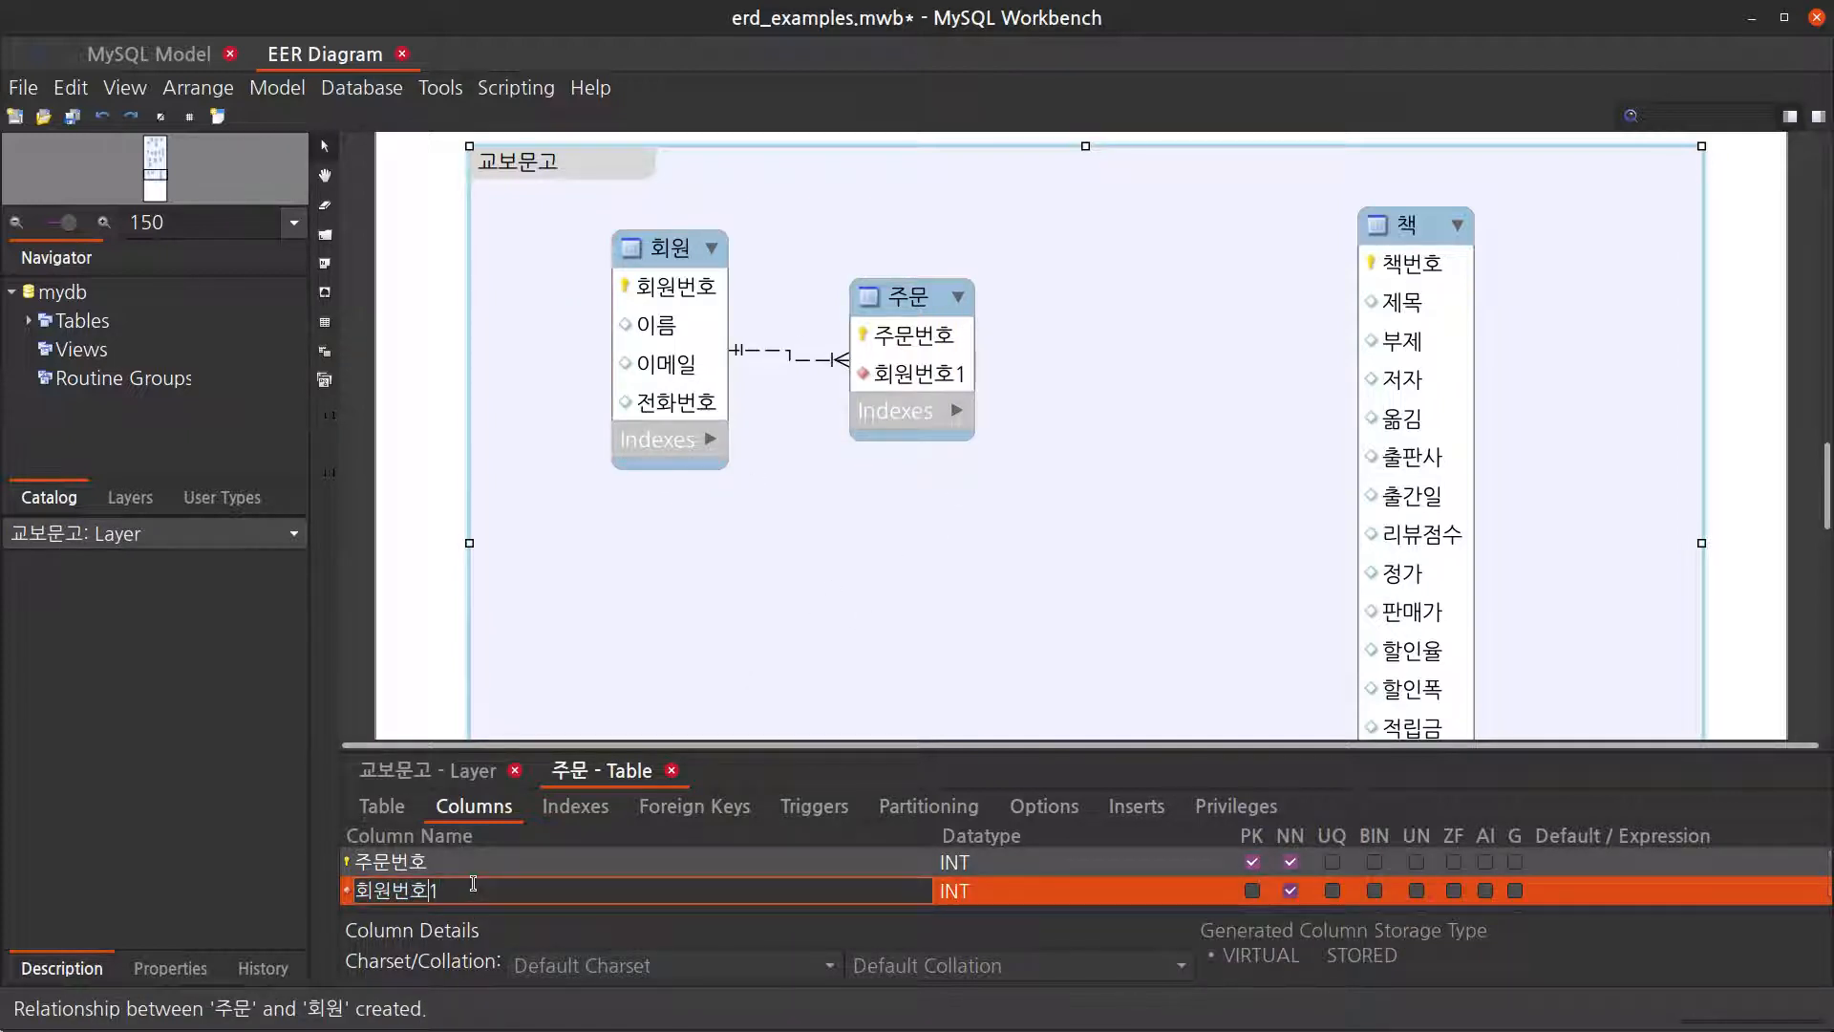
key(BackSpace)
key(Return)
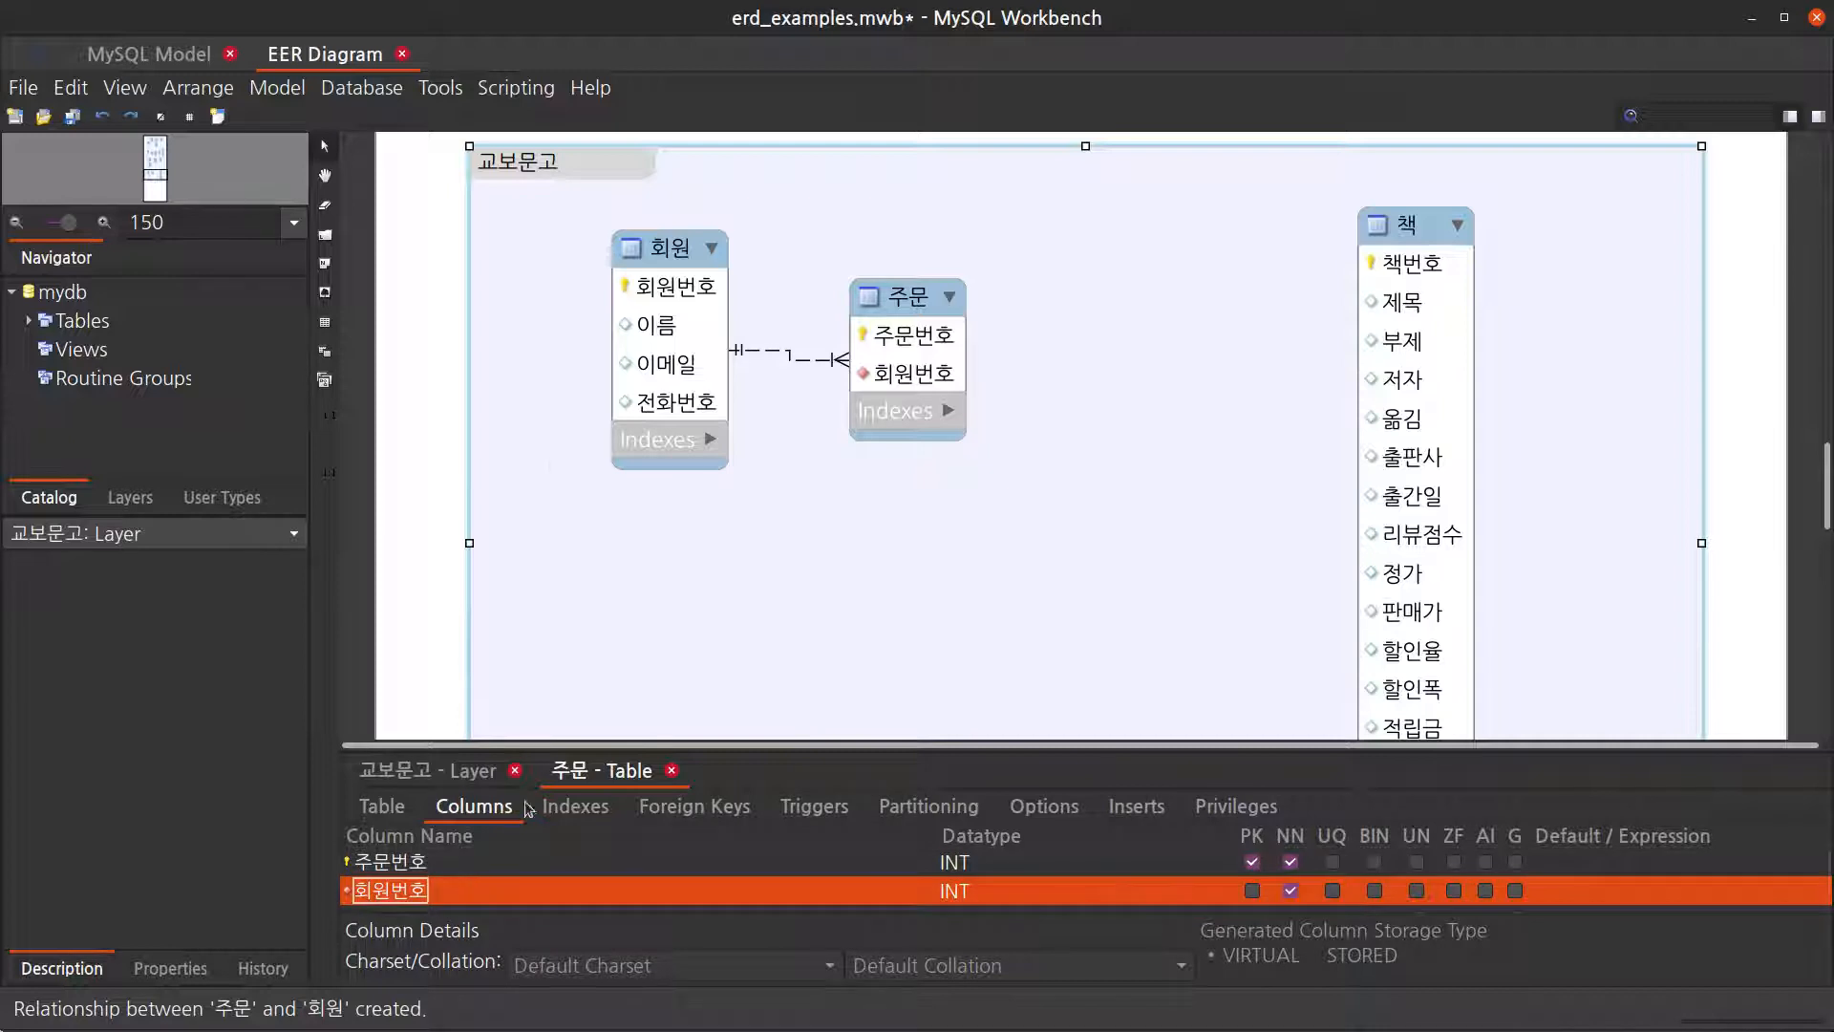
Step: Enlarge the column editor, add a 주문금액 column to the 주문 table and check the online order list again
click(919, 305)
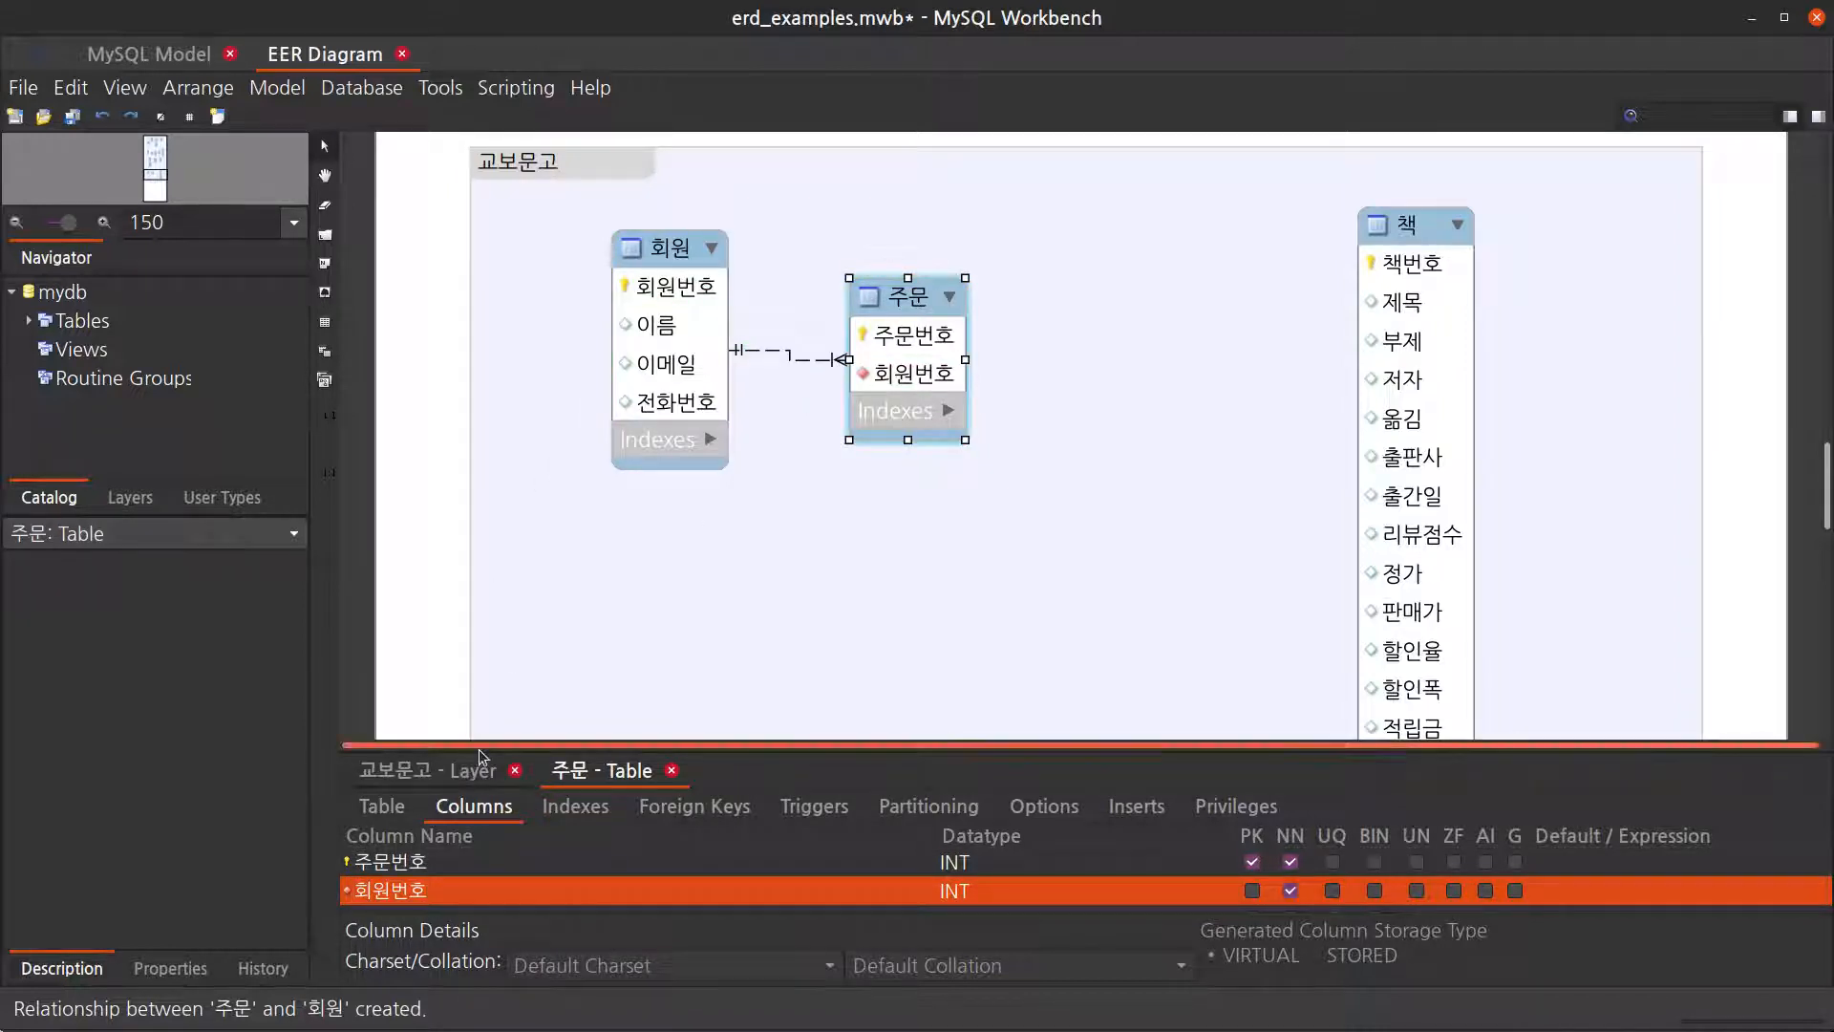
drag(482, 754, 506, 686)
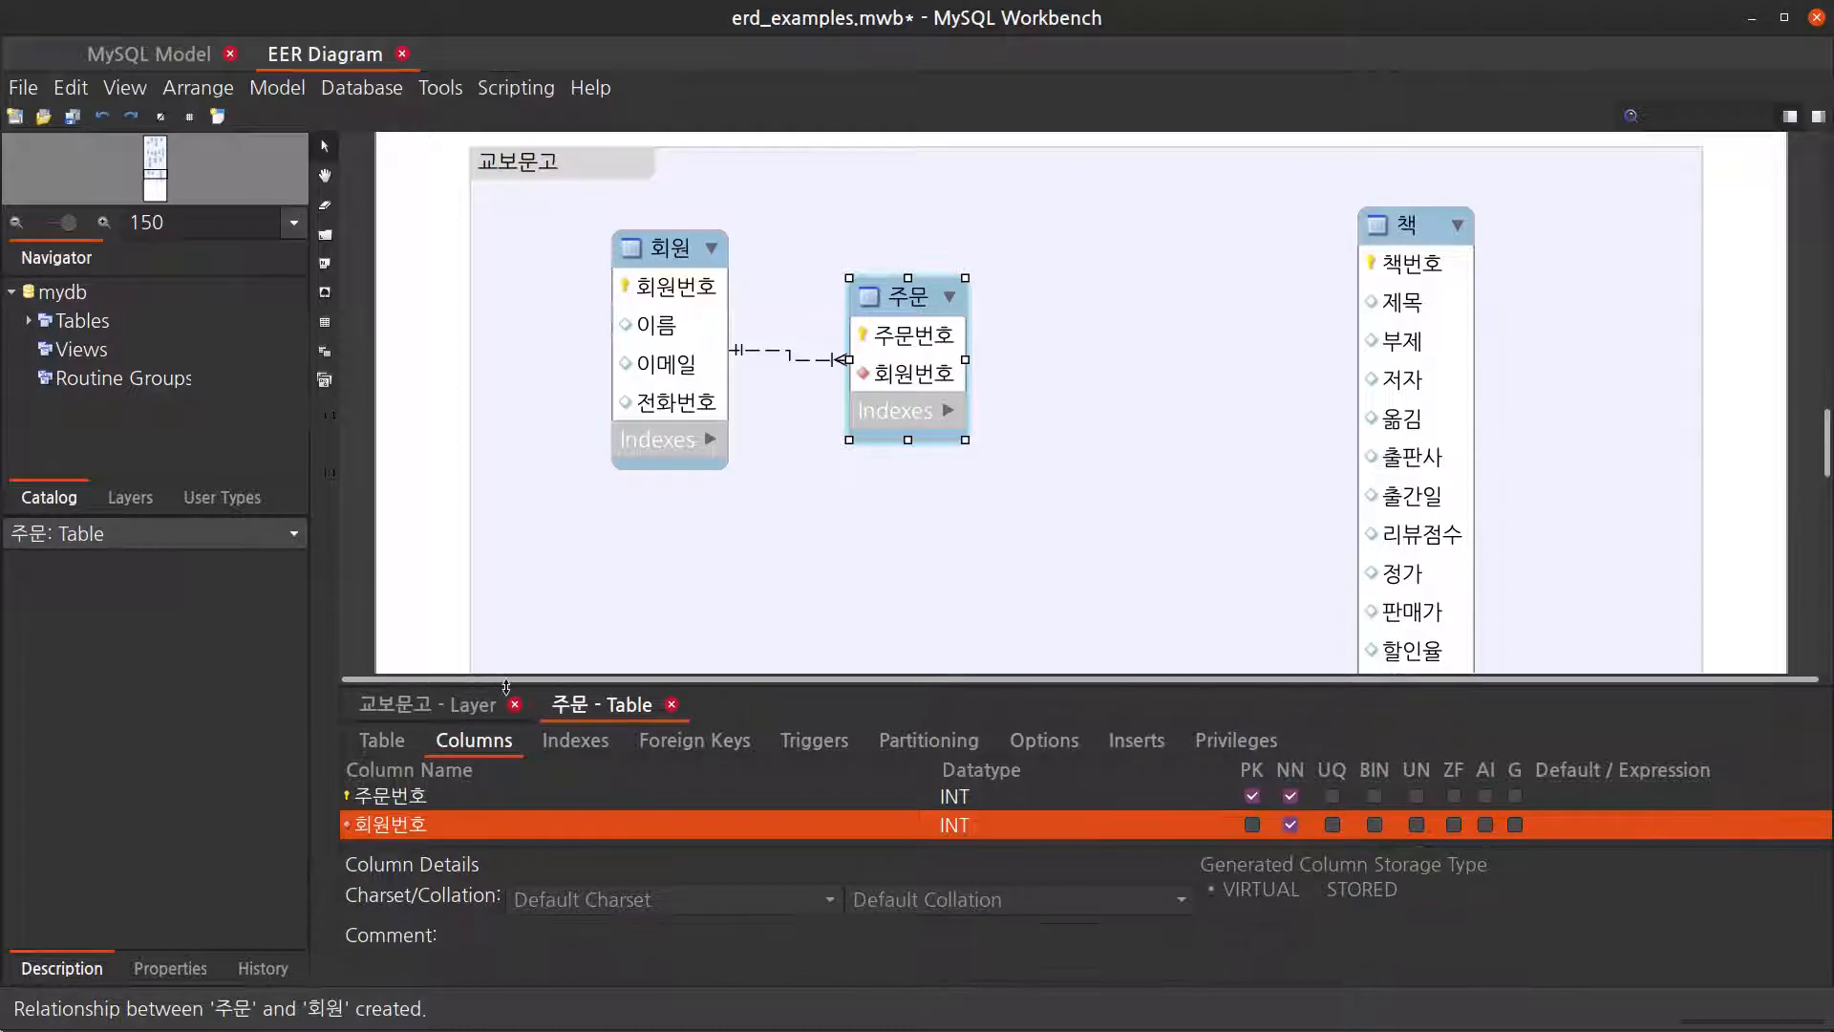
click(450, 841)
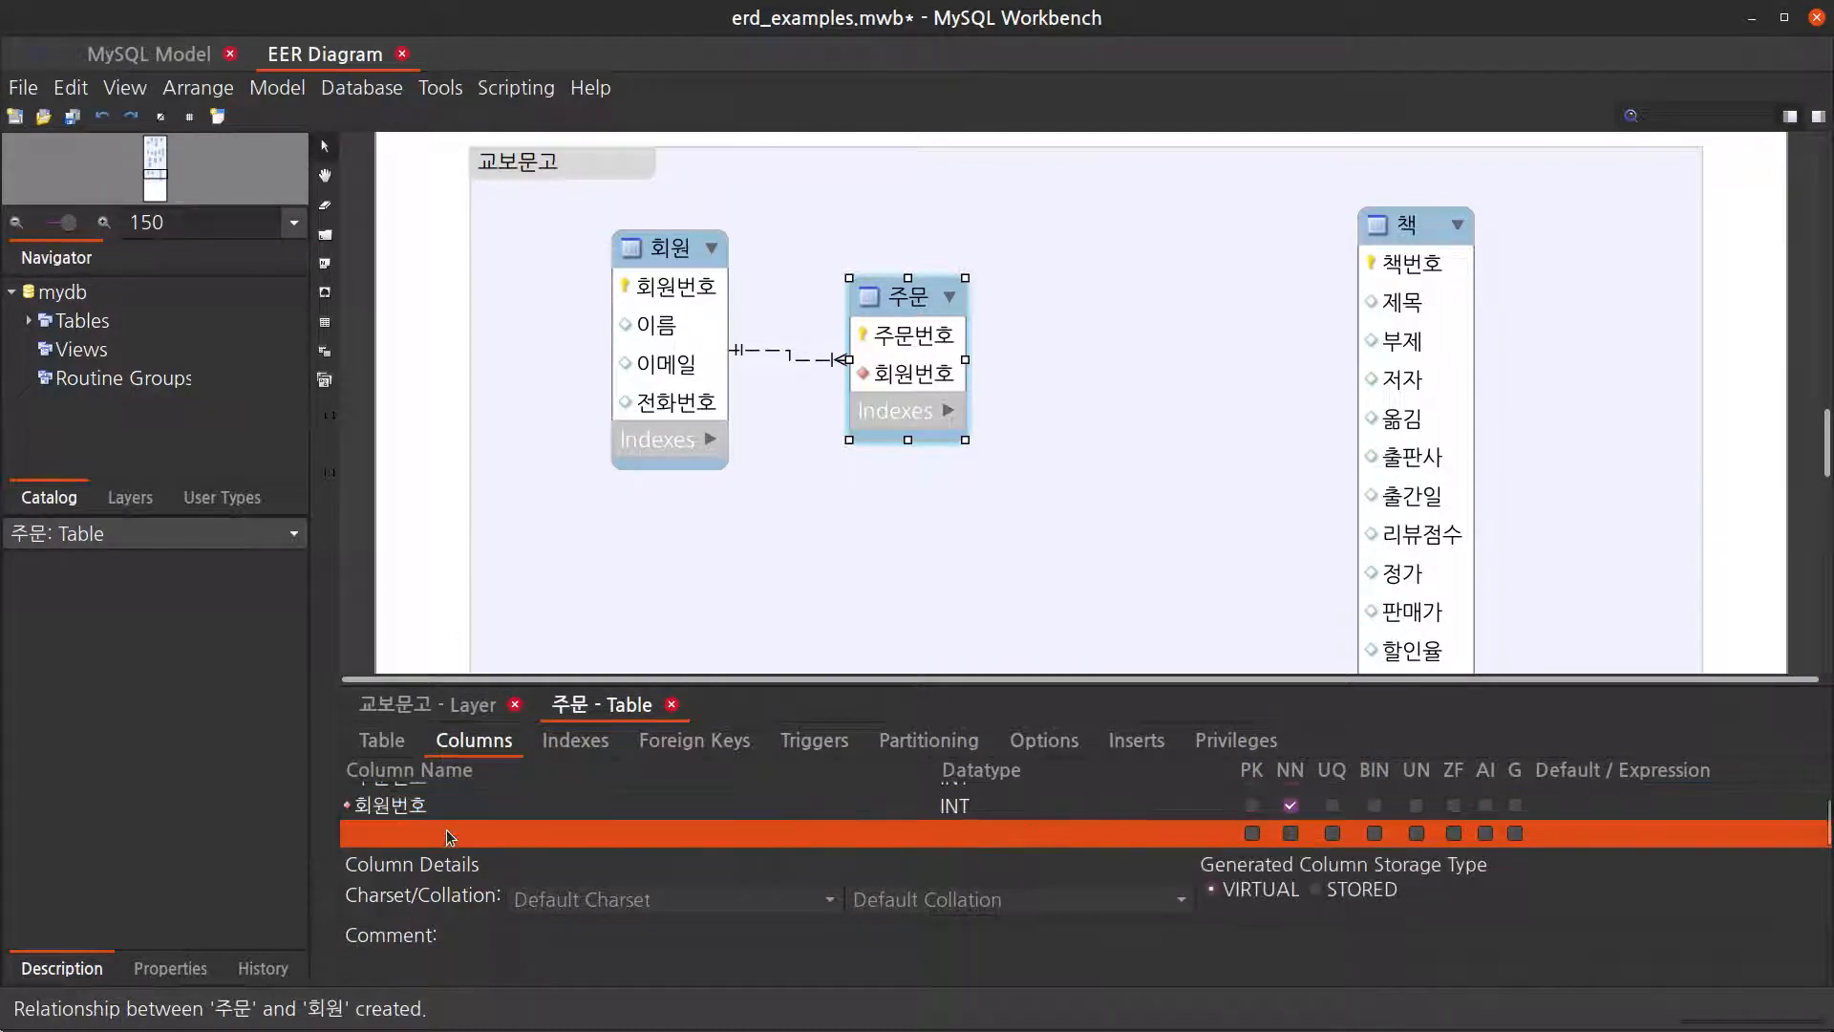
click(448, 837)
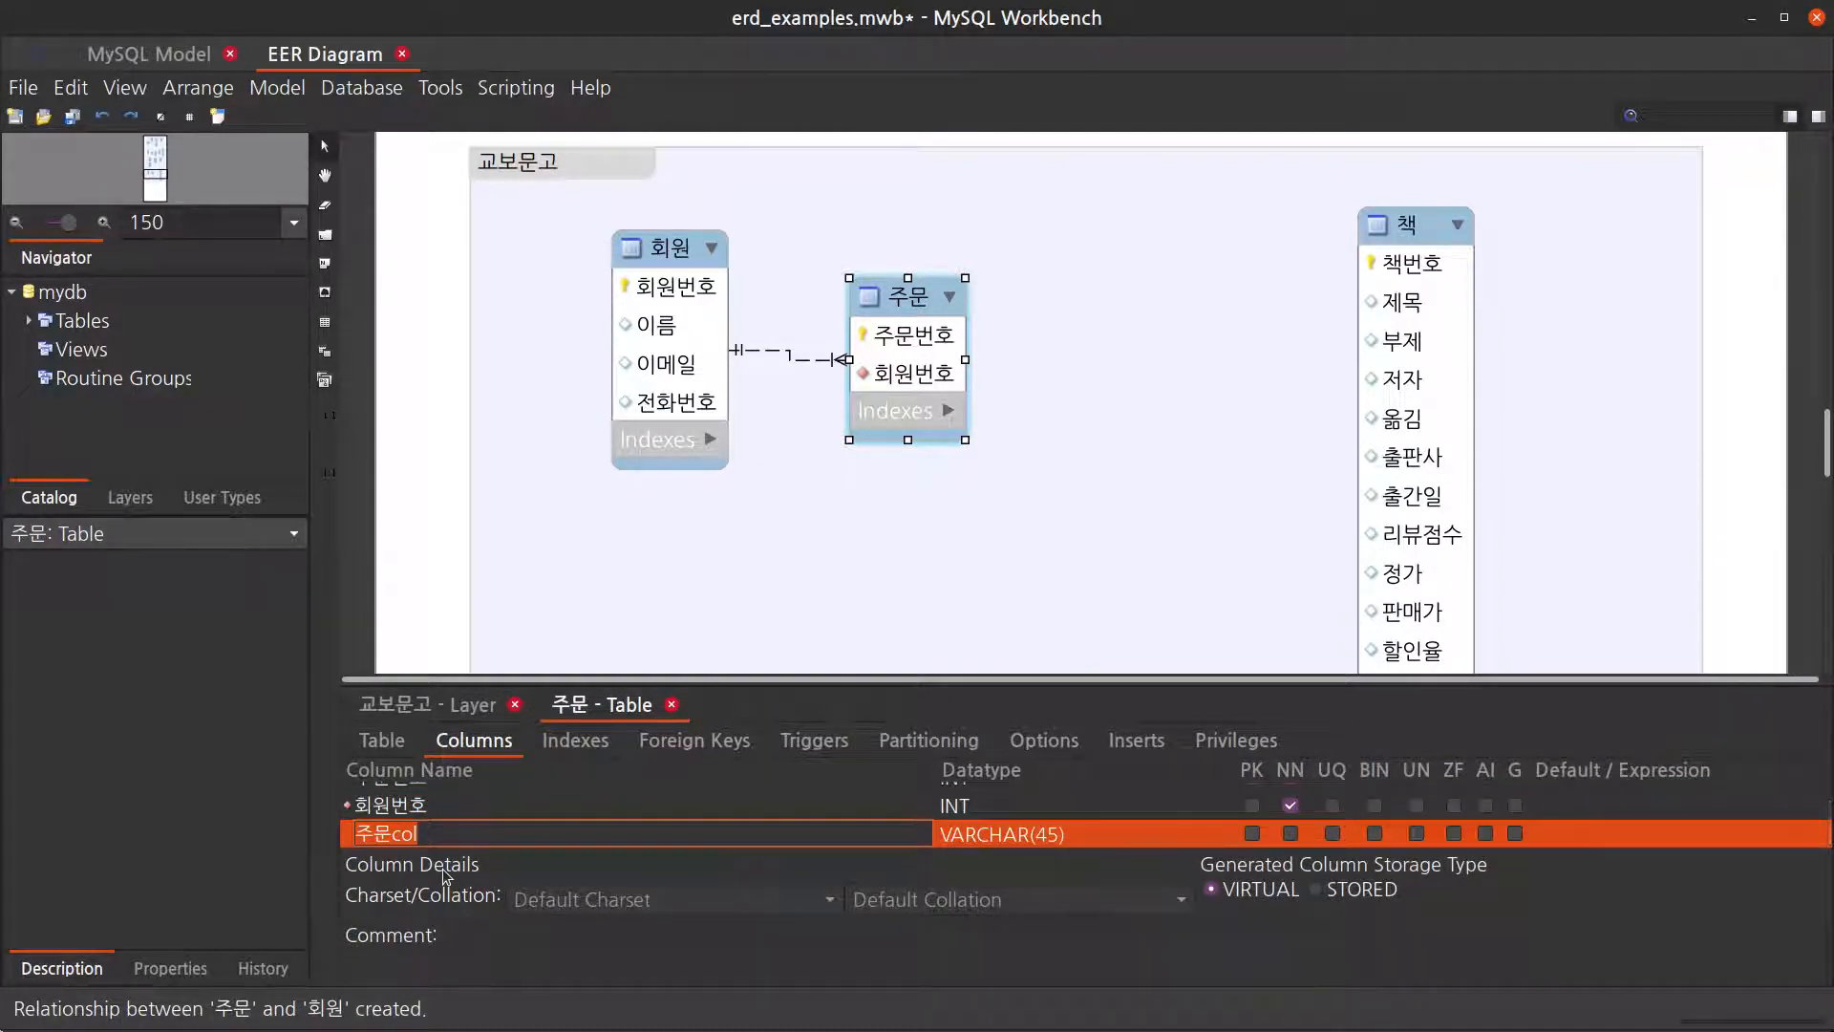
text(주문금액)
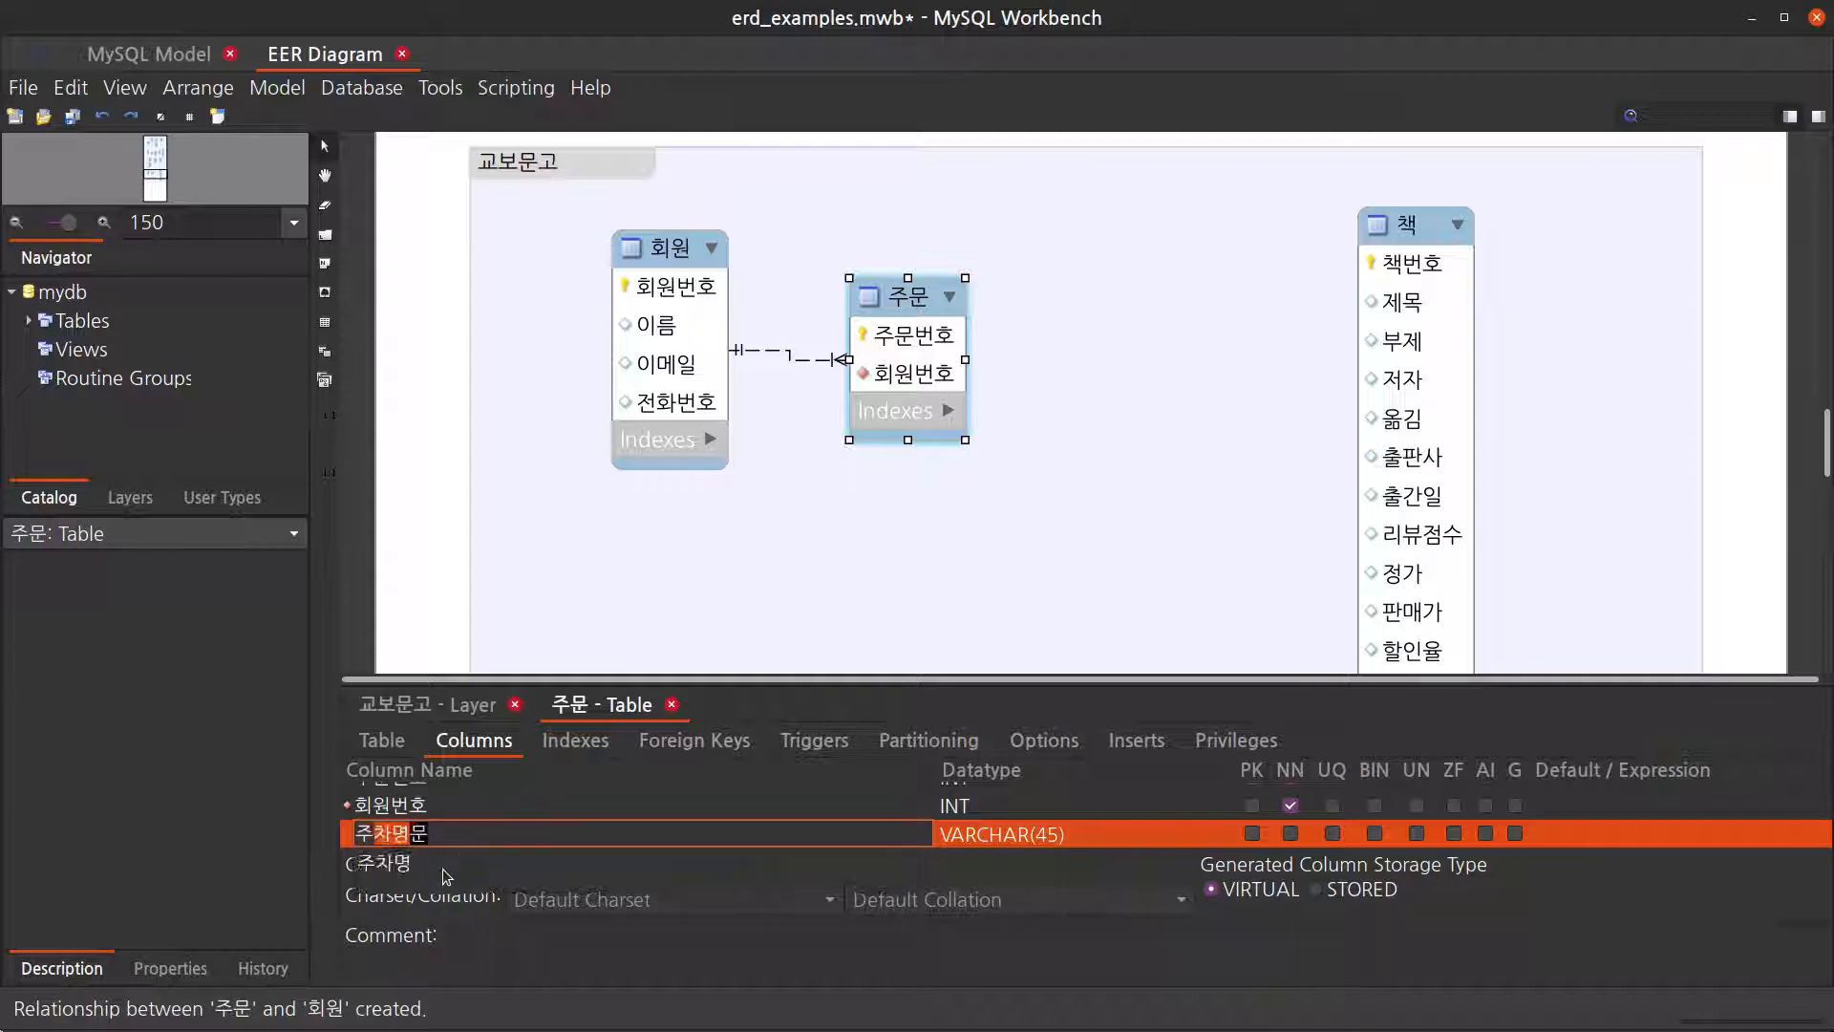
key(Return)
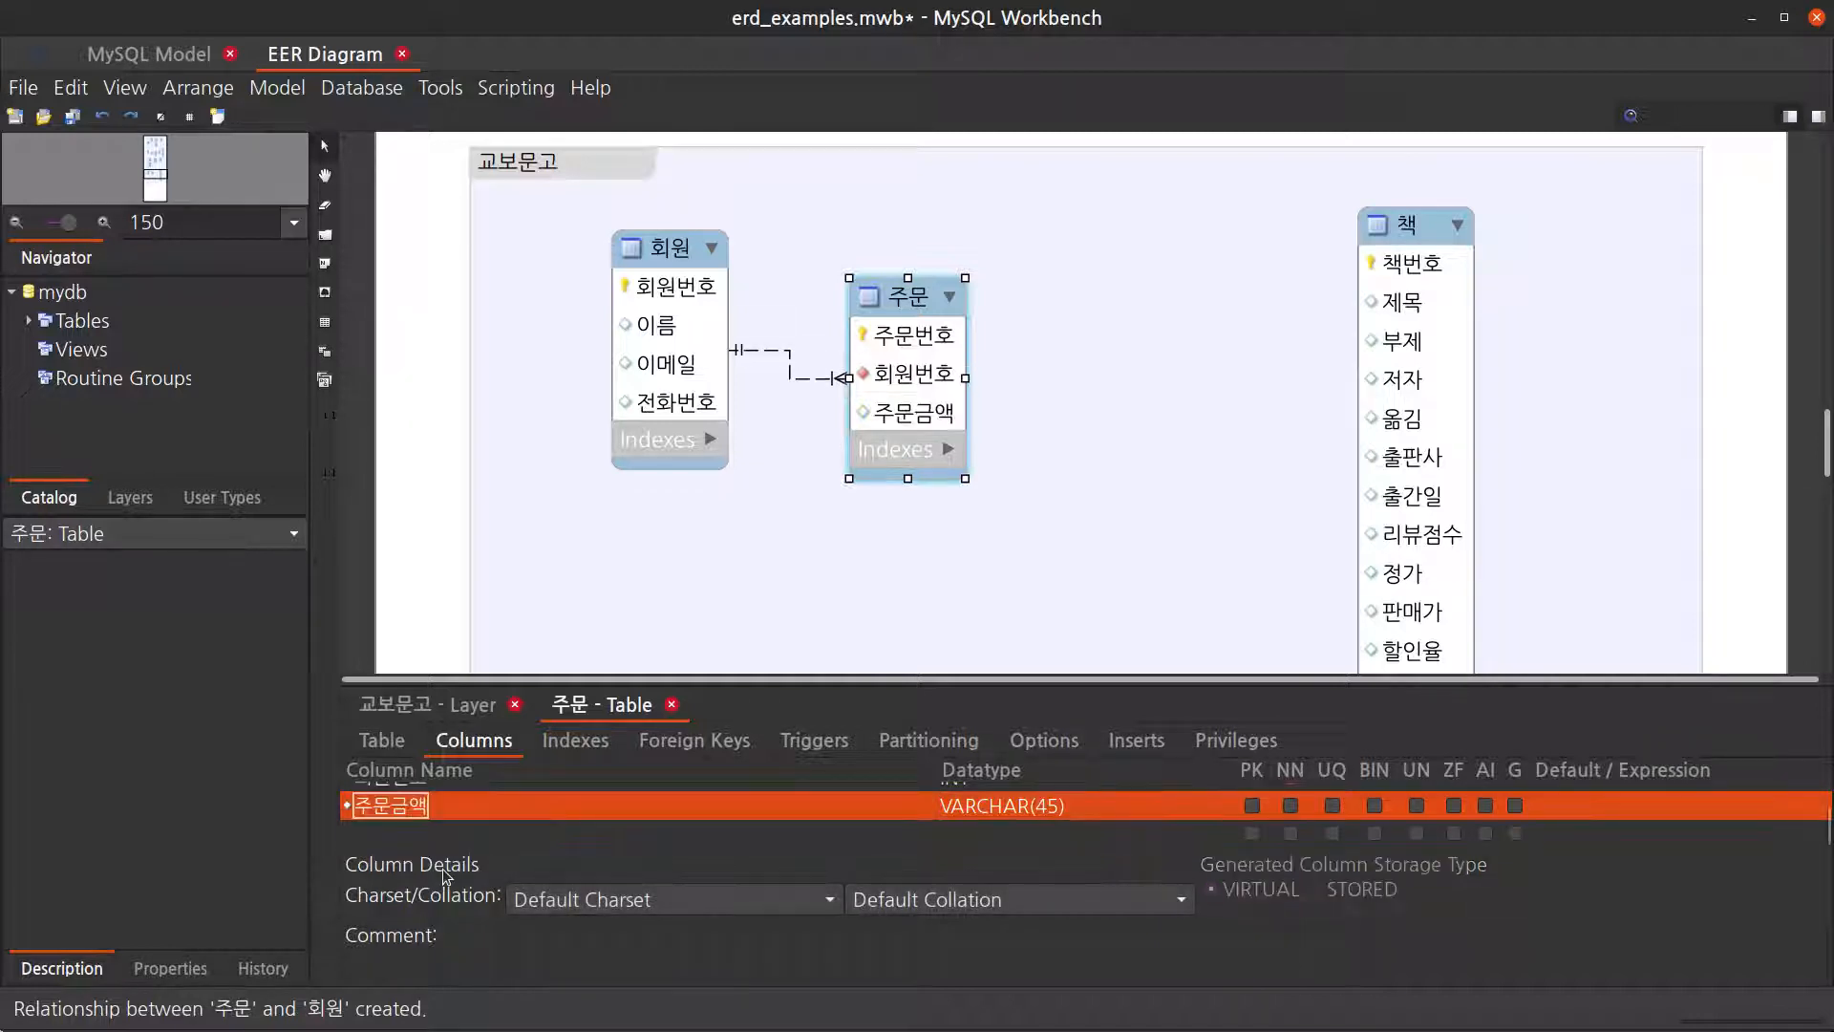
key(alt+Tab)
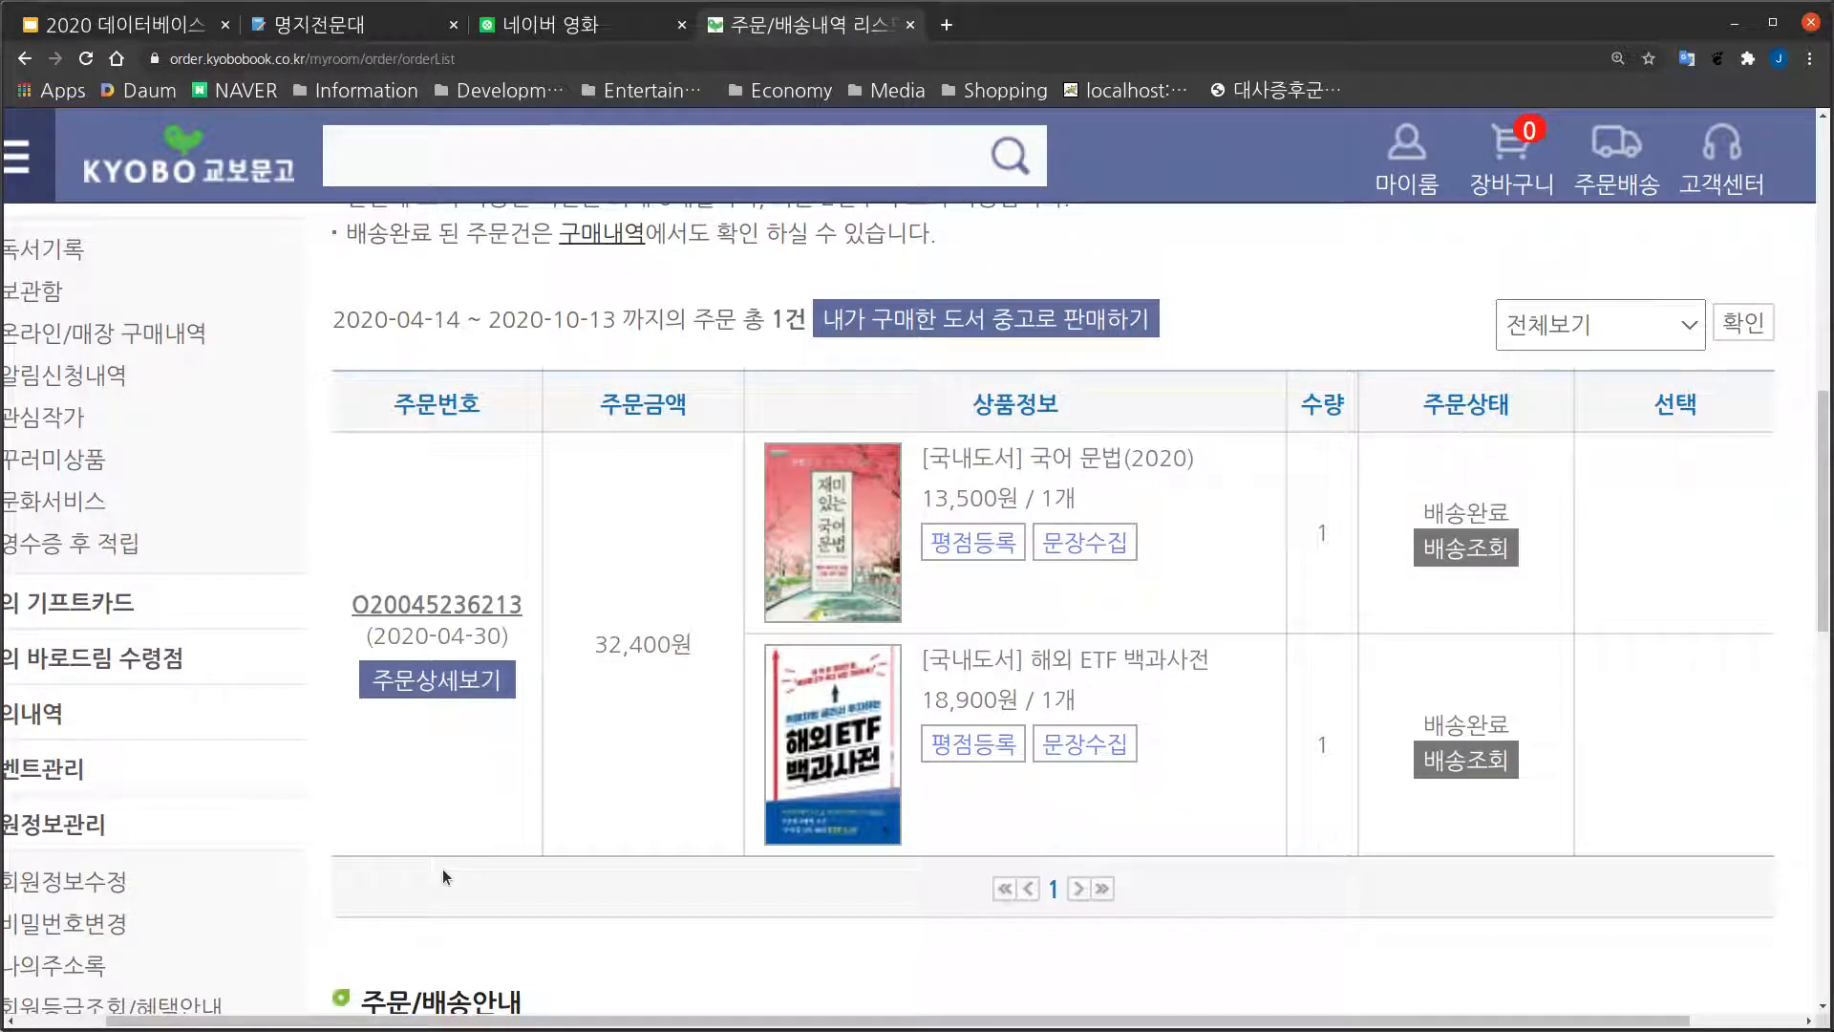
key(alt+Tab)
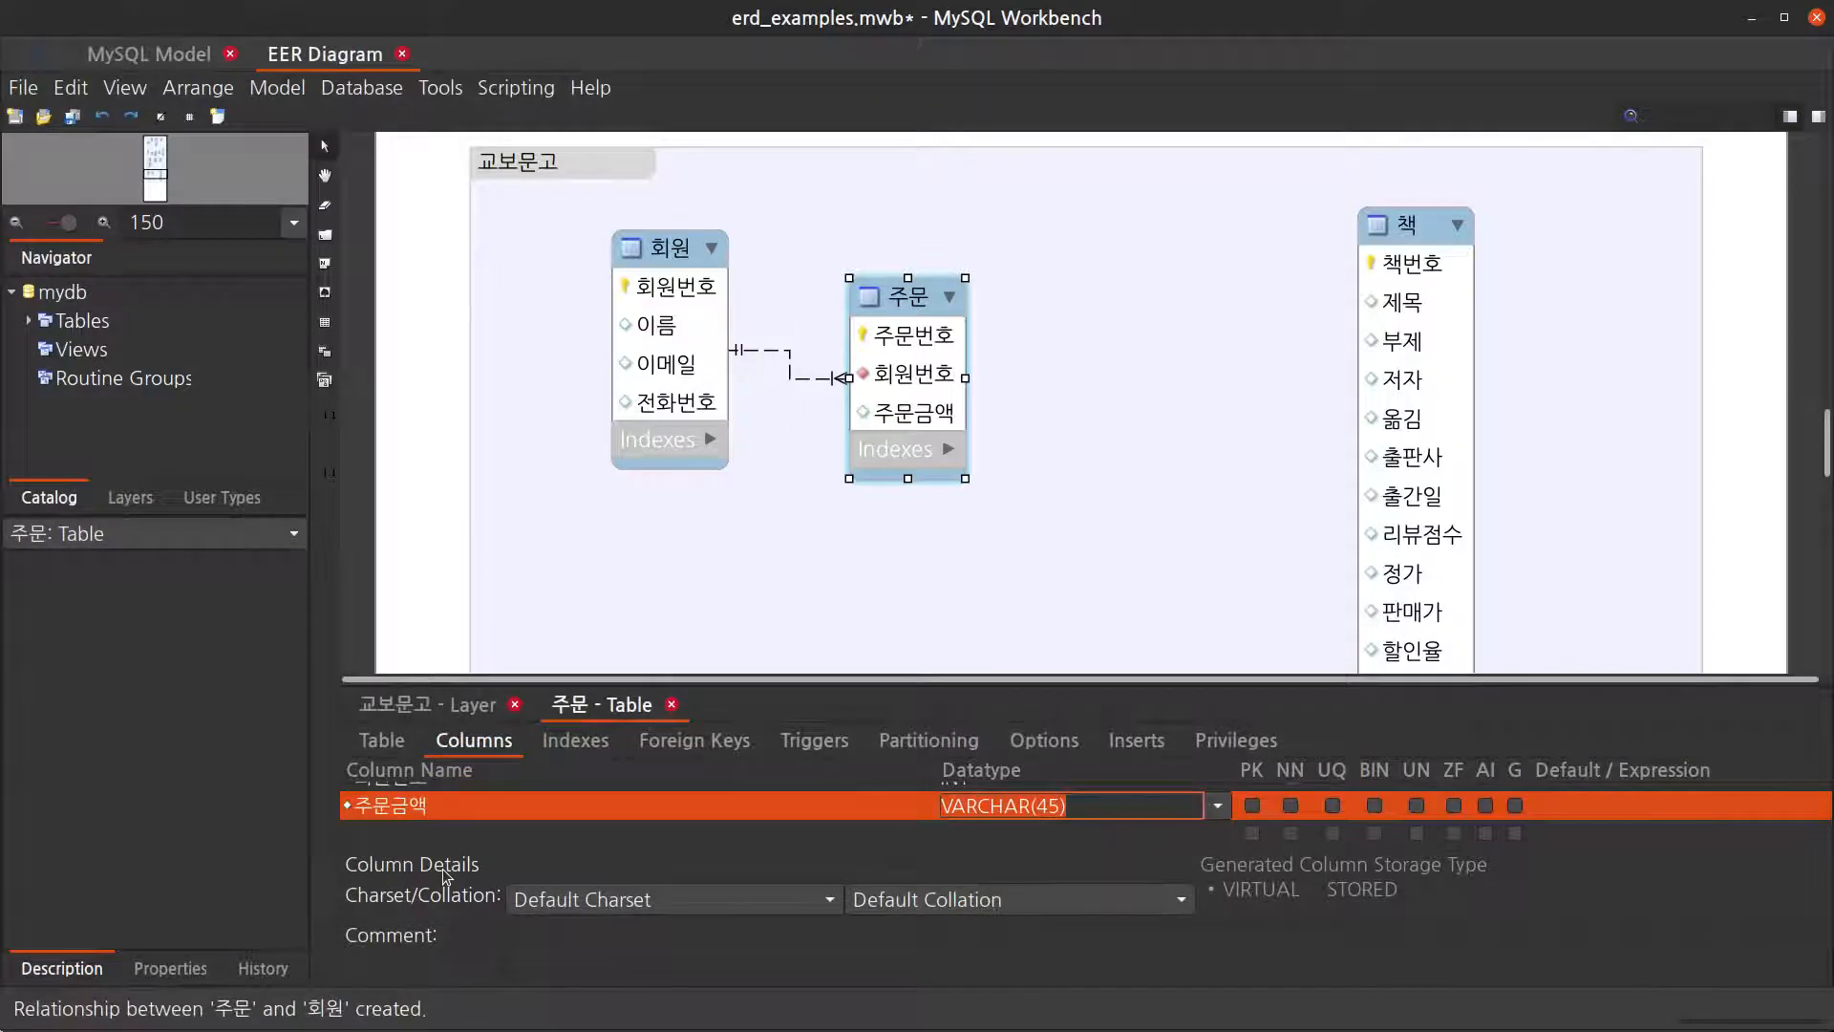
Step: Move the 주문 table slightly downward beside the 회원 table
click(1337, 625)
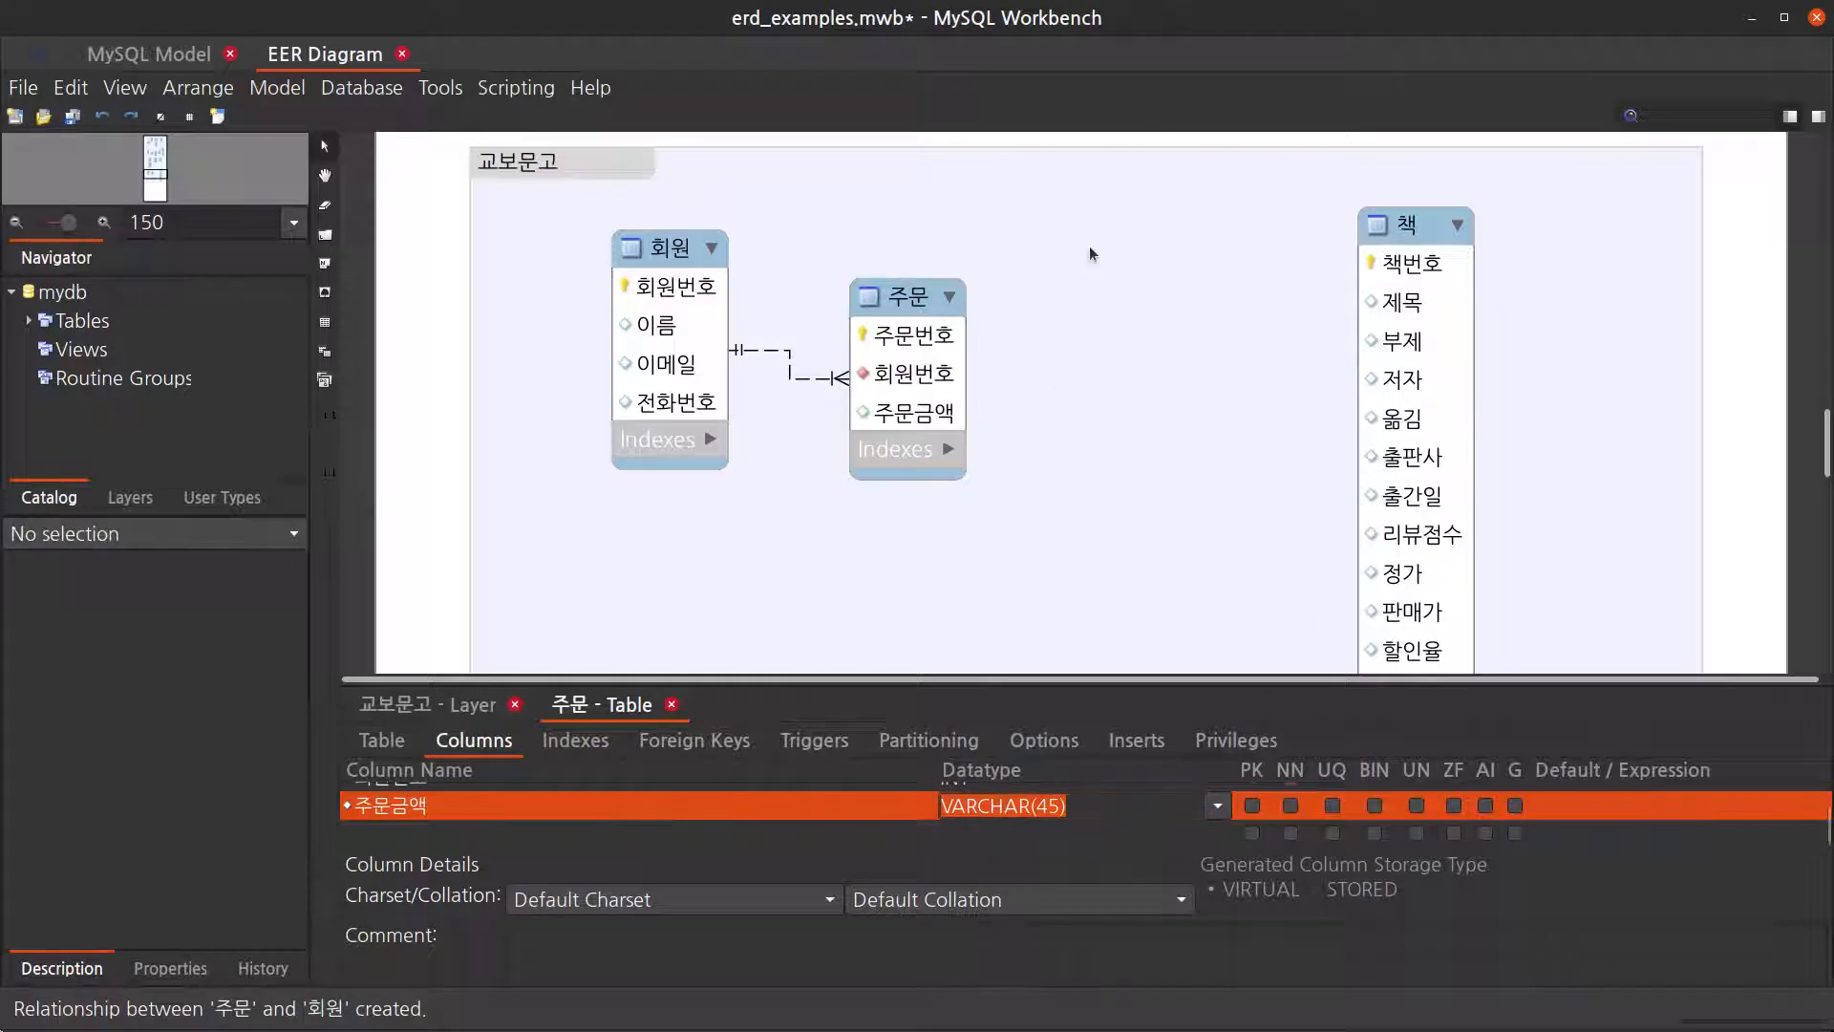
drag(908, 297, 908, 314)
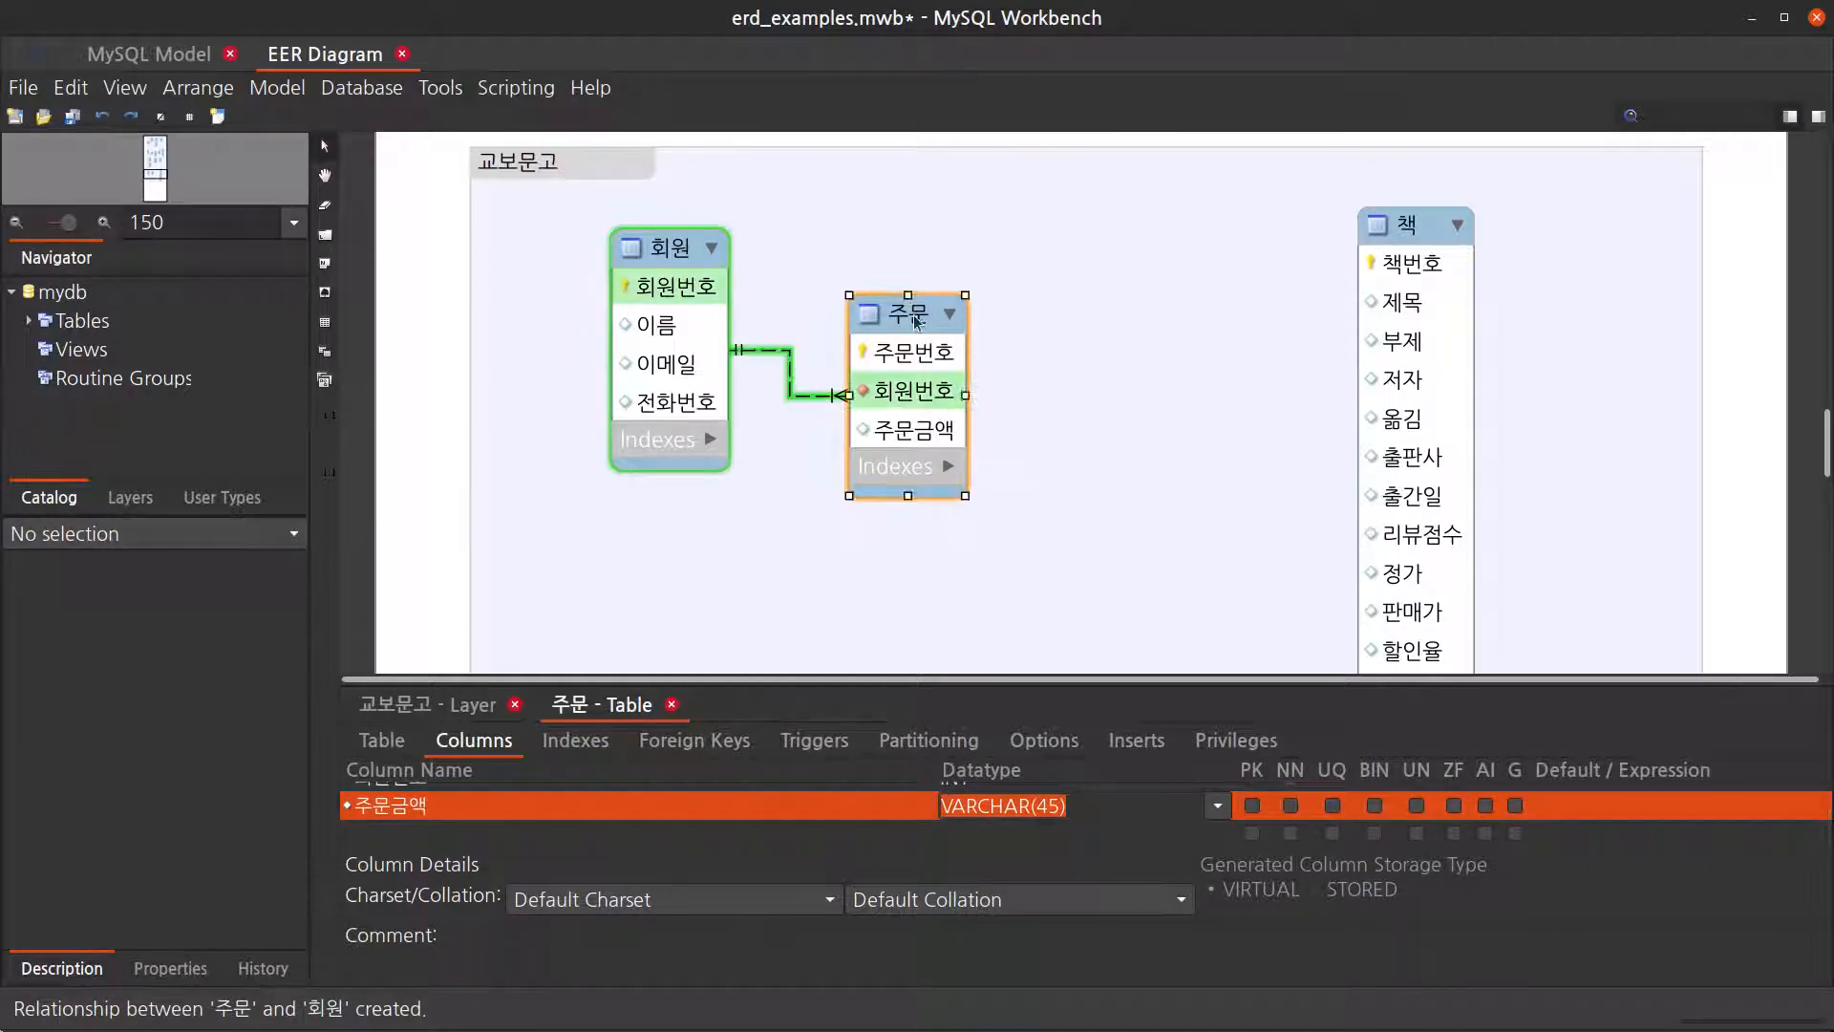
click(1144, 372)
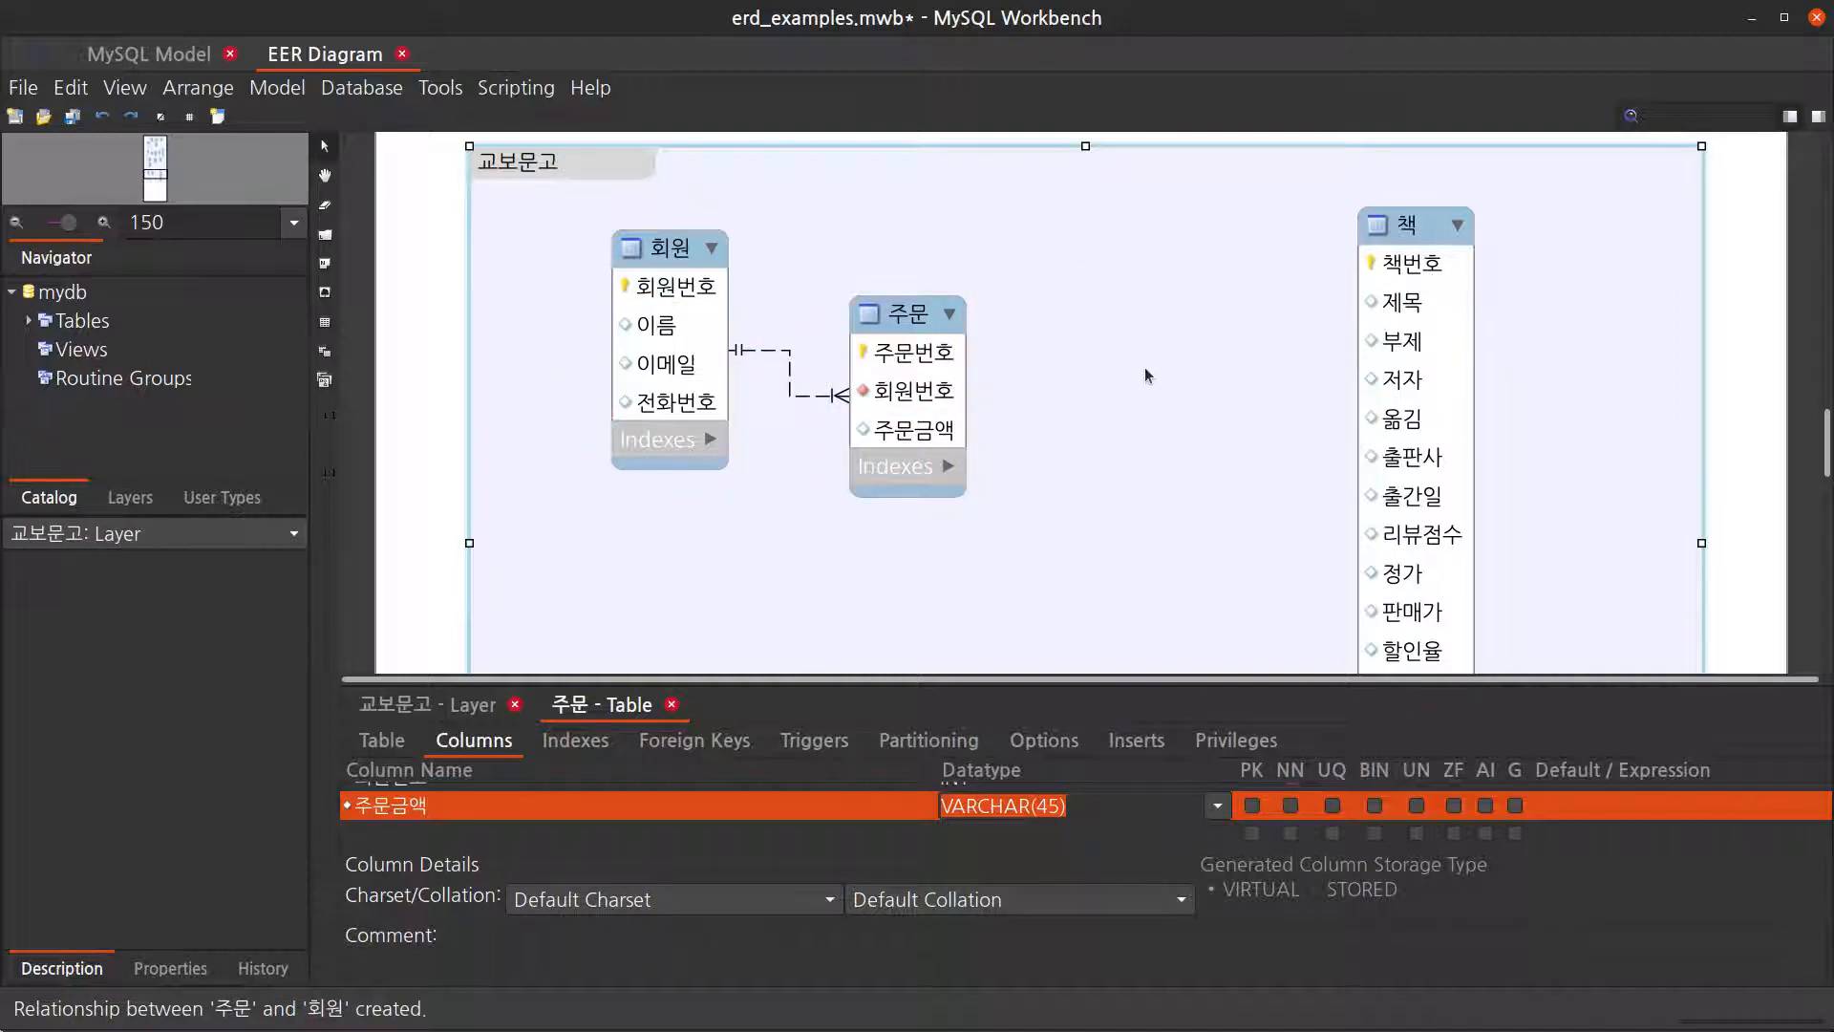
drag(908, 320, 906, 323)
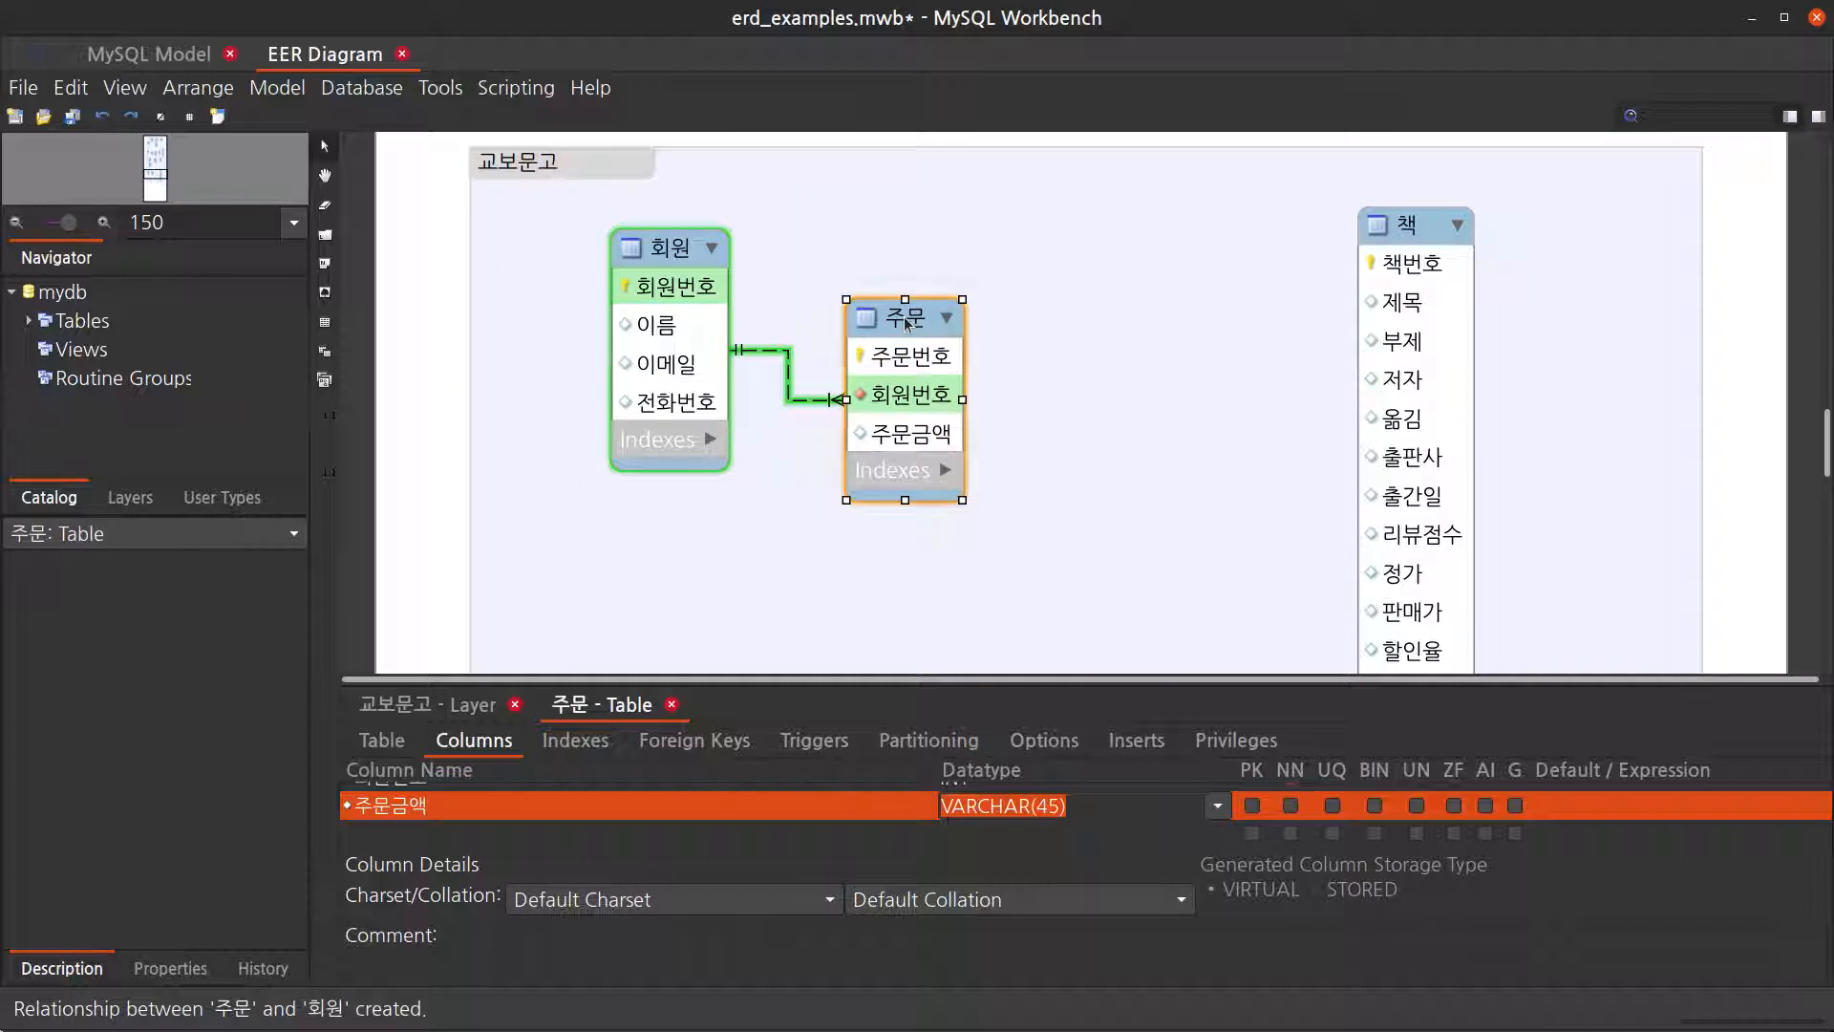
click(1090, 371)
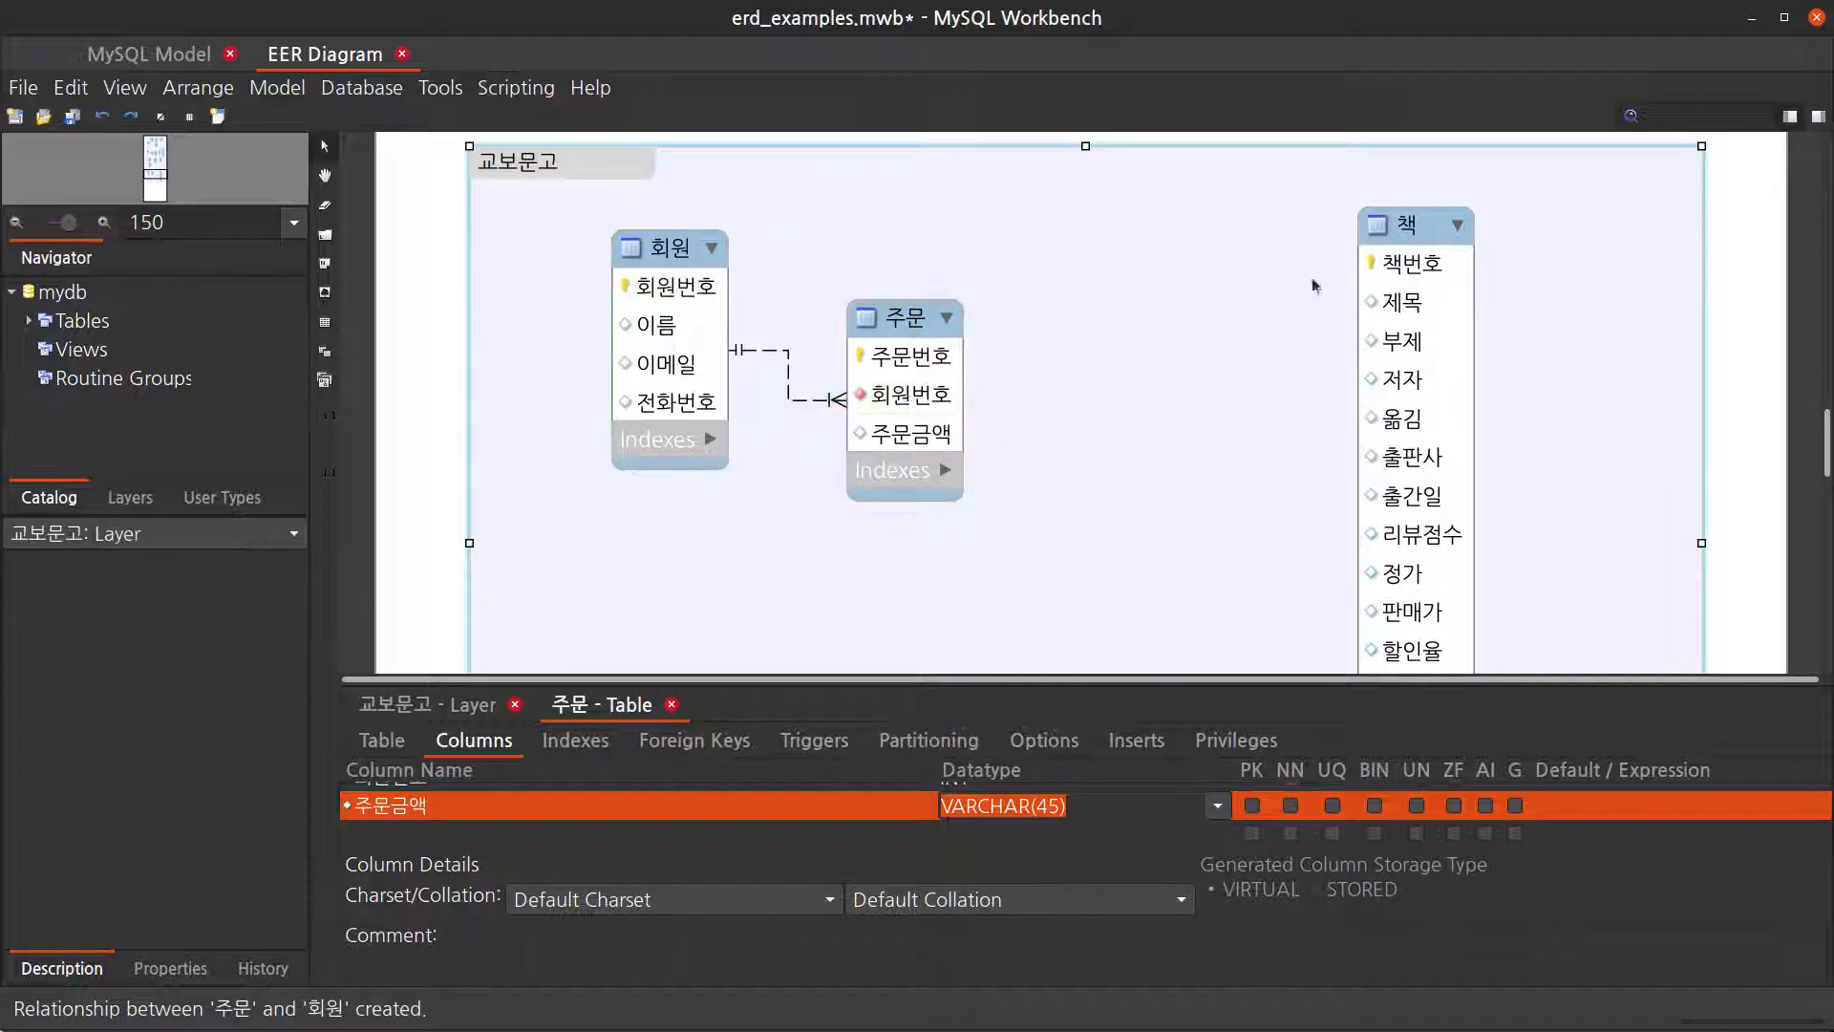
mouse_move(1401, 385)
click(915, 326)
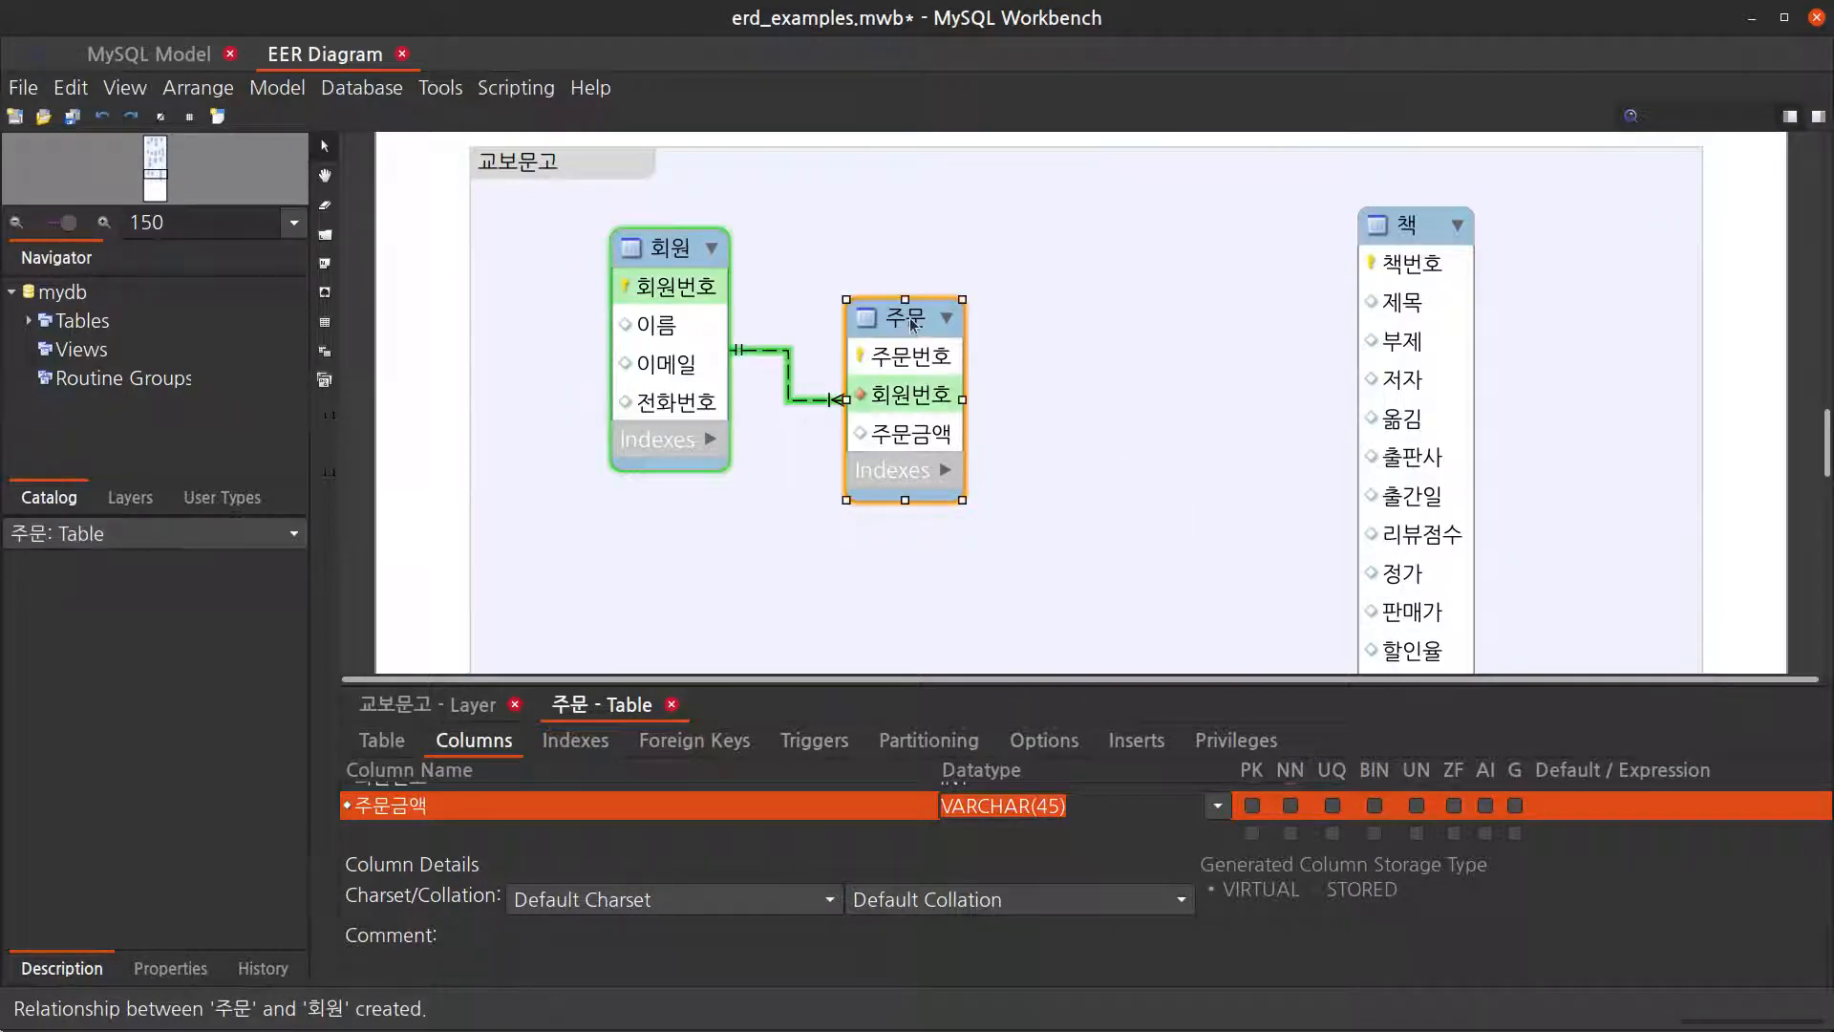
click(1082, 404)
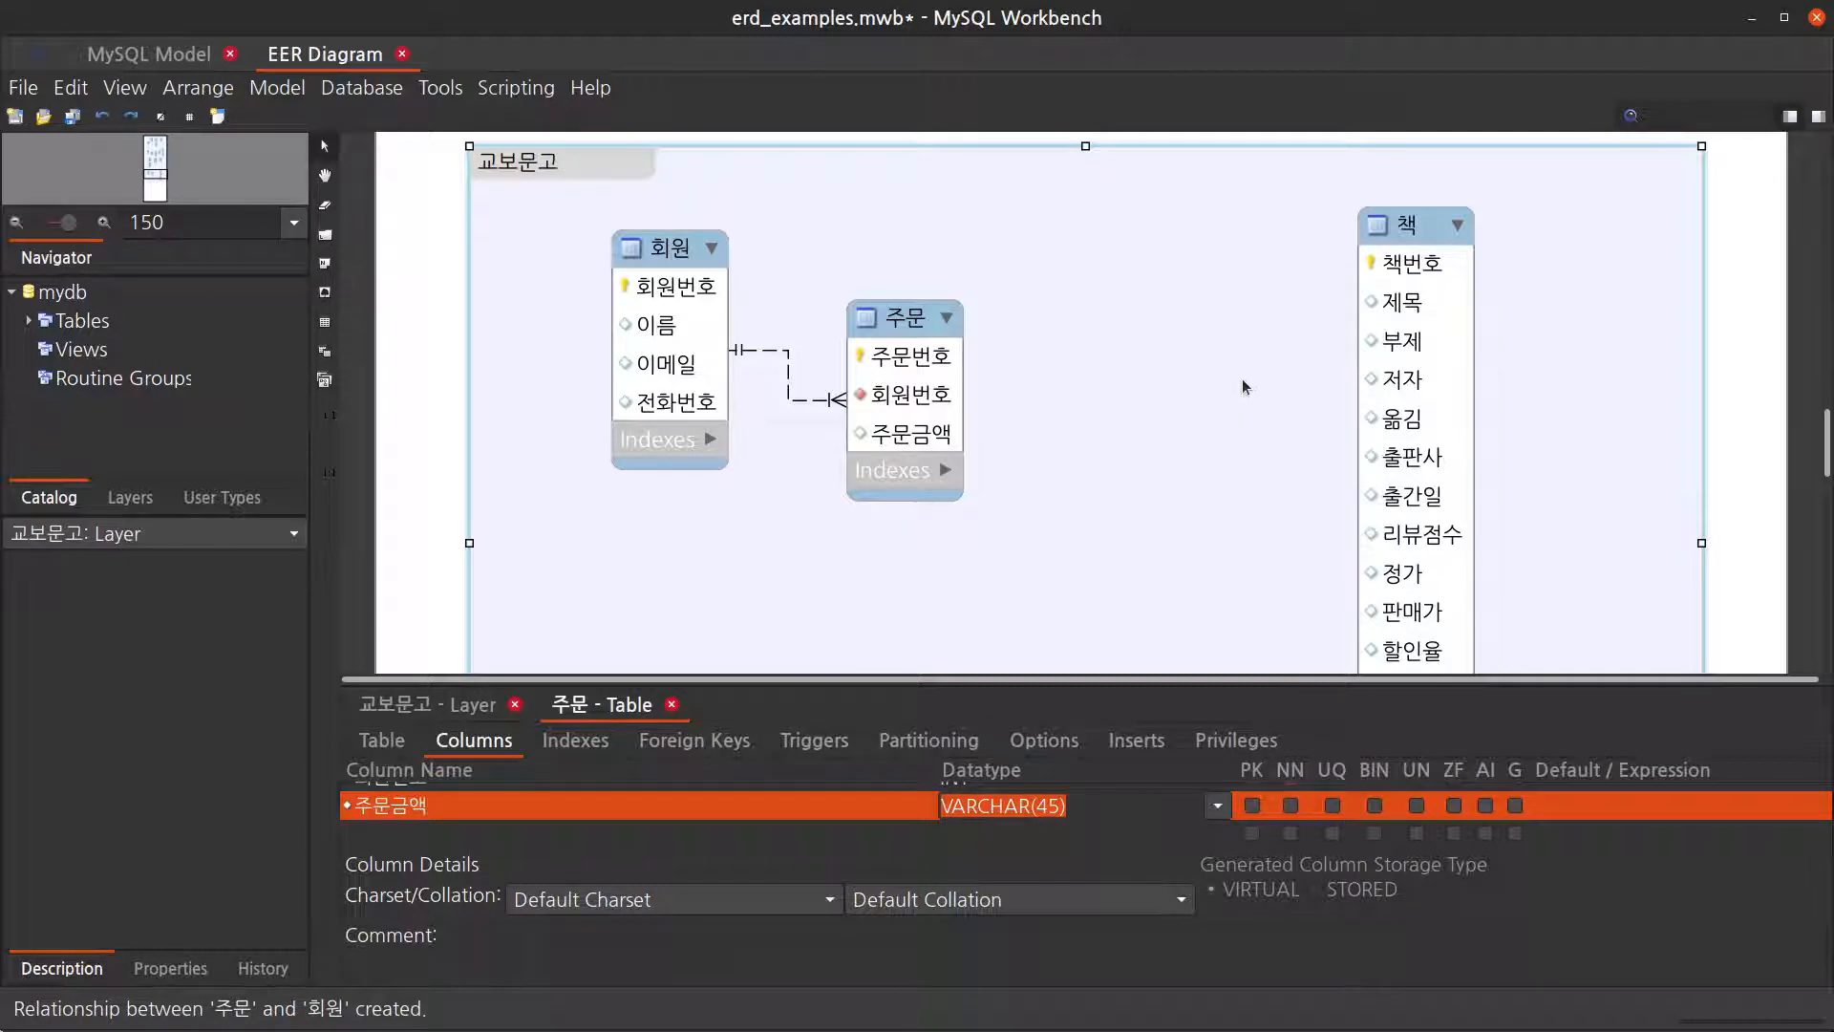
Step: Create a many-to-many relationship between 주문 and 책, and place the associative 주문_책 table lower between them
key(5)
click(935, 417)
click(1397, 423)
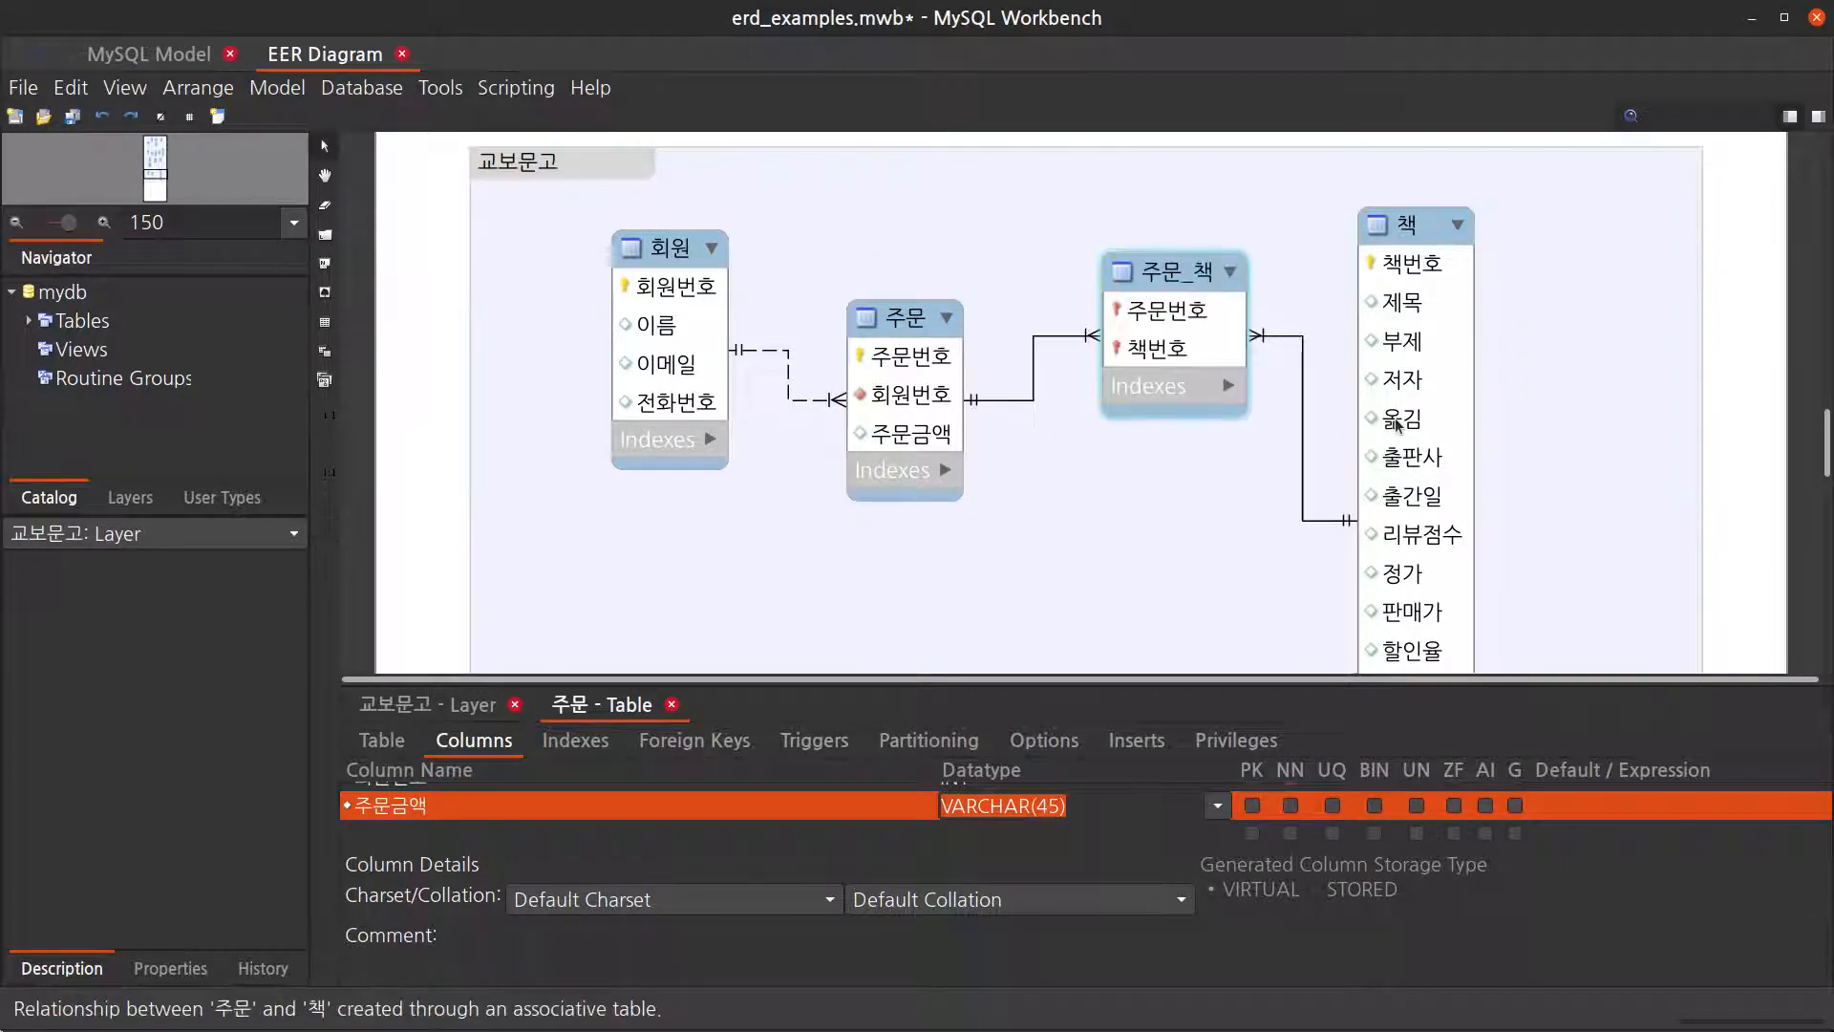
drag(1167, 284, 1148, 392)
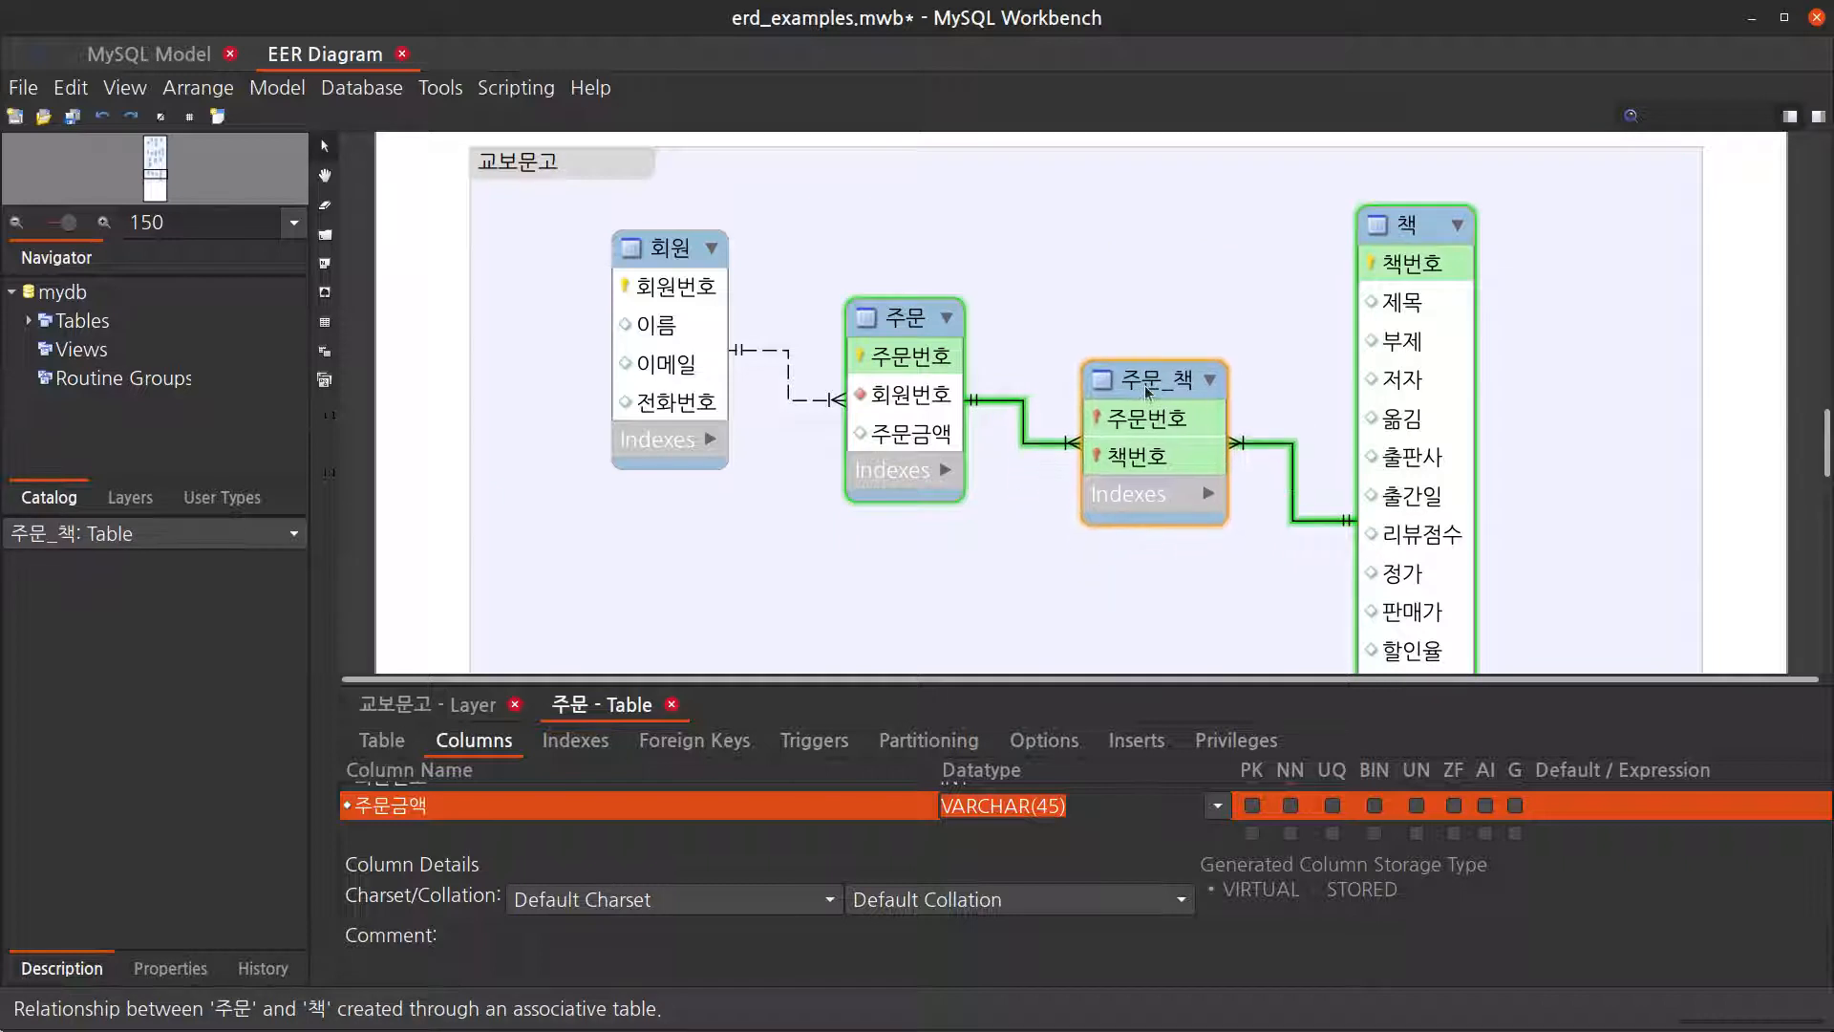
click(1286, 579)
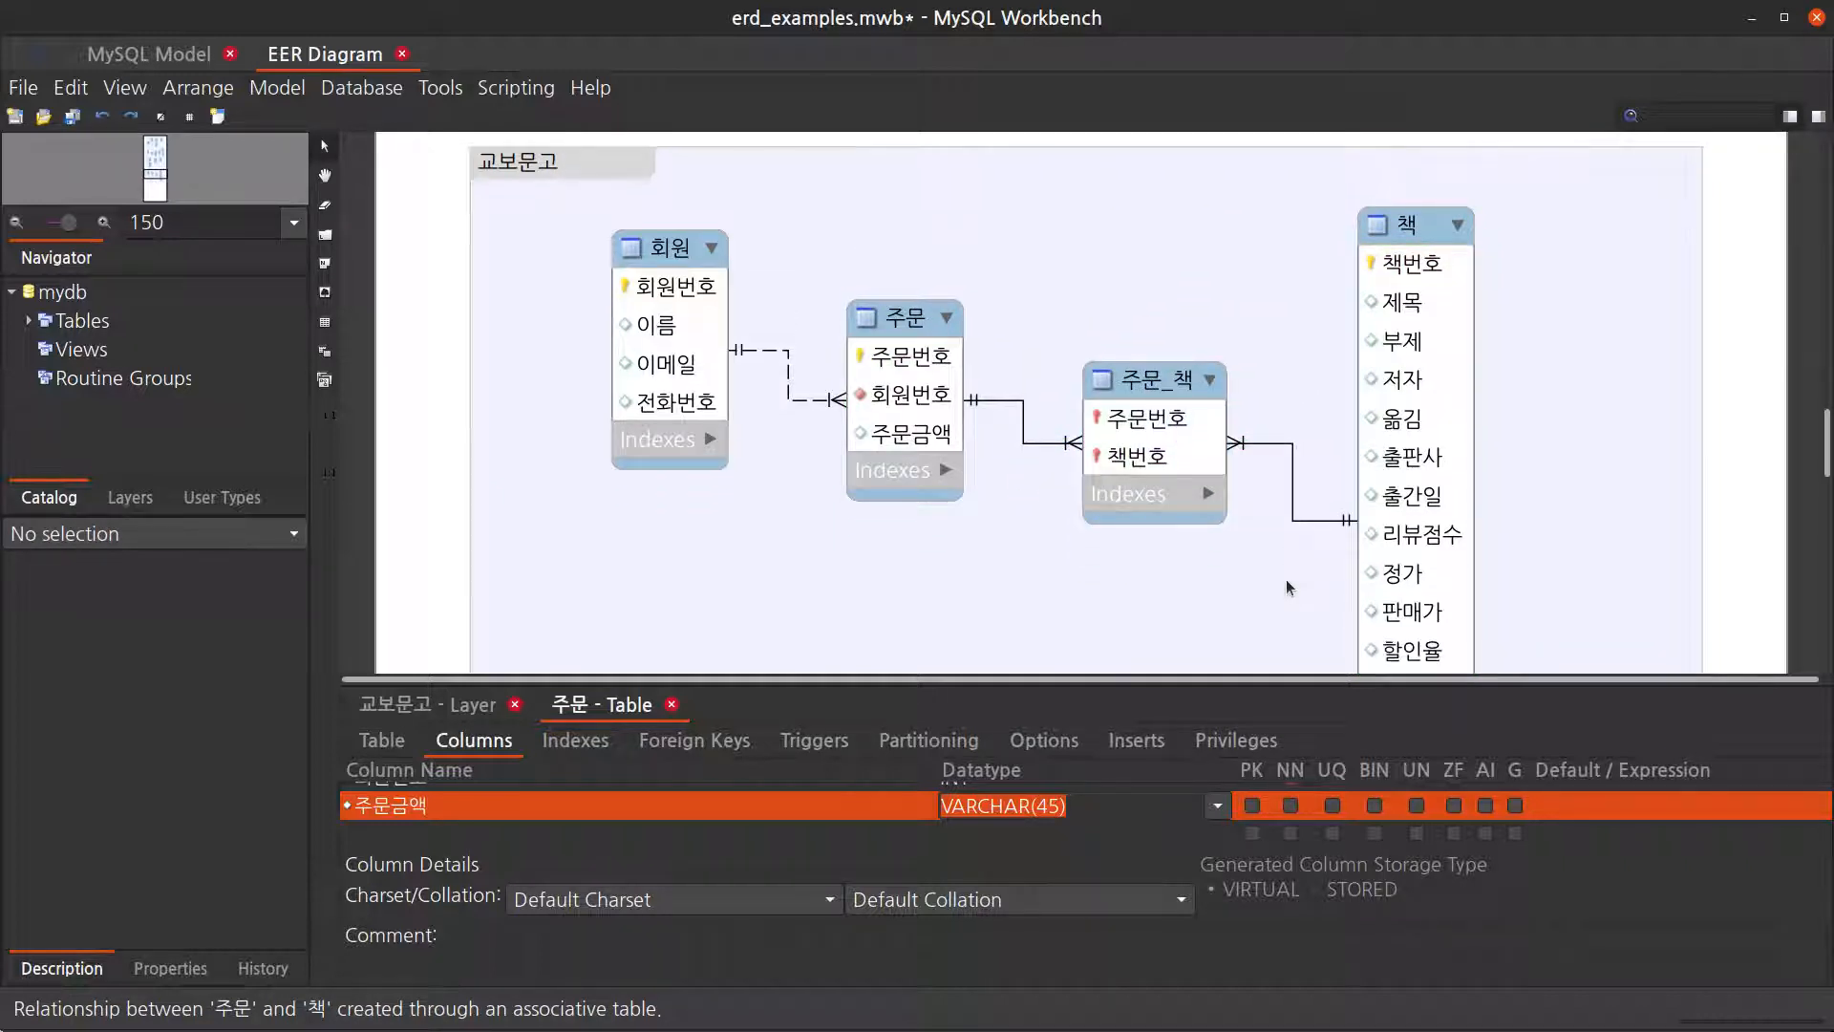
Step: Switch to Chrome and examine the price and quantity listed for each ordered book
scroll(1285, 579, down, 1)
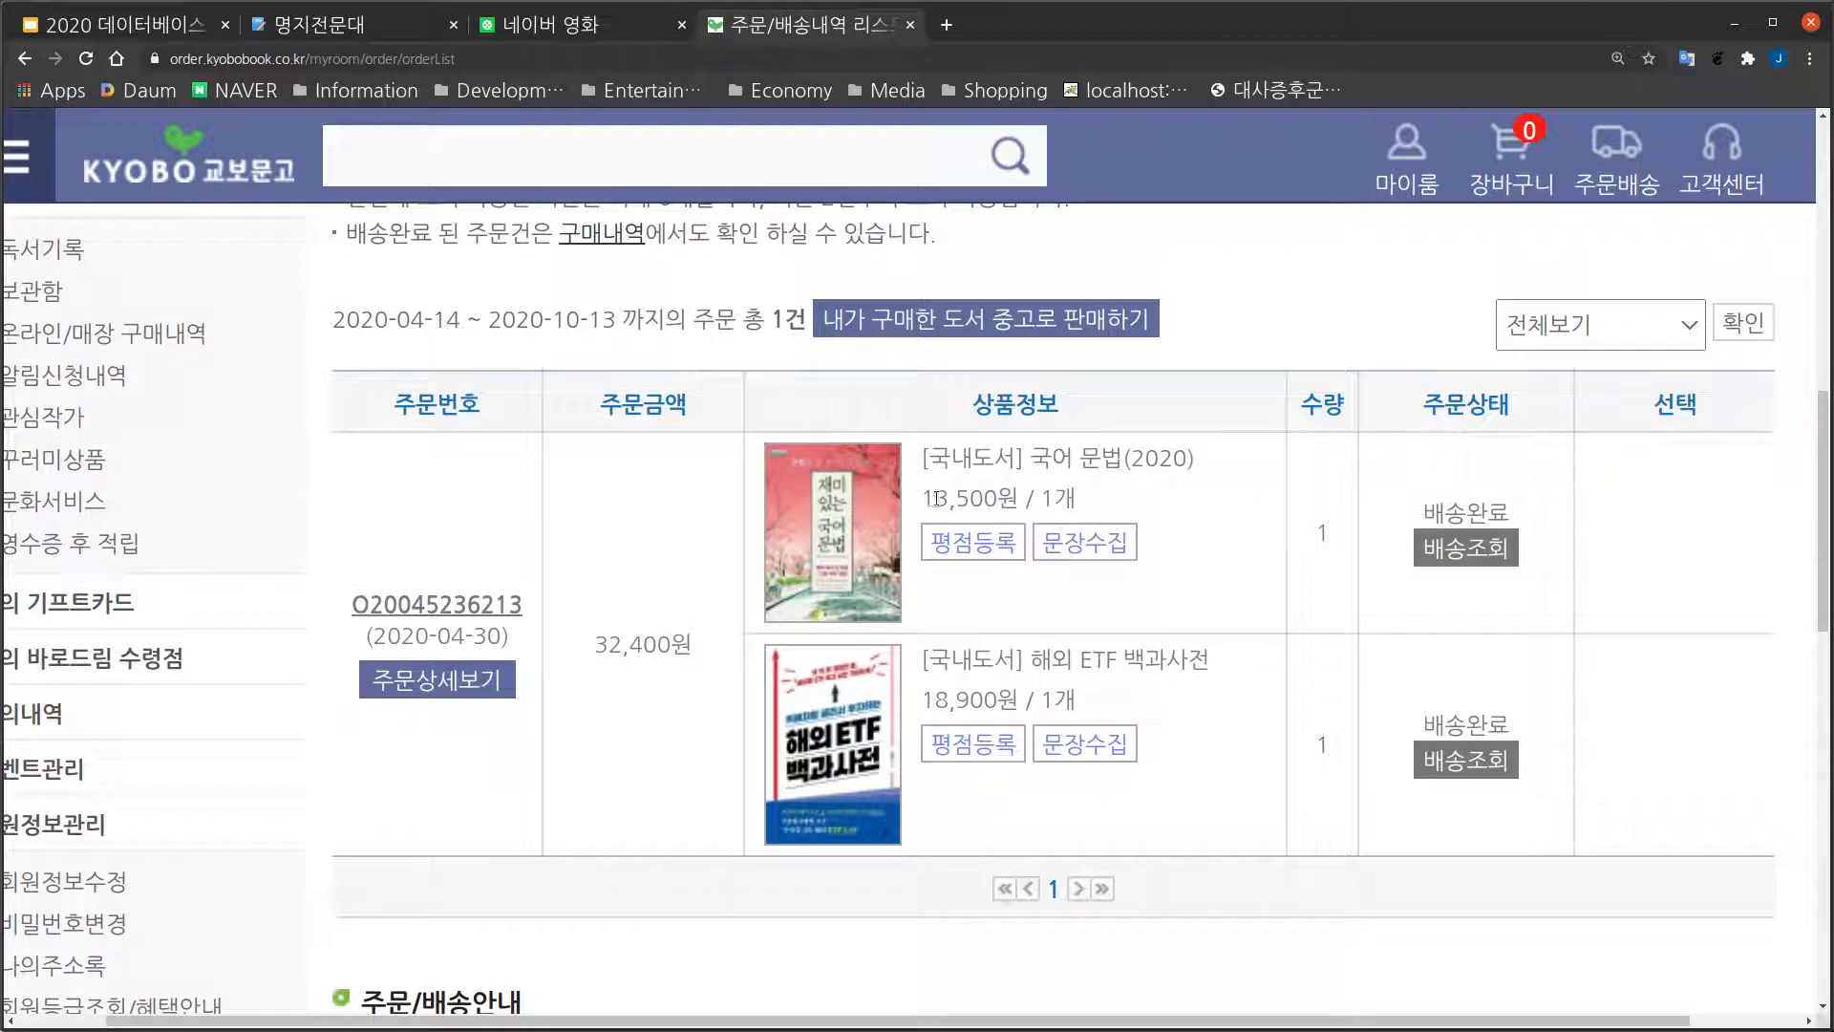
drag(920, 498, 1025, 497)
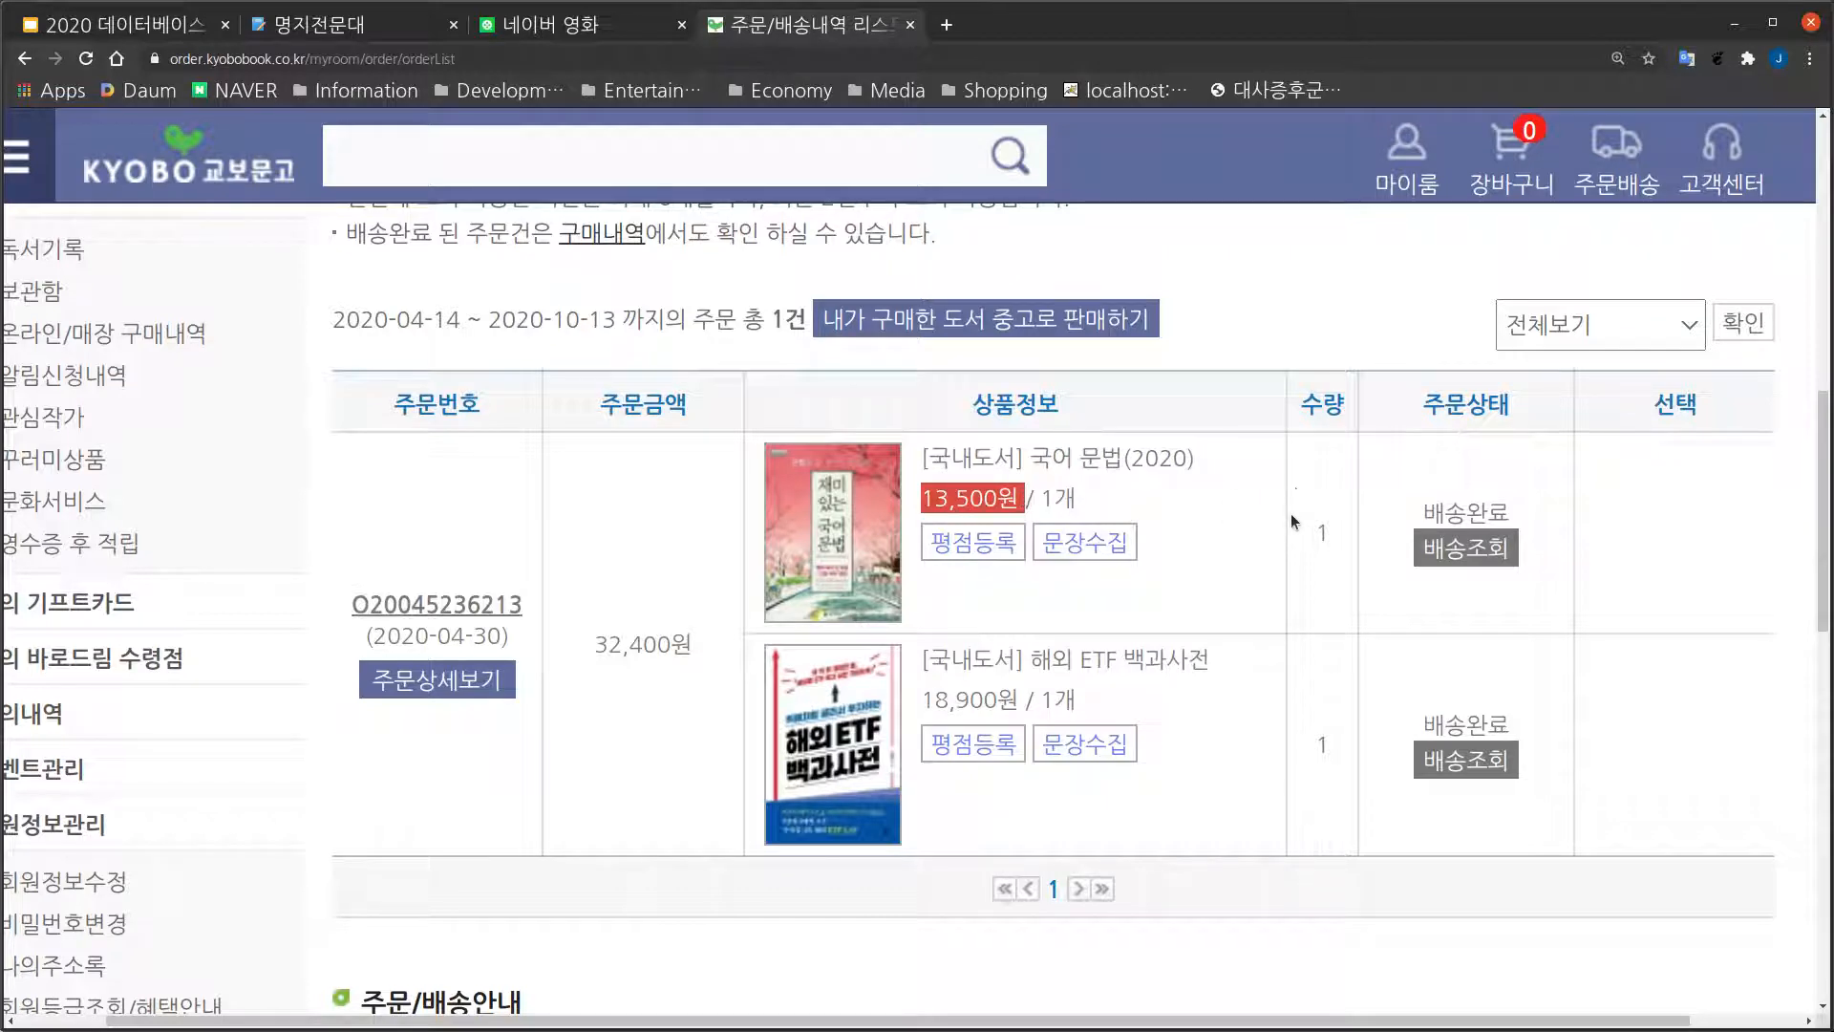
click(1329, 518)
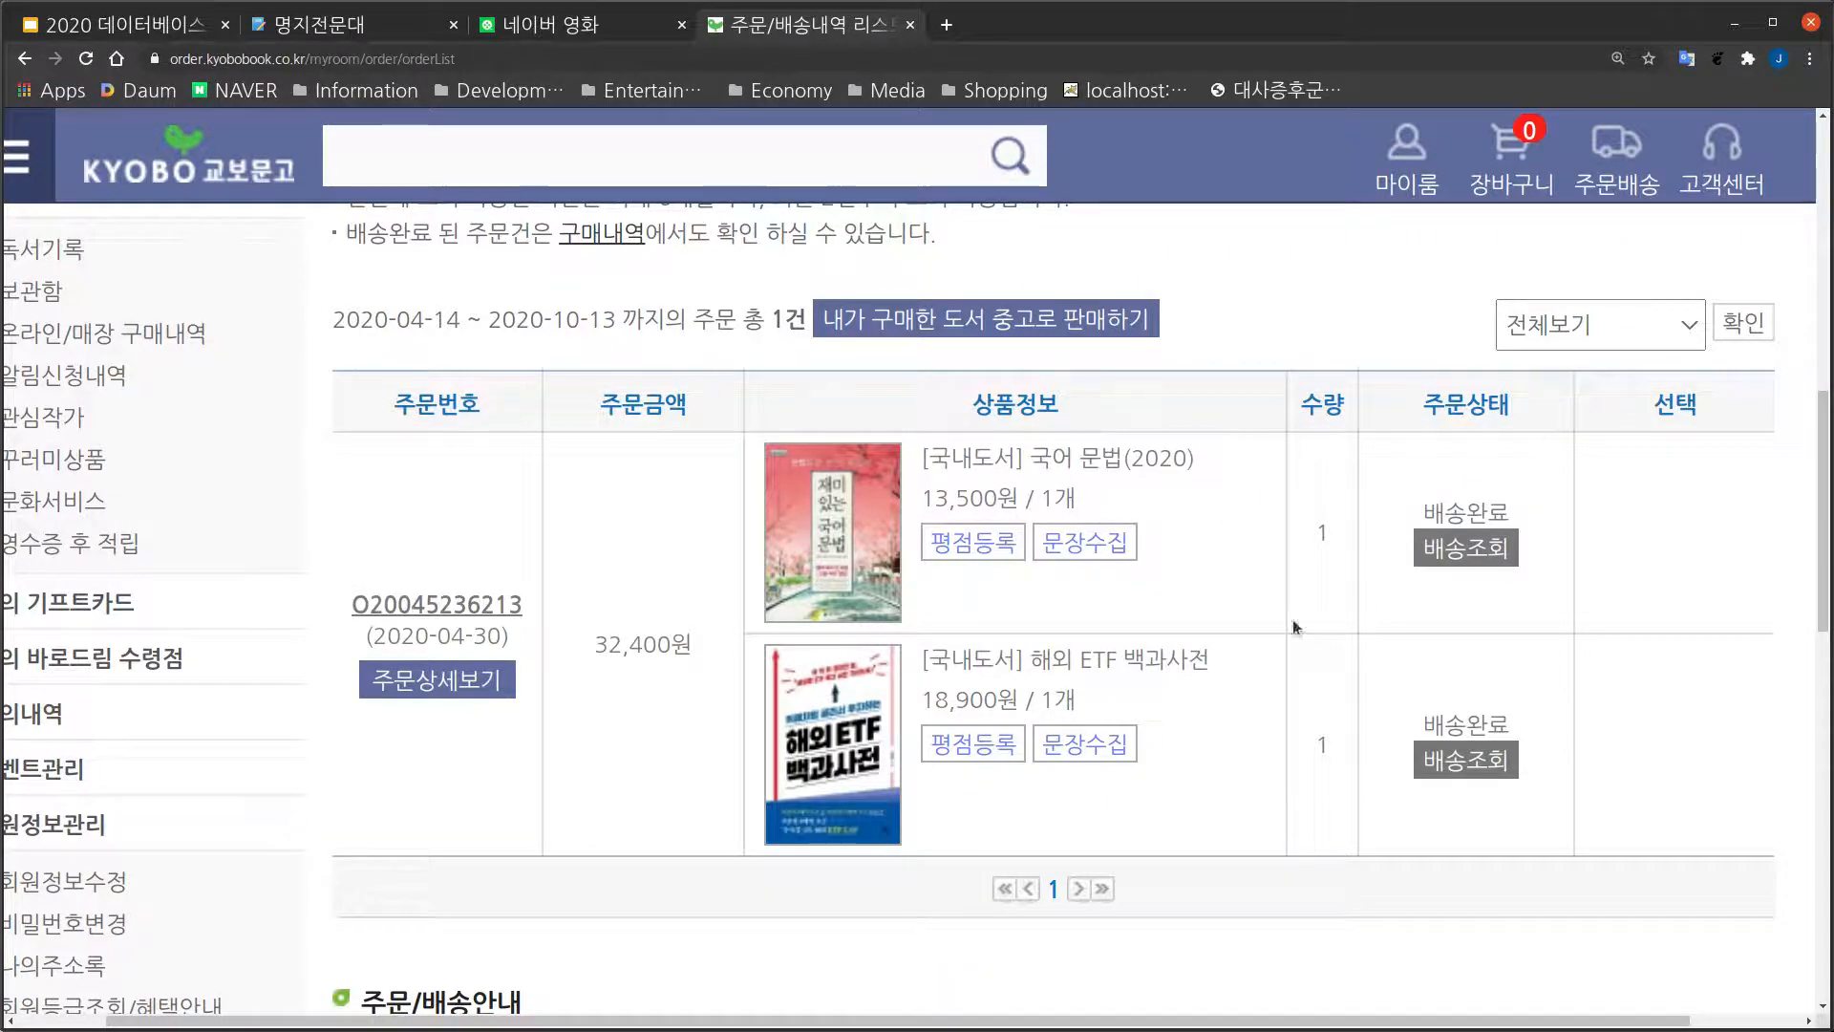
Step: Switch to MySQL Workbench and add 금액, 수량 and 주문상태 columns to the 주문_책 table
key(alt+Tab)
click(1144, 311)
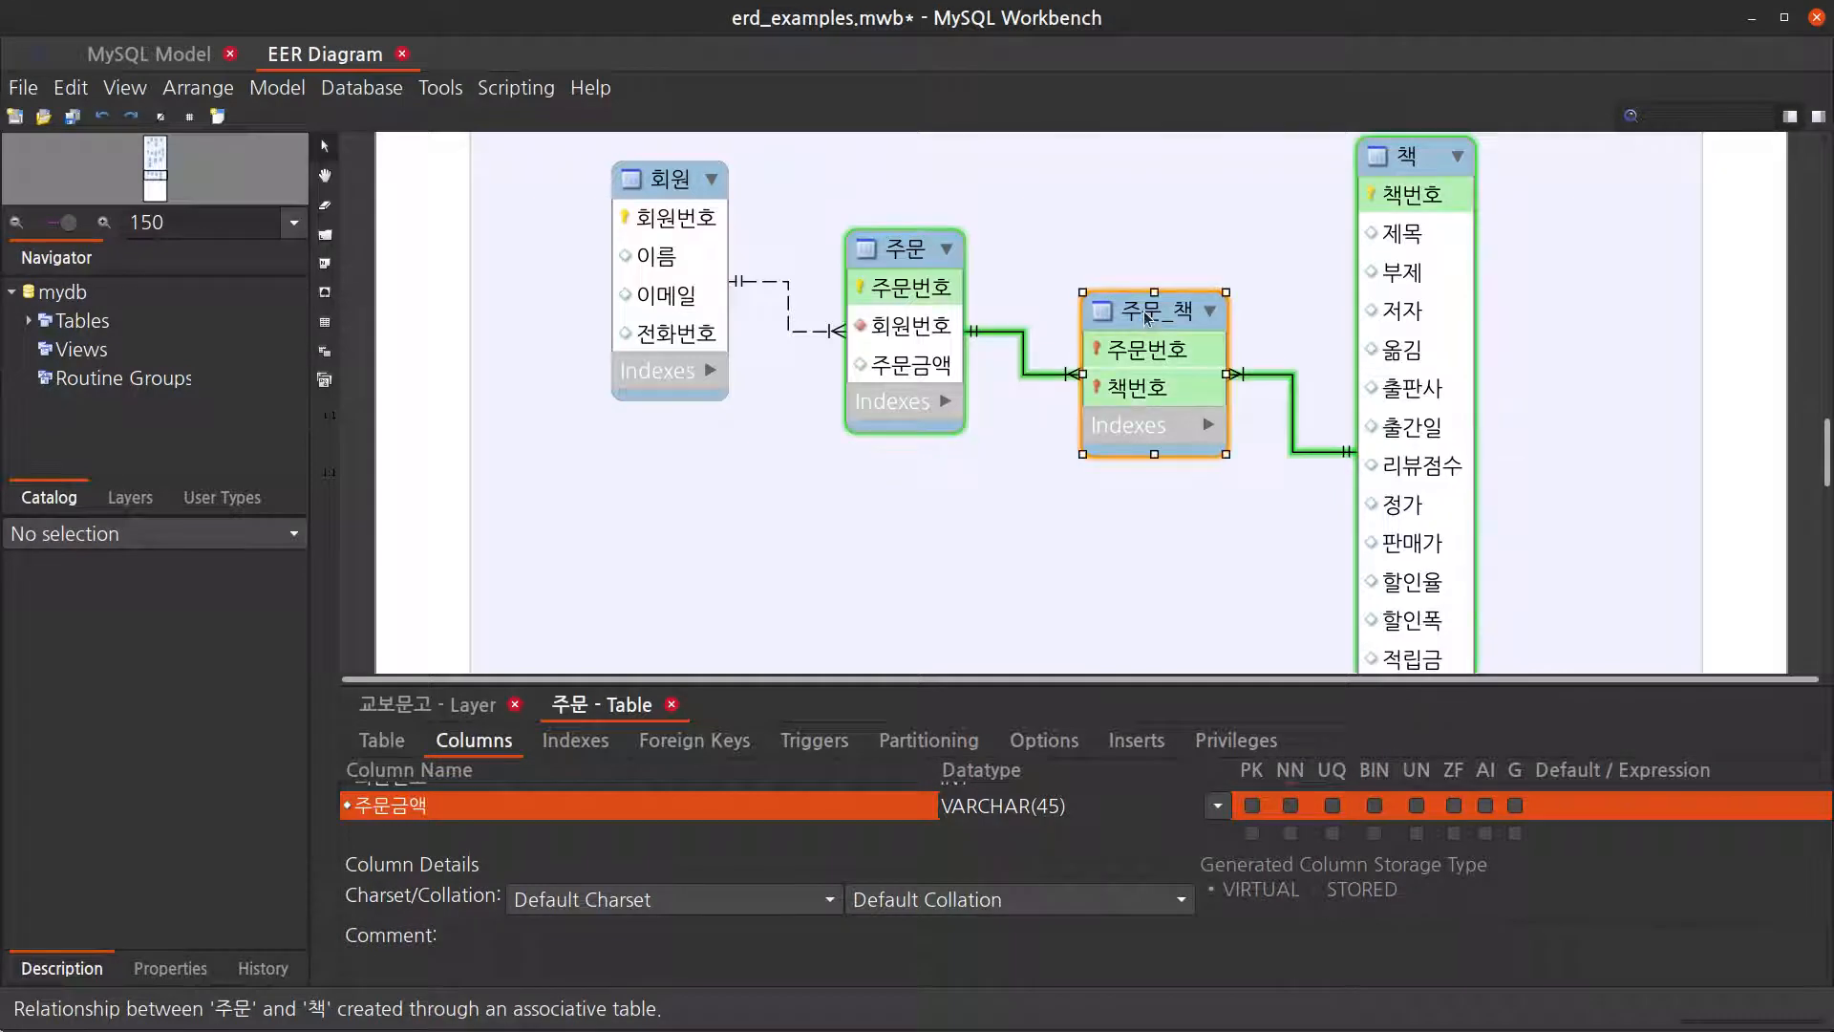
click(580, 825)
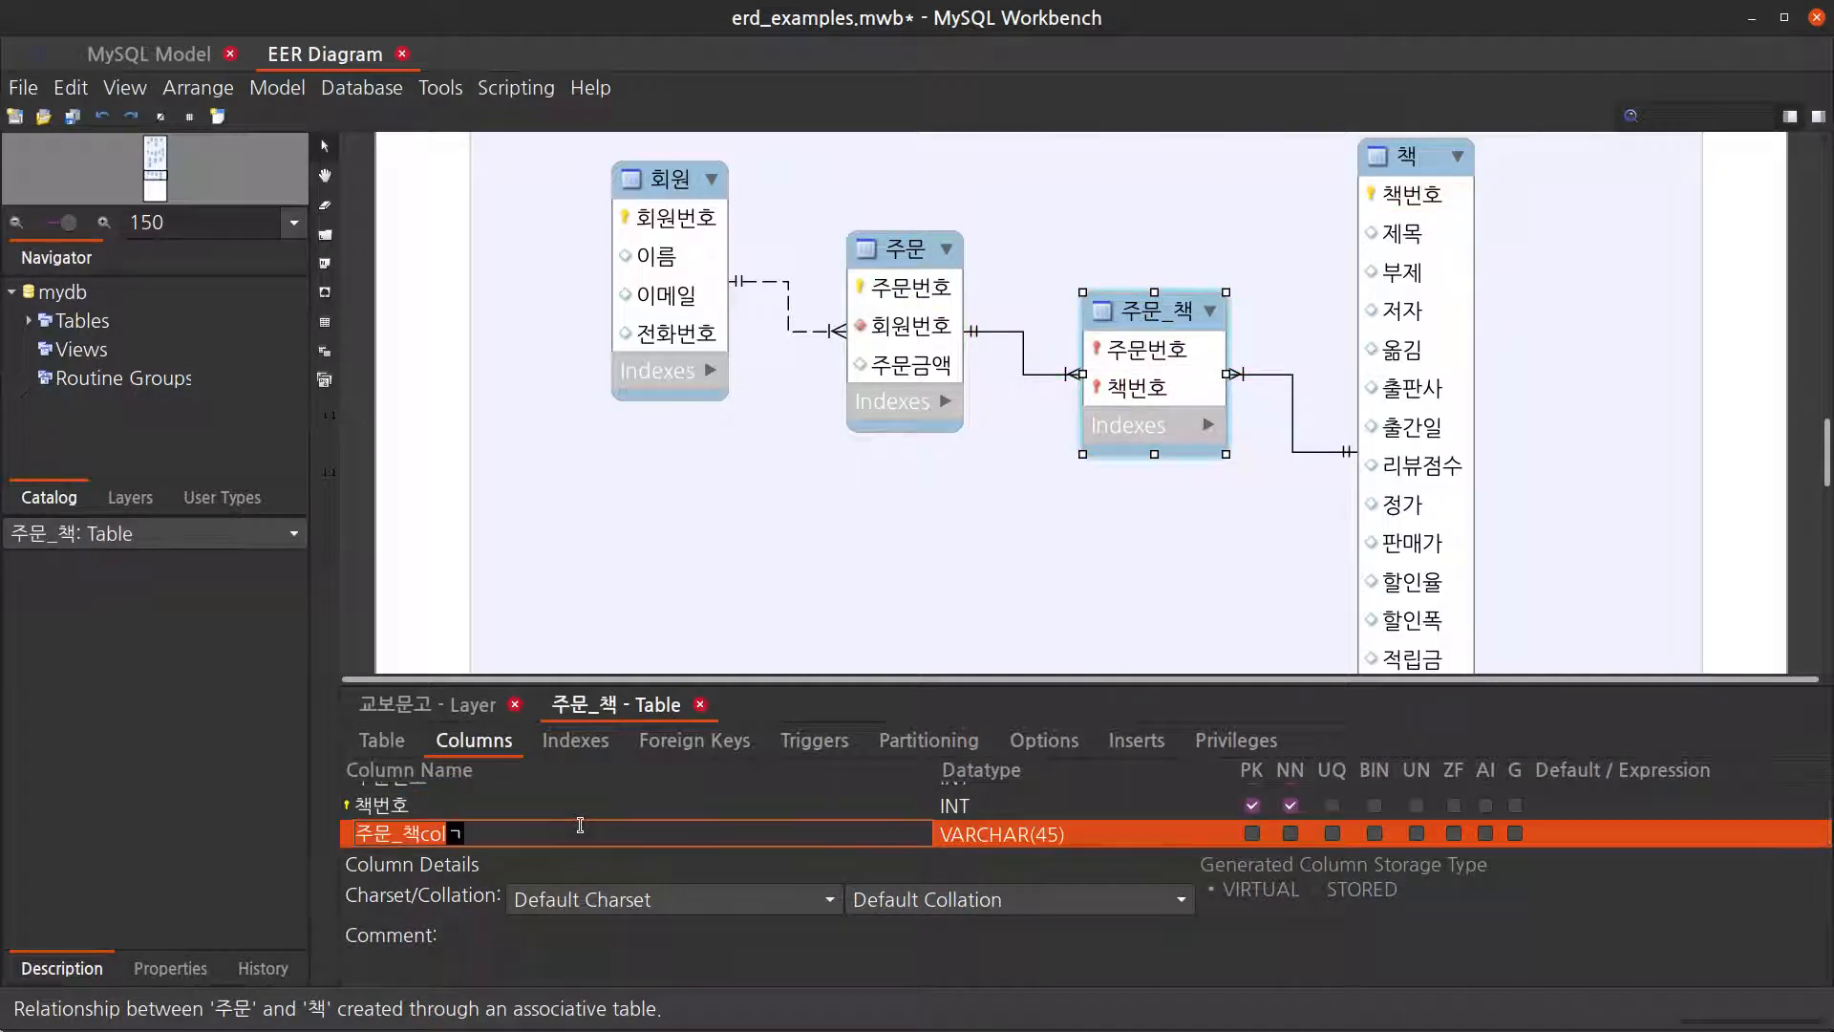
text(금액)
key(Return)
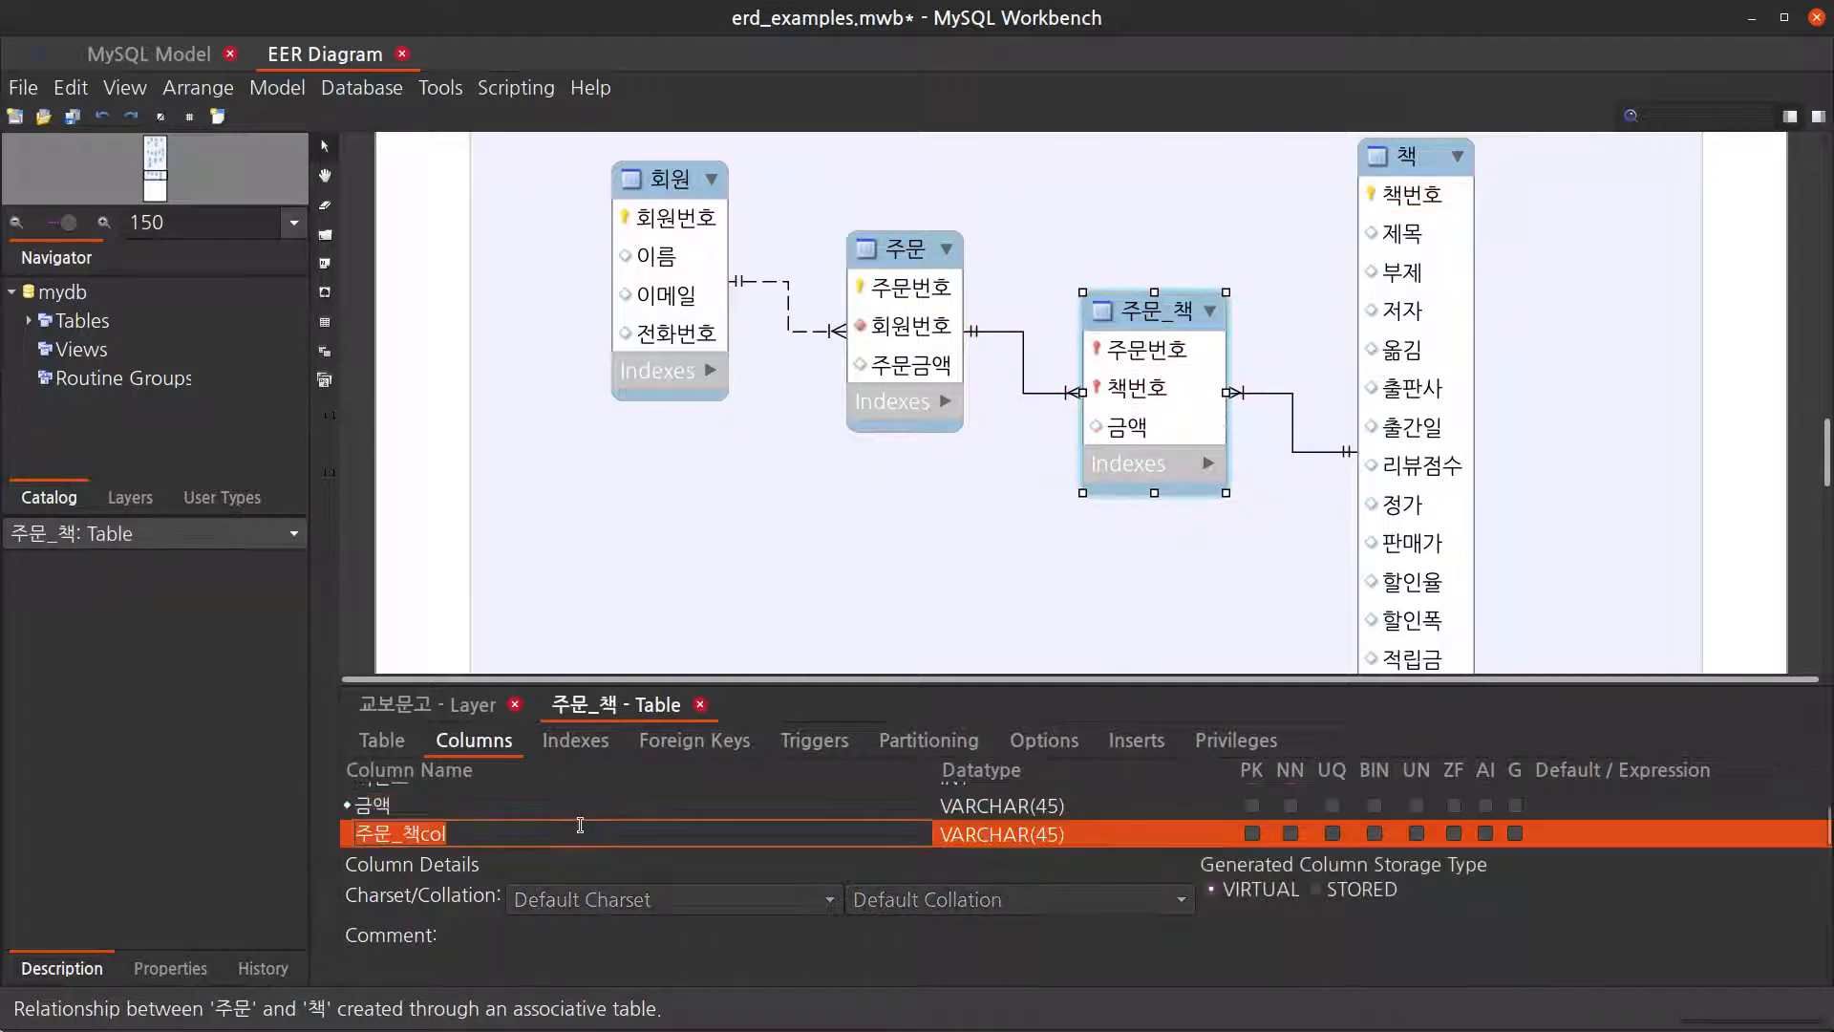
text(수량)
key(Return)
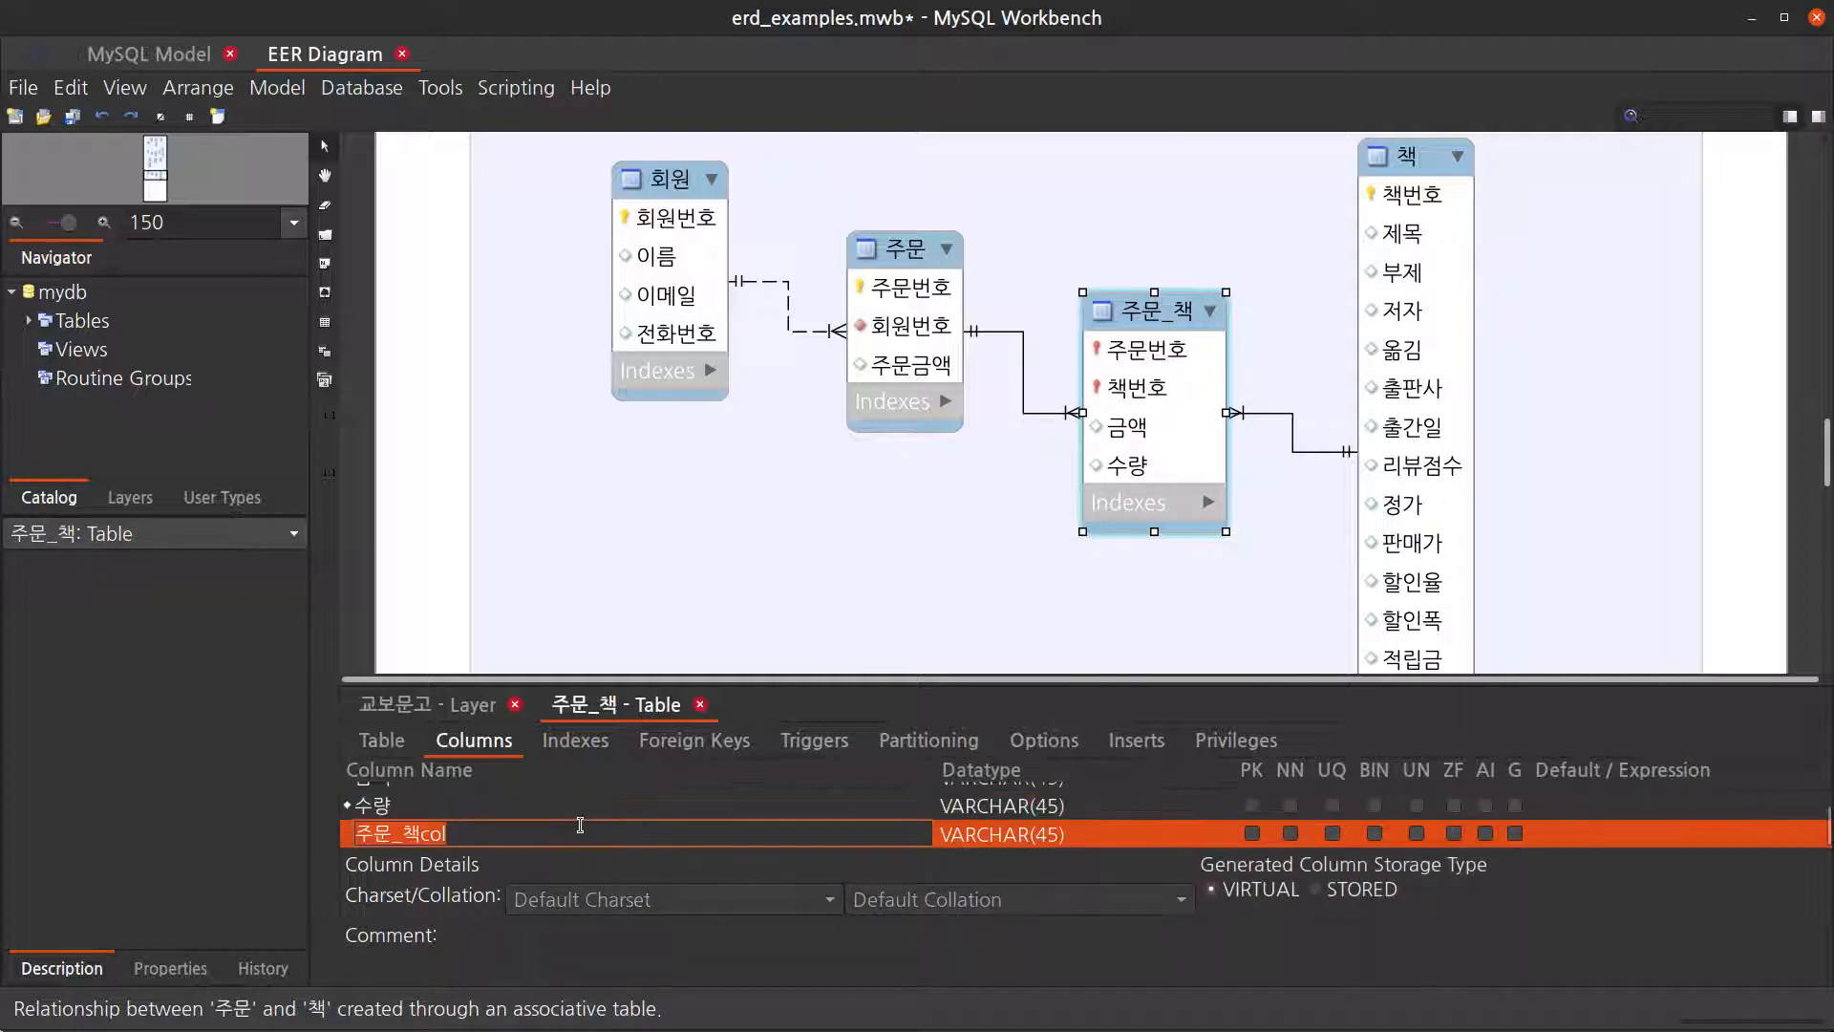
text(주문상태)
key(Return)
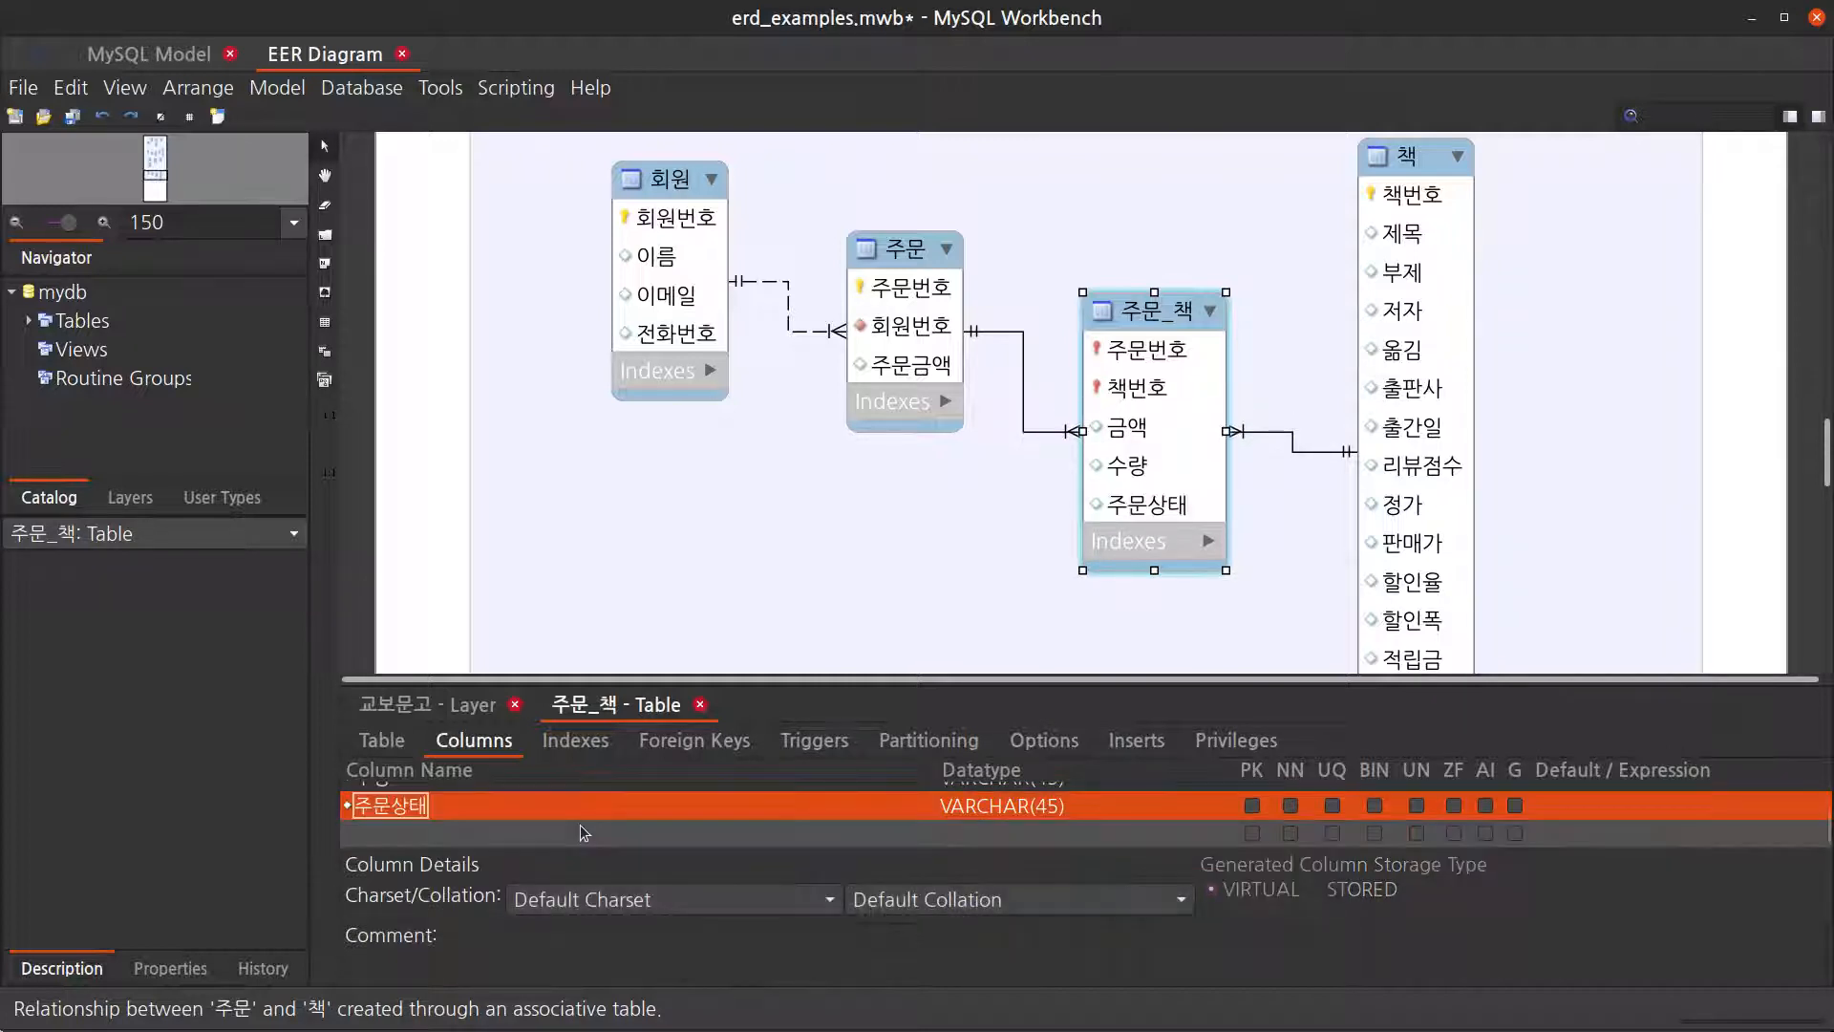
click(754, 498)
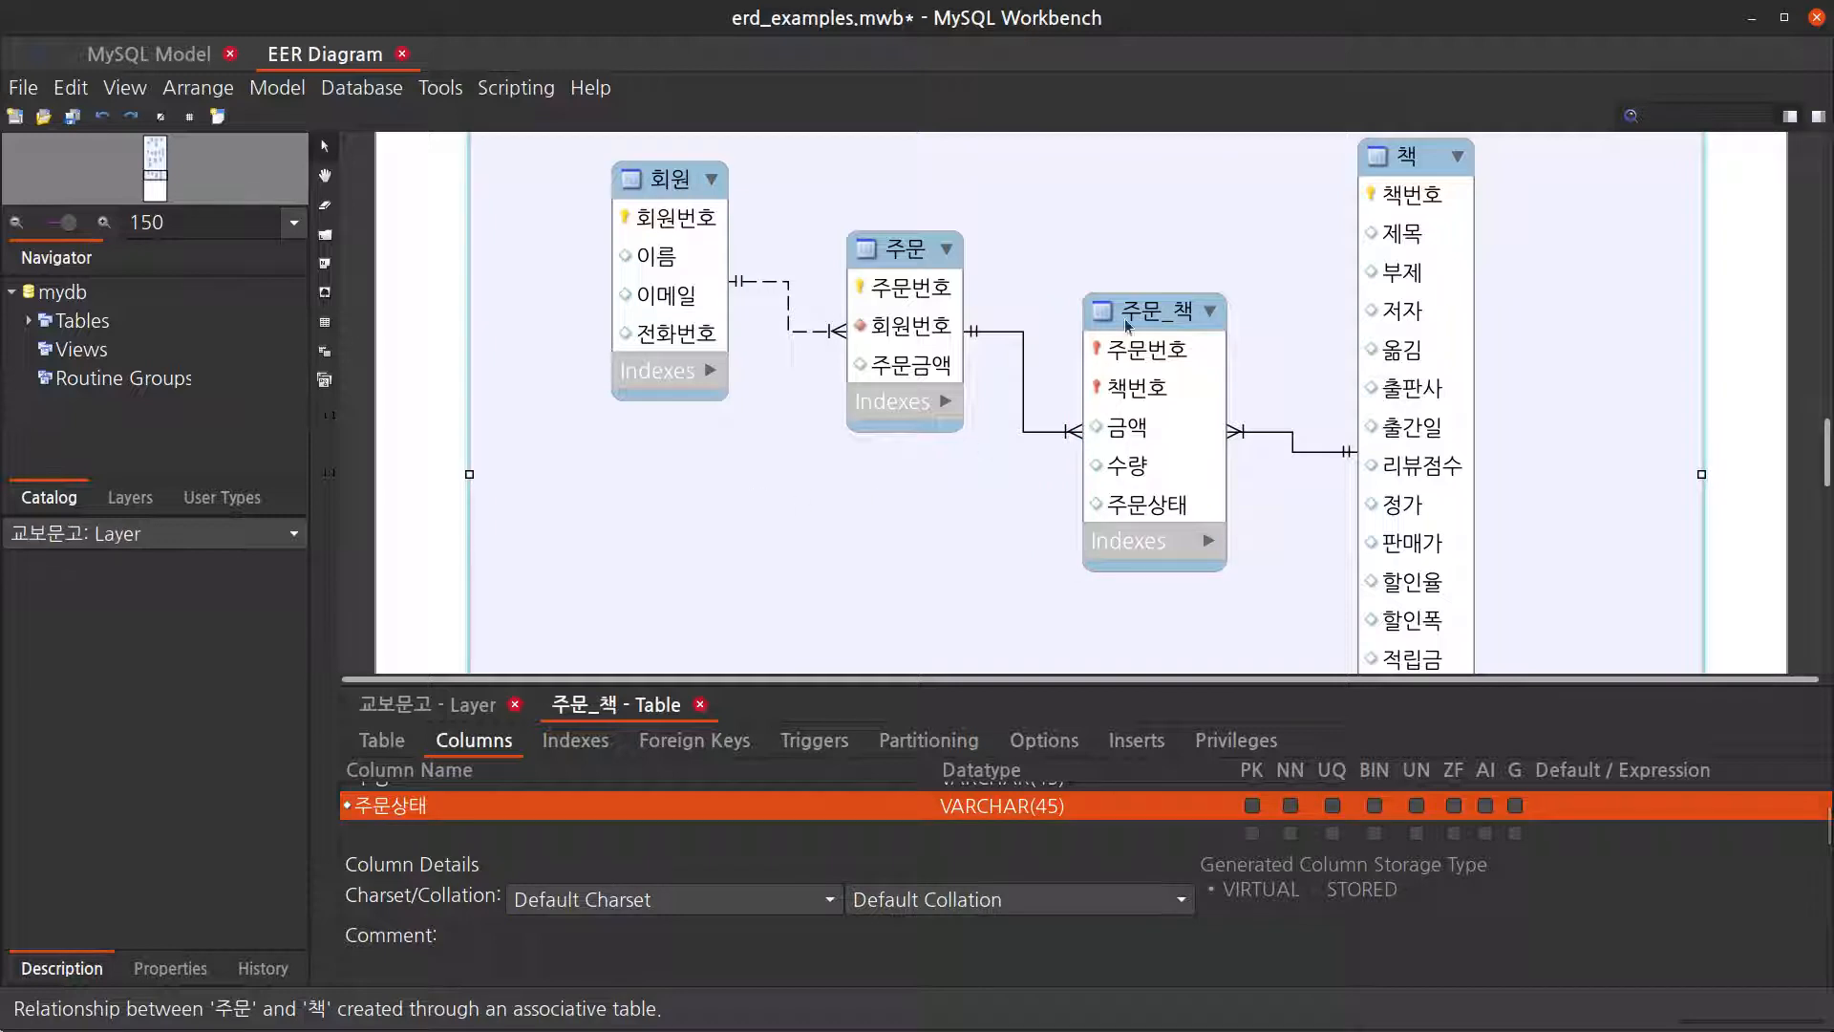
Step: Move the 주문_책 table lower between 주문 and 책, and shift the 주문 table slightly down
drag(1166, 330, 1157, 400)
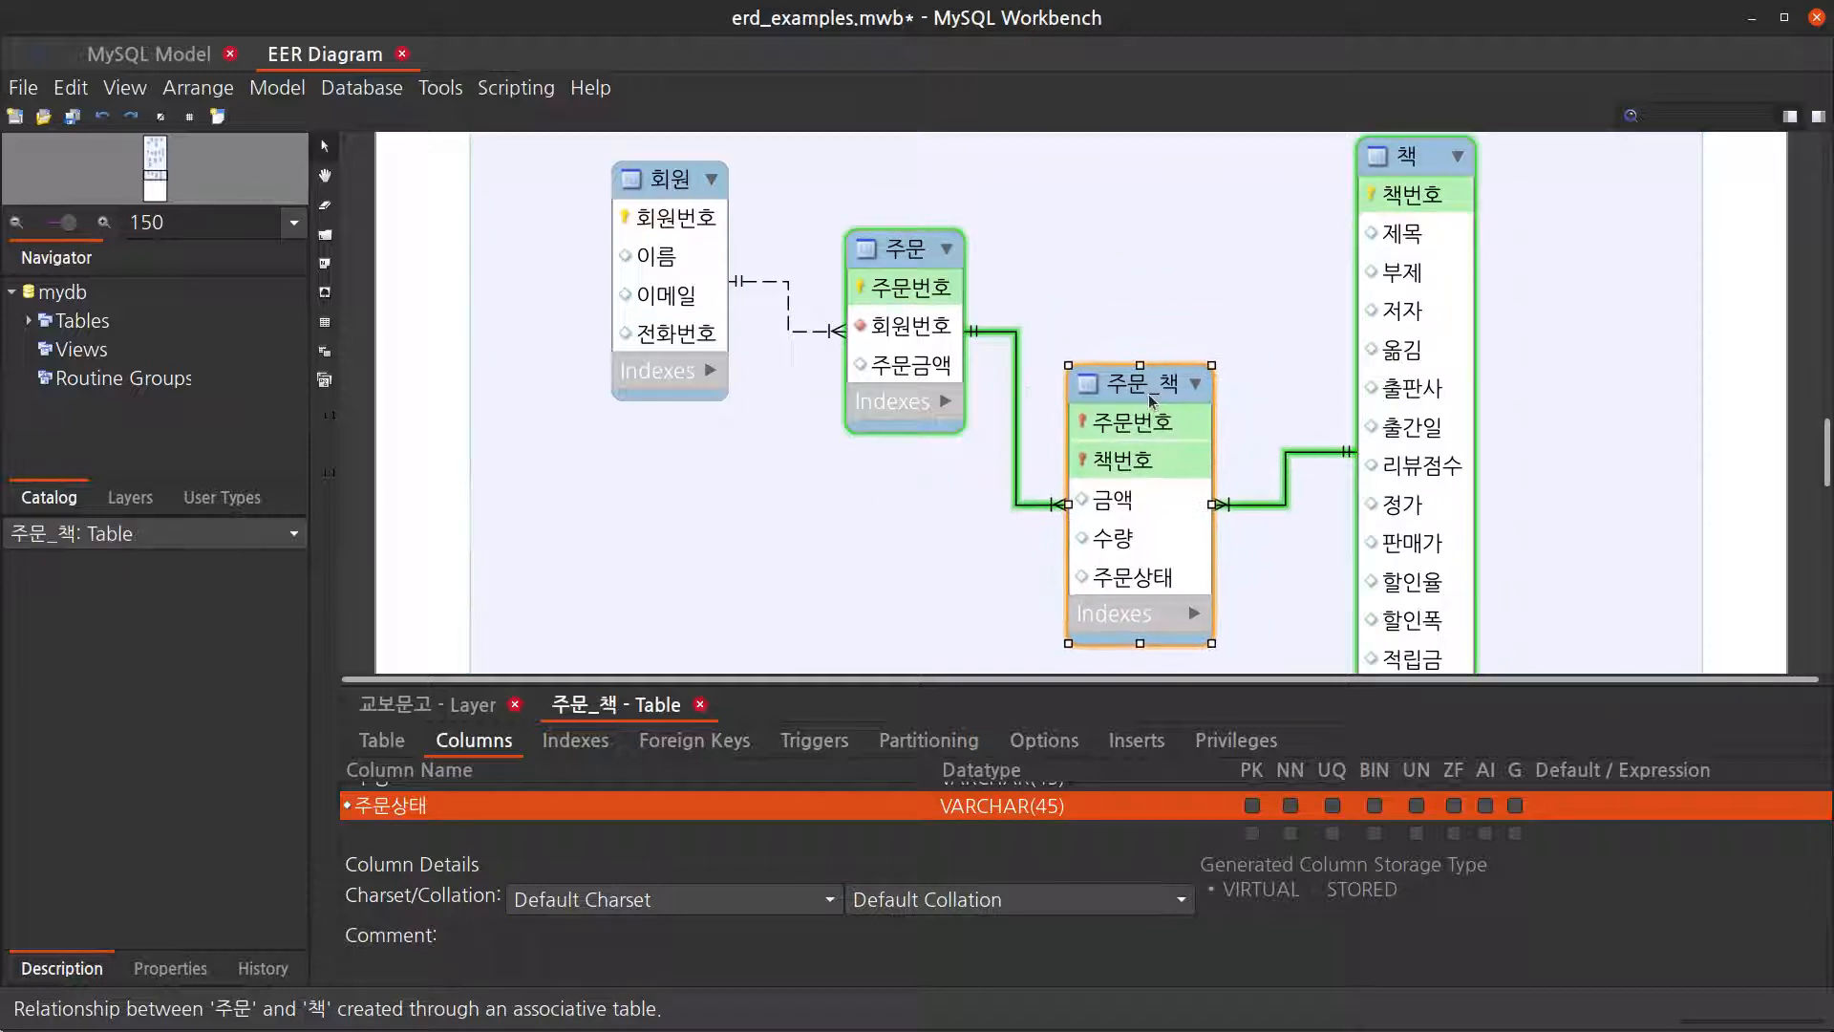
drag(898, 251, 888, 281)
click(1166, 258)
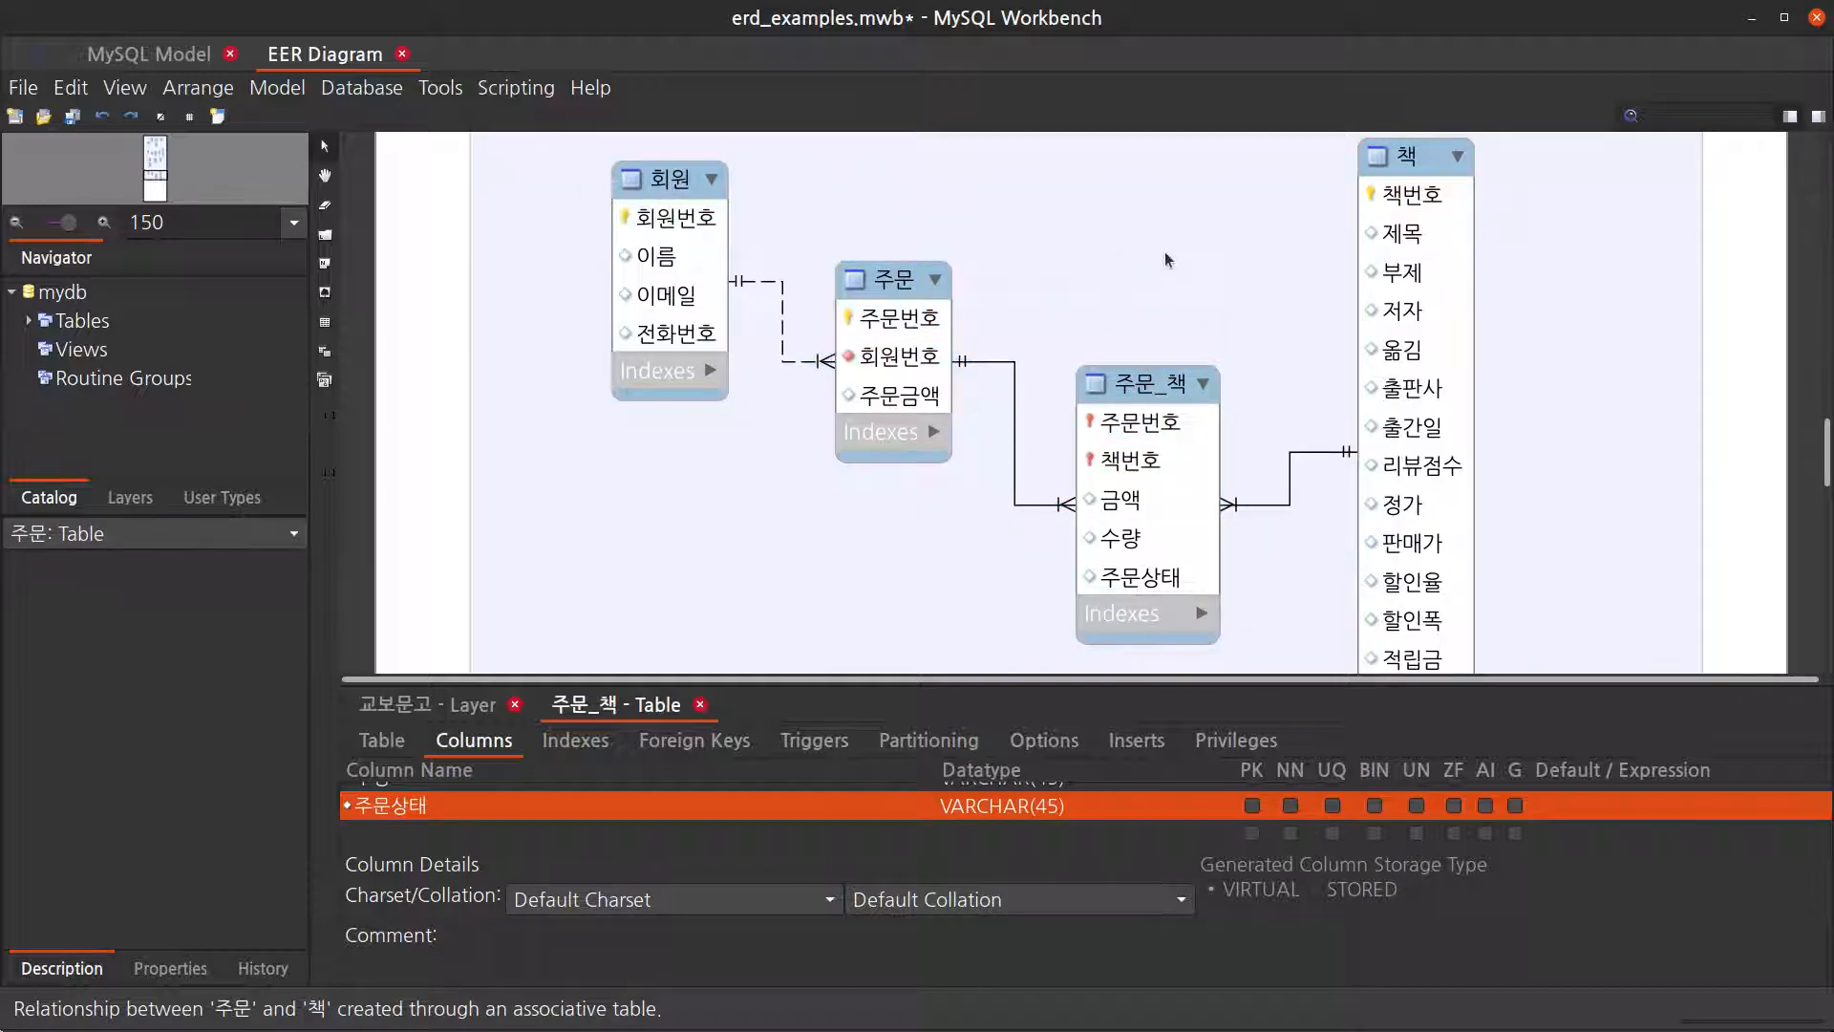
Step: Review the 금액 and 주문금액 columns against the 책 table, and compare them with the order amount on the Chrome order list
scroll(1165, 258, down, 1)
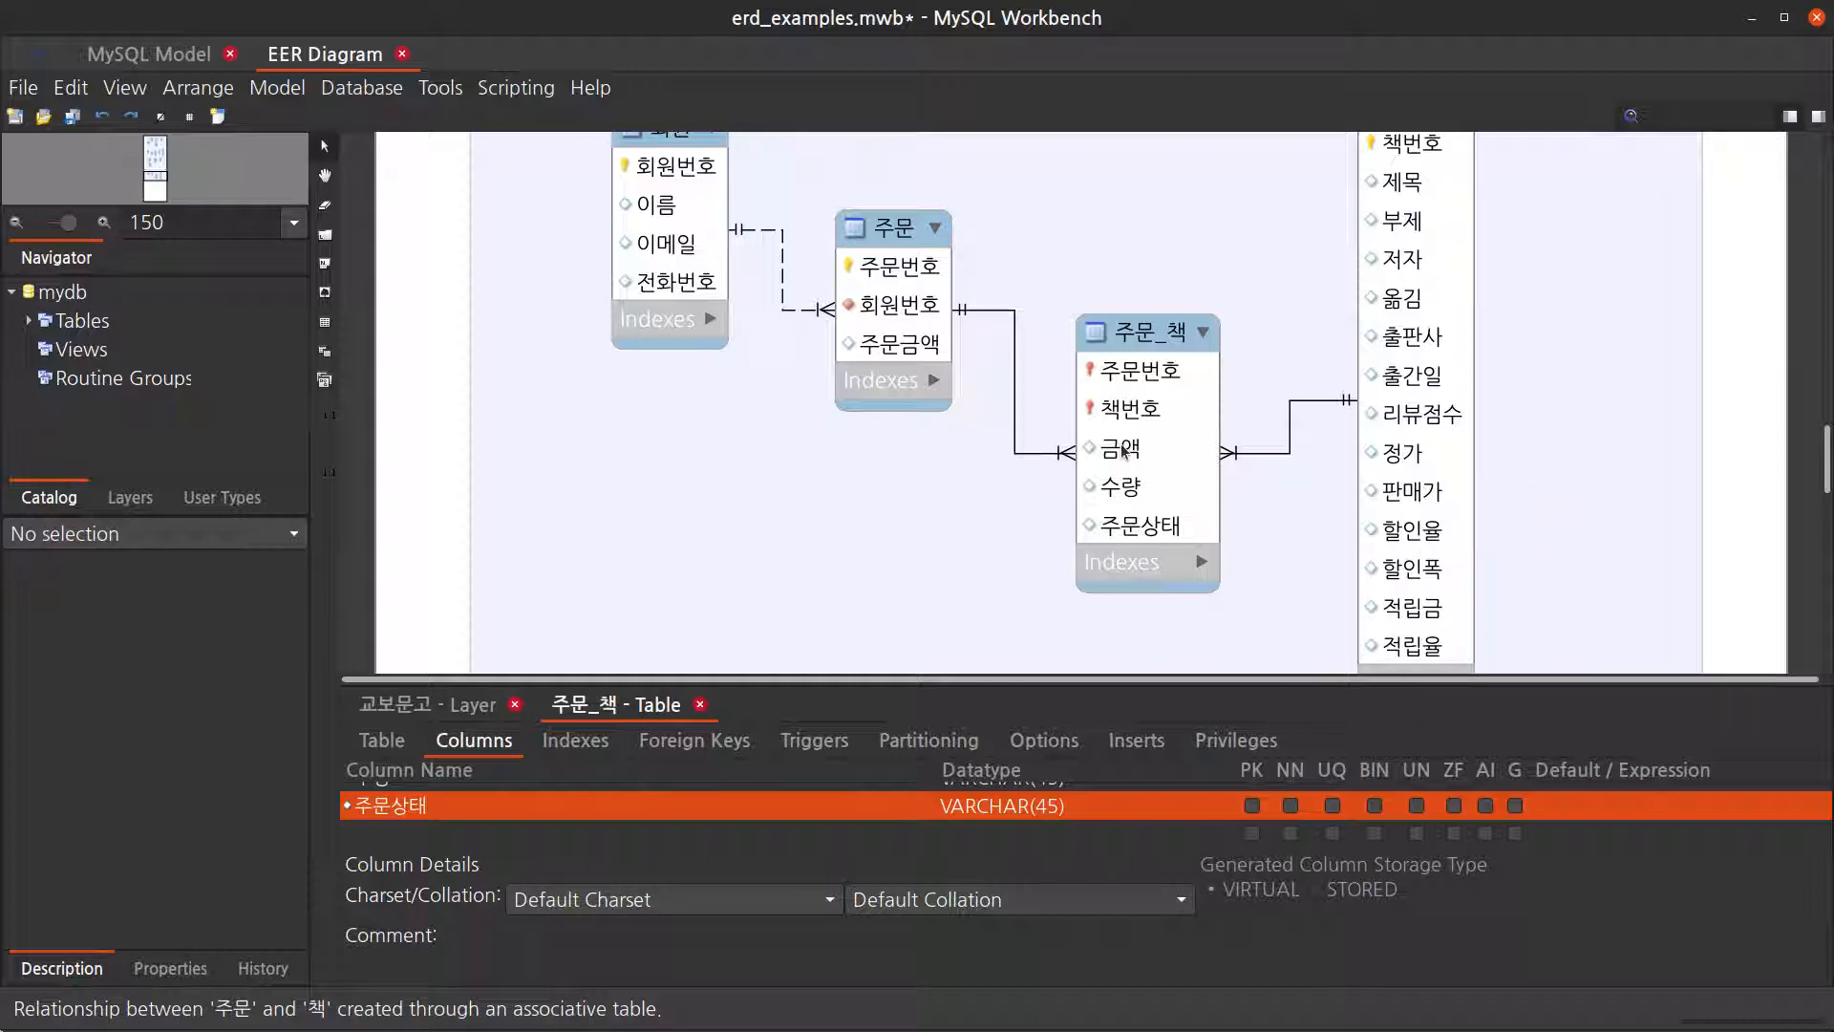
scroll(1626, 501, up, 3)
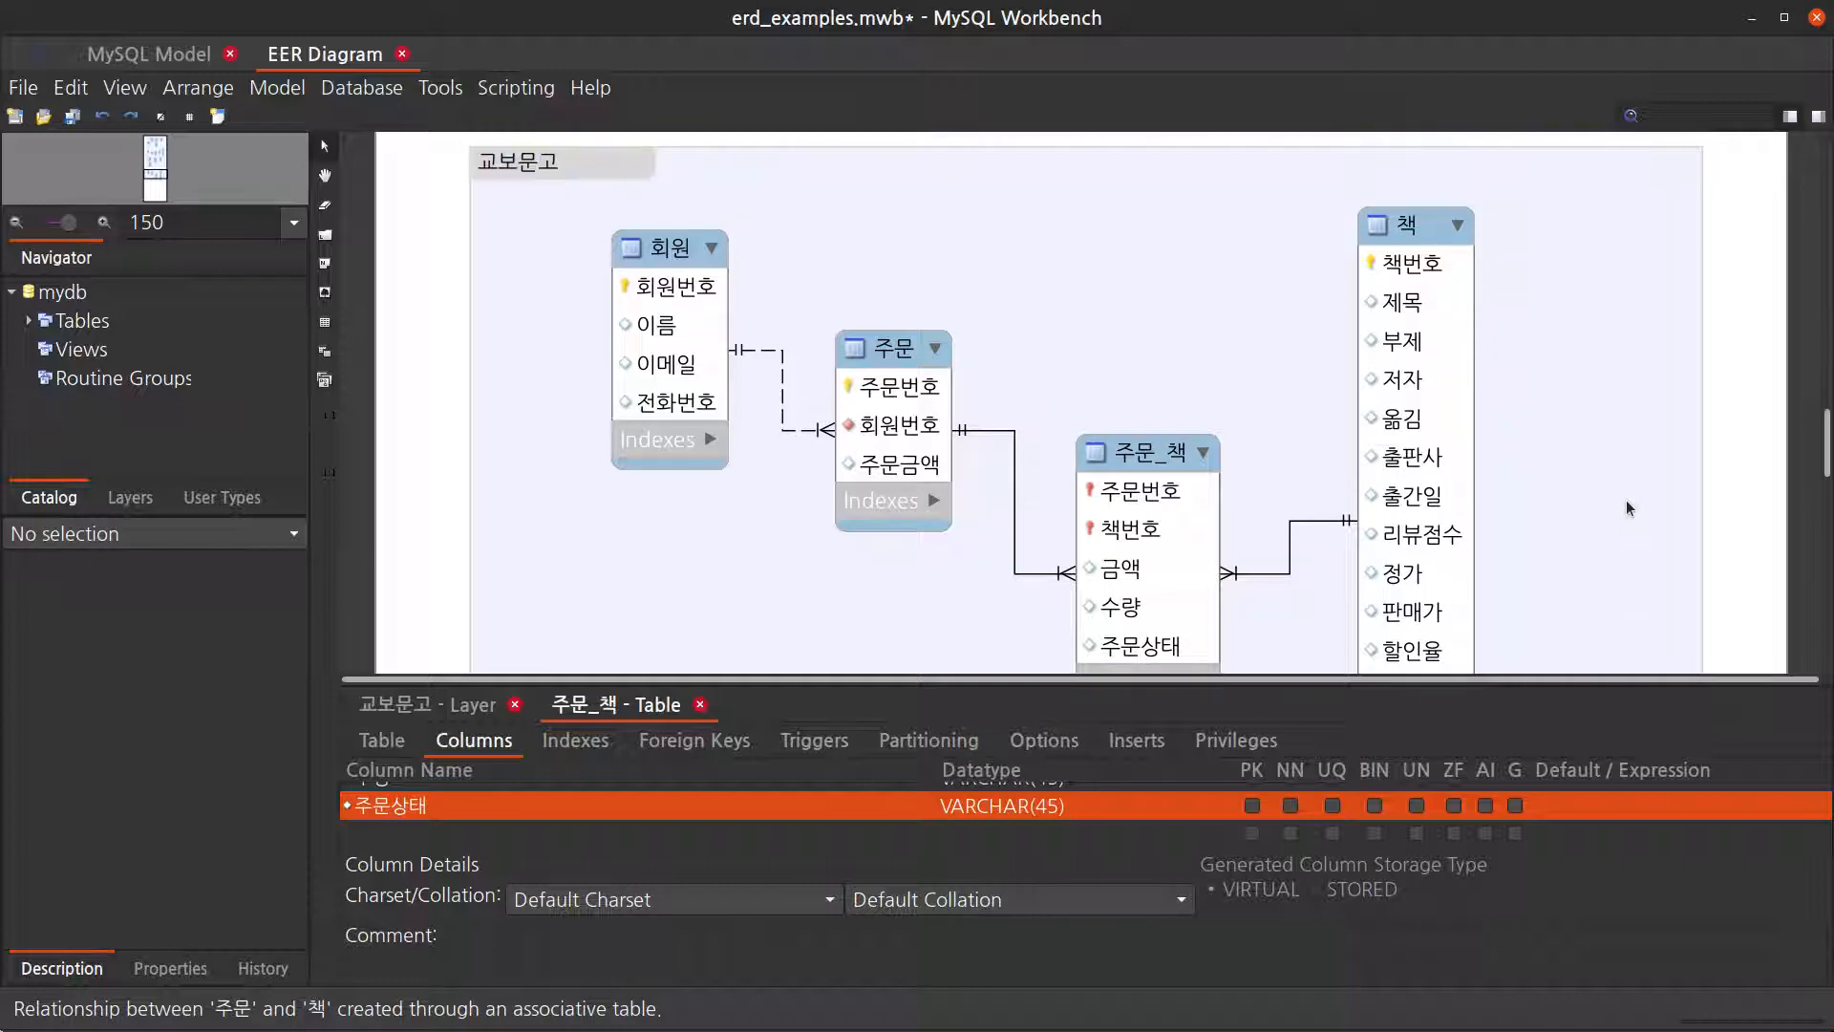
scroll(1626, 501, down, 2)
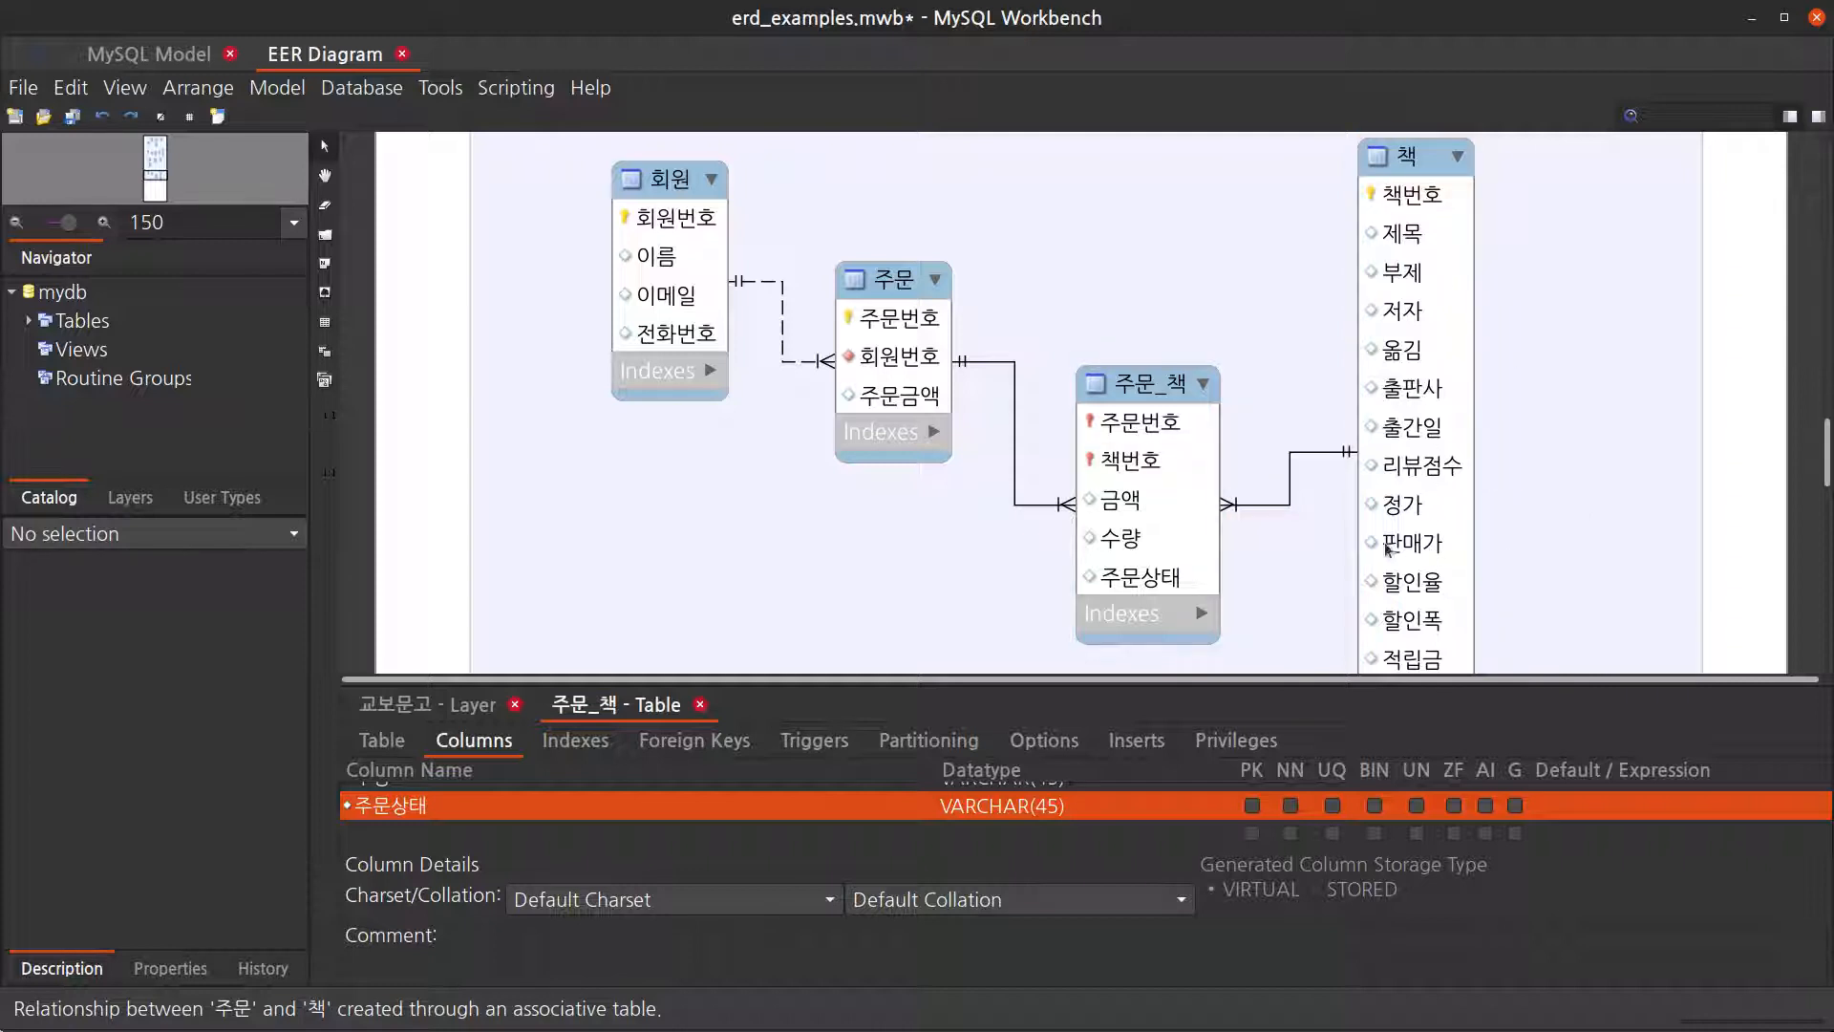
mouse_move(1127, 512)
scroll(1229, 463, down, 3)
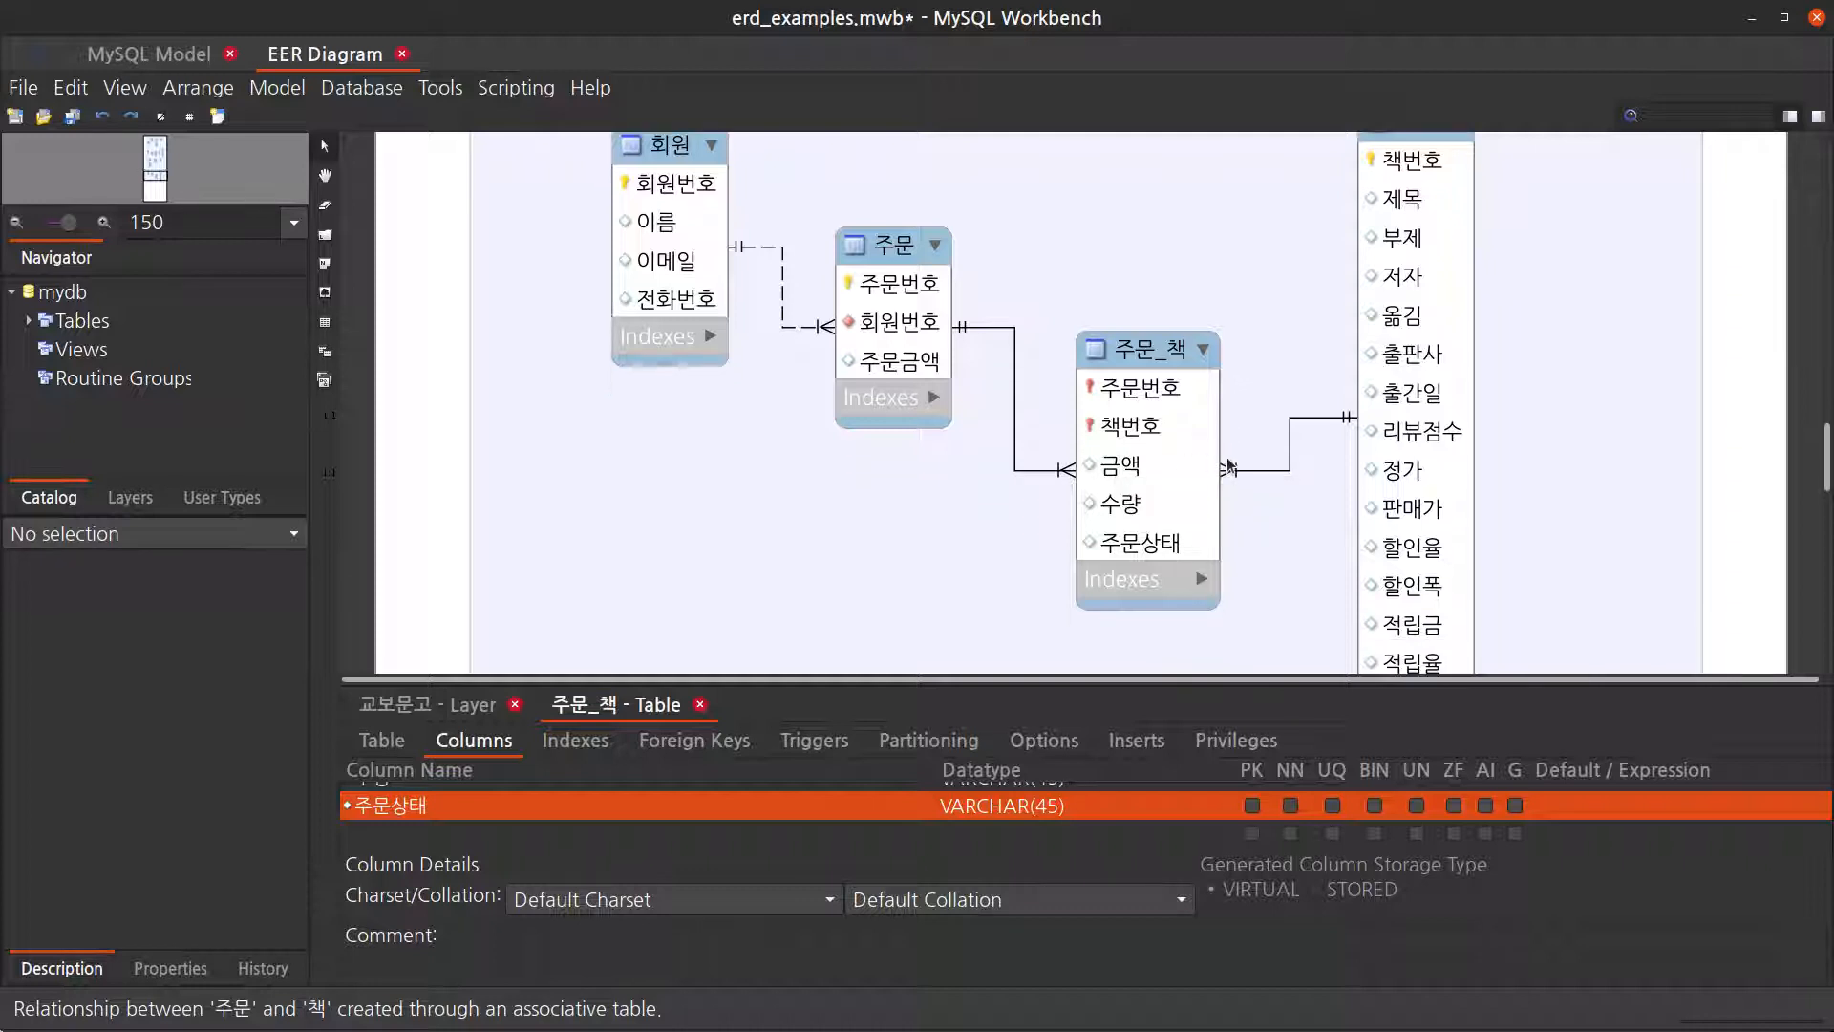
scroll(1228, 467, up, 1)
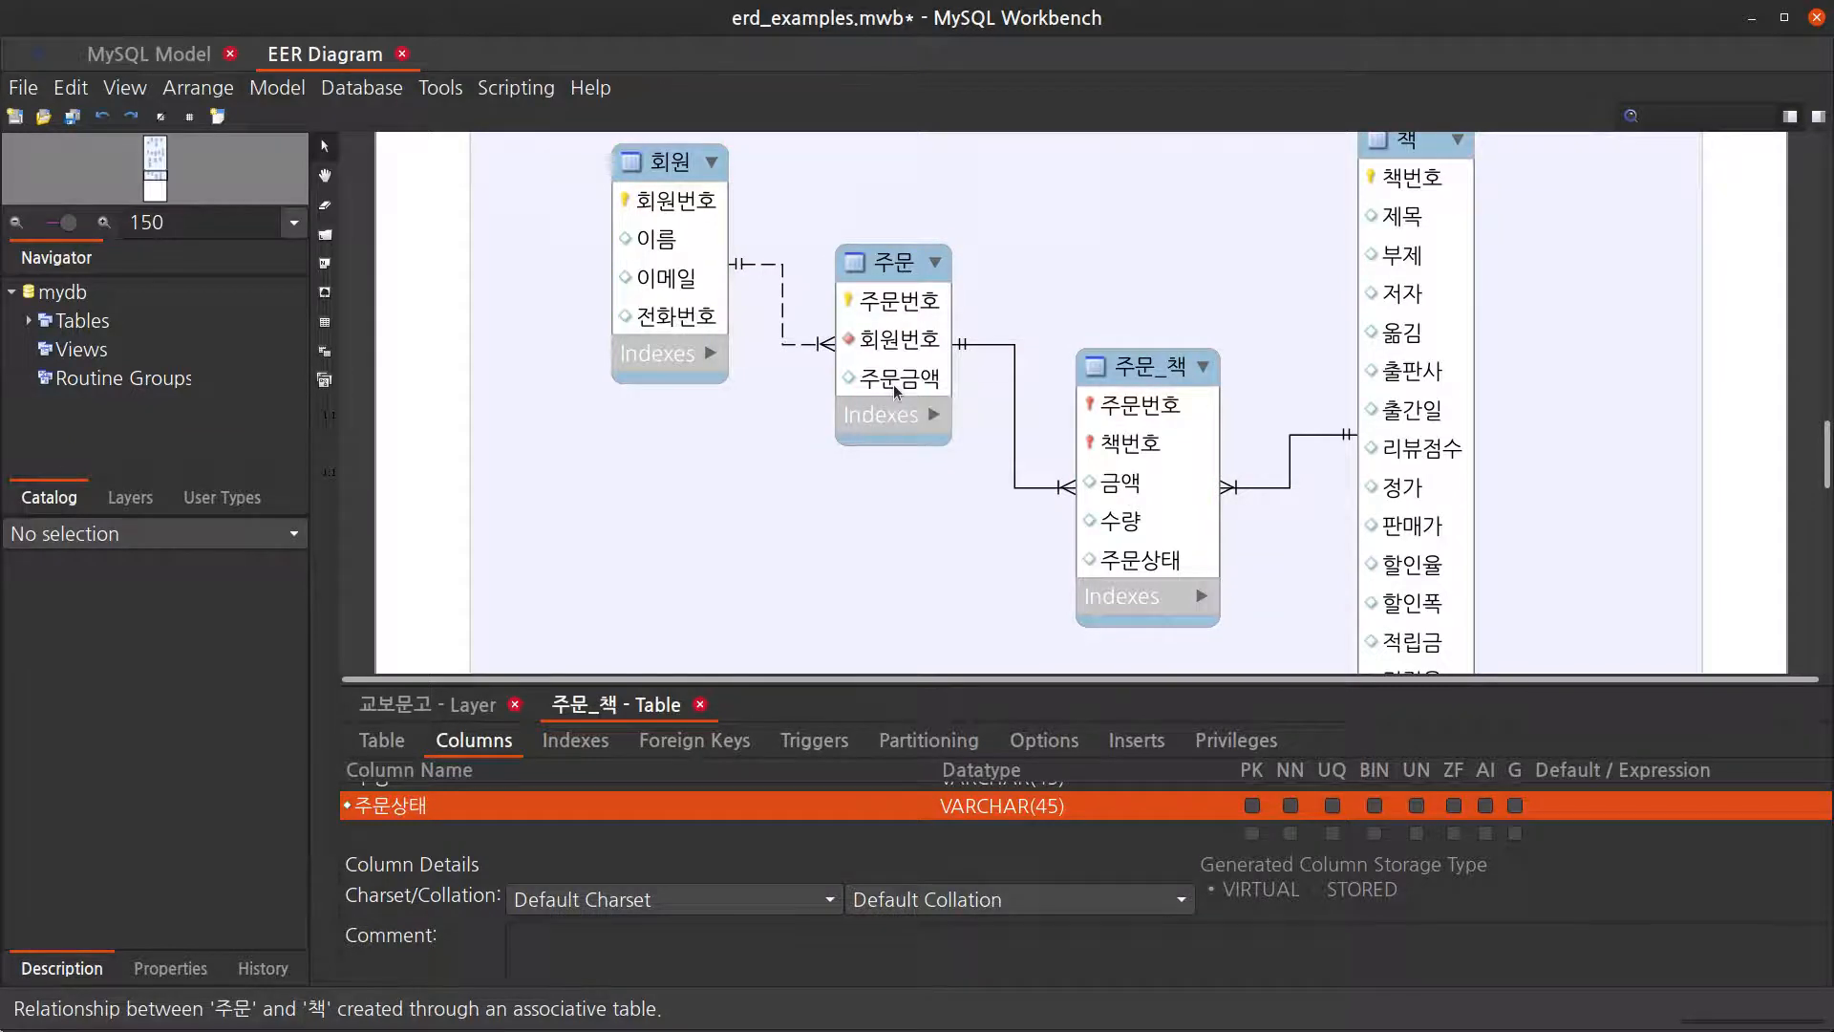
key(alt+Tab)
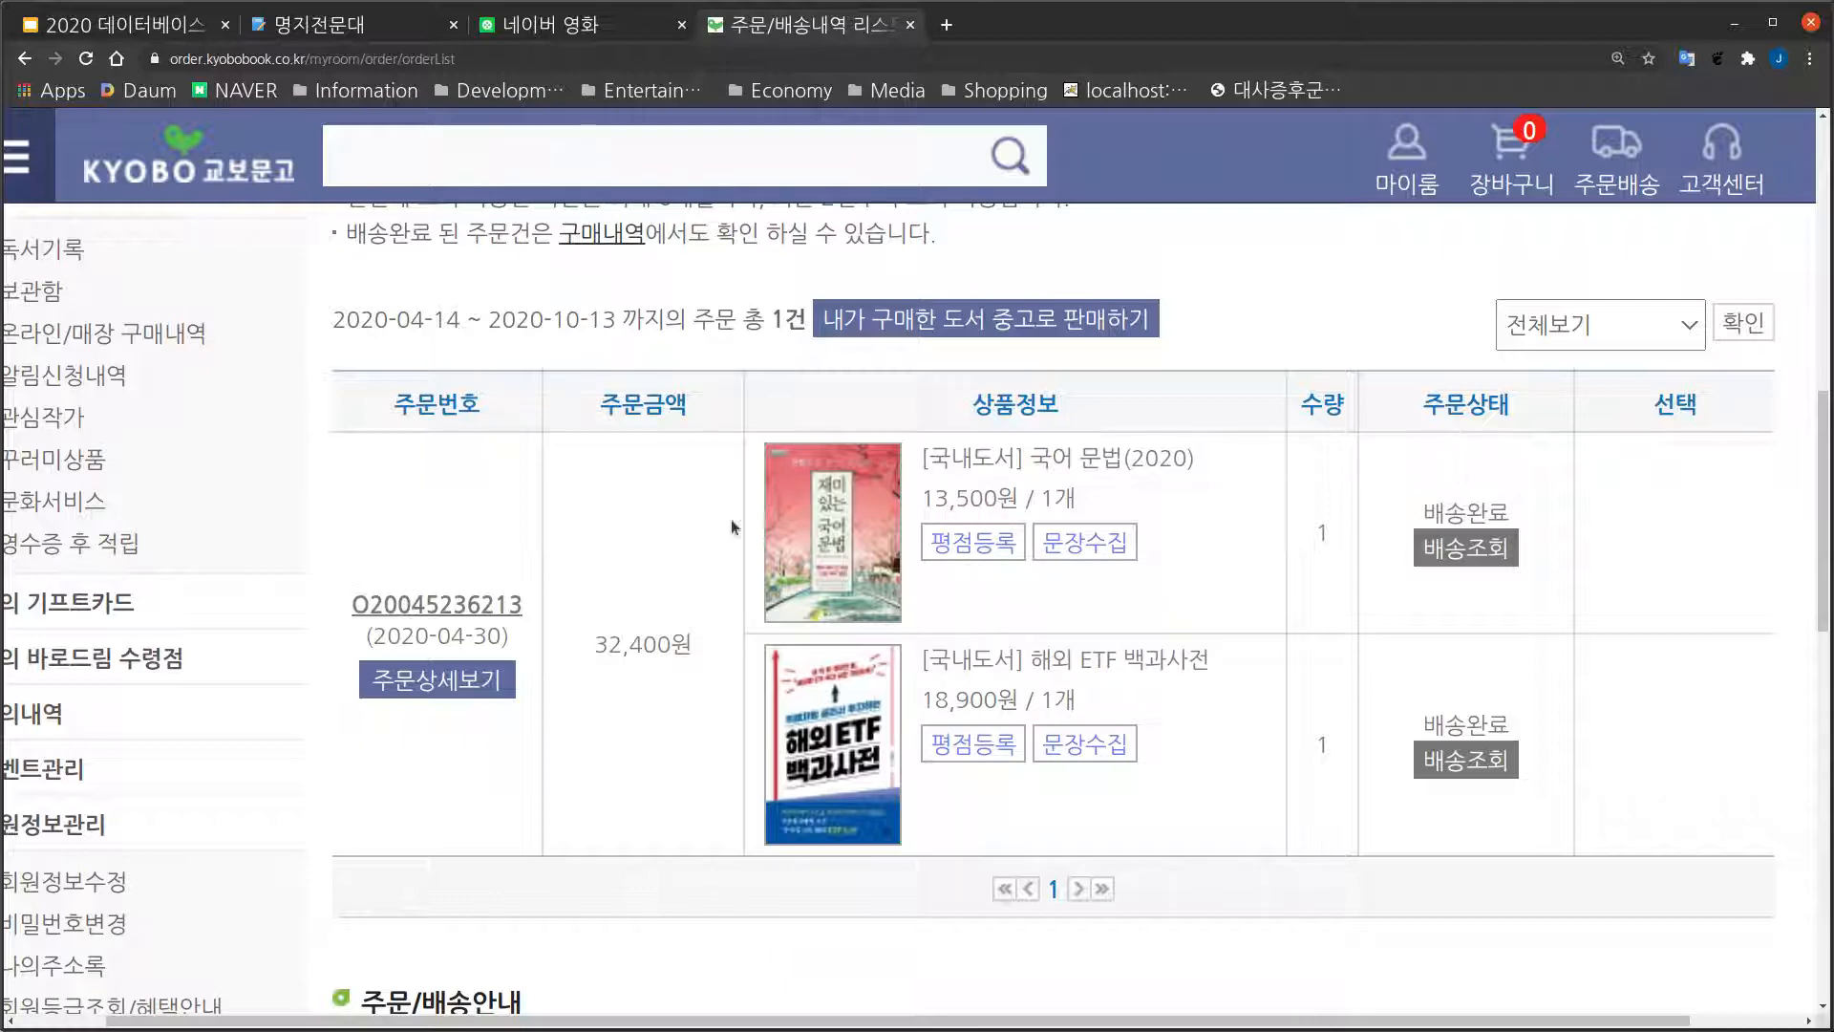
drag(585, 645, 689, 643)
click(690, 772)
key(alt+Tab)
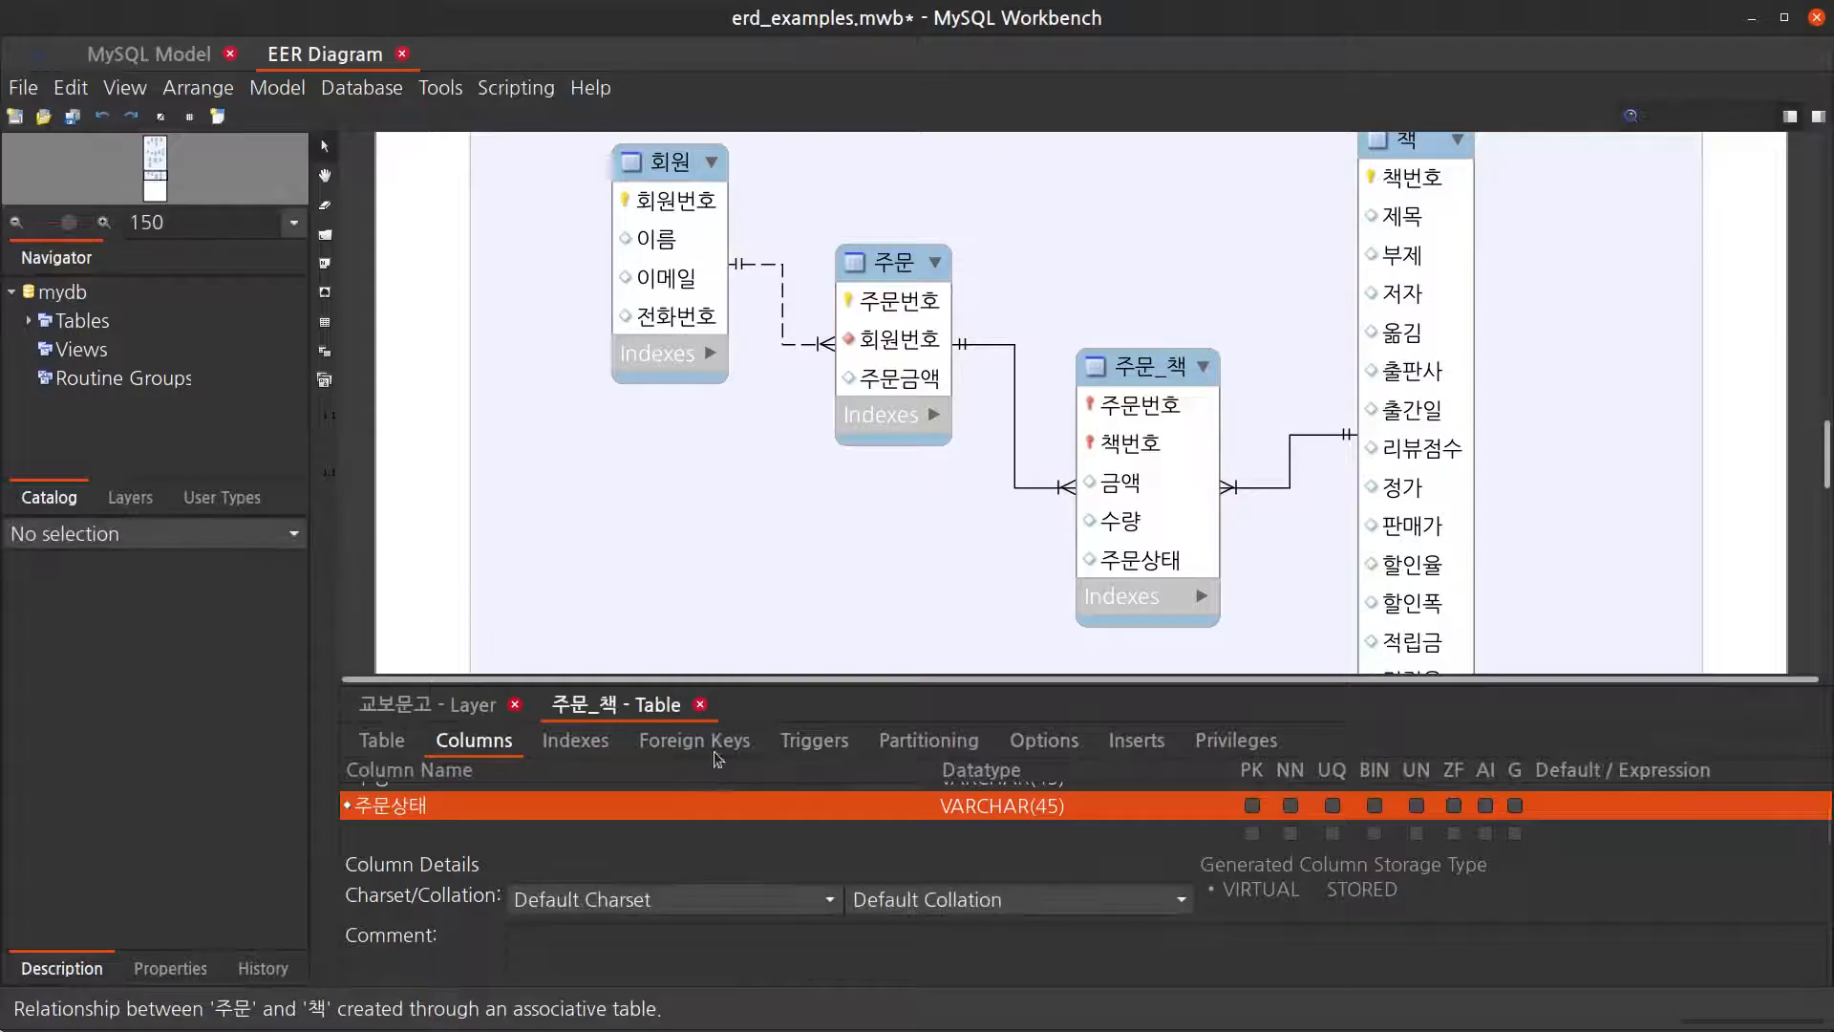
Step: Shorten the 교보문고 layer from its lower edge to just below the 책 table
click(1051, 577)
scroll(1051, 577, down, 5)
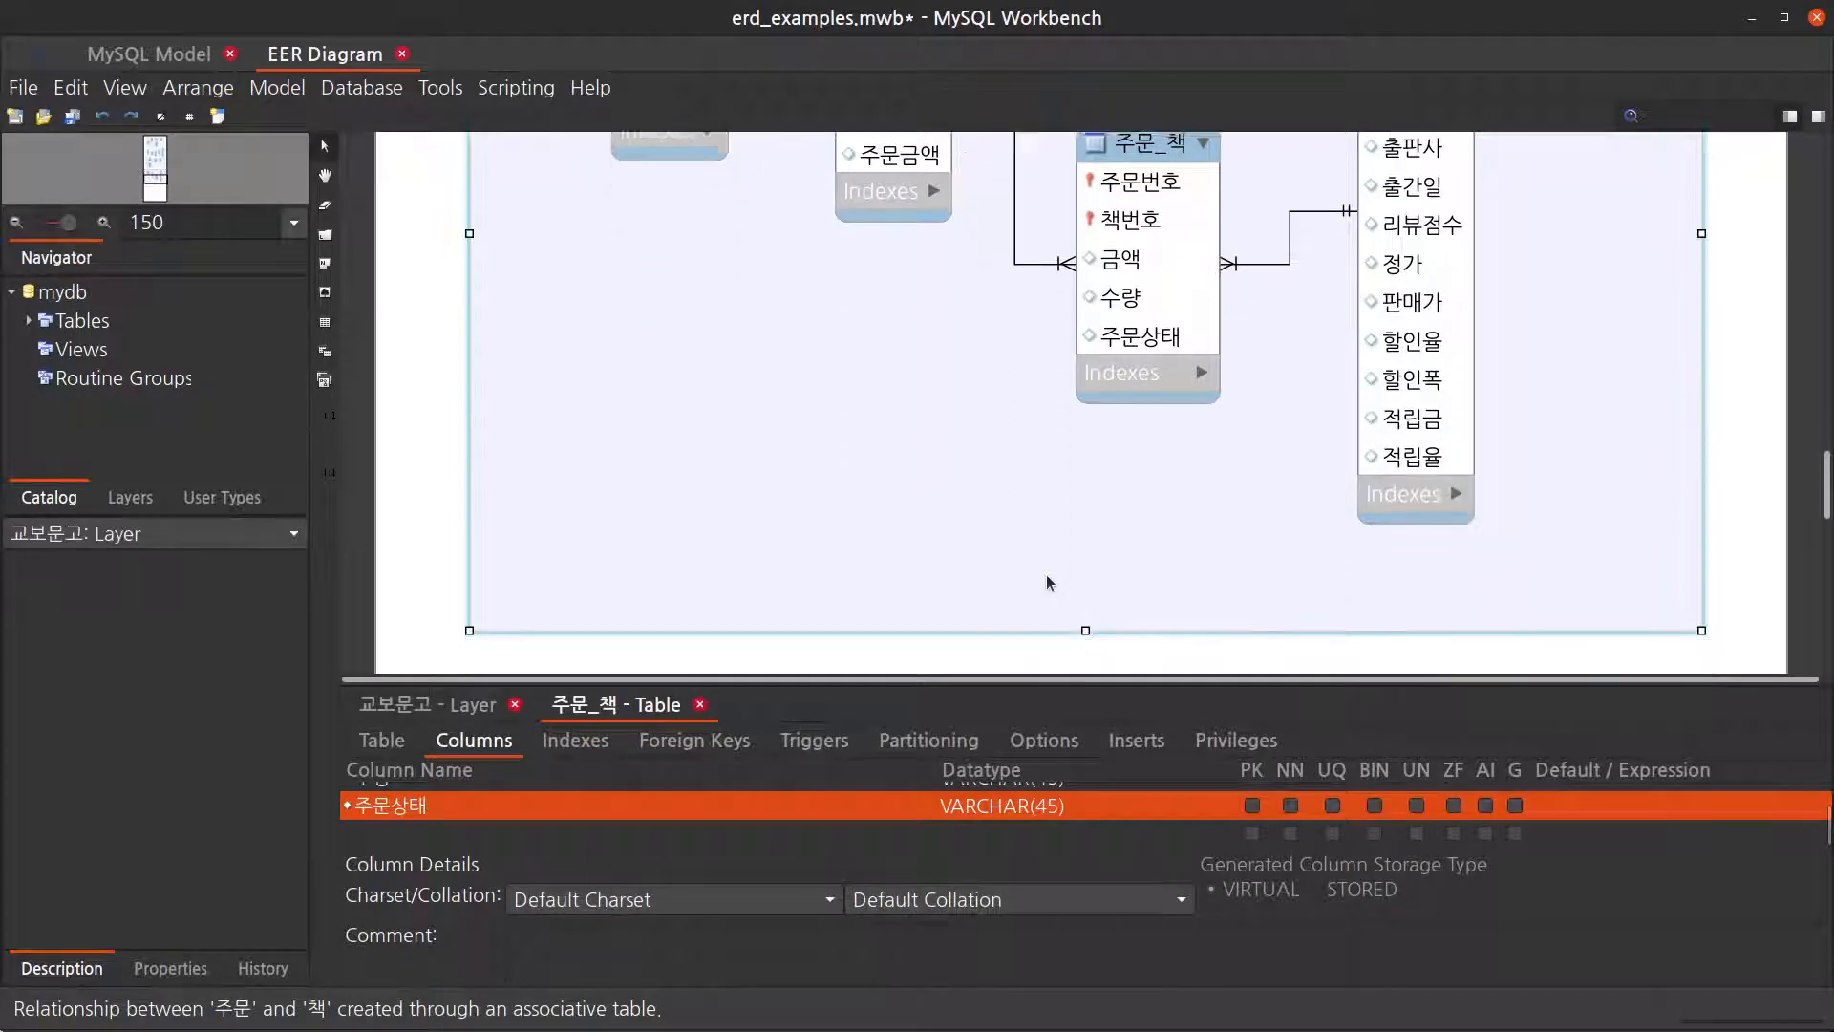
drag(1086, 597, 1089, 532)
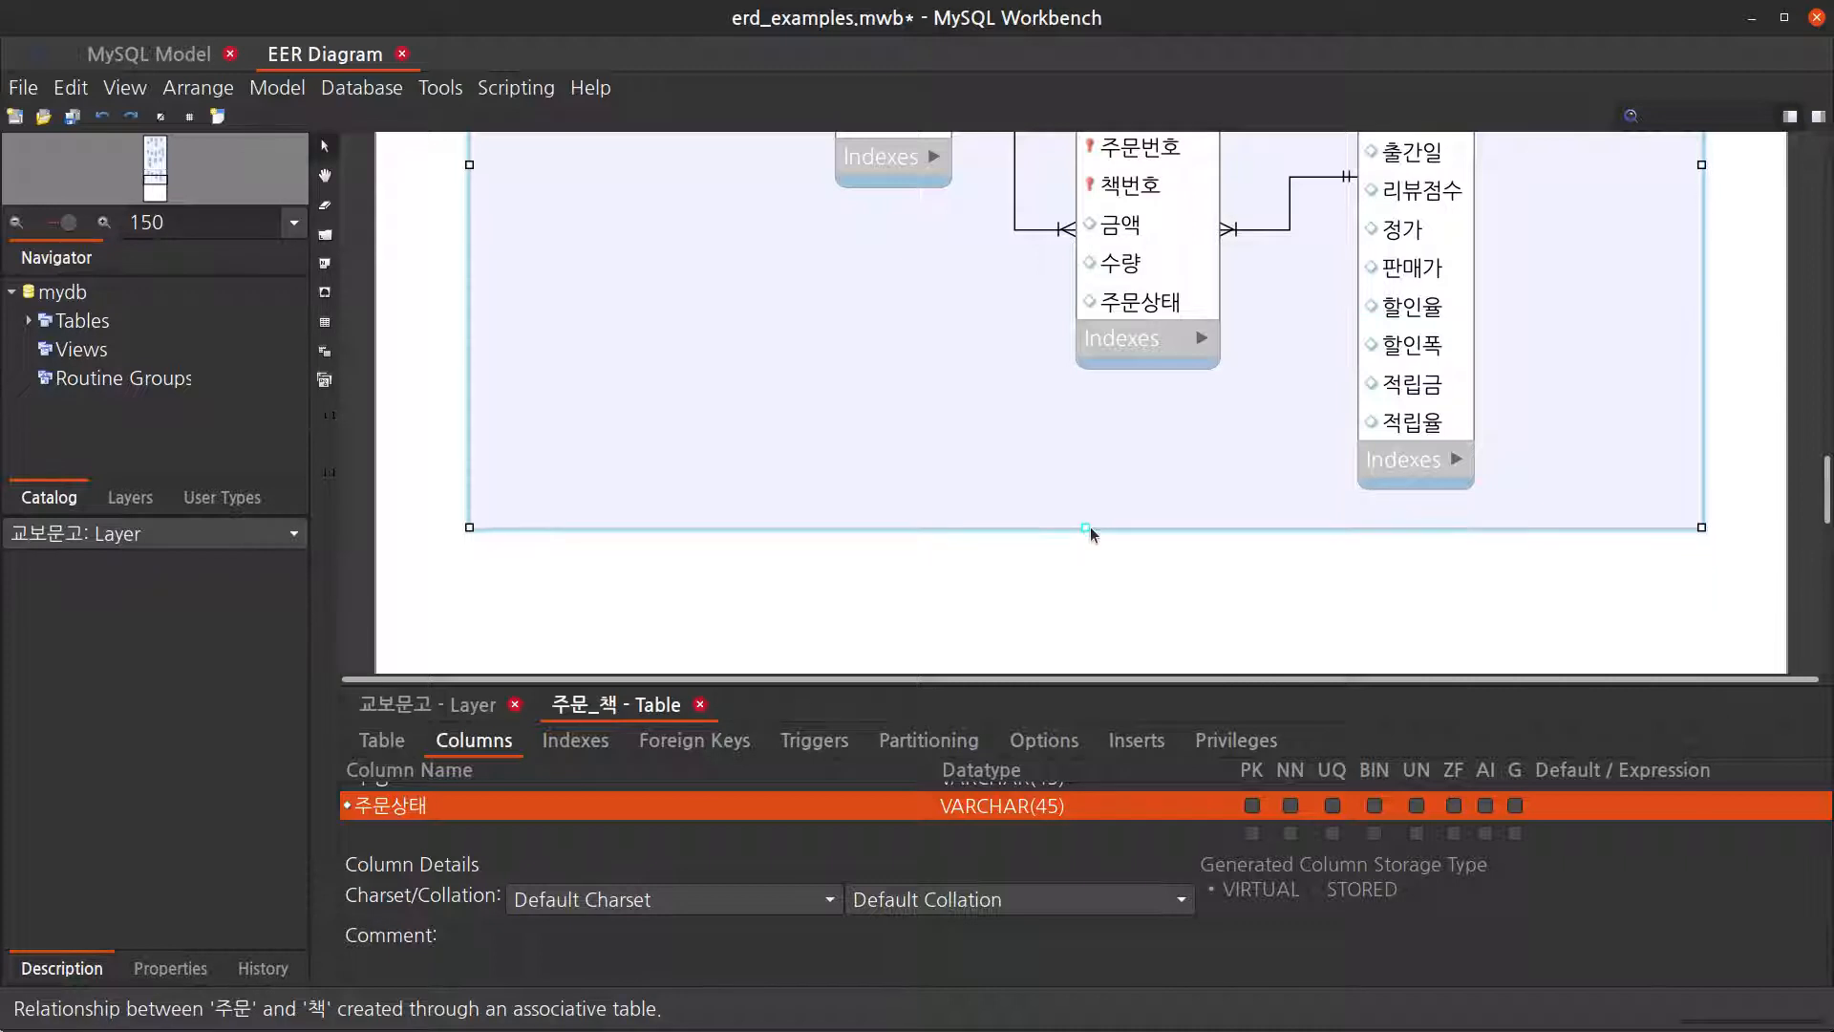
click(1110, 577)
scroll(1161, 510, up, 3)
scroll(1161, 510, up, 4)
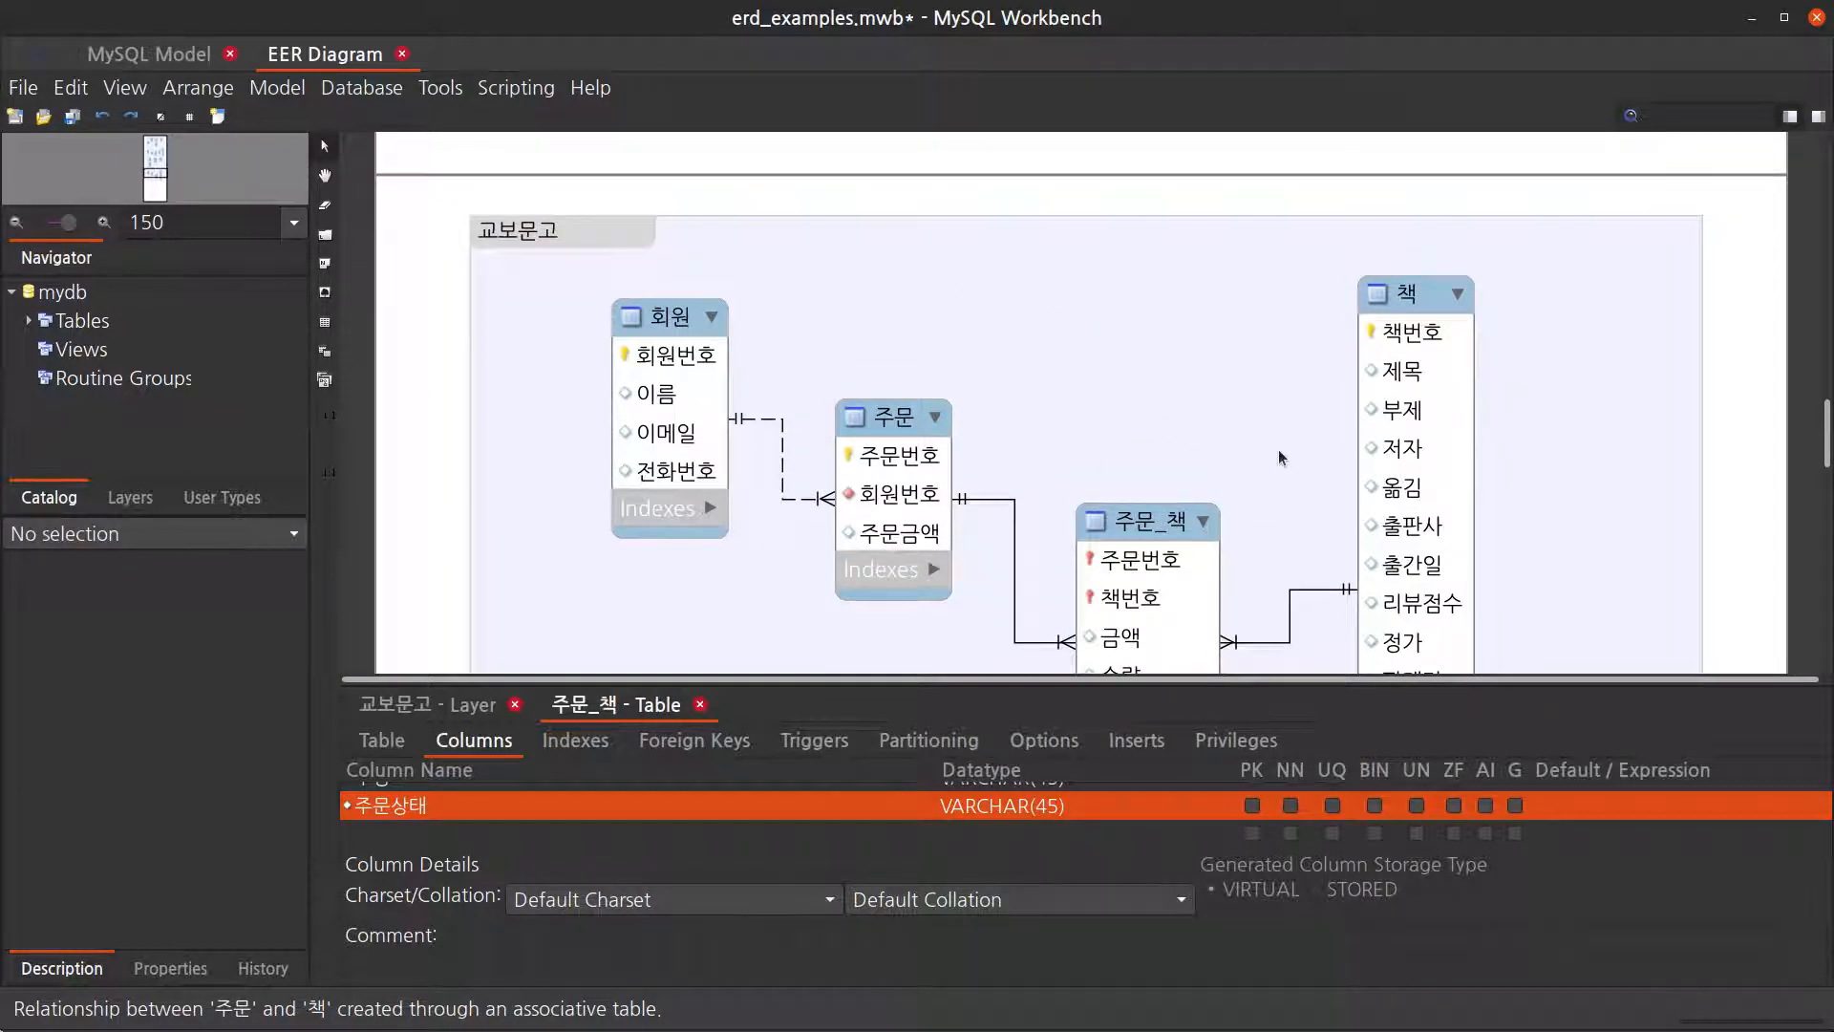
scroll(1278, 449, down, 2)
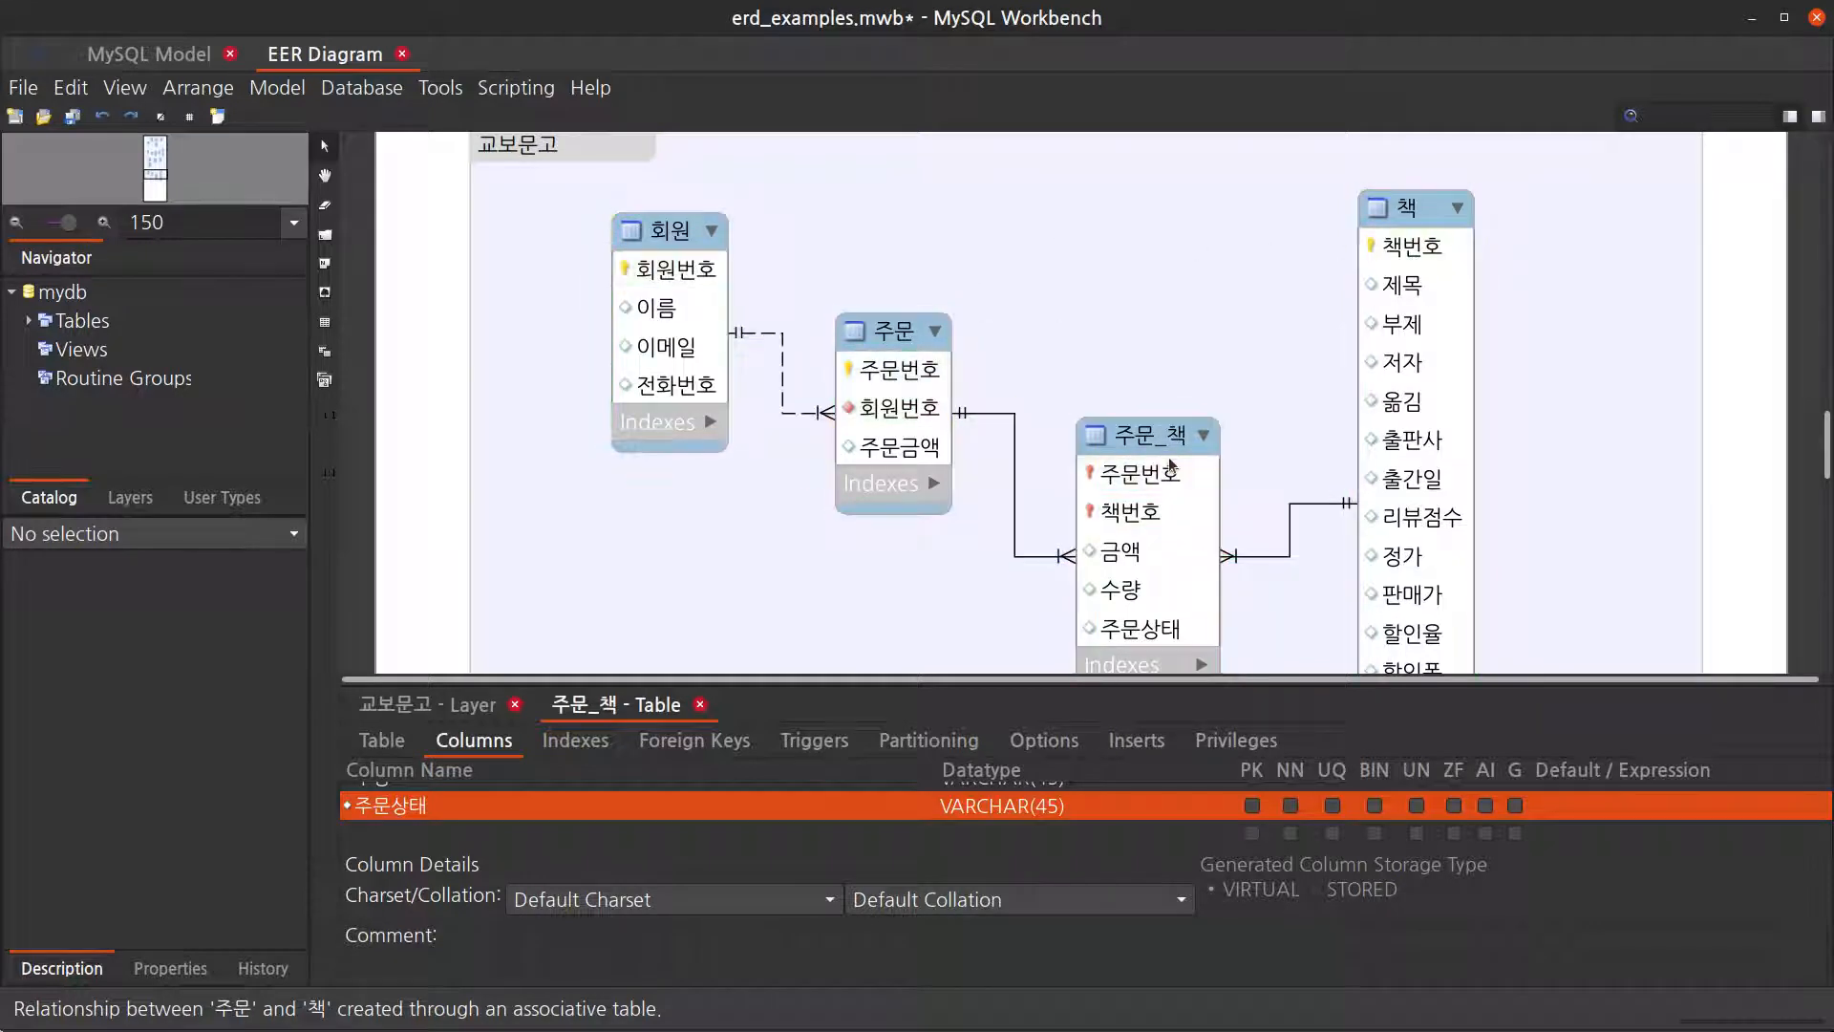
click(1551, 424)
scroll(1550, 430, down, 1)
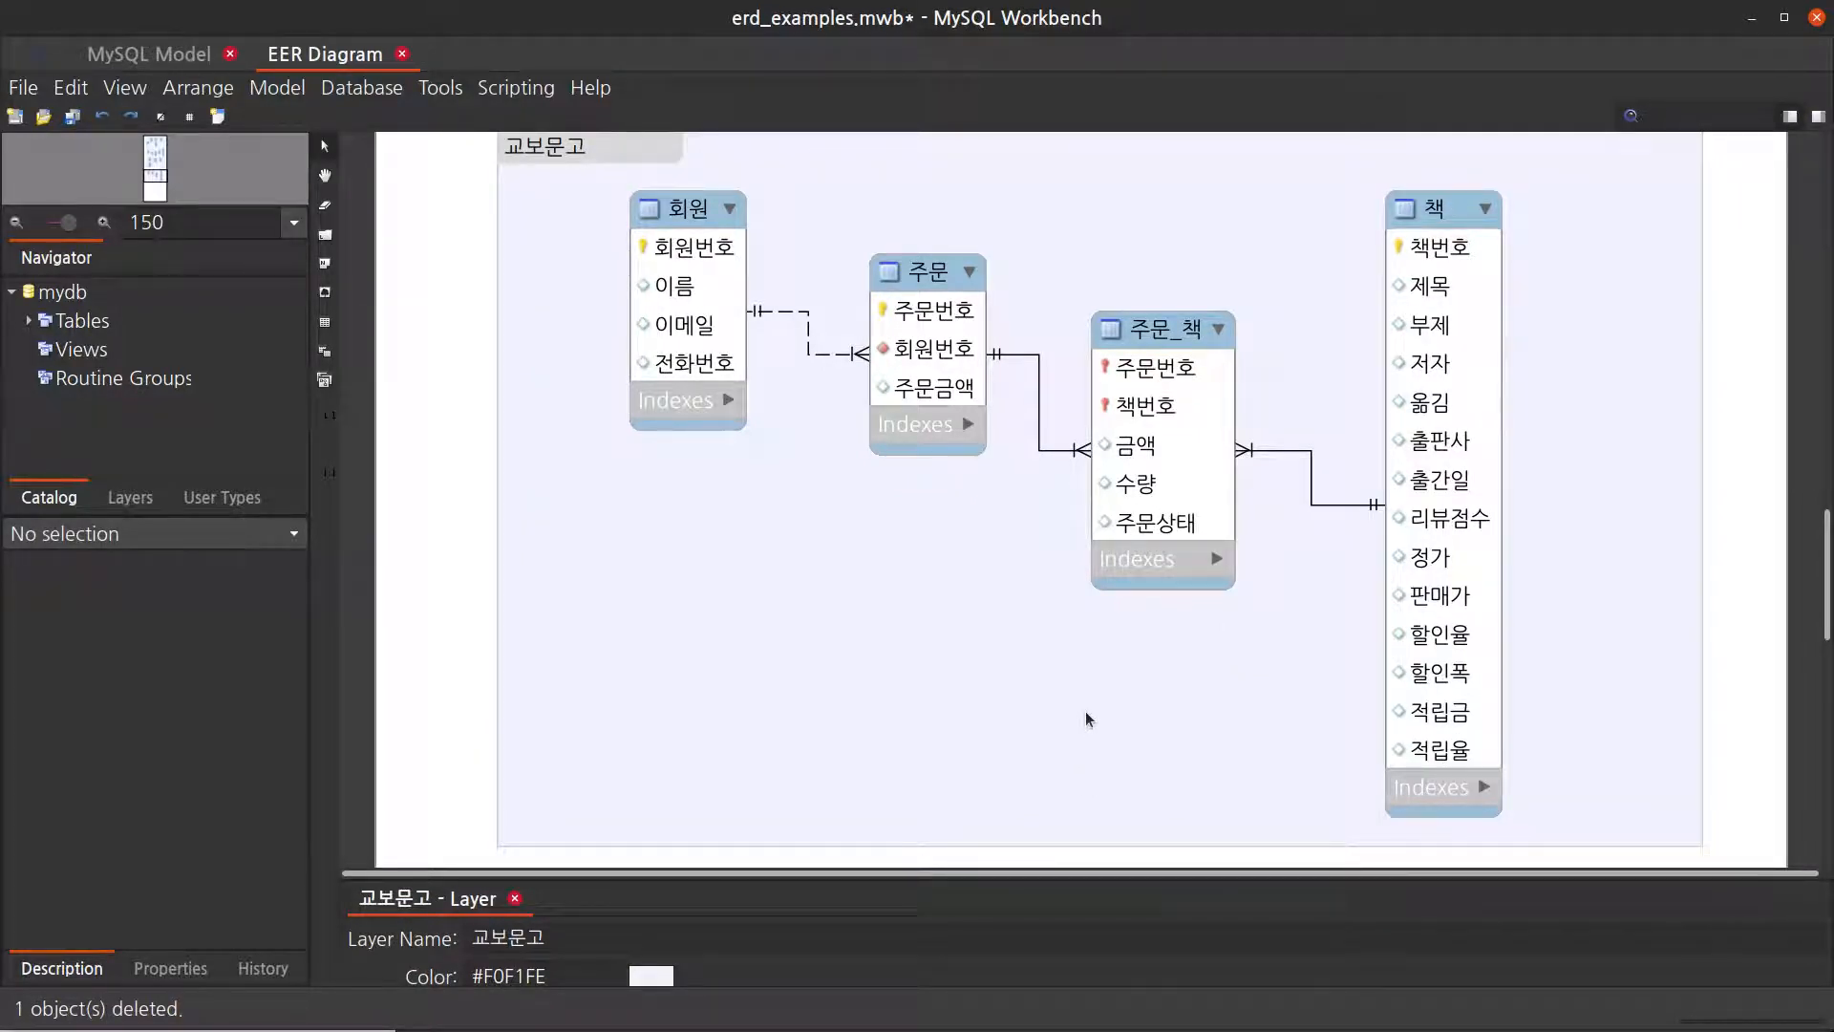
Step: Switch to Chrome and examine the 교보문고 shopping cart's product, price, quantity, total and delivery schedule fields
key(alt+Tab)
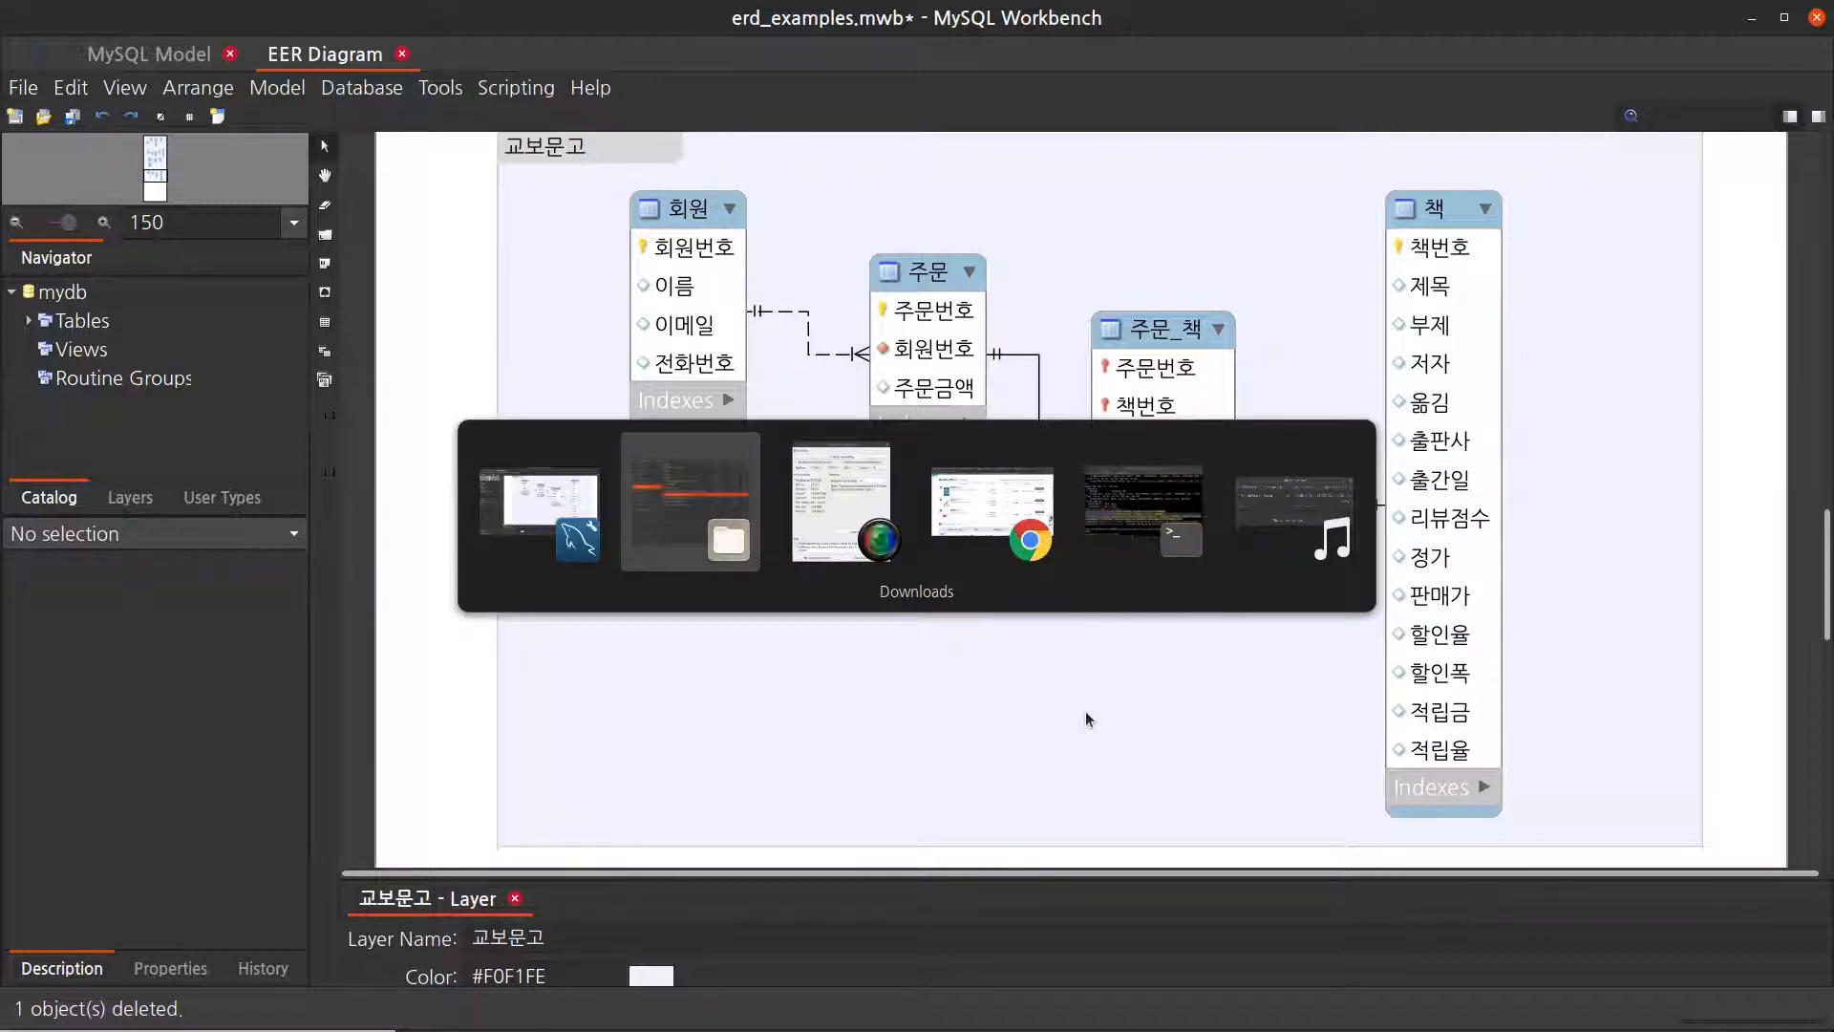
key(alt+Tab)
key(alt+Tab)
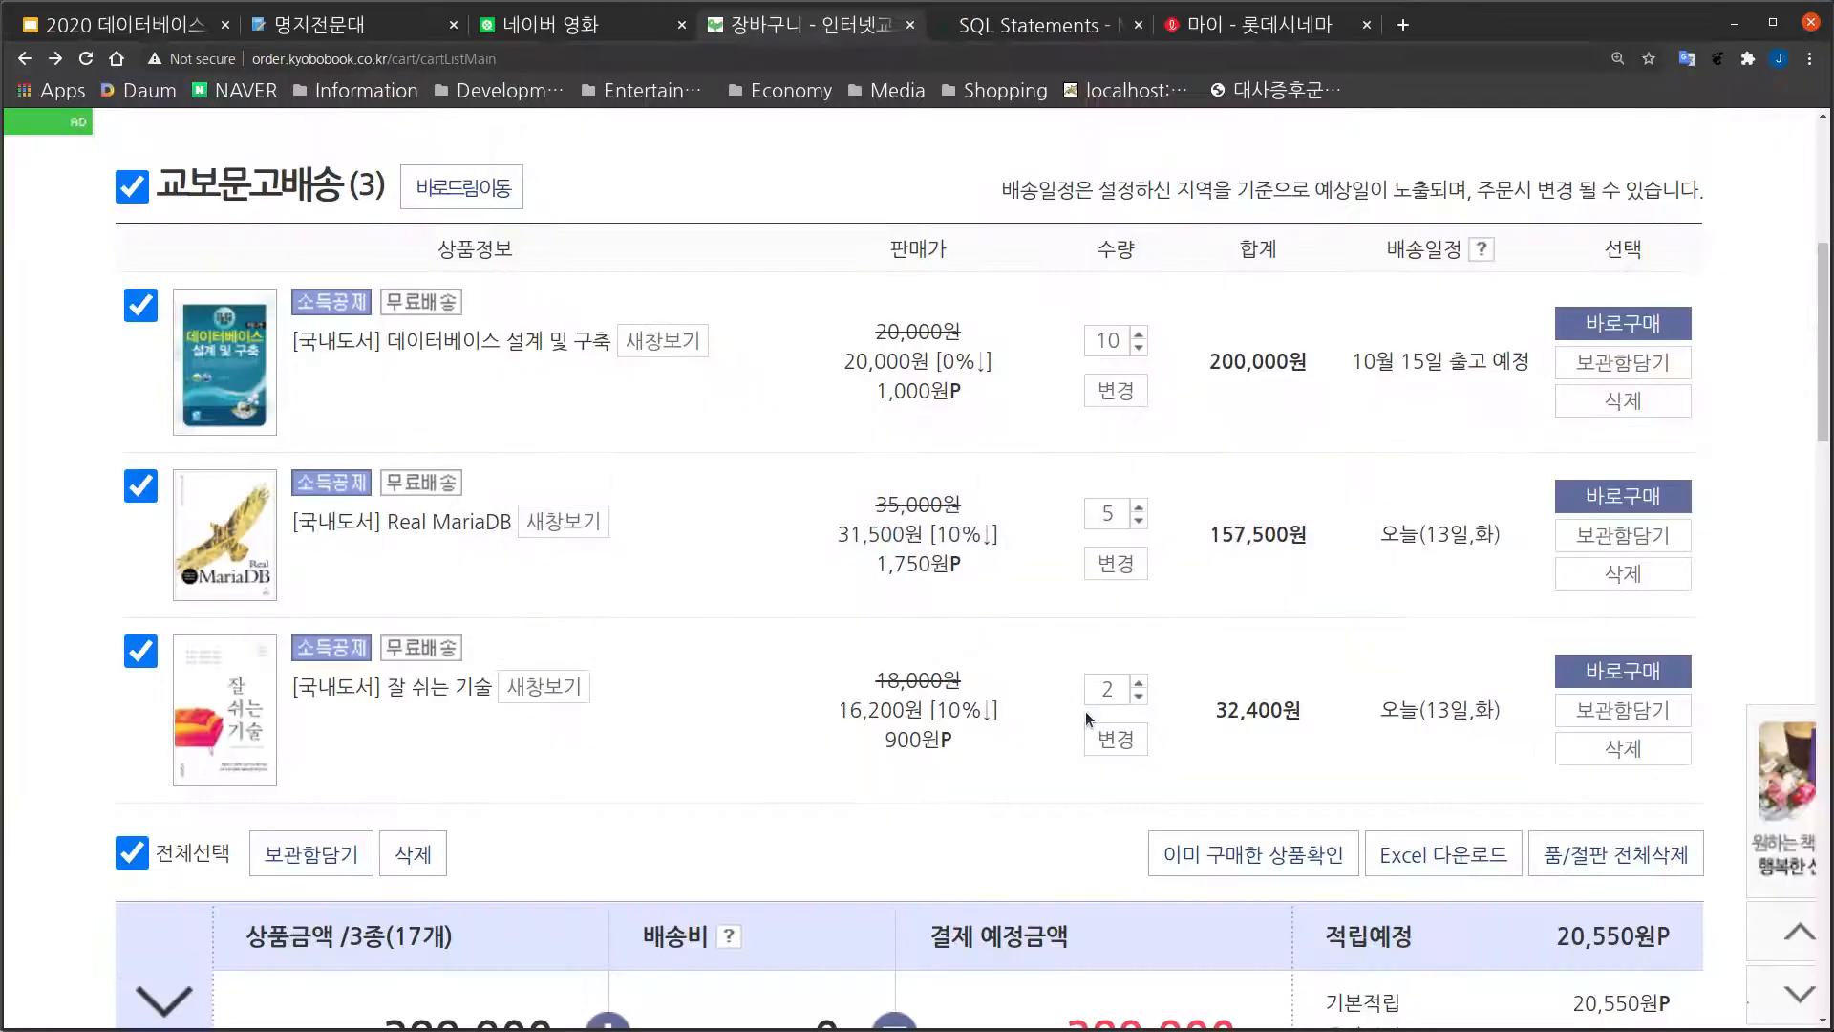
scroll(993, 747, up, 2)
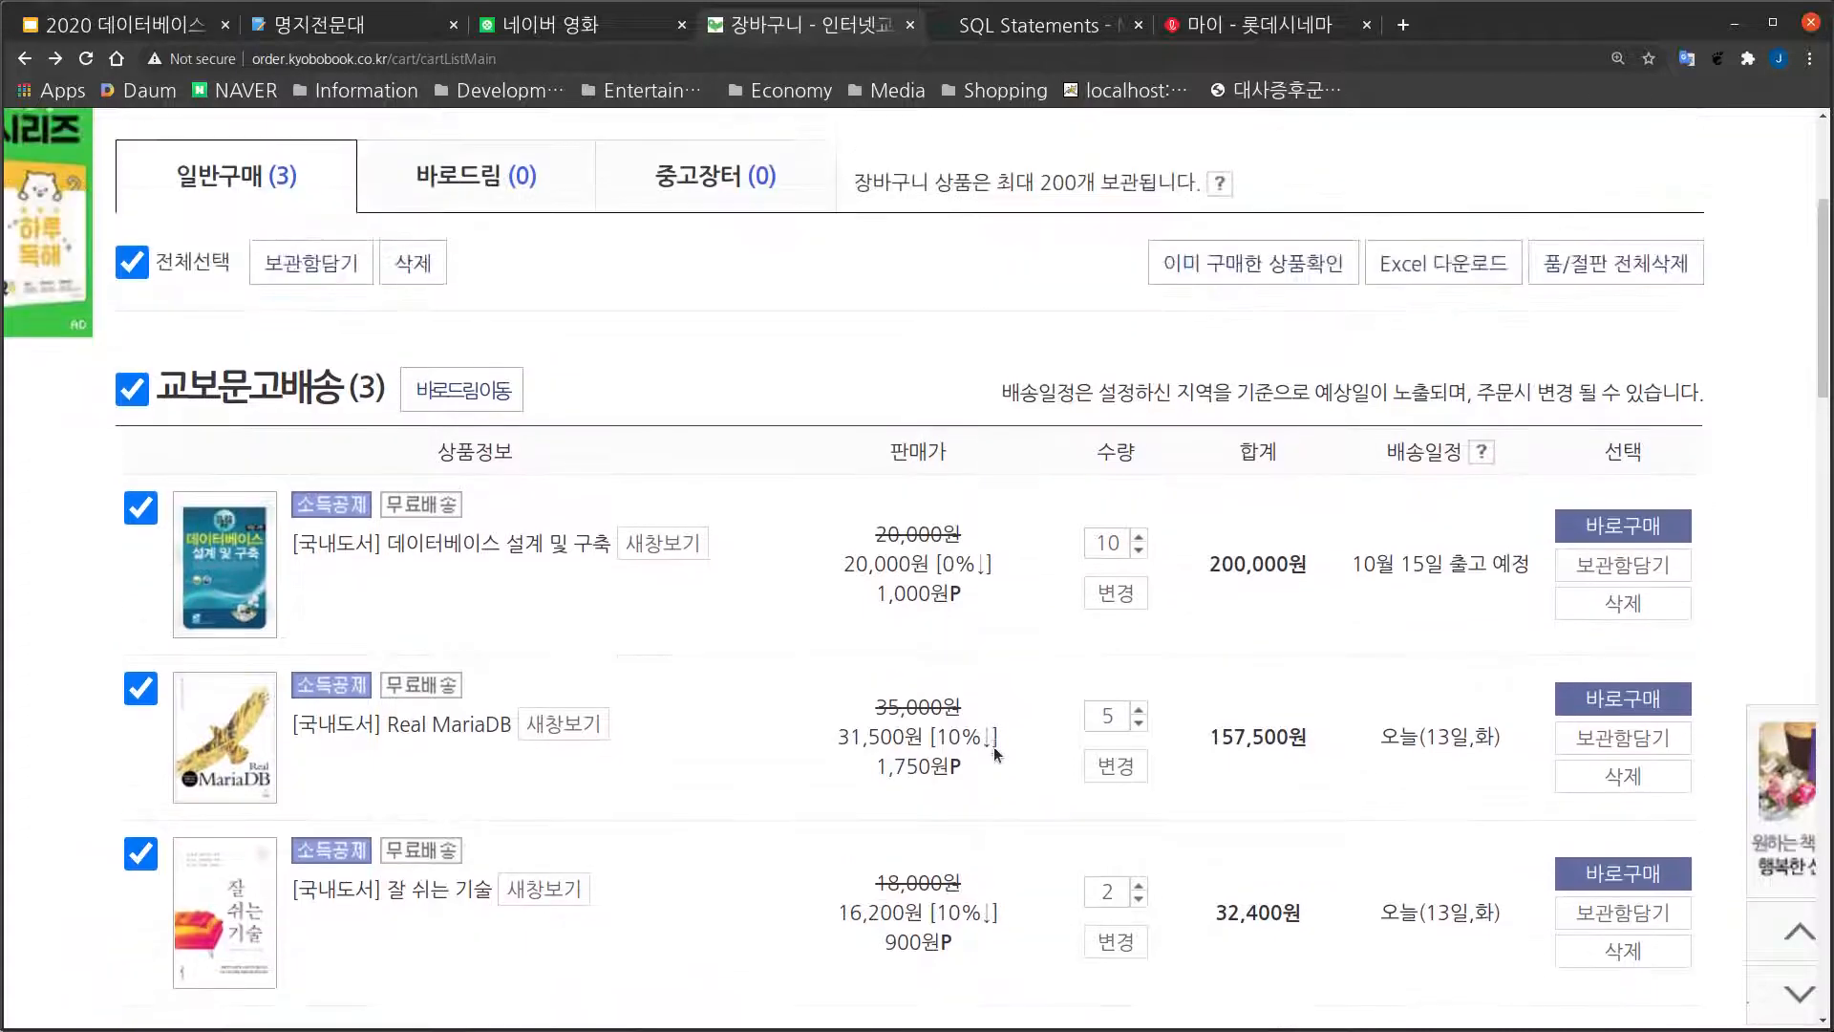
scroll(993, 747, down, 2)
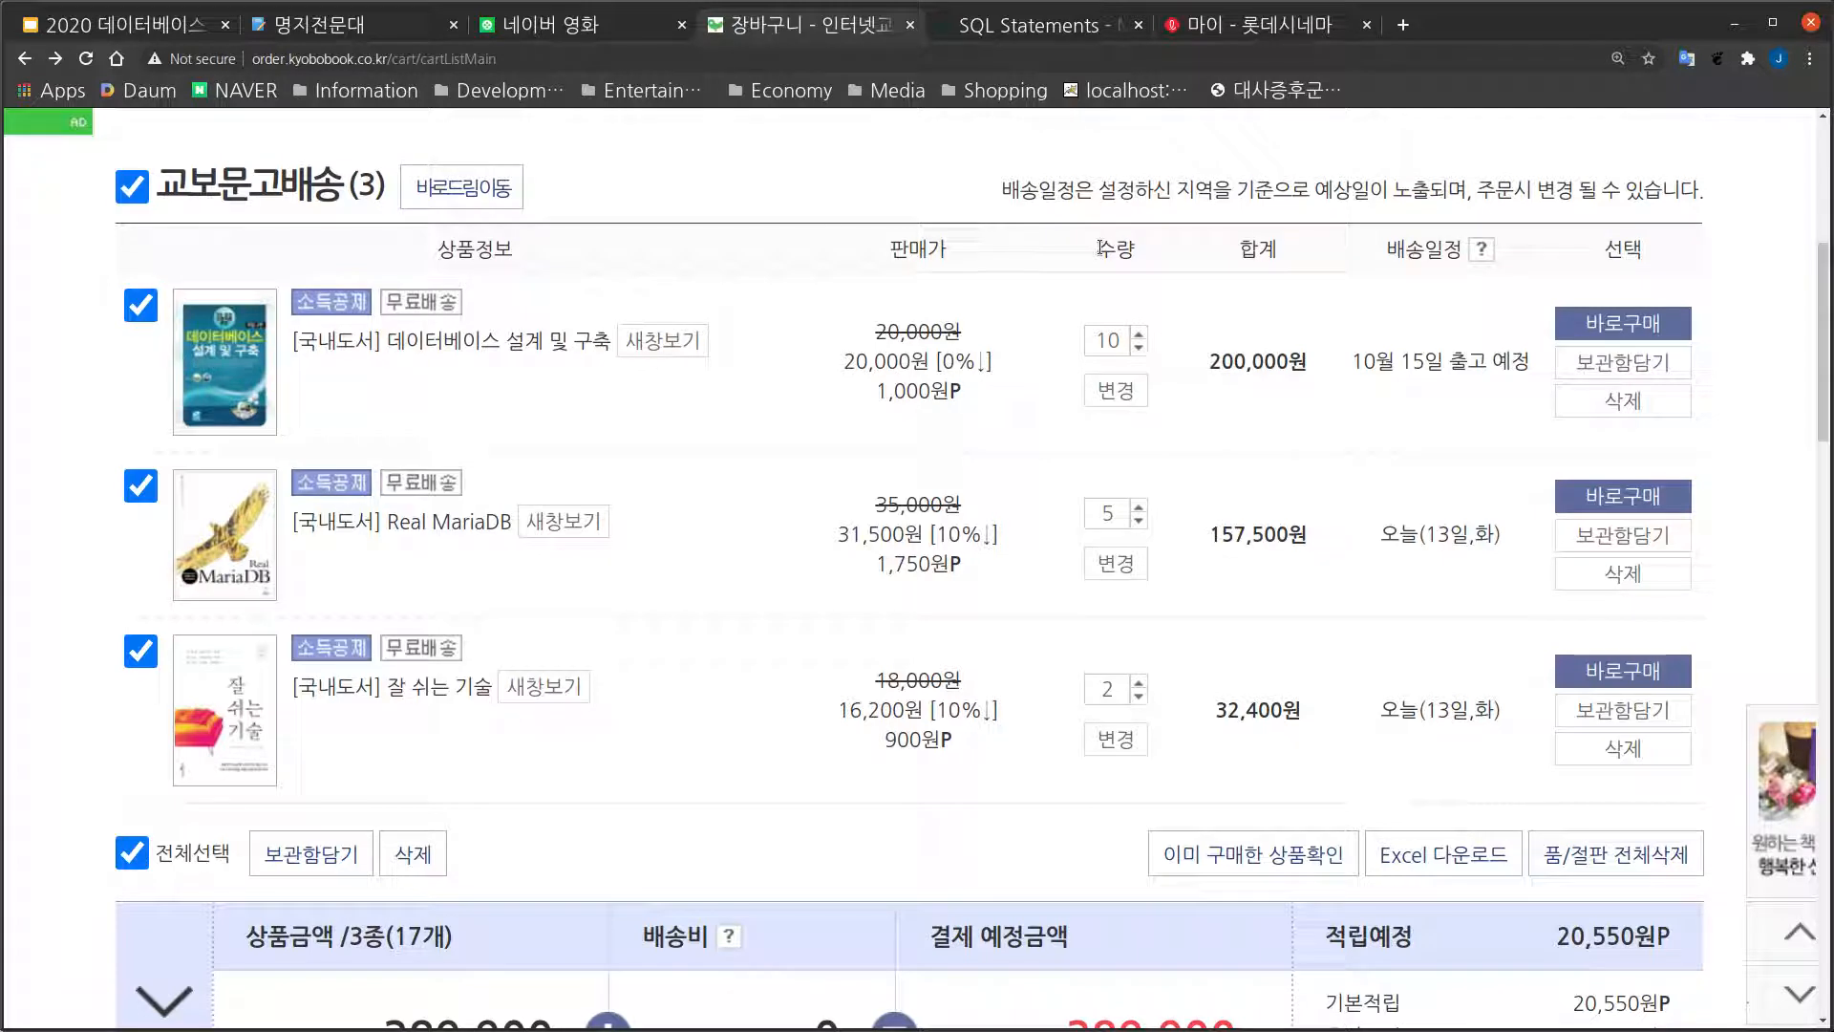
drag(1100, 248, 1307, 261)
click(1114, 319)
drag(311, 237, 1002, 258)
drag(1379, 534, 1504, 537)
drag(1381, 710, 1497, 716)
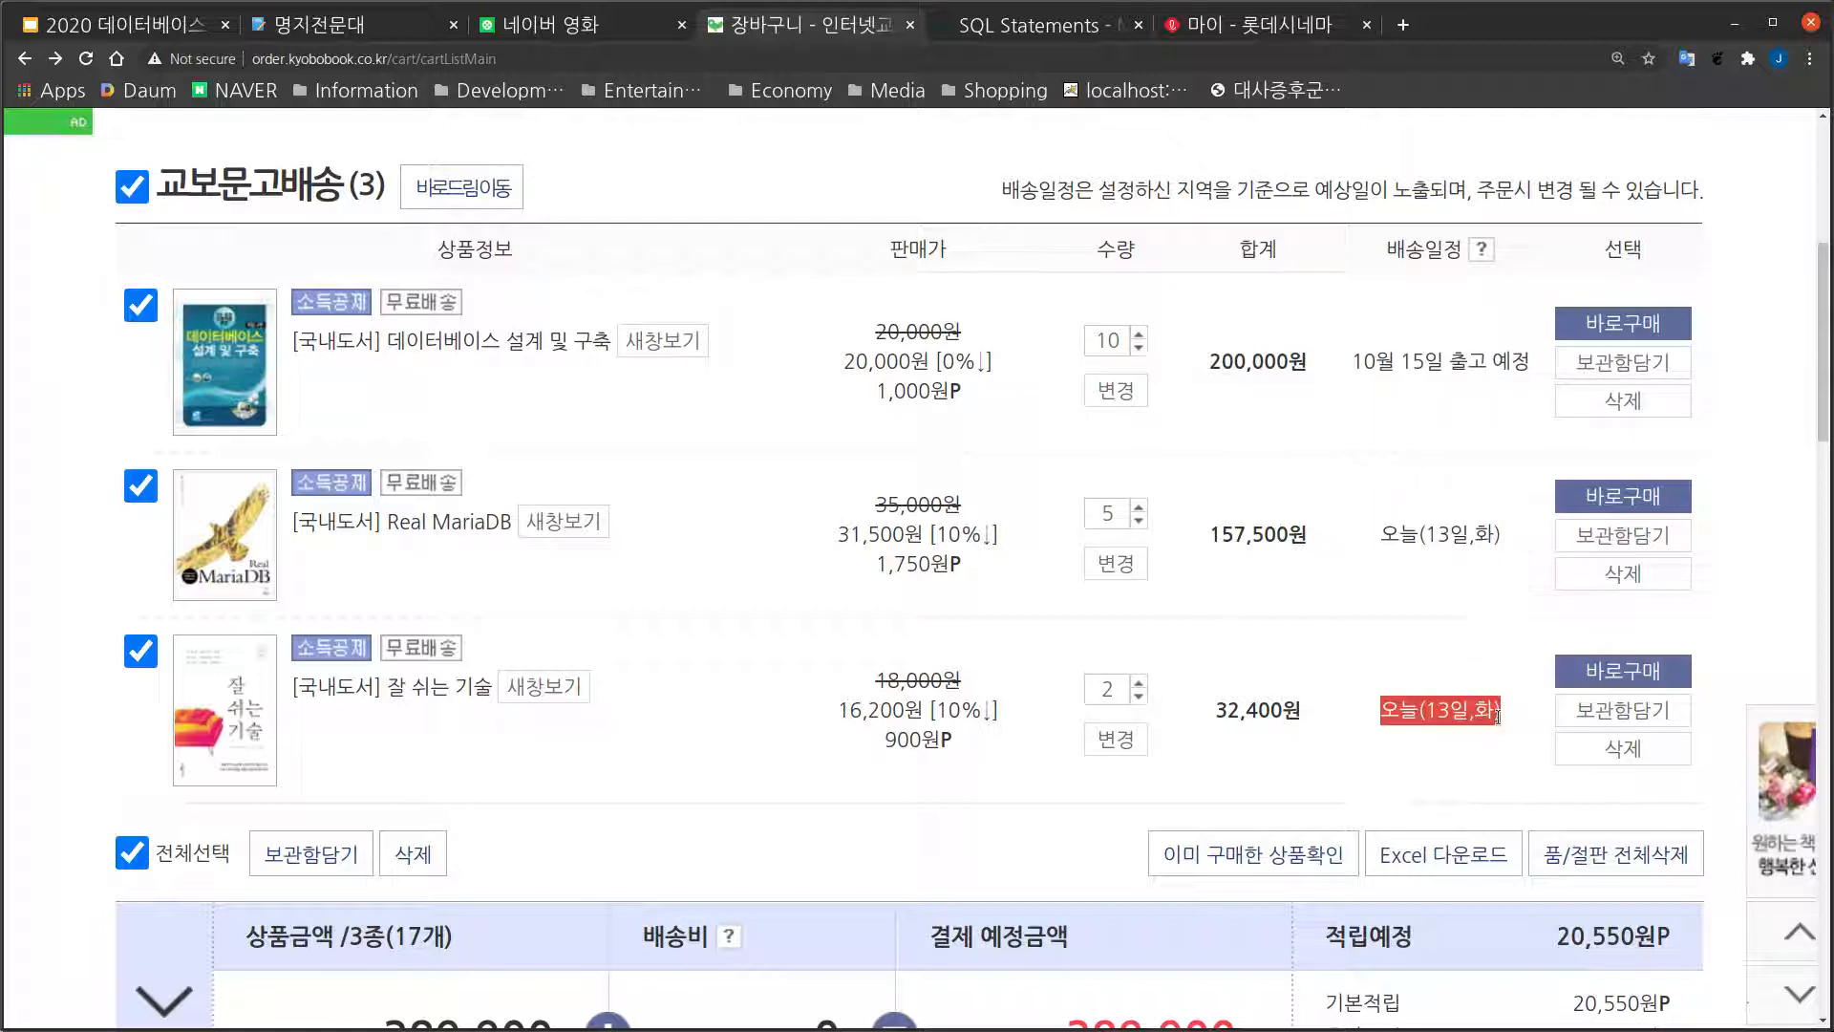
click(1488, 426)
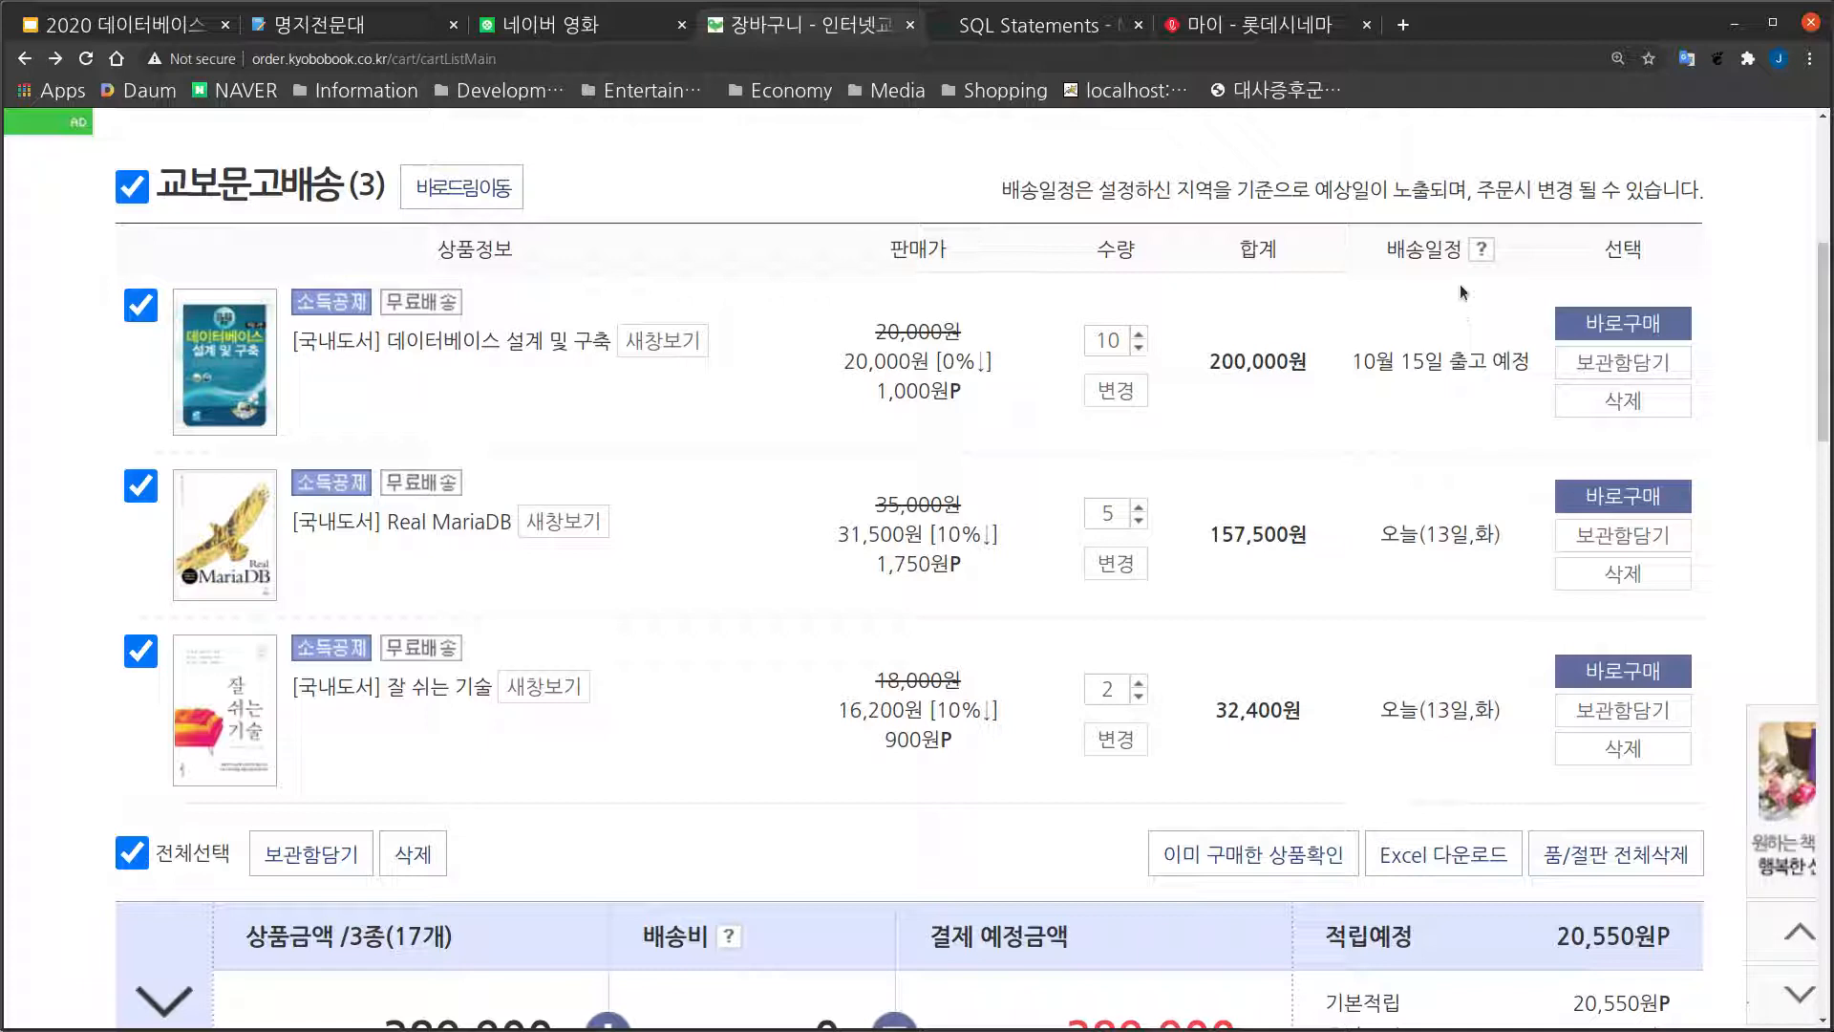
scroll(1464, 278, down, 1)
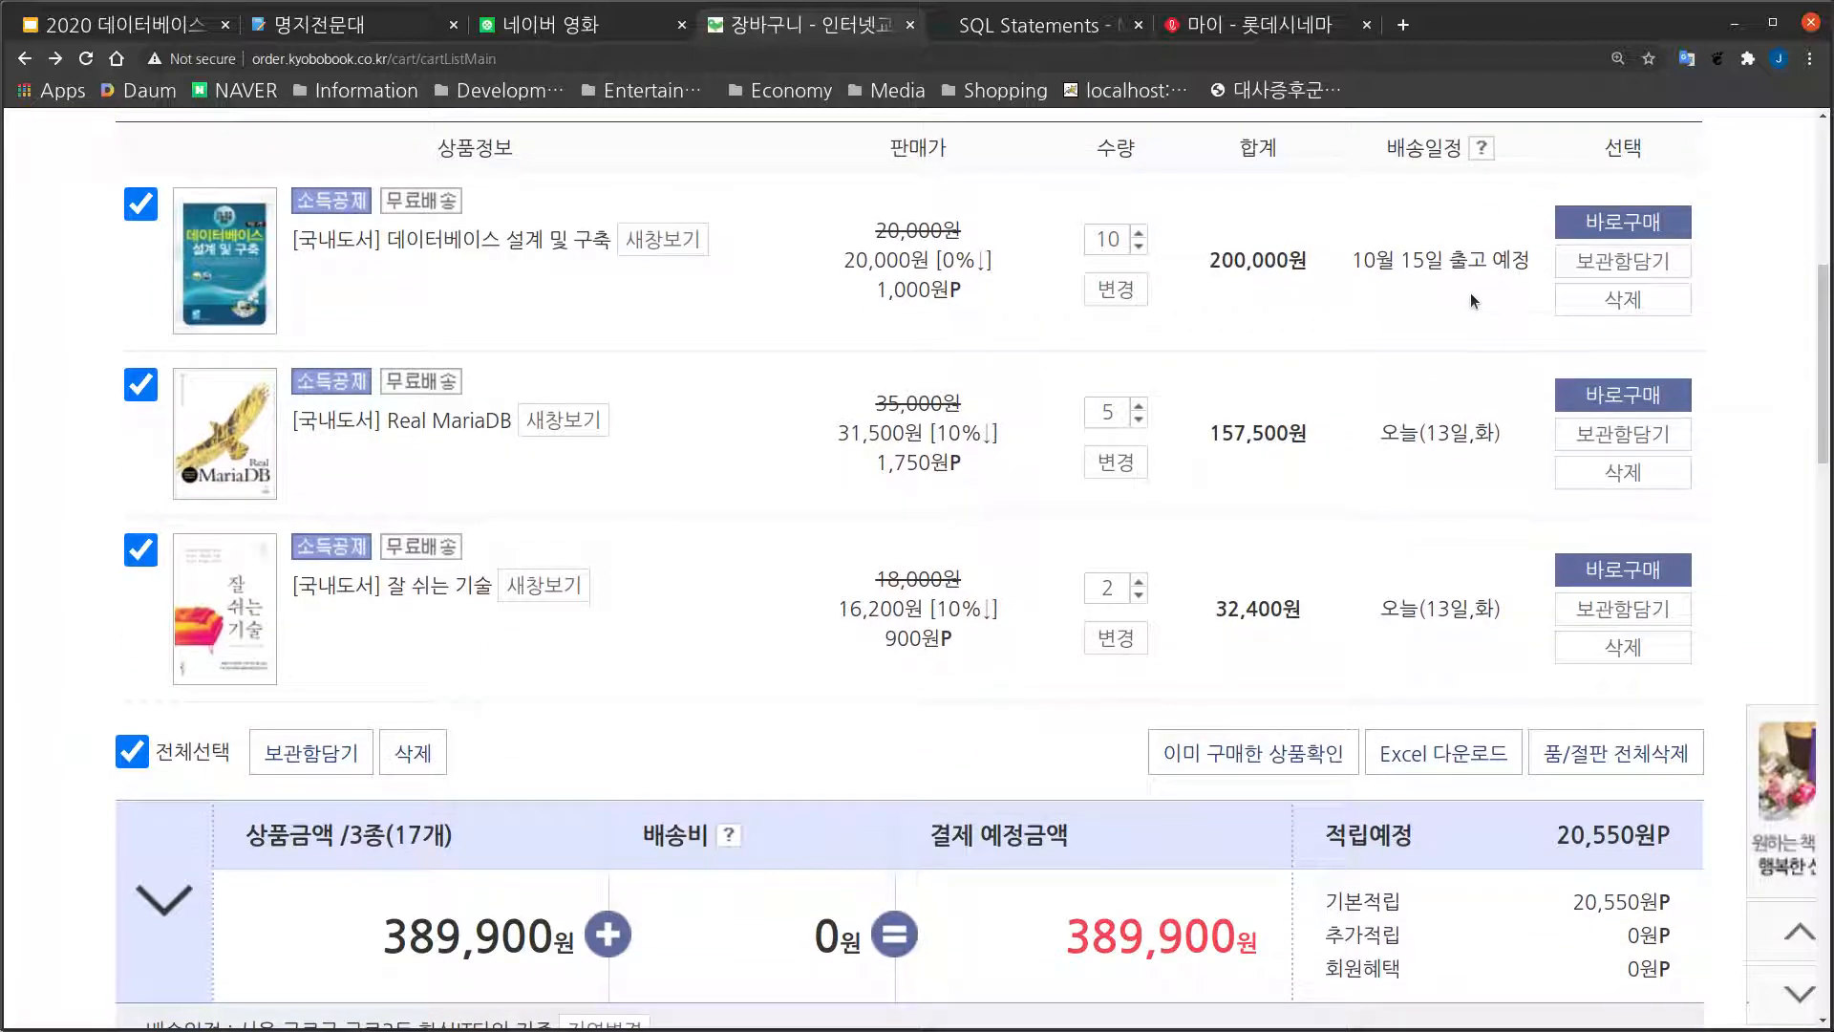
scroll(1471, 298, down, 1)
scroll(1464, 289, up, 3)
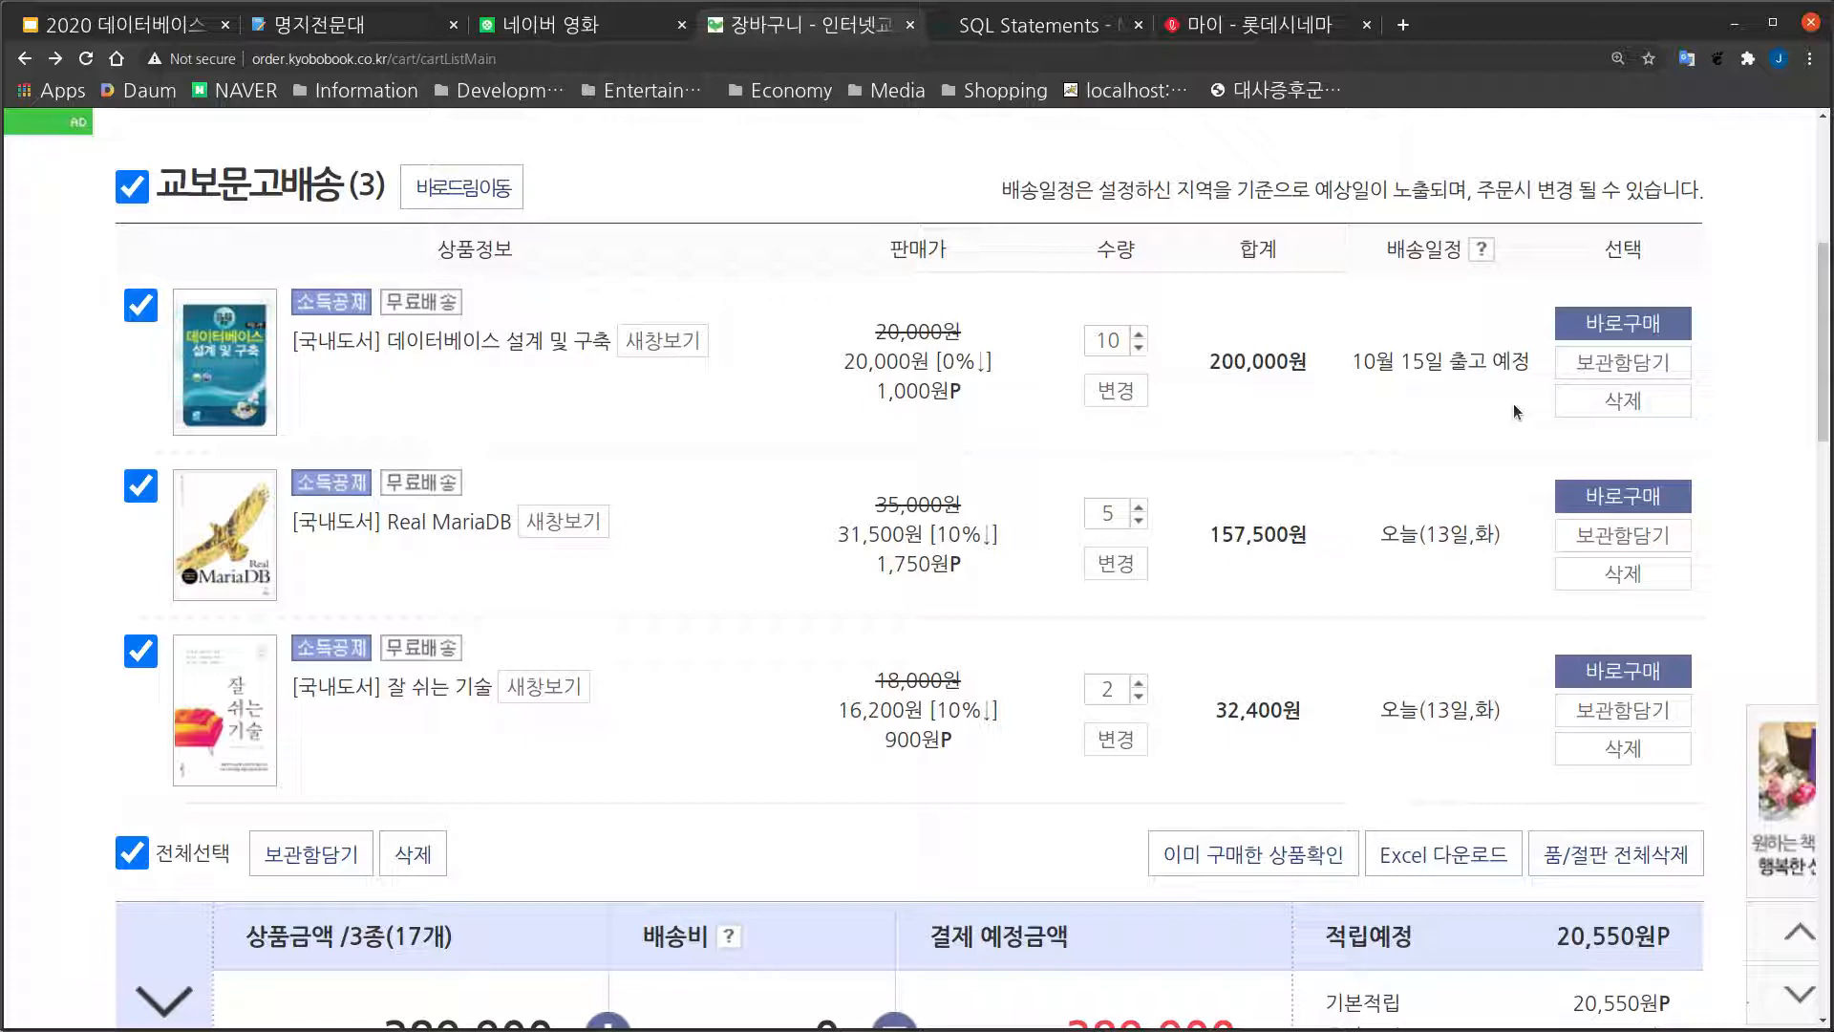
Step: In MySQL Workbench, move 회원 lower and link it many-to-many with 책, placing the associative table below 주문_책
key(alt+Tab)
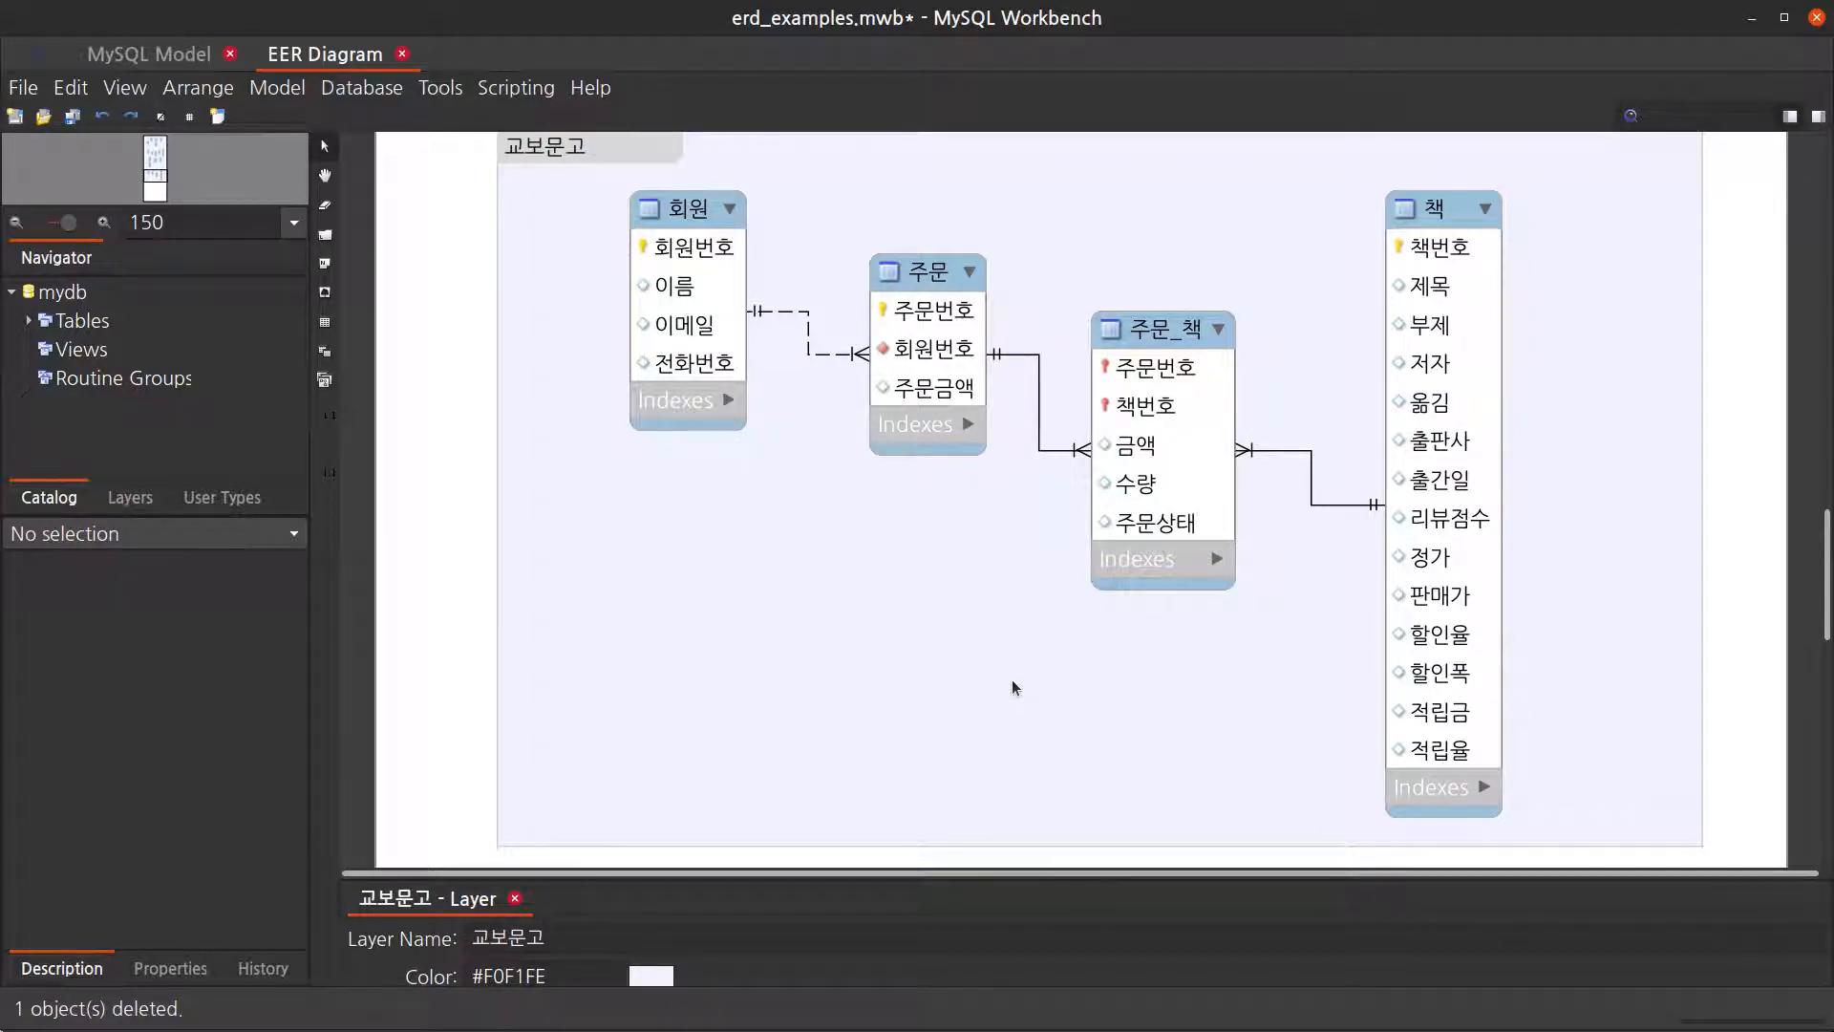
drag(693, 217, 689, 463)
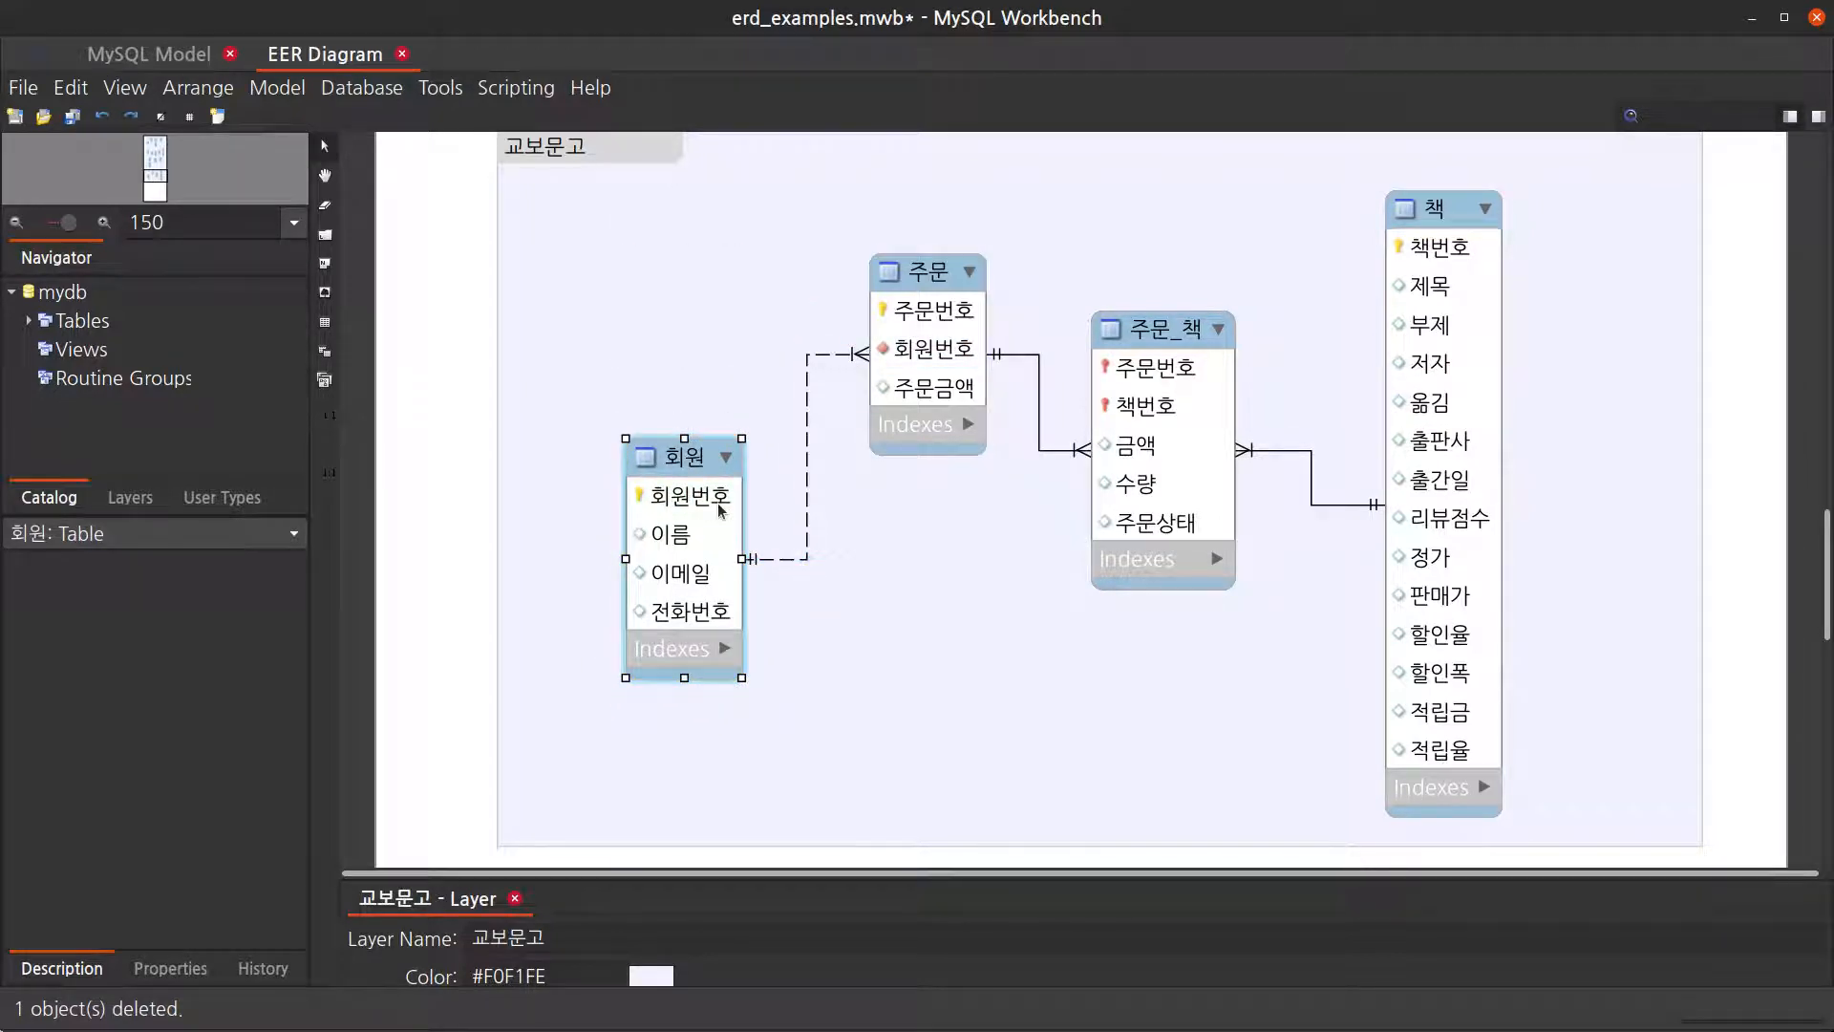
key(5)
click(706, 613)
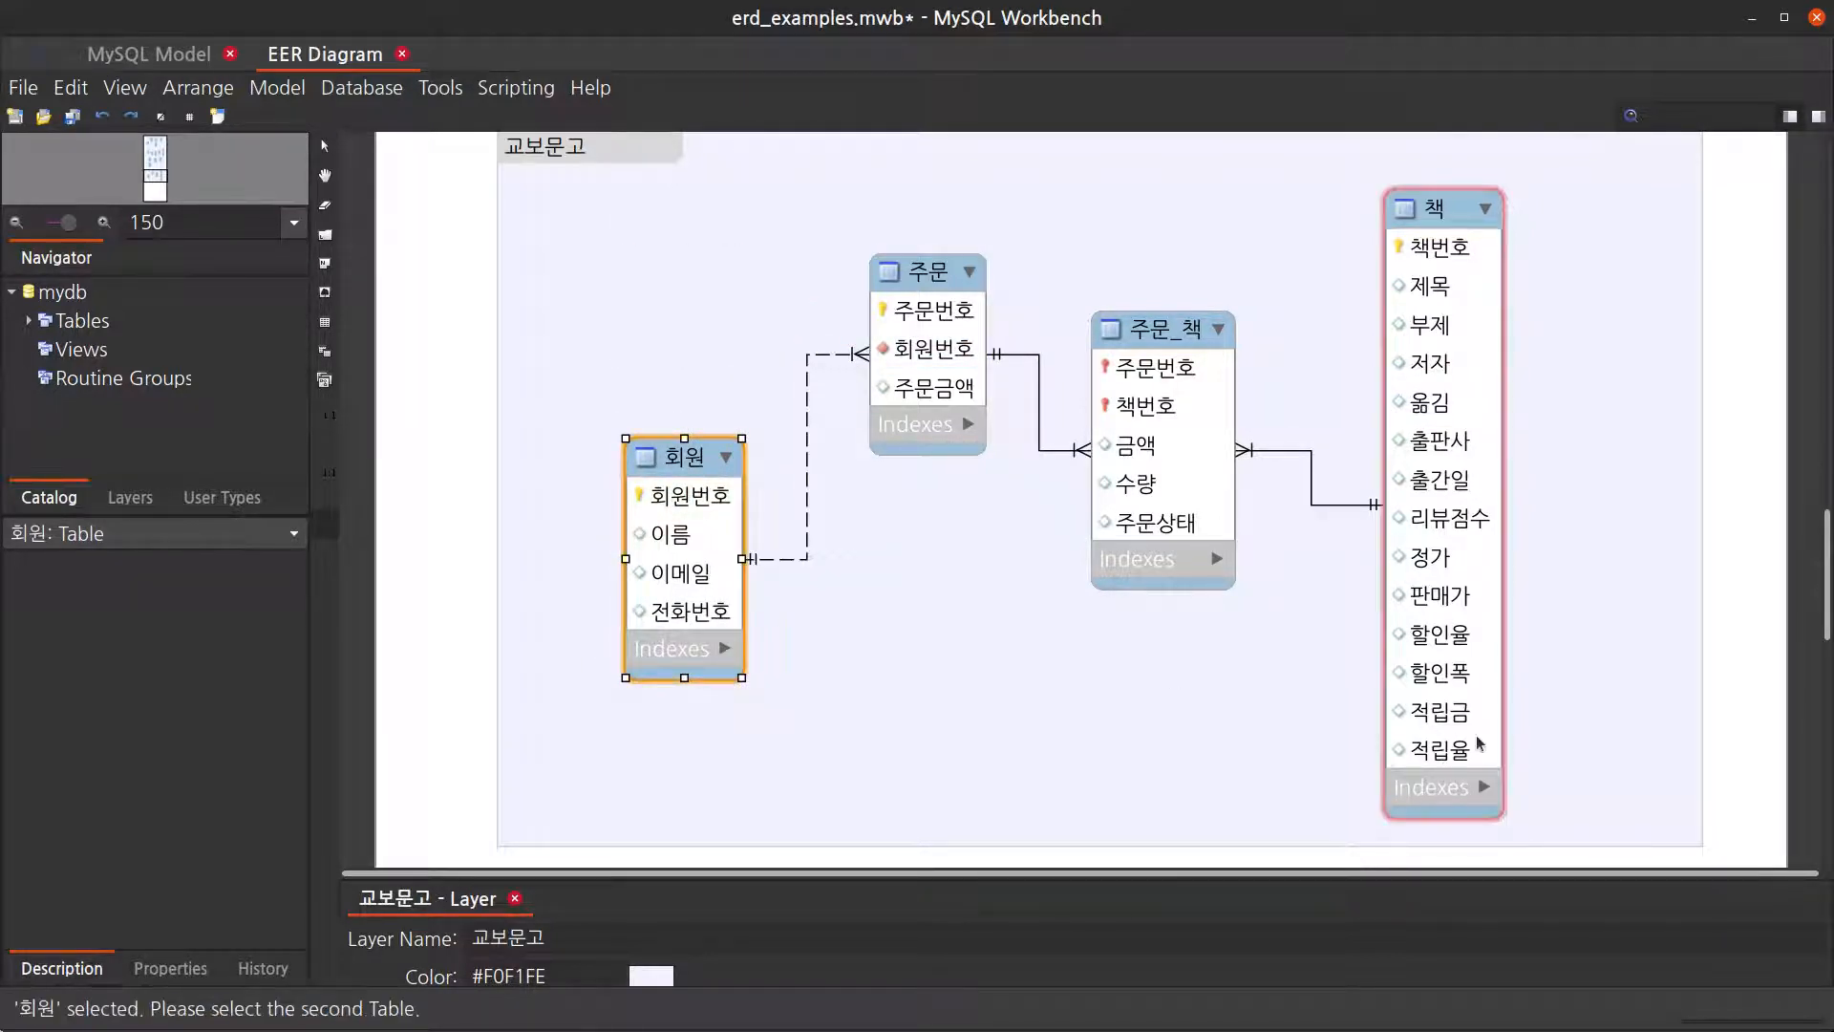
click(1471, 739)
drag(1090, 365, 1045, 678)
Step: Open the new associative table between 회원 and 책 for editing and rename it 장바구니
double_click(1045, 678)
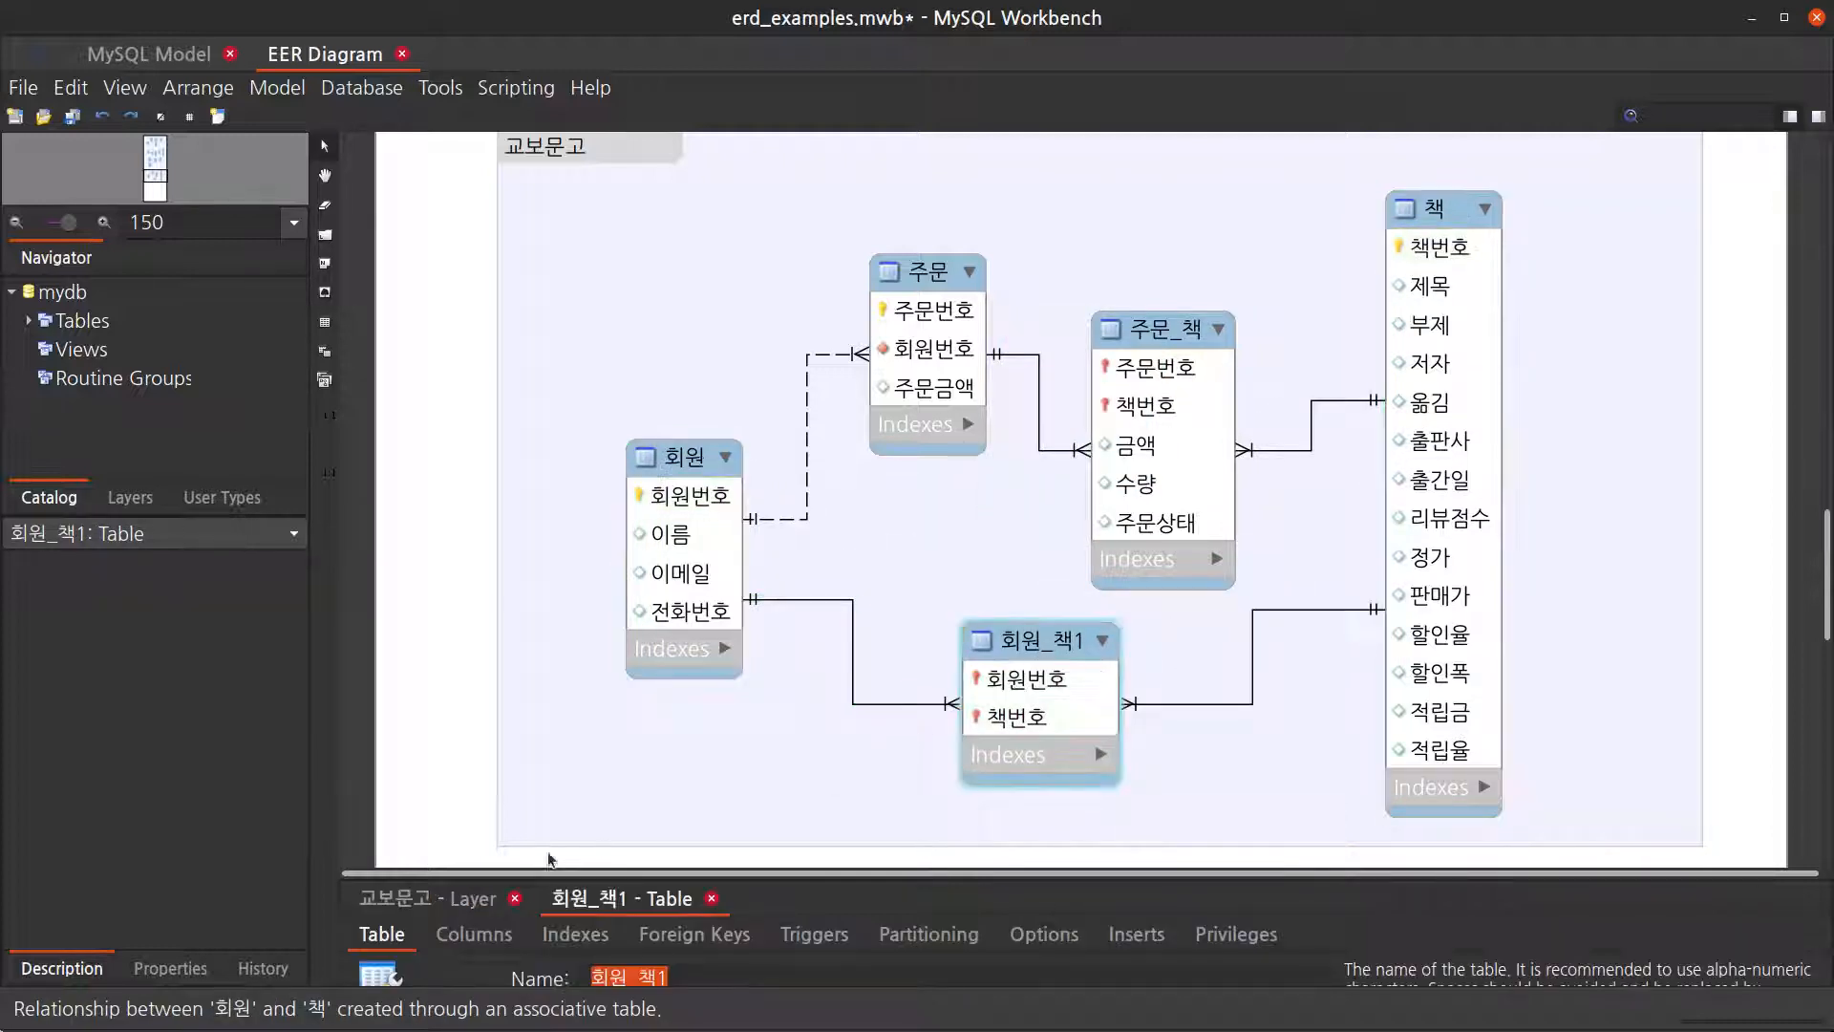
click(475, 909)
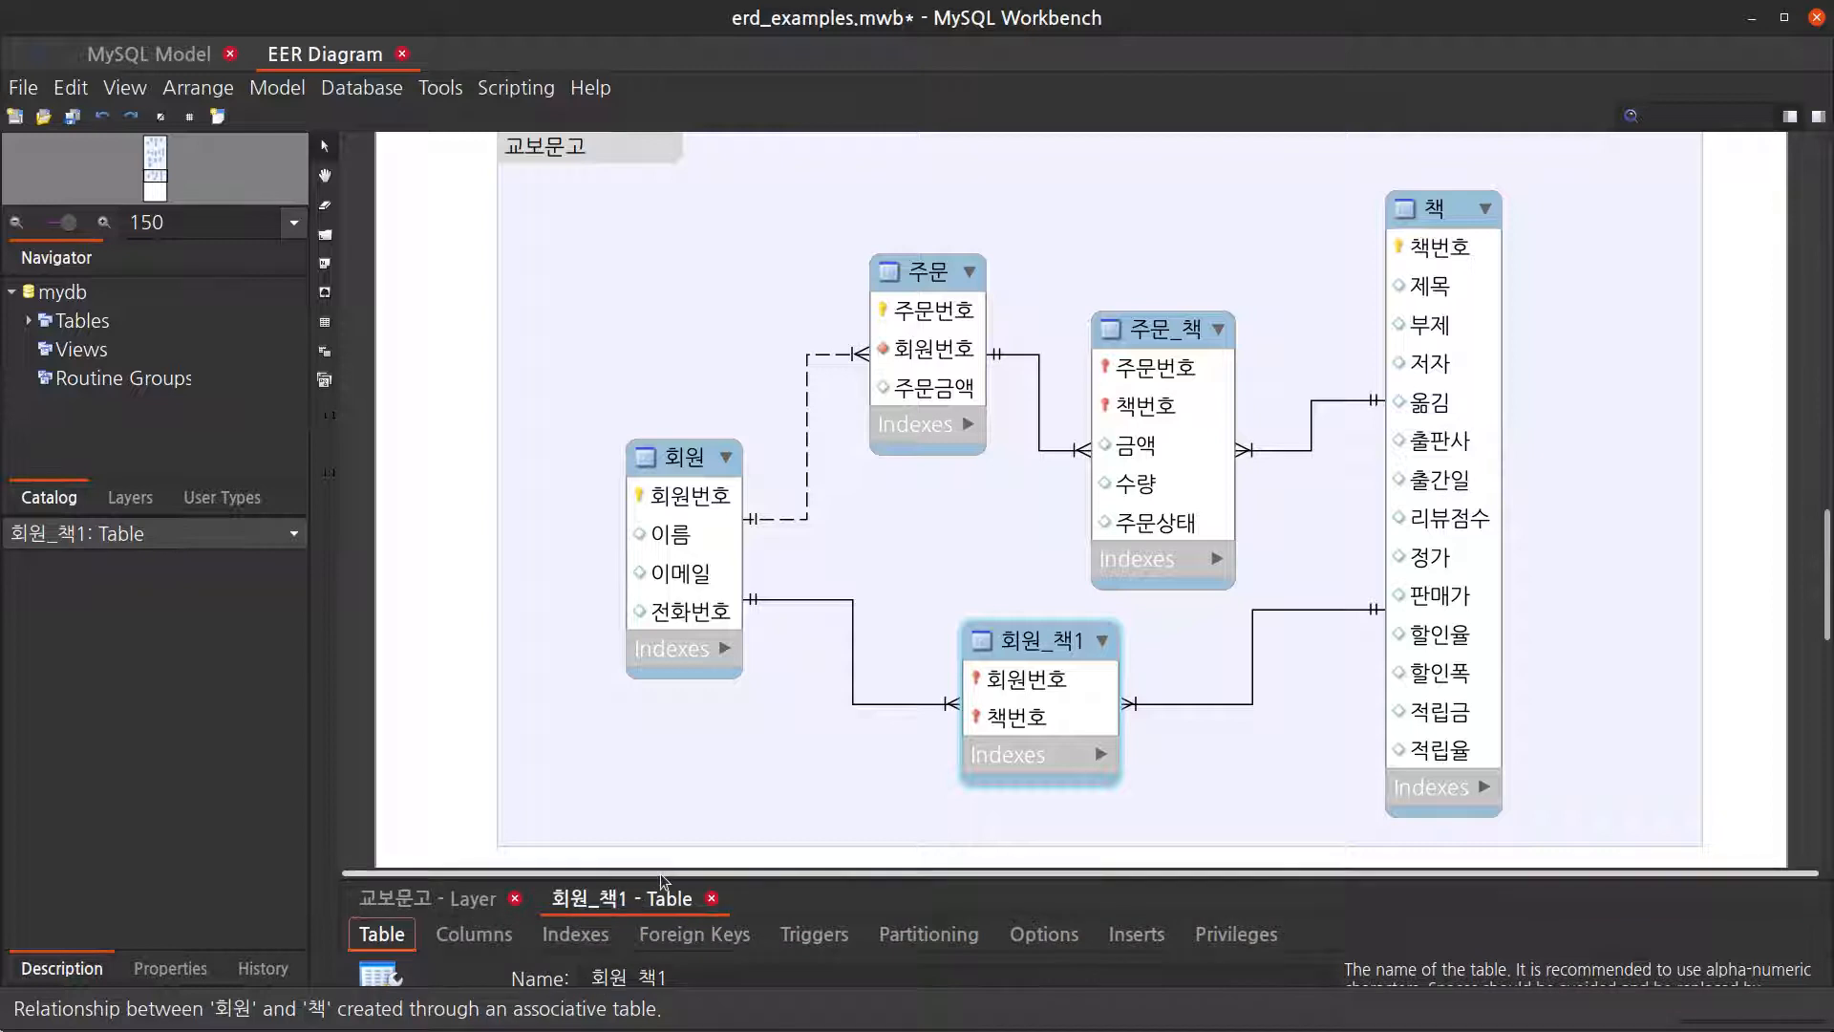
drag(600, 871, 645, 643)
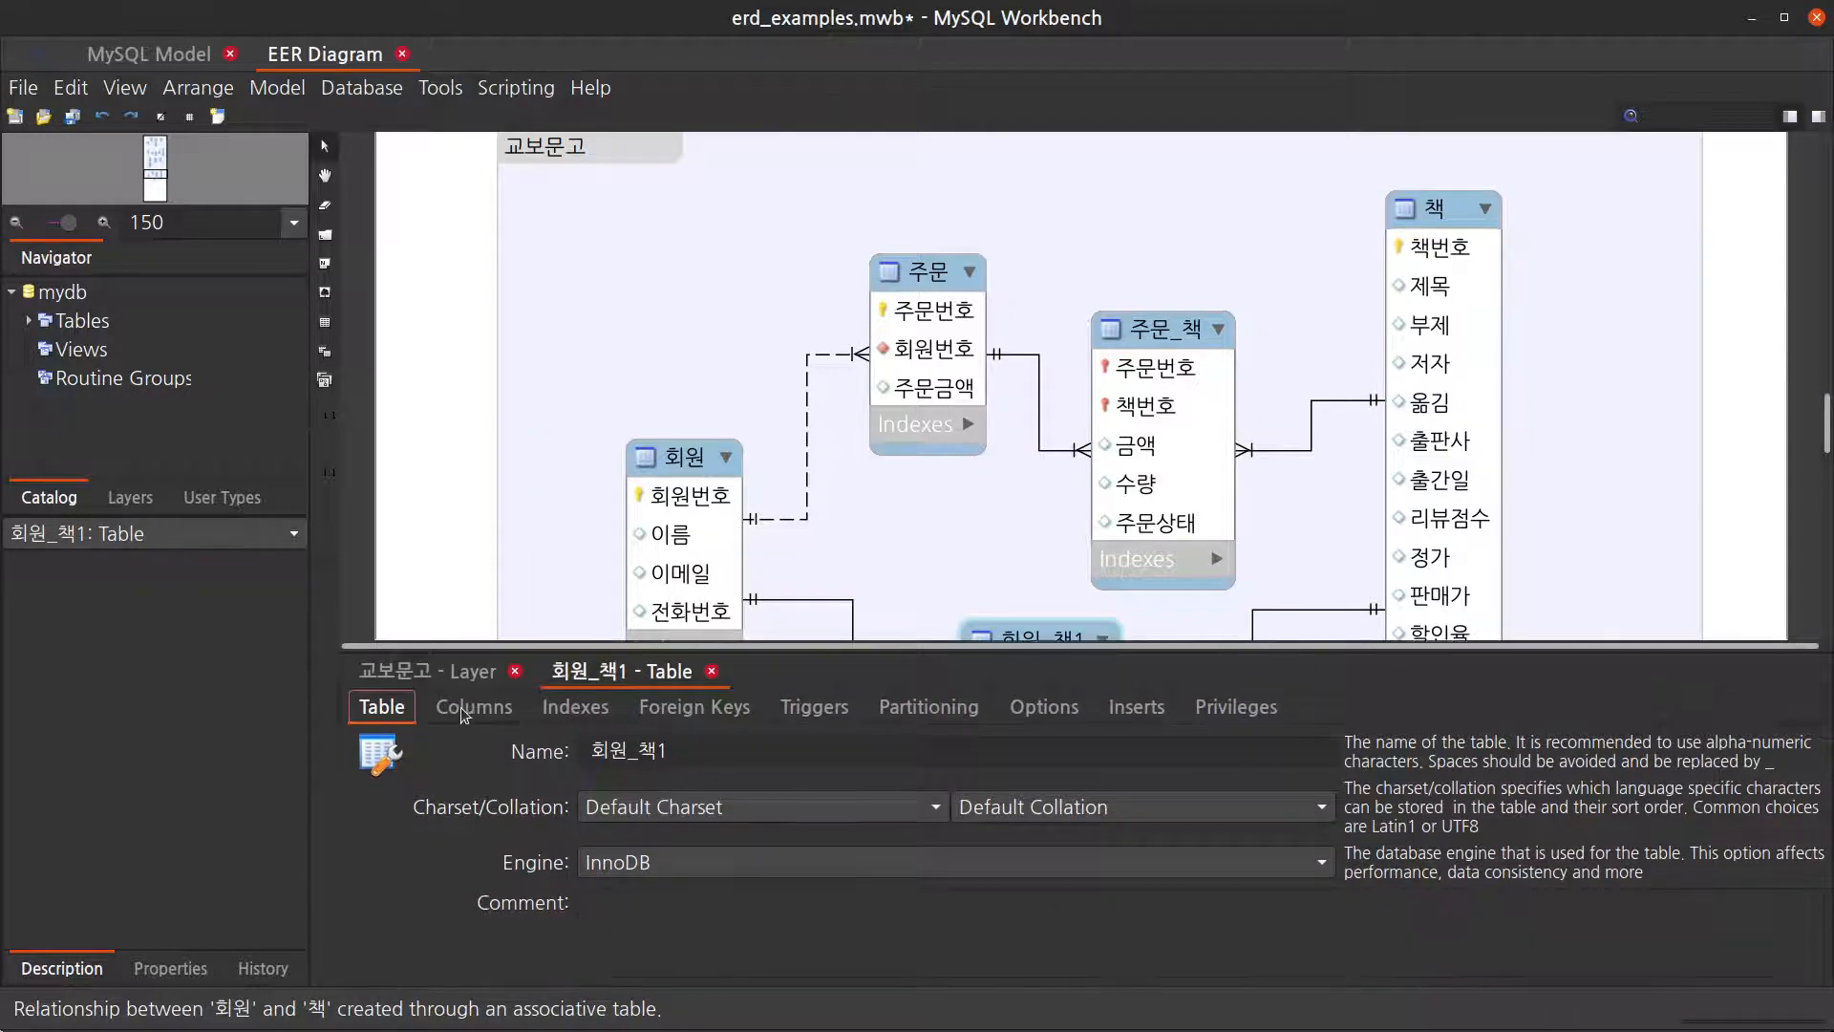
click(704, 750)
double_click(704, 750)
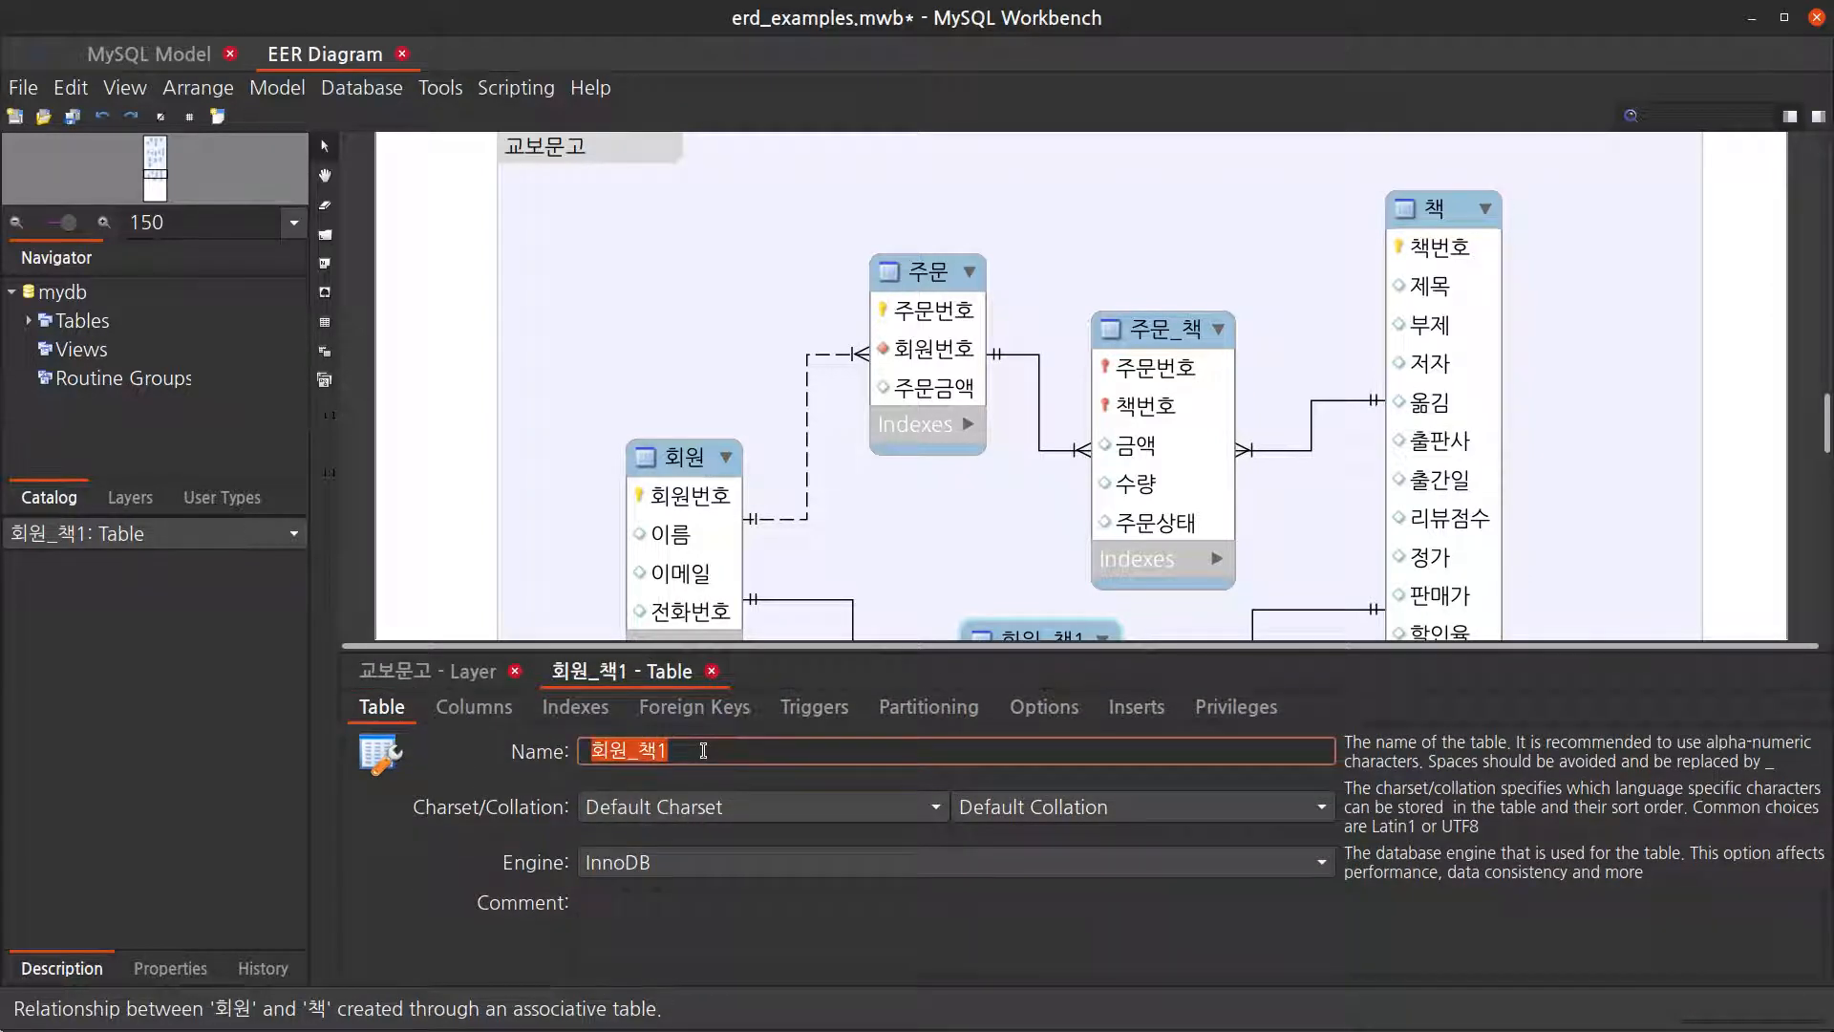
text(ㅈ)
text(장바구니)
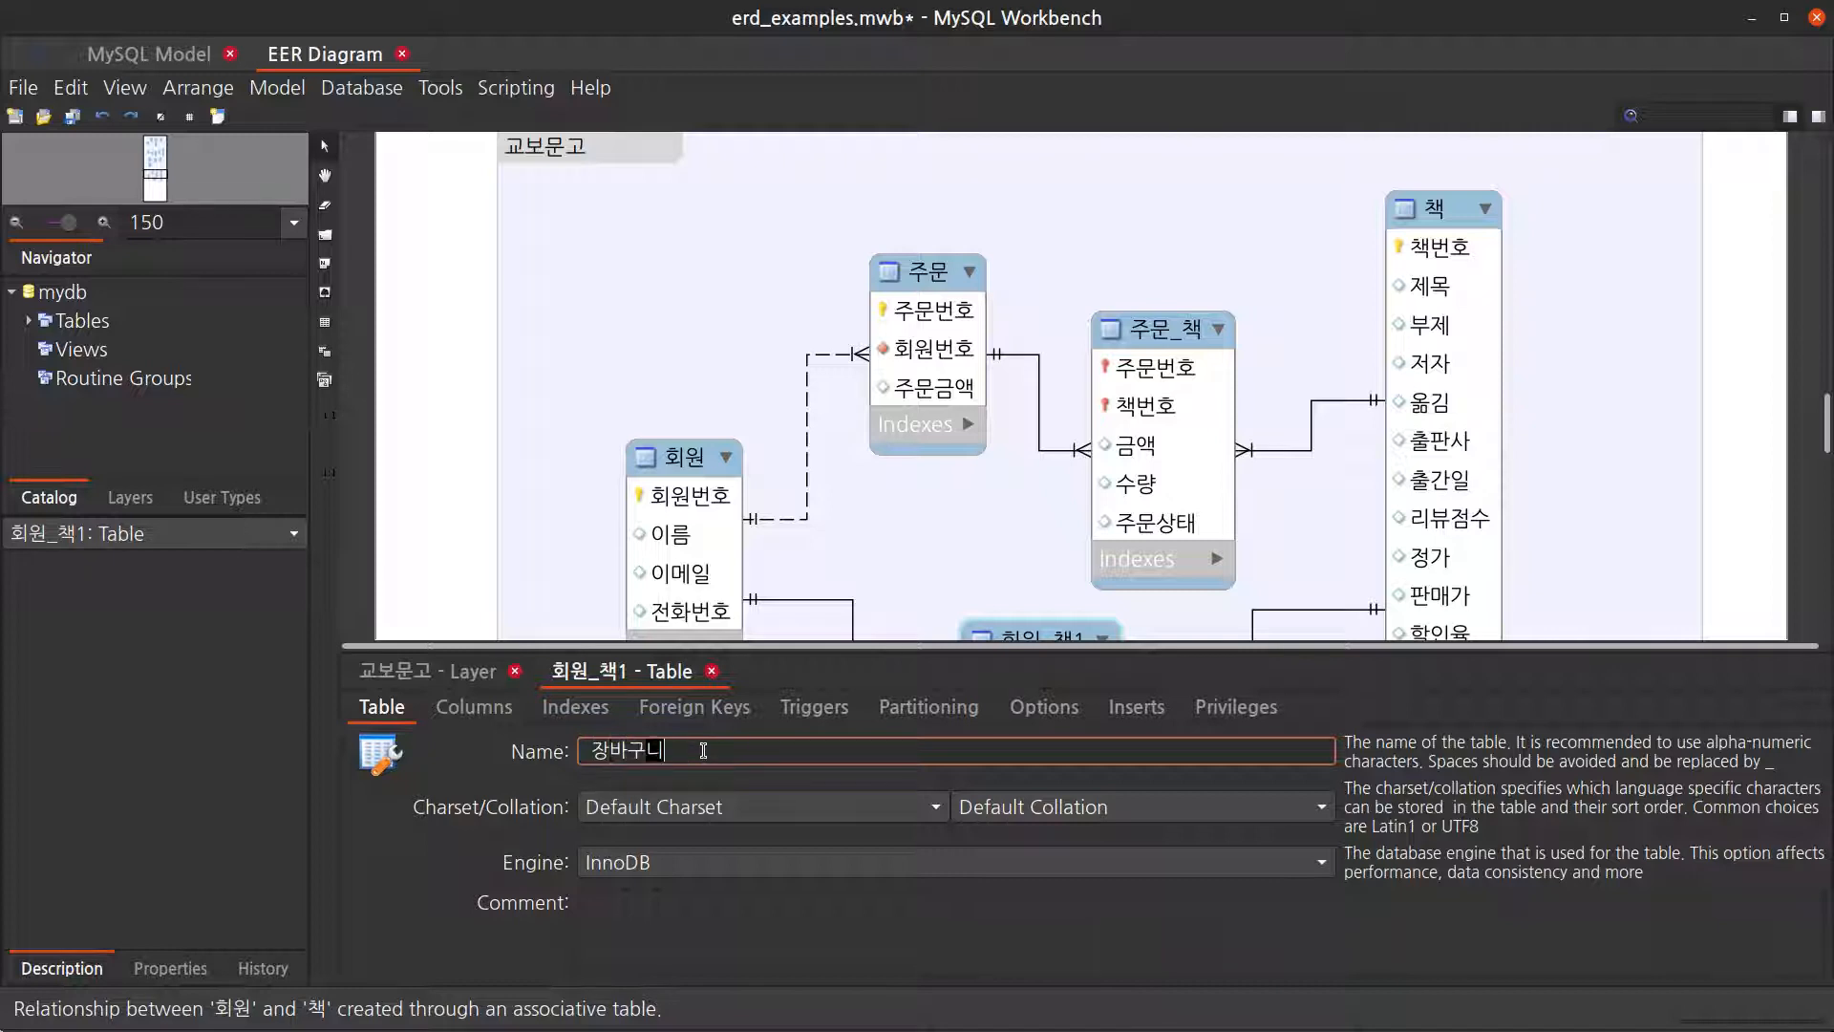
key(Return)
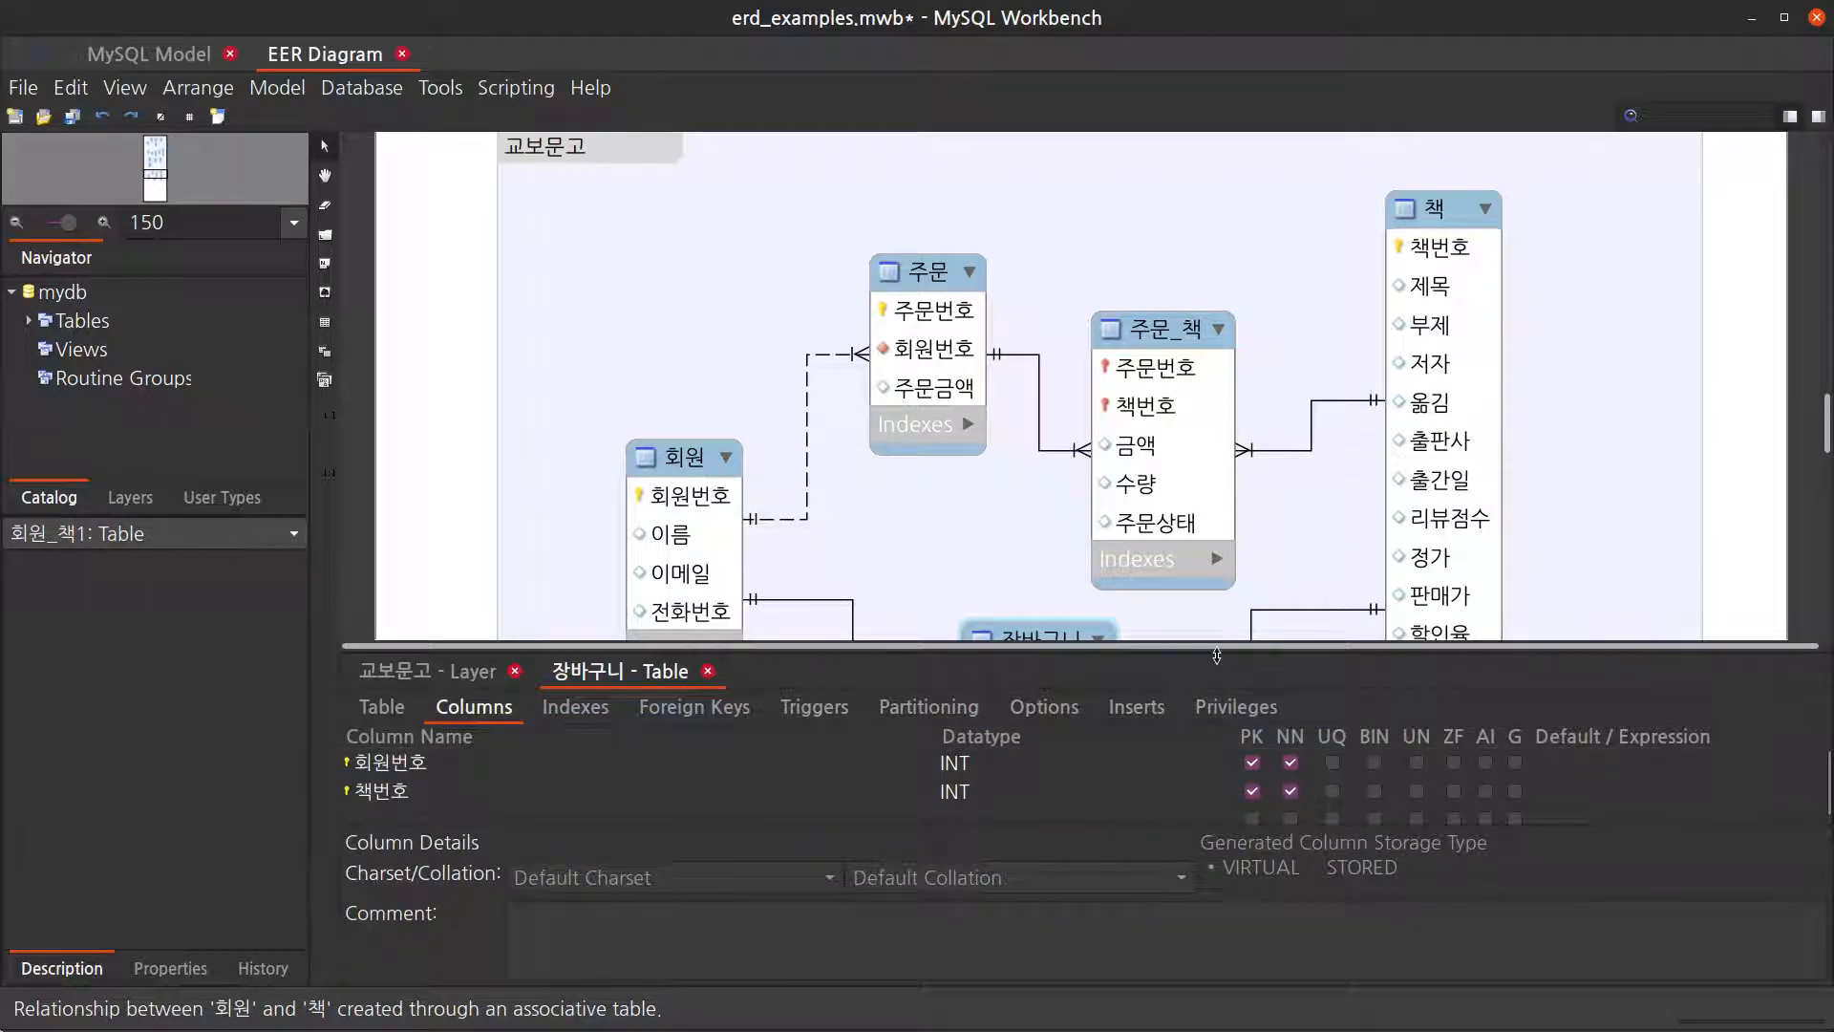
Step: Enlarge the diagram area and extend the 교보문고 layer downward to leave more room below 장바구니
drag(1217, 659, 1215, 698)
scroll(1258, 499, down, 3)
scroll(1257, 504, down, 1)
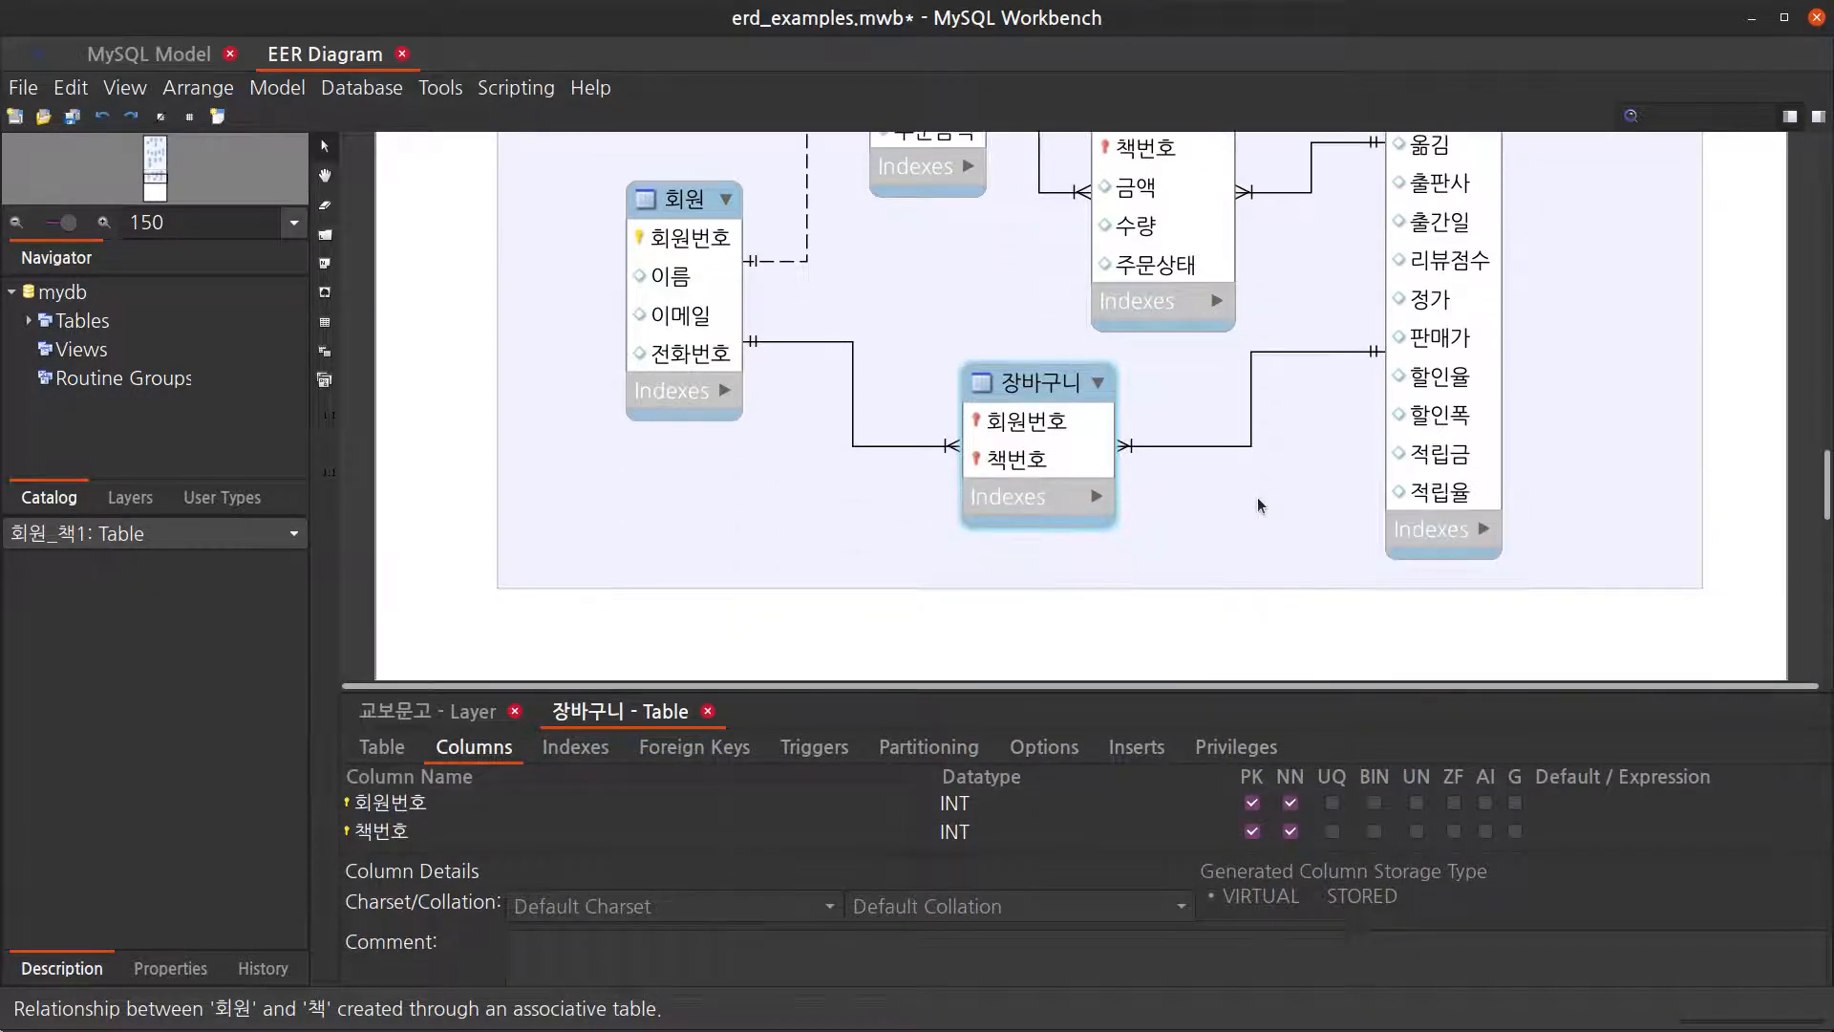
click(1195, 577)
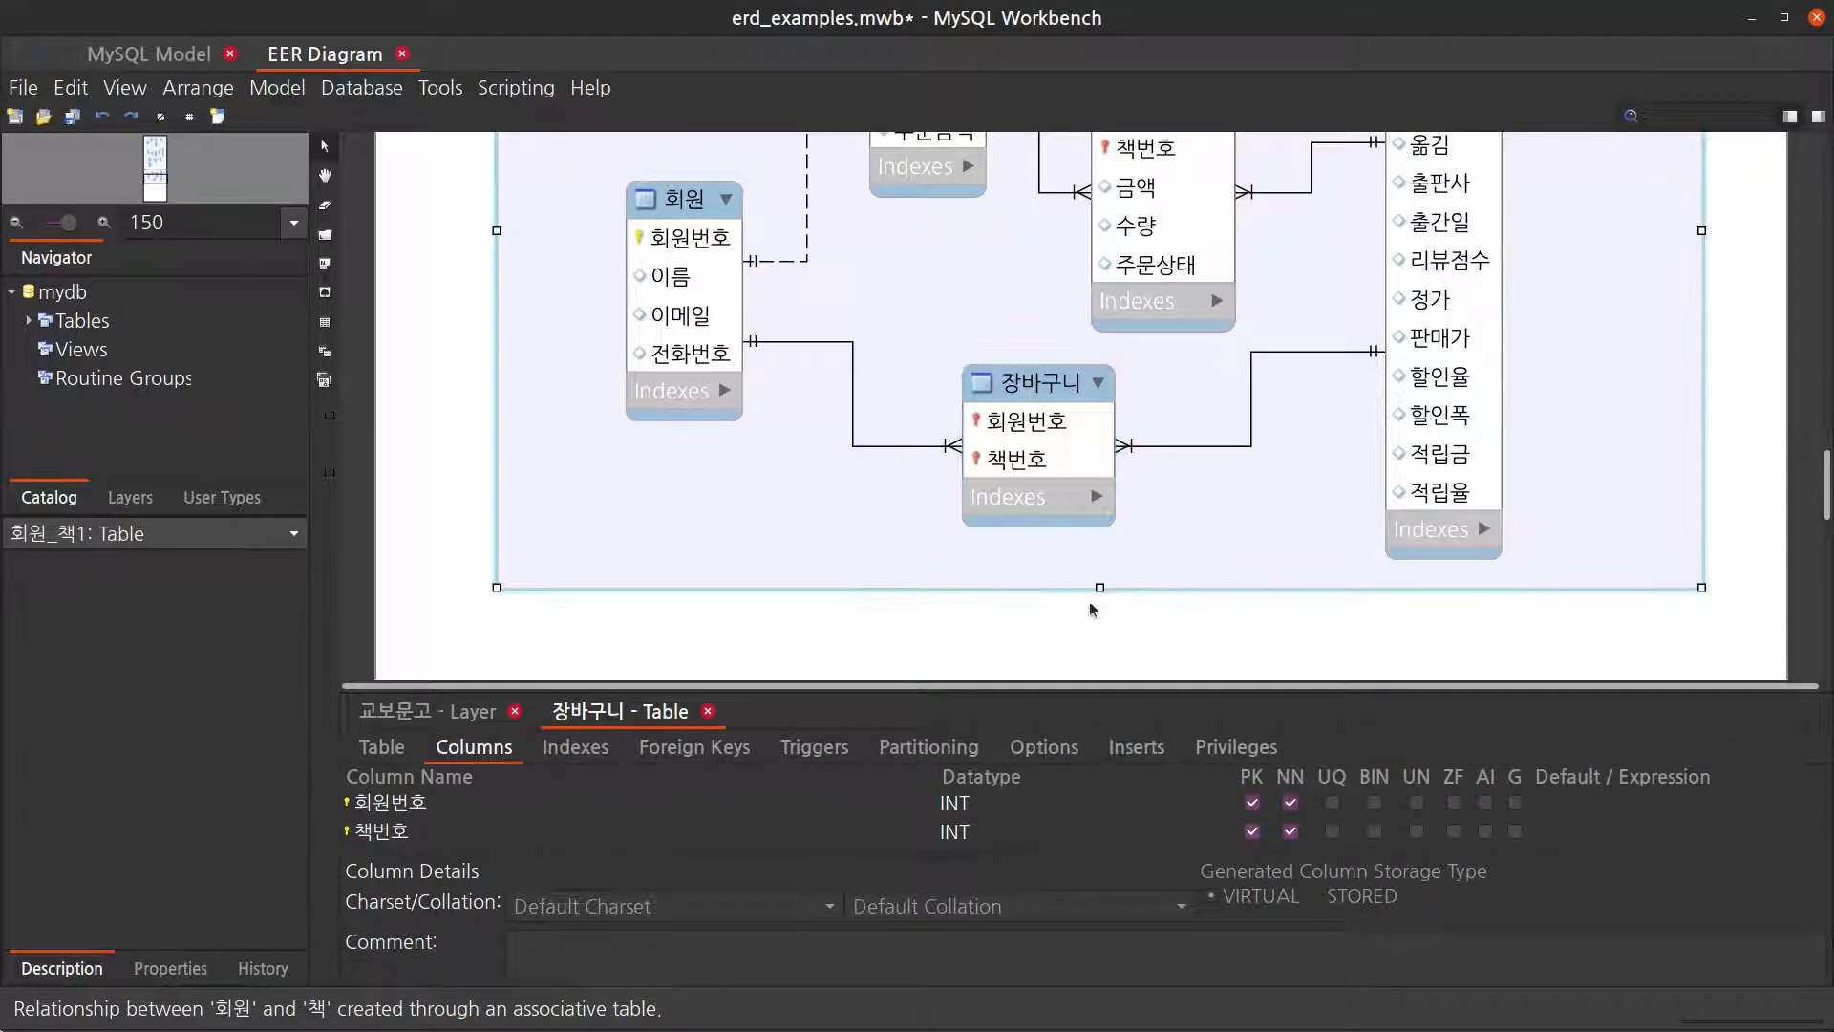
drag(1099, 589, 1106, 714)
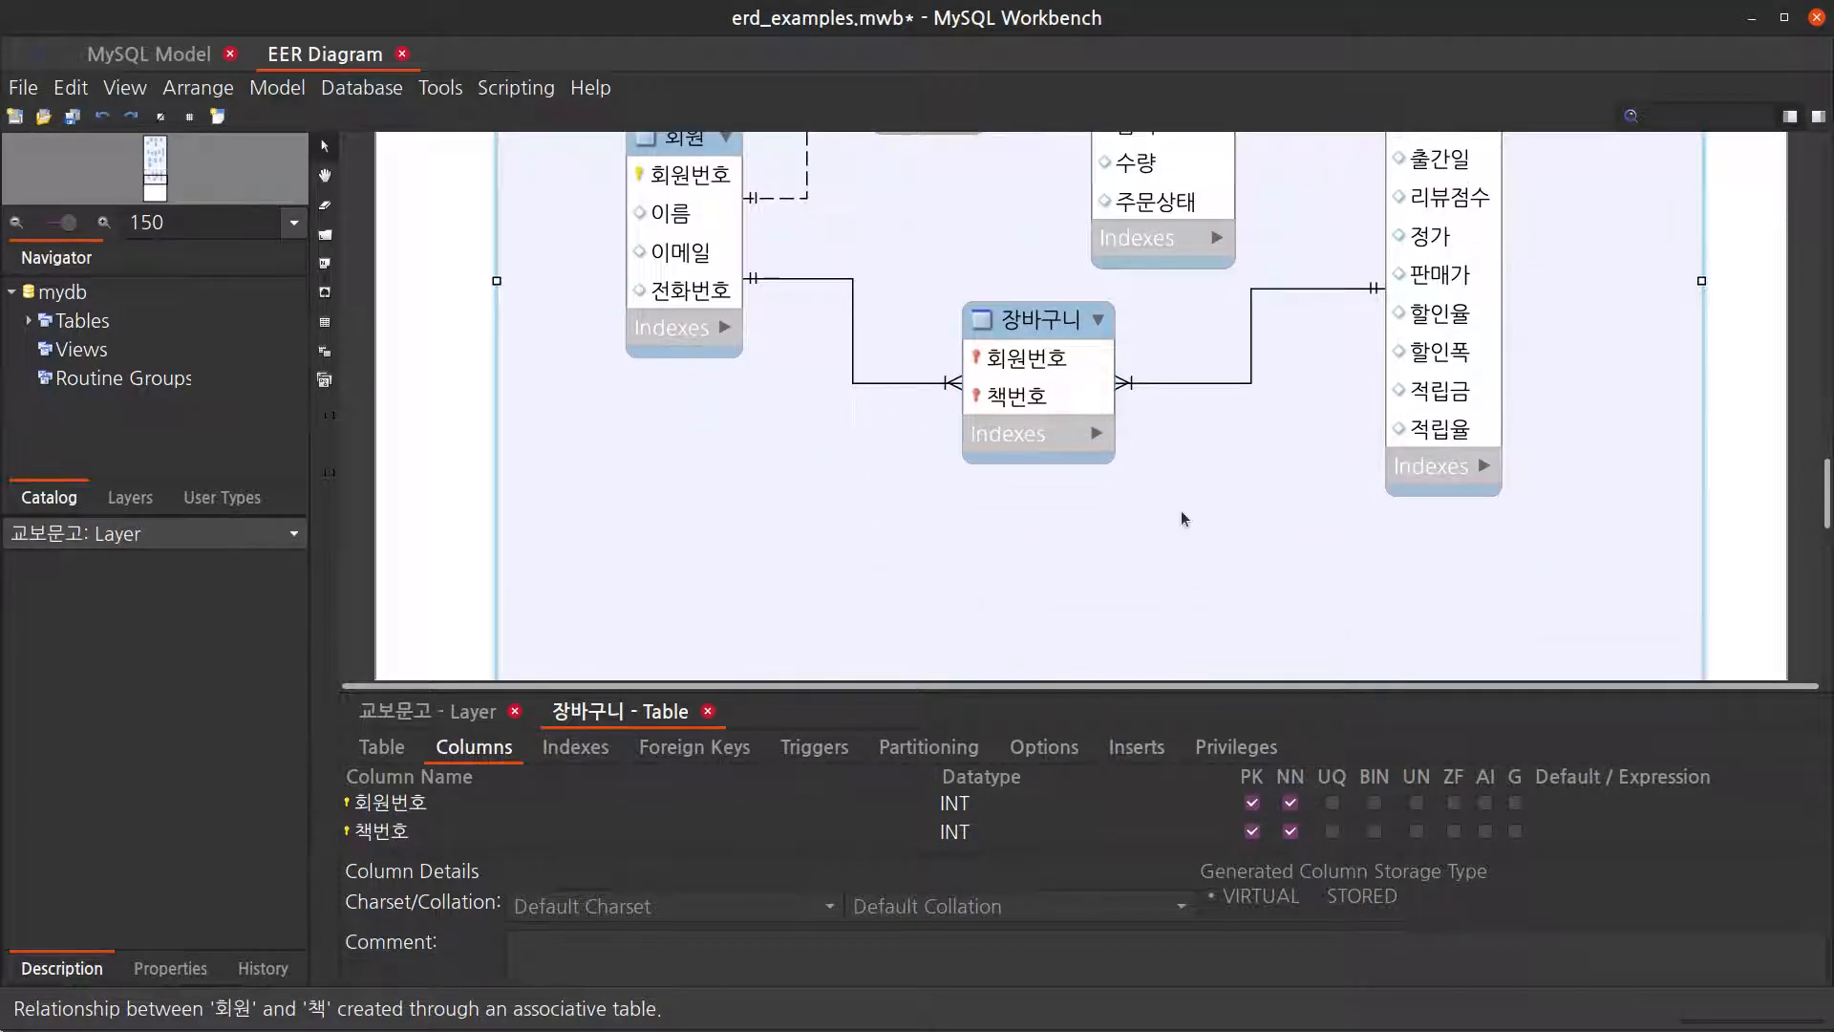
Step: Examine the product information in the Chrome shopping cart and compare it with the 책 and 장바구니 tables in MySQL Workbench
key(alt+Tab)
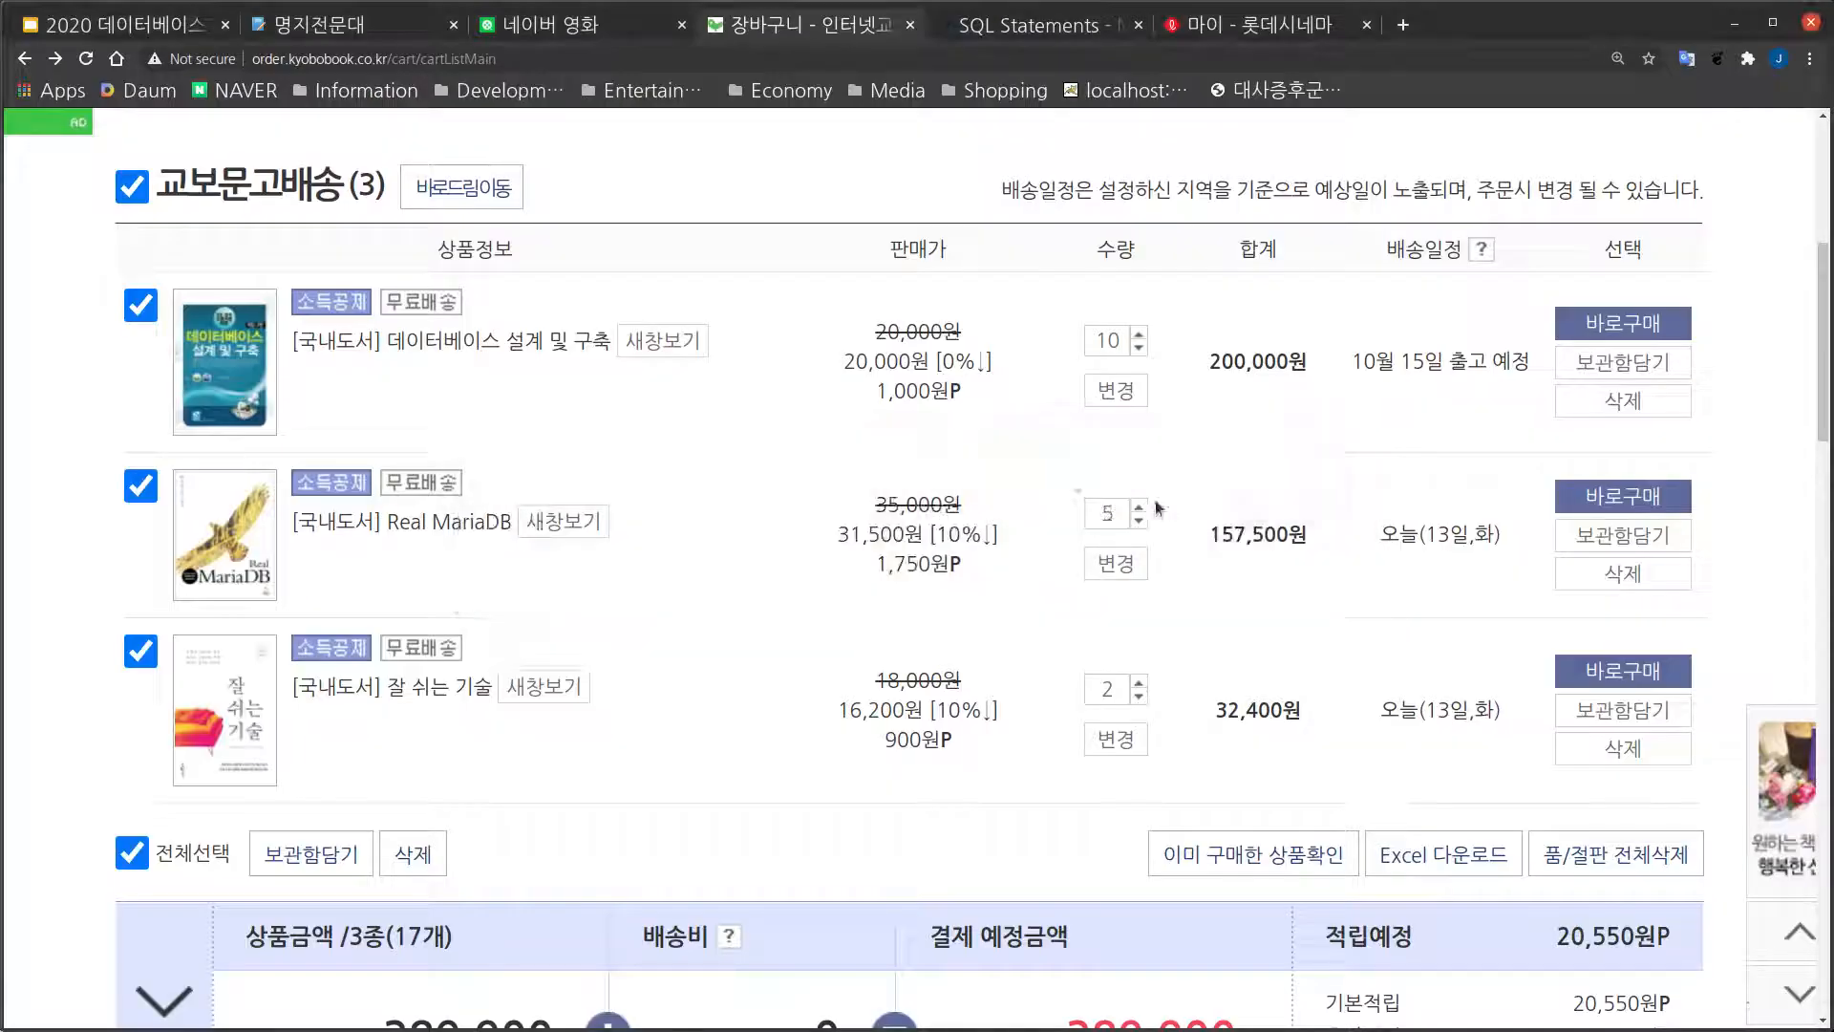
double_click(457, 247)
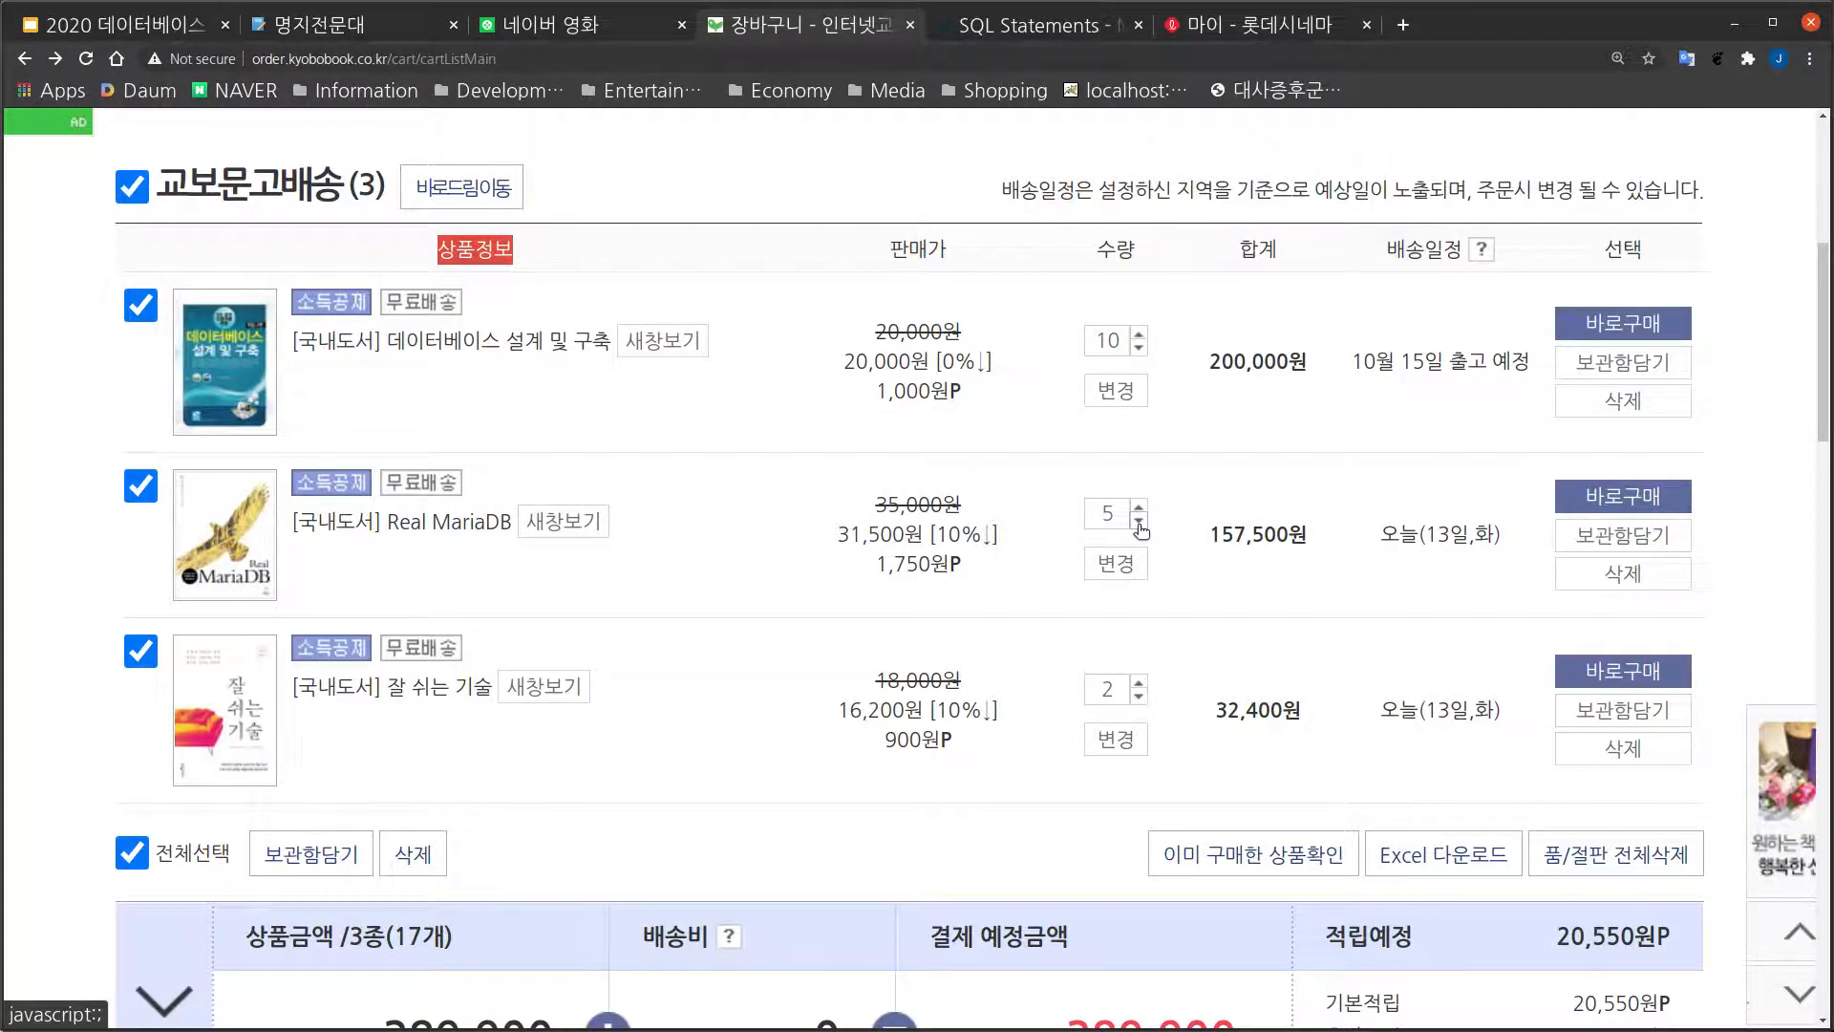
key(alt+Tab)
scroll(877, 491, up, 5)
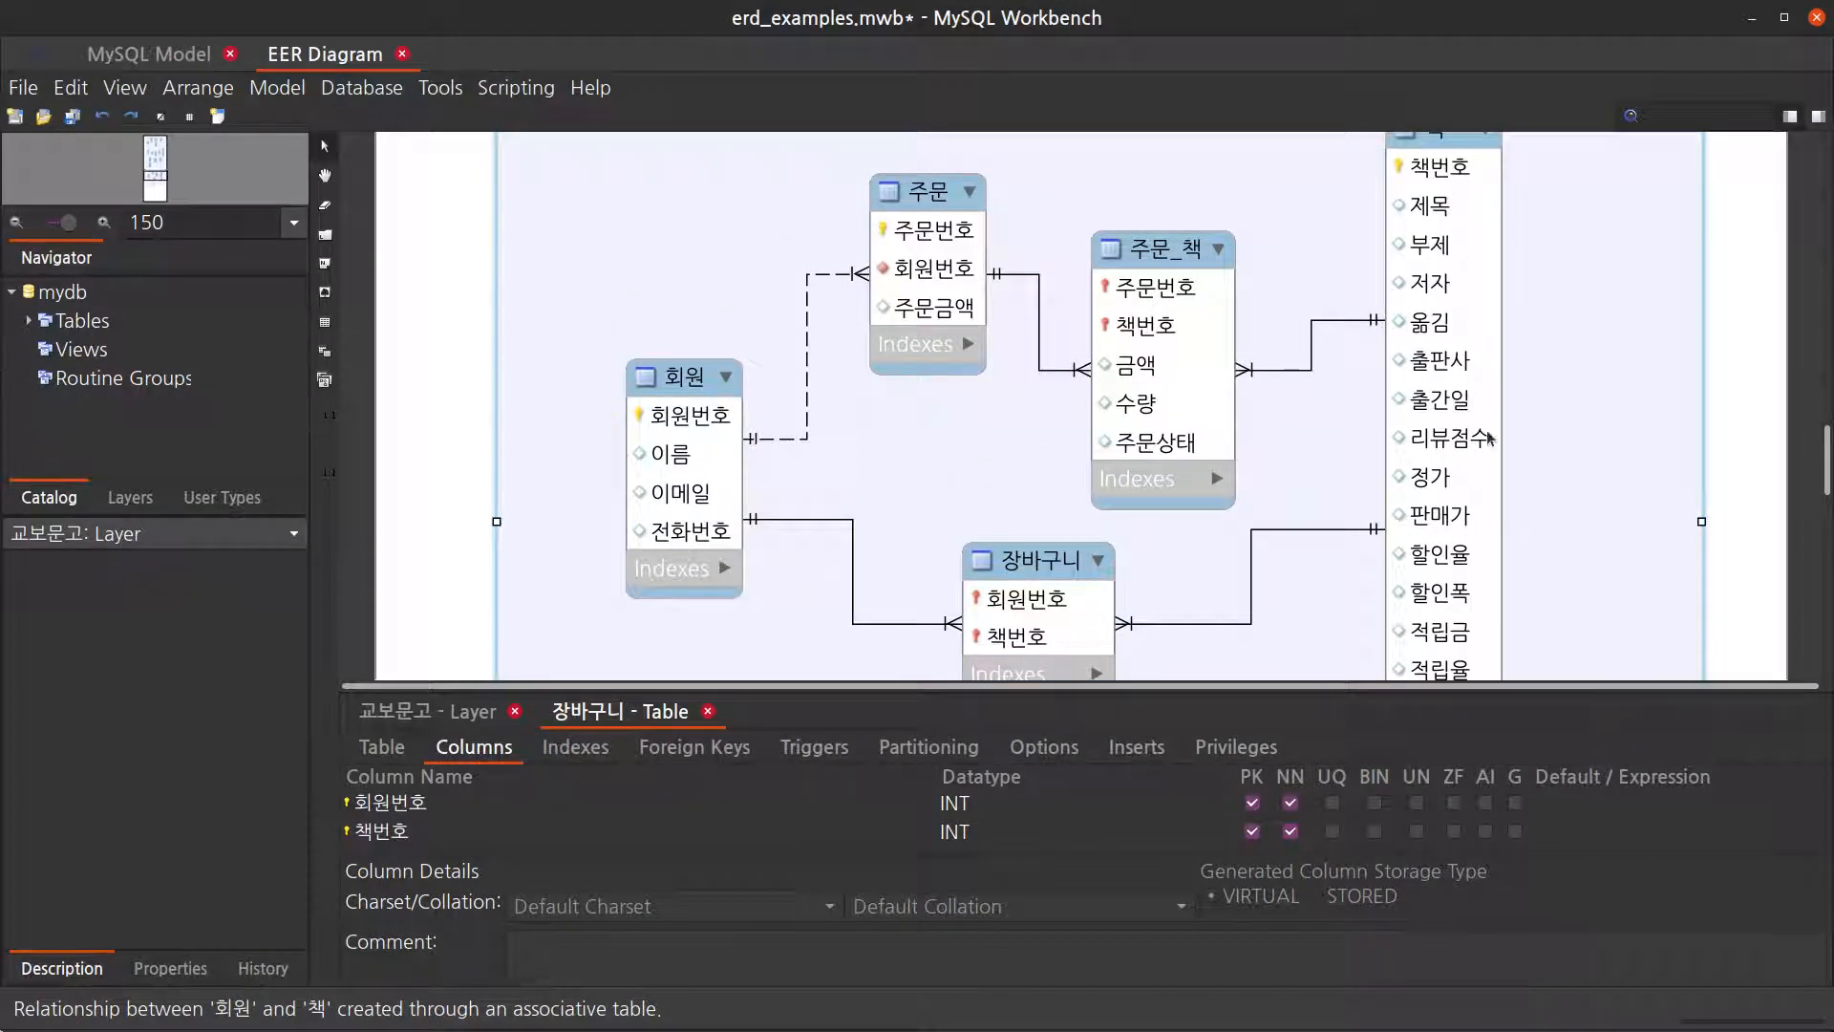
scroll(1196, 593, down, 3)
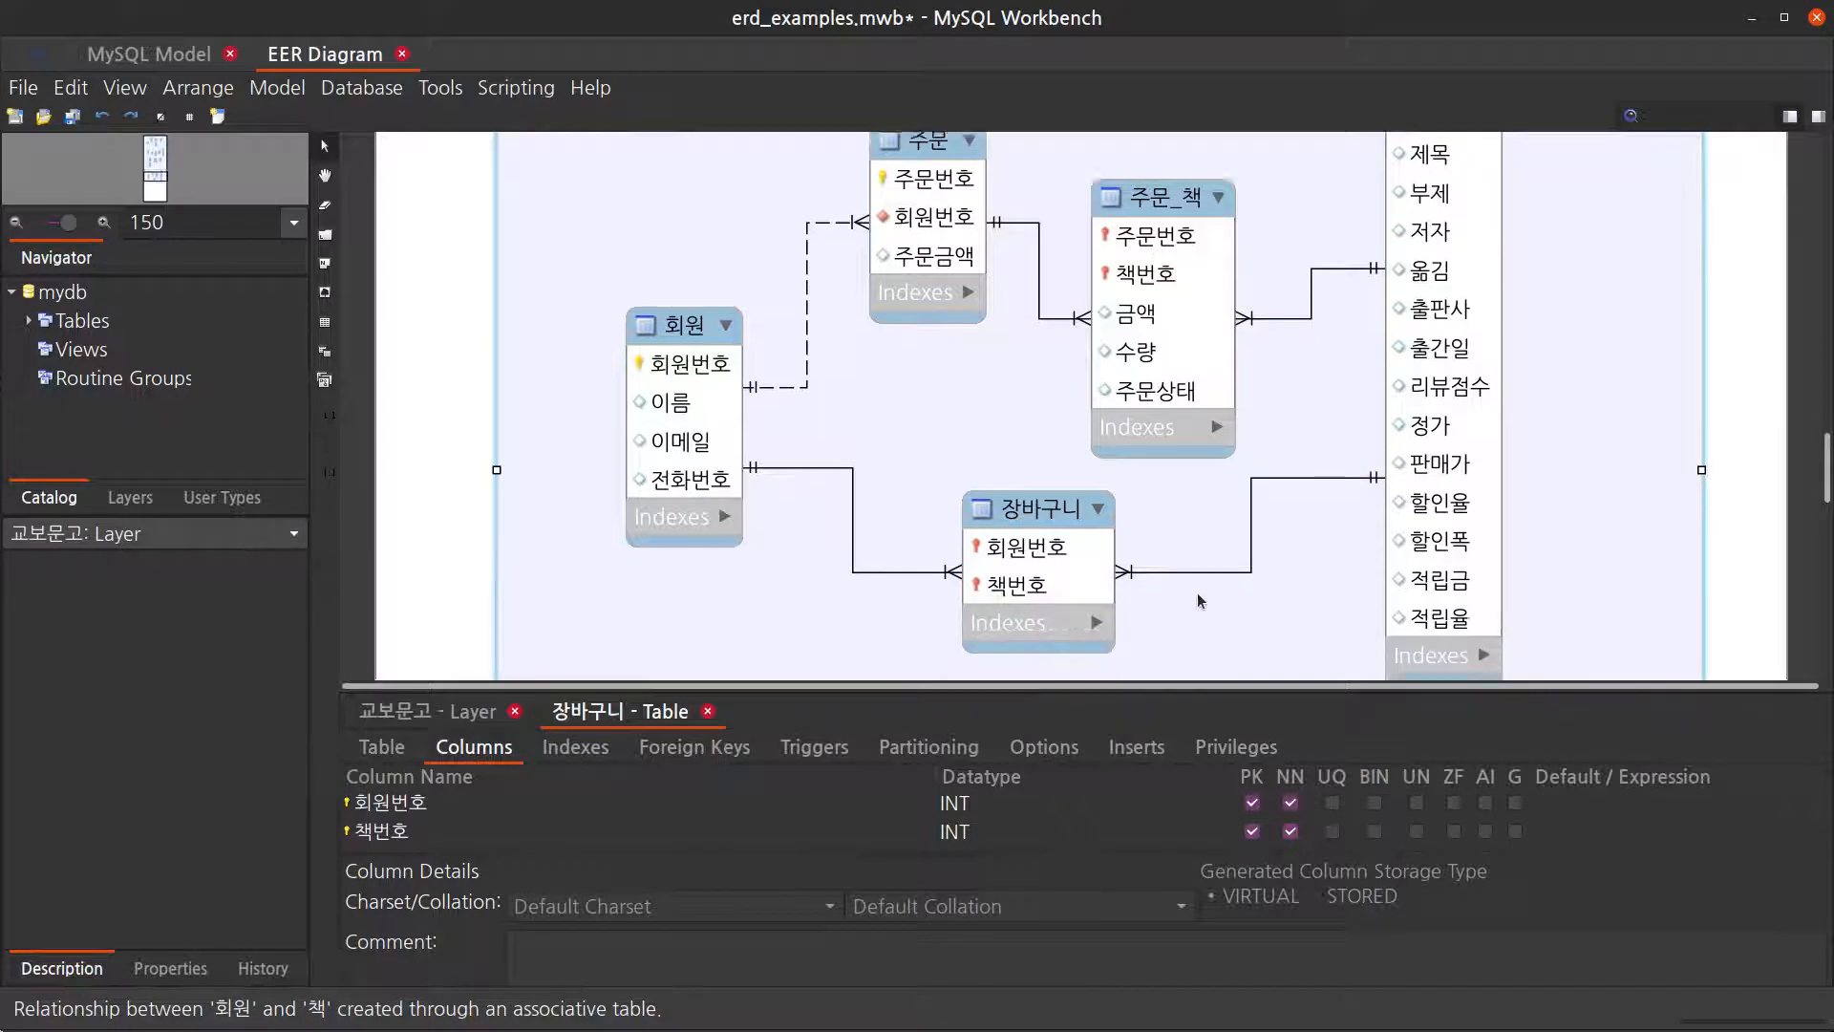
scroll(1324, 529, down, 2)
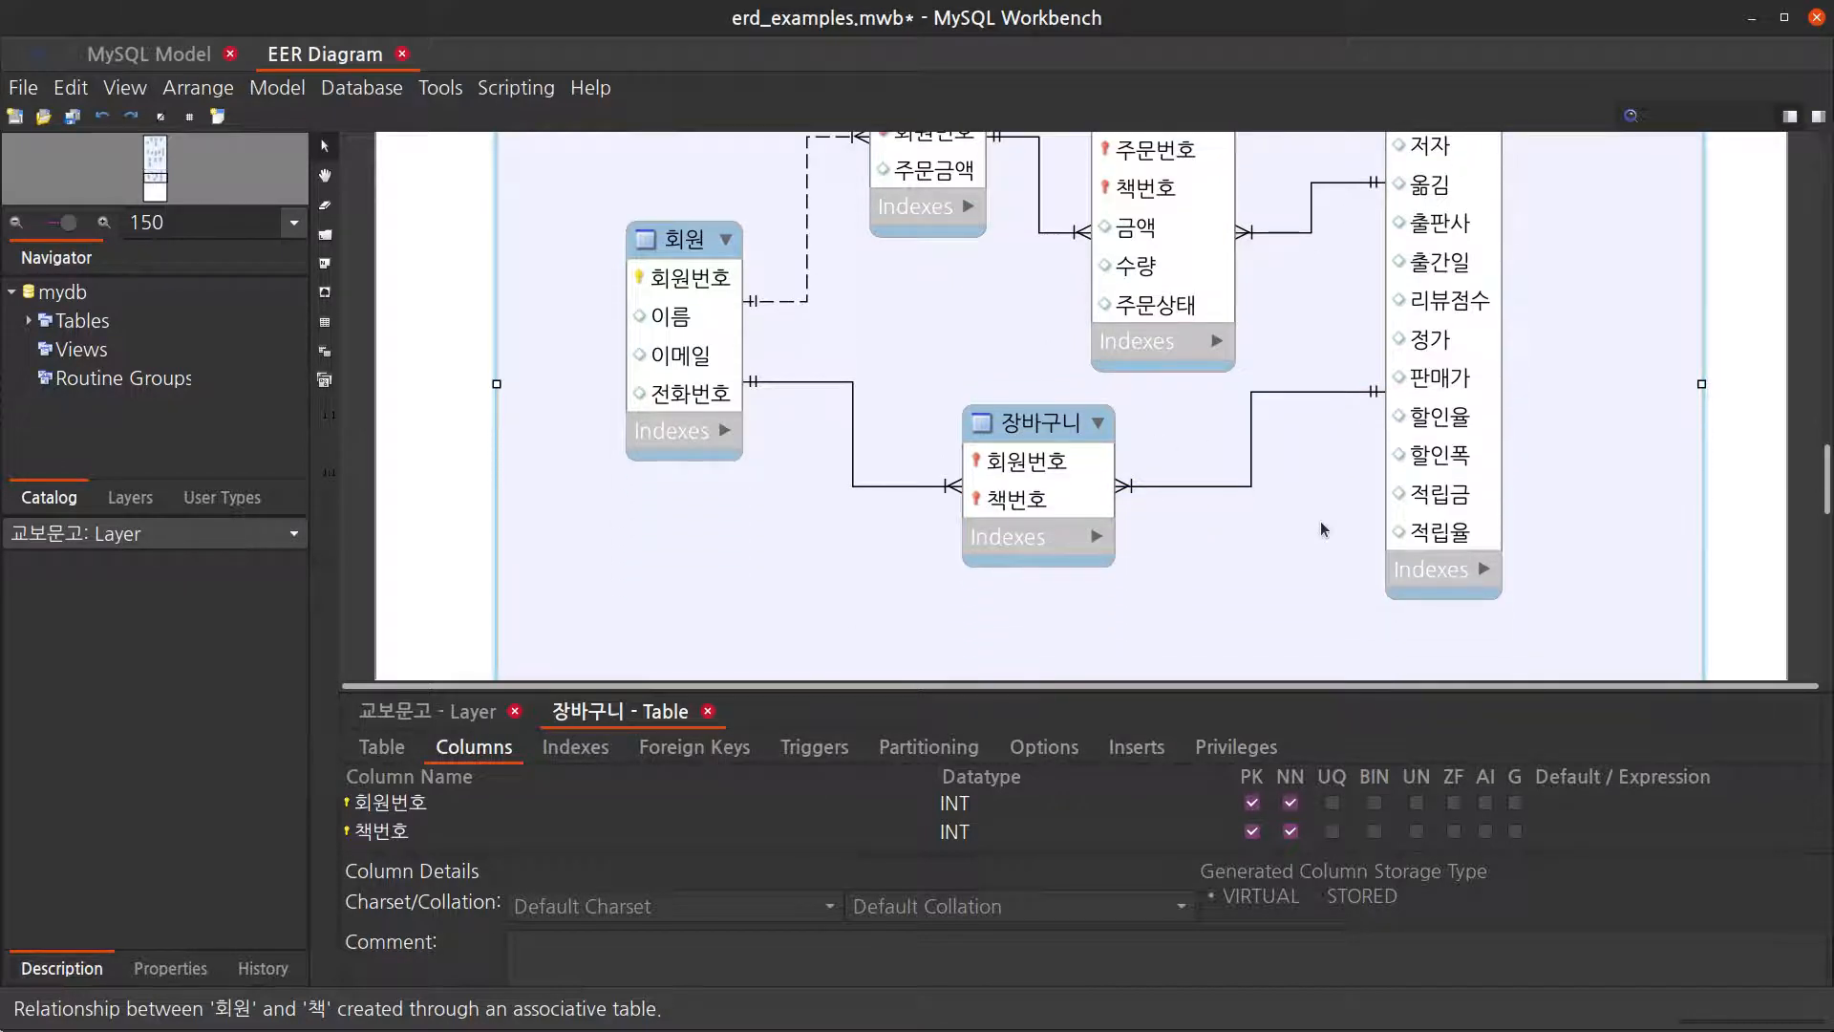
Step: Check the quantity field in the Chrome cart and add a 수량 column to the 장바구니 table in MySQL Workbench
key(alt+Tab)
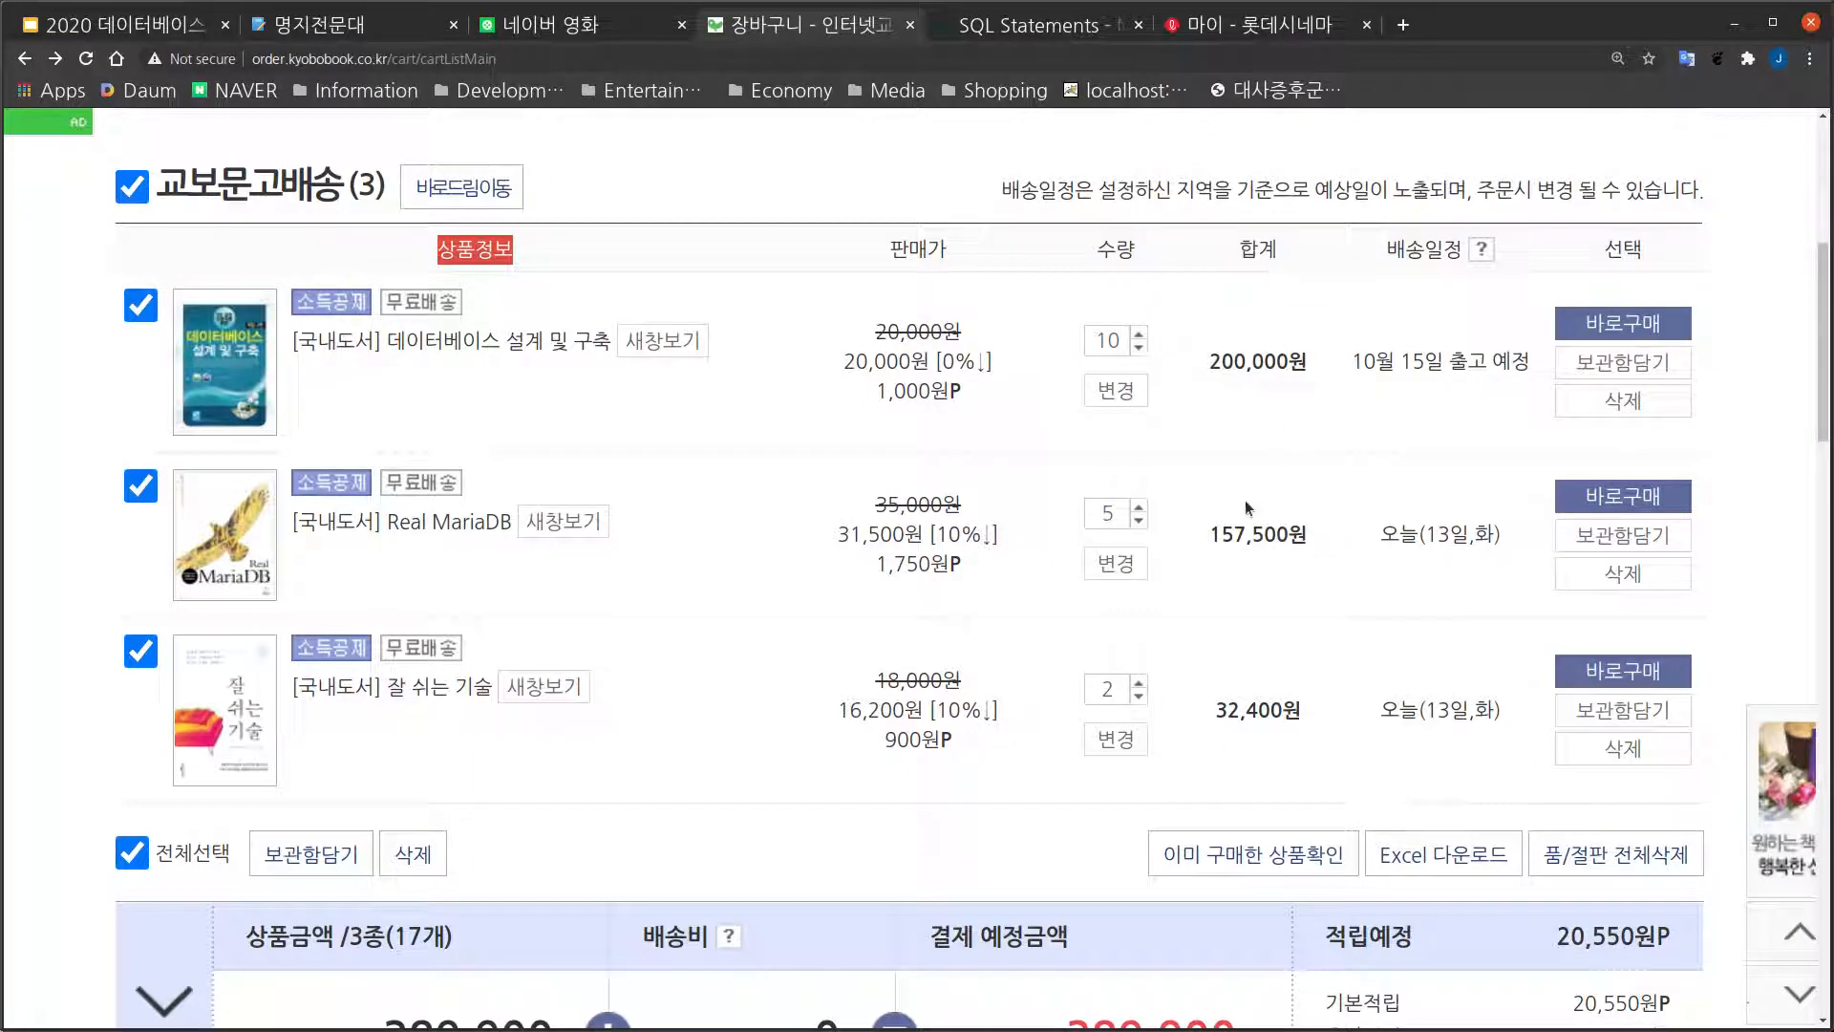
key(alt+Tab)
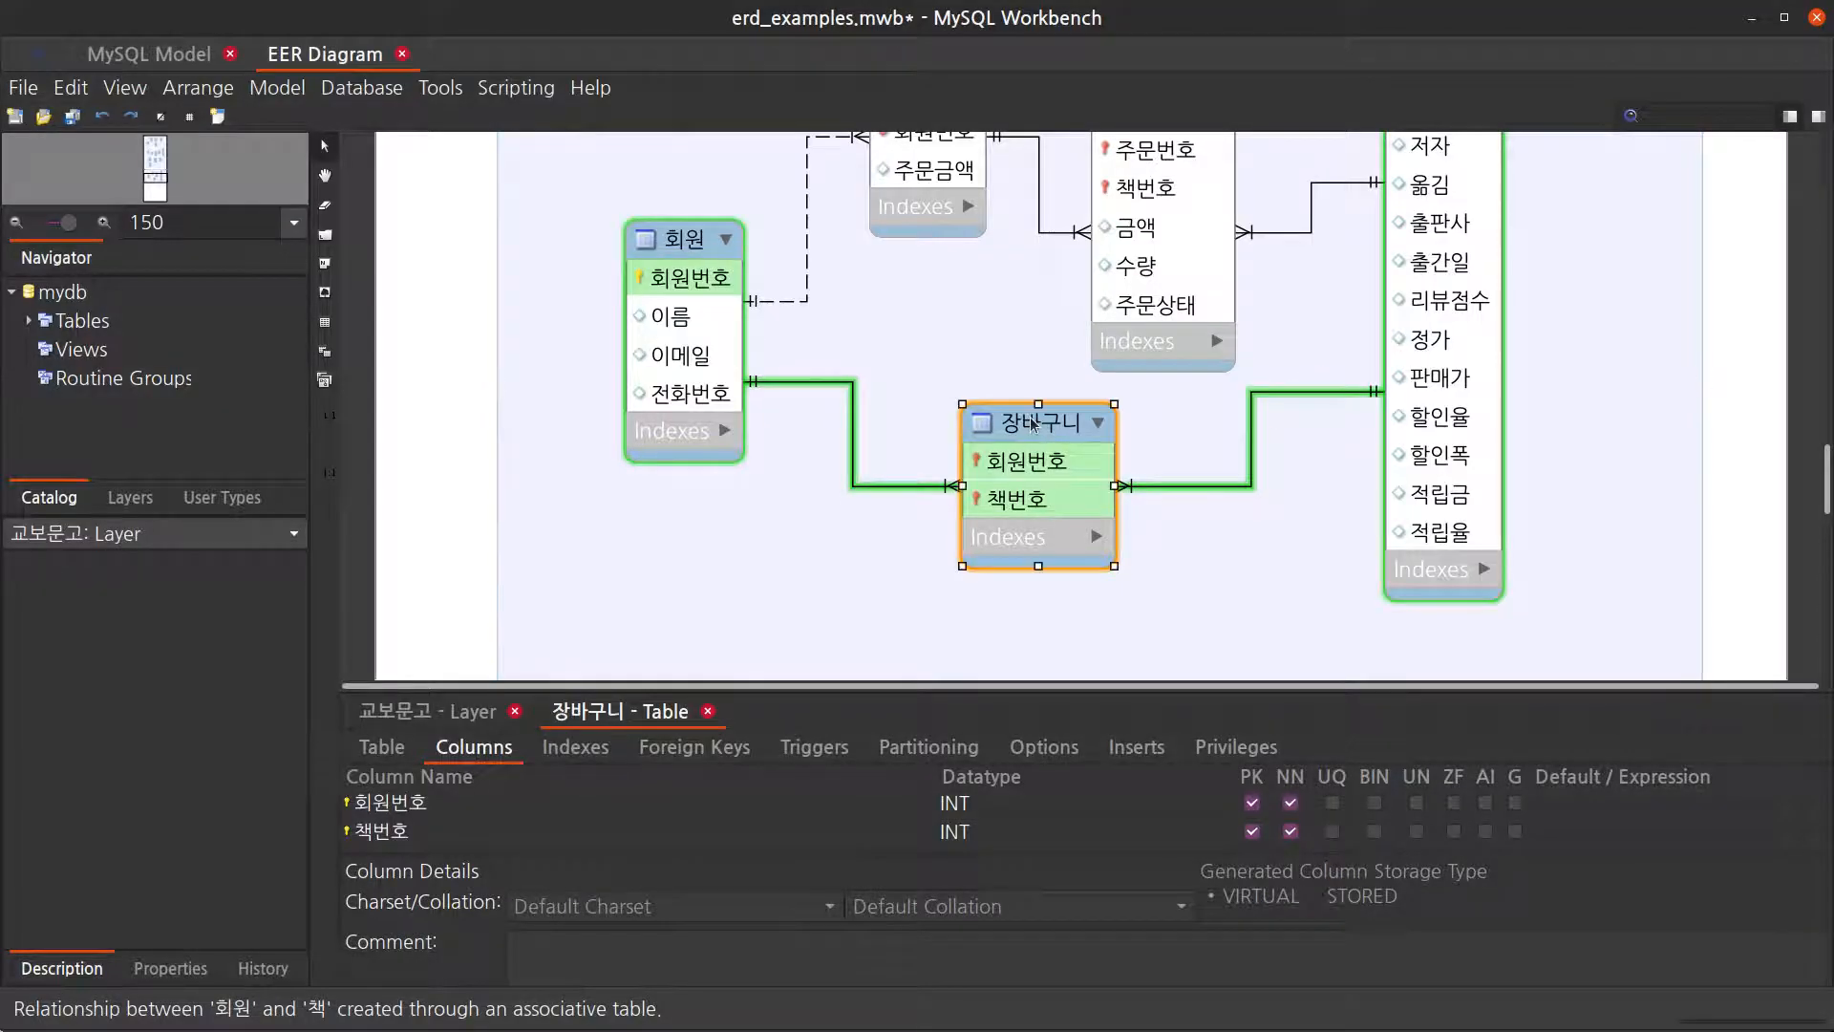
scroll(648, 770, down, 1)
click(590, 841)
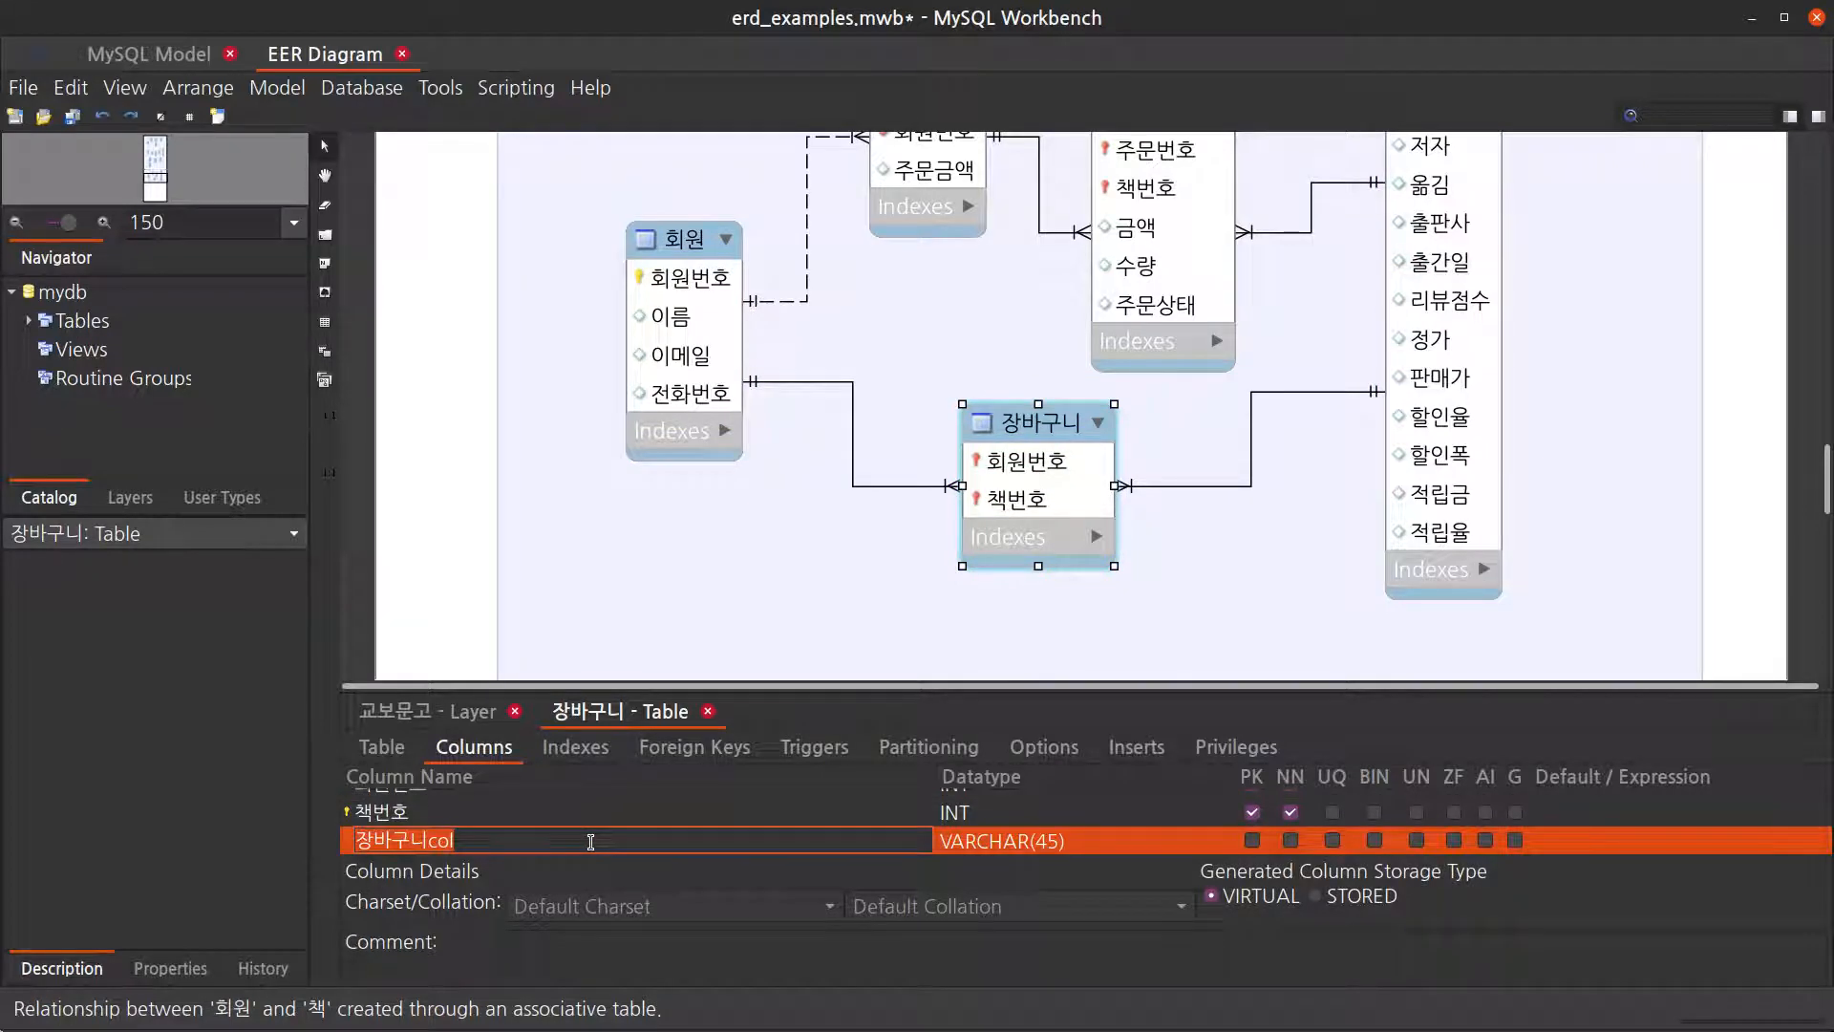
text(수량)
key(Return)
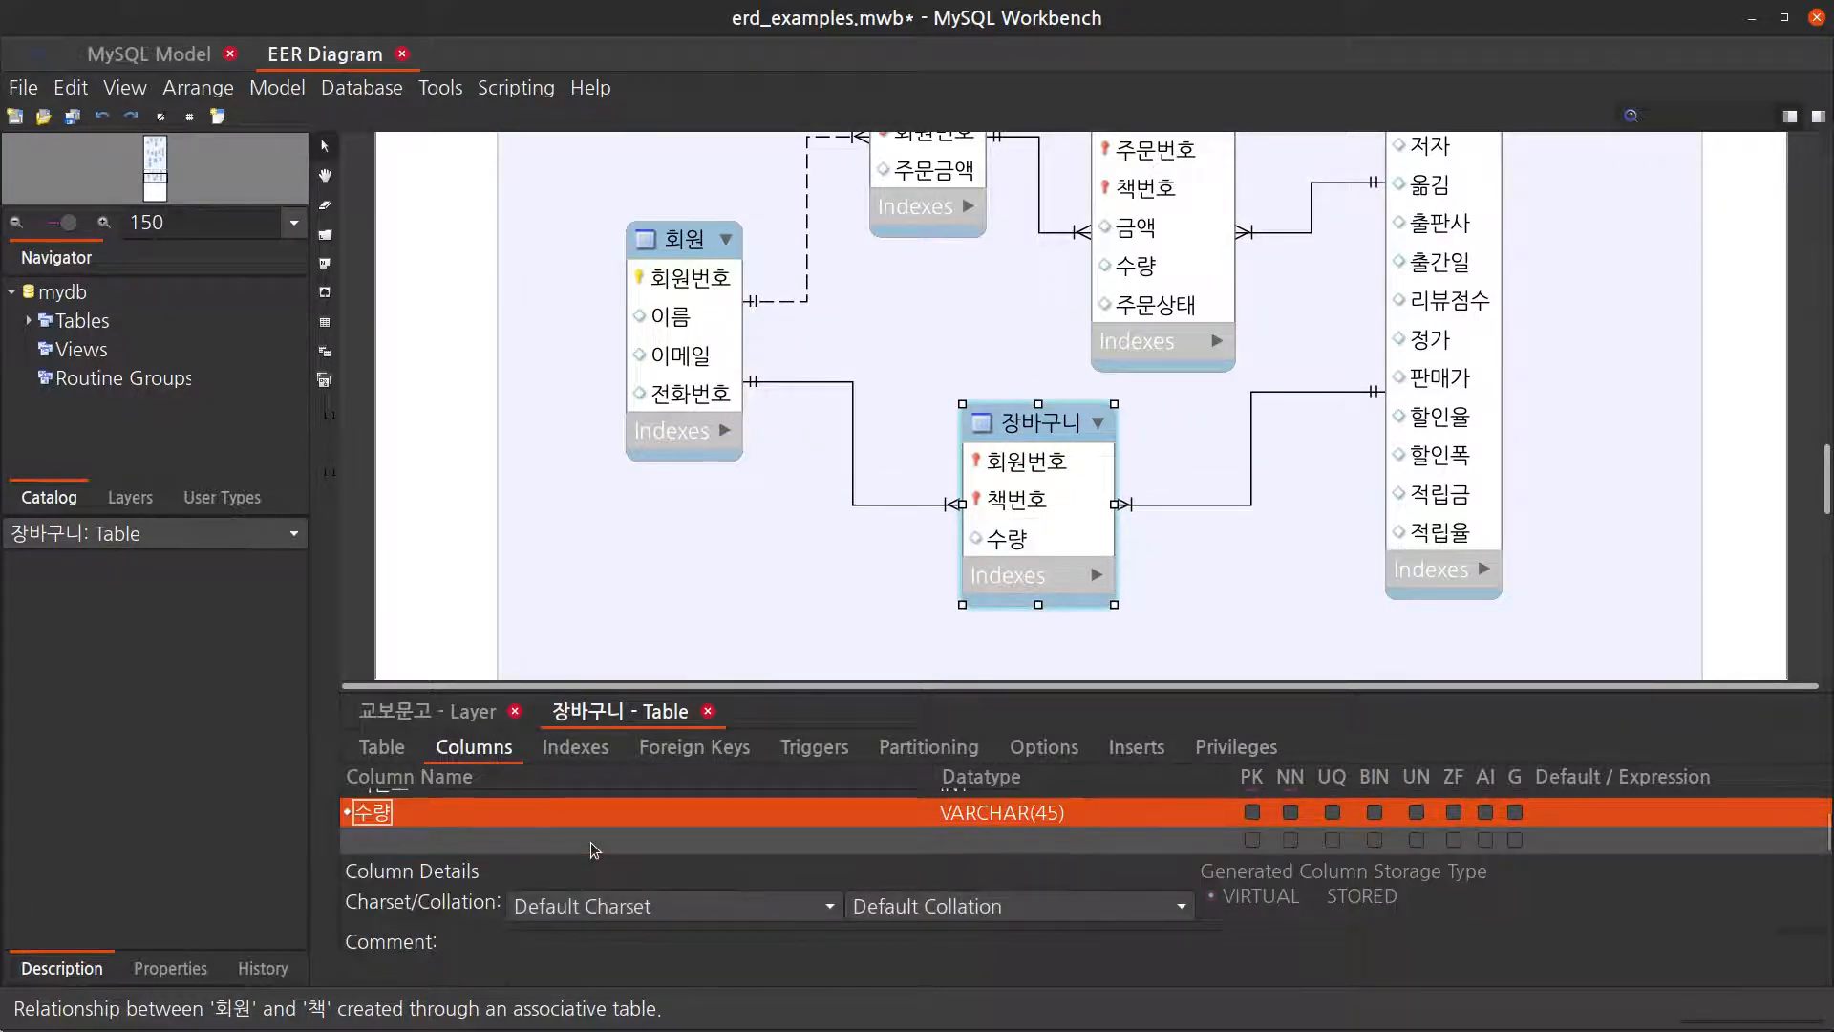
Step: Check the total field in the Chrome cart and add a 합계 column to the 장바구니 table in MySQL Workbench
key(alt+Tab)
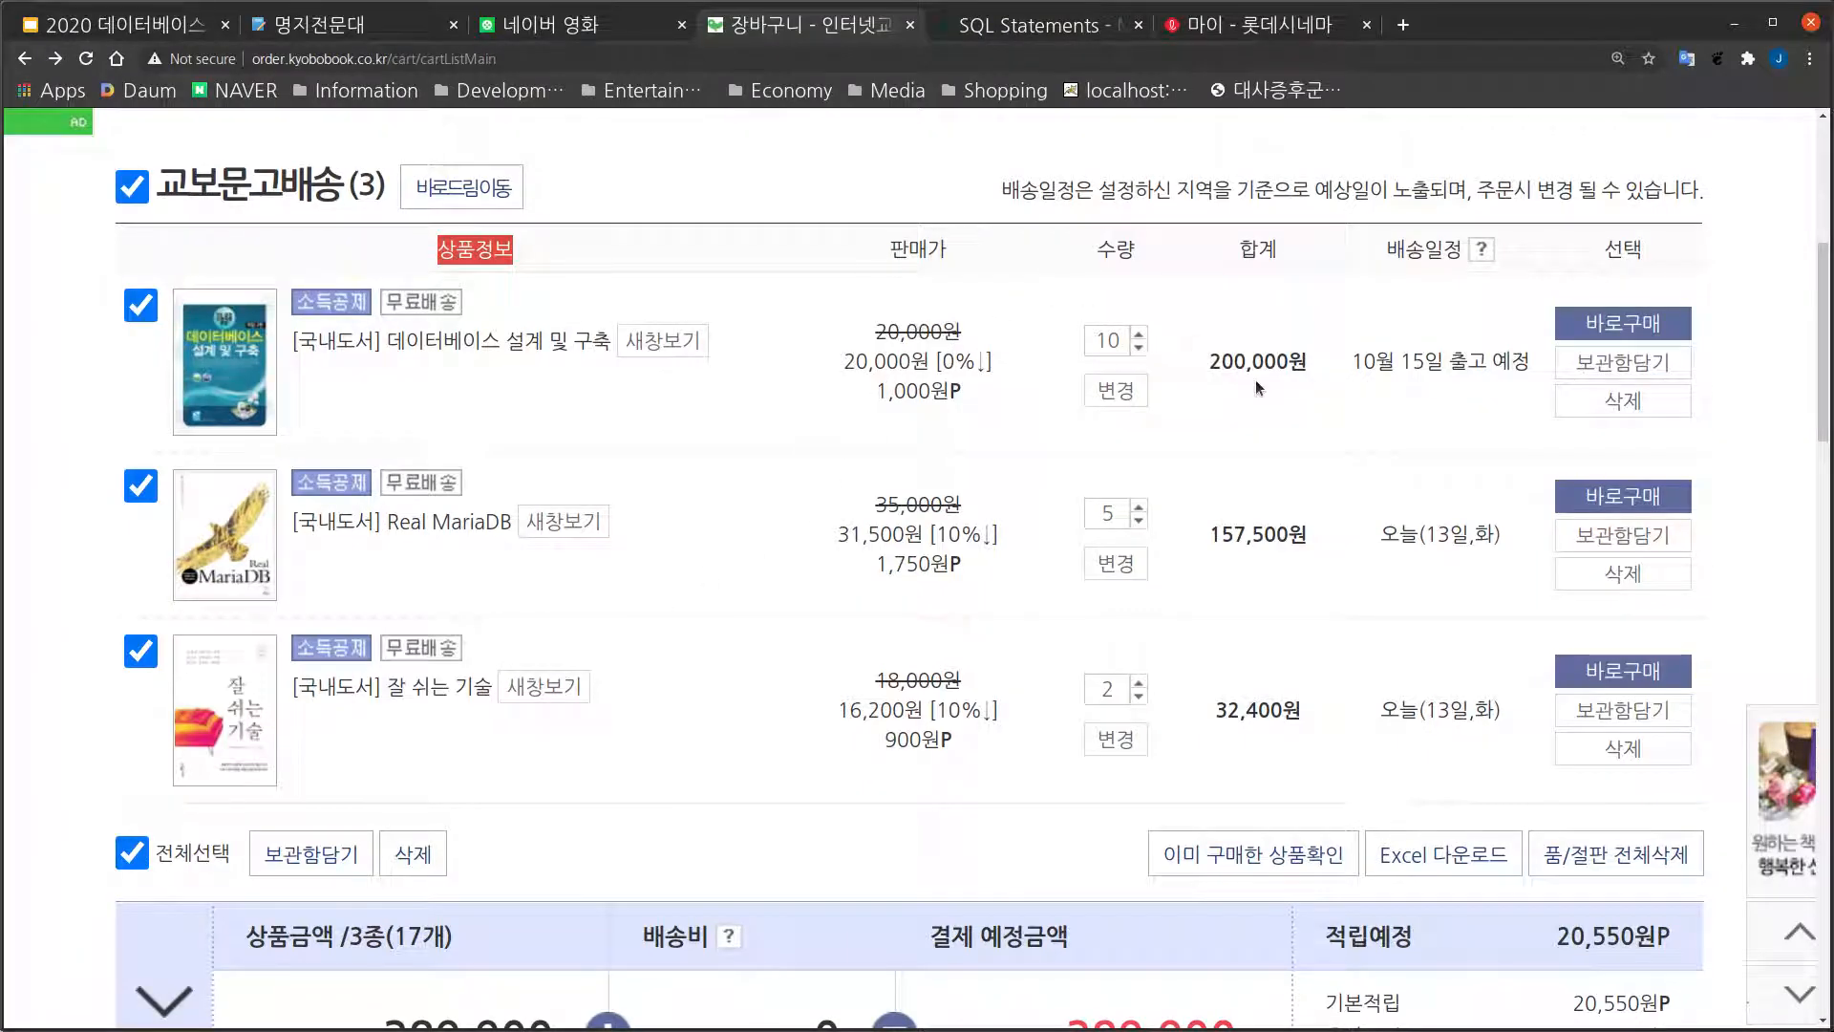
key(alt+Tab)
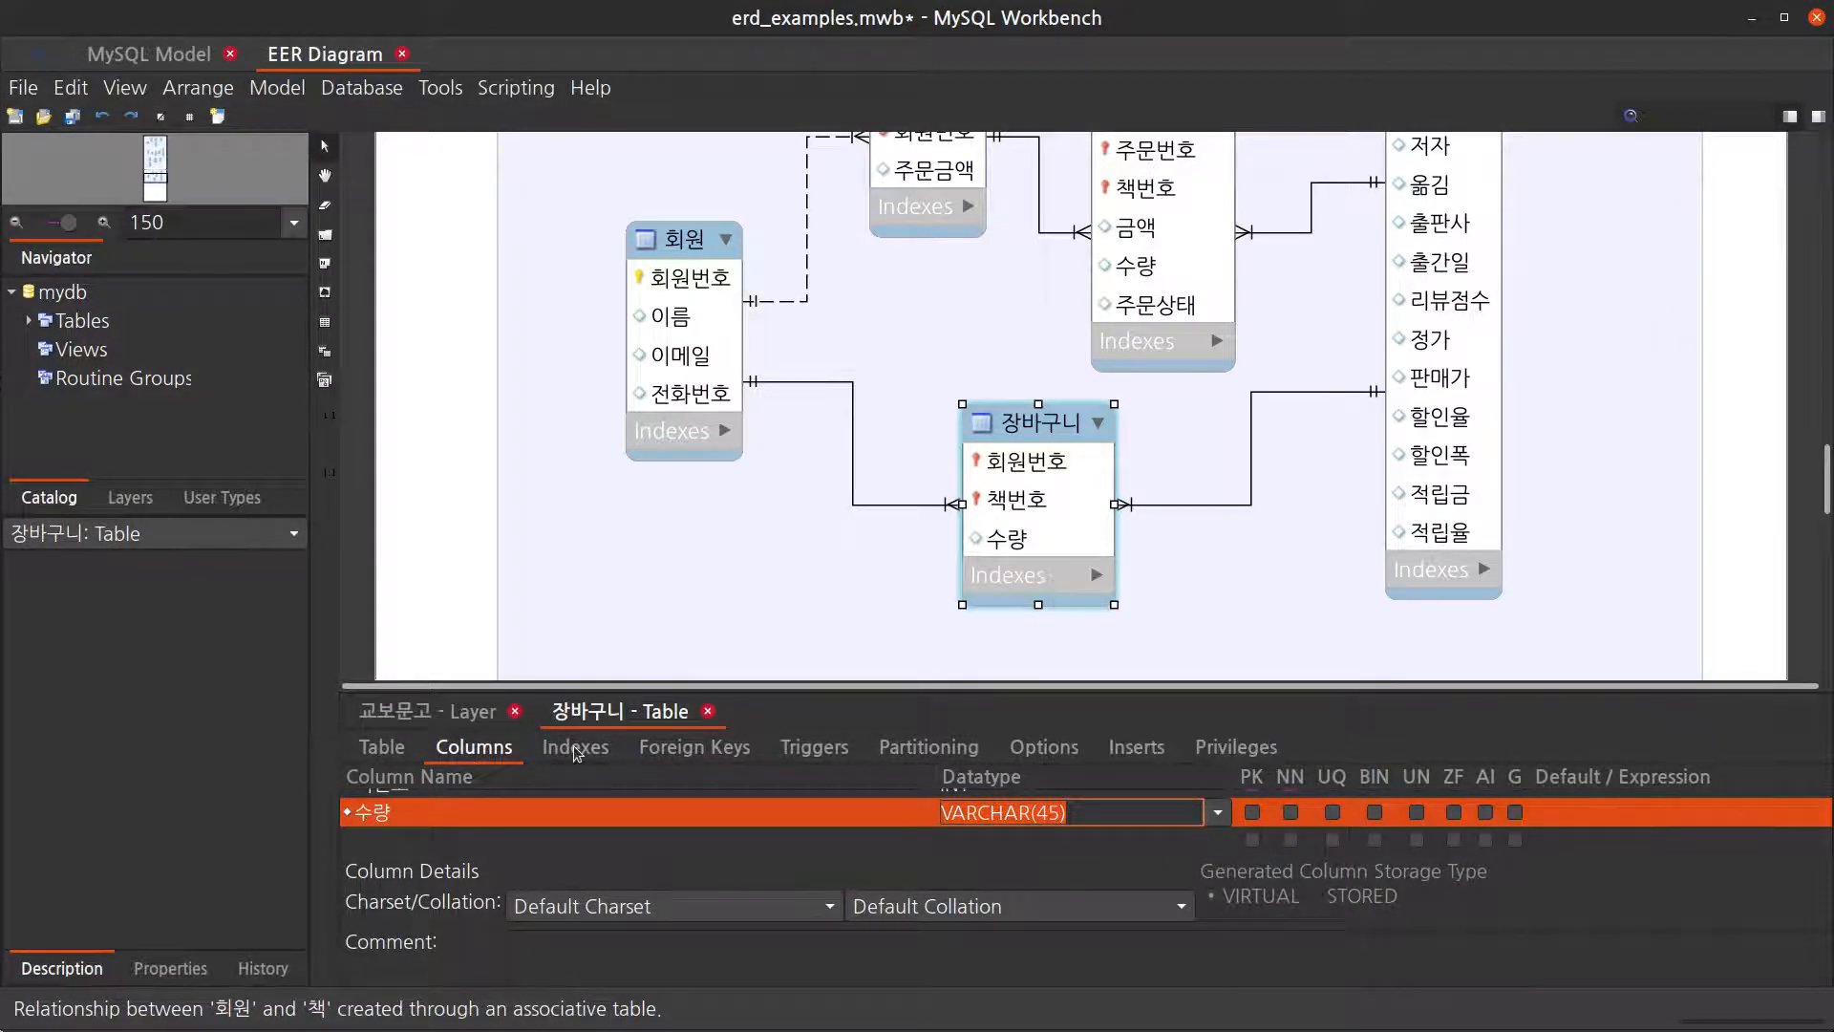
double_click(549, 841)
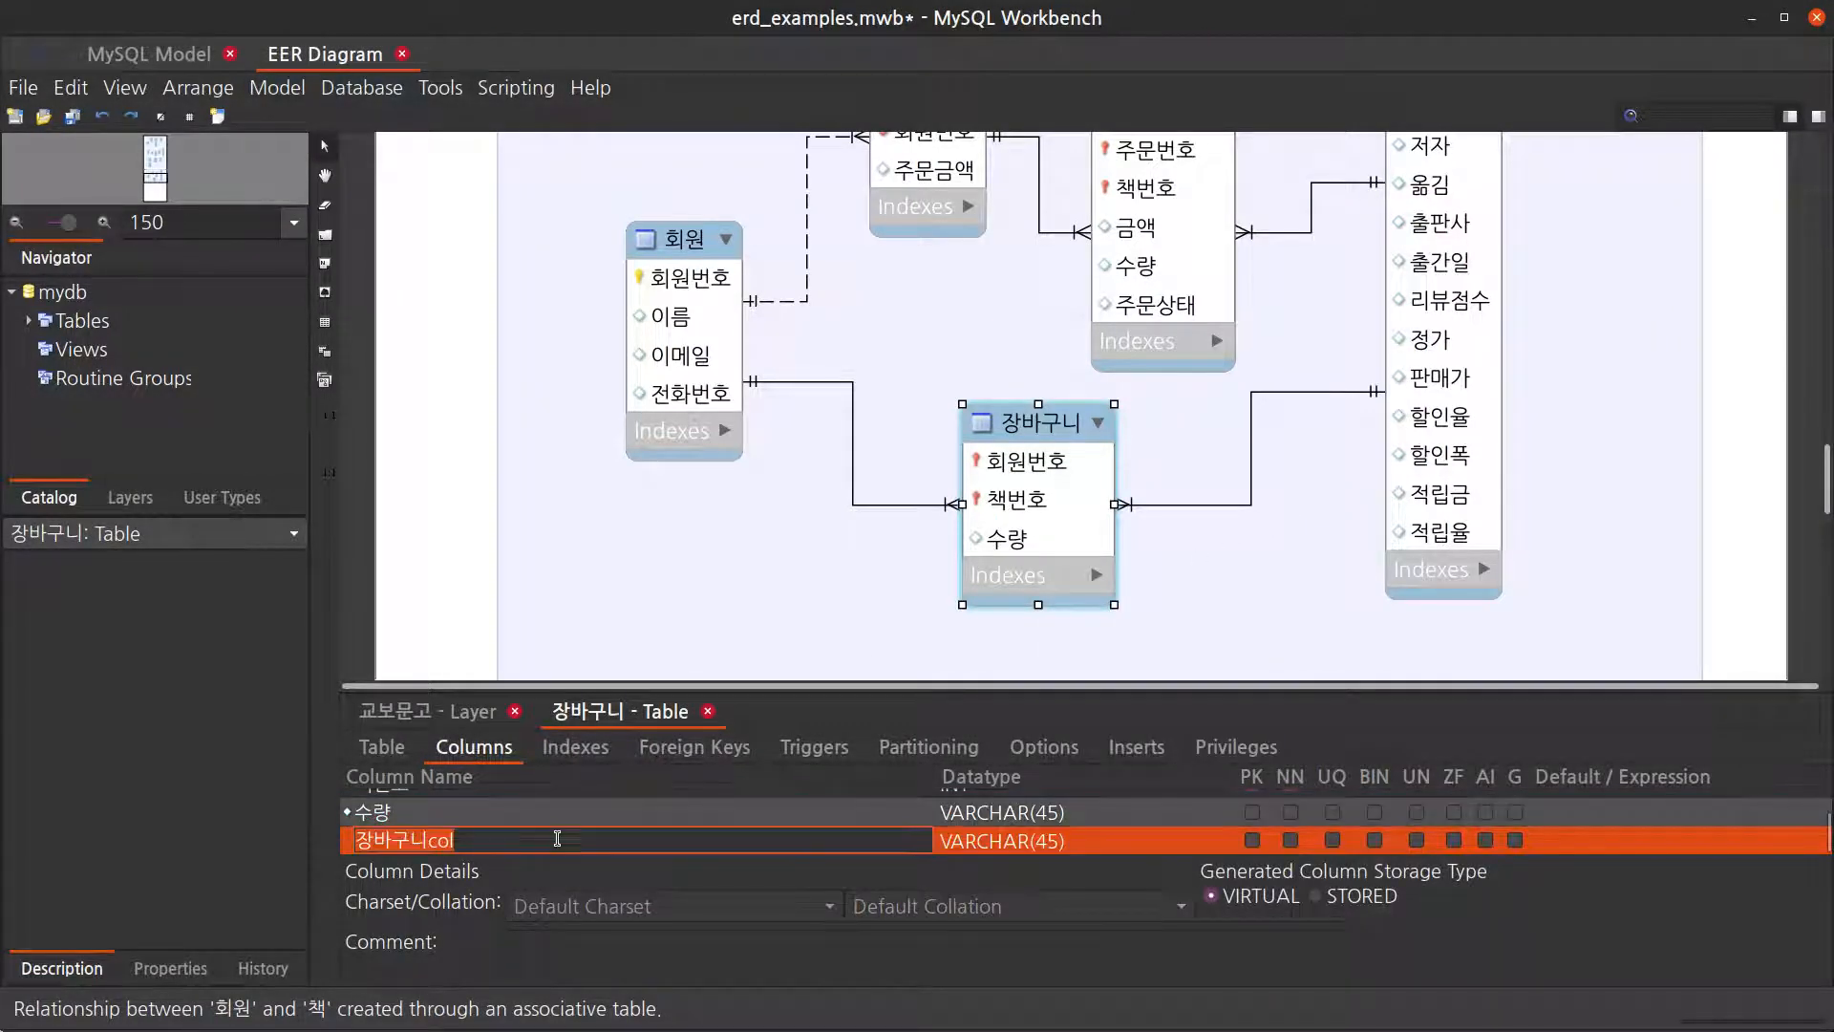
text(합ㄱ)
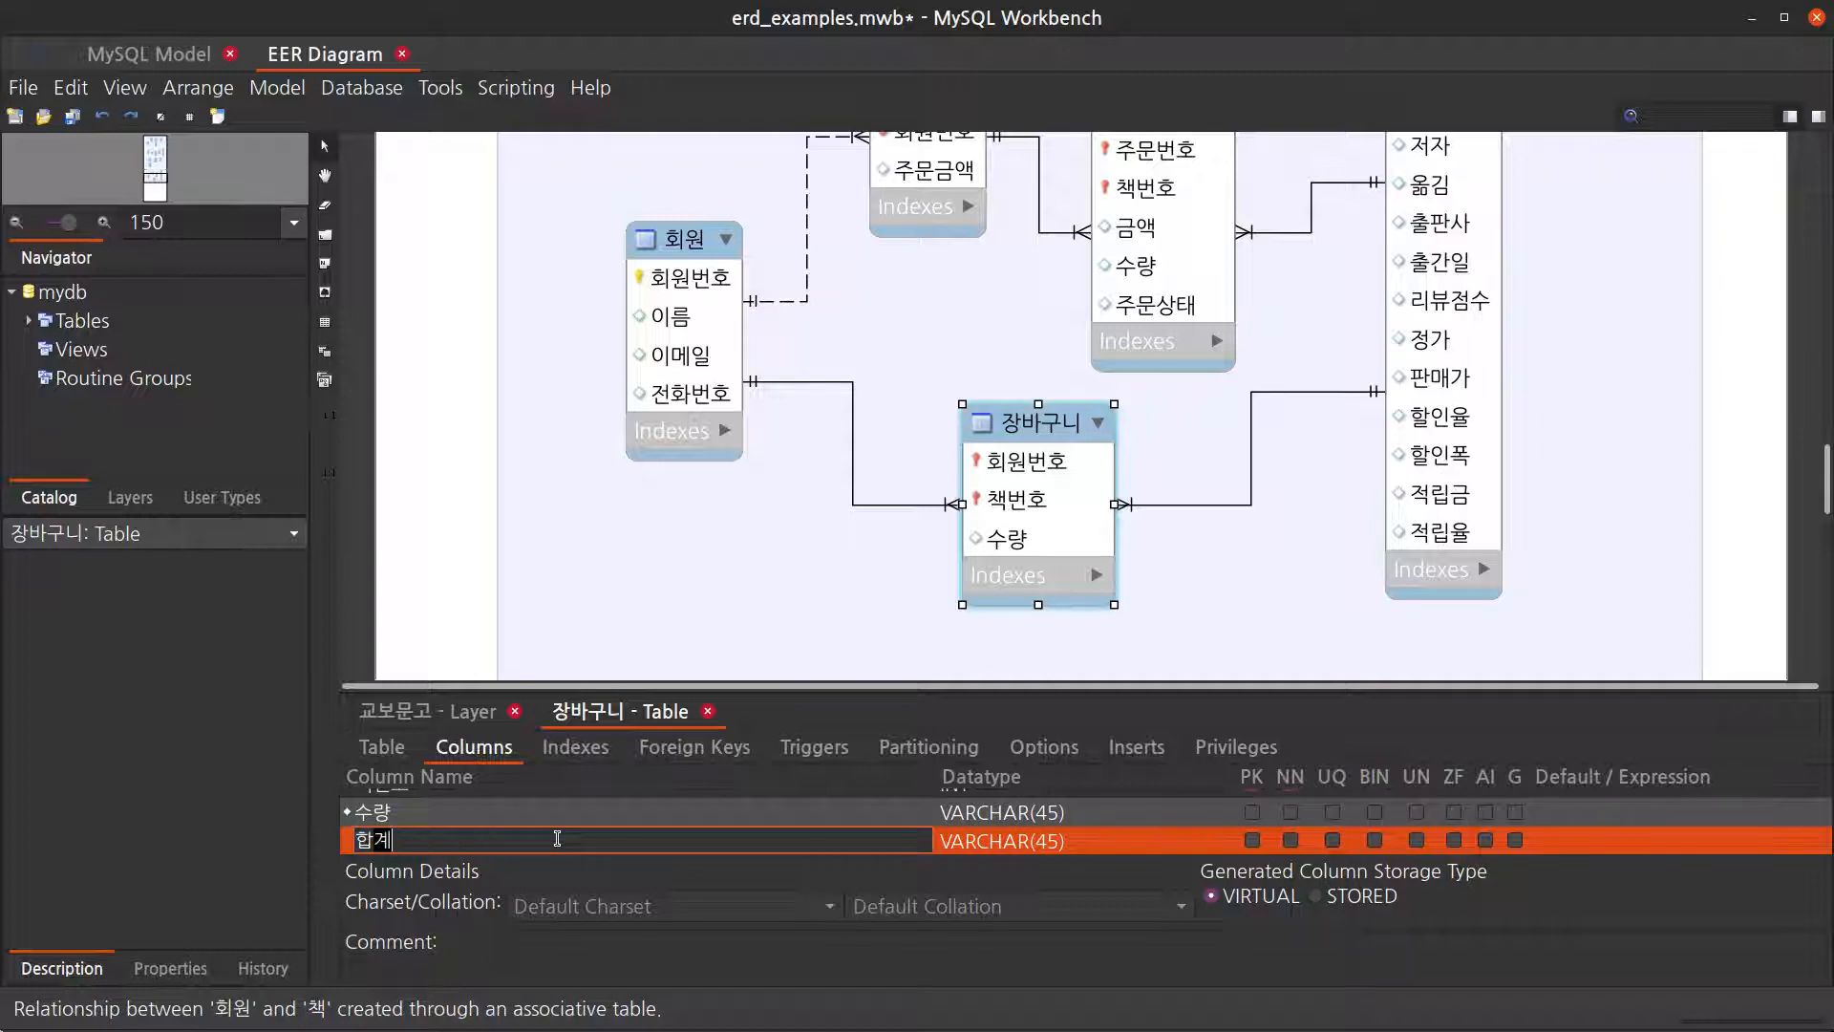
key(Return)
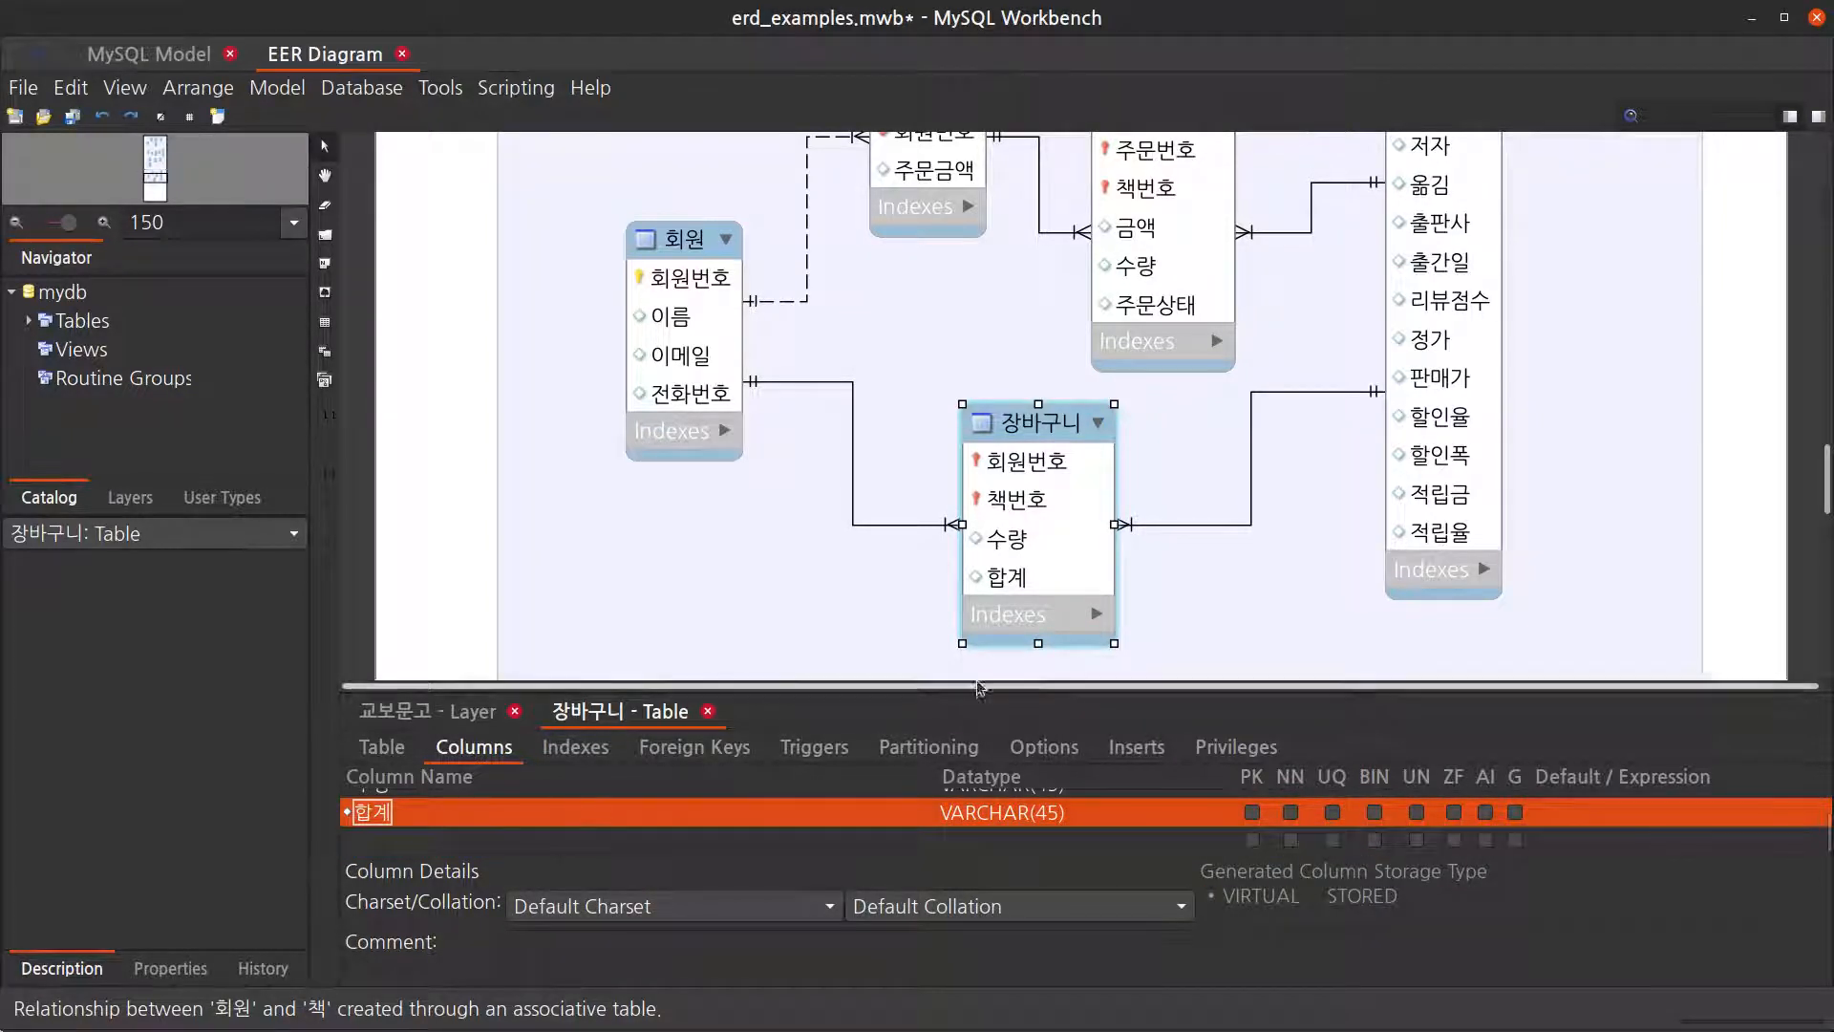
Step: Move the 주문_책 table up level with 주문, and move 장바구니 slightly higher beneath it
click(881, 397)
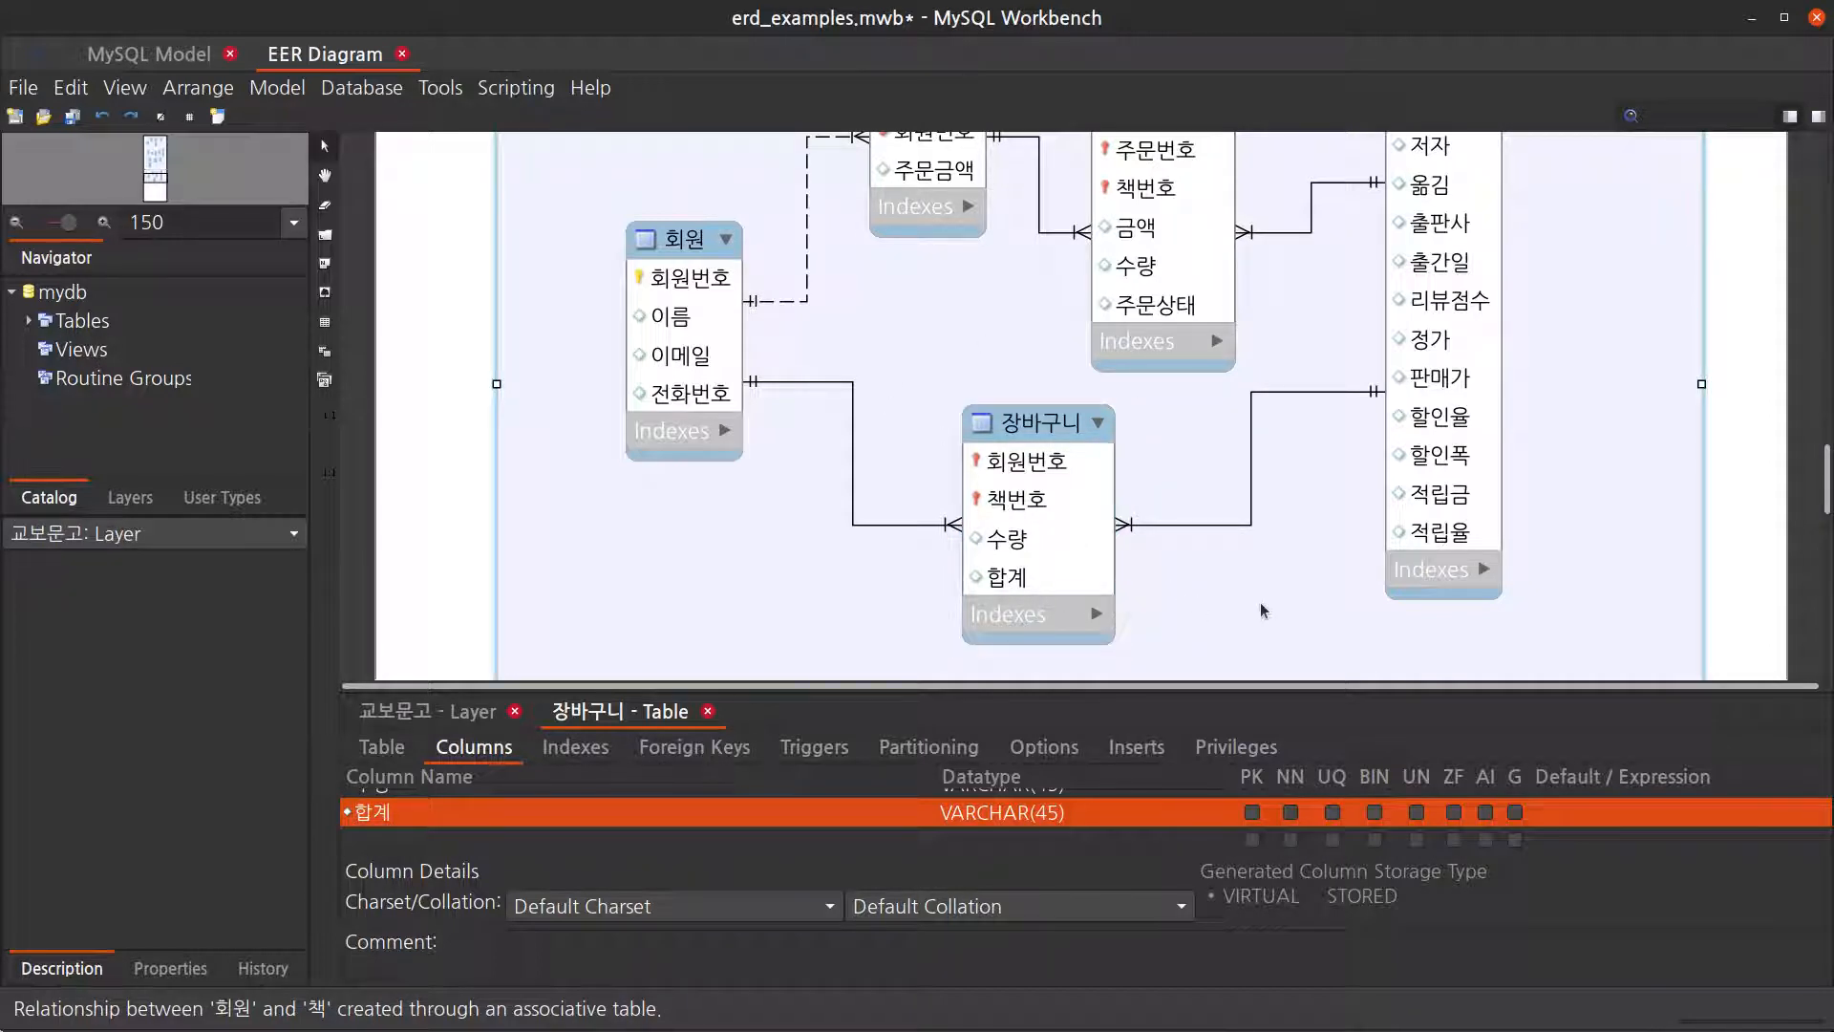
scroll(1260, 602, up, 5)
scroll(1271, 573, down, 3)
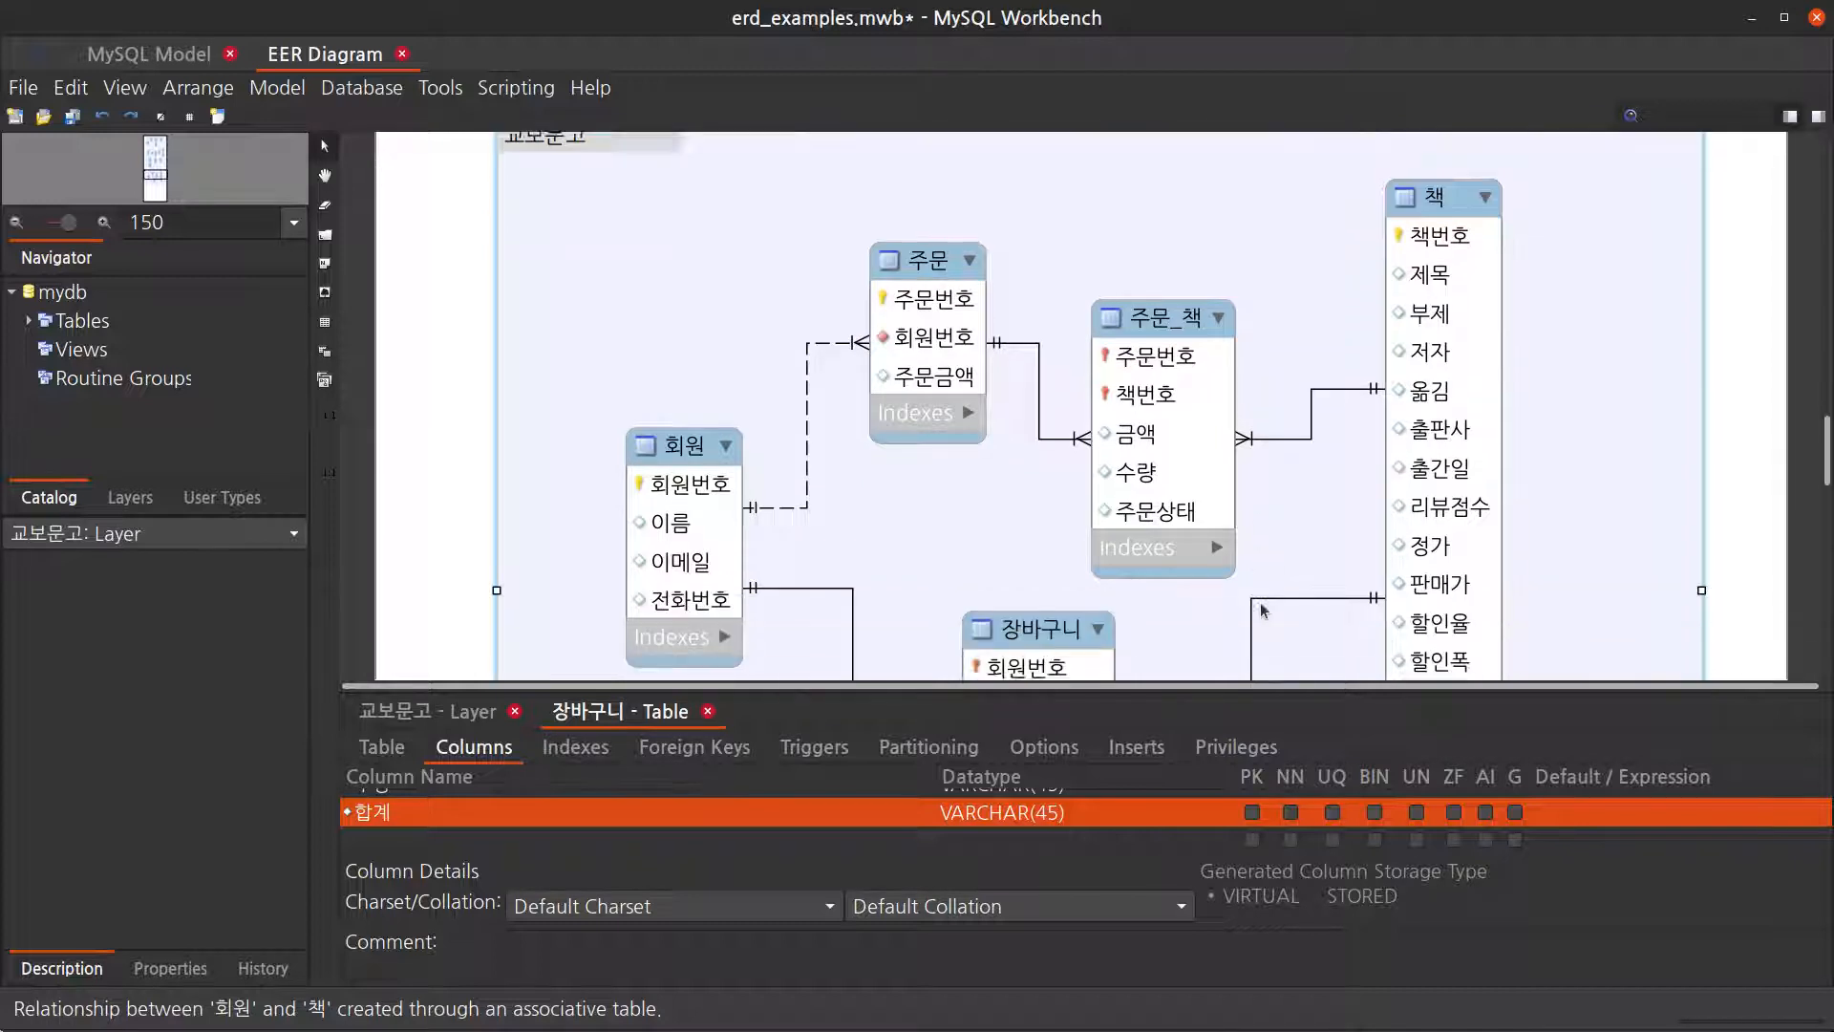
scroll(1276, 537, up, 1)
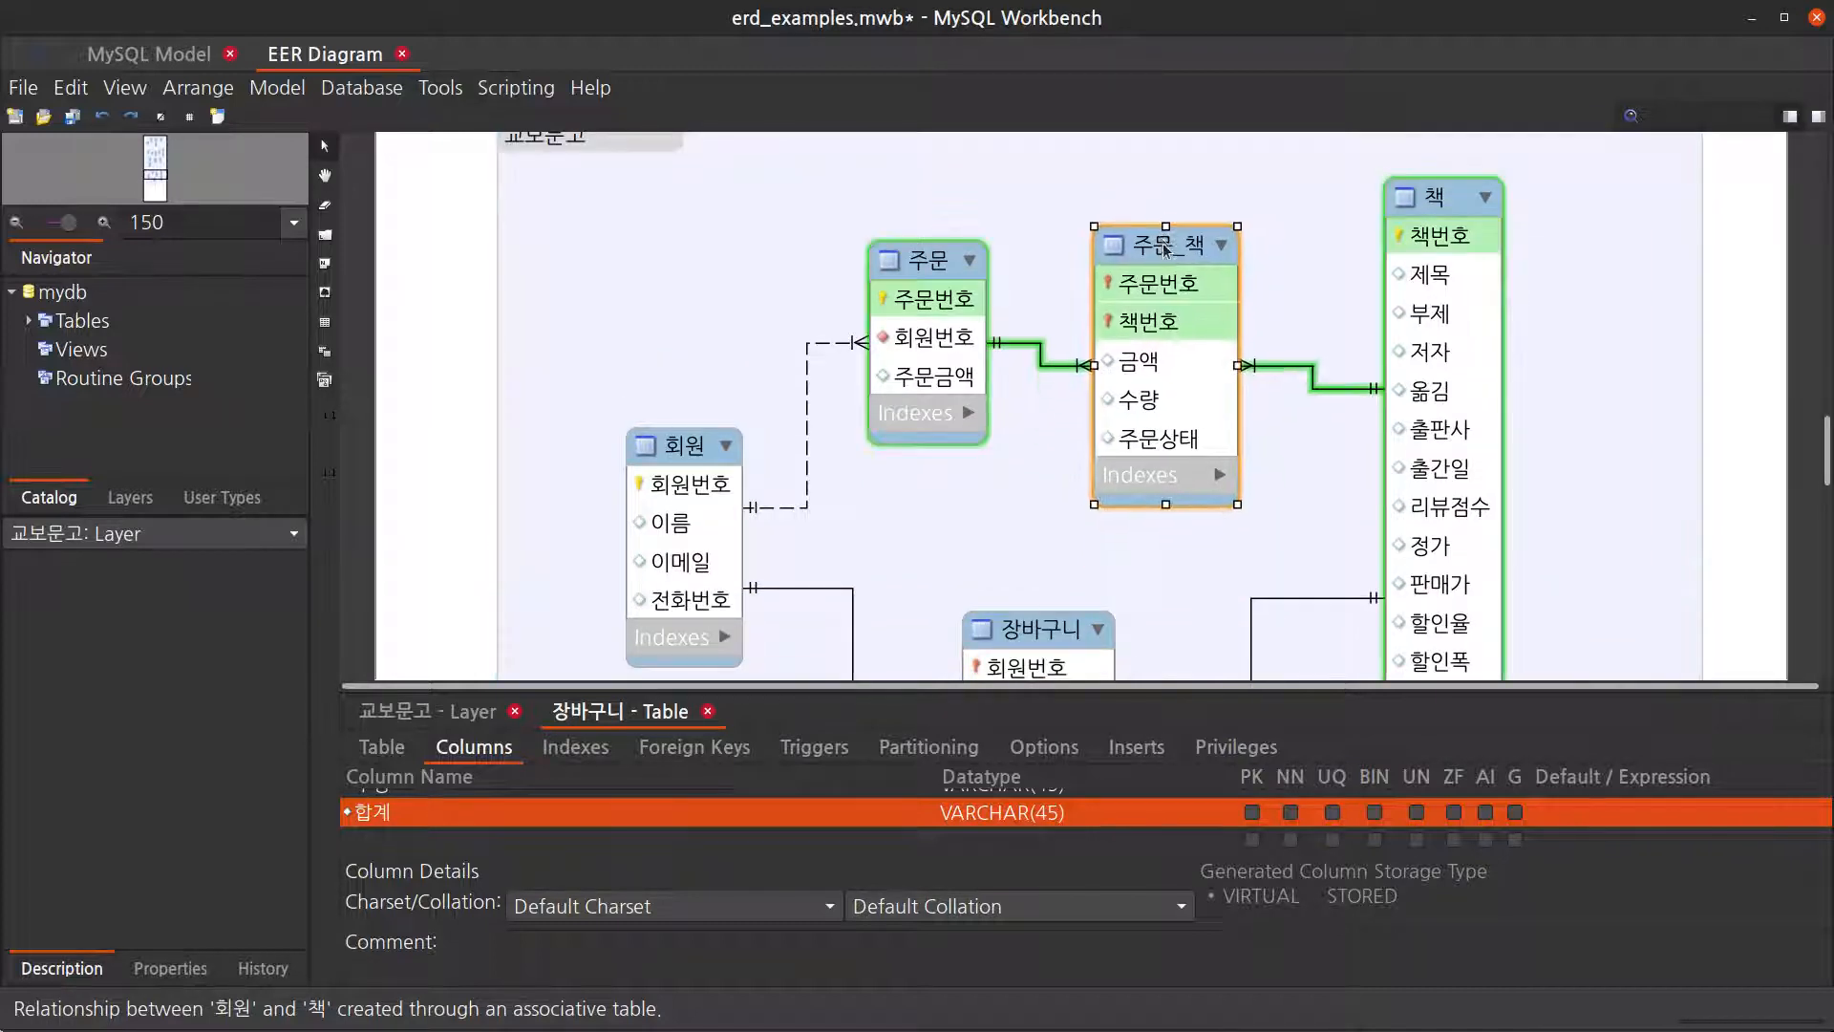
click(1165, 229)
scroll(1223, 594, down, 3)
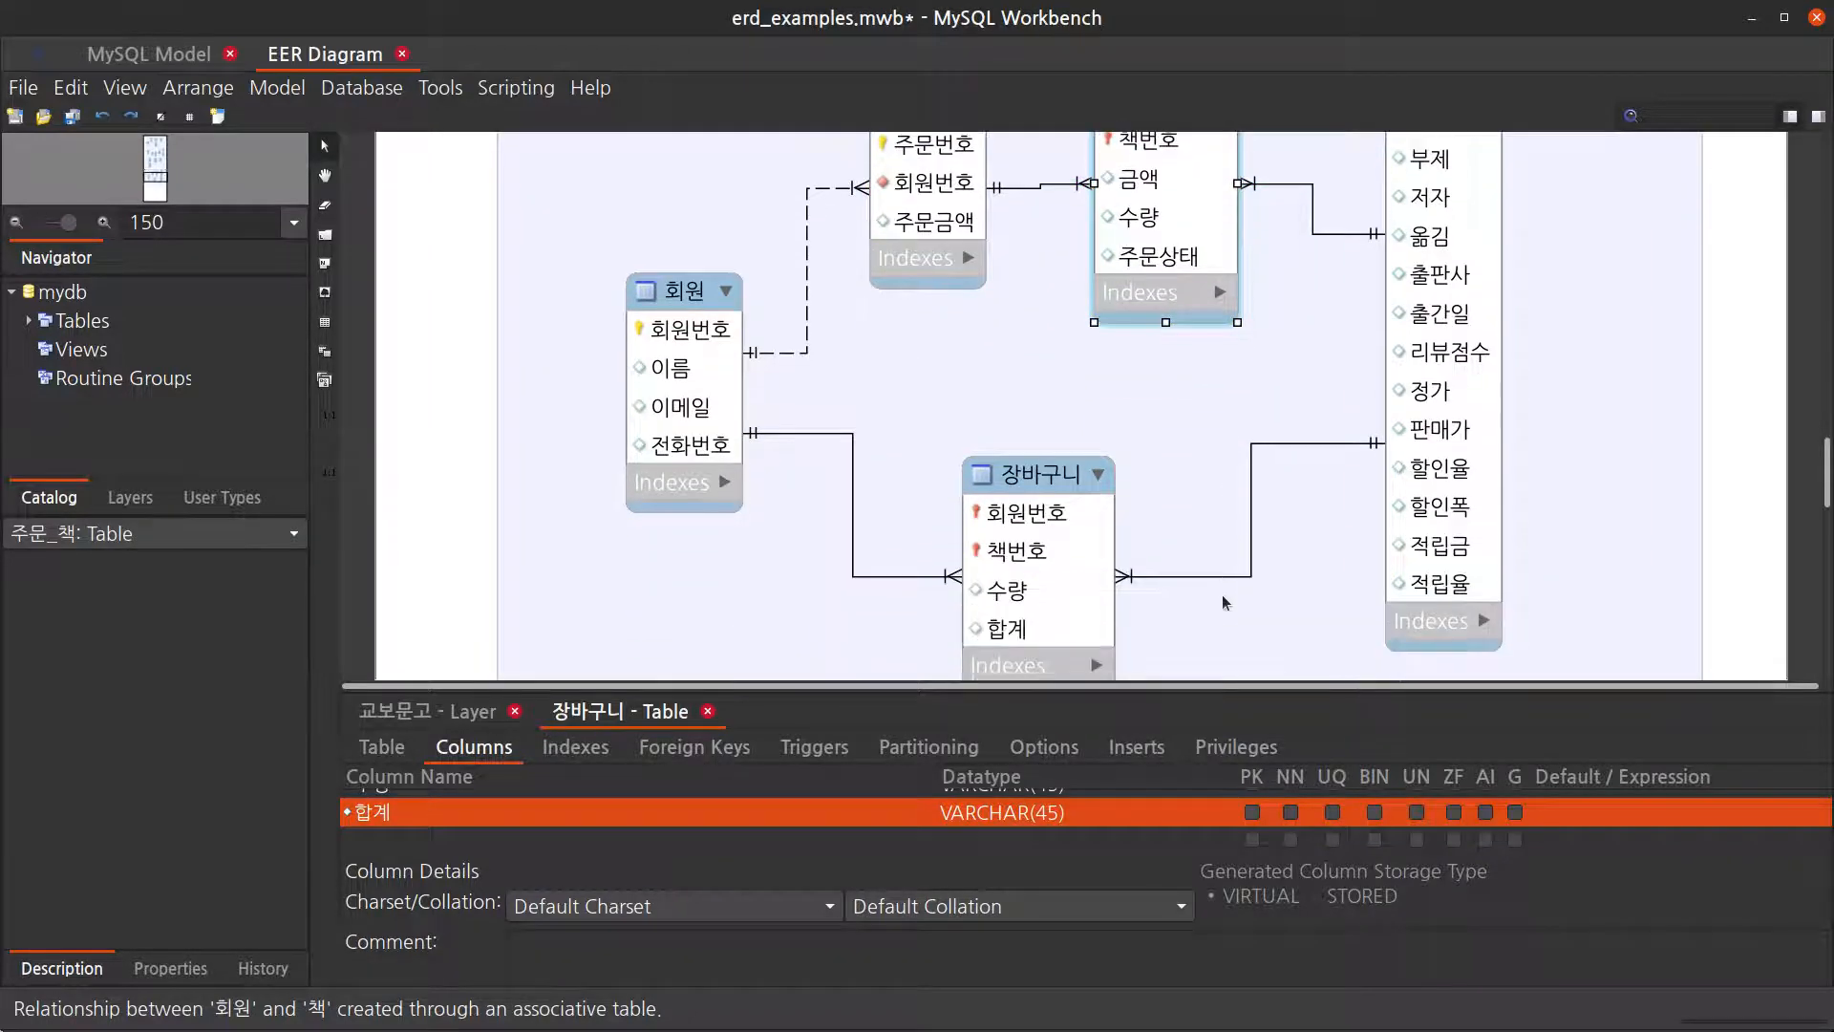
drag(1042, 475, 1041, 427)
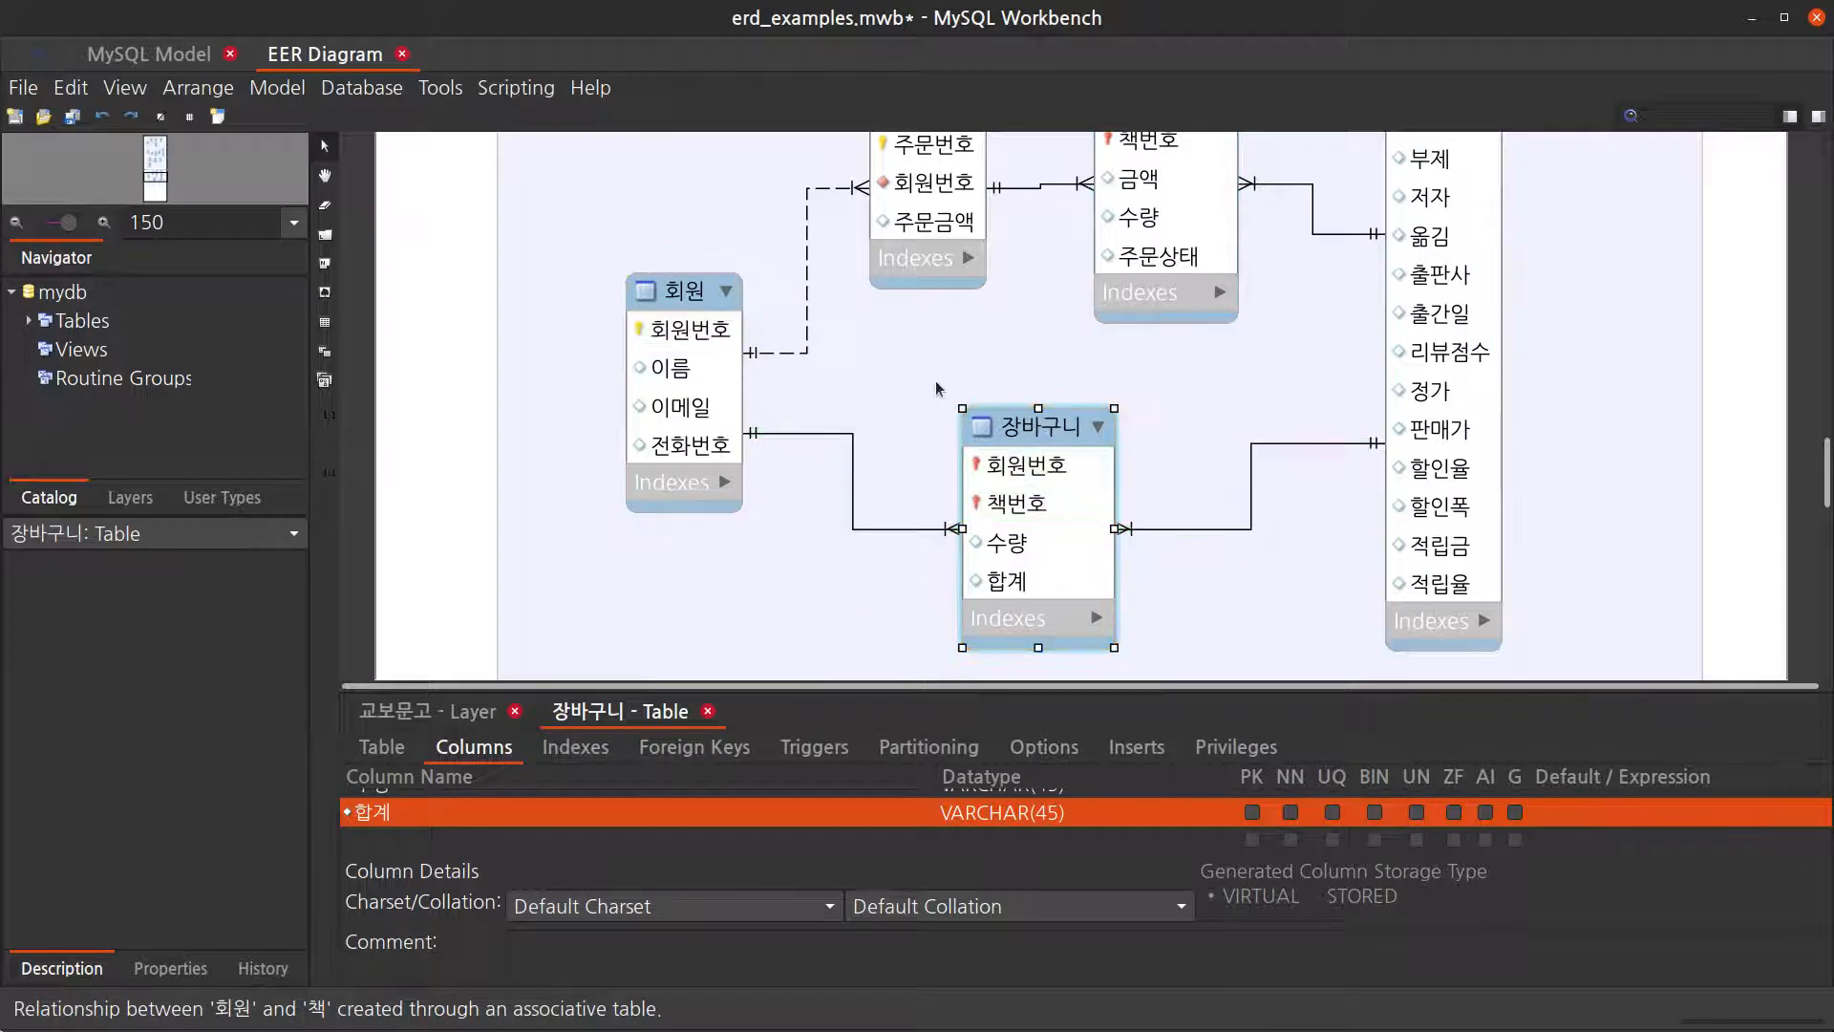
scroll(1273, 512, up, 1)
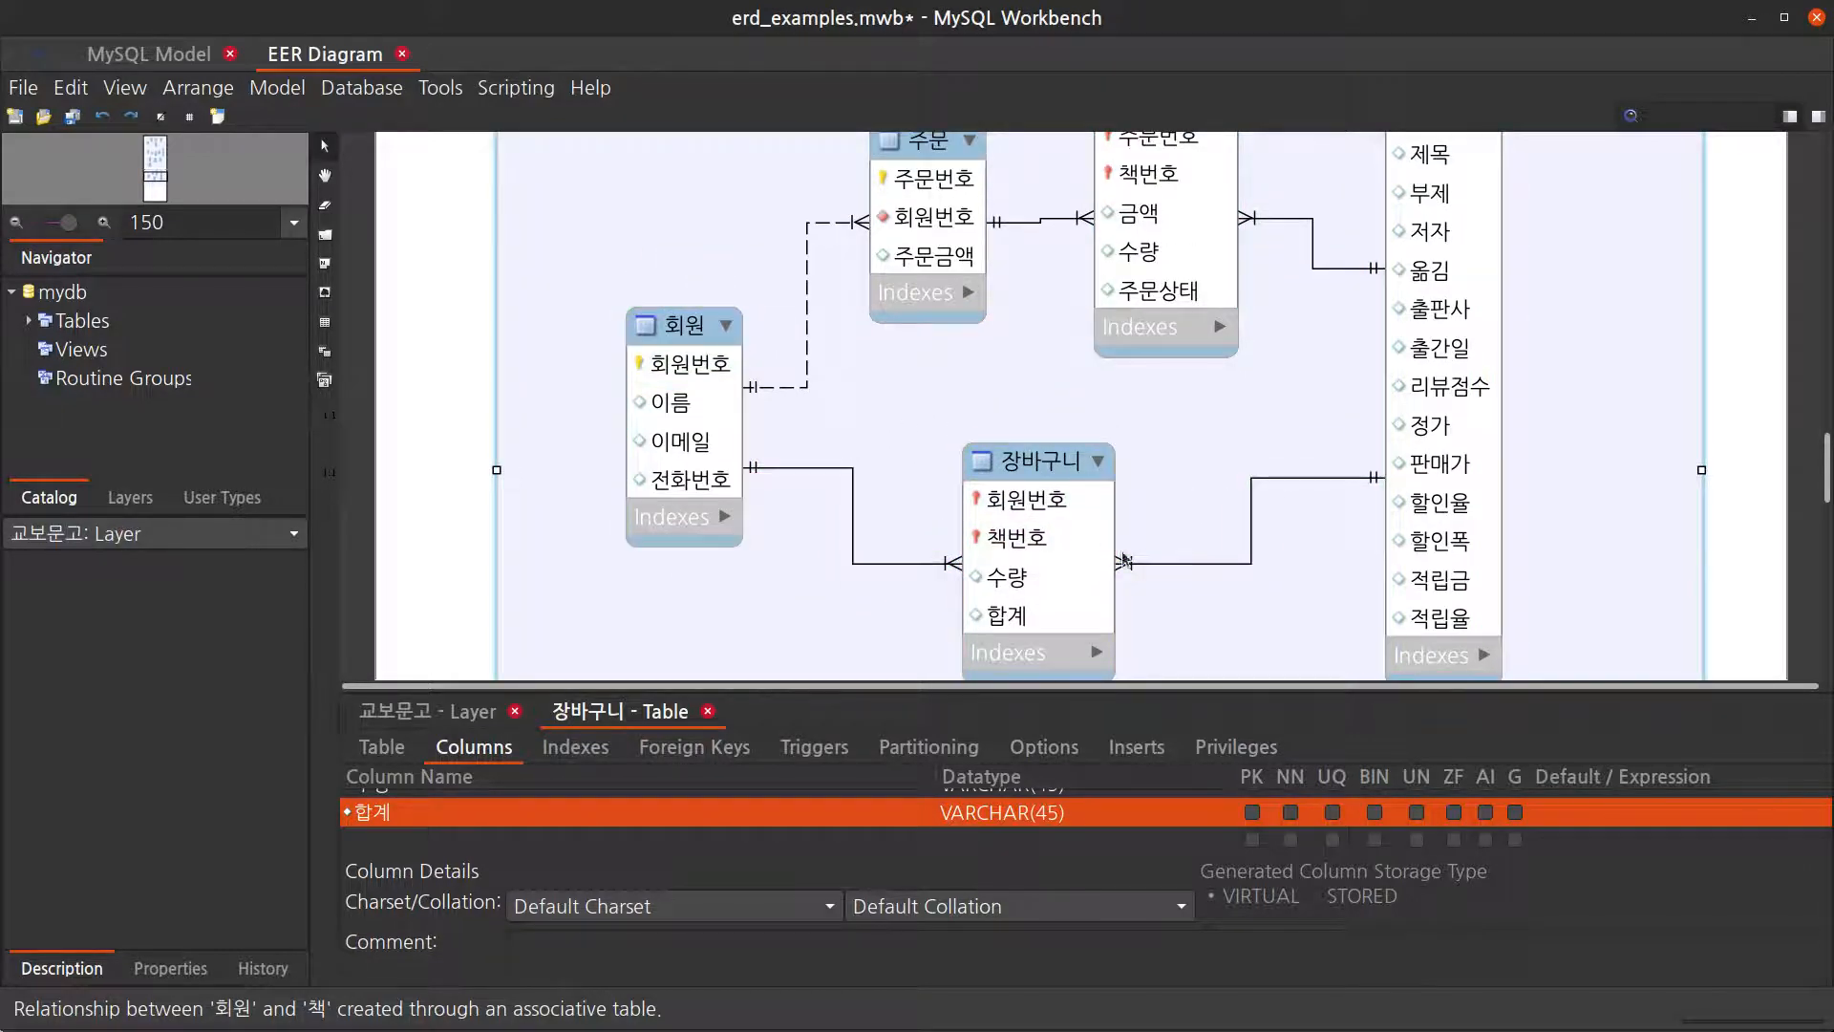
Step: Compare the Chrome cart with the 장바구니 table, and open the member grade and member information pages on the 교보문고 site
key(alt+Tab)
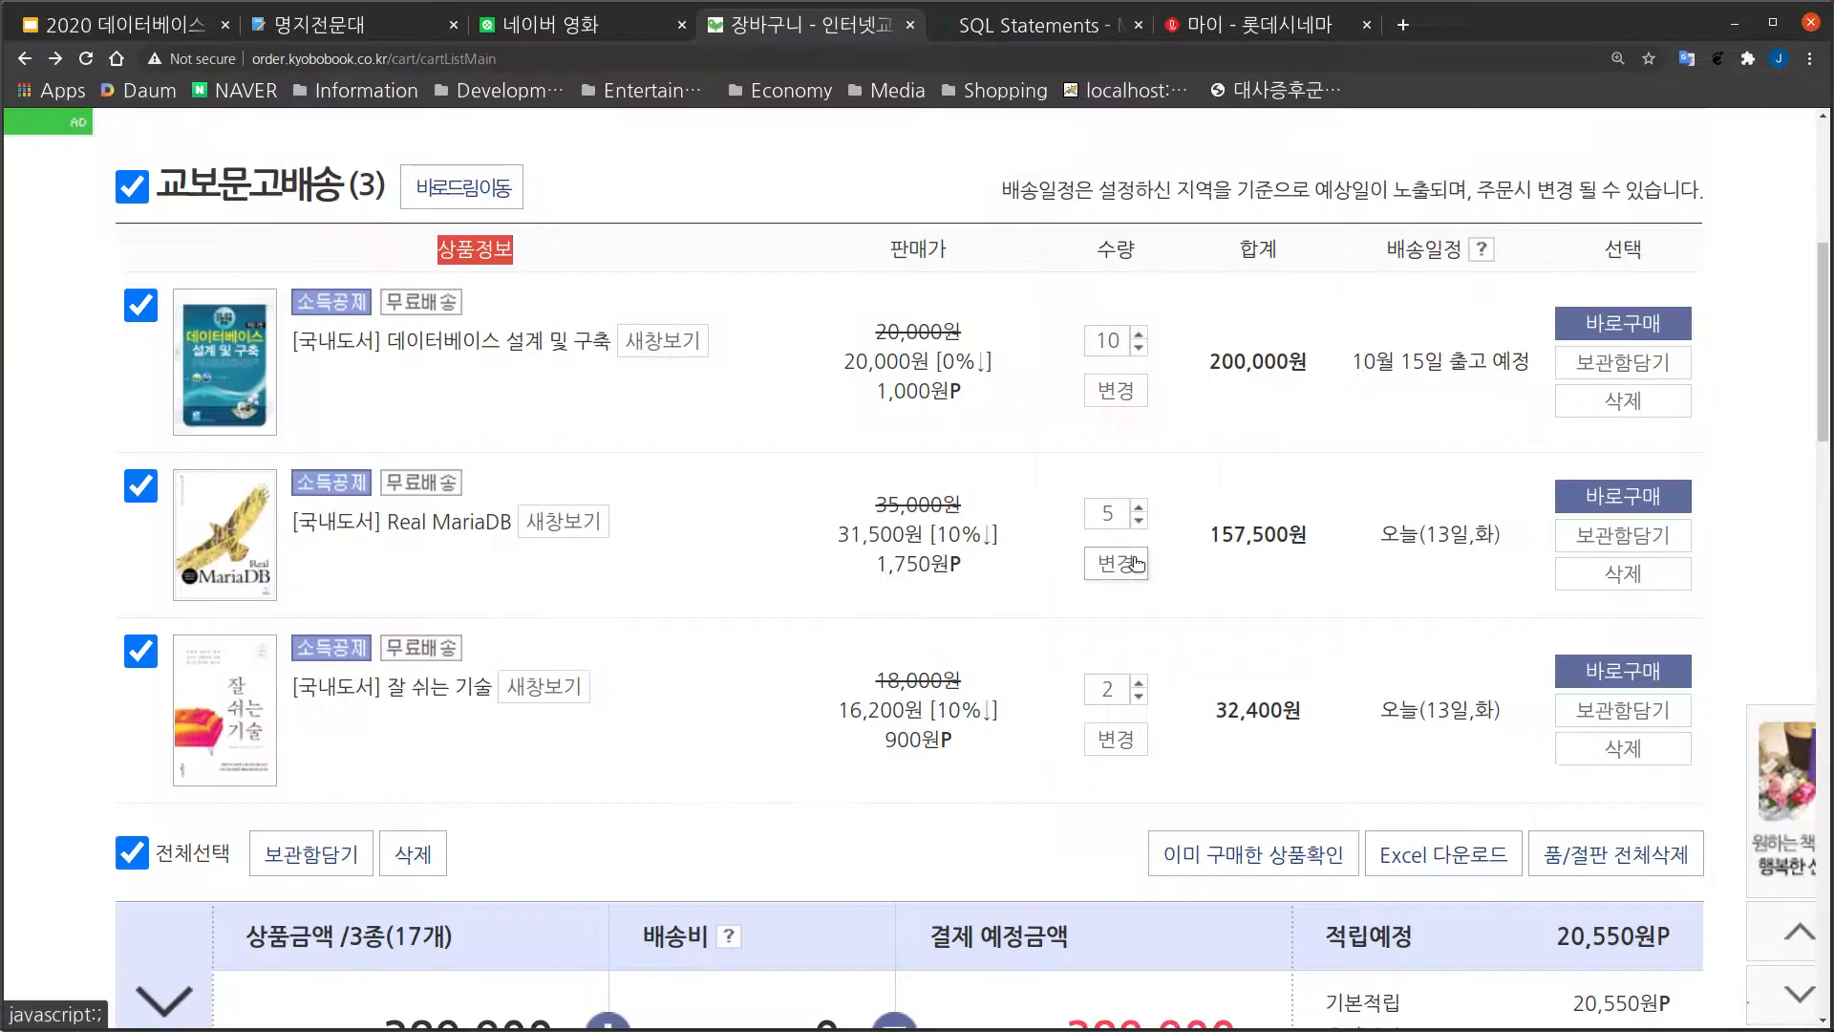
key(alt+Tab)
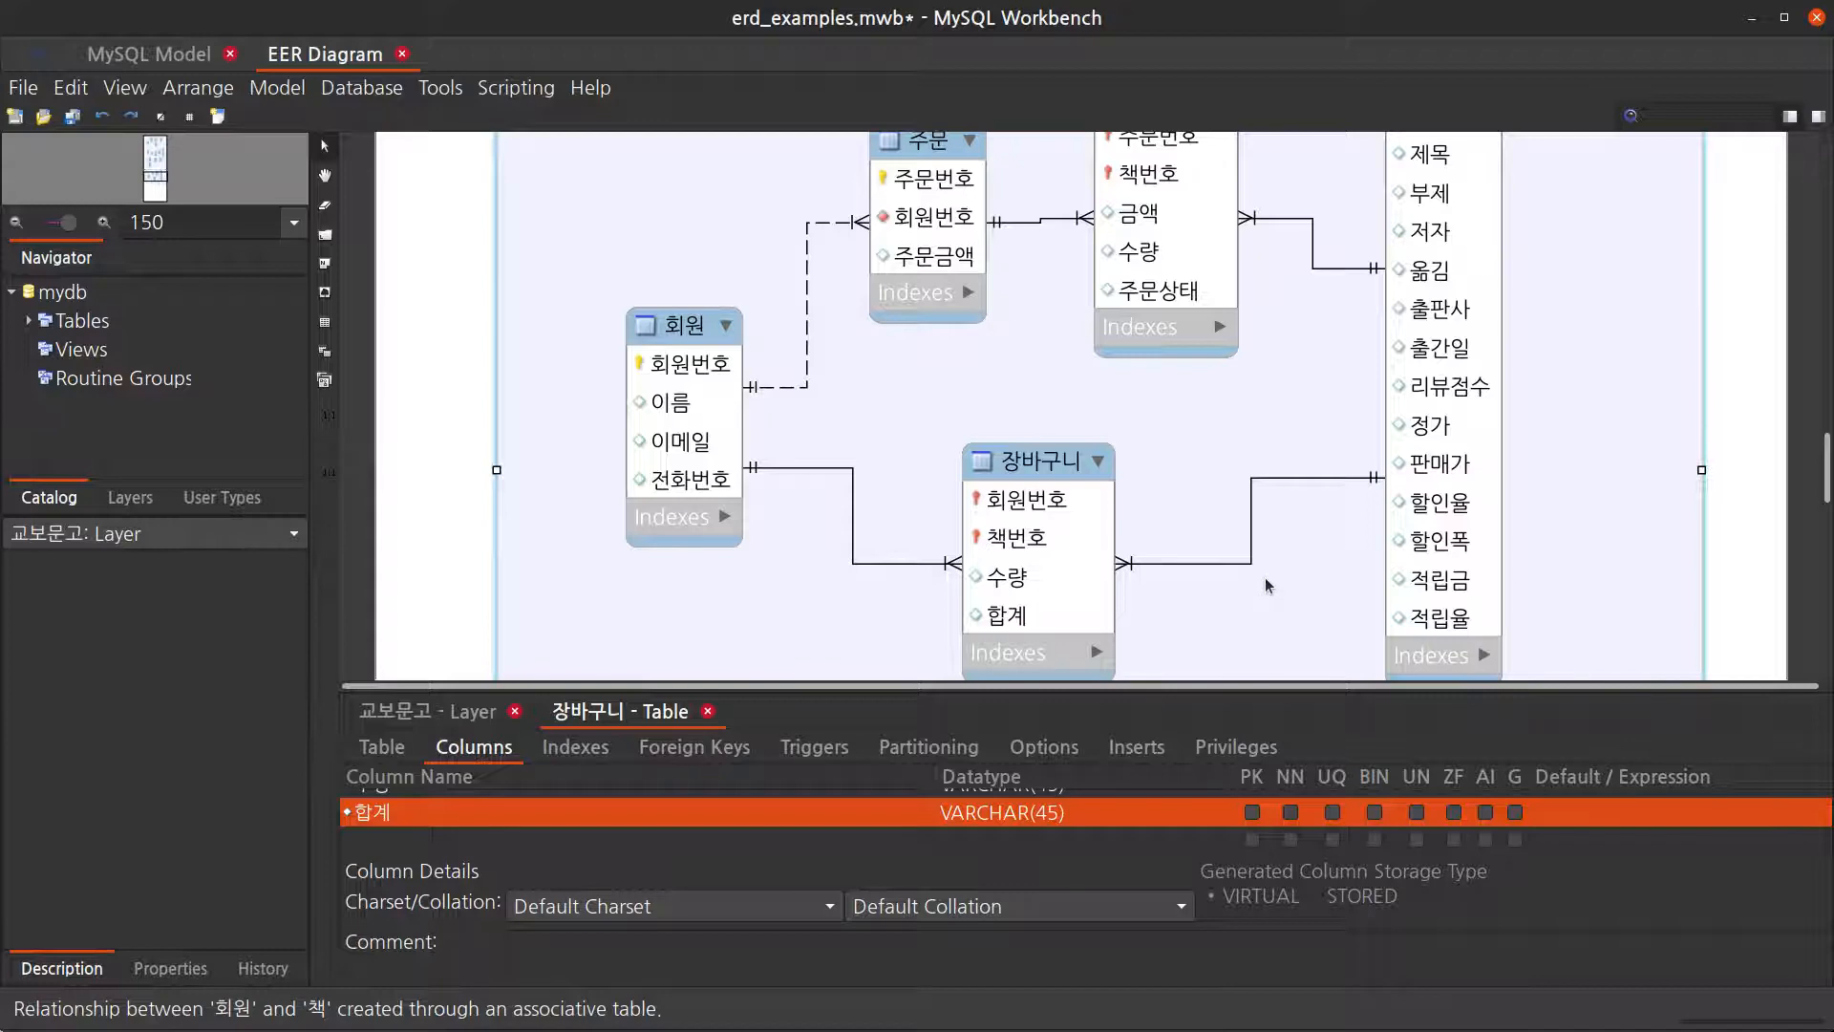
key(alt+Tab)
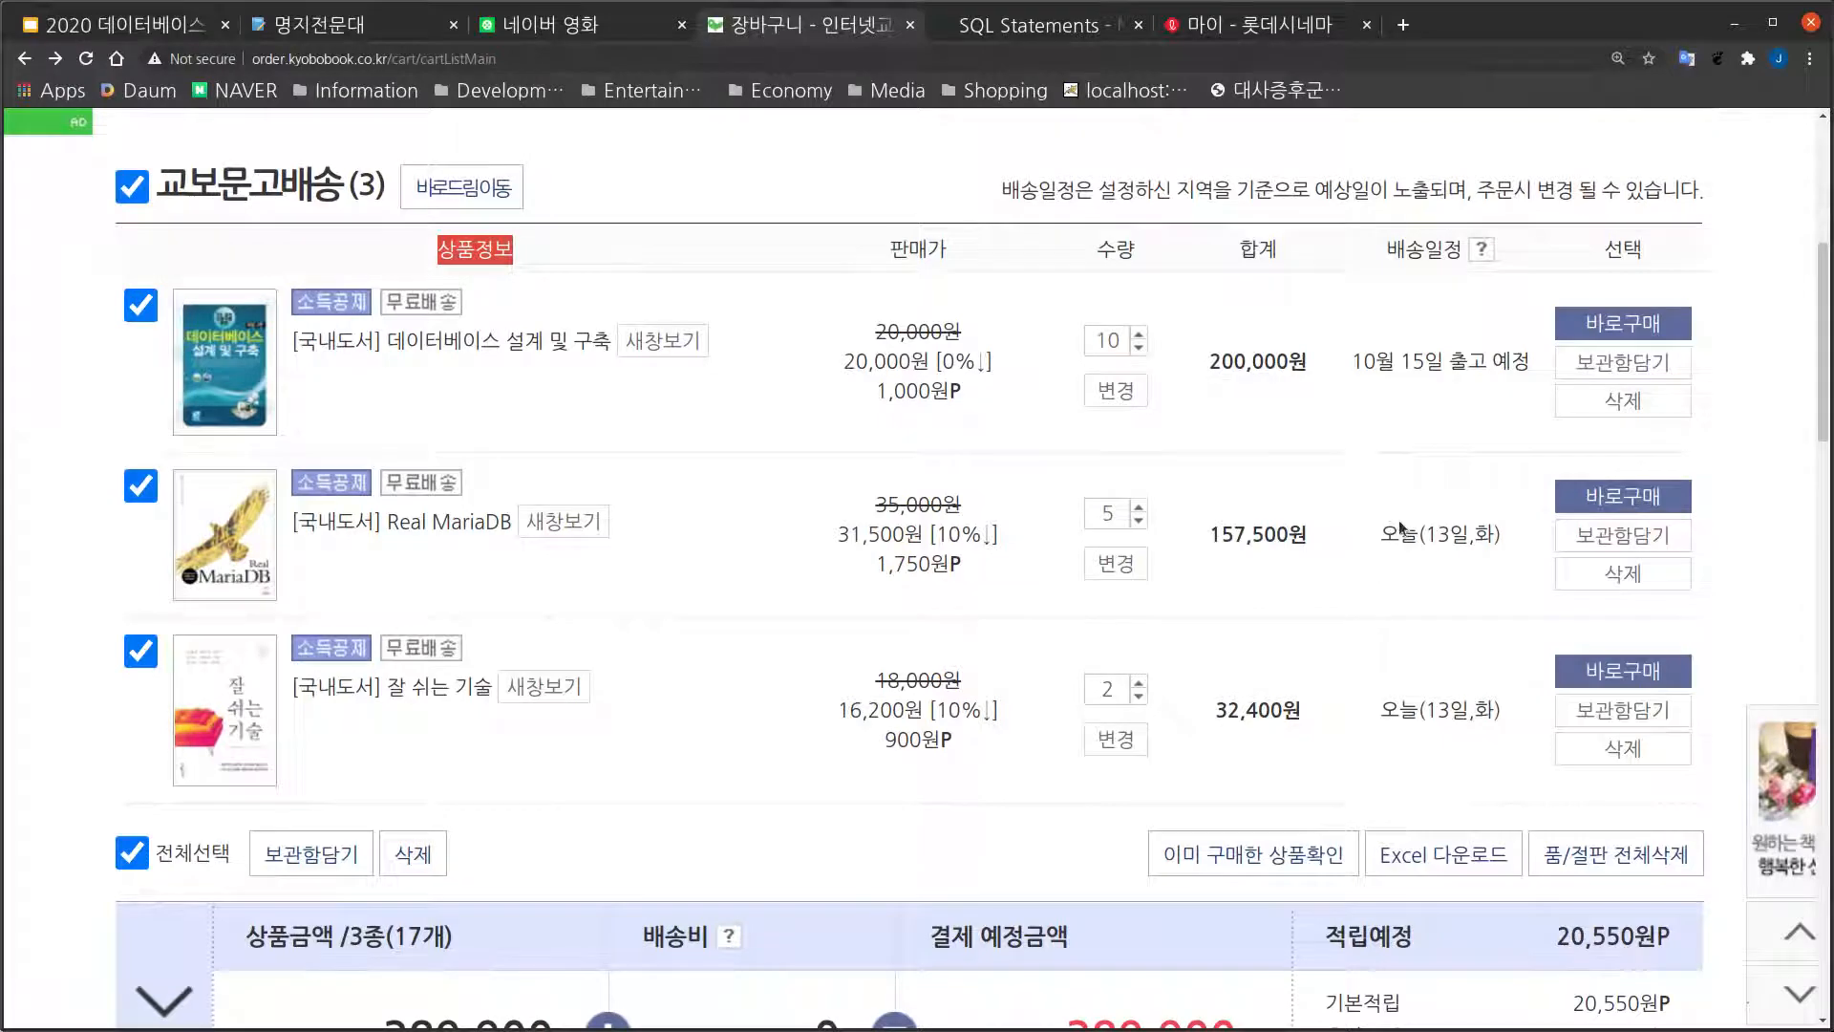
scroll(1401, 527, up, 6)
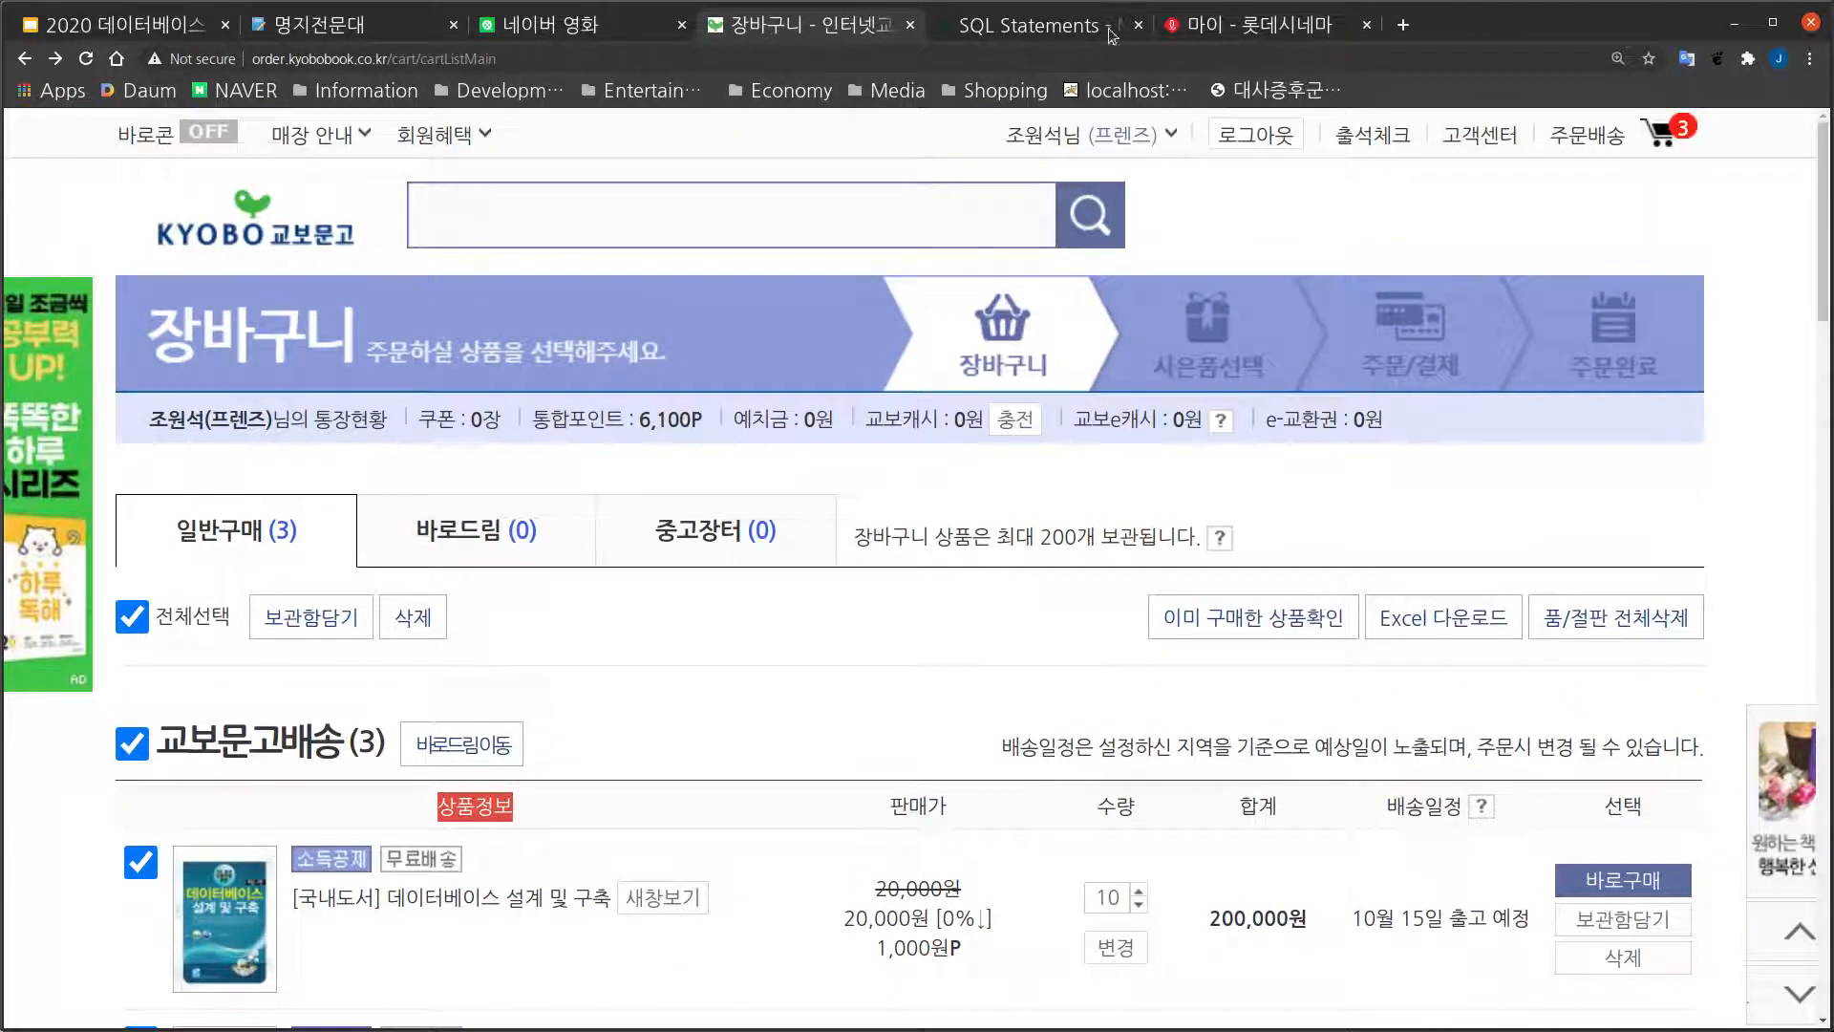
click(1092, 137)
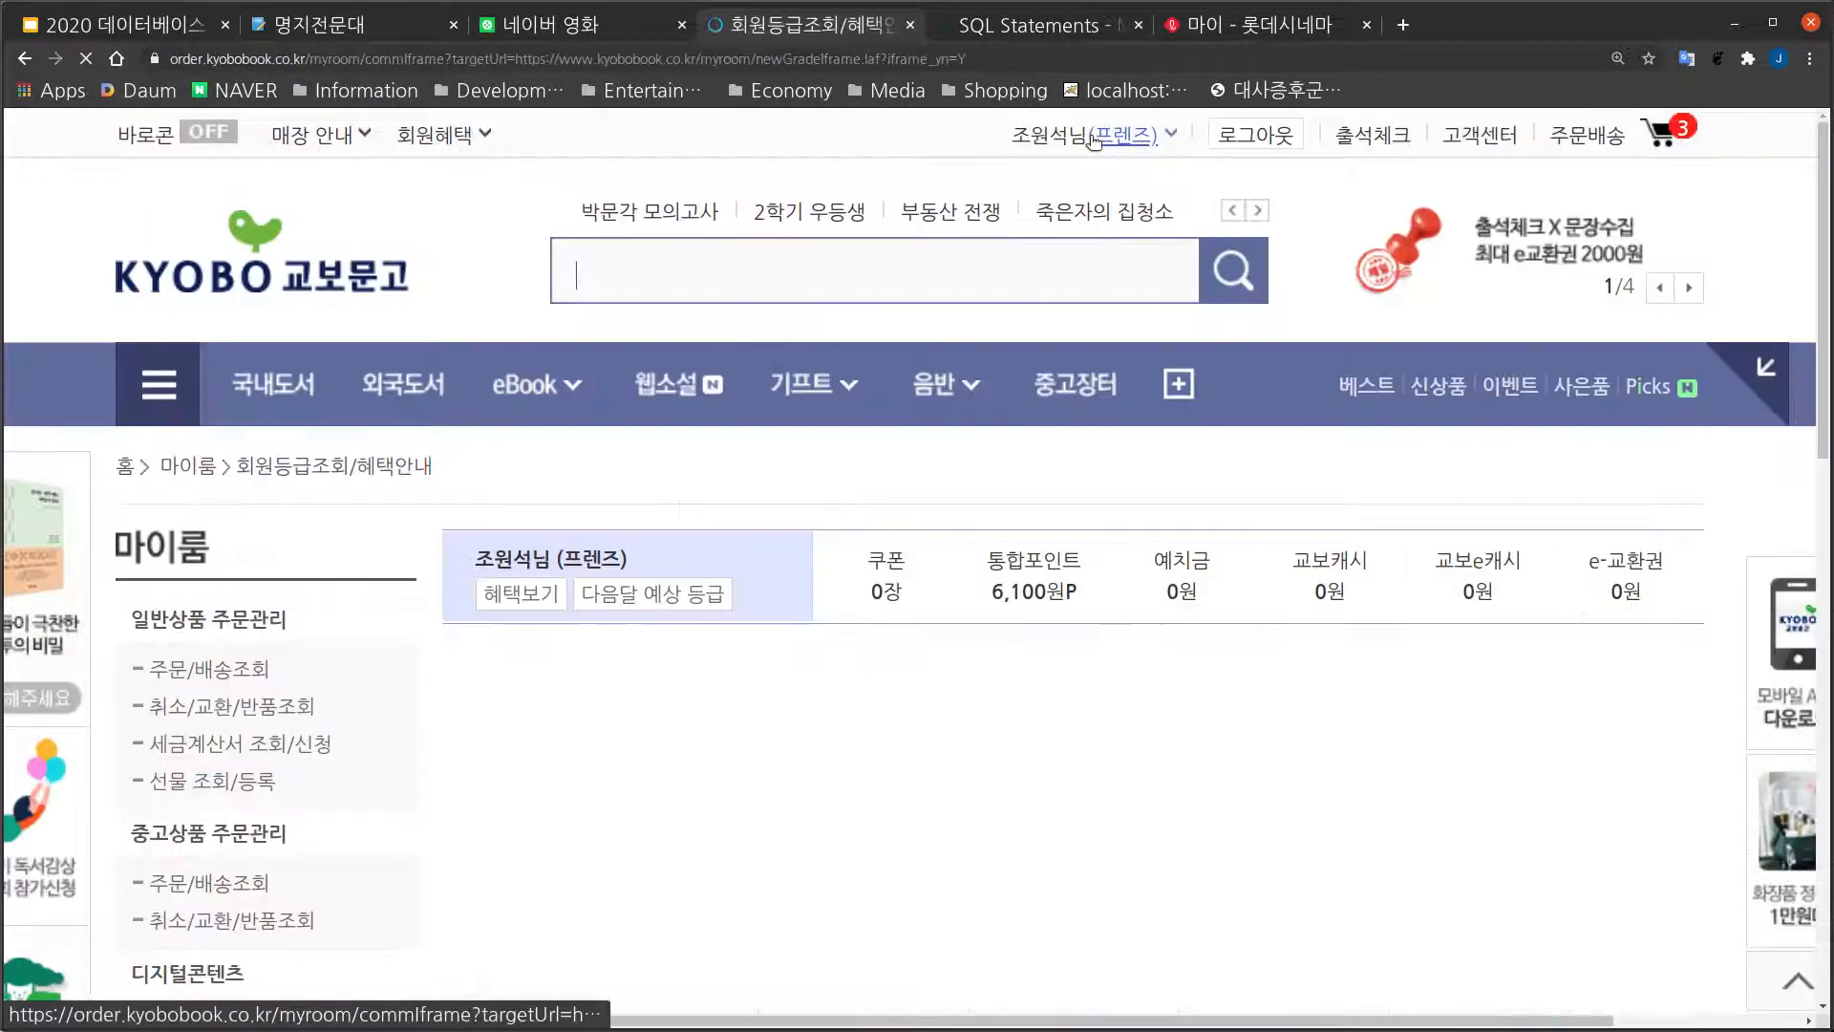
click(1068, 137)
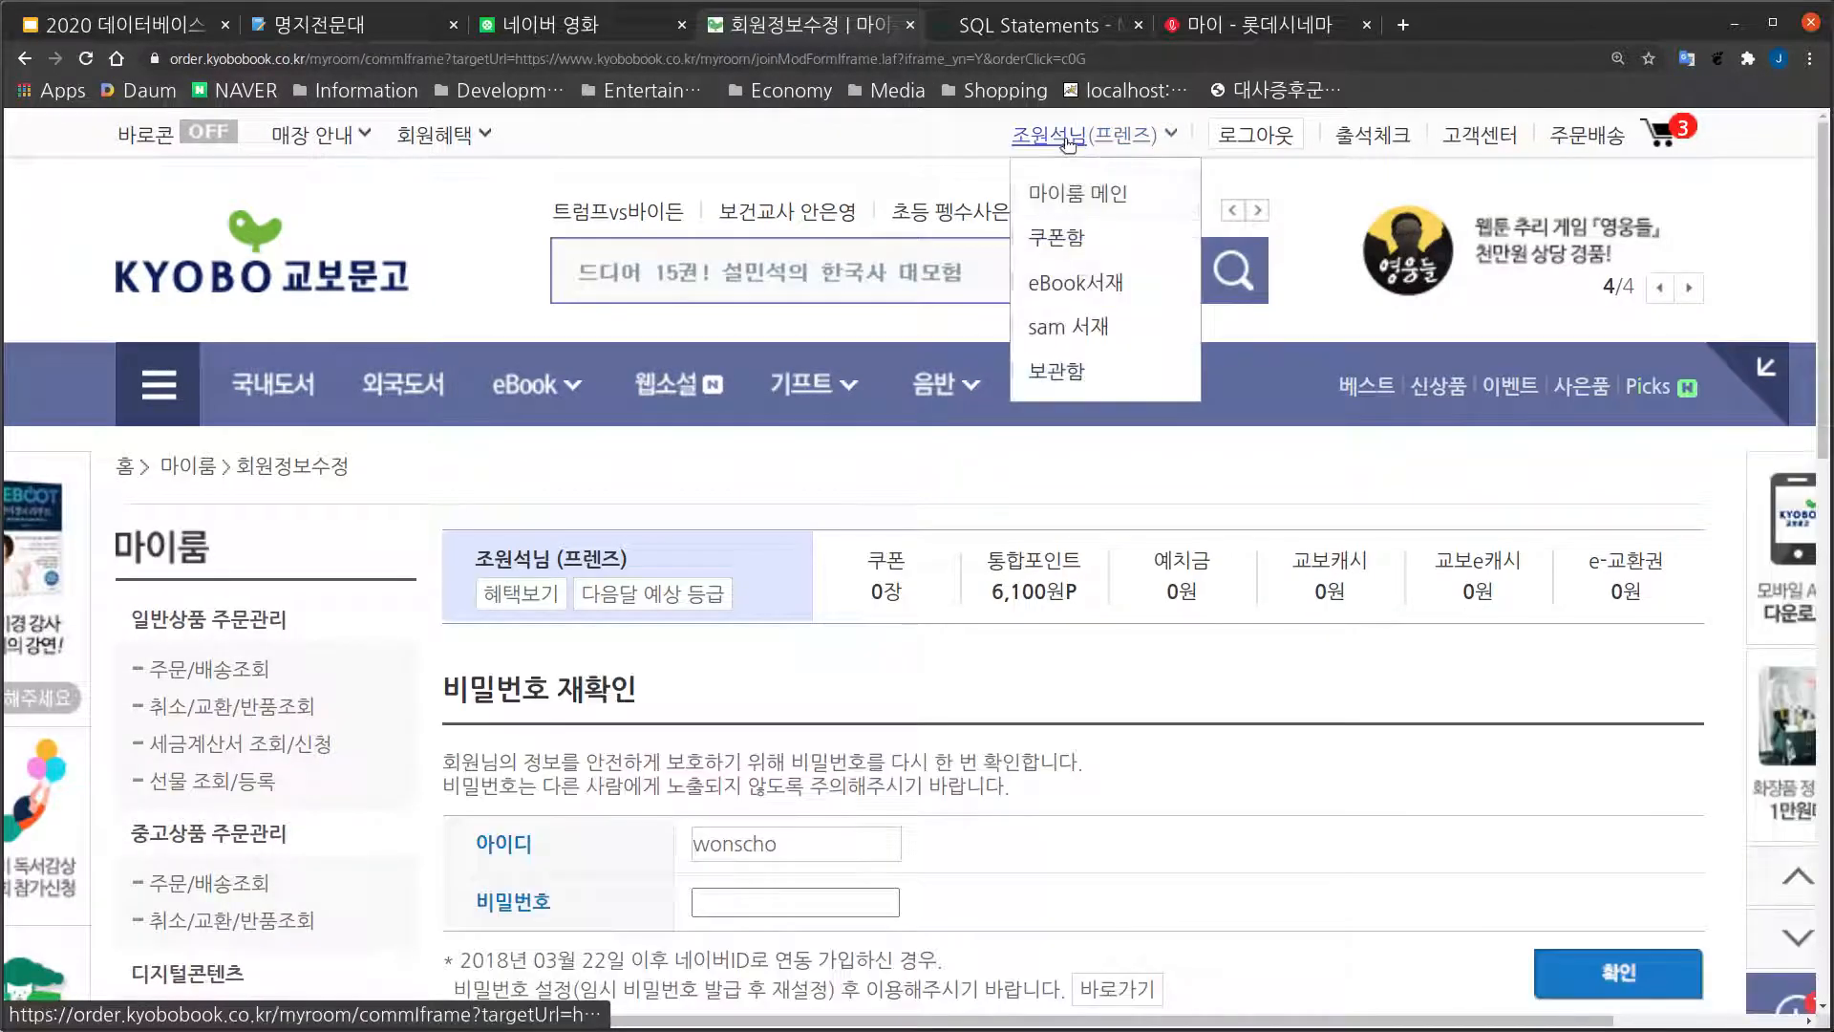
Step: Open the 보관함 page on the 교보문고 site and review the saved books and their fields
click(1081, 381)
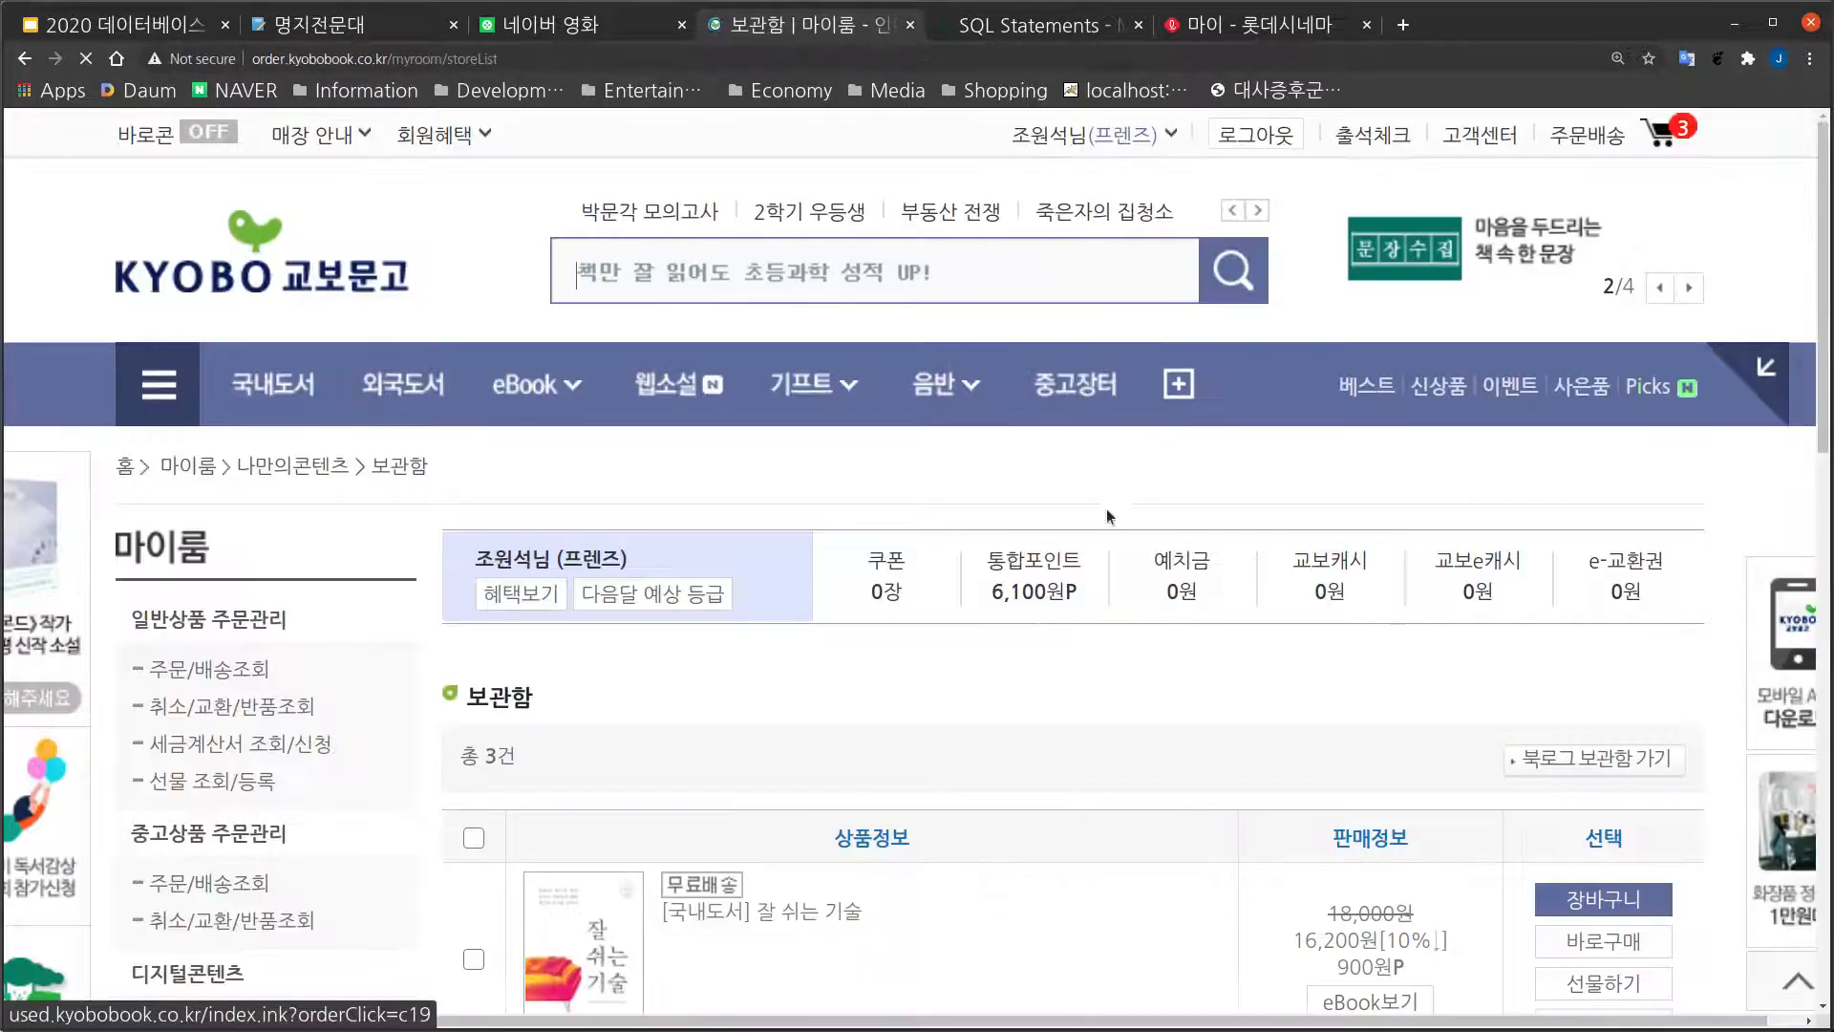
scroll(1107, 516, down, 5)
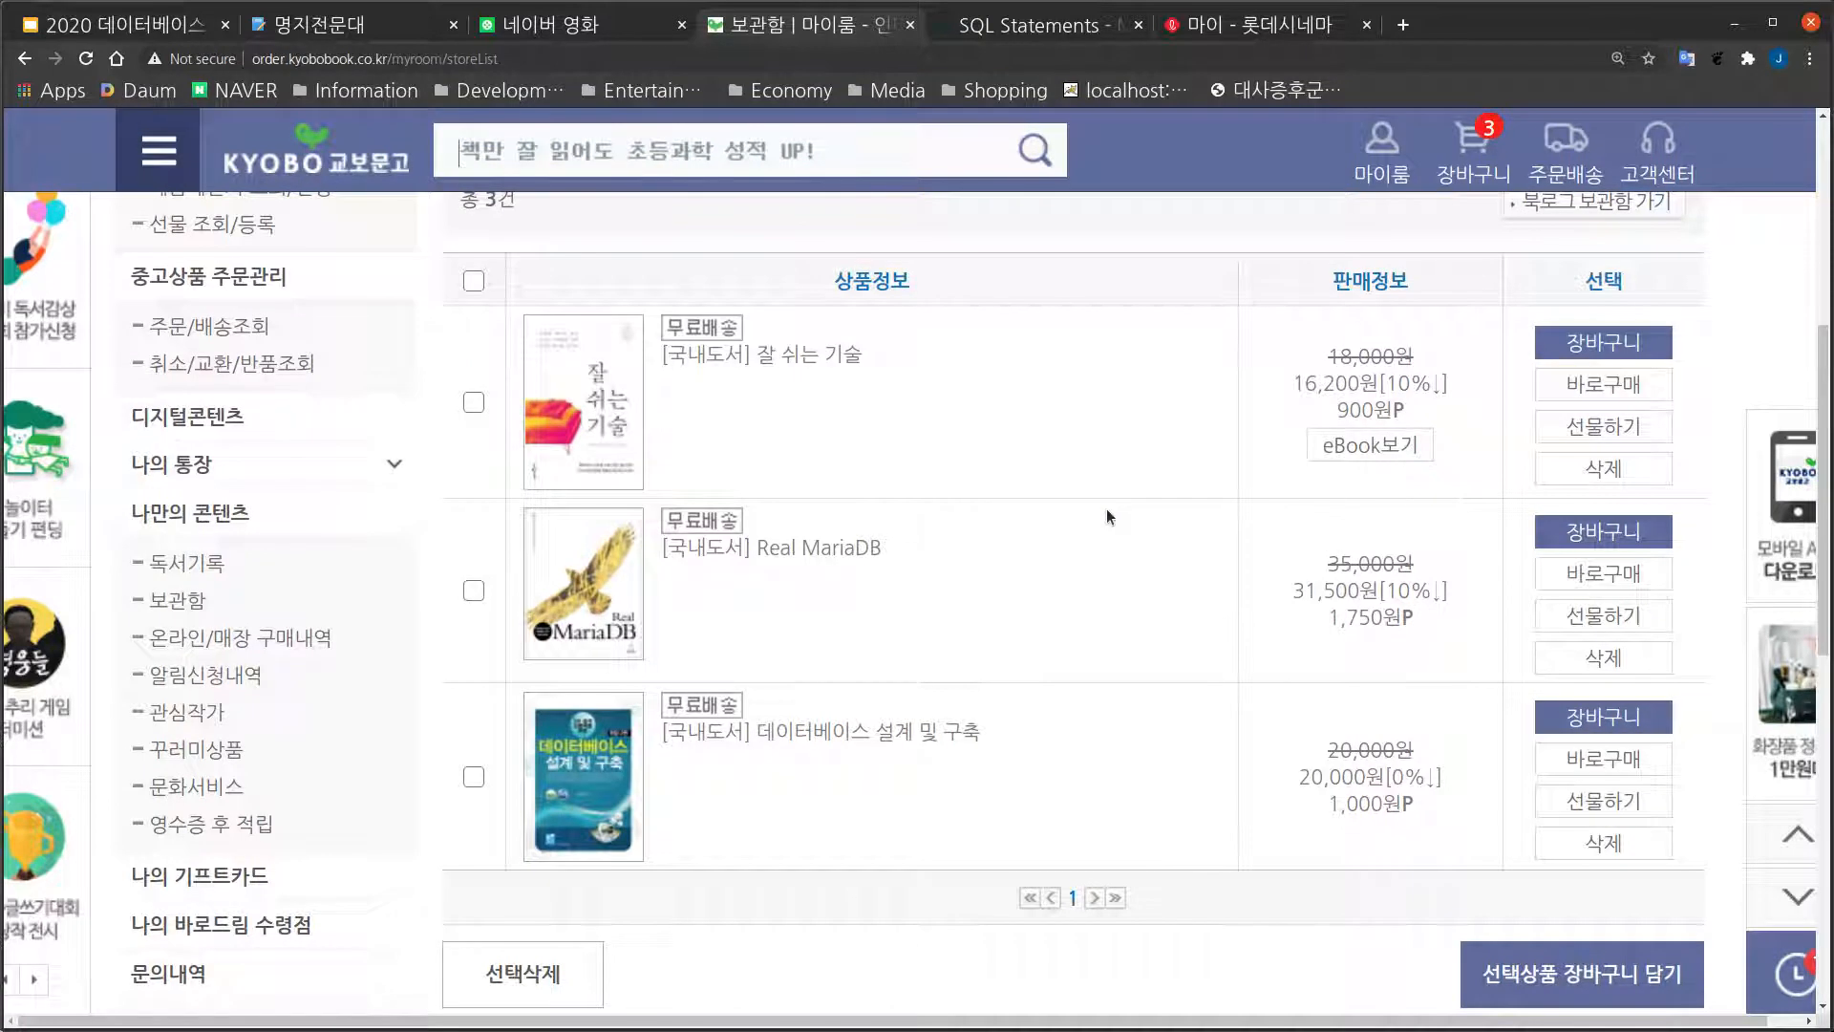
scroll(1107, 516, up, 1)
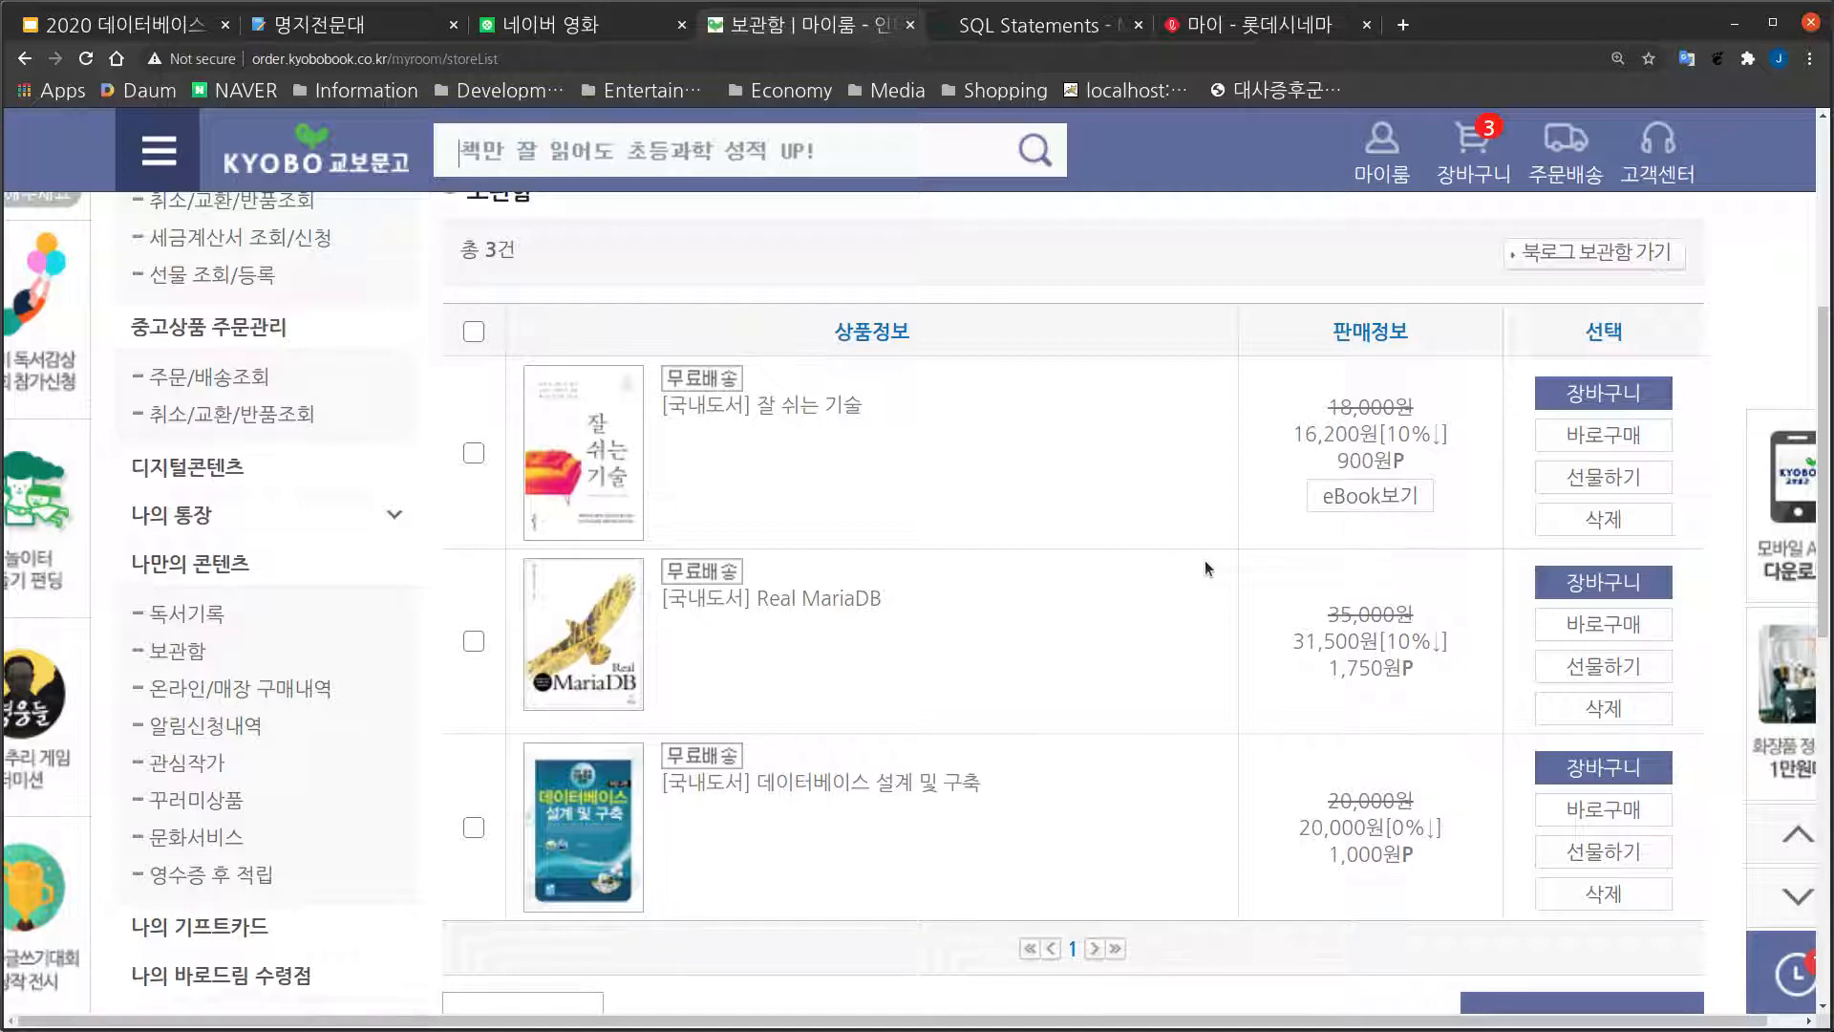
Step: Switch to MySQL Workbench and move the 장바구니 table slightly higher to free space beneath it
key(alt+Tab)
scroll(1206, 564, down, 3)
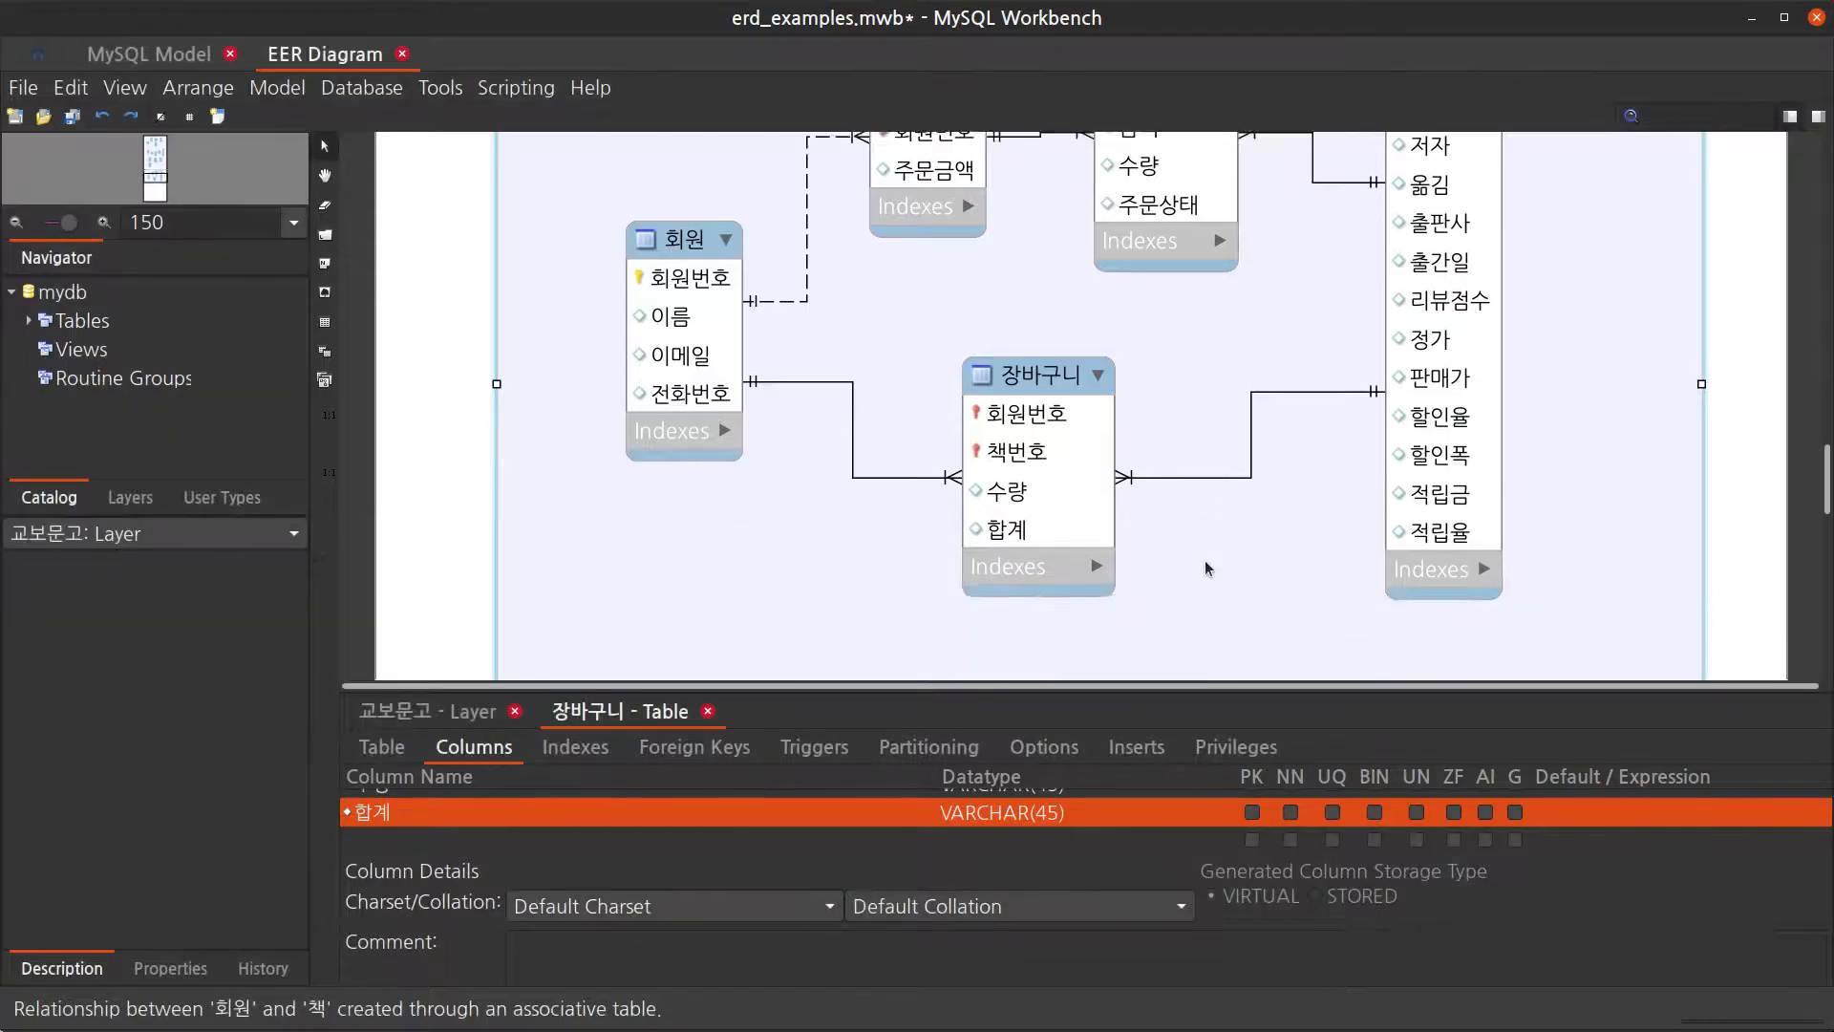
scroll(1206, 570, down, 2)
scroll(1207, 571, up, 2)
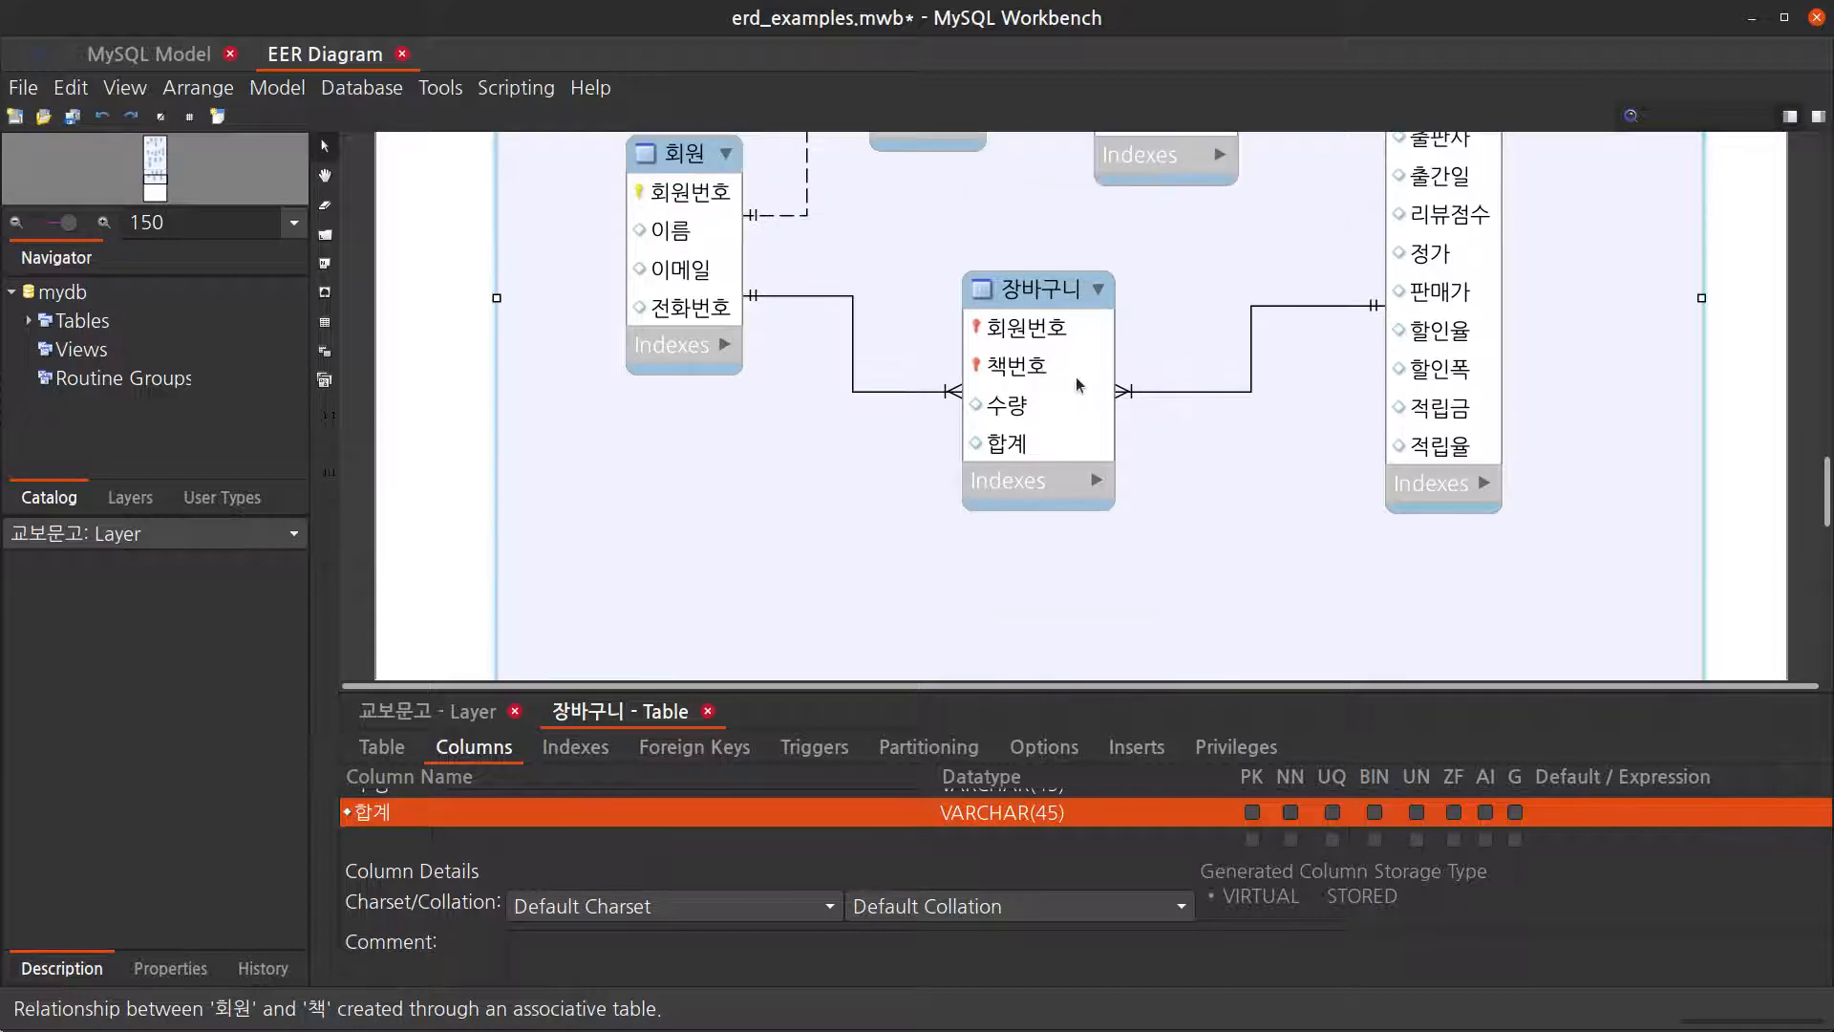
drag(1076, 302, 1077, 238)
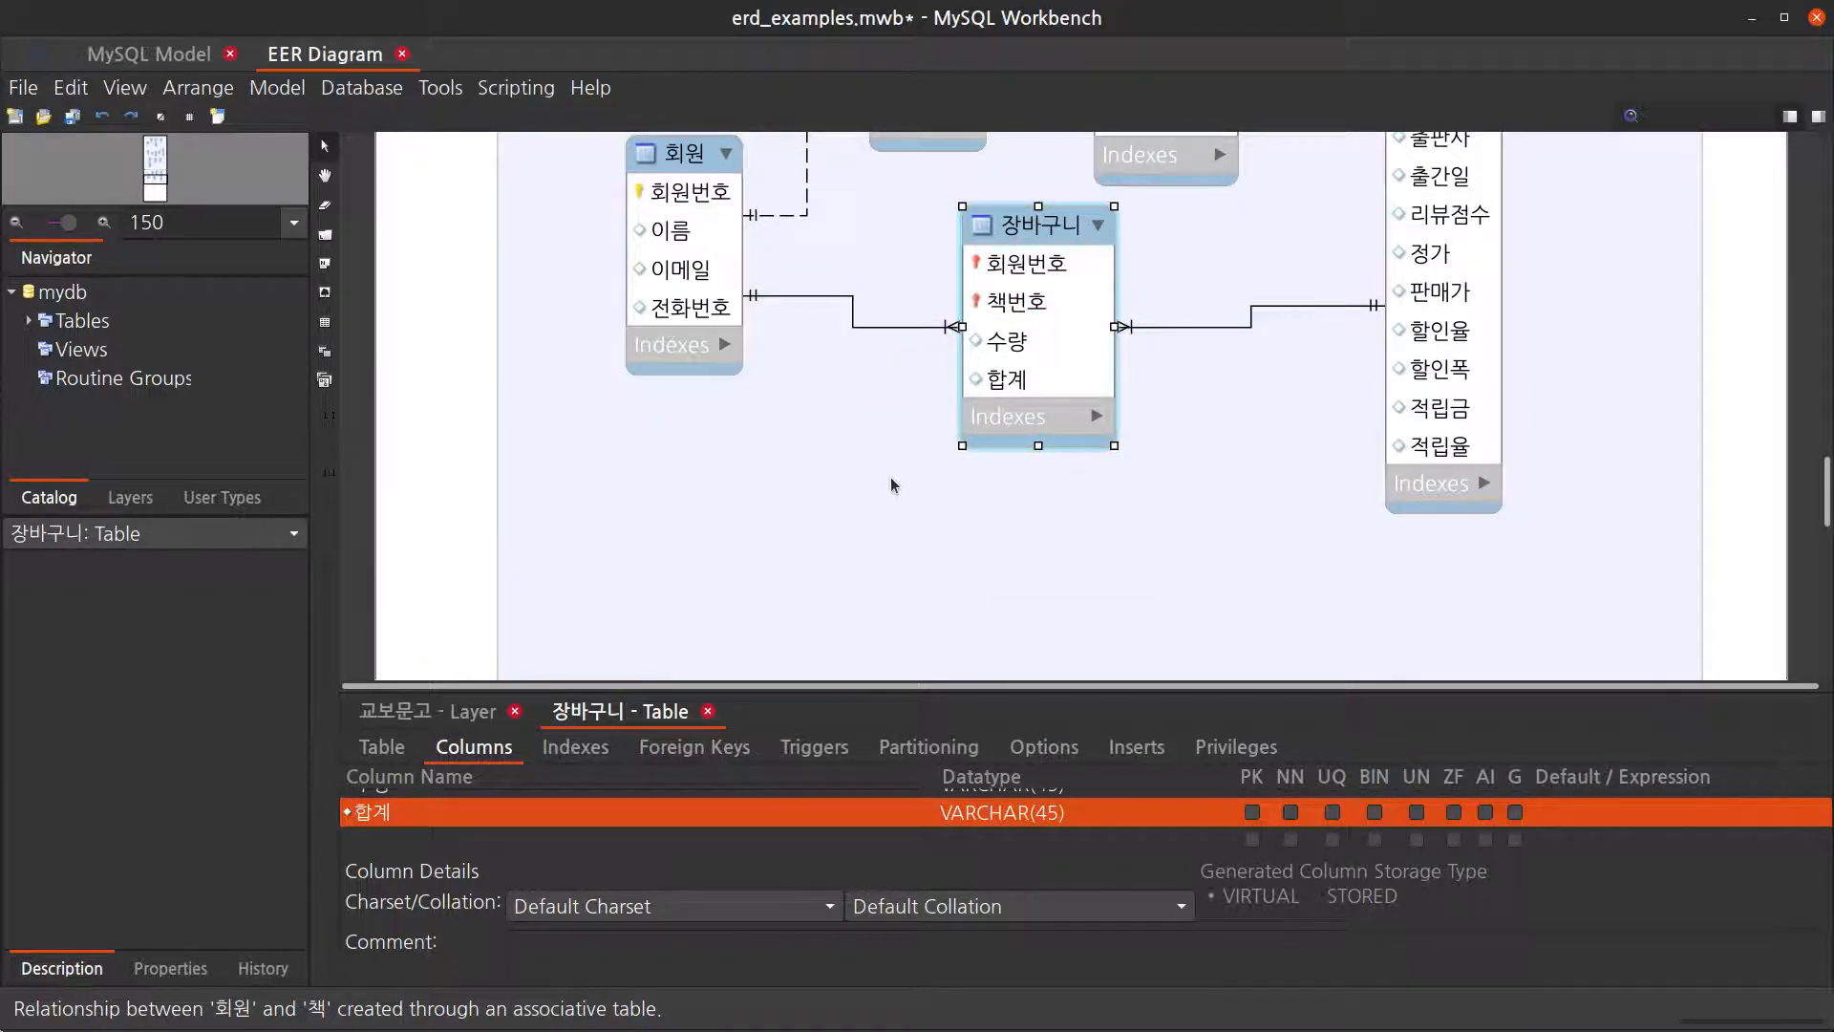
Step: Create a many-to-many relationship between 회원 and 책, and place its associative table directly below 장바구니
key(5)
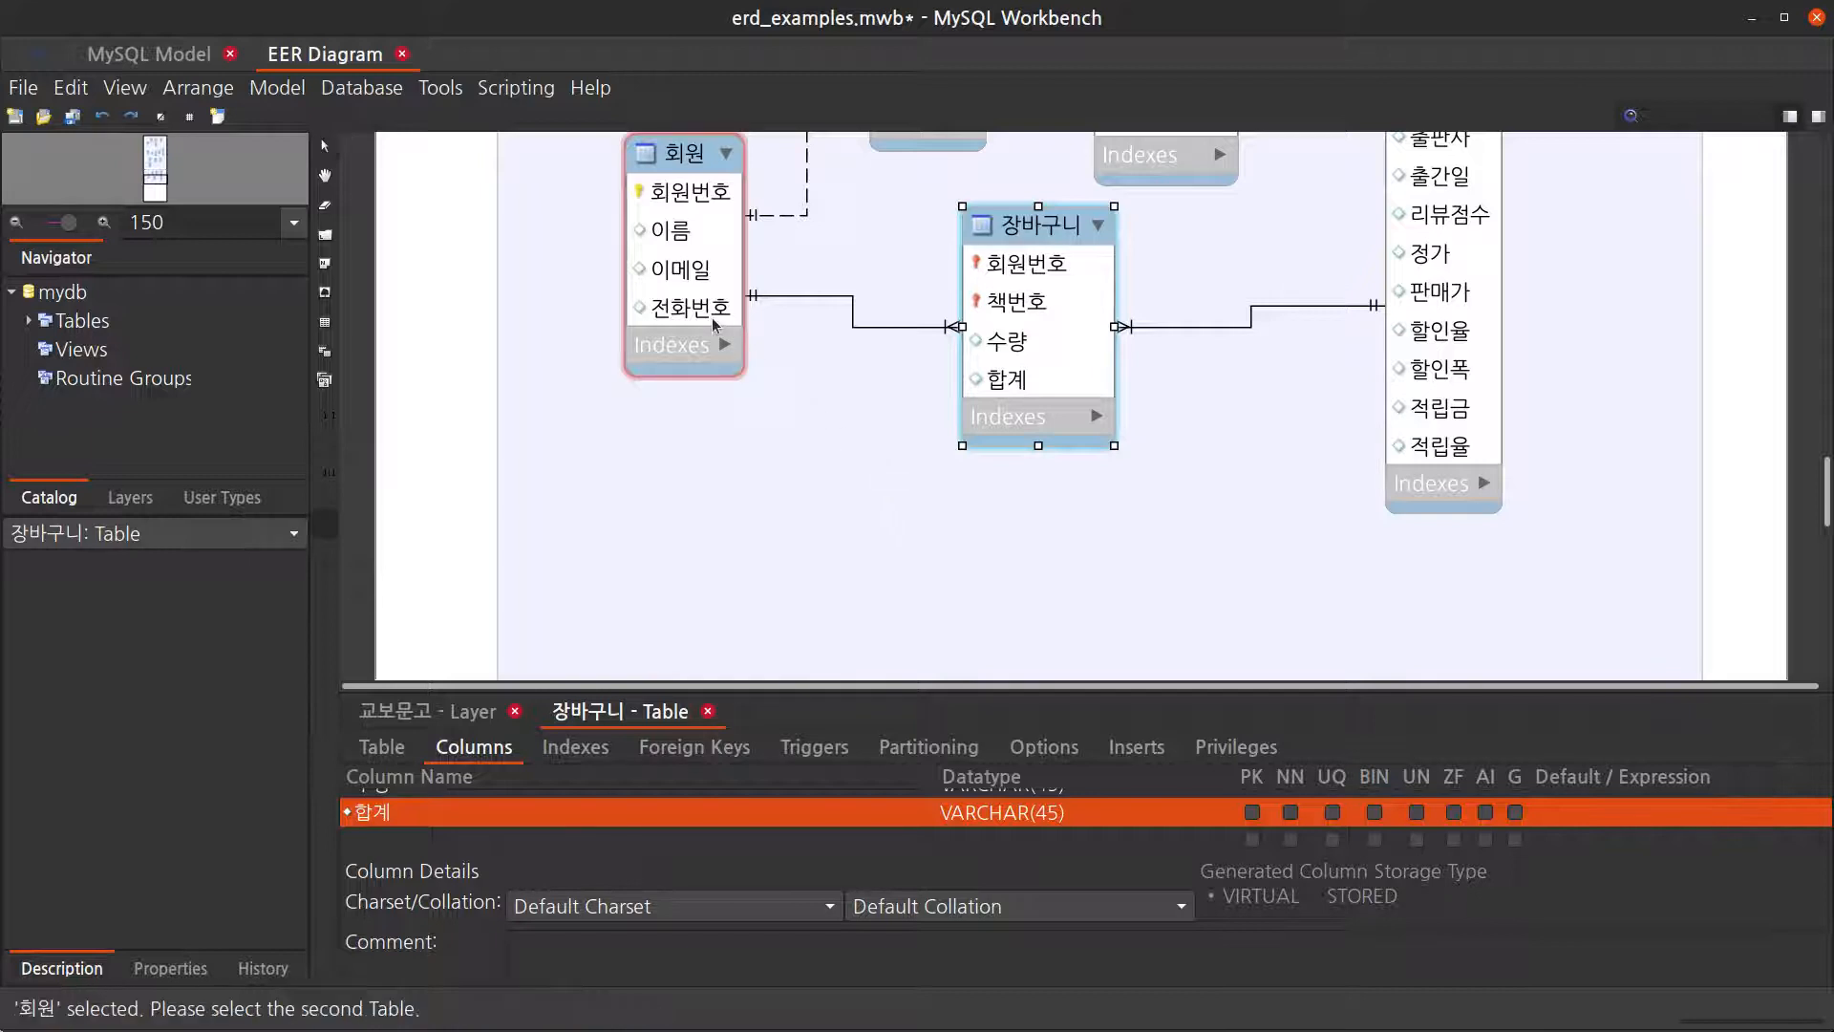
click(713, 317)
click(1450, 455)
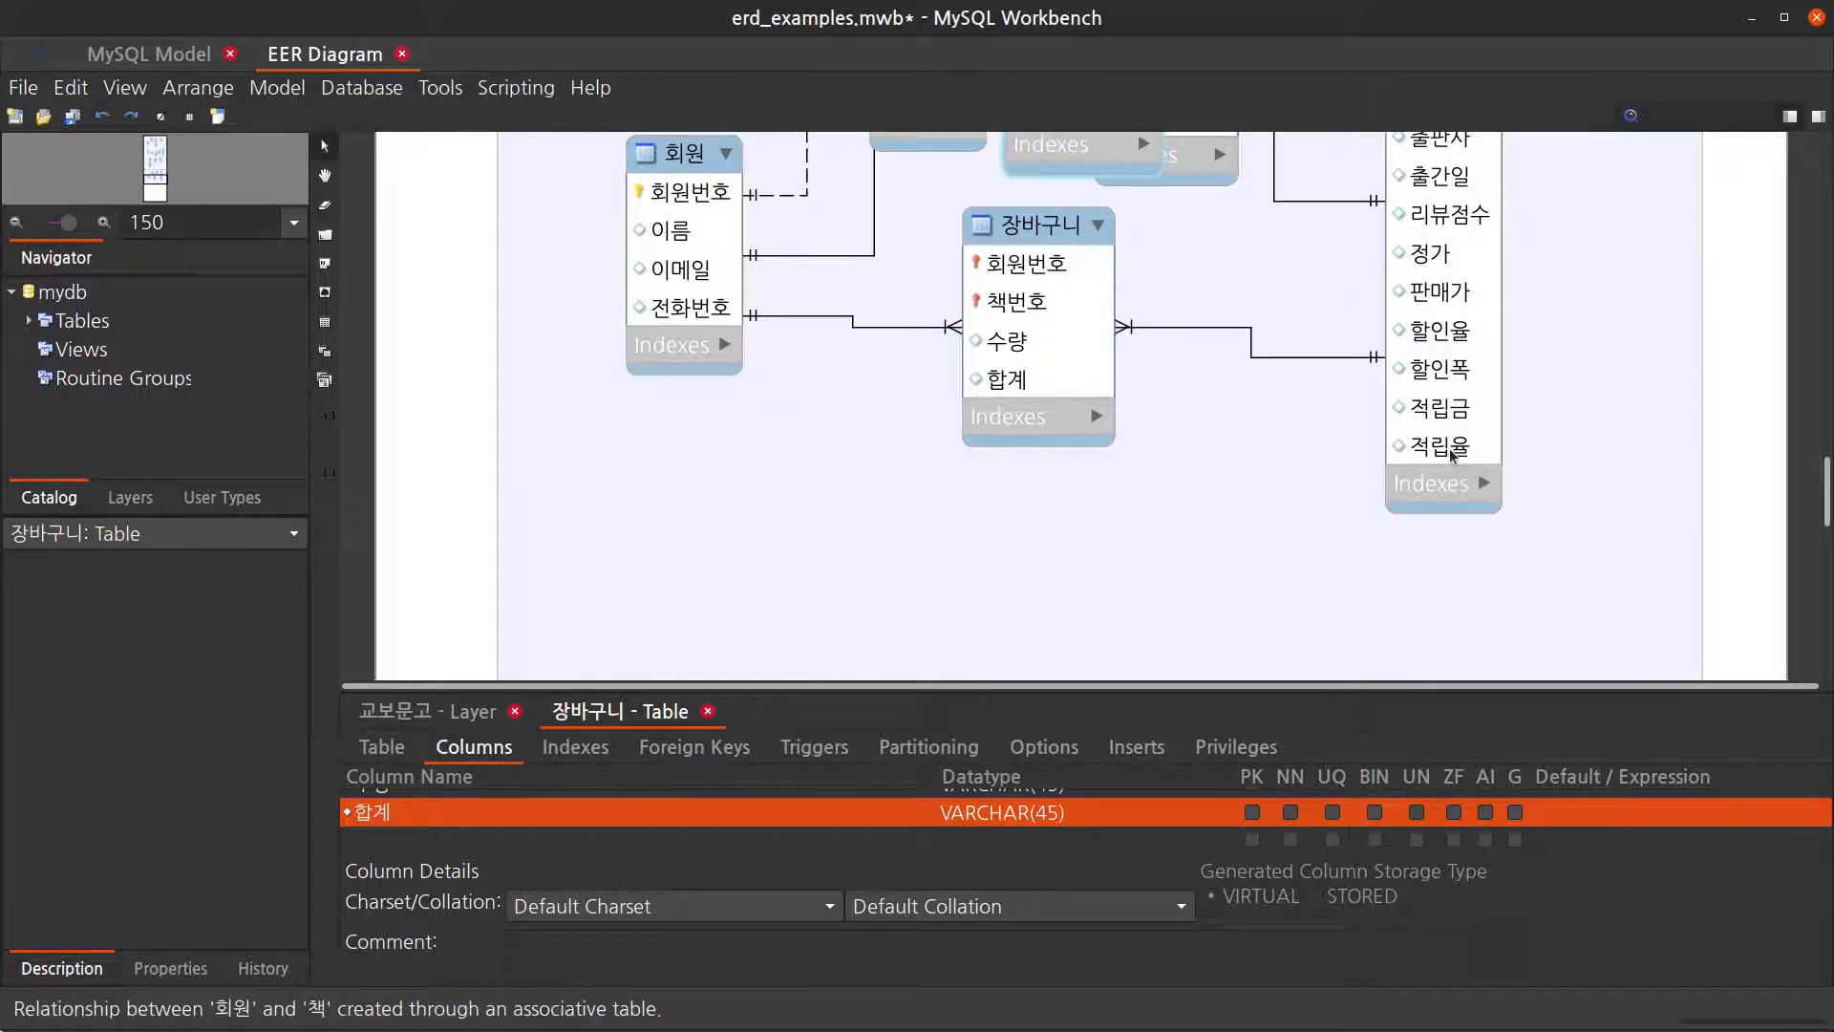
scroll(1089, 242, up, 5)
drag(1089, 242, 1116, 594)
scroll(1142, 573, down, 3)
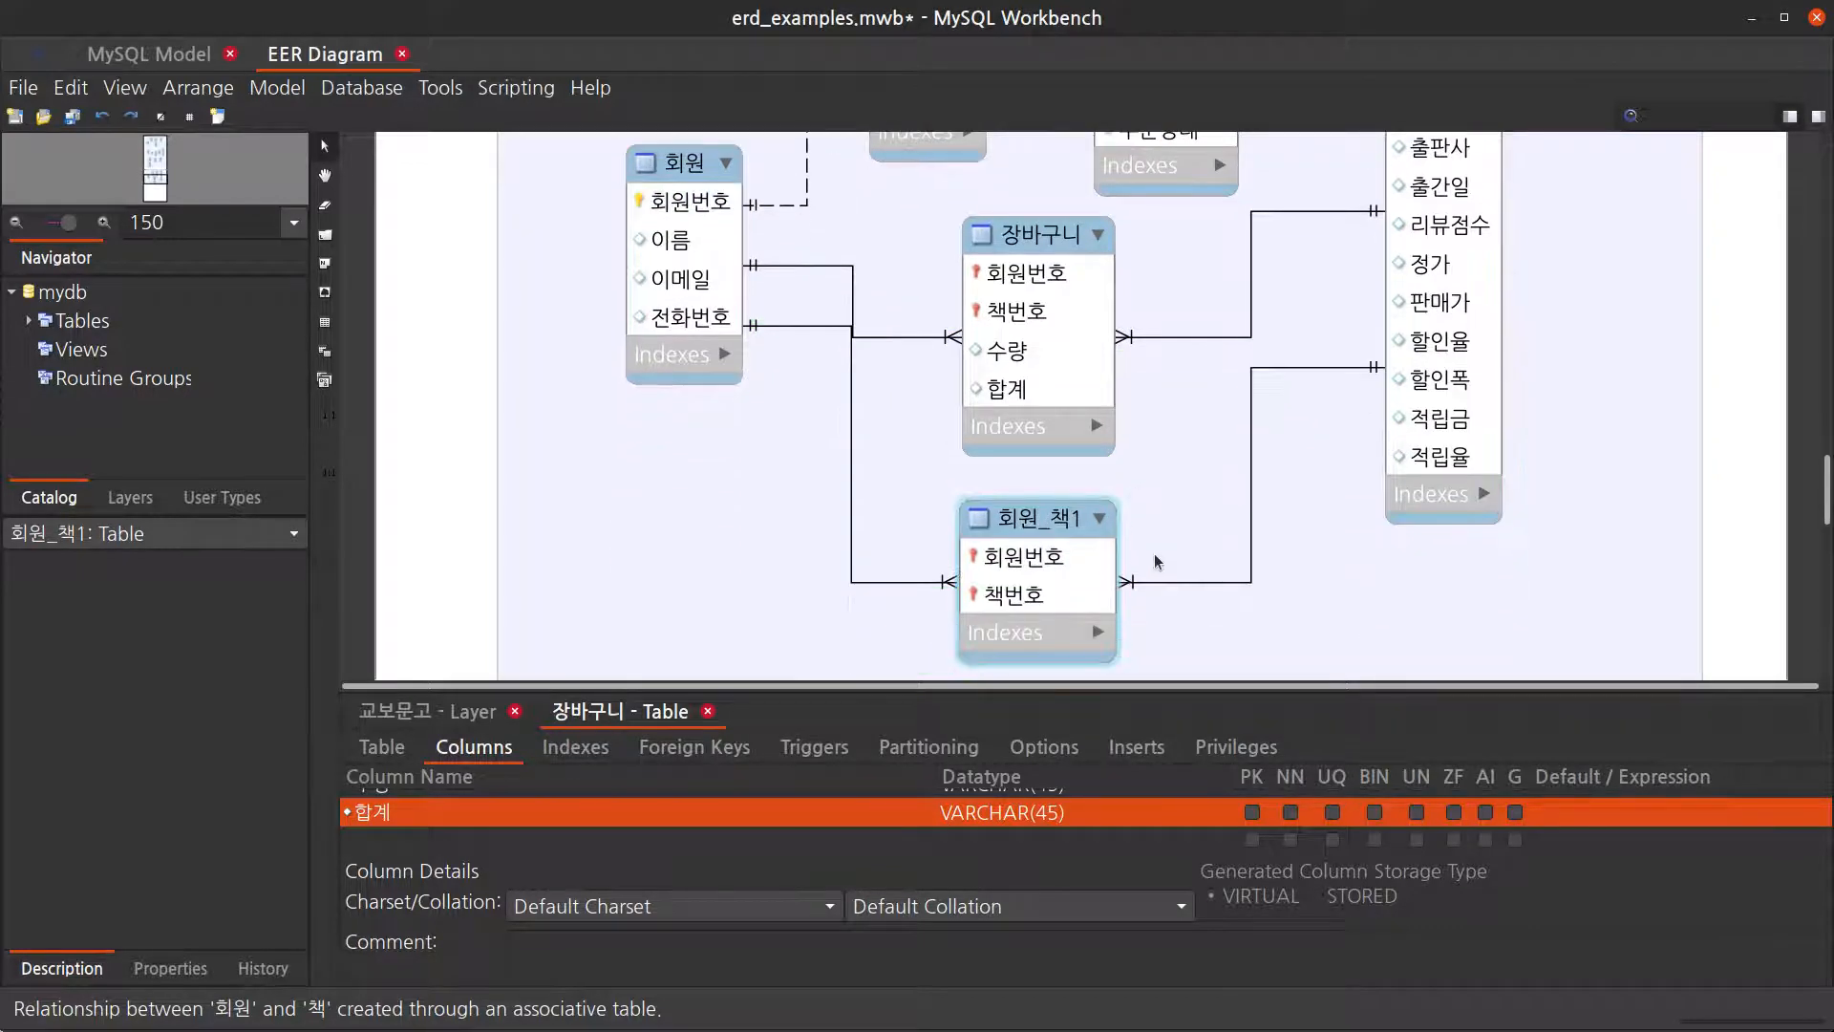
Step: Rename the new associative table between 회원 and 책 as 보관함
double_click(1038, 453)
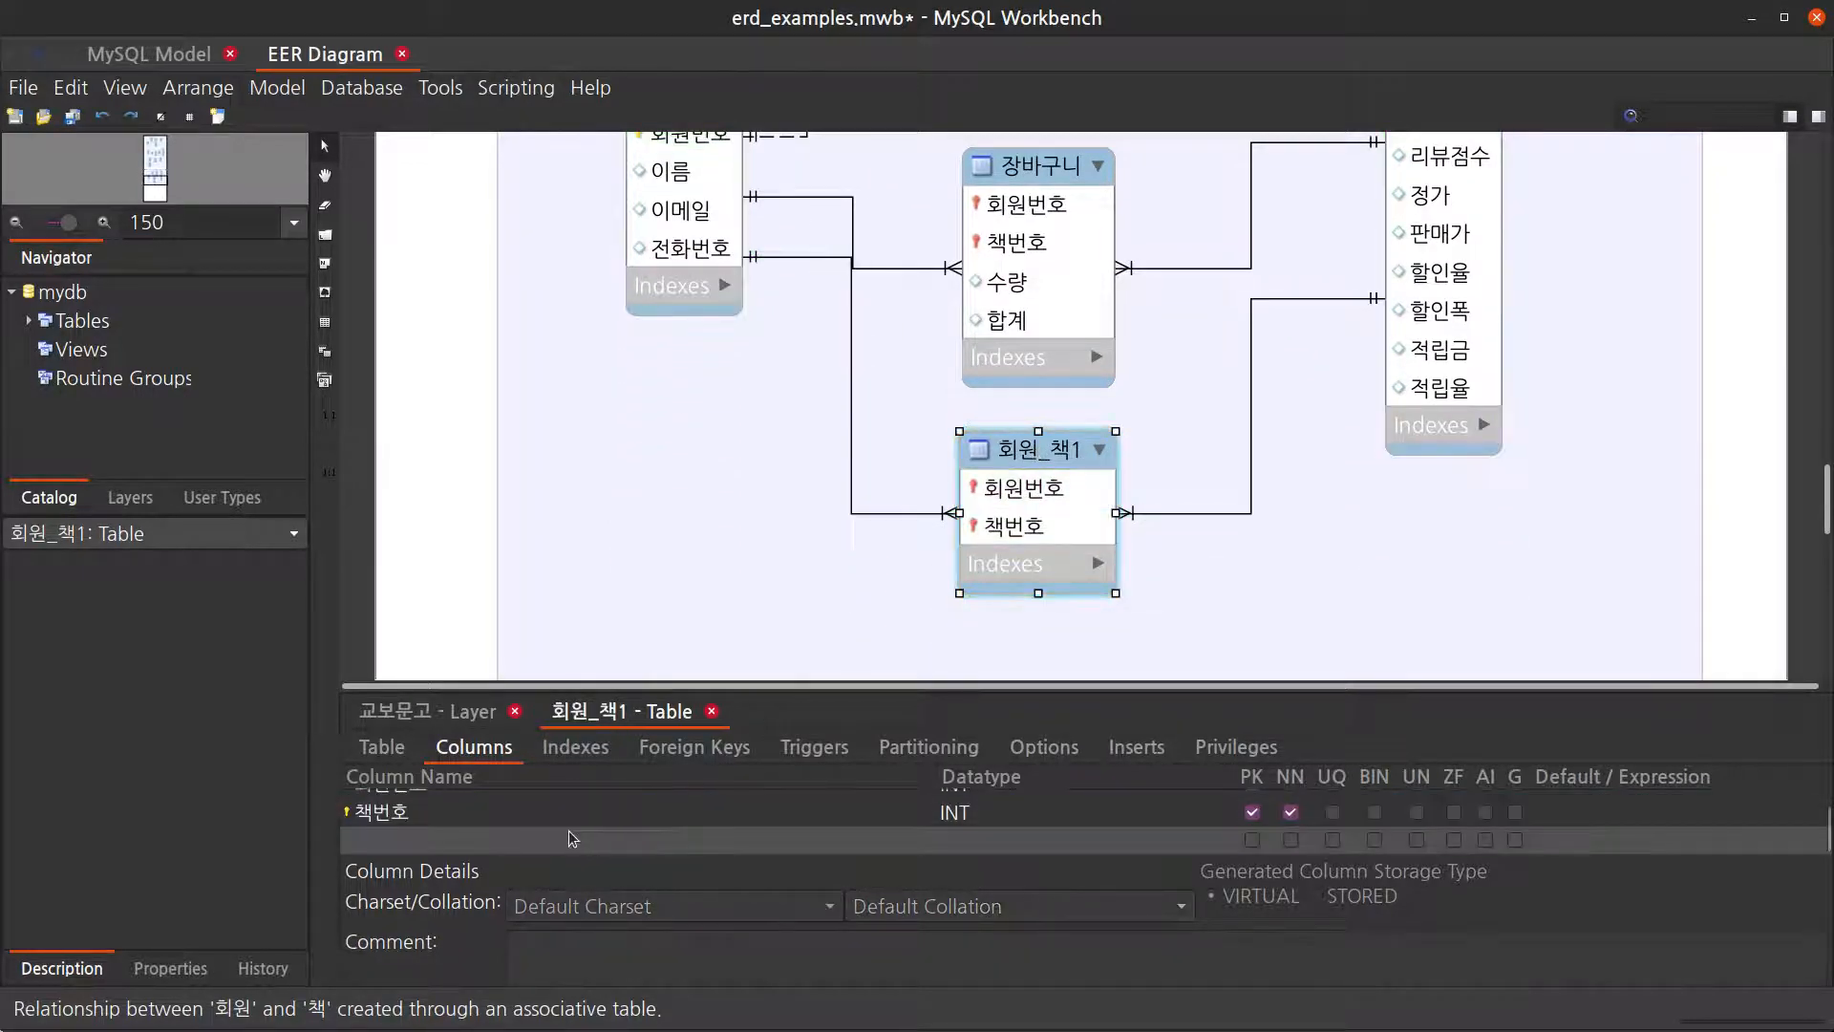
scroll(485, 812, up, 1)
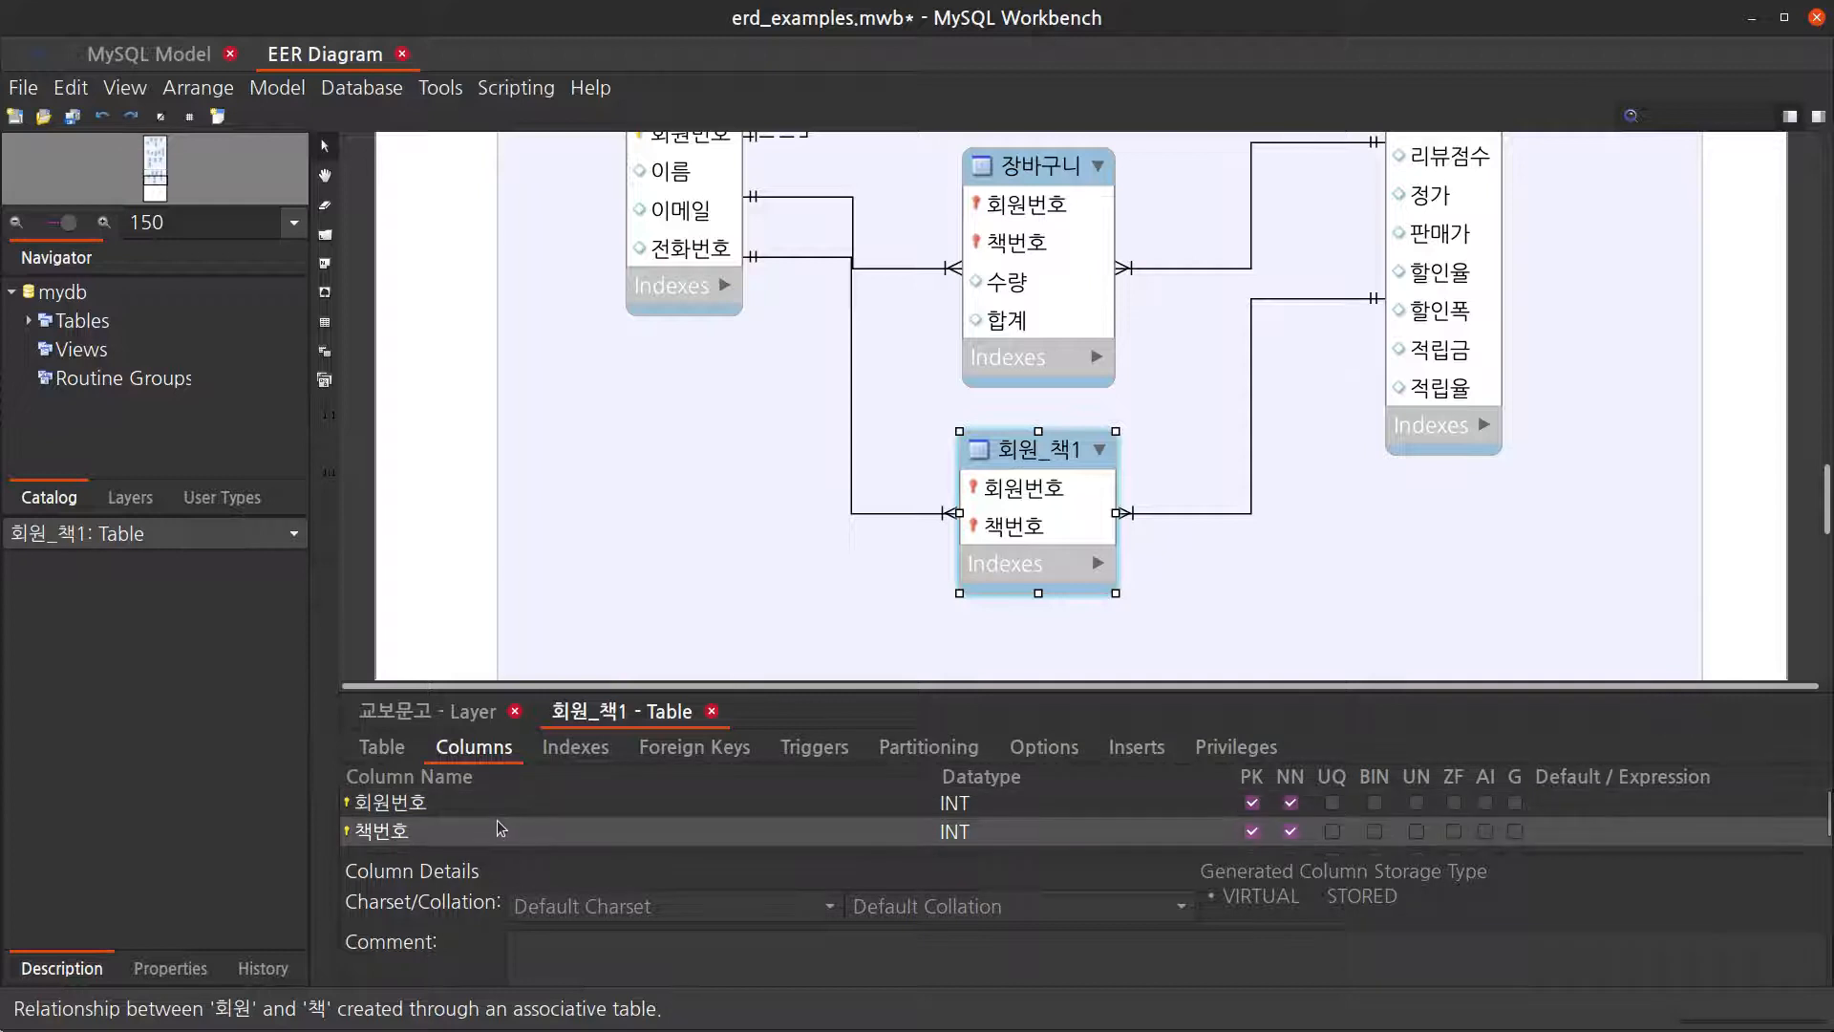
click(392, 751)
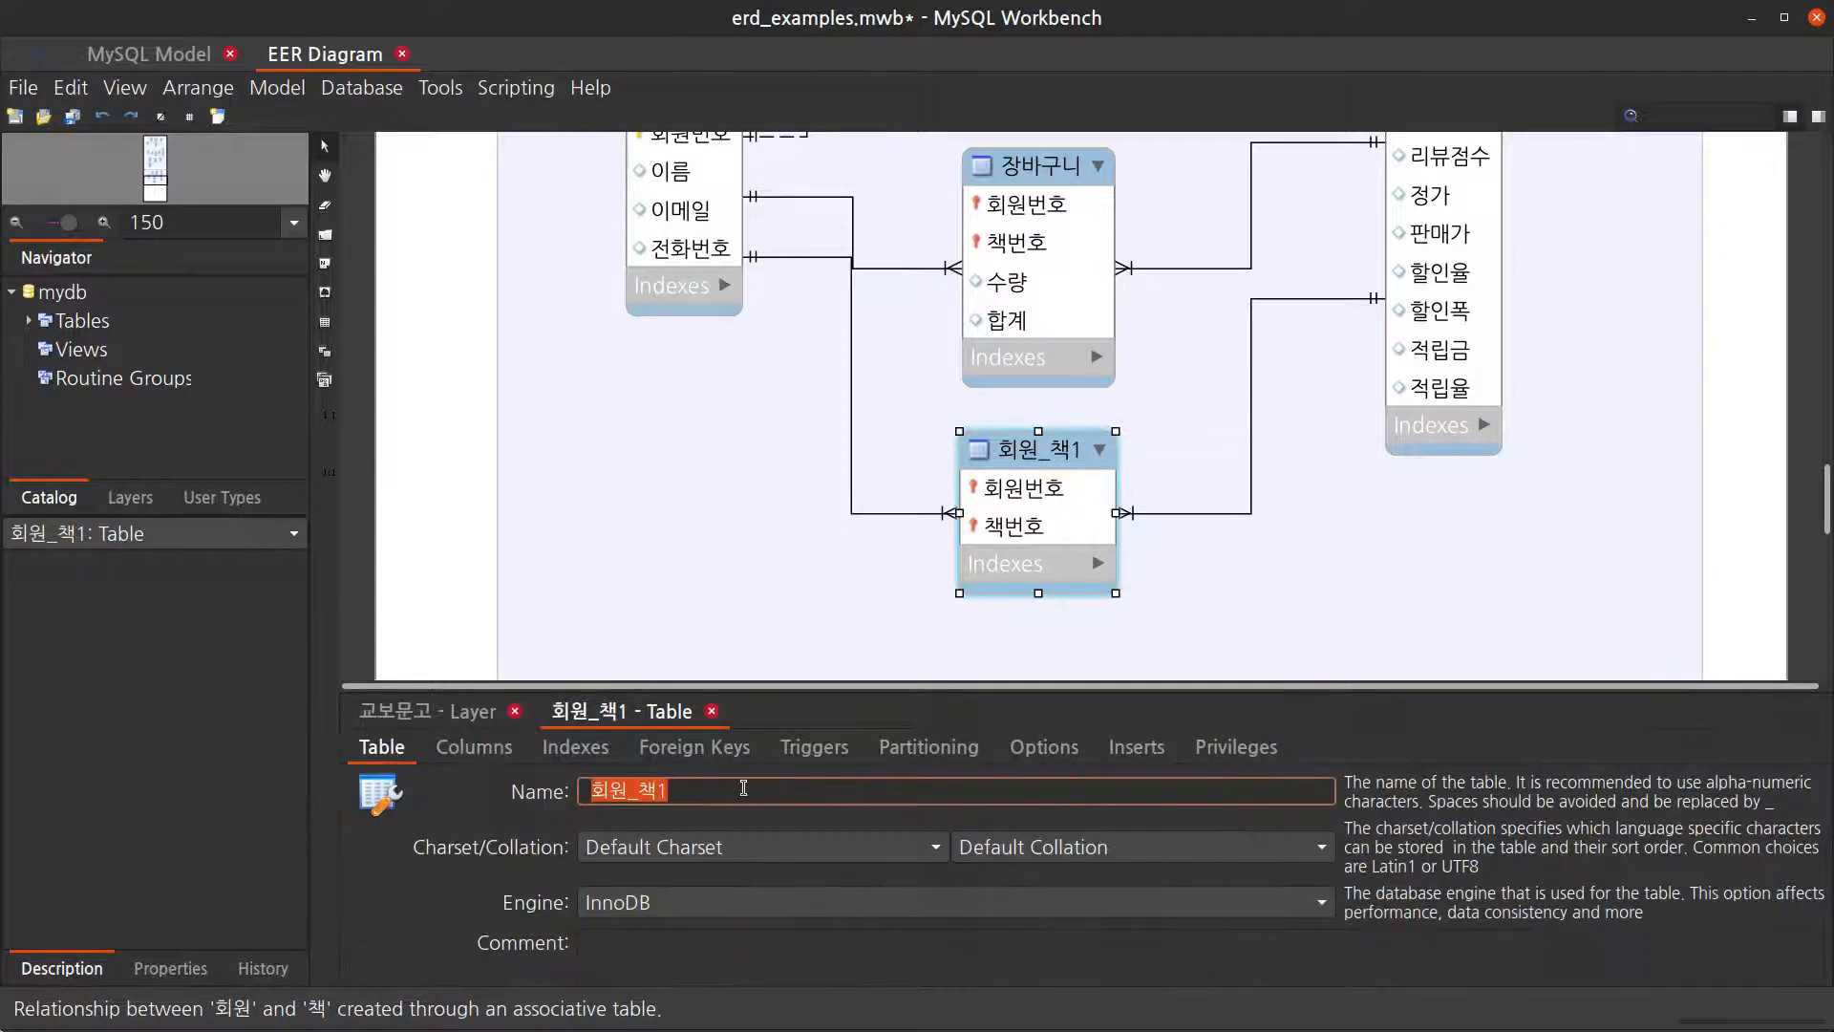
text(ㅂ관함)
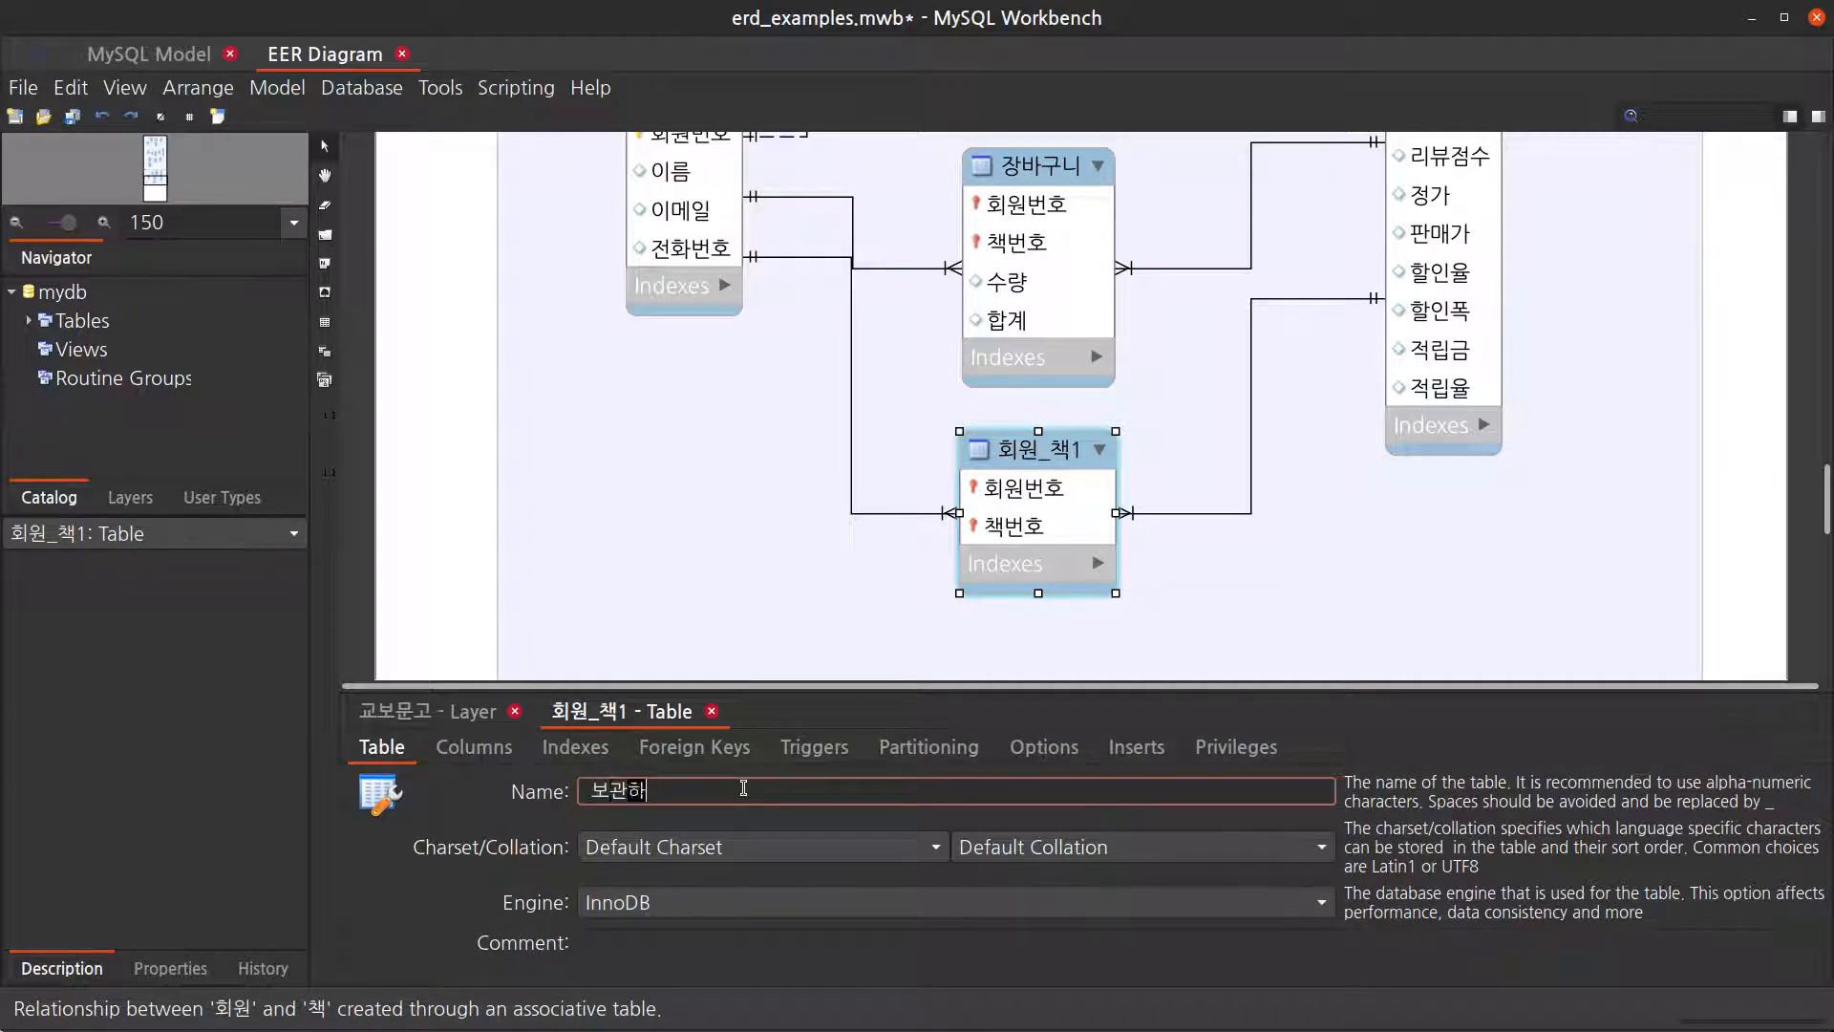
click(474, 746)
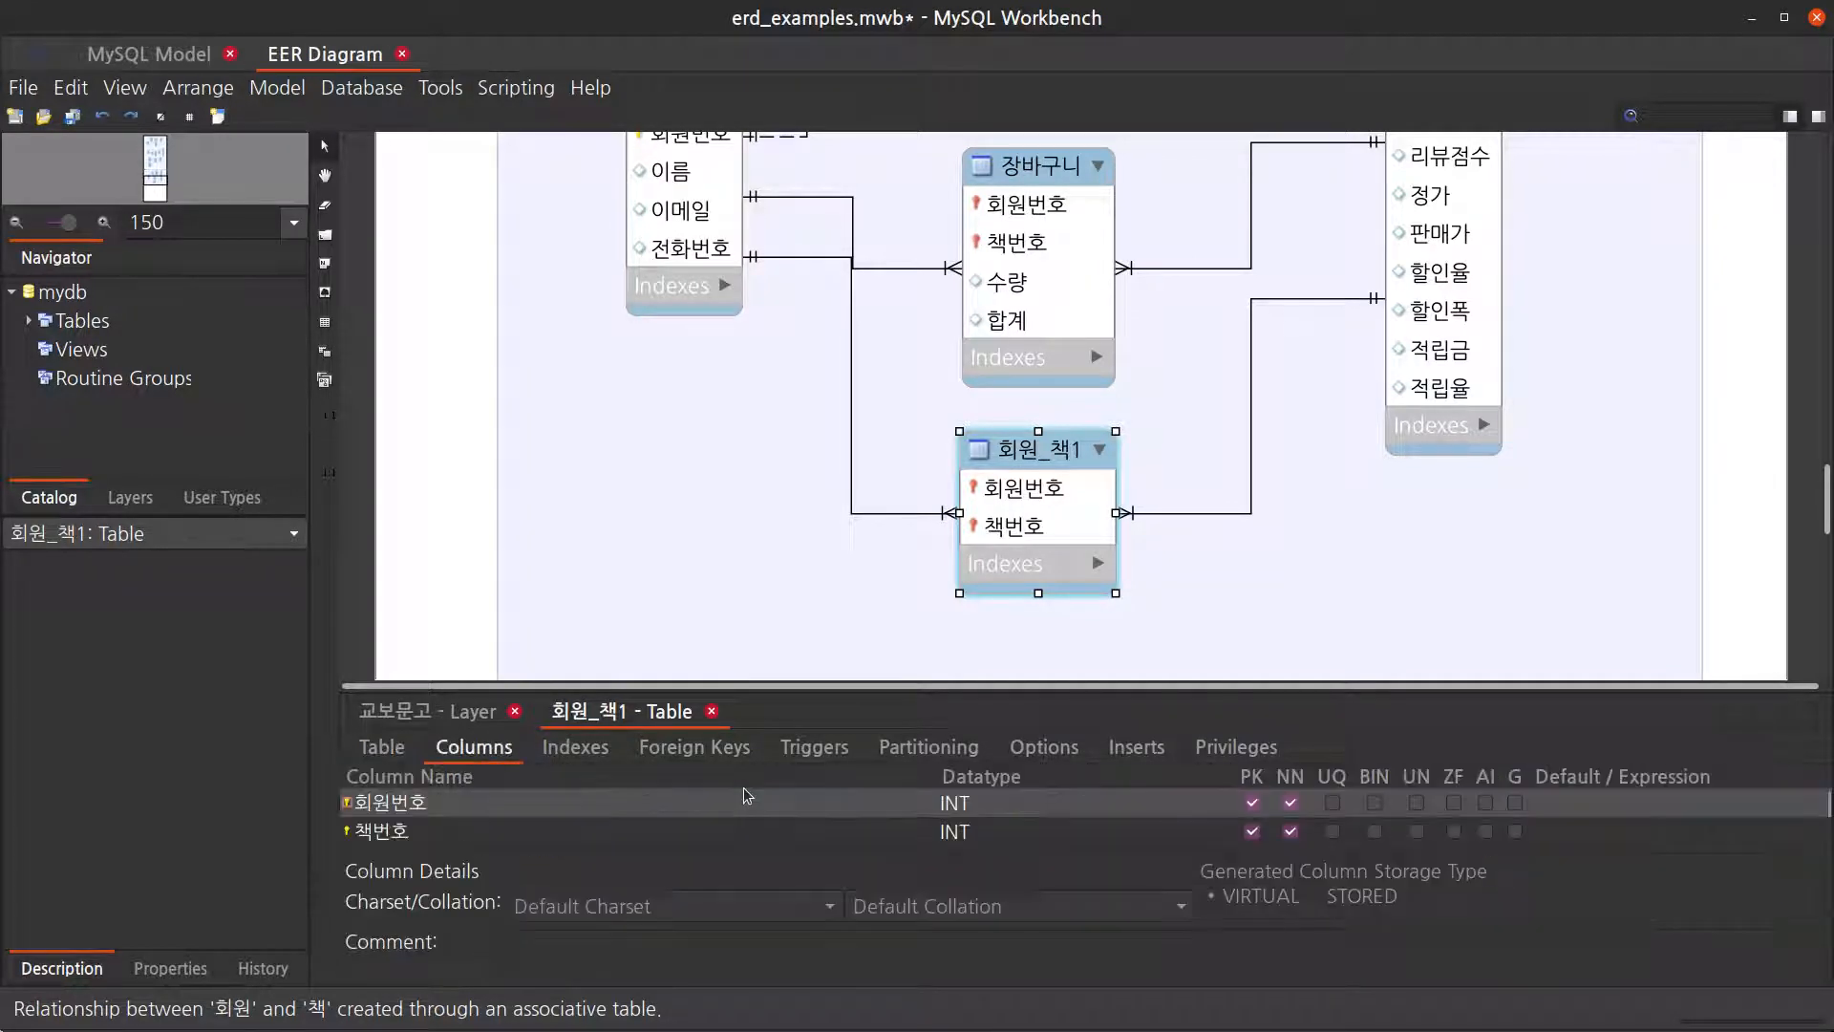
click(1099, 631)
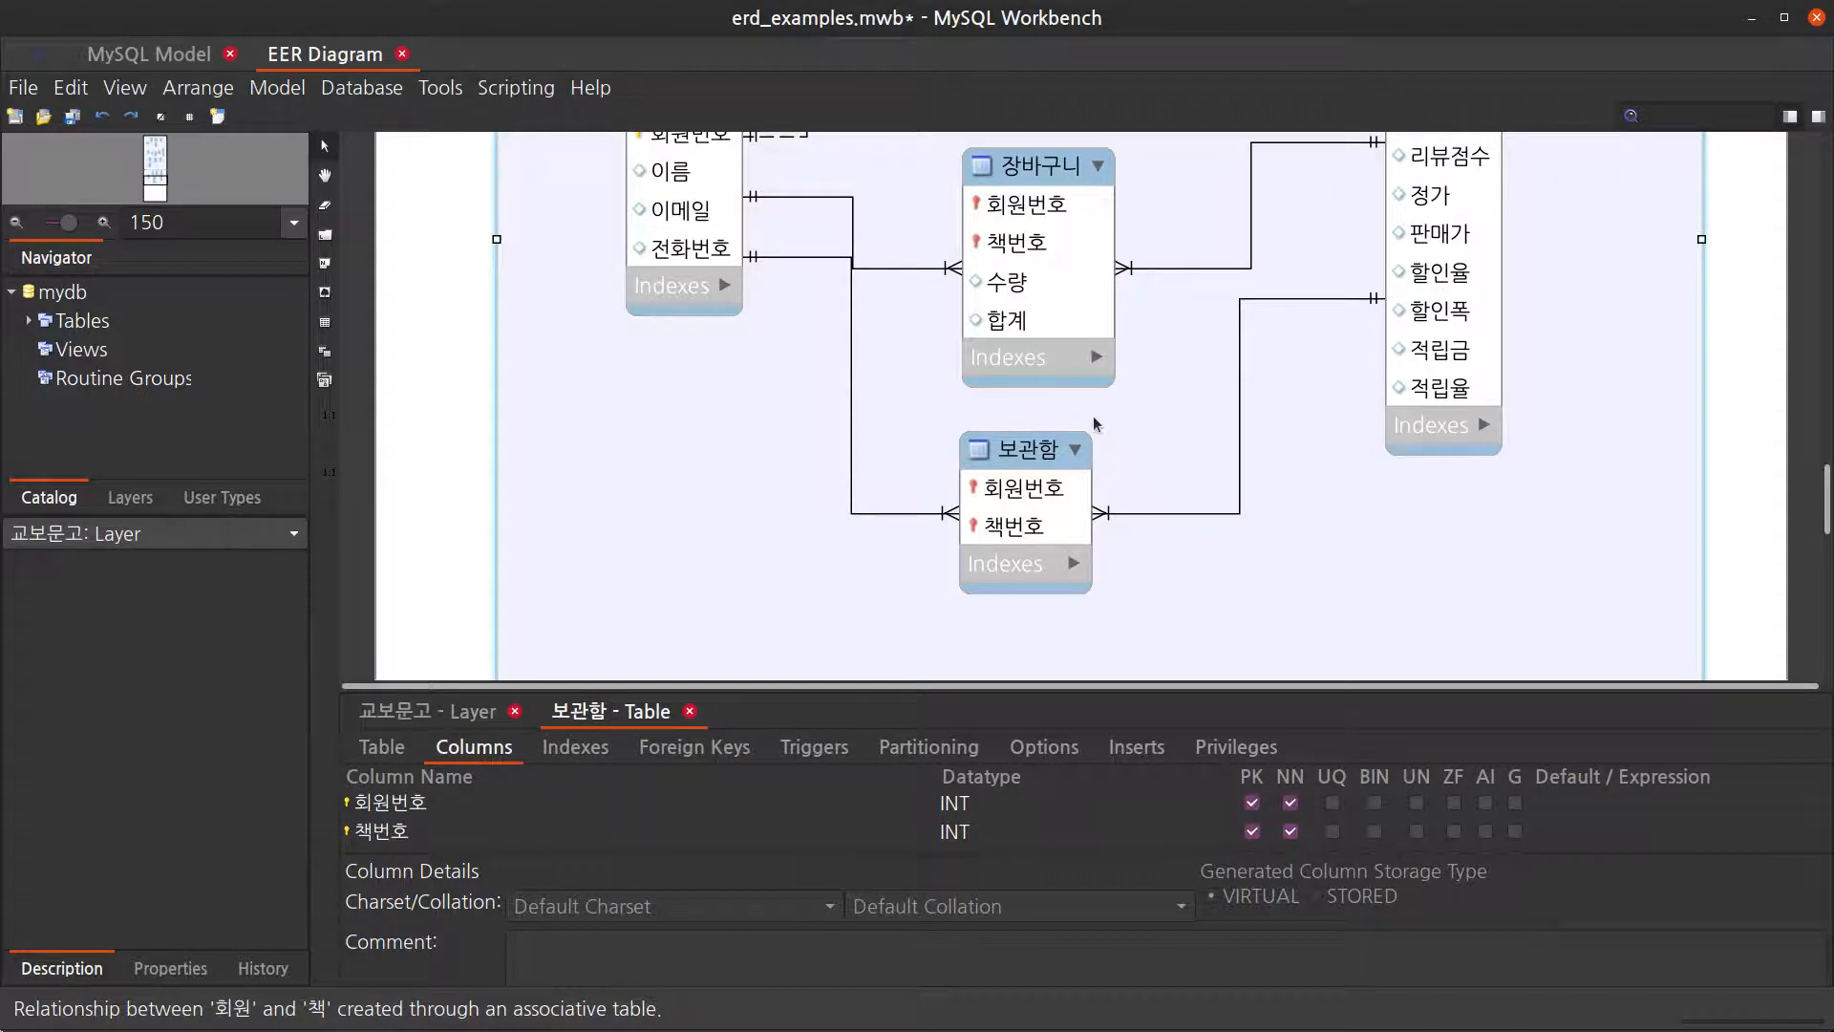
Step: Compare the 보관함 page in Chrome with the 보관함 table in MySQL Workbench
key(alt+Tab)
click(1163, 554)
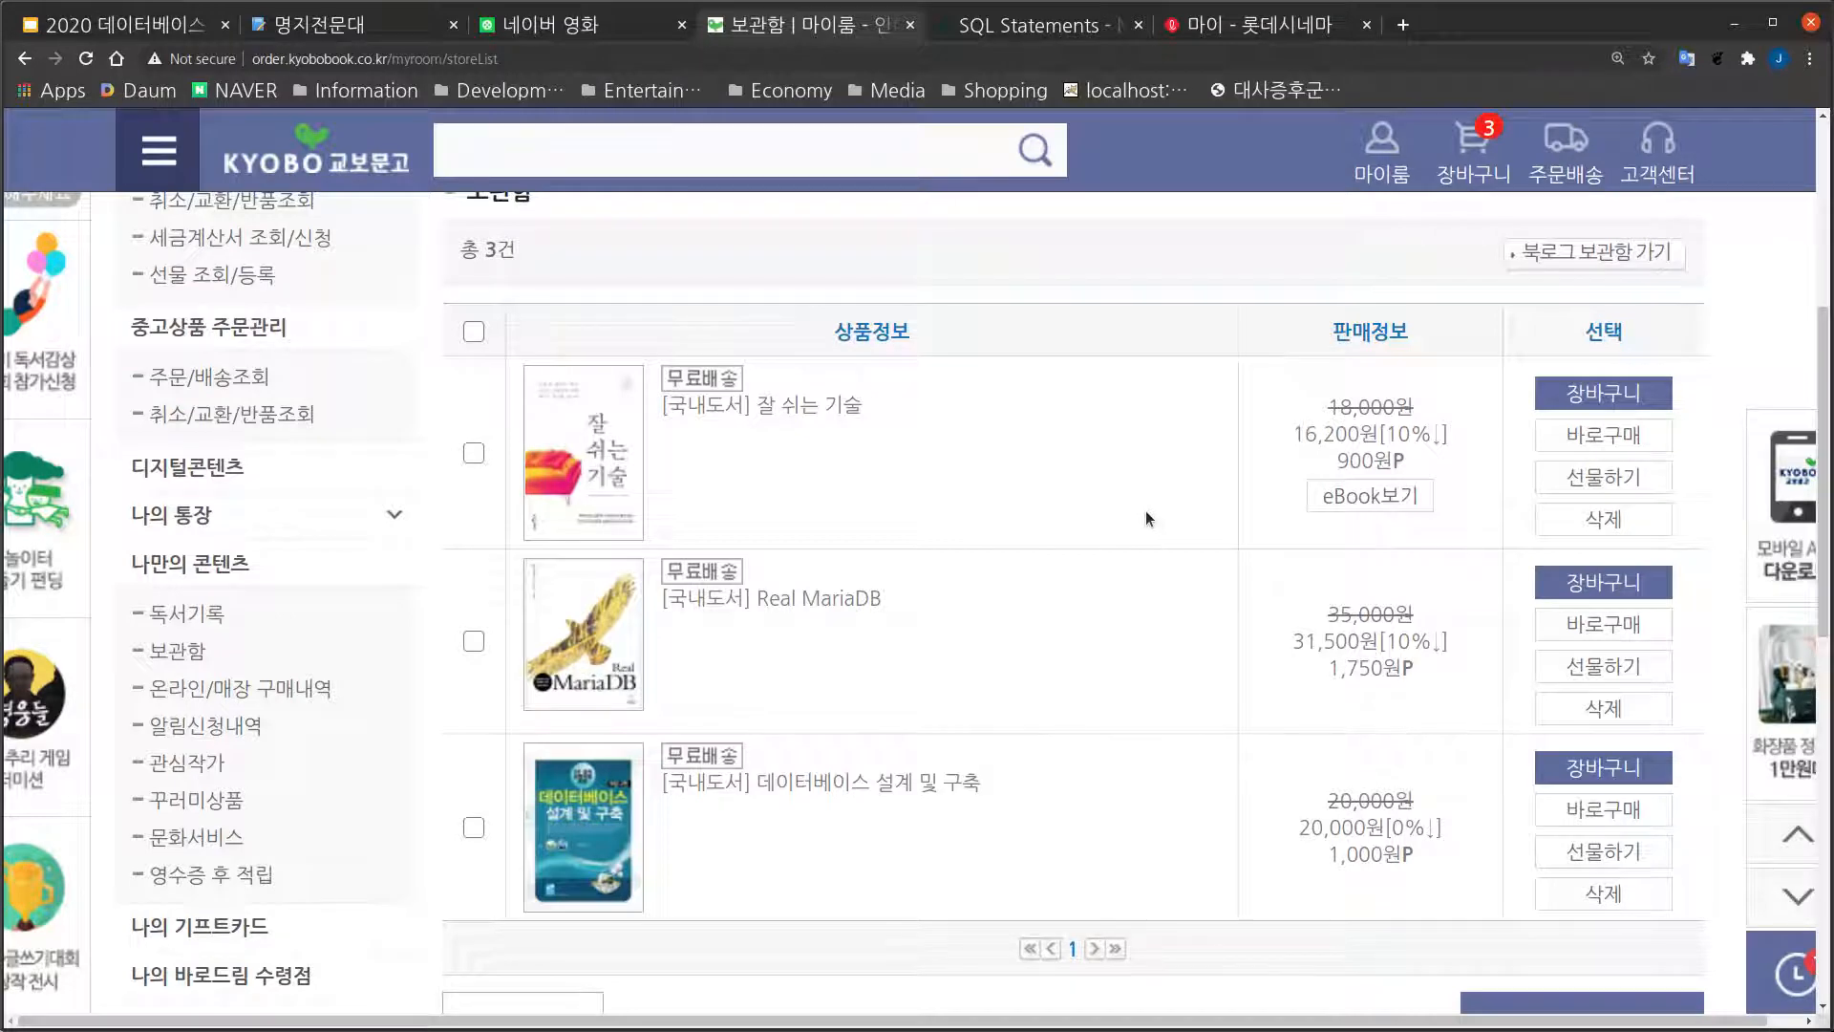
key(alt+Tab)
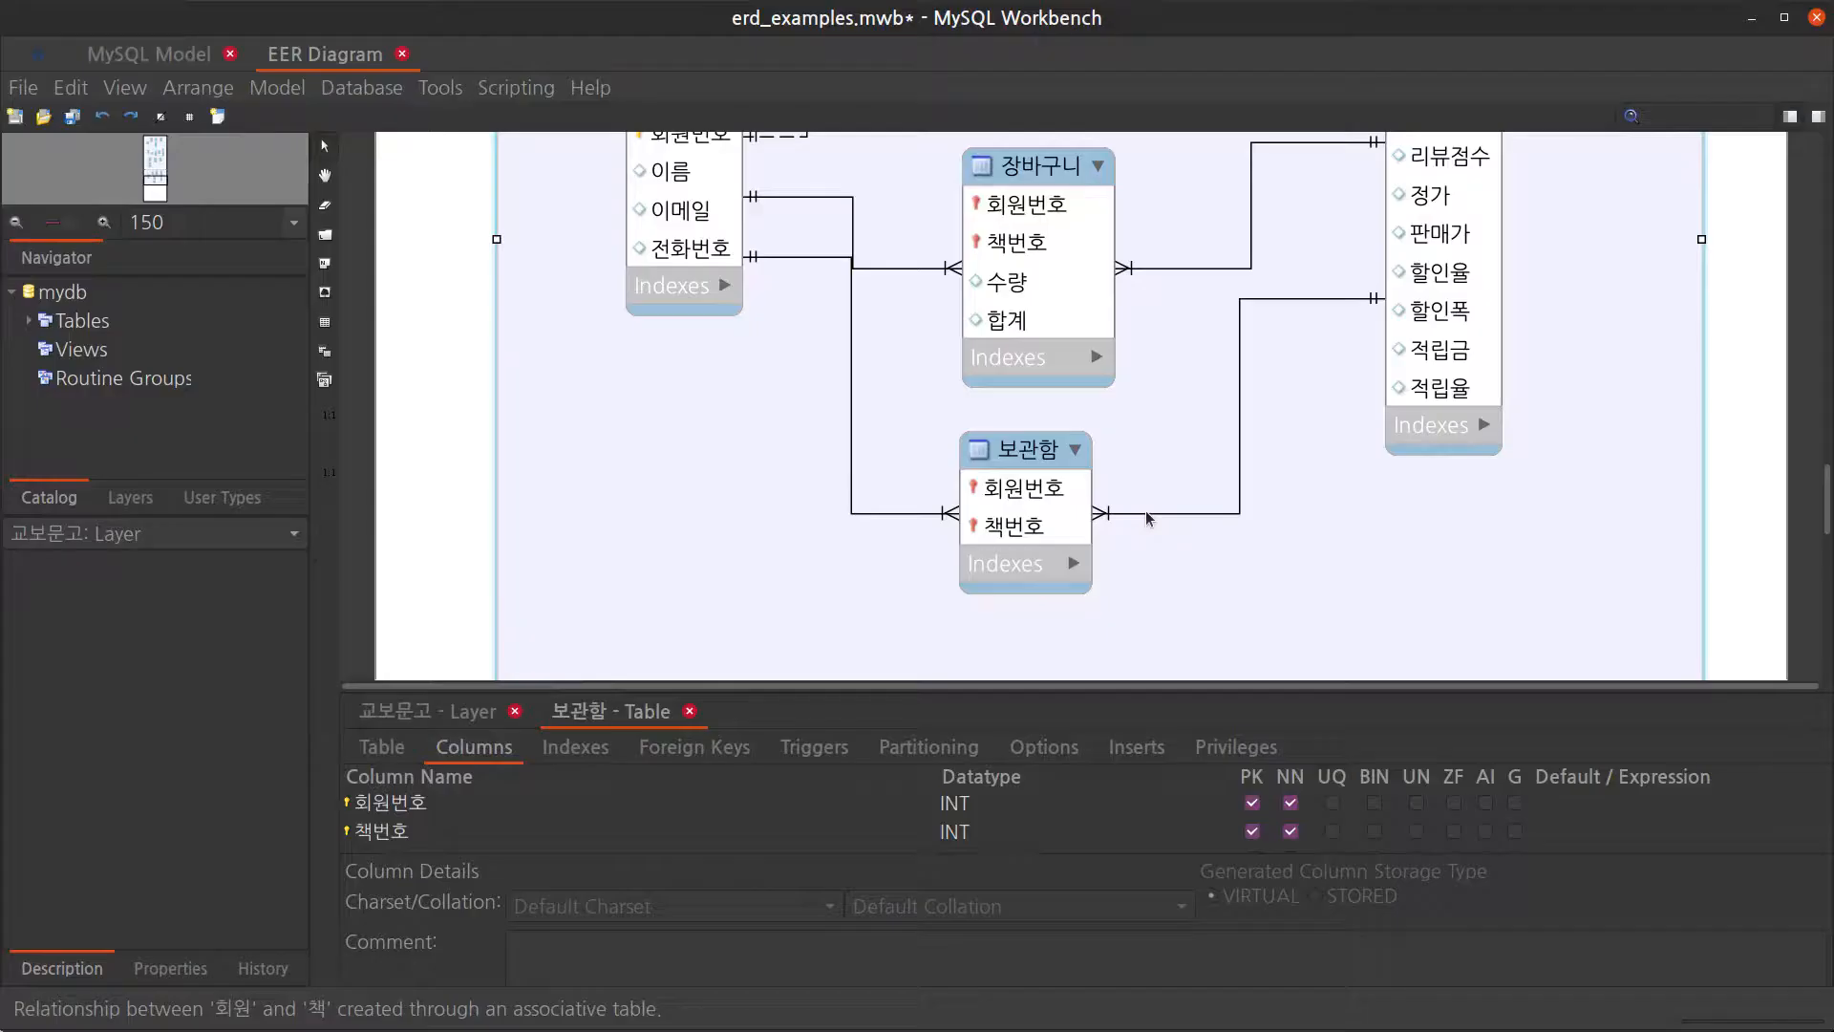
Step: Collapse the table editor to enlarge the diagram area, and shorten the 교보문고 layer from its lower edge
scroll(1278, 602, up, 3)
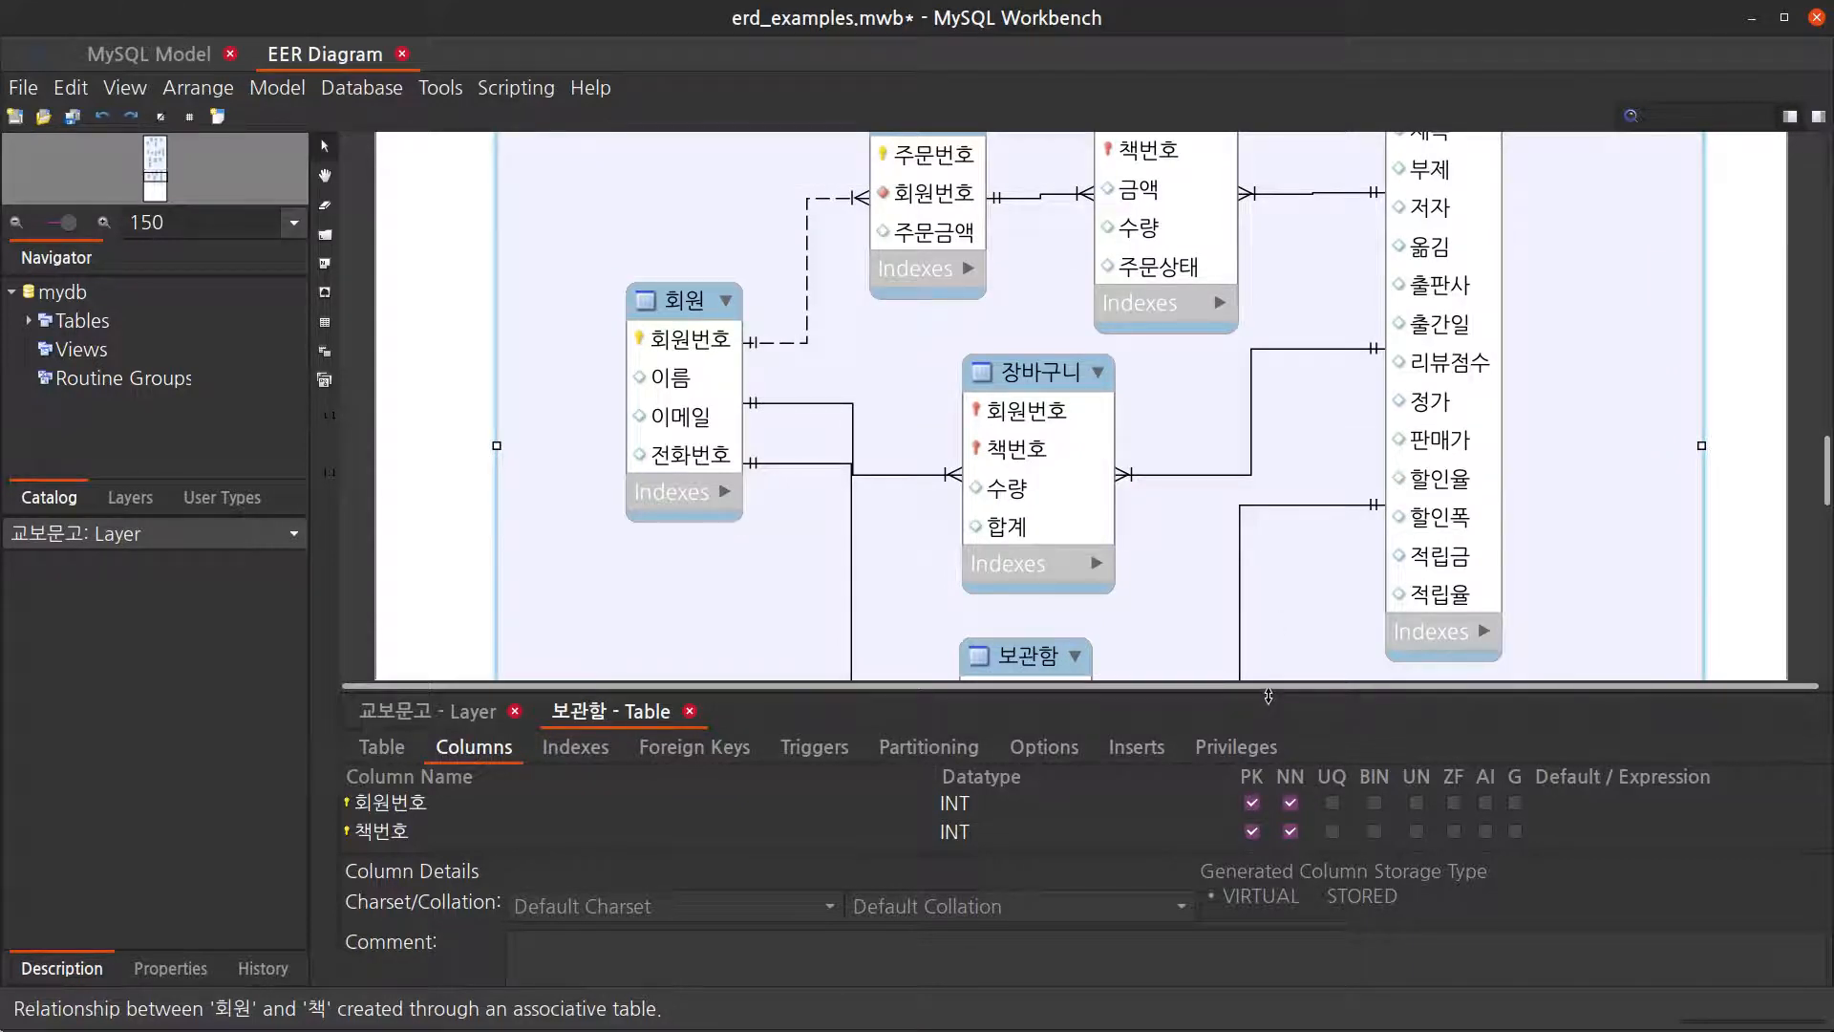
drag(1268, 696, 1269, 974)
scroll(1355, 797, up, 5)
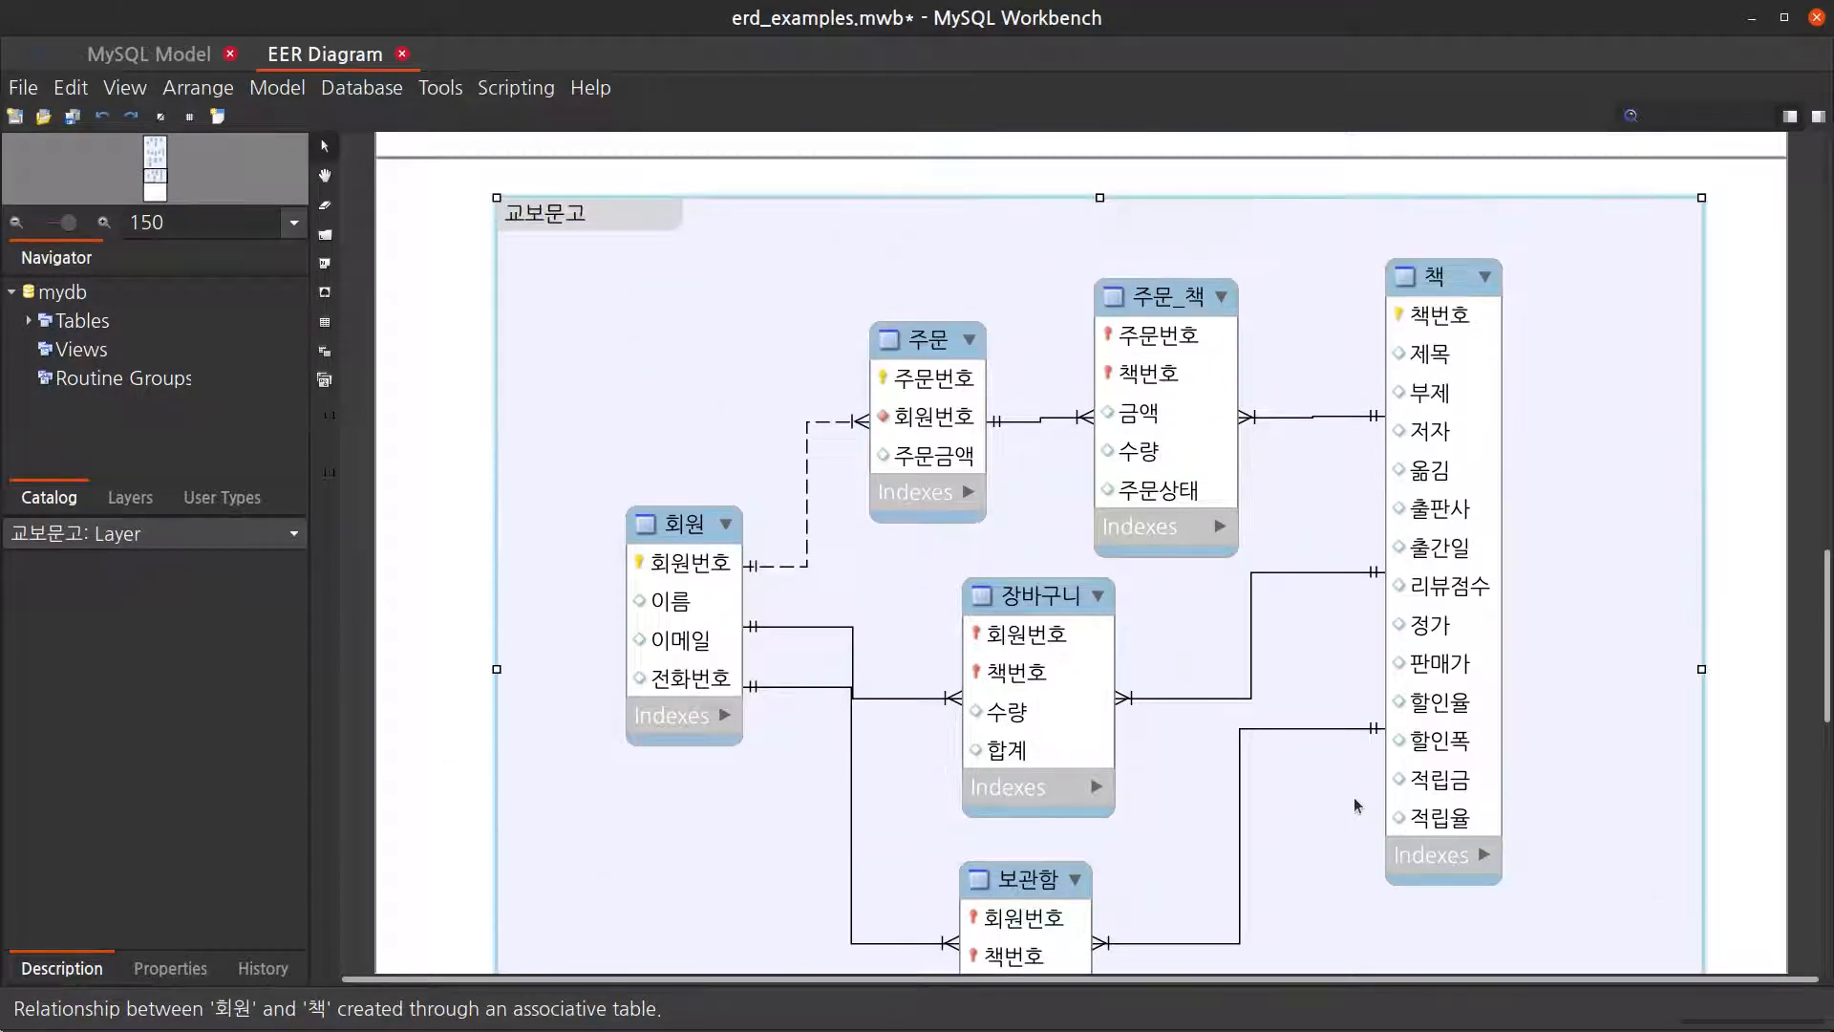
scroll(1355, 805, down, 6)
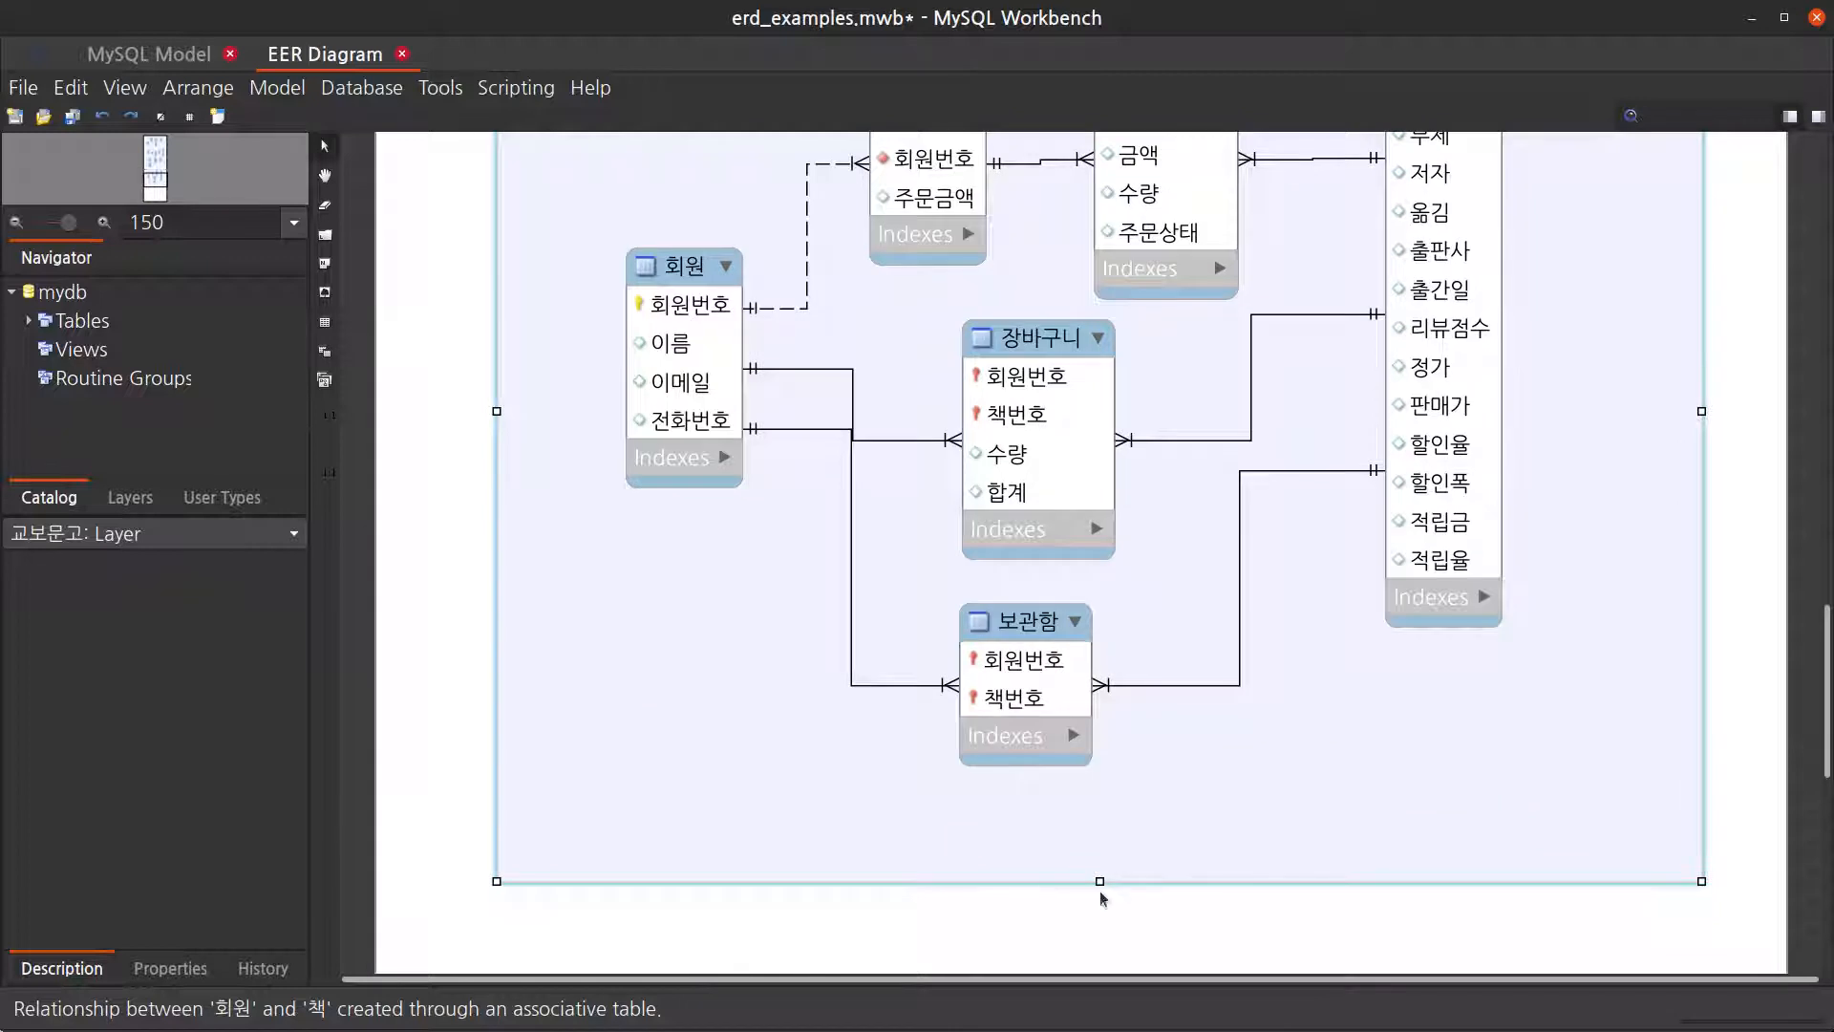
drag(1101, 881, 1110, 797)
Step: Spread the tables apart by moving 책 and 주문_책 to the right, 주문 upward, and 회원 up and to the left
scroll(1422, 682, up, 5)
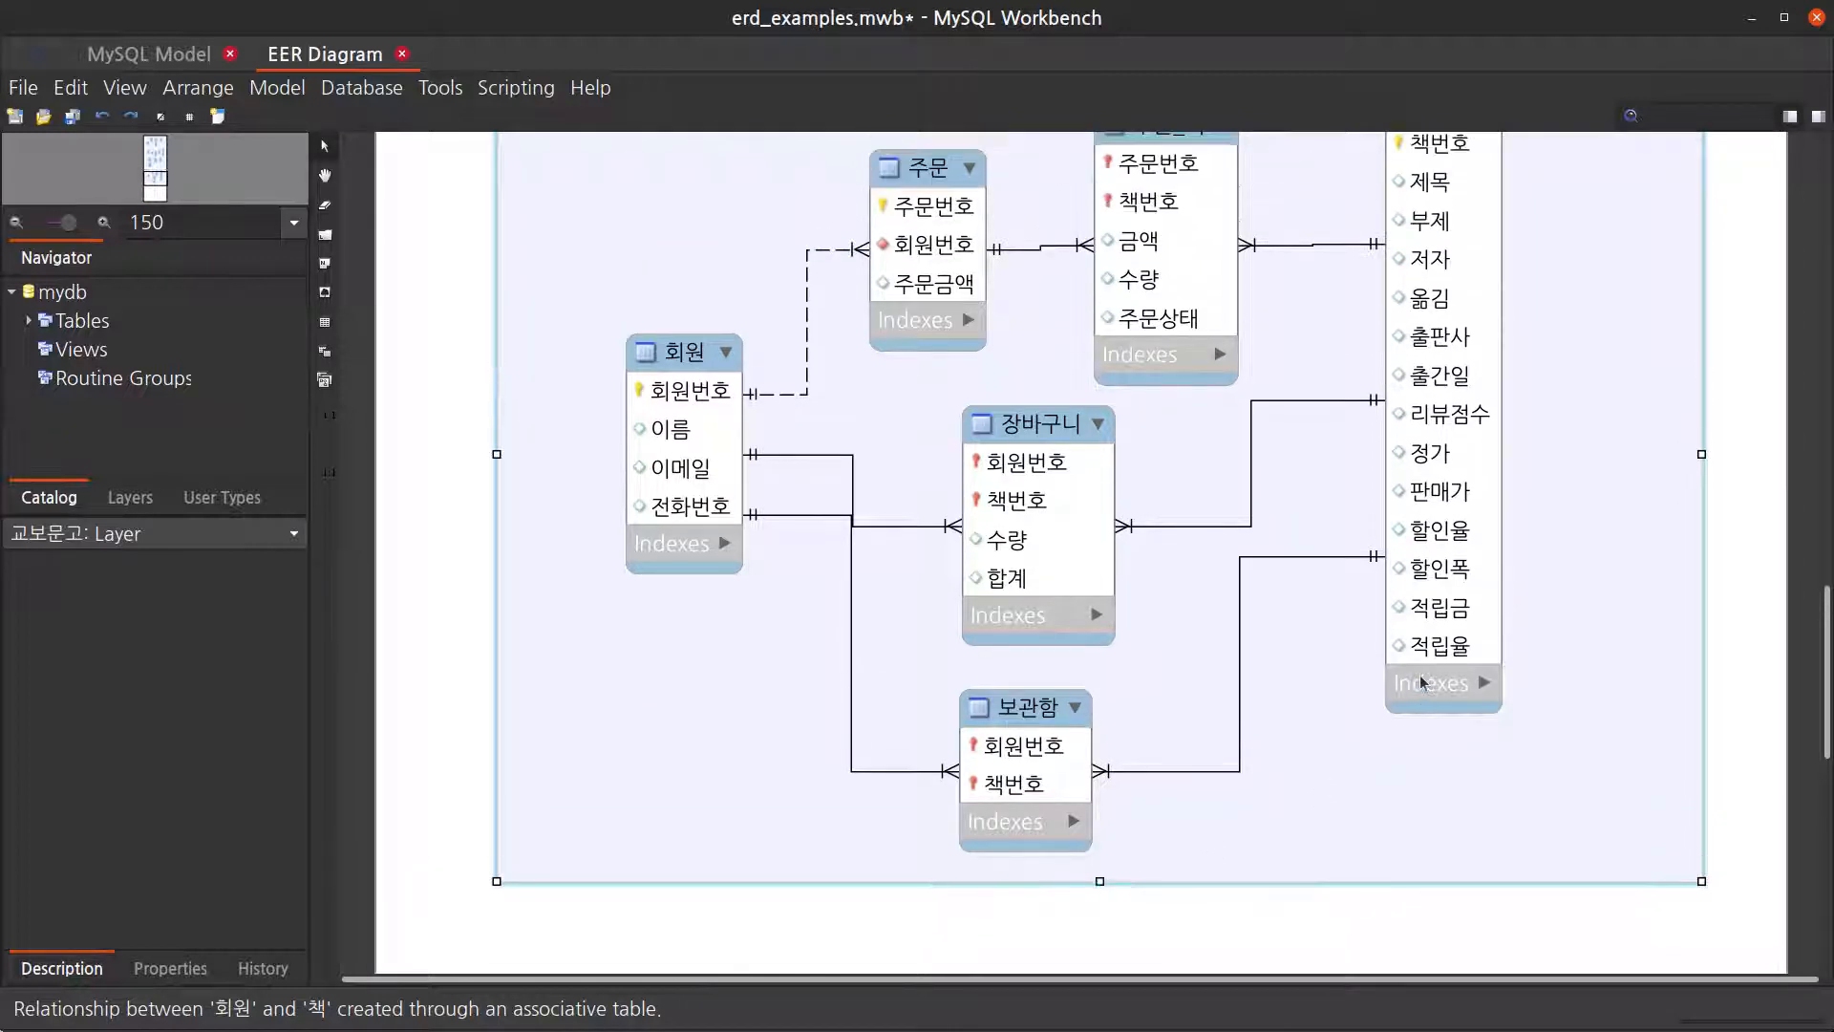
scroll(1421, 682, up, 1)
drag(1421, 682, 1458, 672)
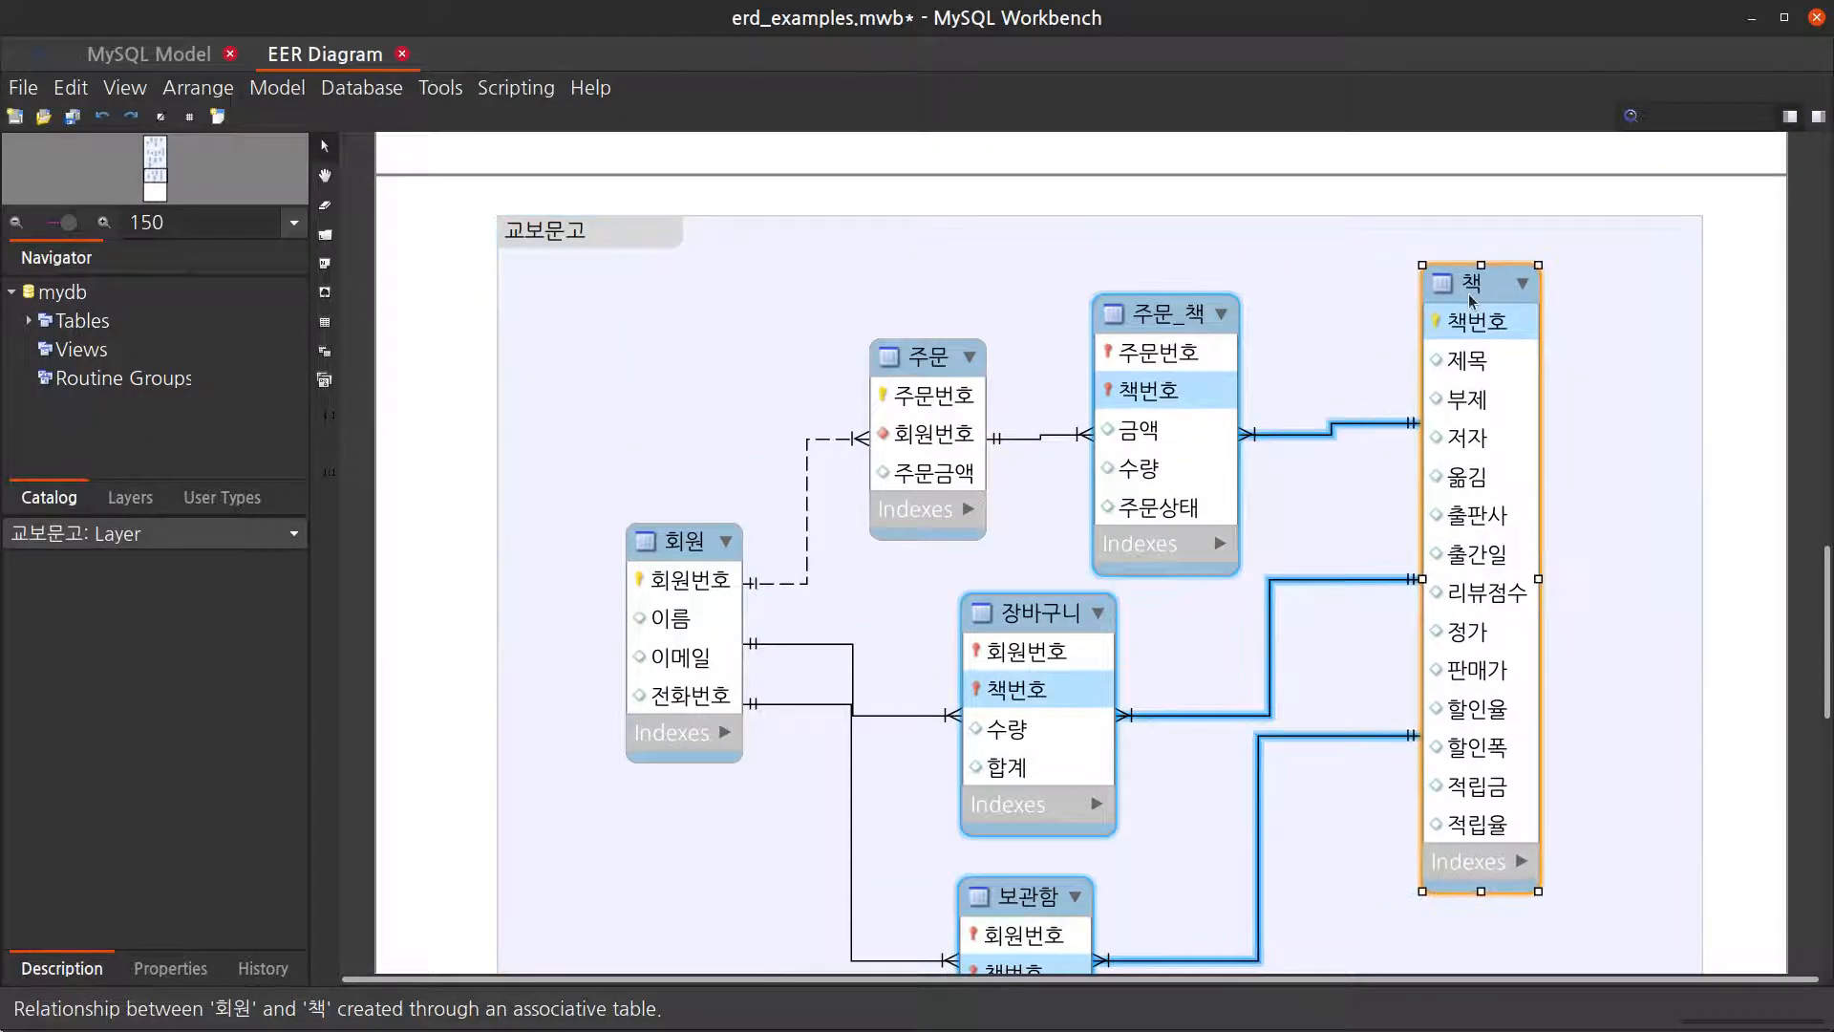
drag(1196, 318, 1233, 275)
drag(919, 356, 909, 273)
drag(673, 750, 626, 655)
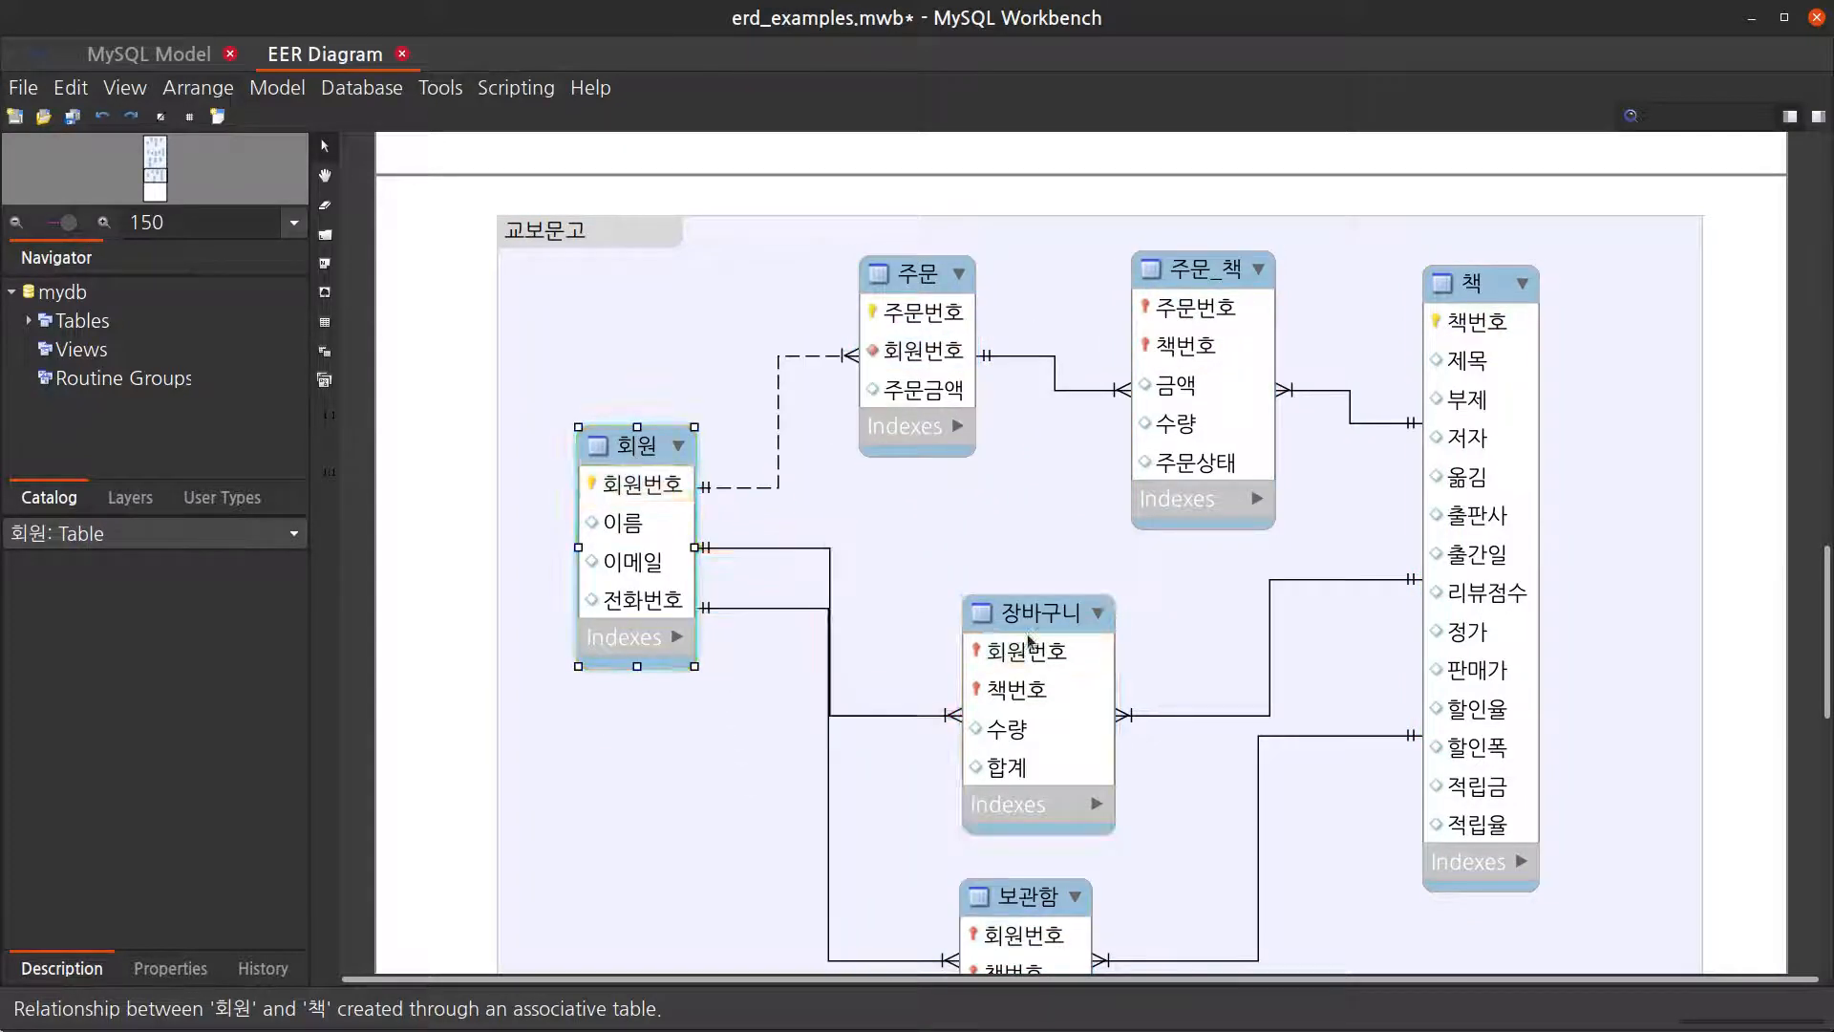
Step: Move 장바구니 higher in the gap below 주문 and 주문_책, shift 주문_책 further right, and bring 보관함 up and left
drag(1059, 619, 1083, 507)
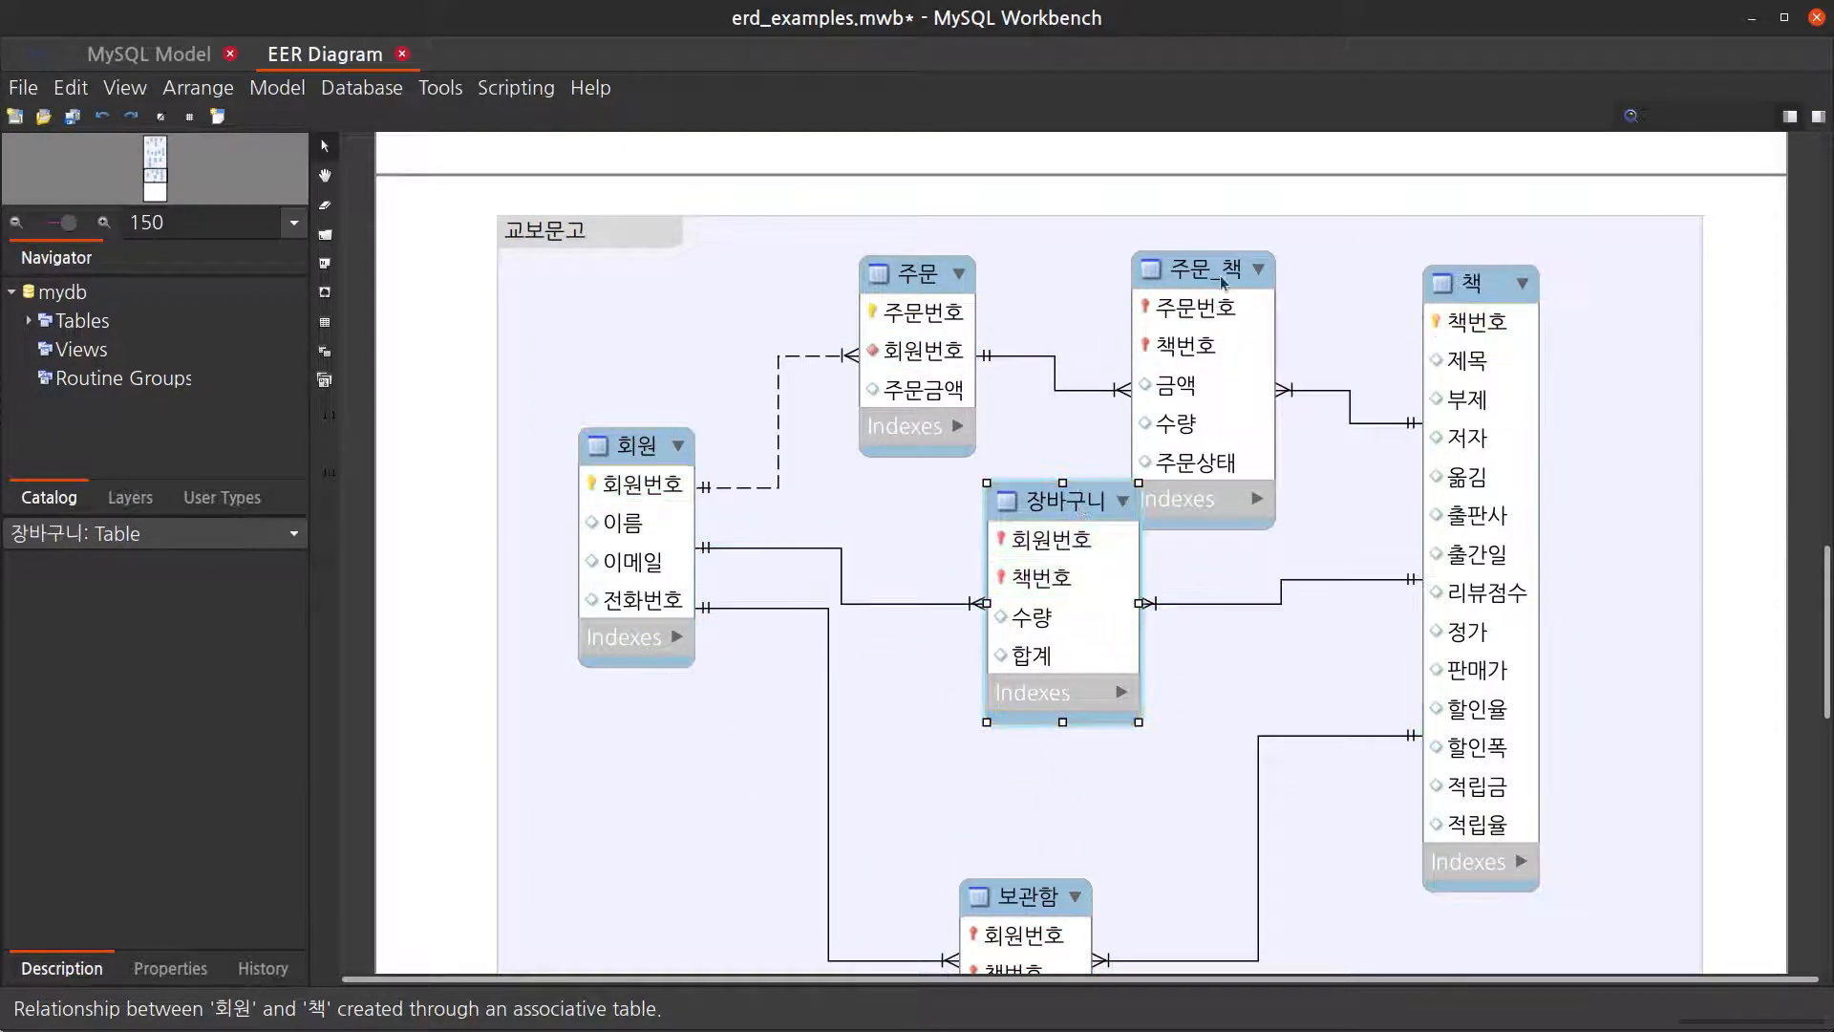
drag(1224, 273, 1262, 261)
drag(1062, 506, 1068, 546)
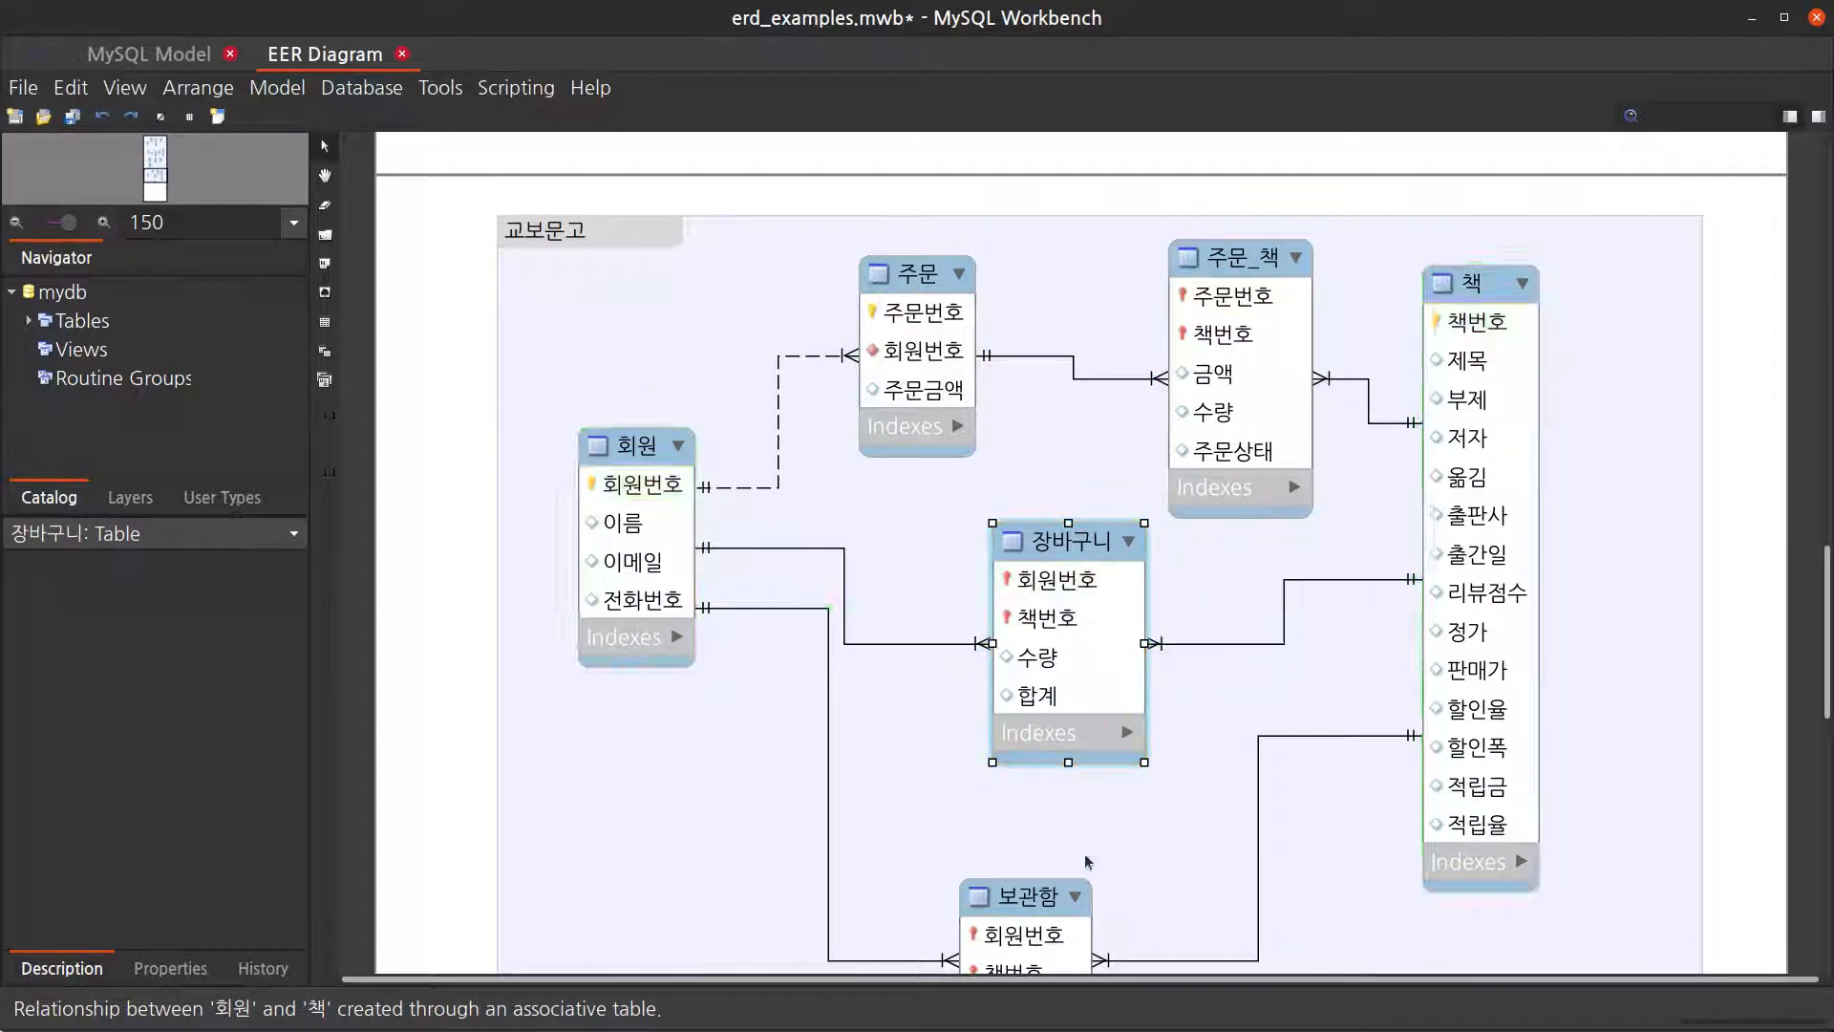
drag(1065, 900, 997, 811)
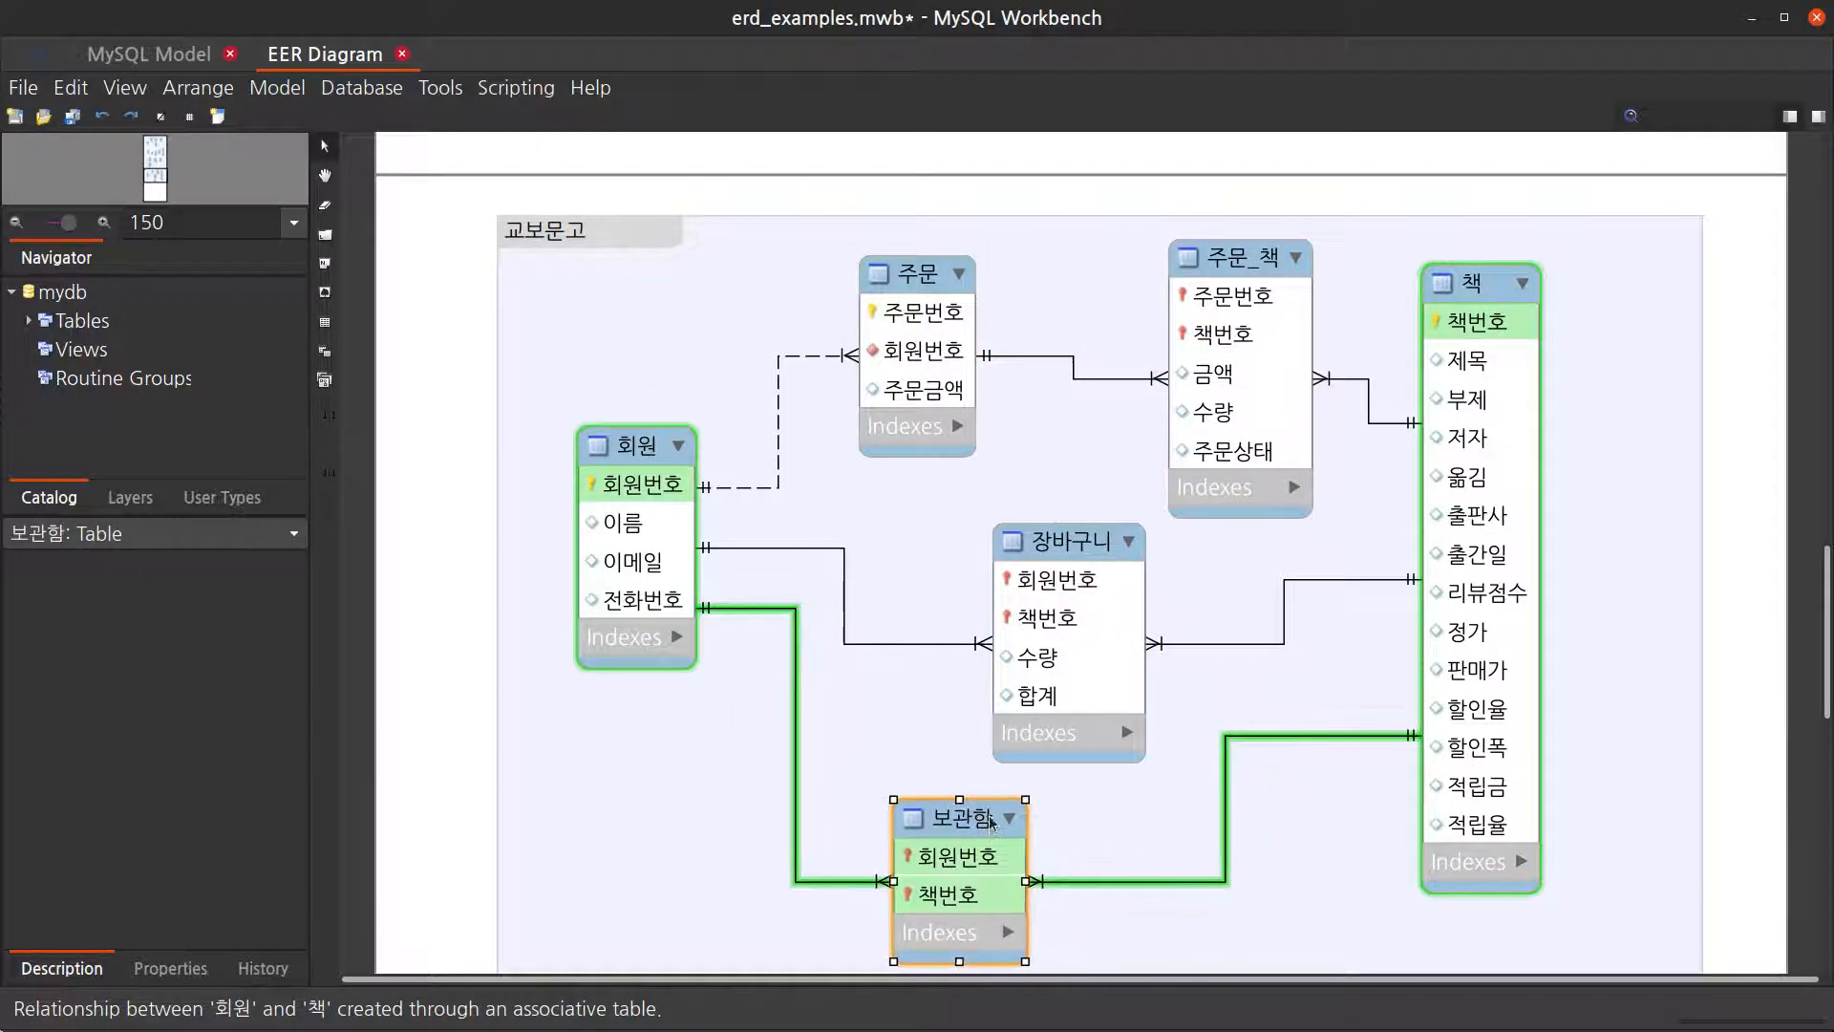
click(1212, 931)
Step: Raise the lower edge of the 교보문고 layer so it ends just below the 보관함 table
scroll(1211, 930, down, 3)
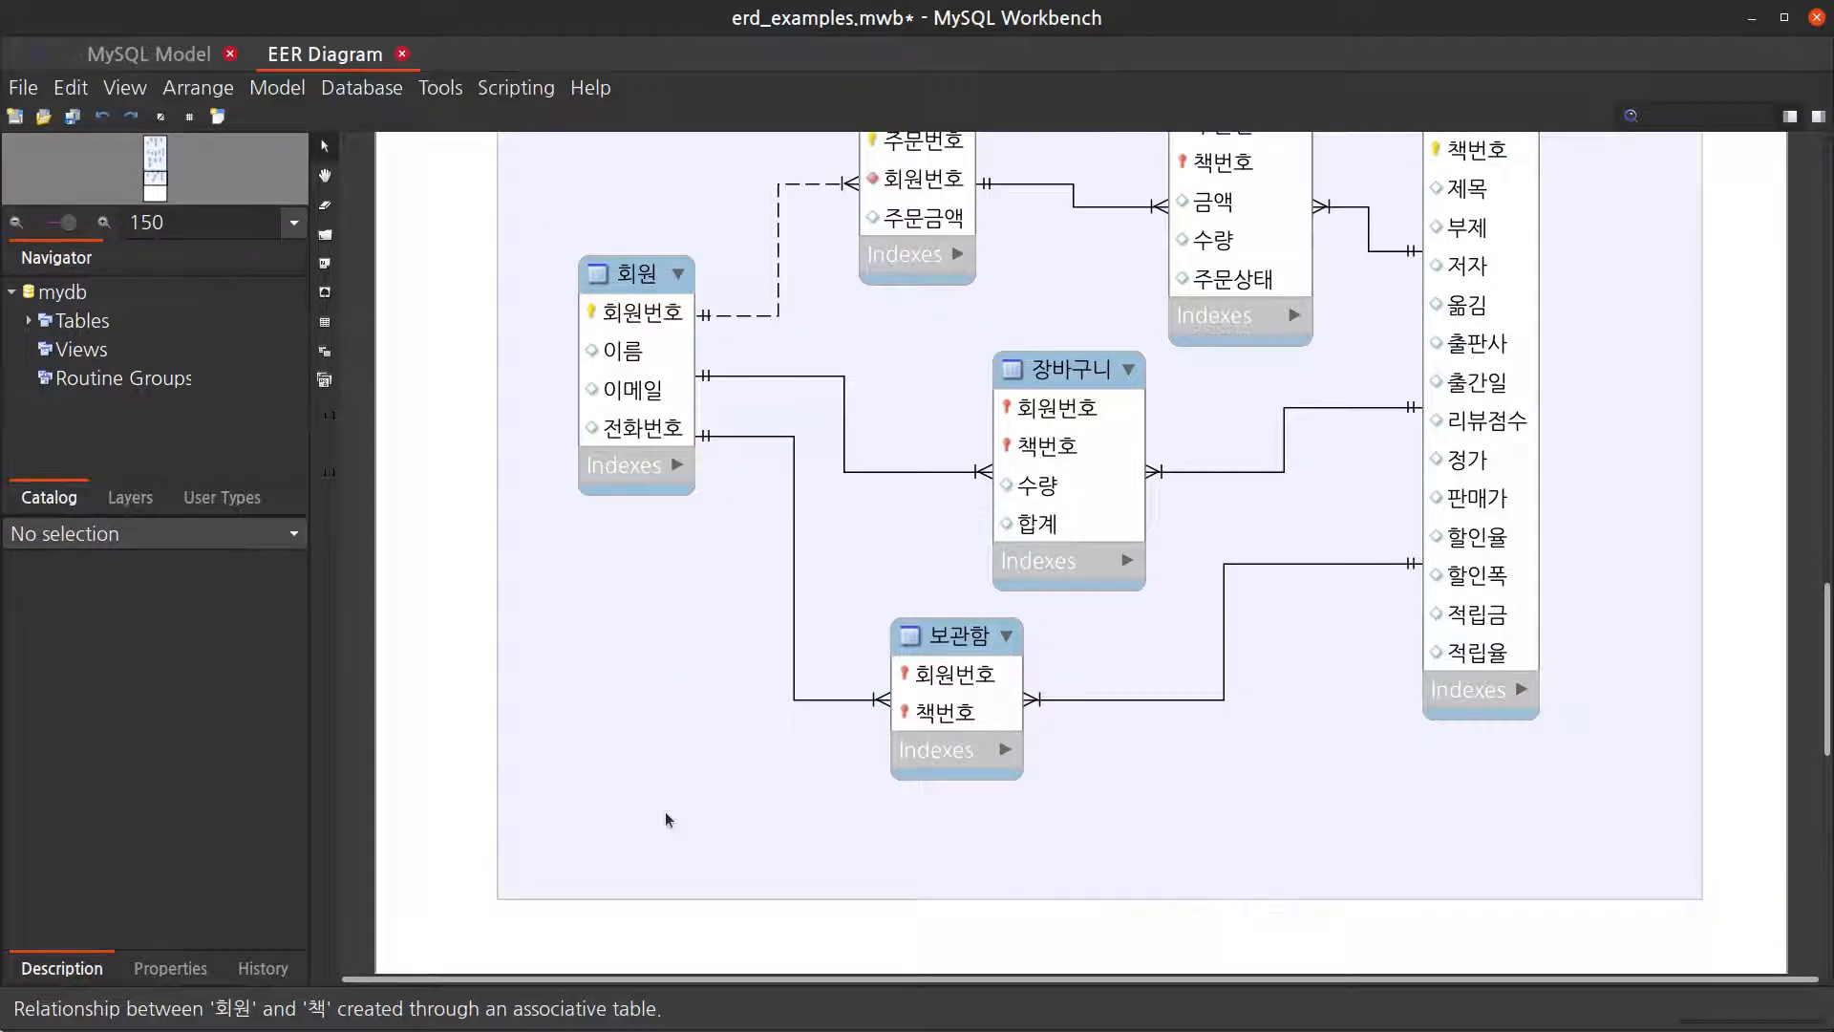
scroll(665, 811, up, 3)
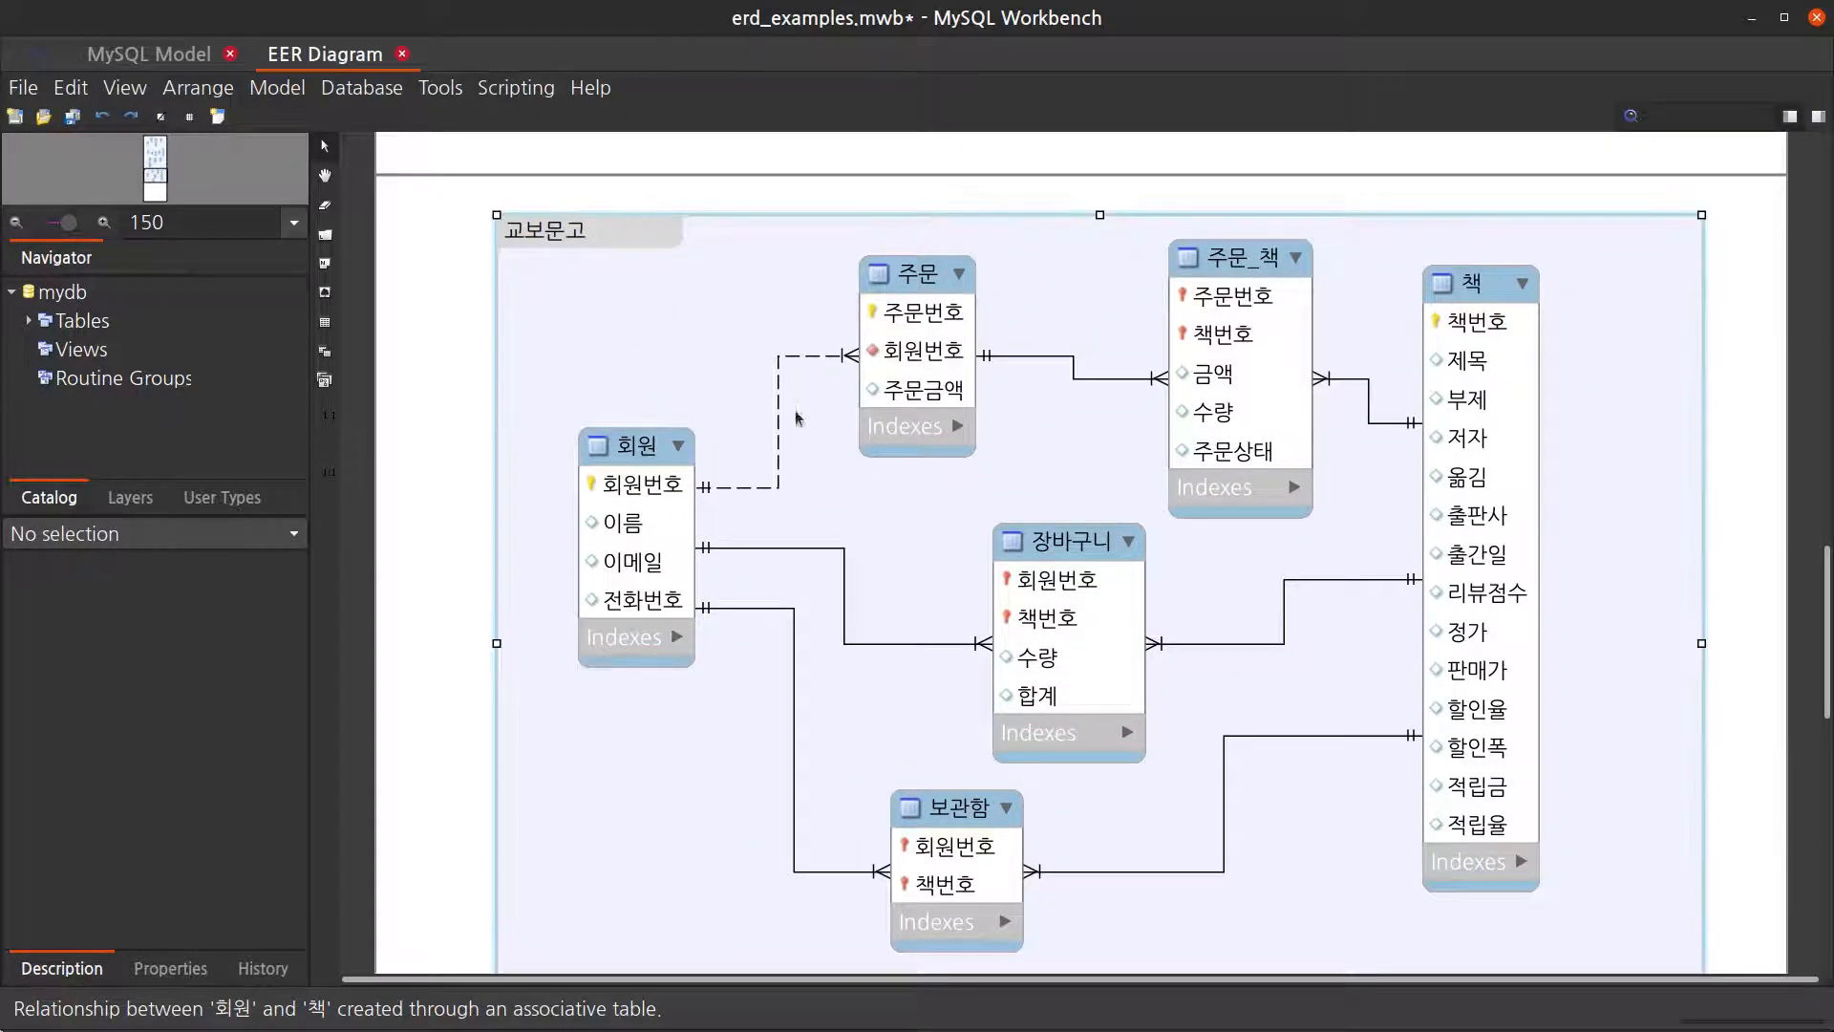
click(594, 238)
scroll(871, 520, down, 3)
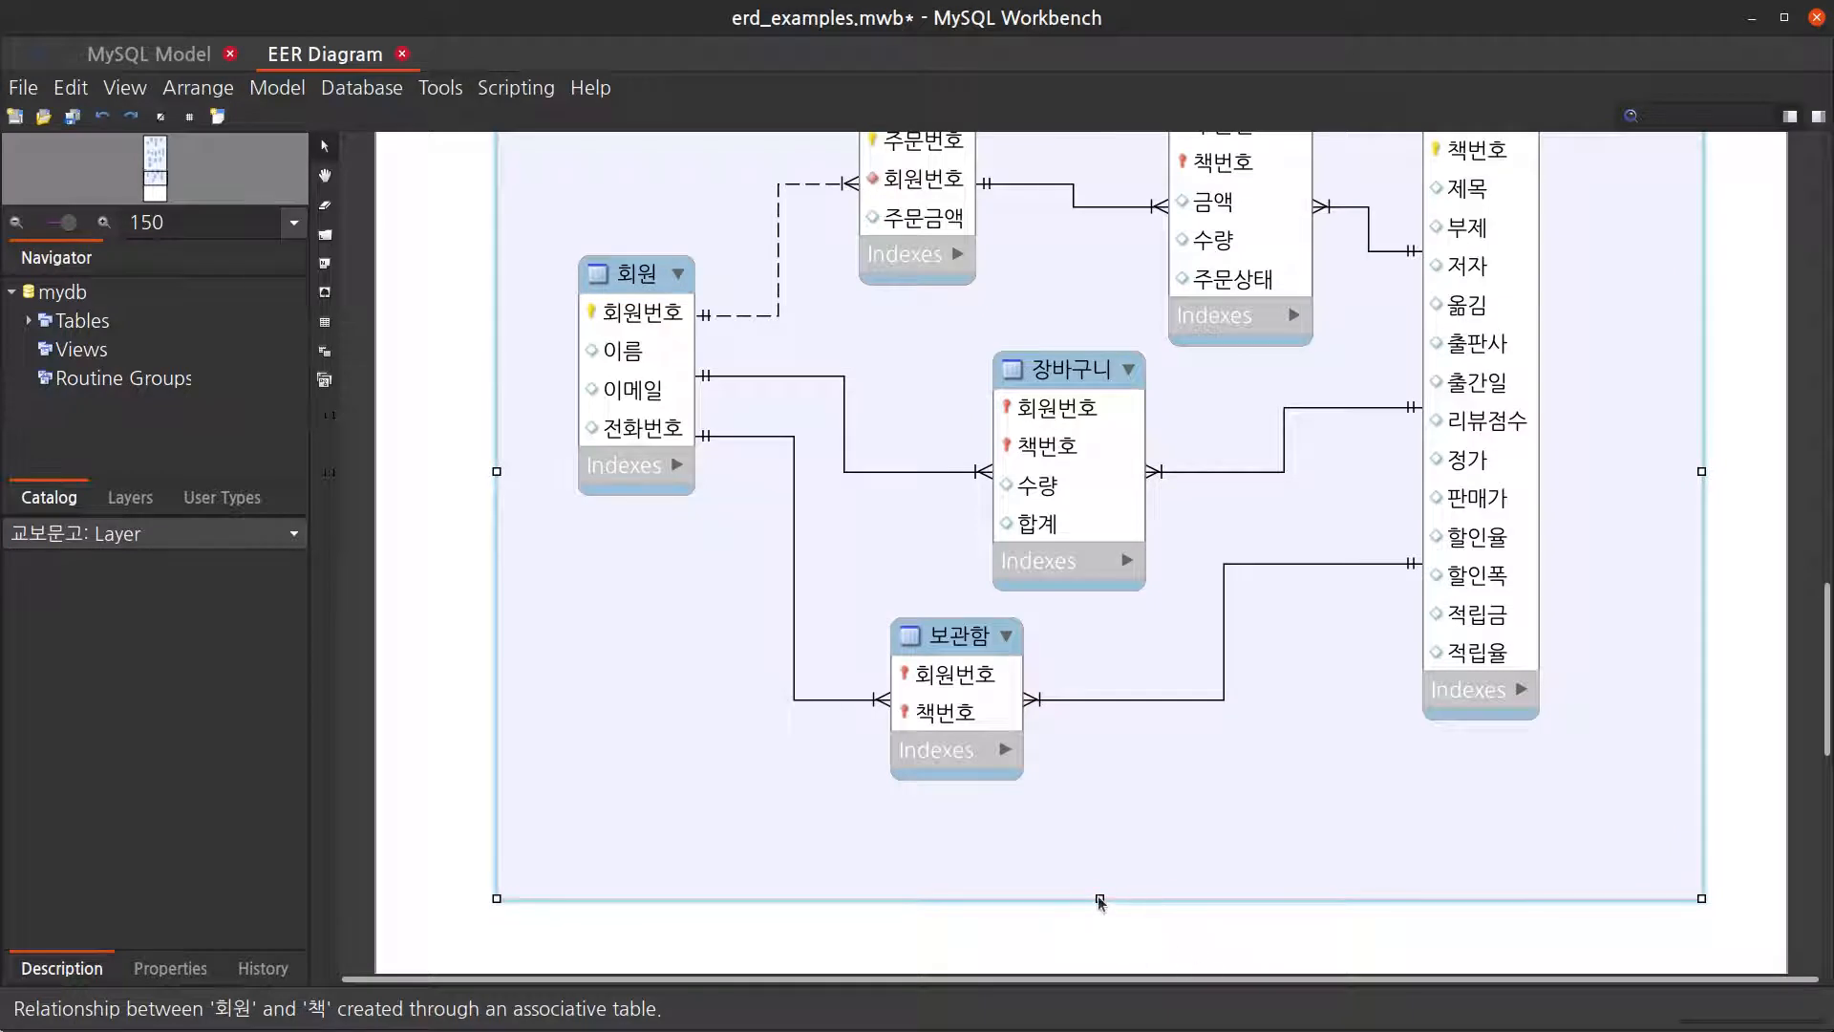
drag(1099, 898, 1092, 807)
scroll(1345, 715, up, 3)
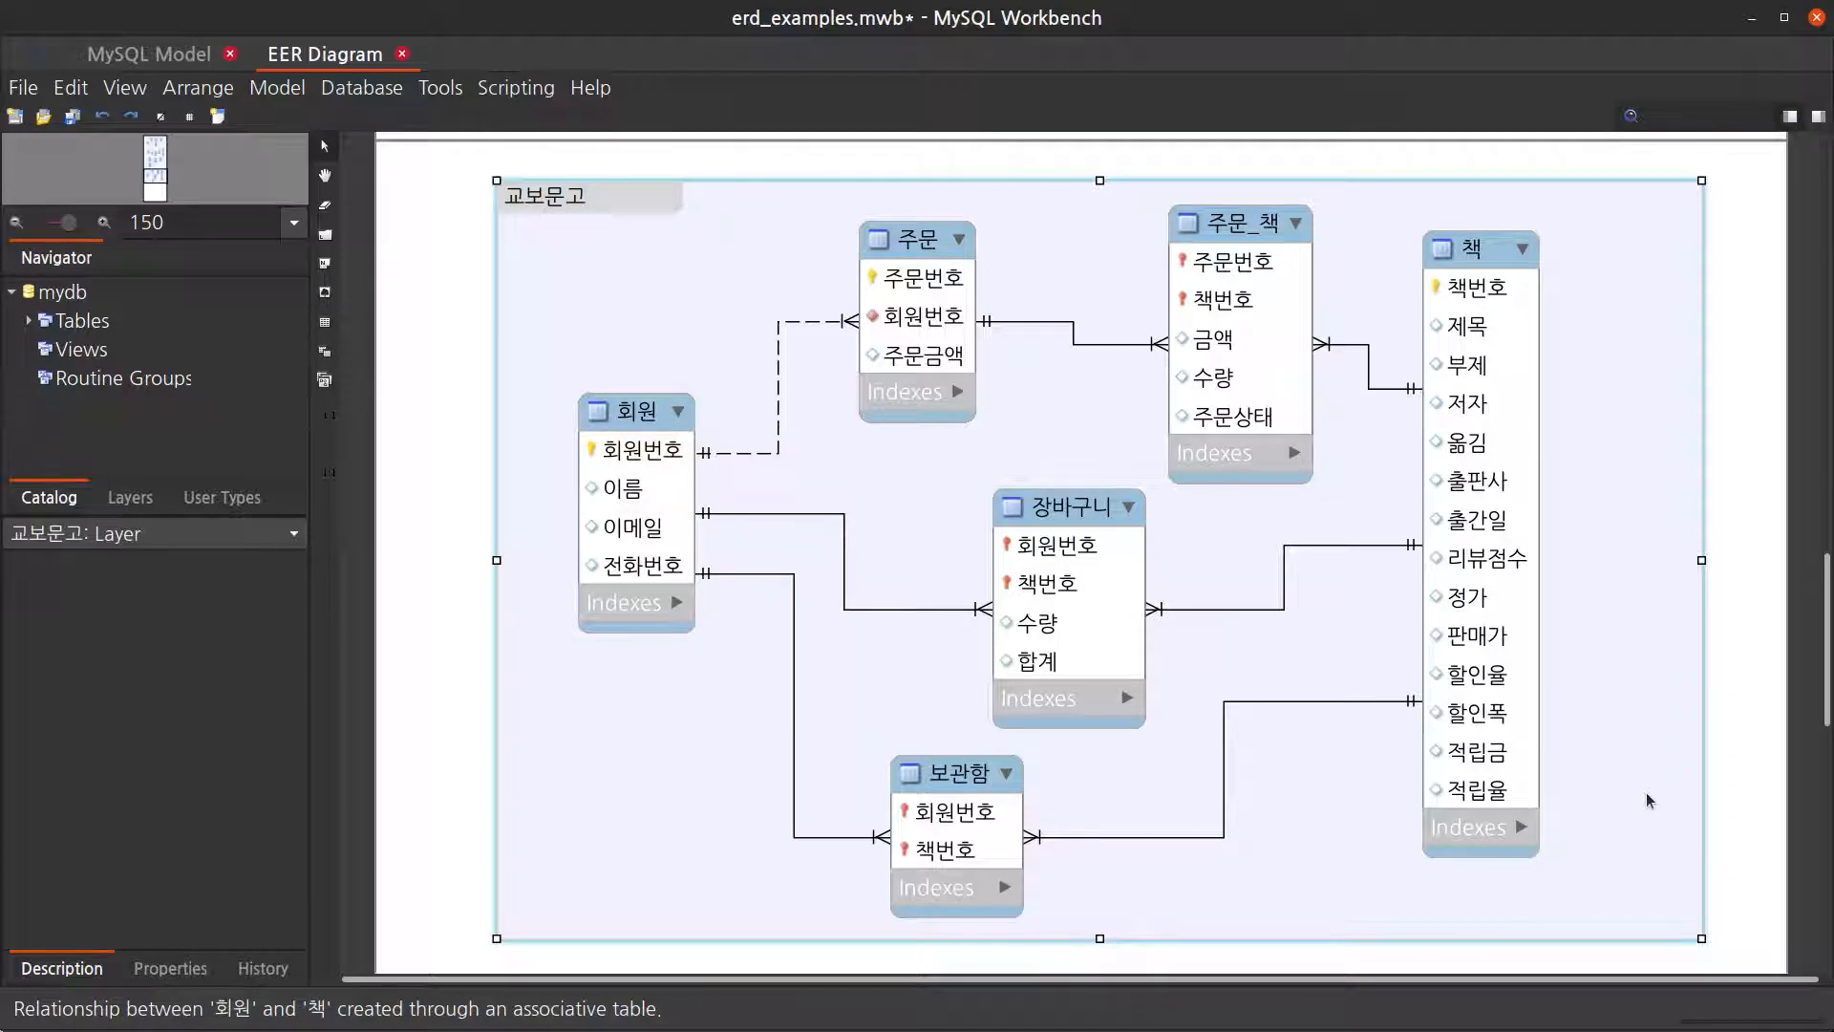
Step: Shift all six tables together to the right inside the 교보문고 layer, freeing space beside 회원
click(1673, 875)
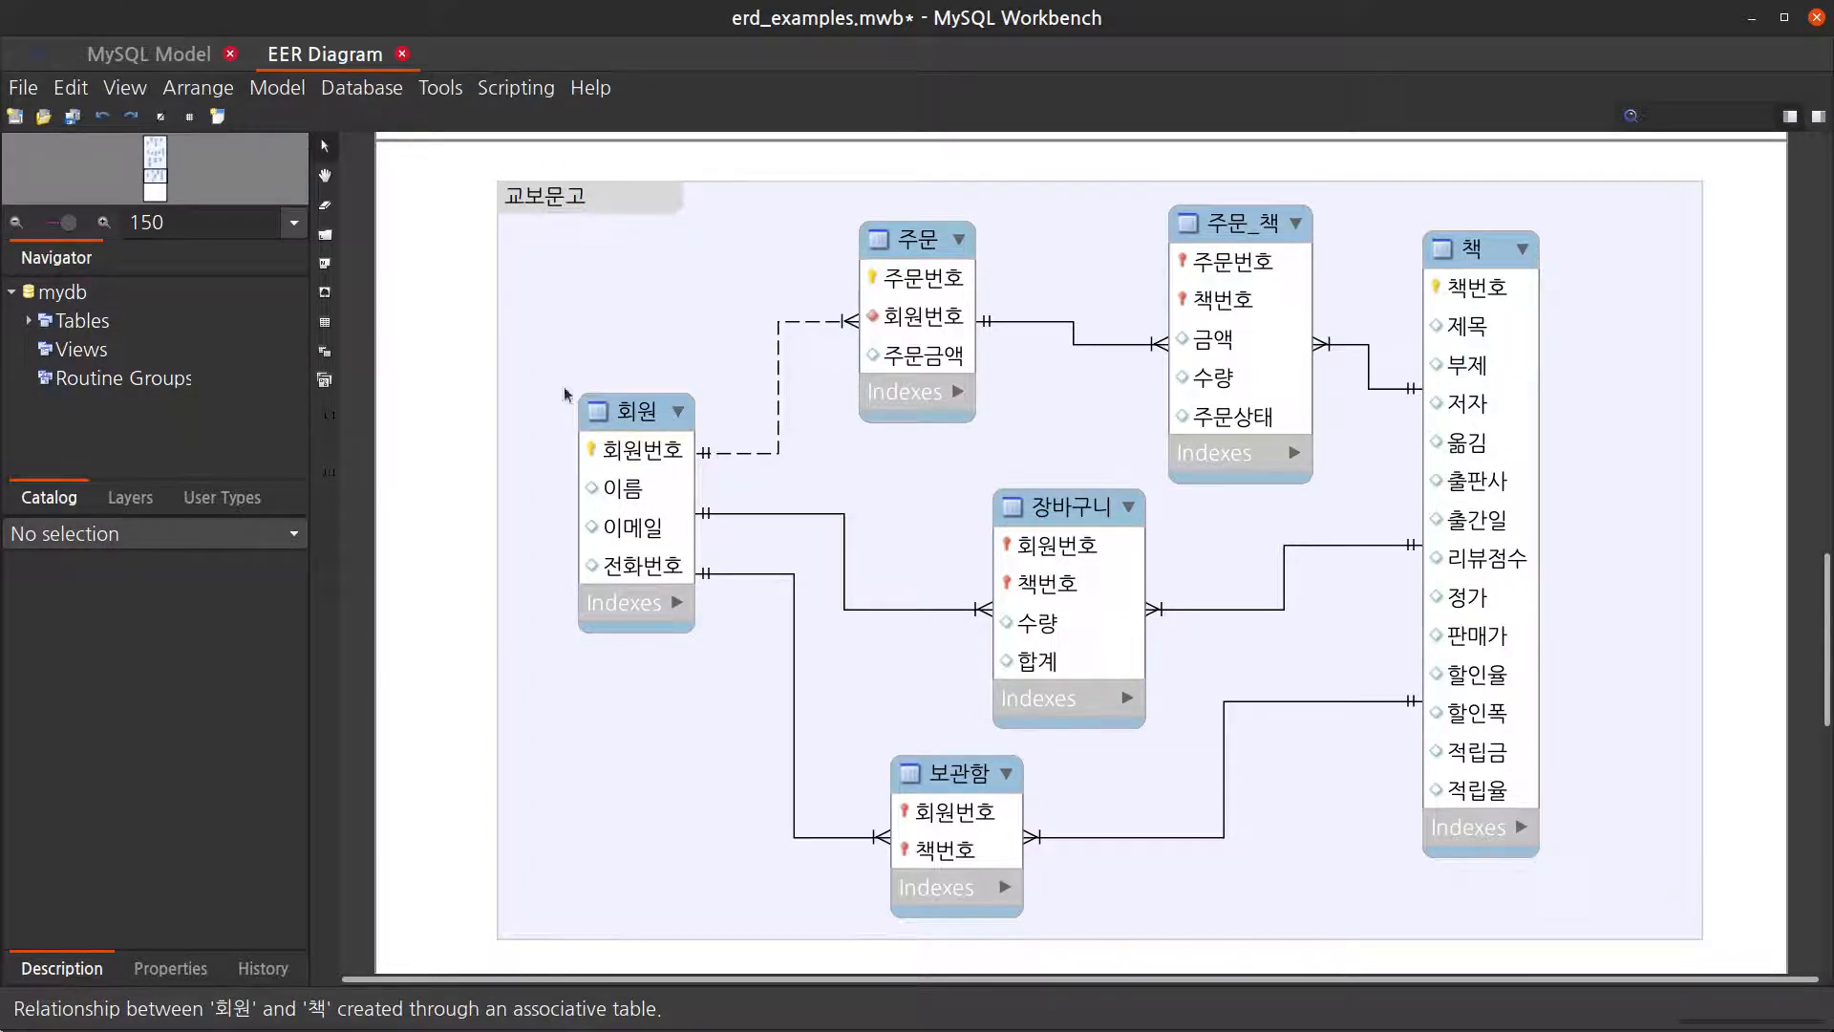
drag(550, 277, 1597, 888)
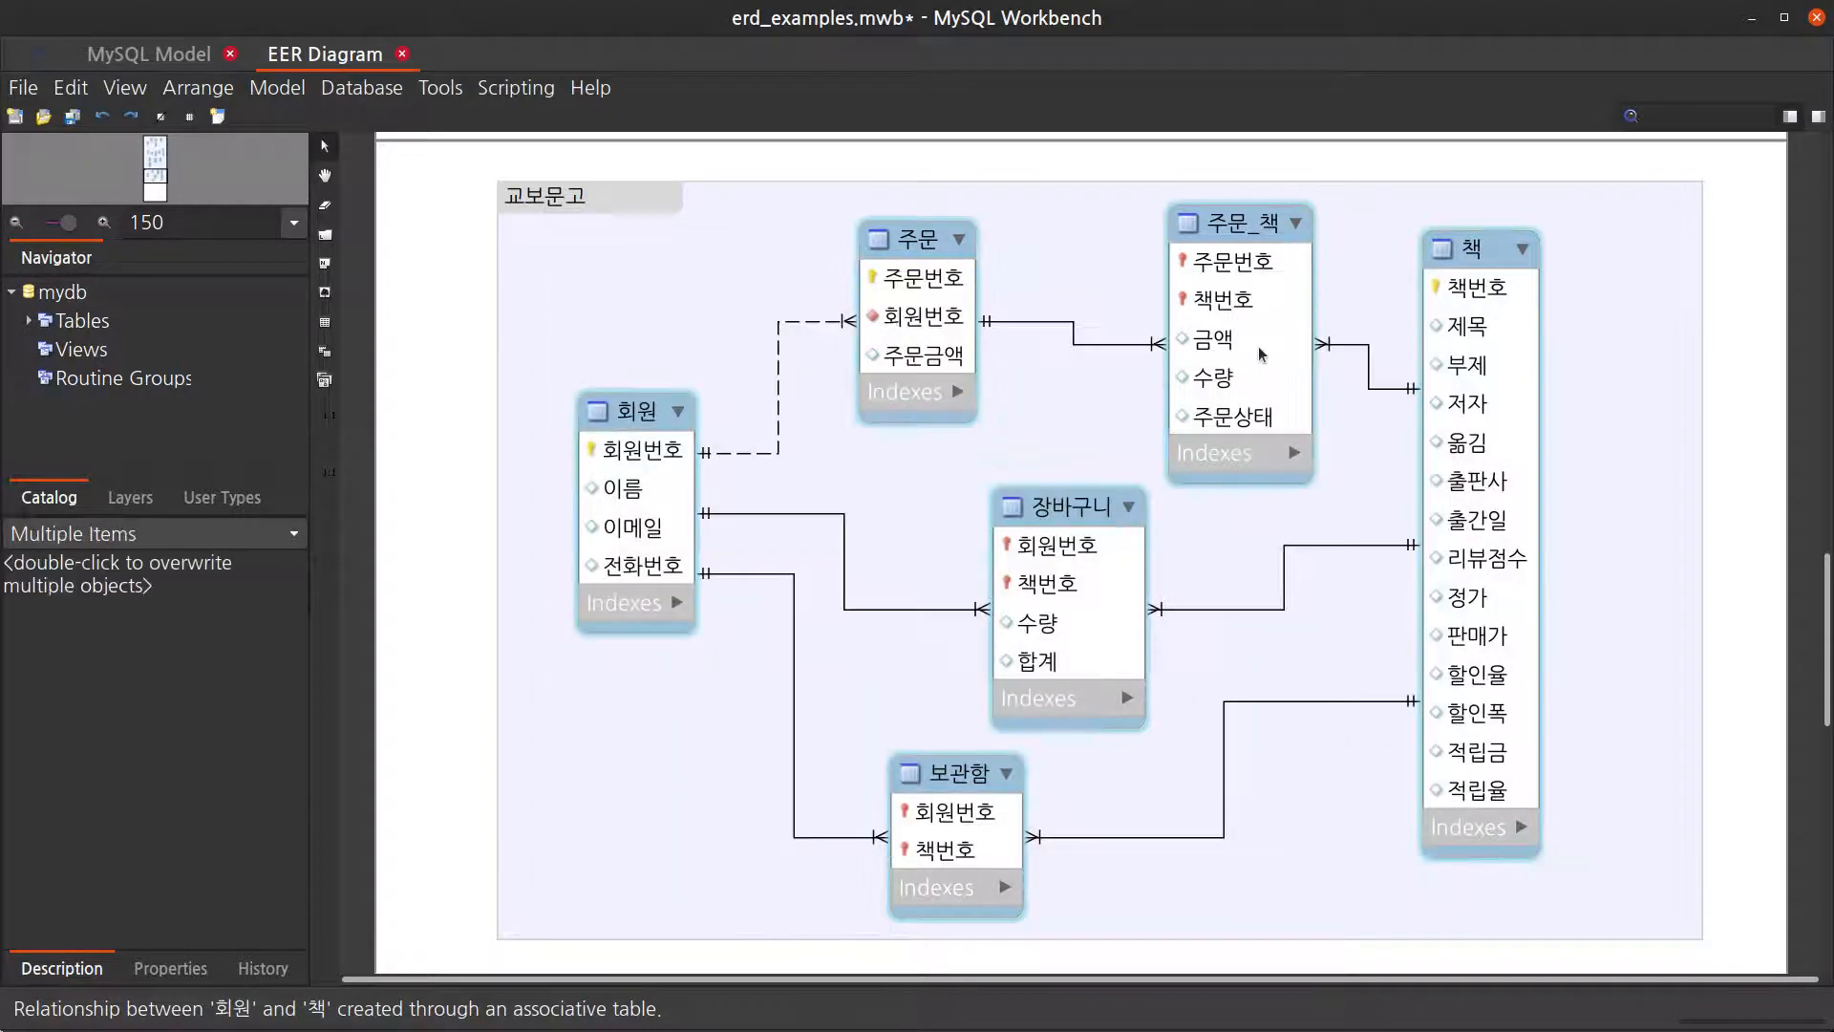
drag(1251, 325, 1355, 326)
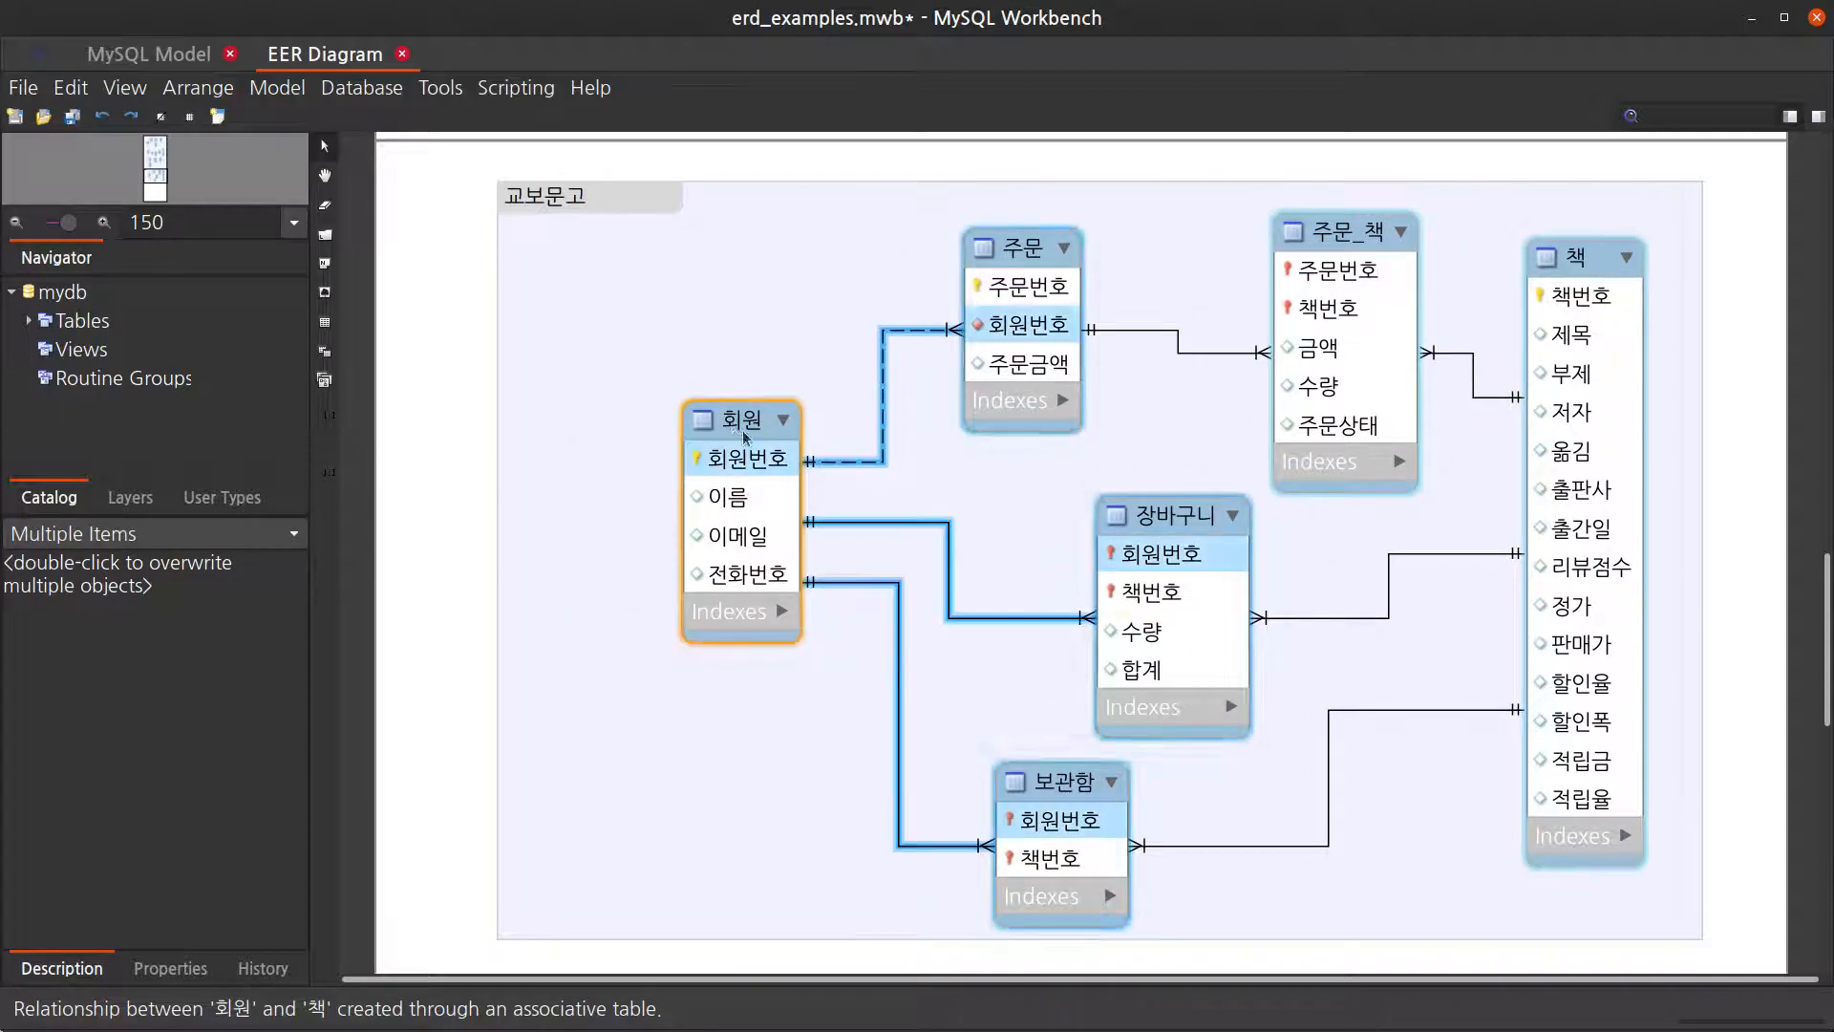
drag(734, 413, 734, 408)
click(604, 607)
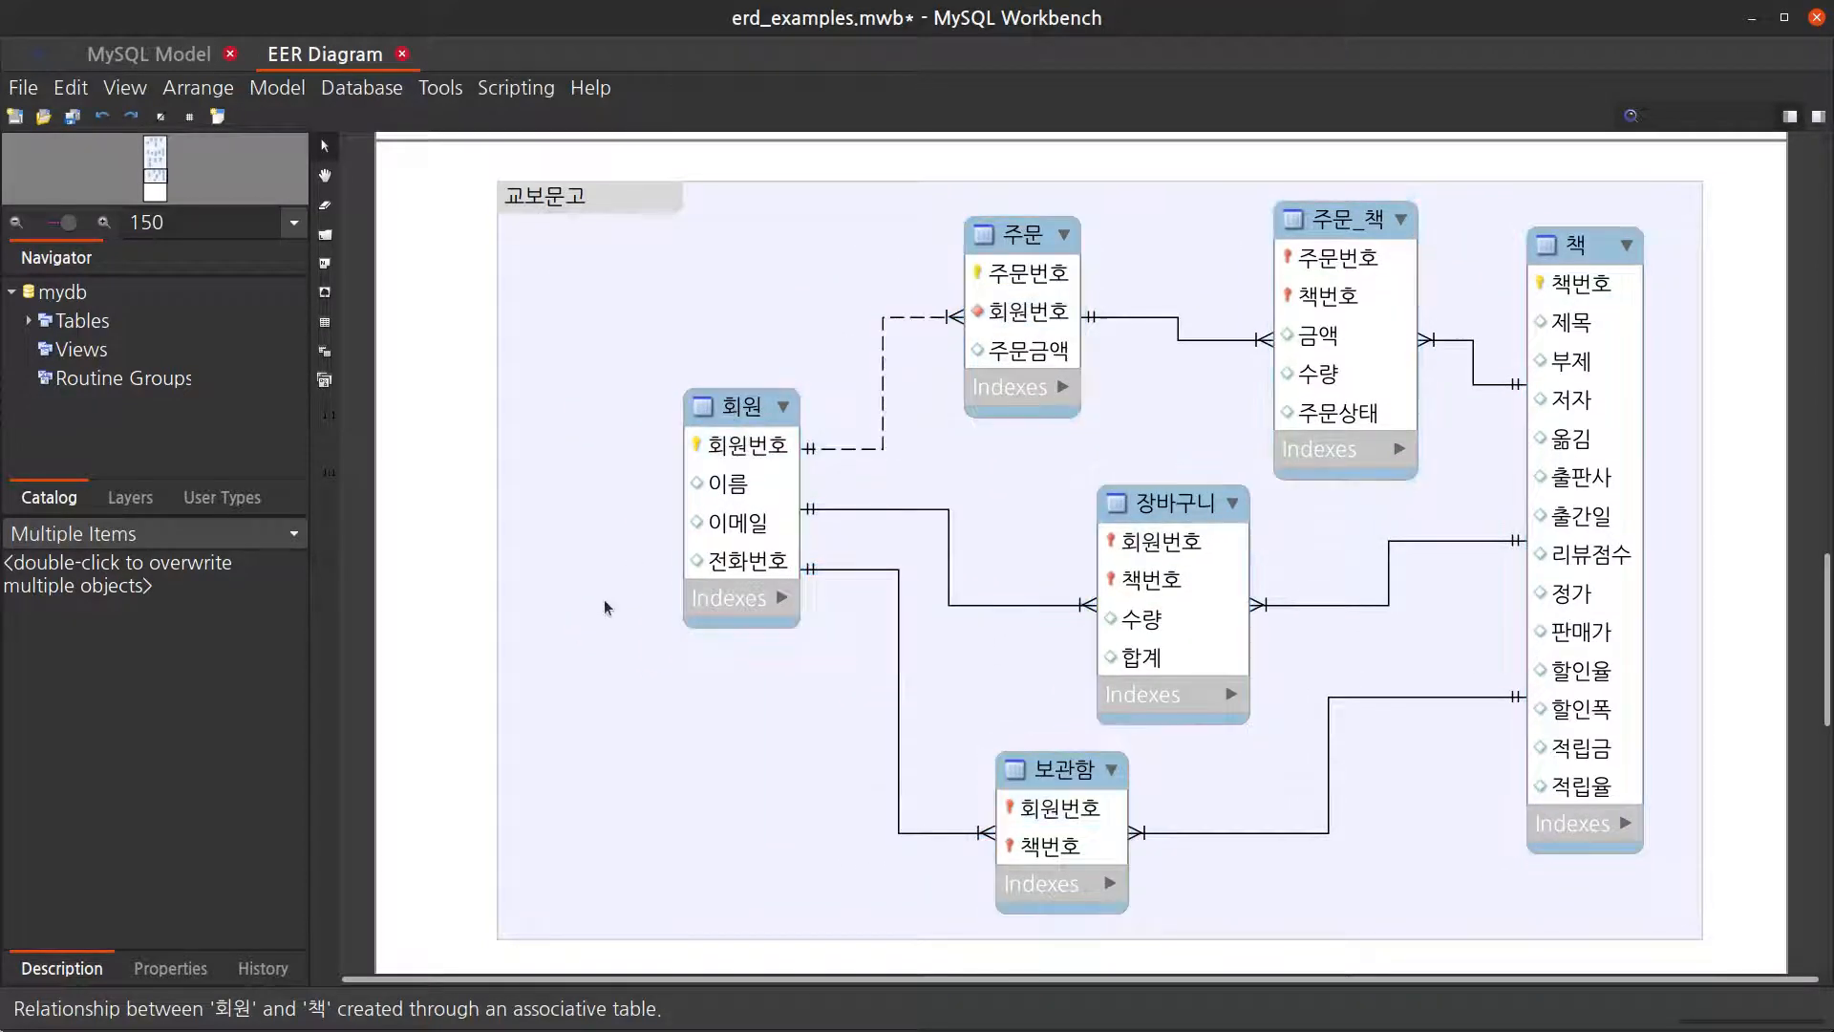
Step: Place a new table in the empty space just below 회원 inside the 교보문고 layer
key(t)
click(647, 743)
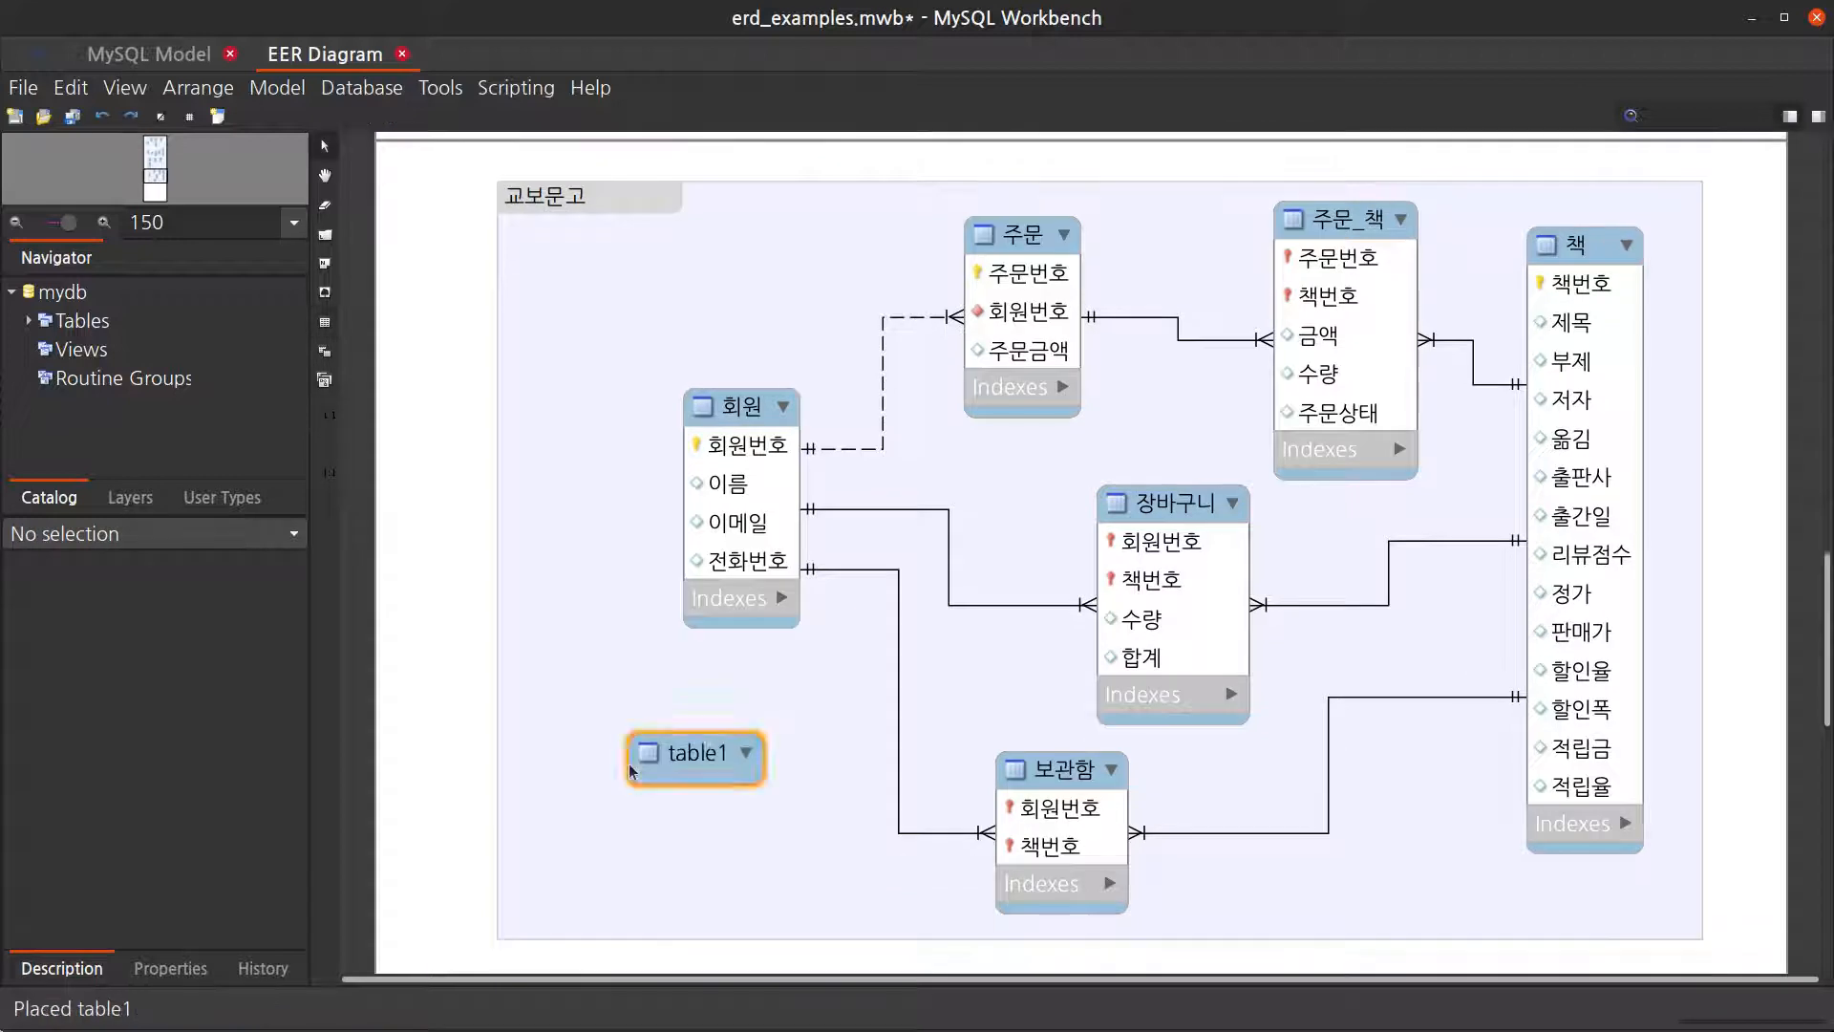
drag(700, 762, 688, 707)
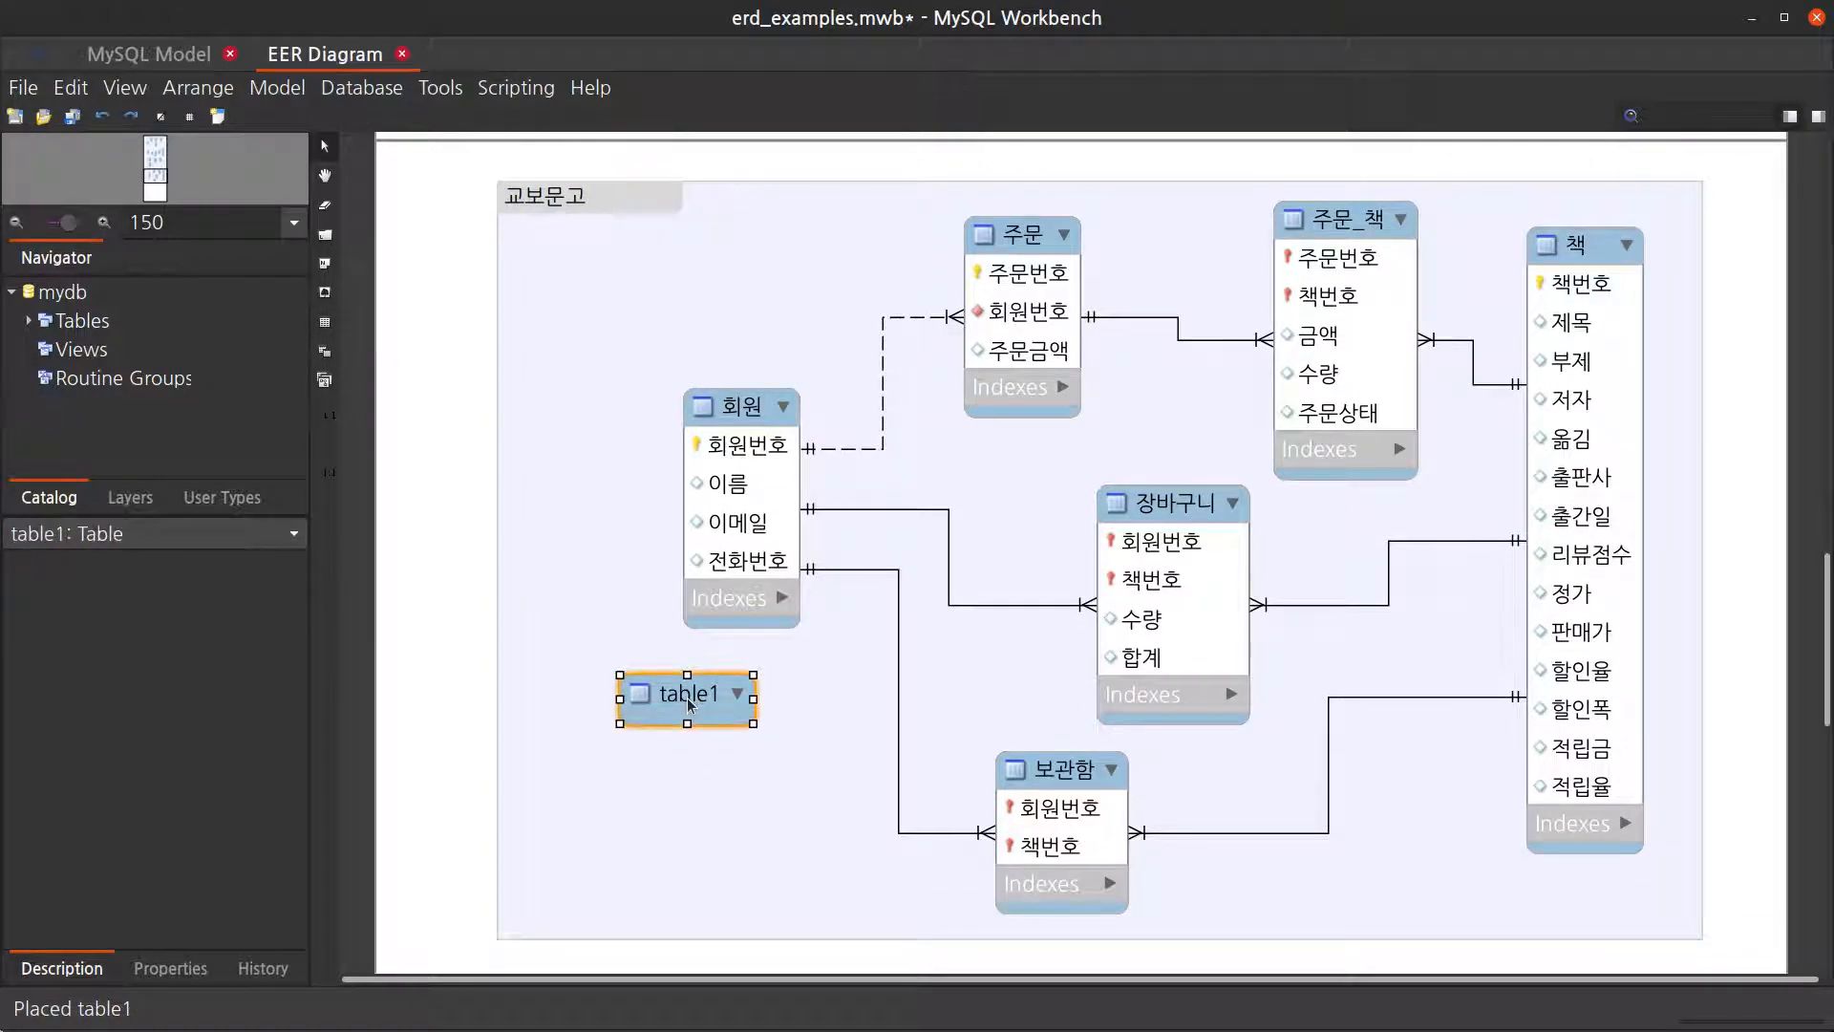
scroll(772, 770, down, 1)
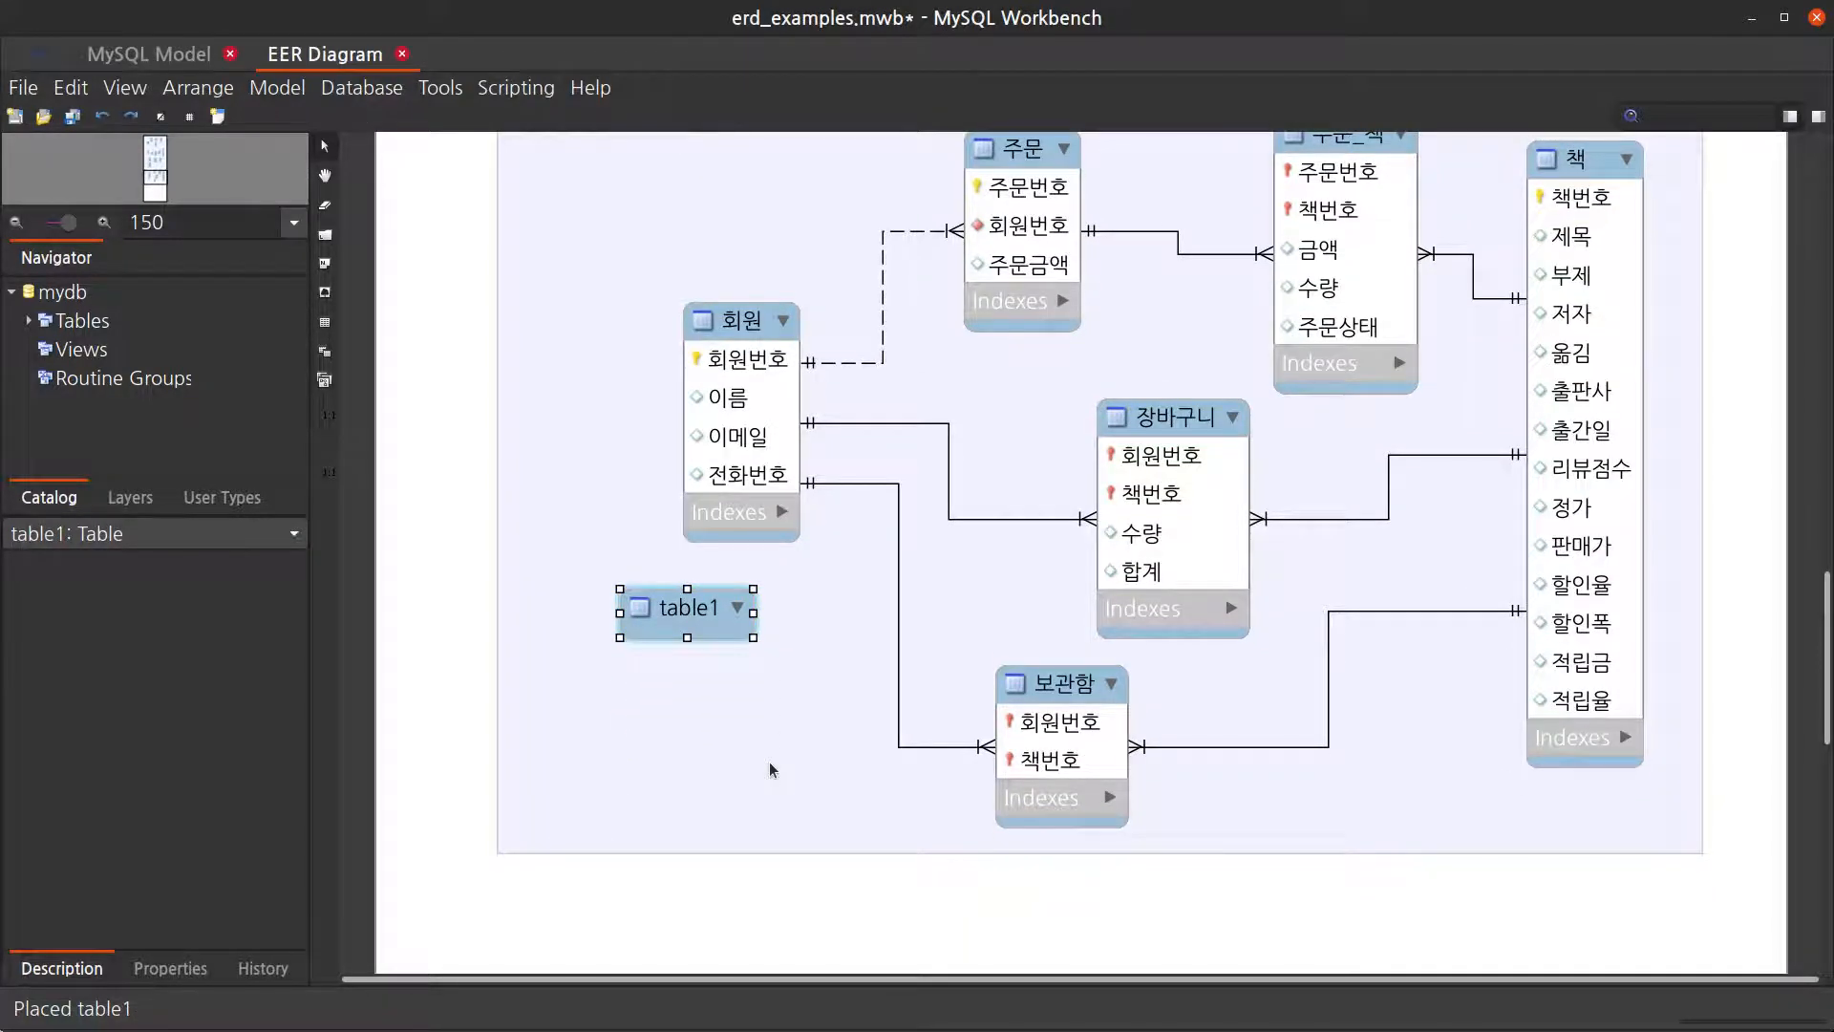
drag(680, 617, 674, 615)
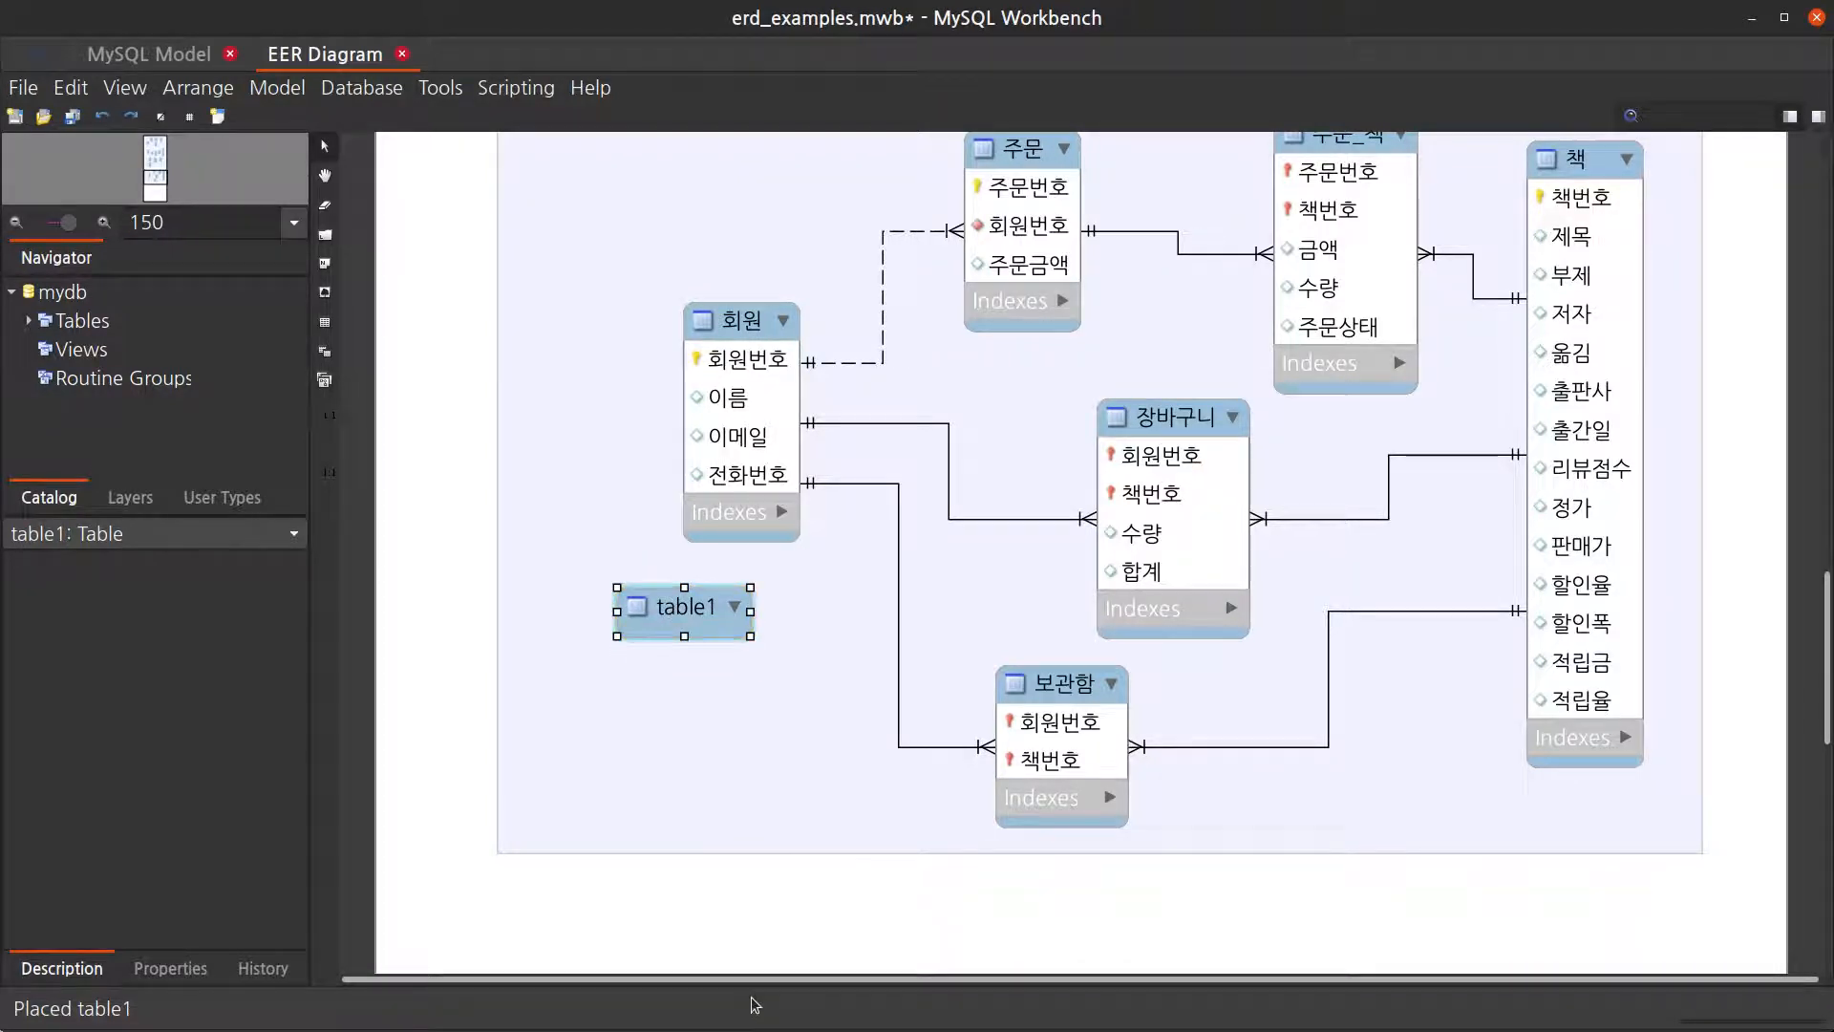
Step: Name the new table 배송지 and give it an INT primary key column 배송지번호
drag(754, 984, 755, 642)
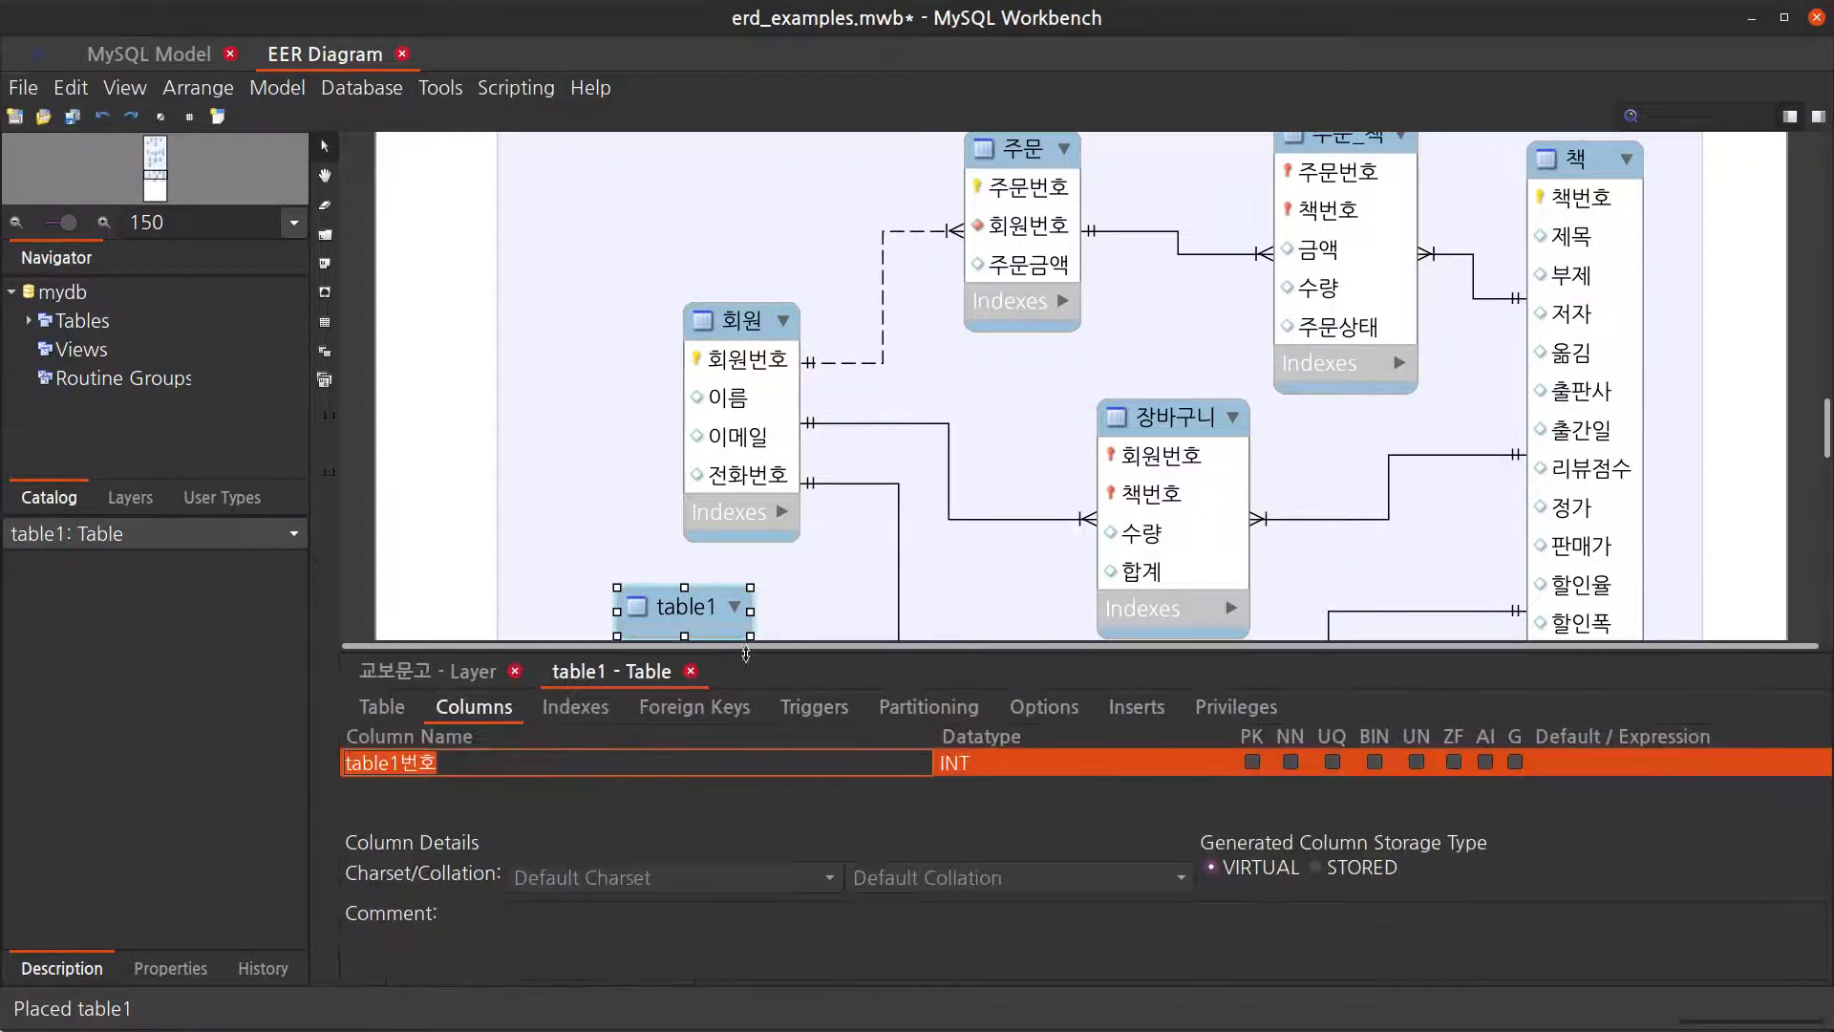
click(363, 709)
text(ㅂ)
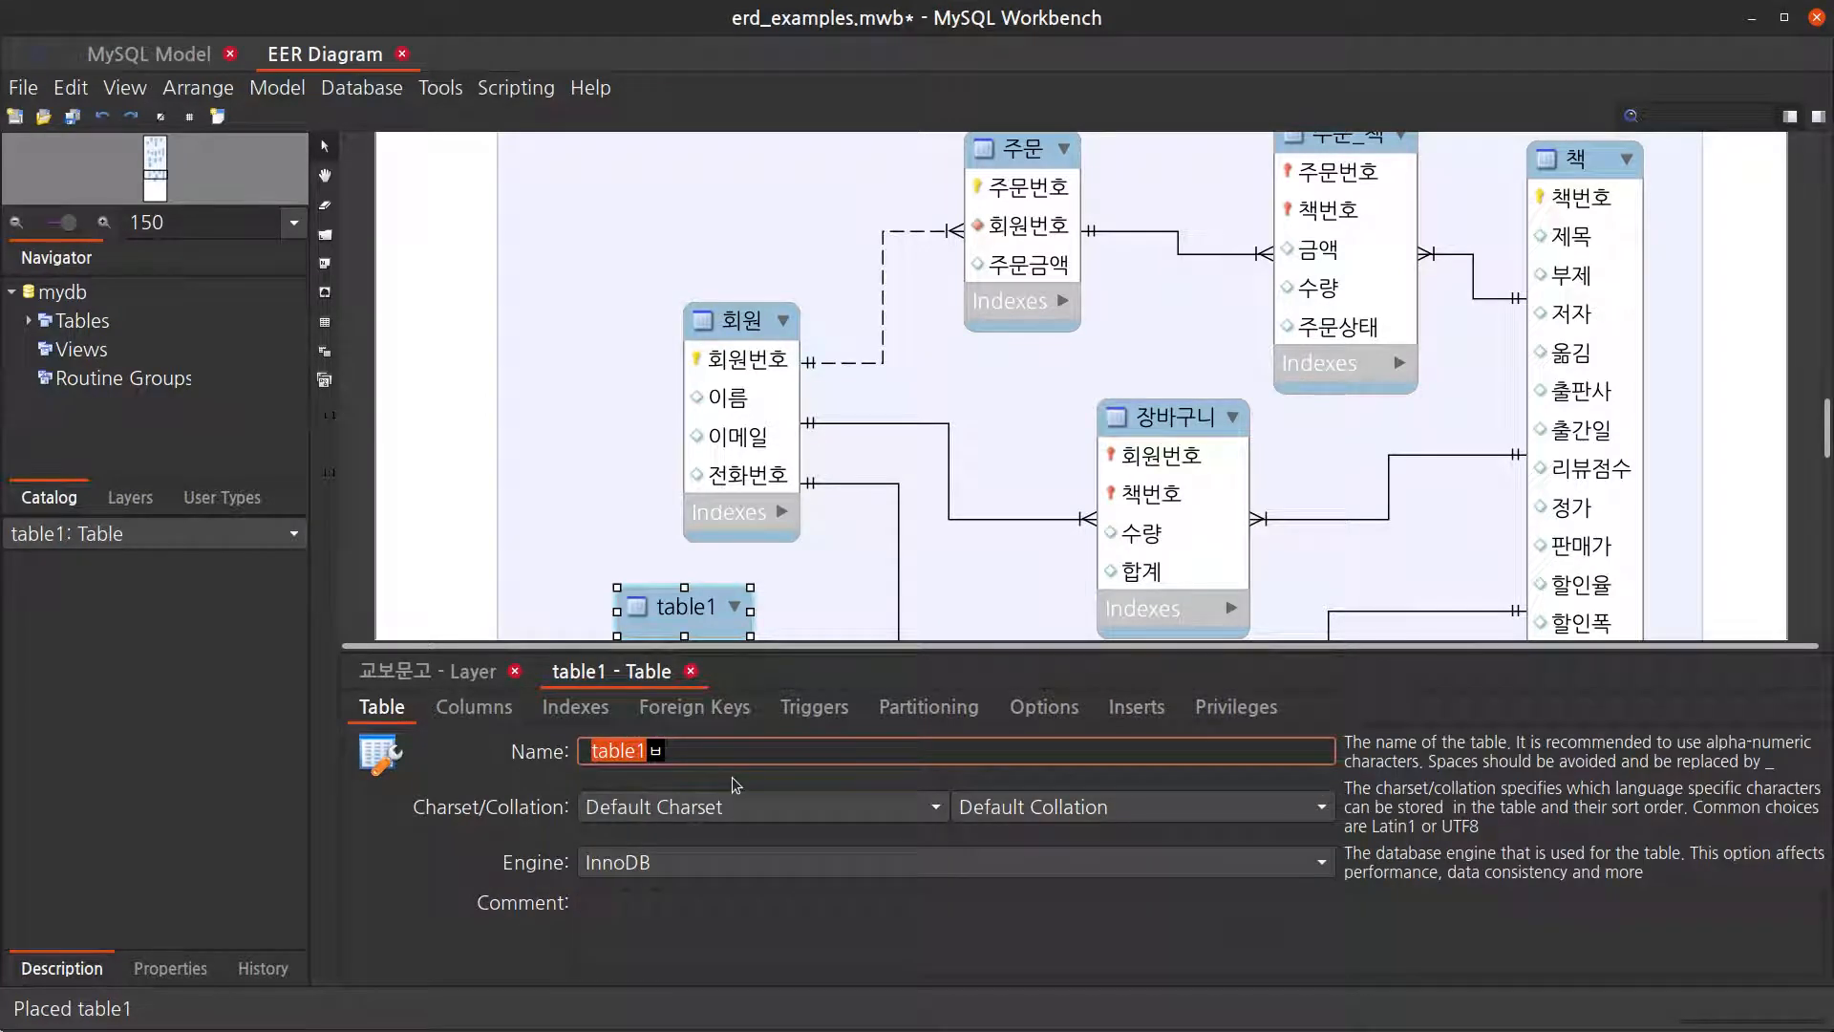
text(ㅐ송지)
key(Return)
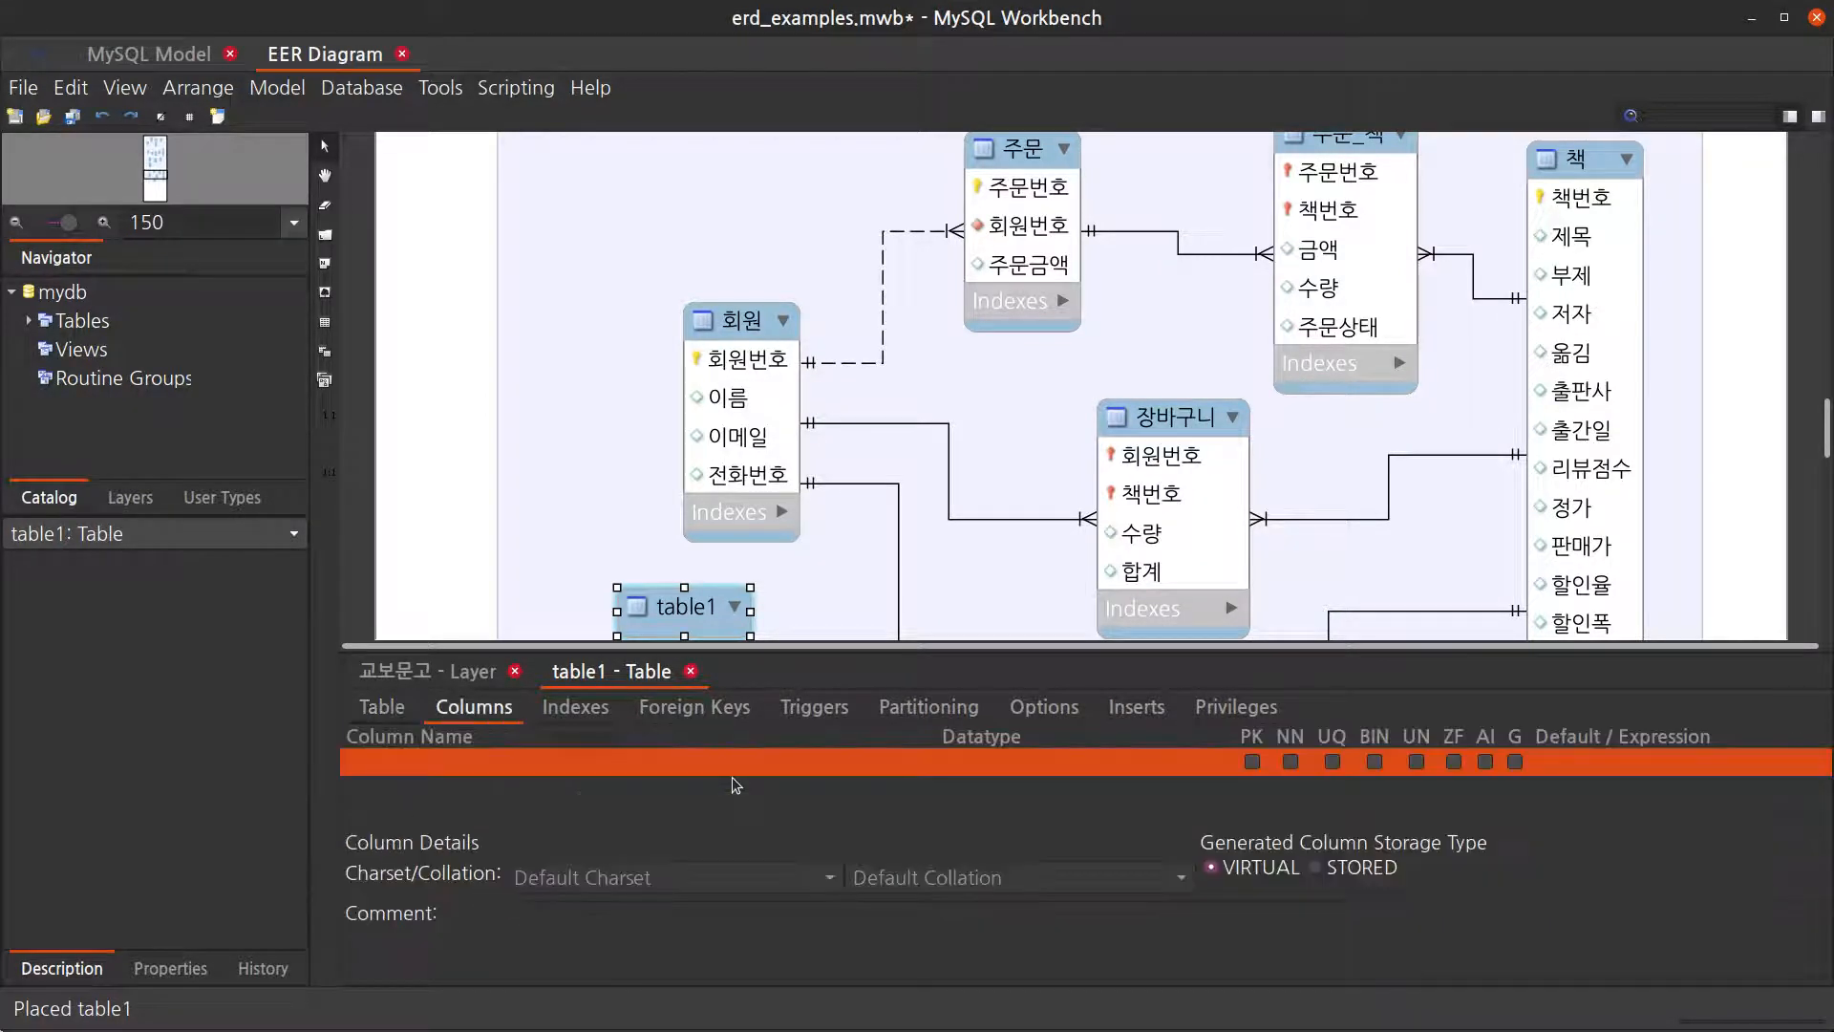
double_click(480, 762)
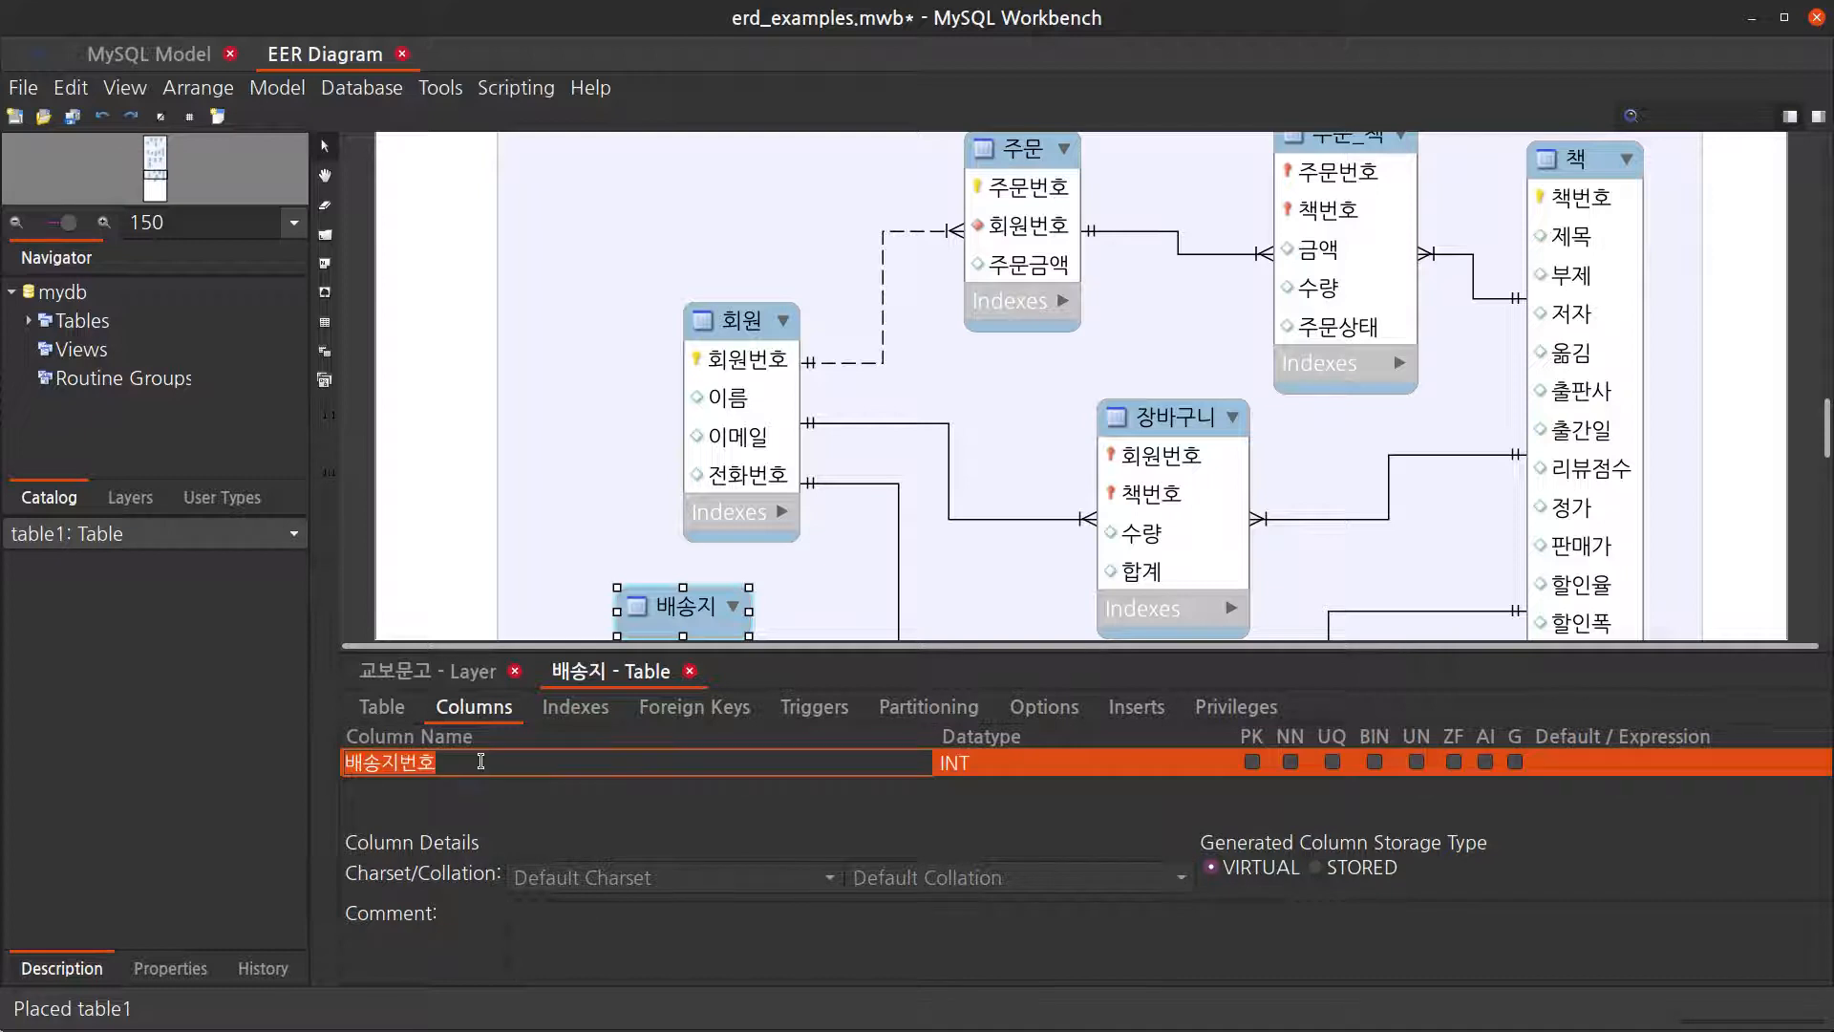
key(Return)
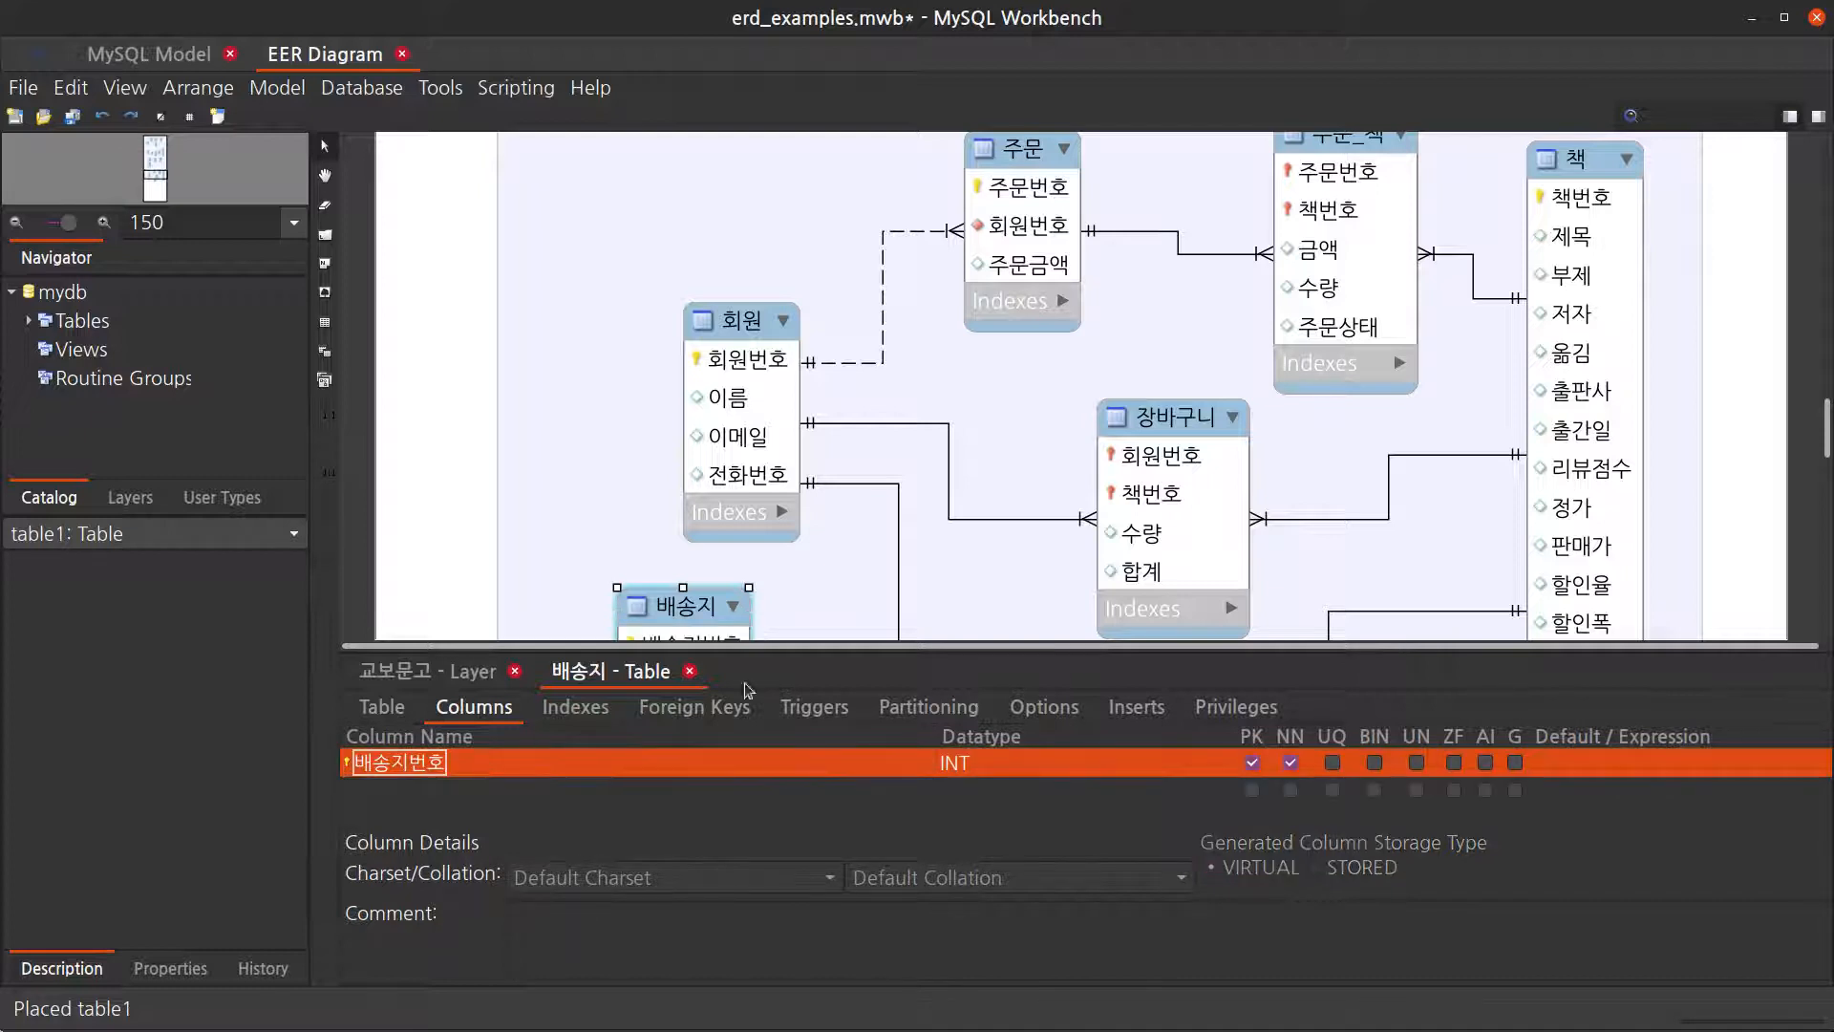
Step: Link 배송지 to 회원 with a one-to-many non-identifying relationship and nudge 배송지 right beneath 회원
scroll(862, 628, down, 3)
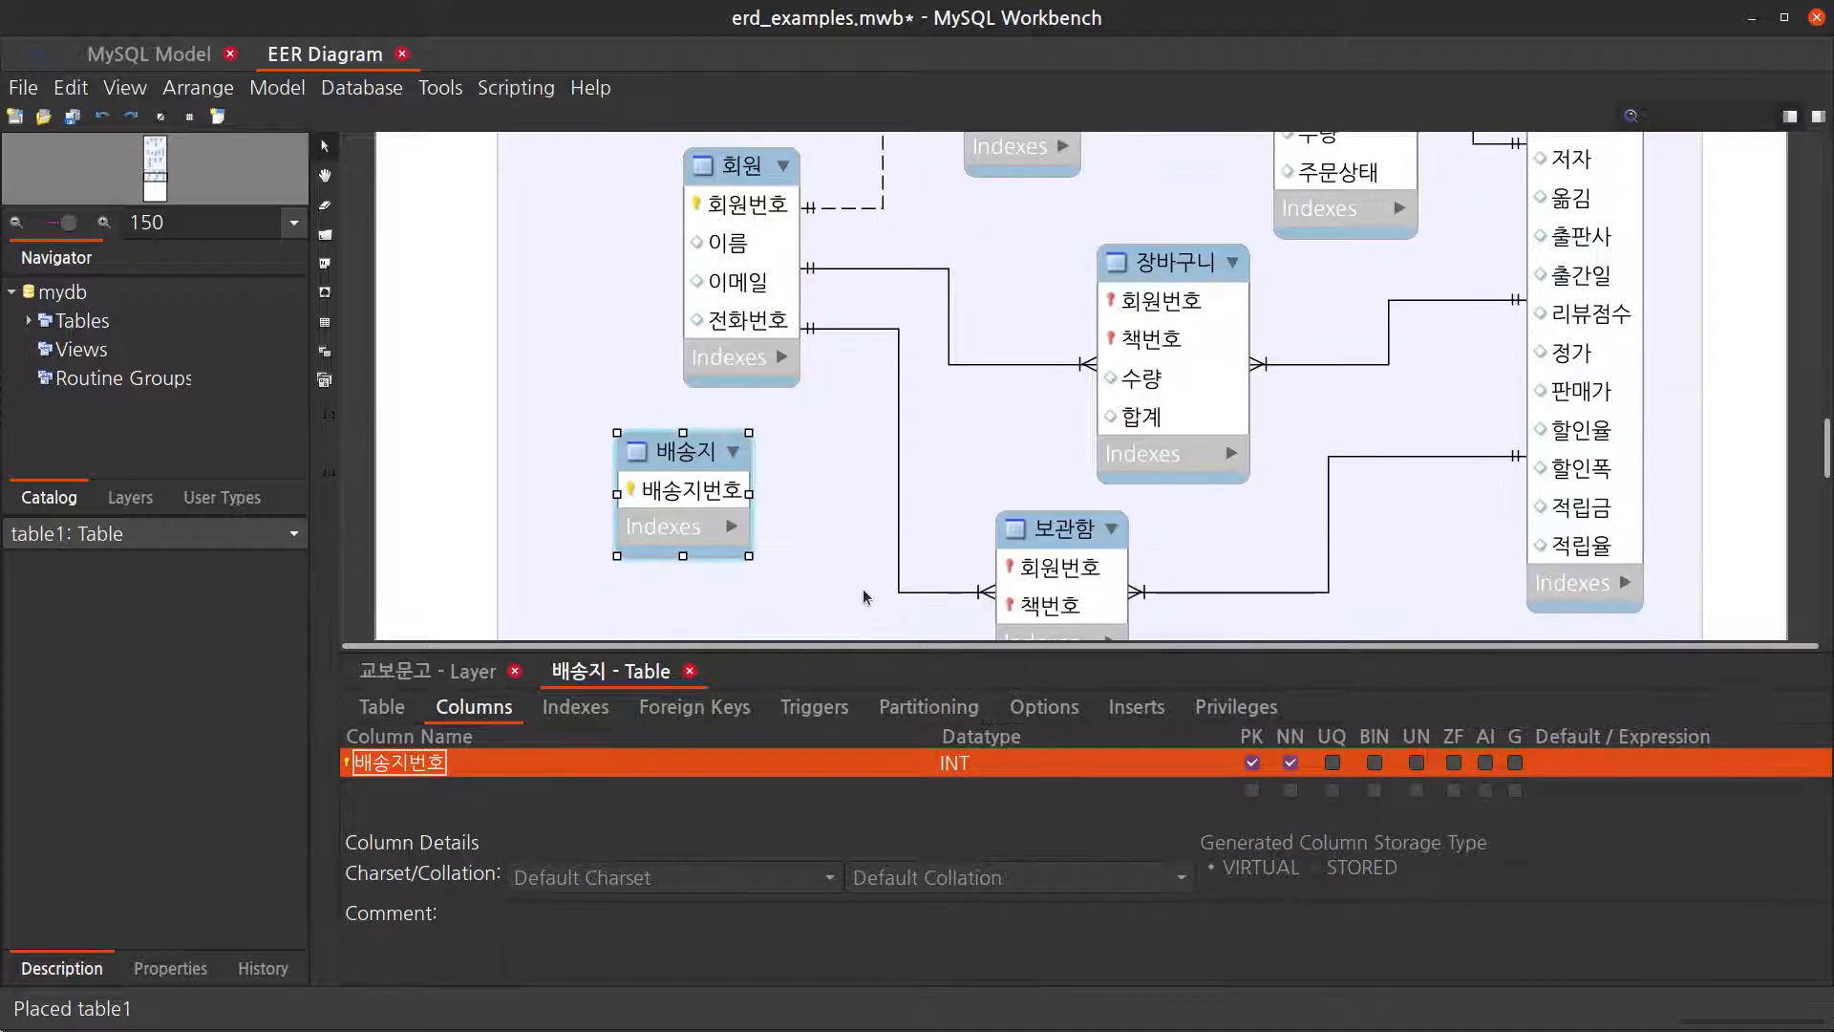
scroll(863, 597, up, 1)
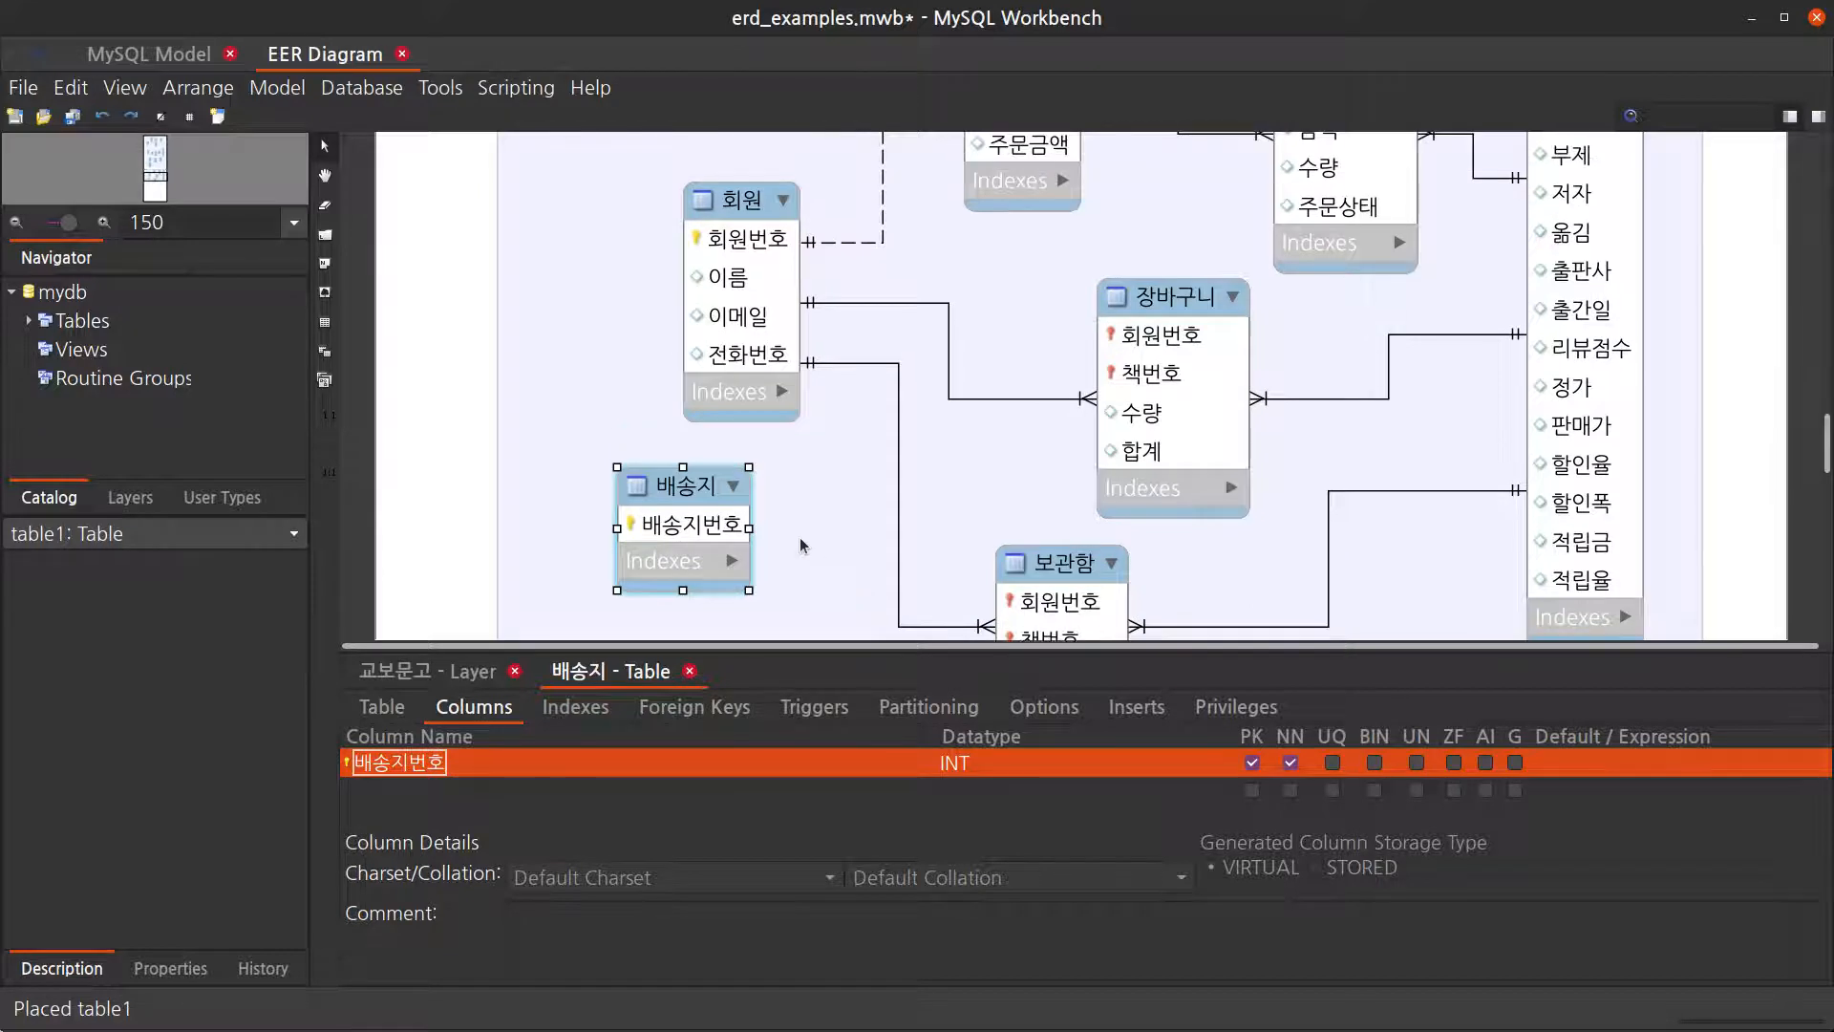
click(661, 485)
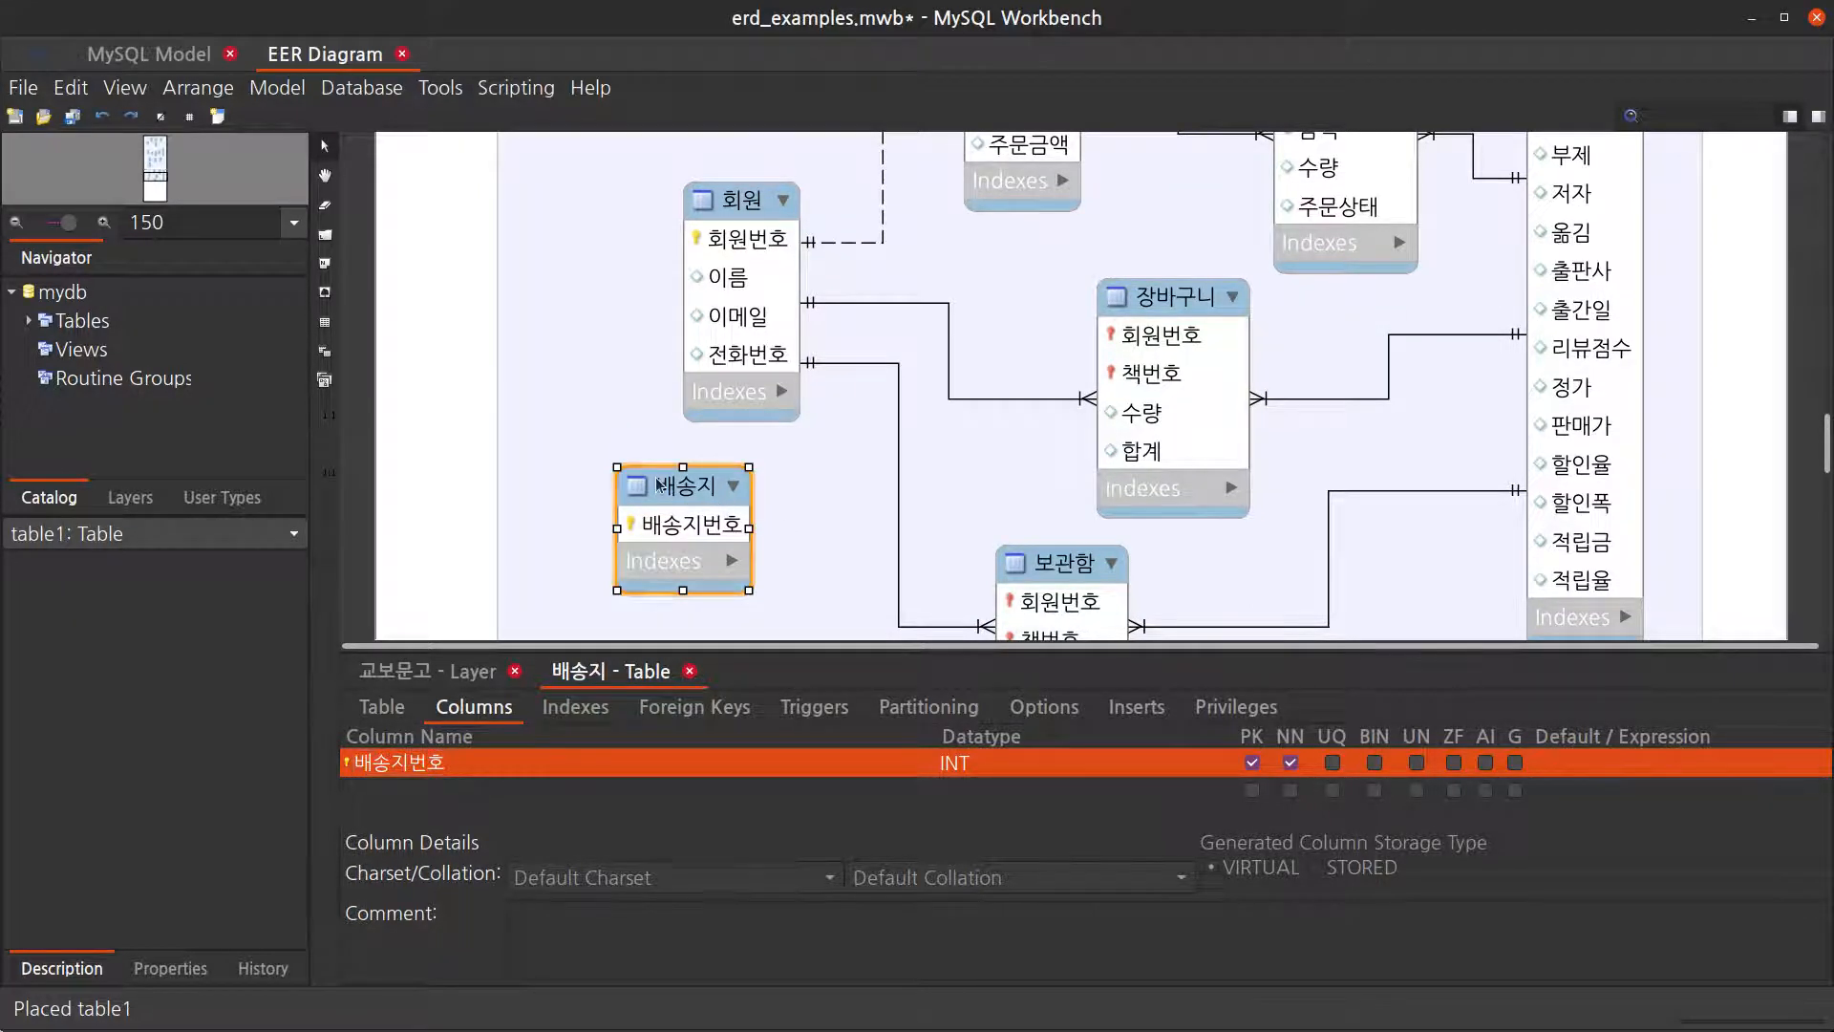
key(2)
click(684, 514)
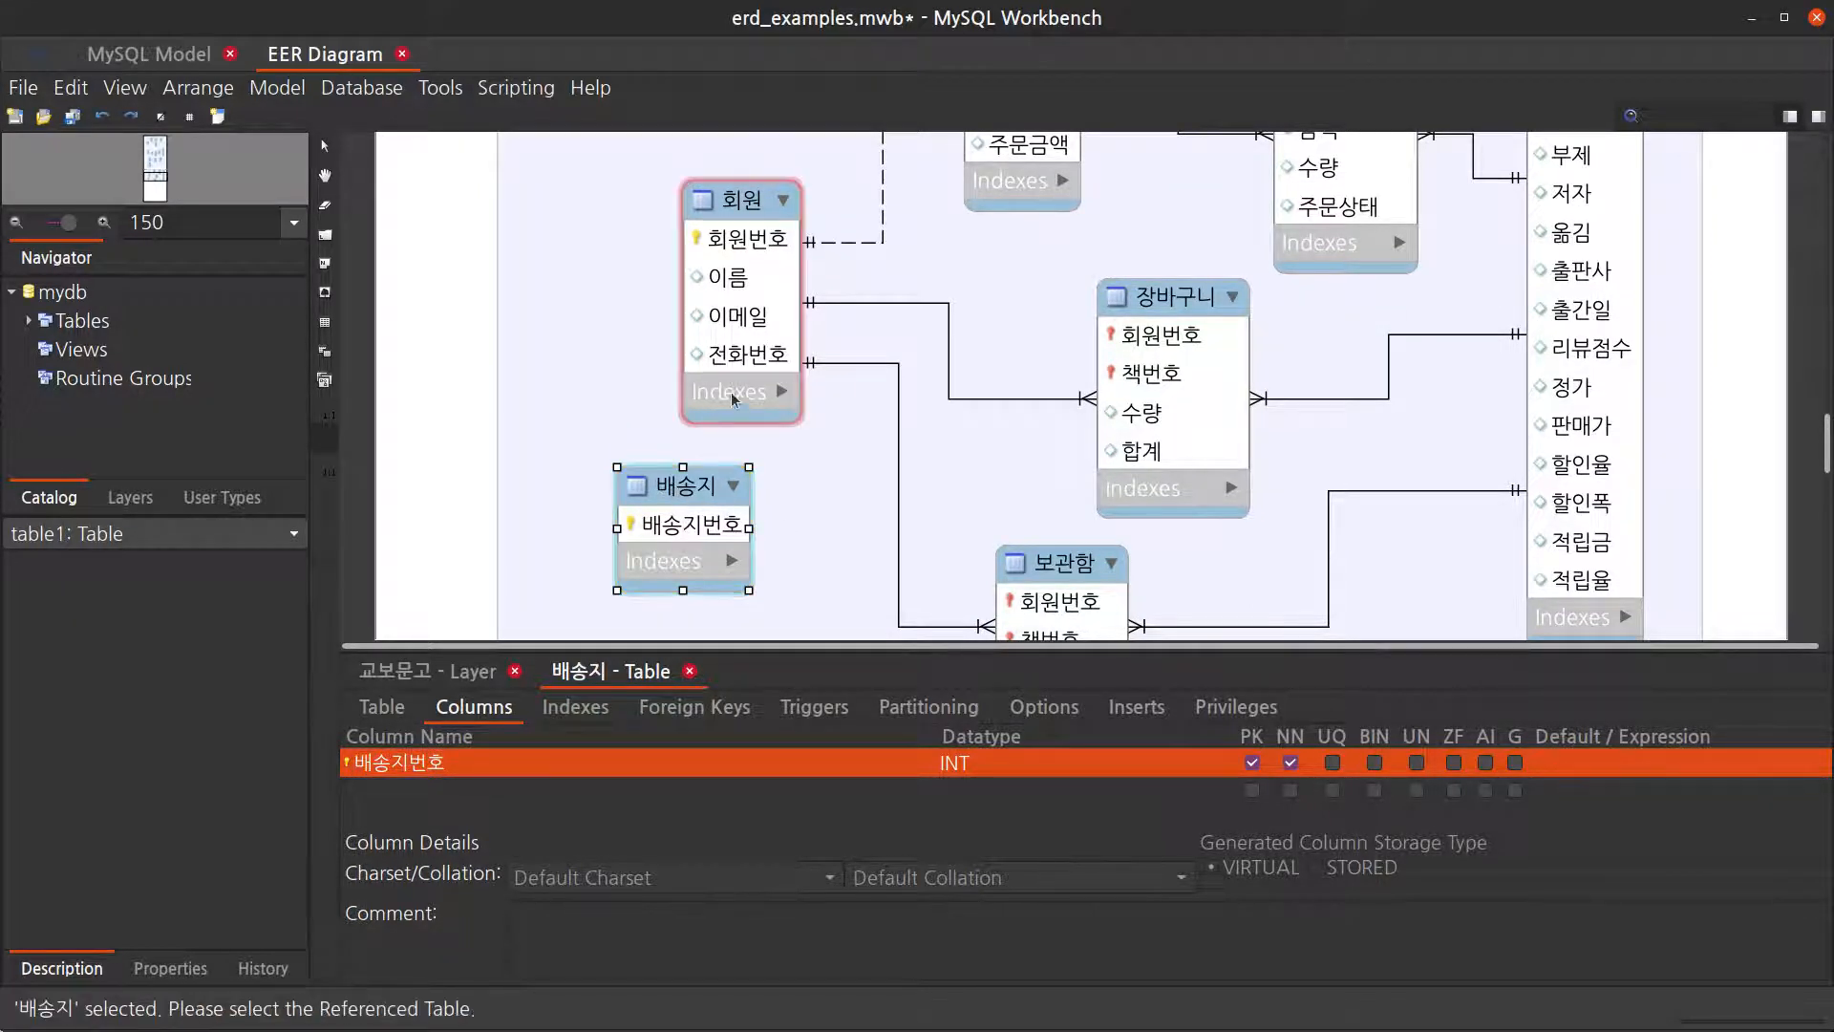
click(733, 369)
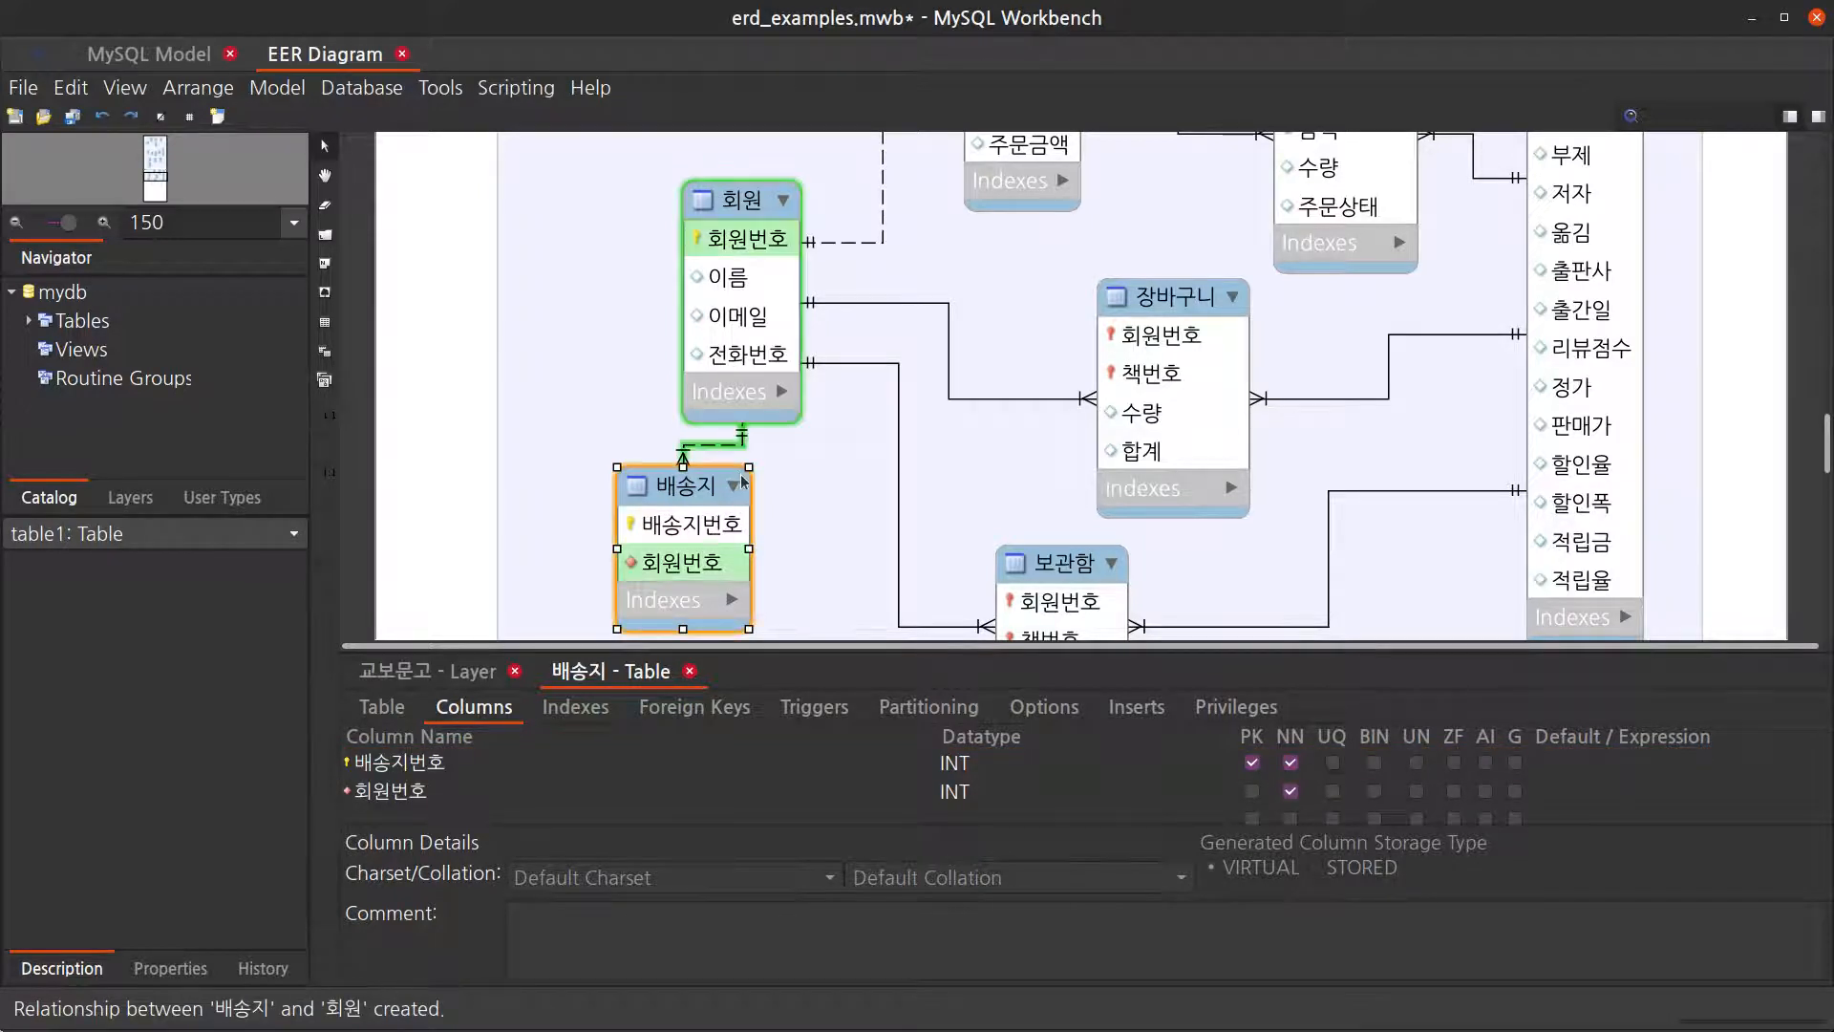
drag(710, 535, 733, 543)
scroll(779, 541, down, 1)
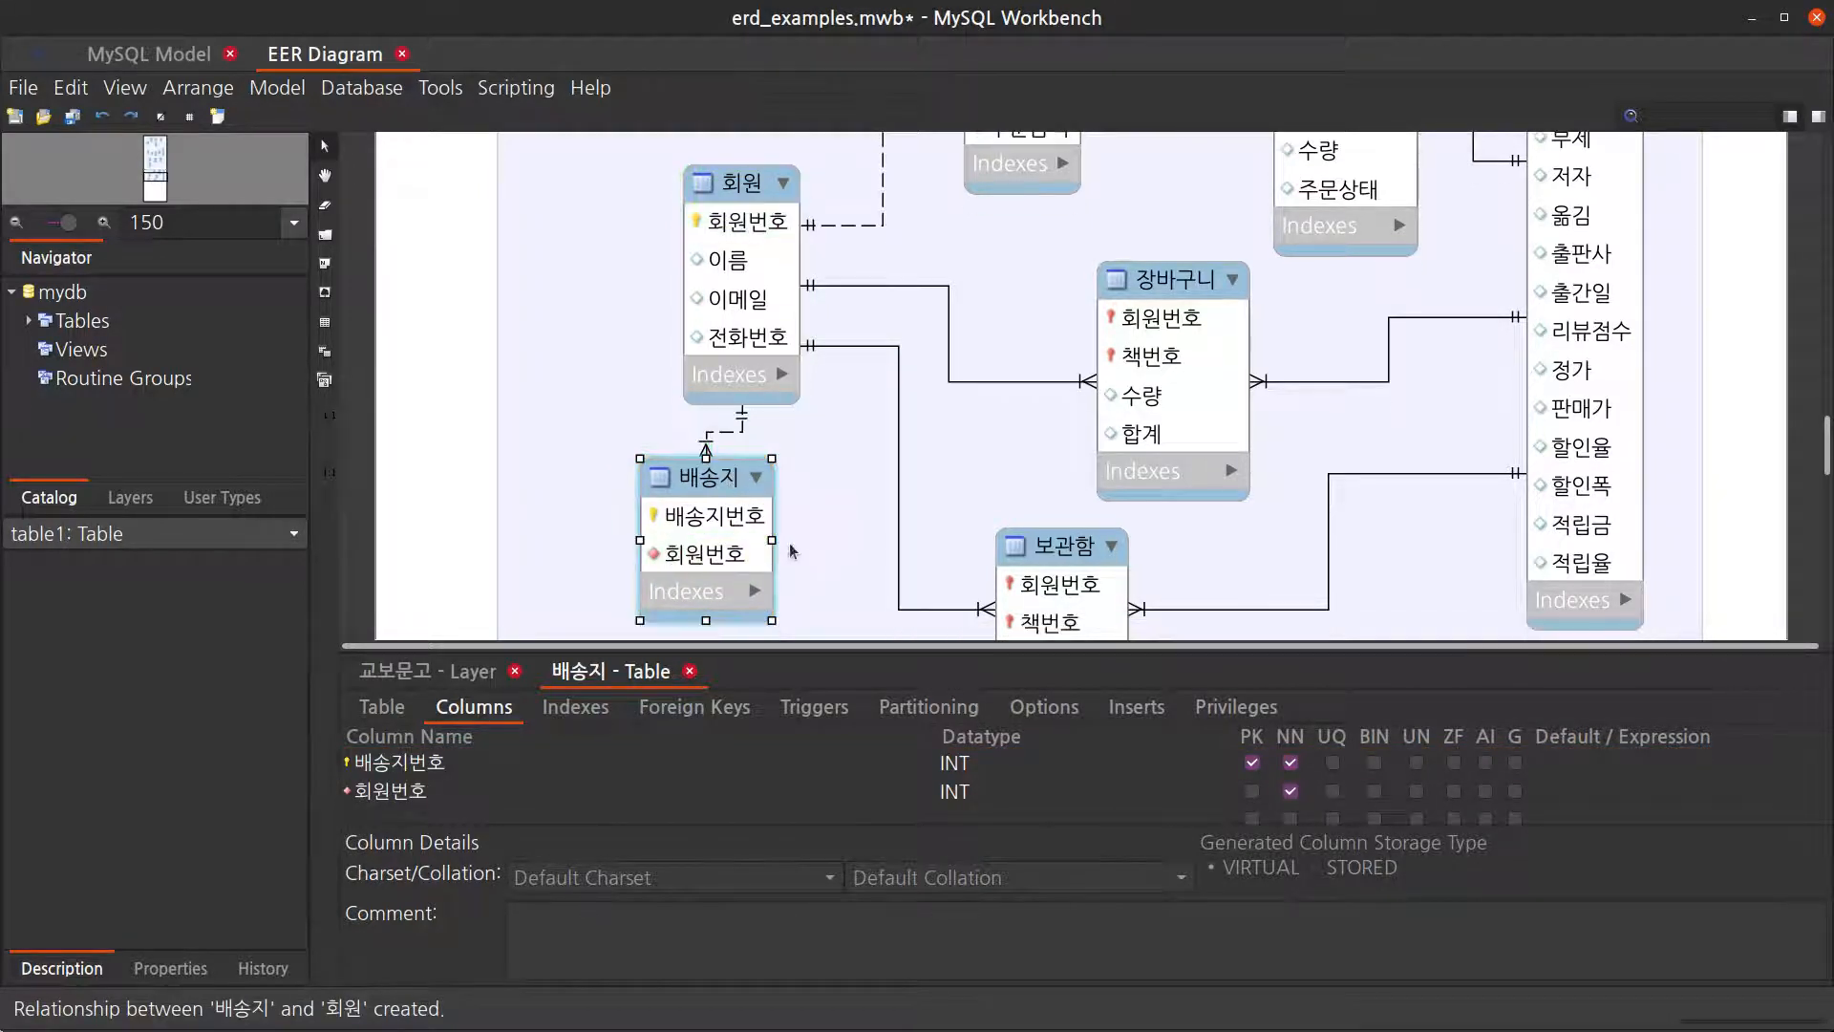
Step: Add the VARCHAR(45) columns 구분 and 이름 to the 배송지 table
click(498, 812)
click(499, 814)
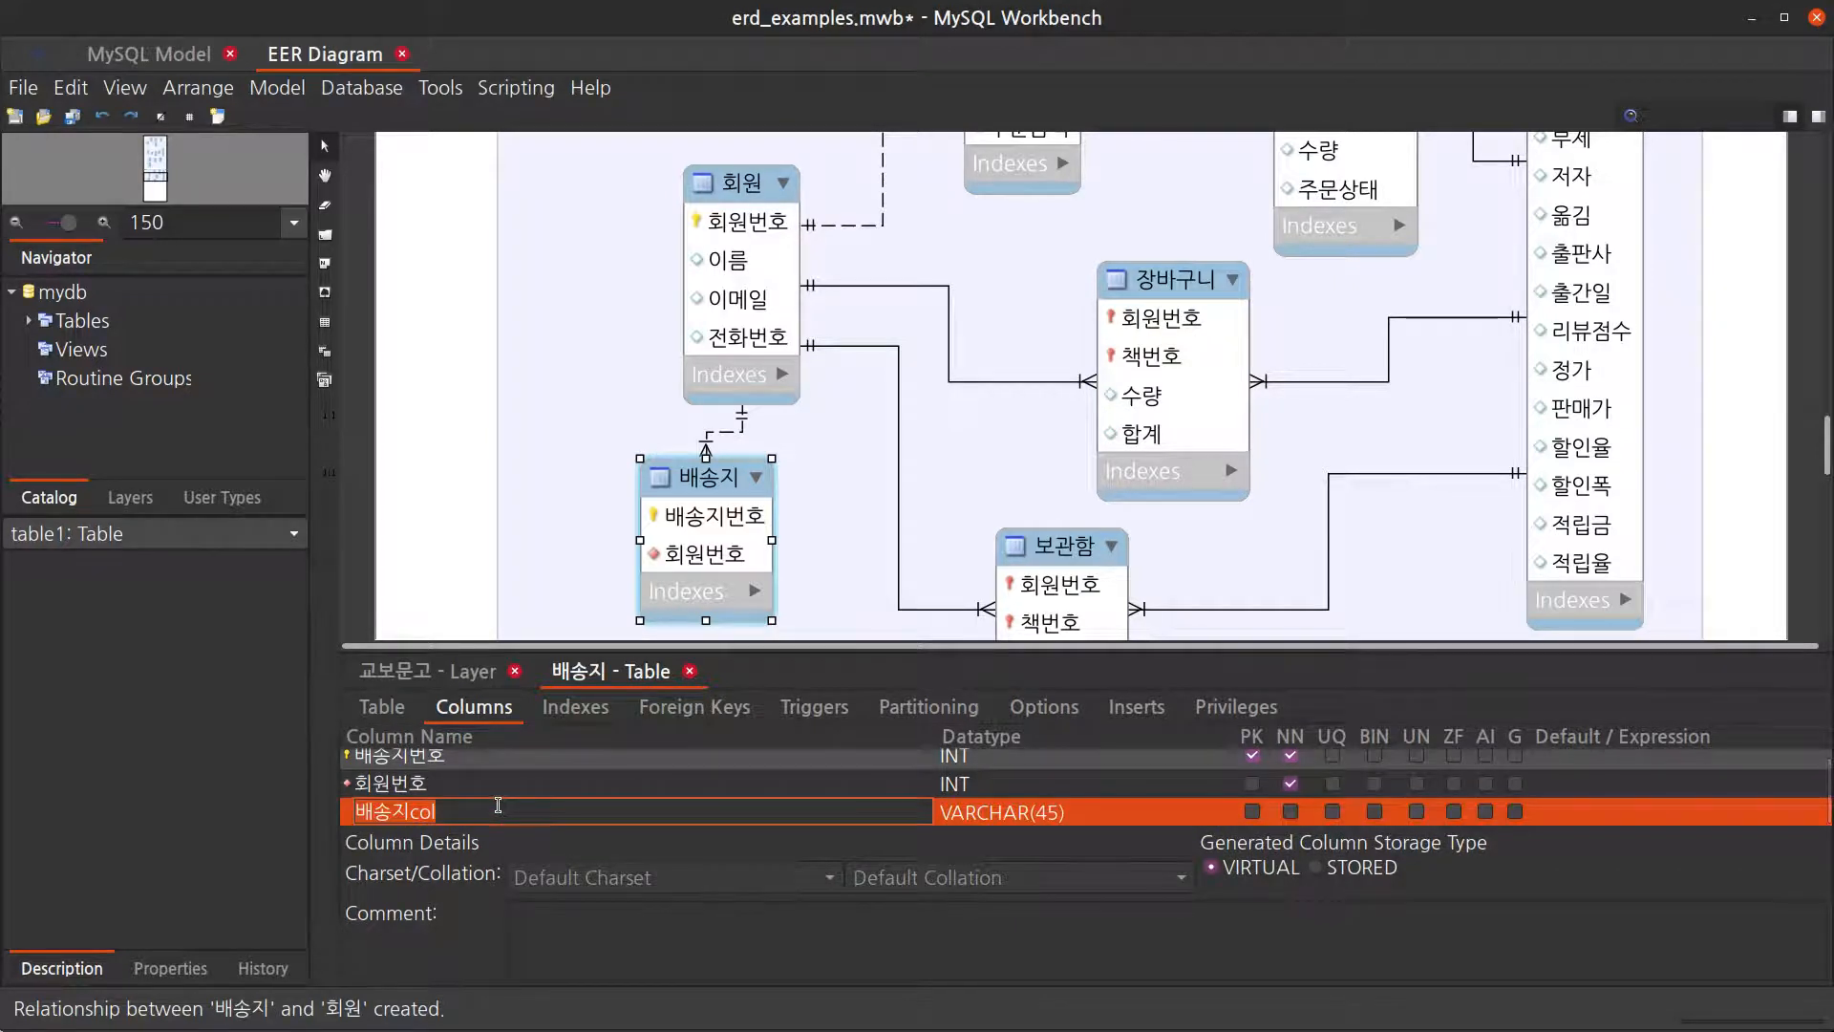
text(구분)
key(Return)
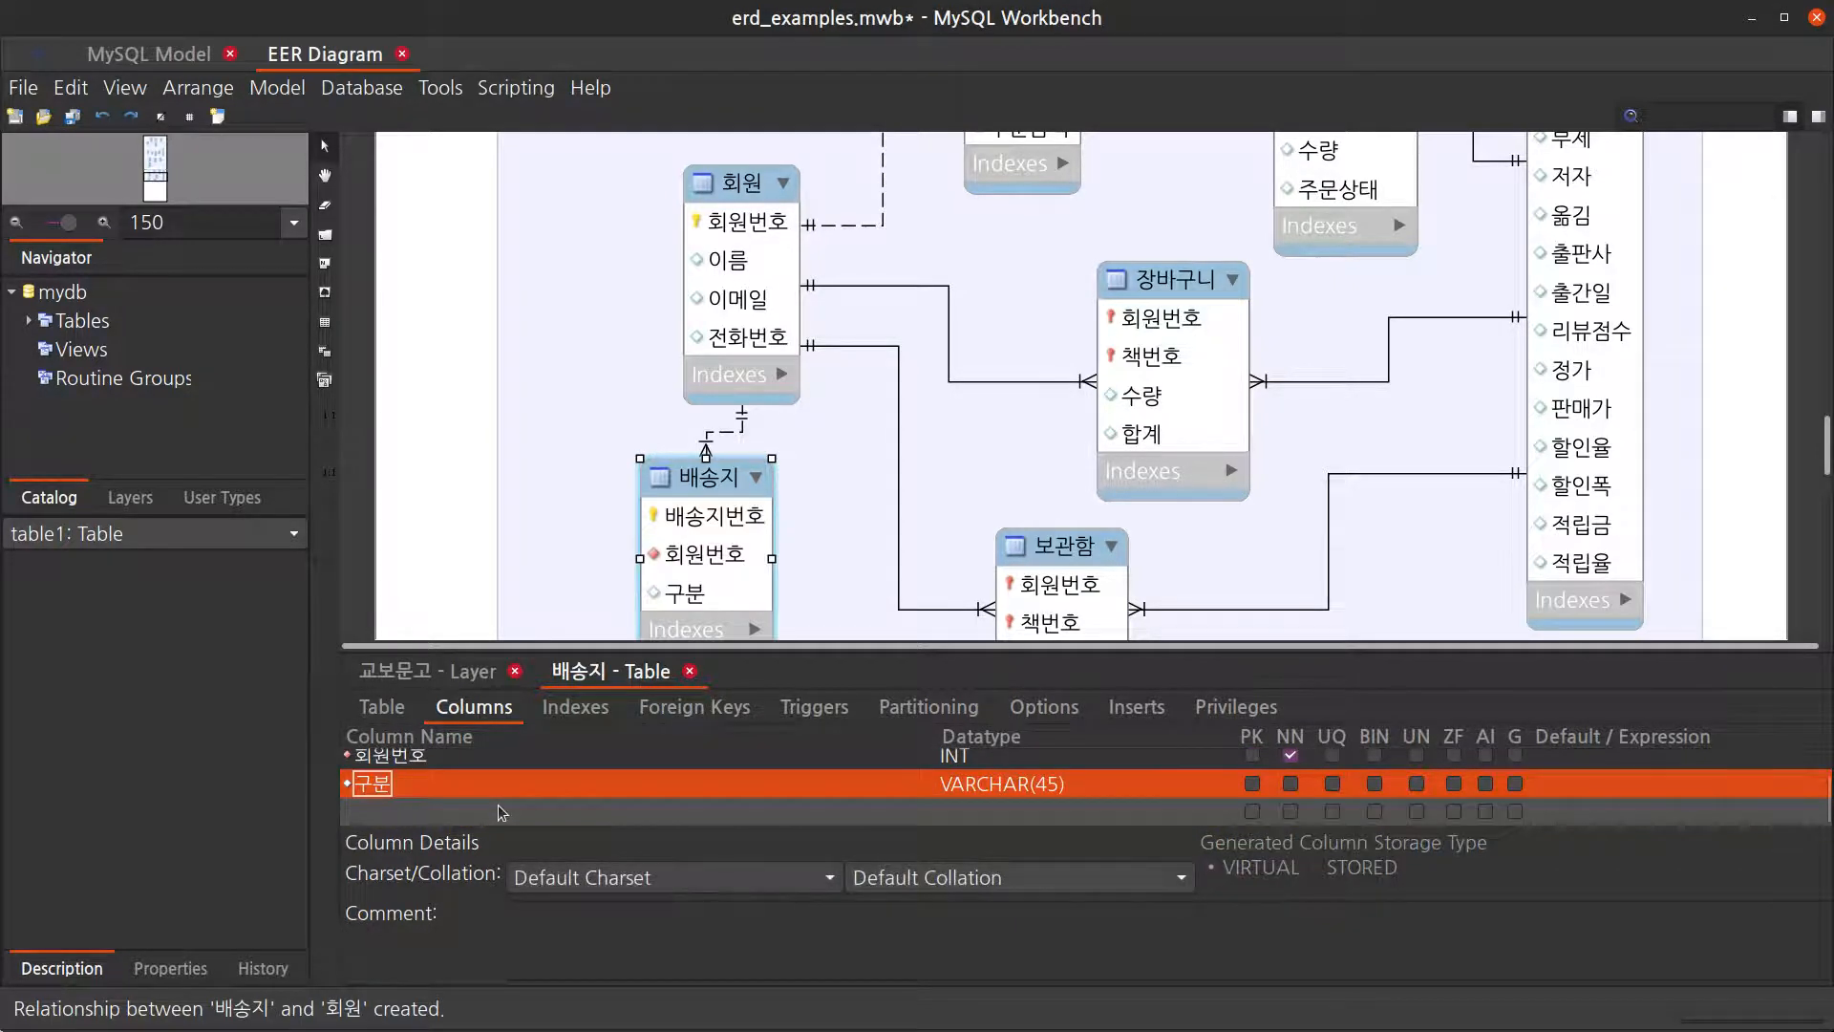
click(500, 811)
text(이름)
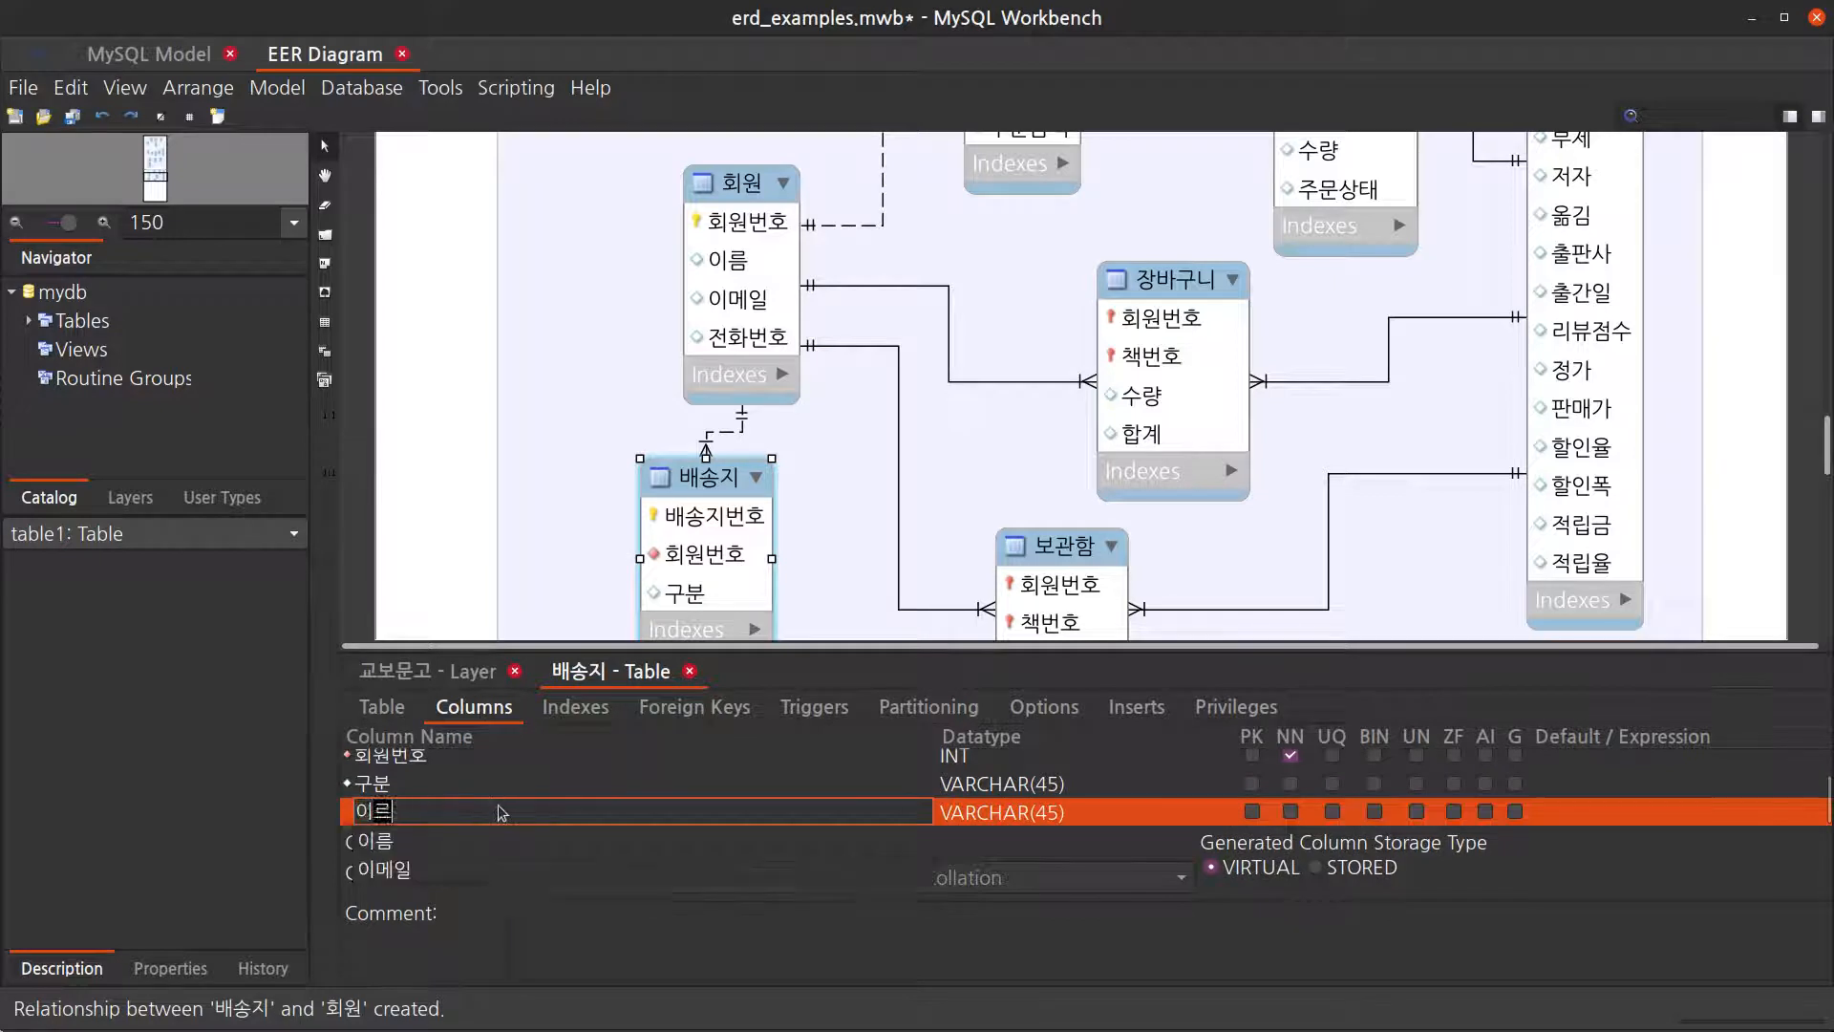
key(Return)
Step: Add the VARCHAR(45) columns 주소 and 전화번호 to the 배송지 table
click(498, 805)
text(ㅈ주소)
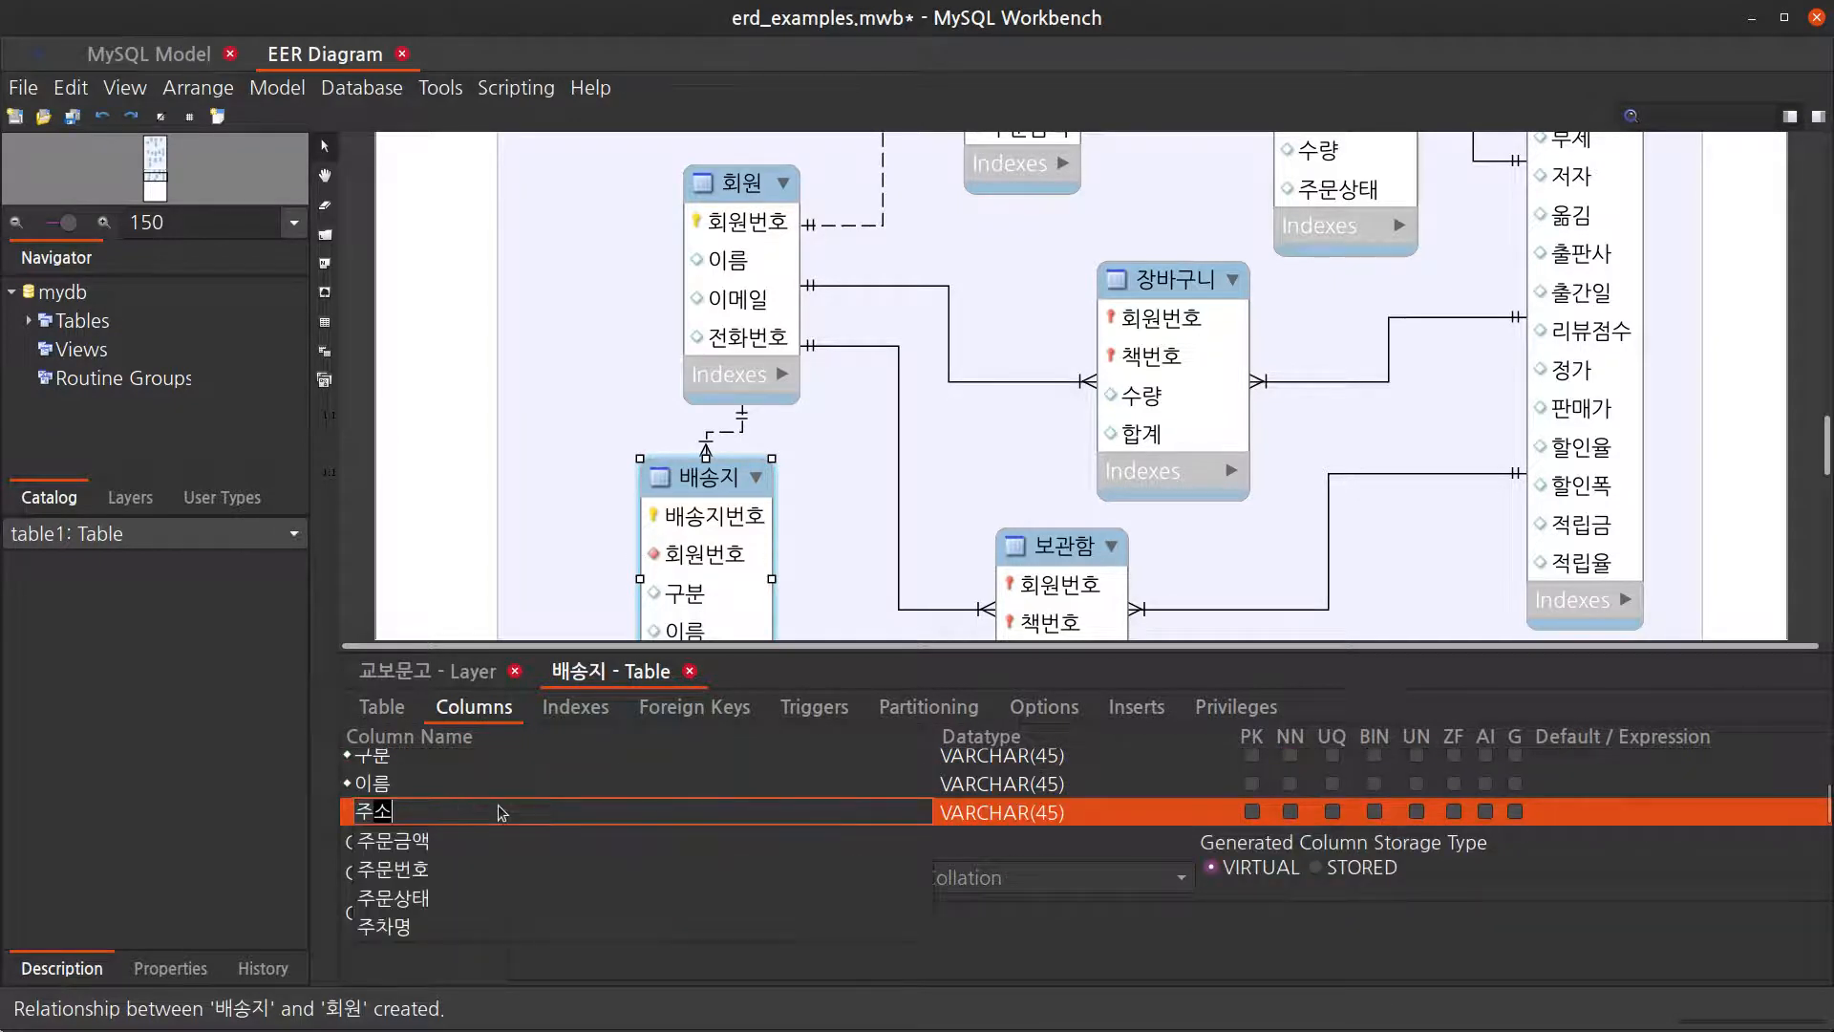
key(Return)
click(498, 805)
text(ㅈ전화번호호)
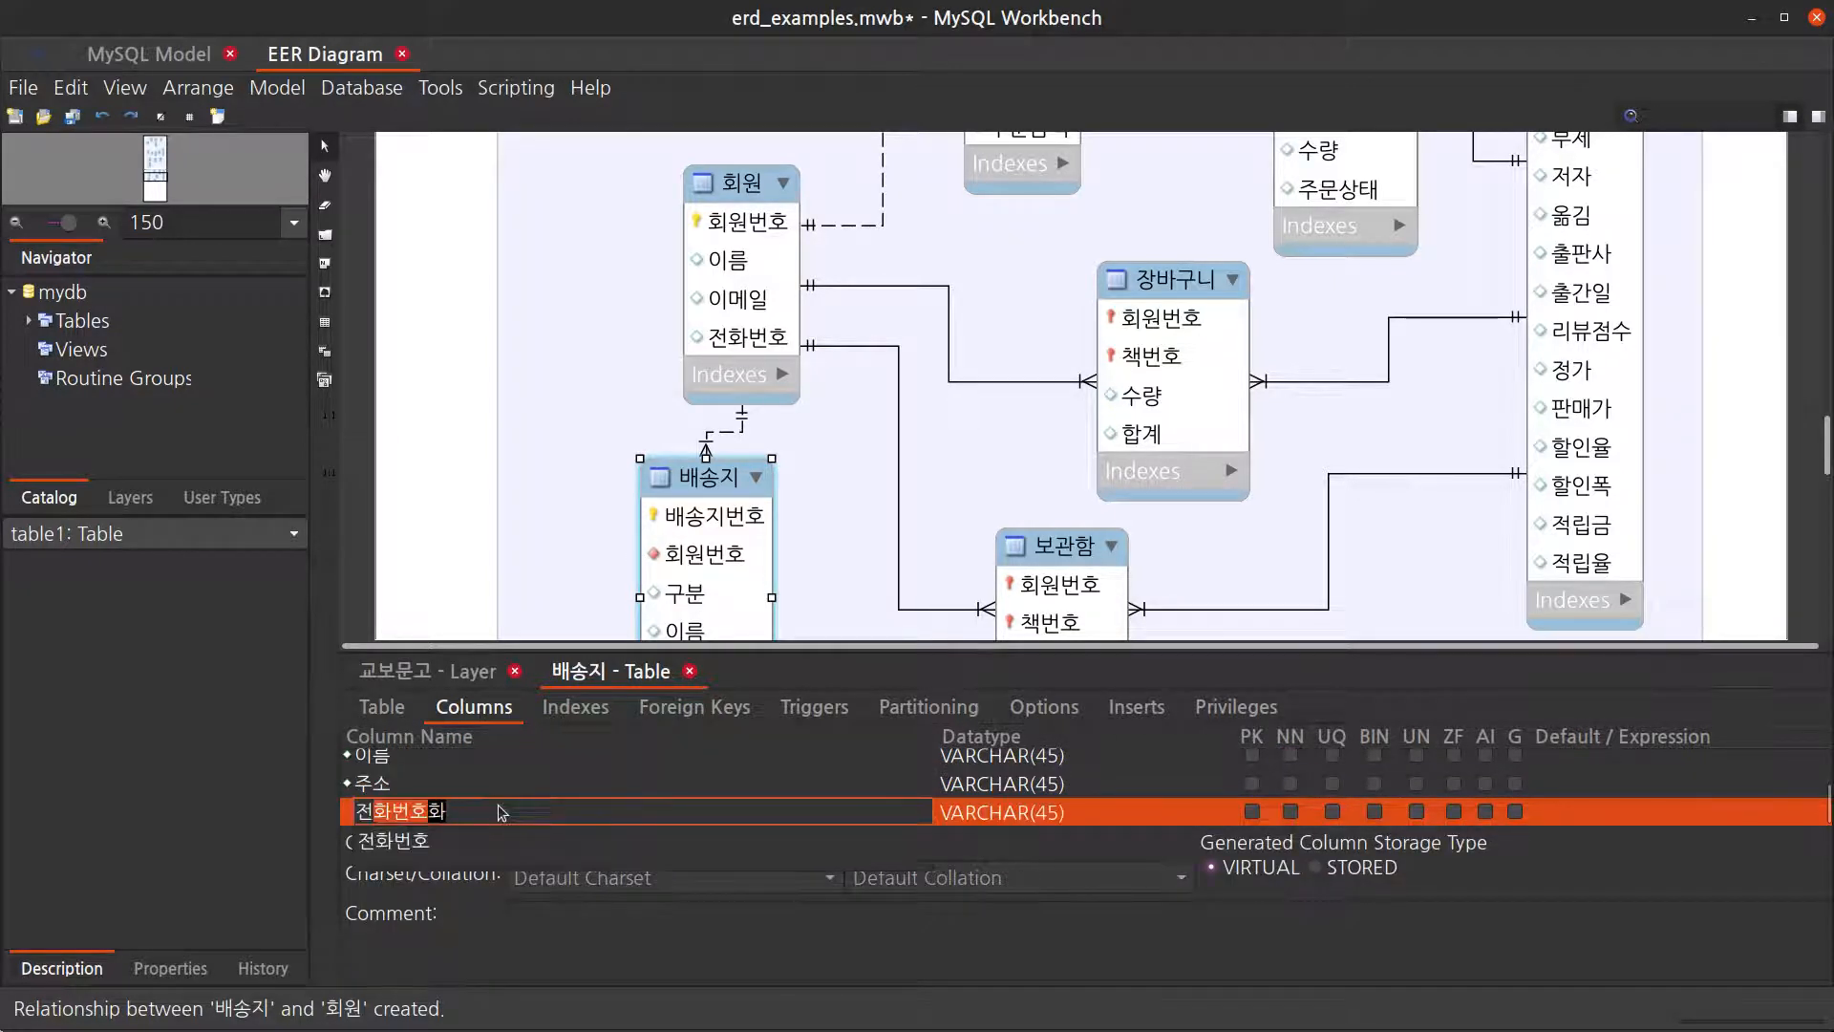
key(Return)
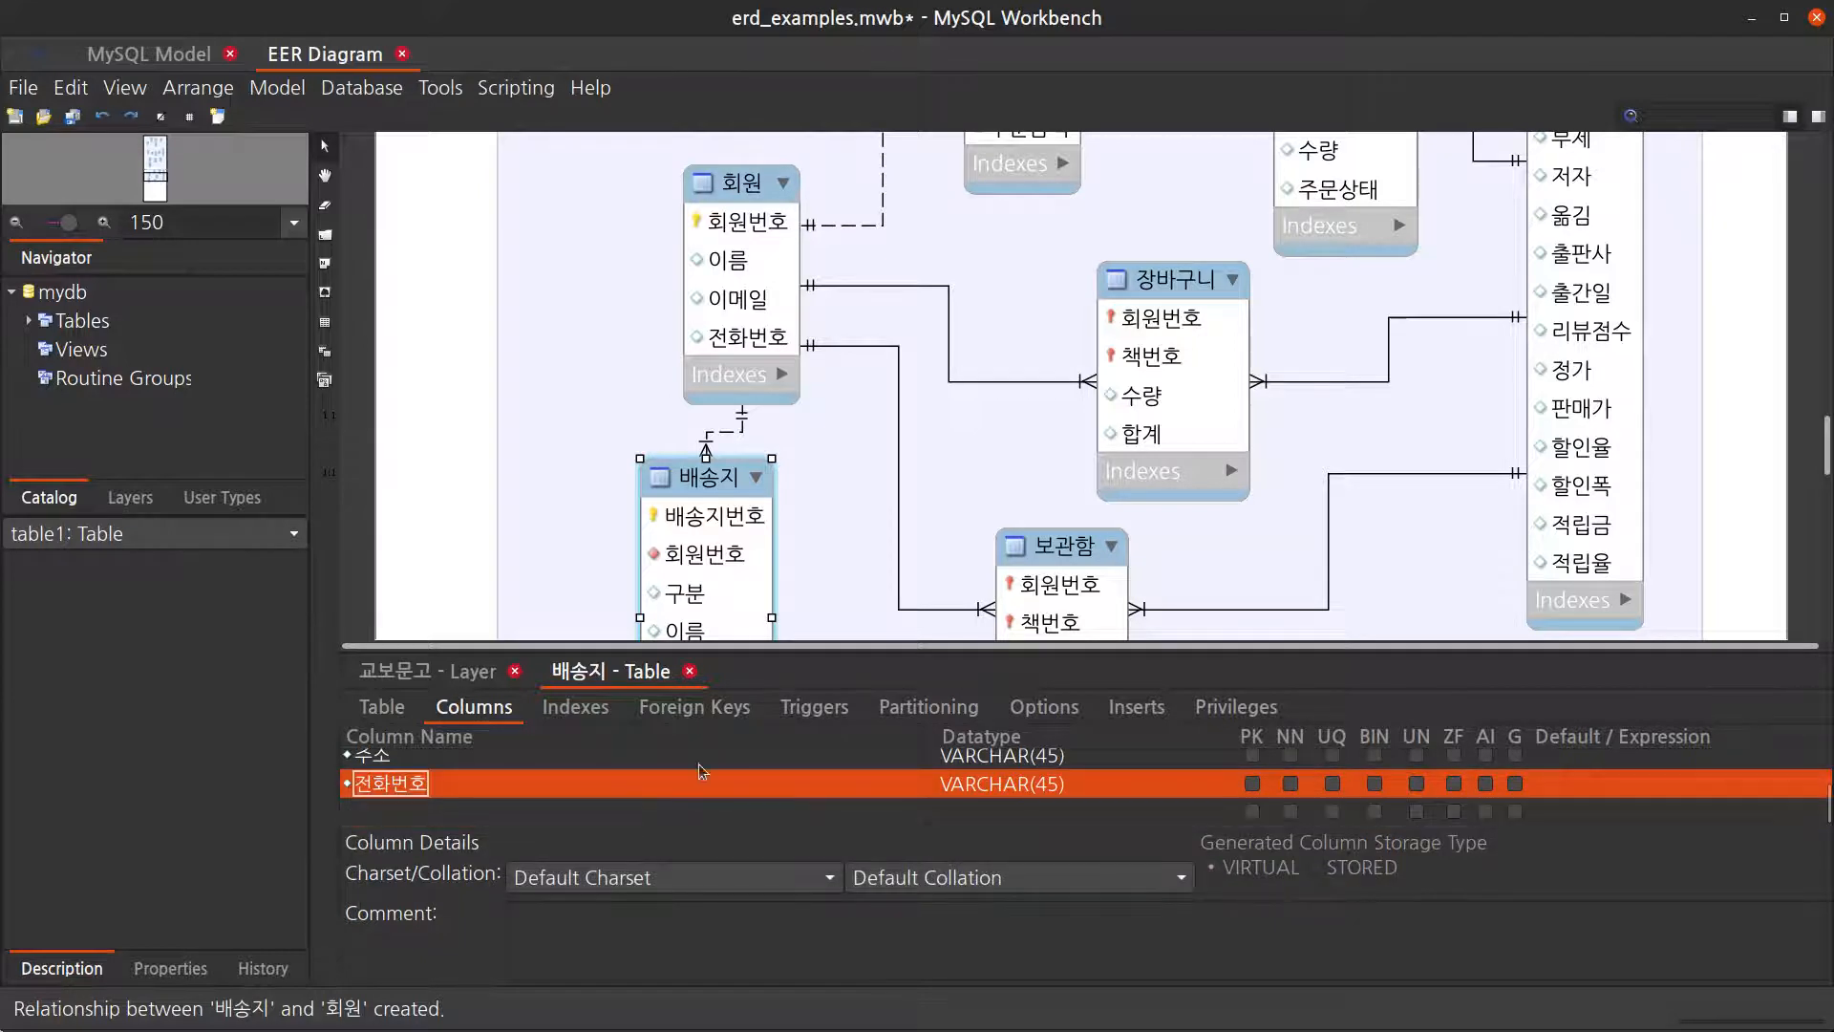
Step: Move 회원 up and slightly left, and bring 배송지 up directly beneath it, shrinking the table editor for more diagram space
scroll(865, 615, down, 1)
drag(884, 655, 884, 804)
scroll(728, 399, up, 3)
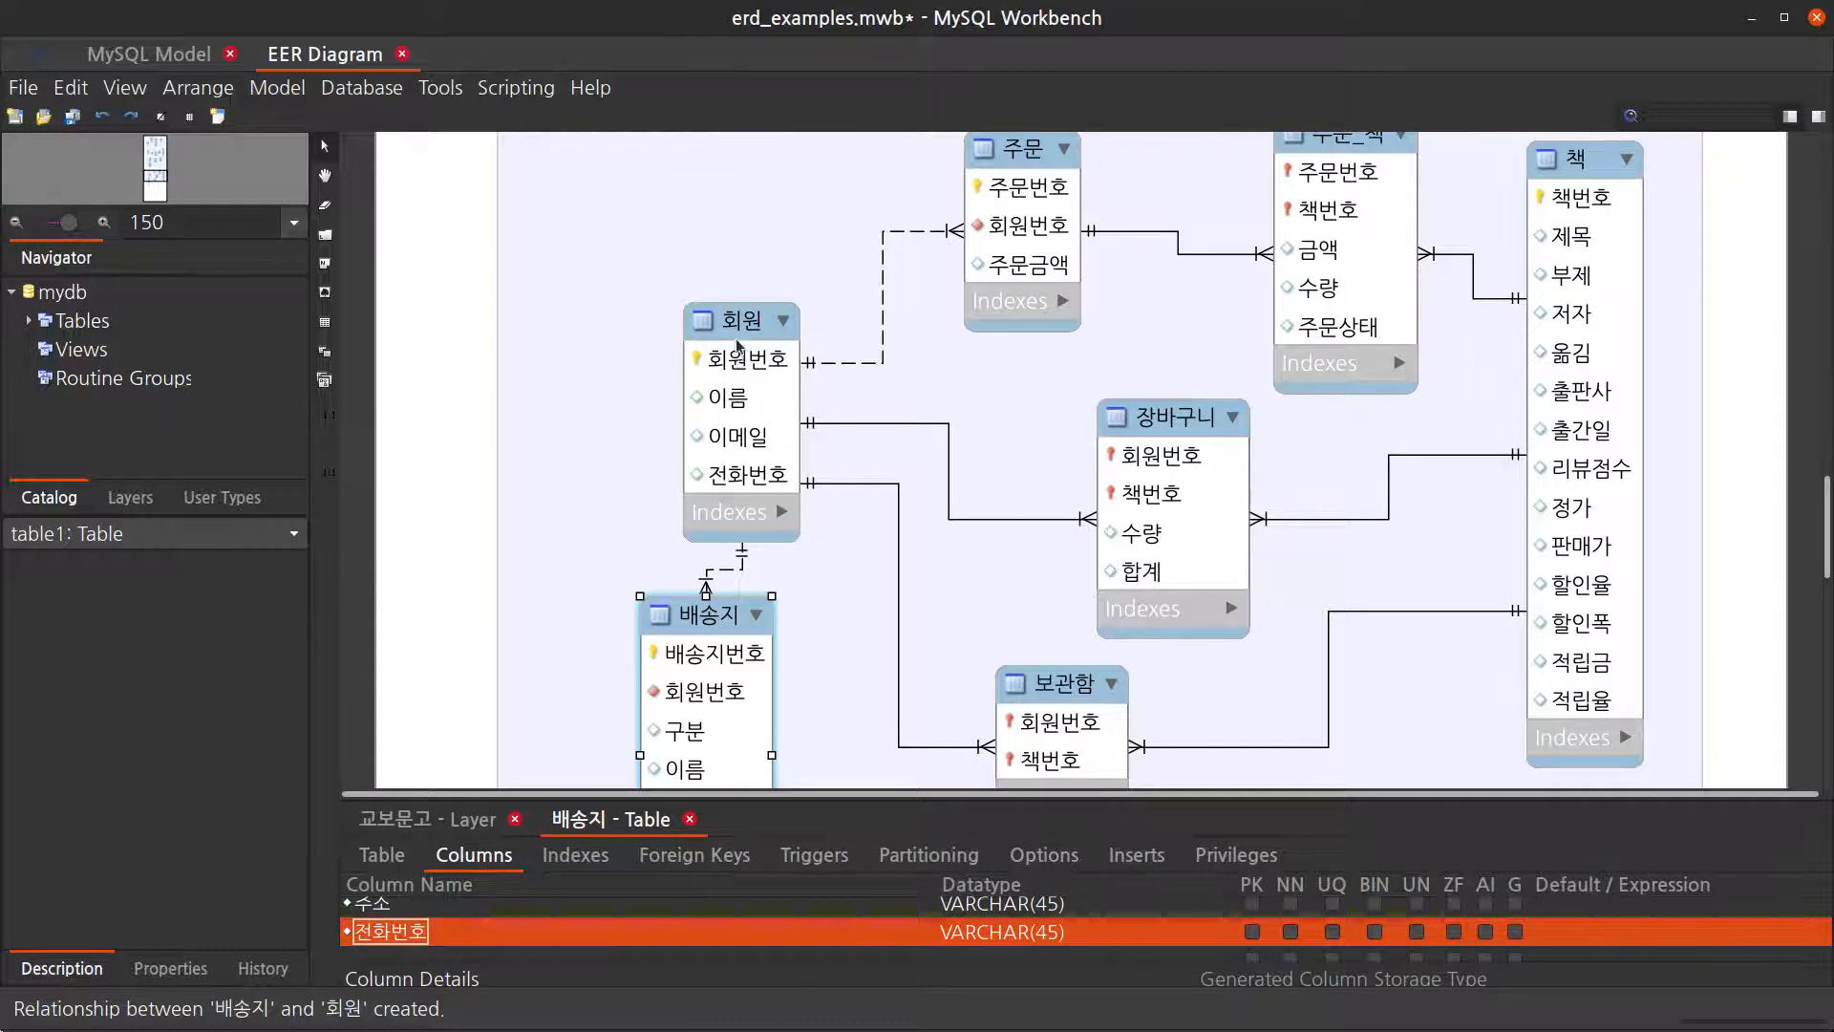
drag(728, 400, 685, 285)
drag(733, 639, 715, 528)
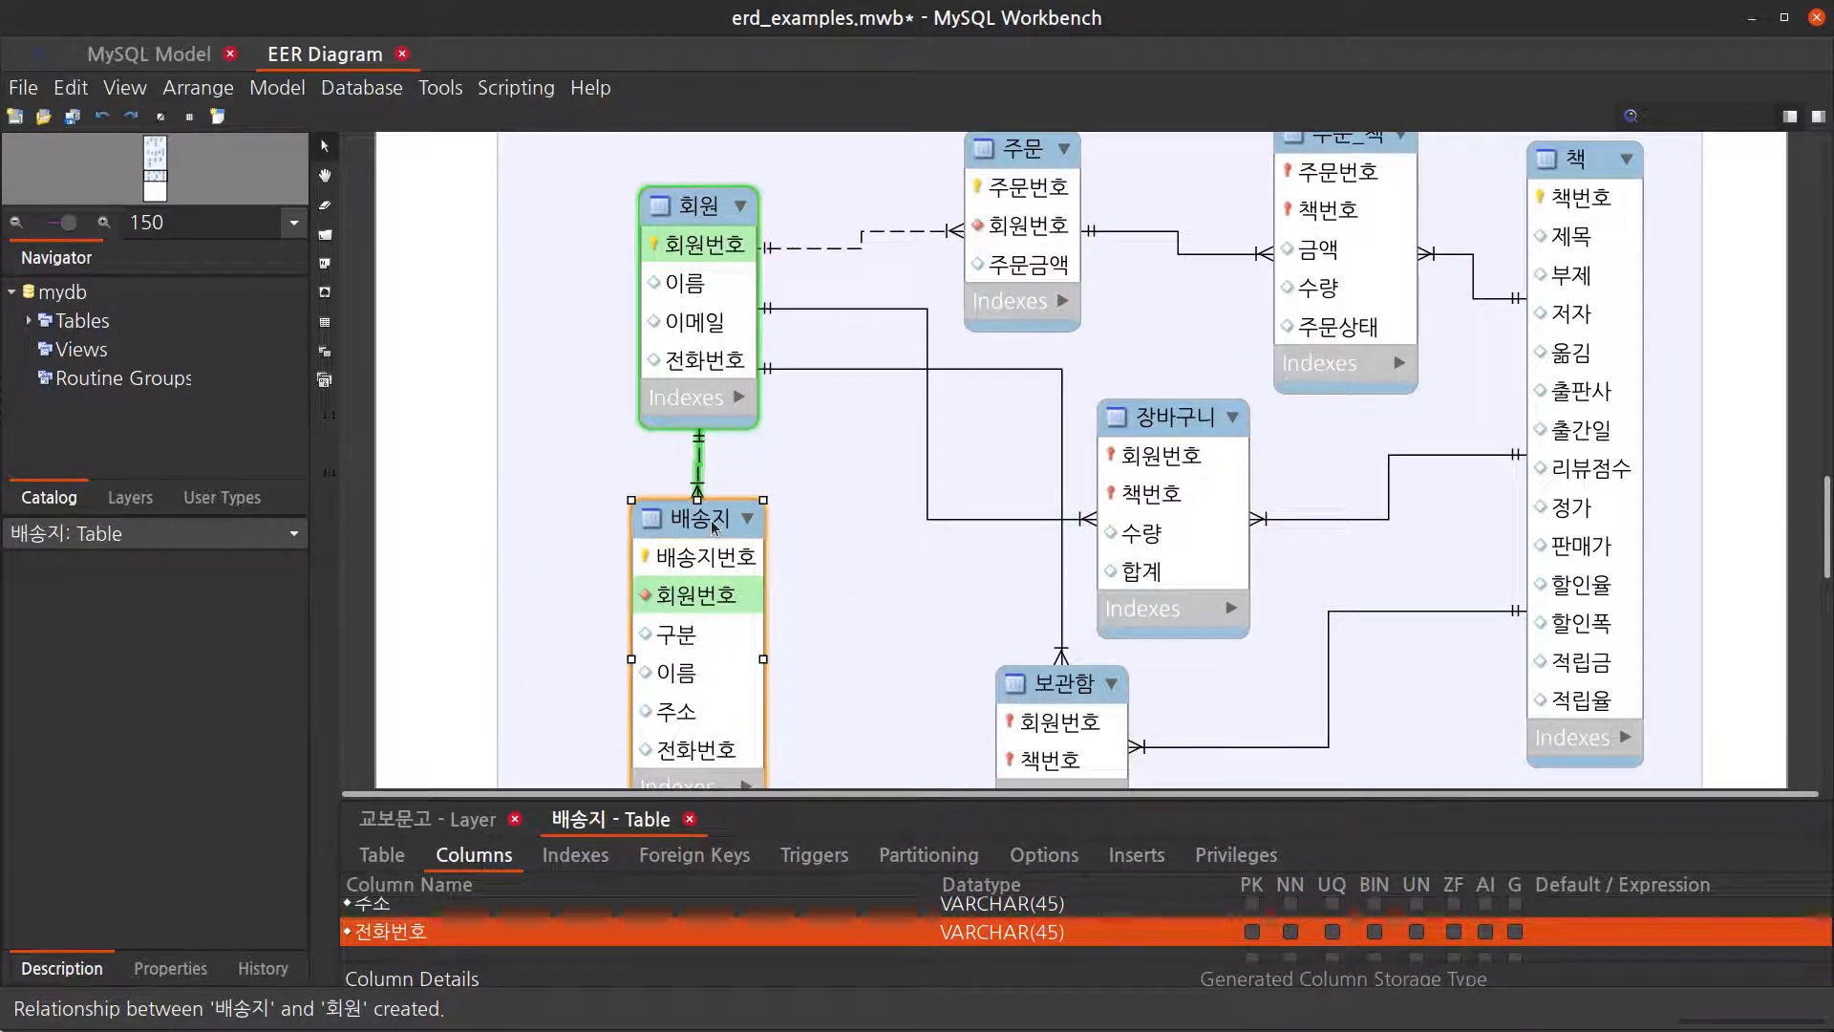
click(869, 660)
Step: Move 보관함 left next to 배송지 and shift 장바구니 slightly up and left, clearing the crossing relationship lines
scroll(875, 658, down, 2)
scroll(870, 659, up, 2)
scroll(870, 659, up, 2)
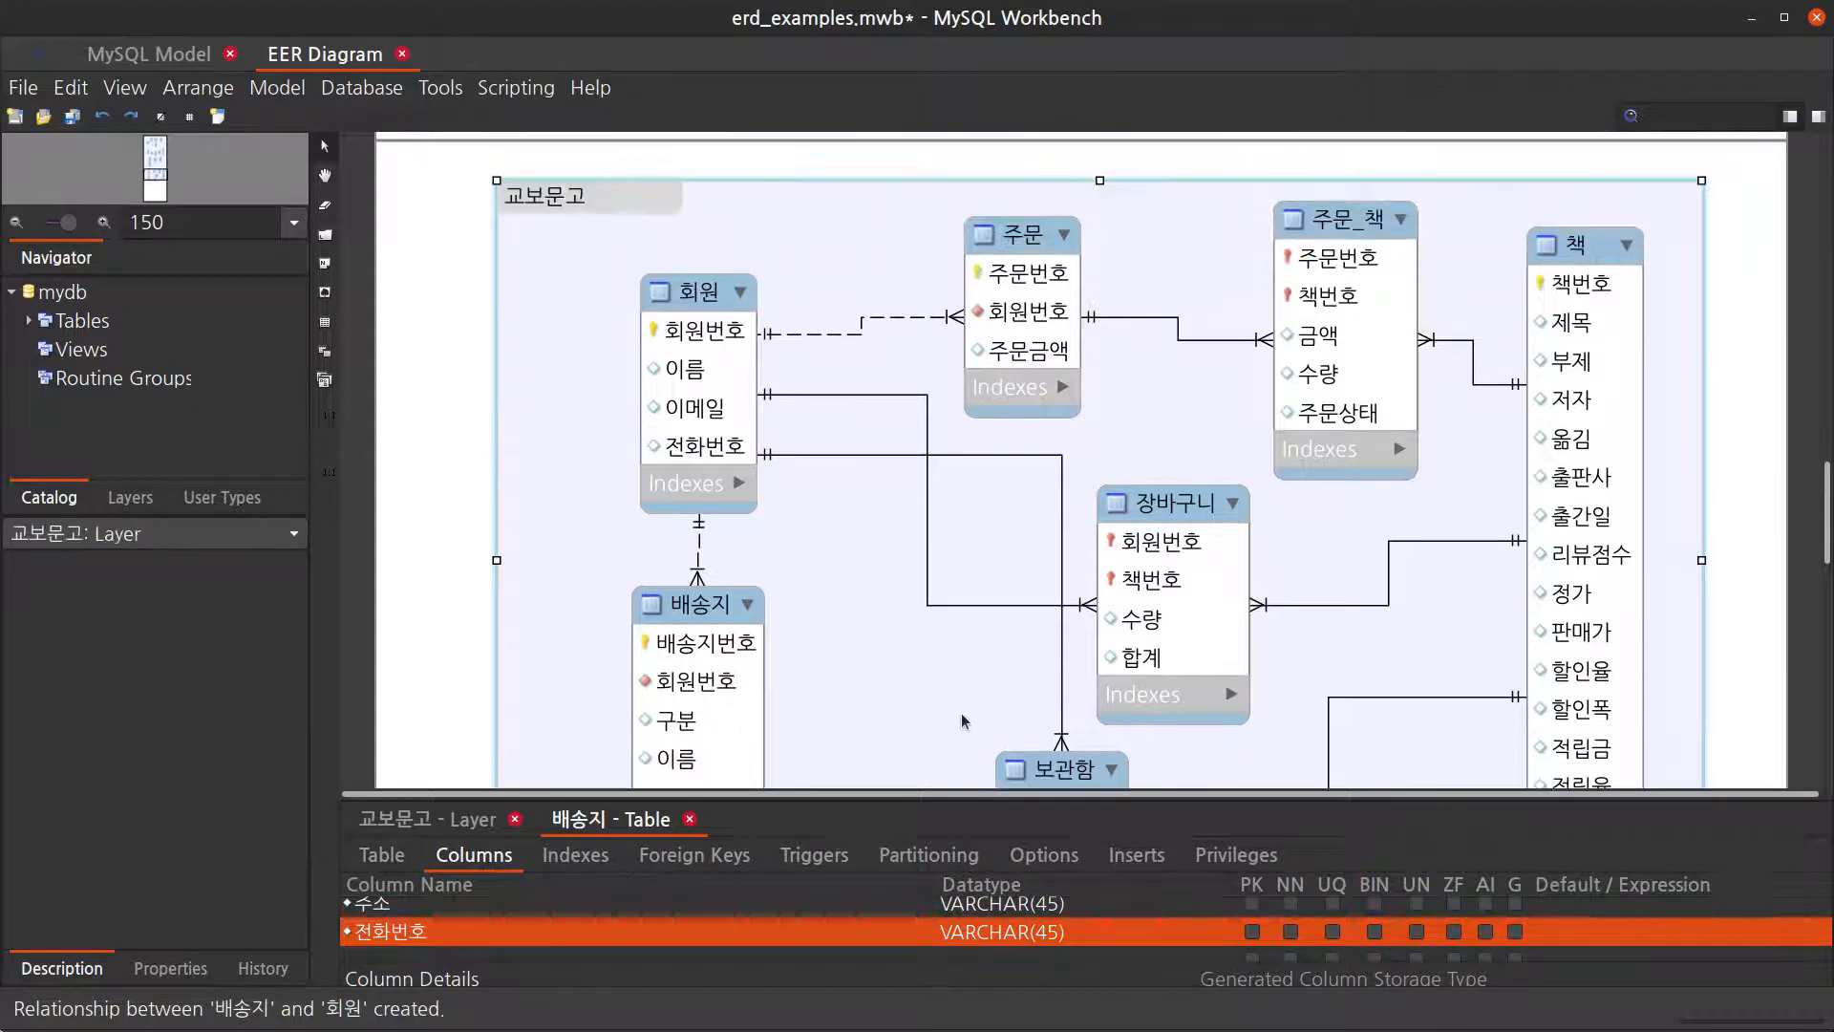
scroll(979, 604, down, 2)
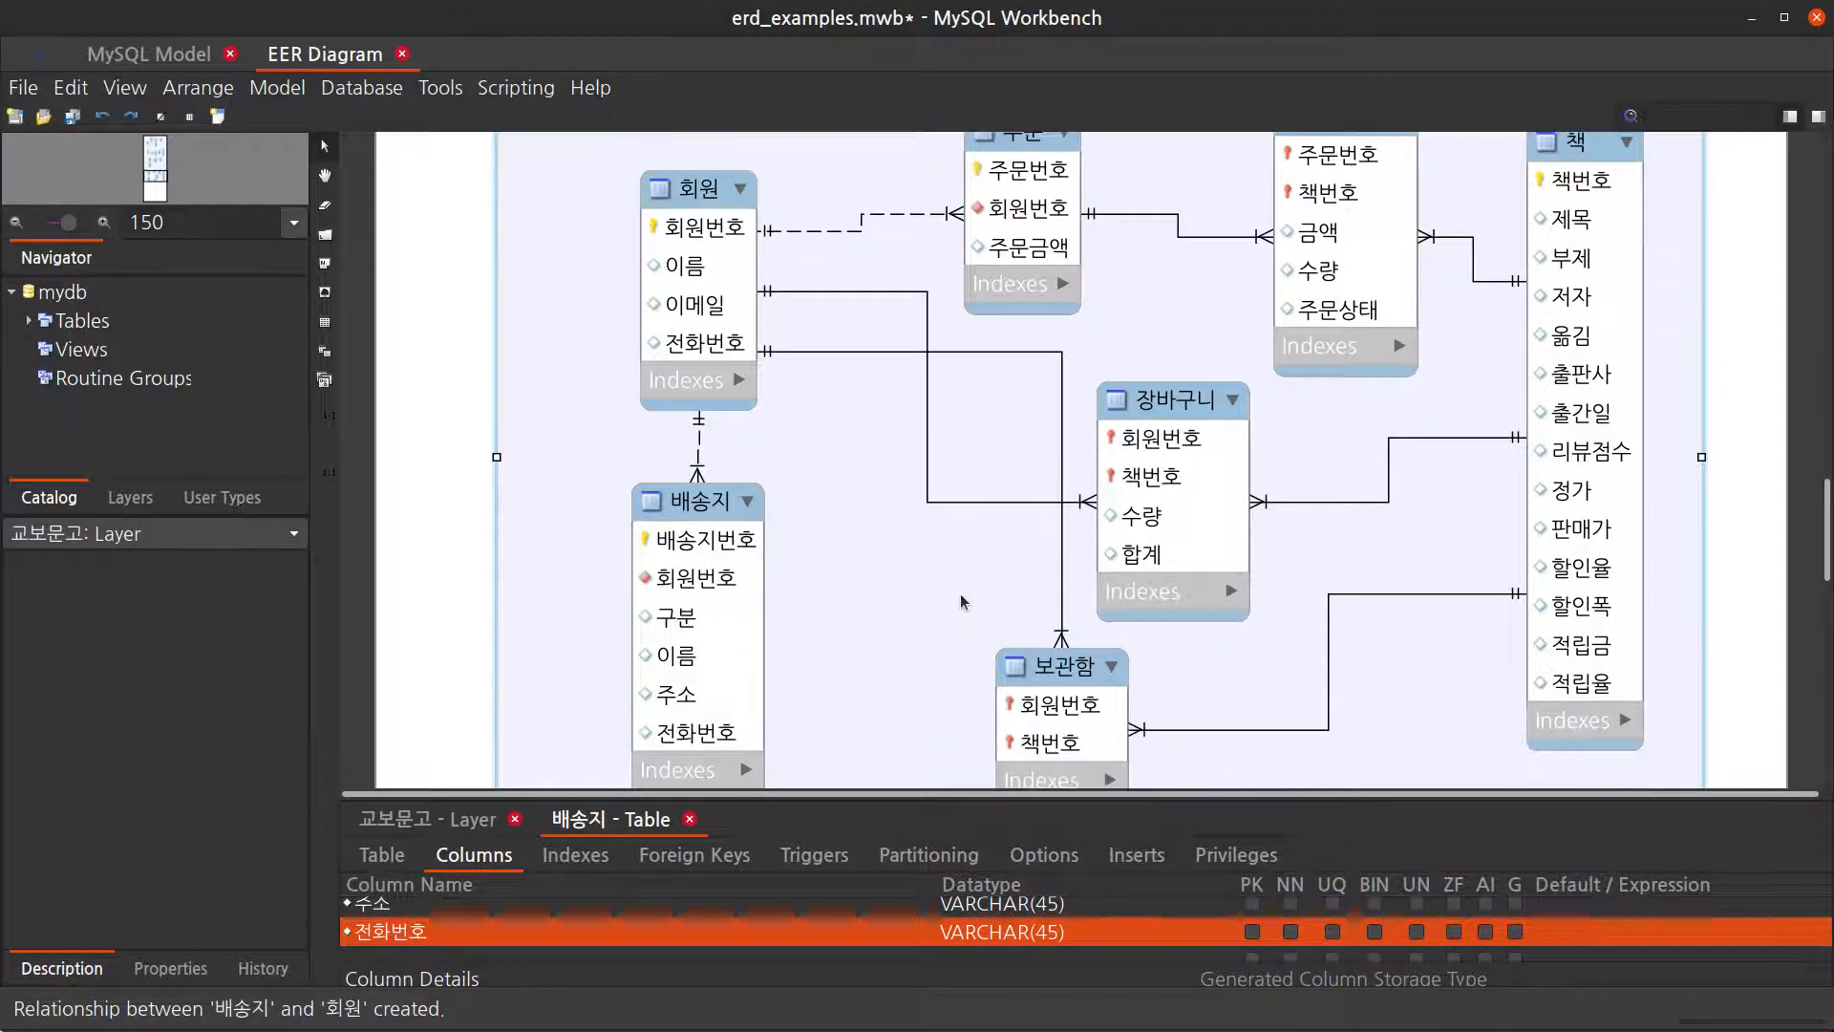
drag(1046, 673, 873, 633)
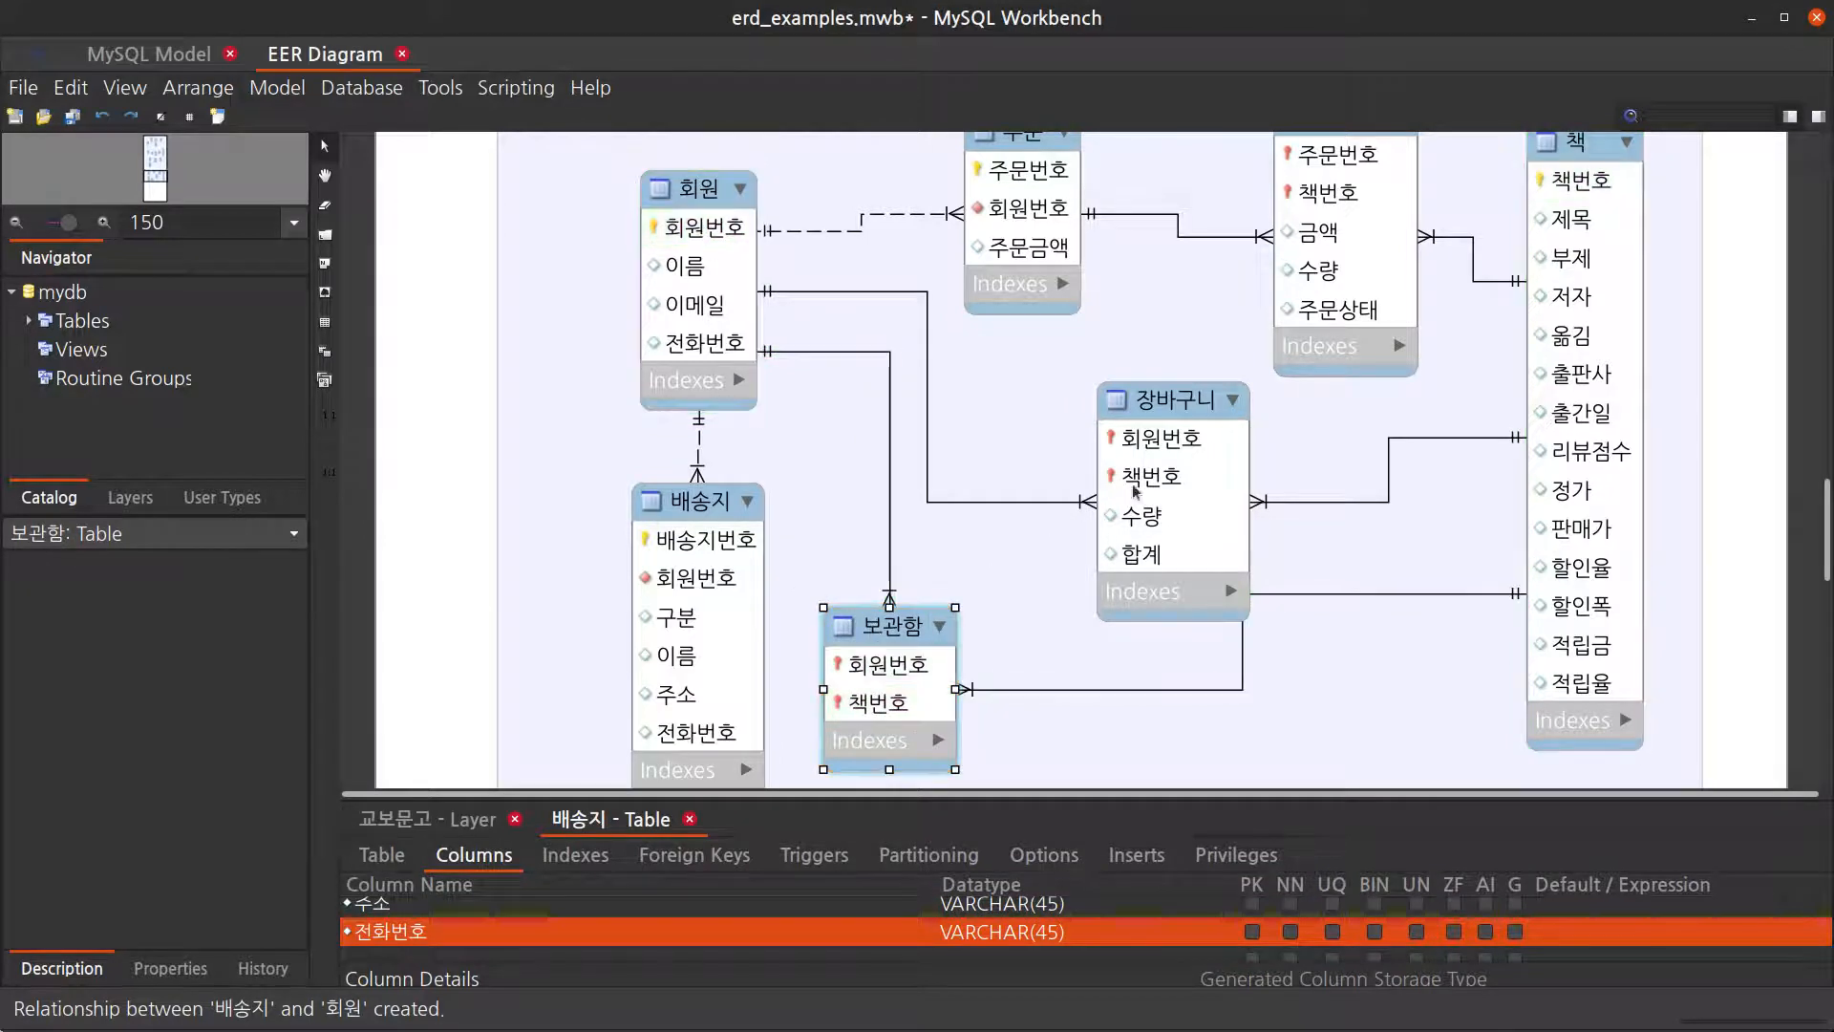
drag(1168, 411, 1143, 367)
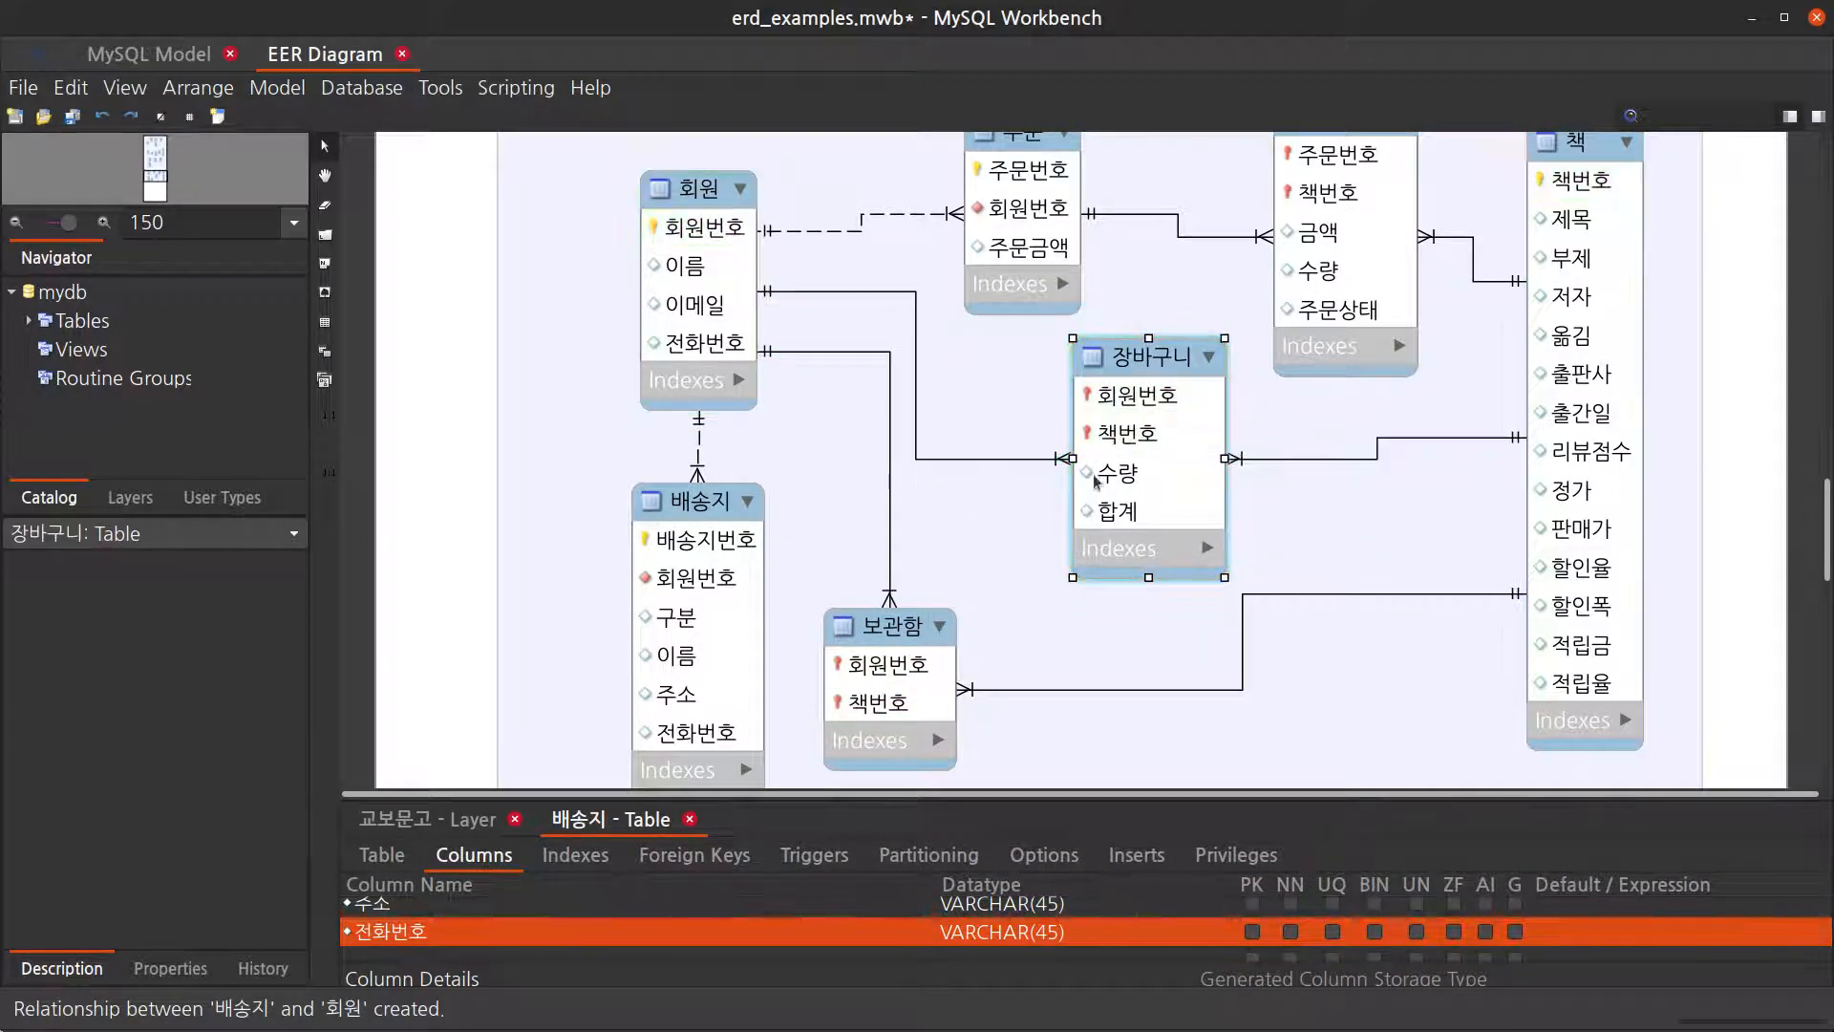
click(1054, 545)
Step: Check that the tables fit inside the 교보문고 layer and save the model
scroll(1054, 546, up, 4)
scroll(1054, 545, down, 5)
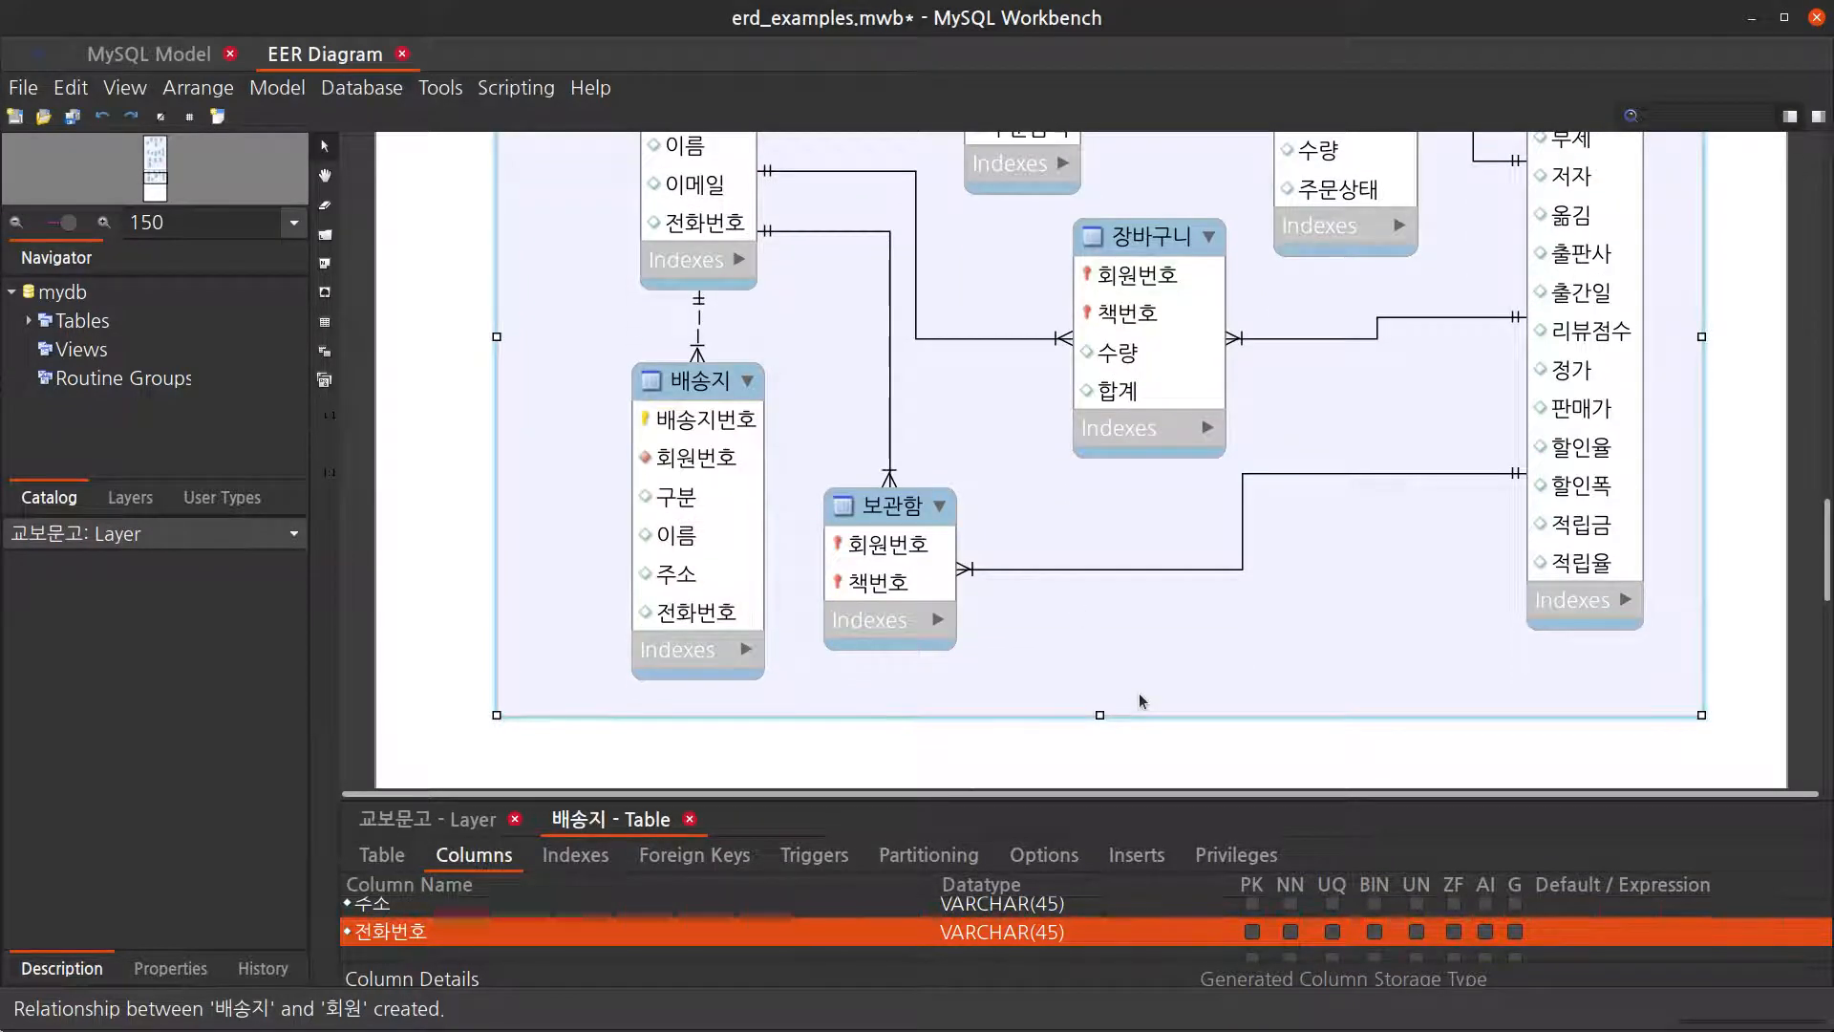
key(ctrl+s)
scroll(1362, 639, up, 1)
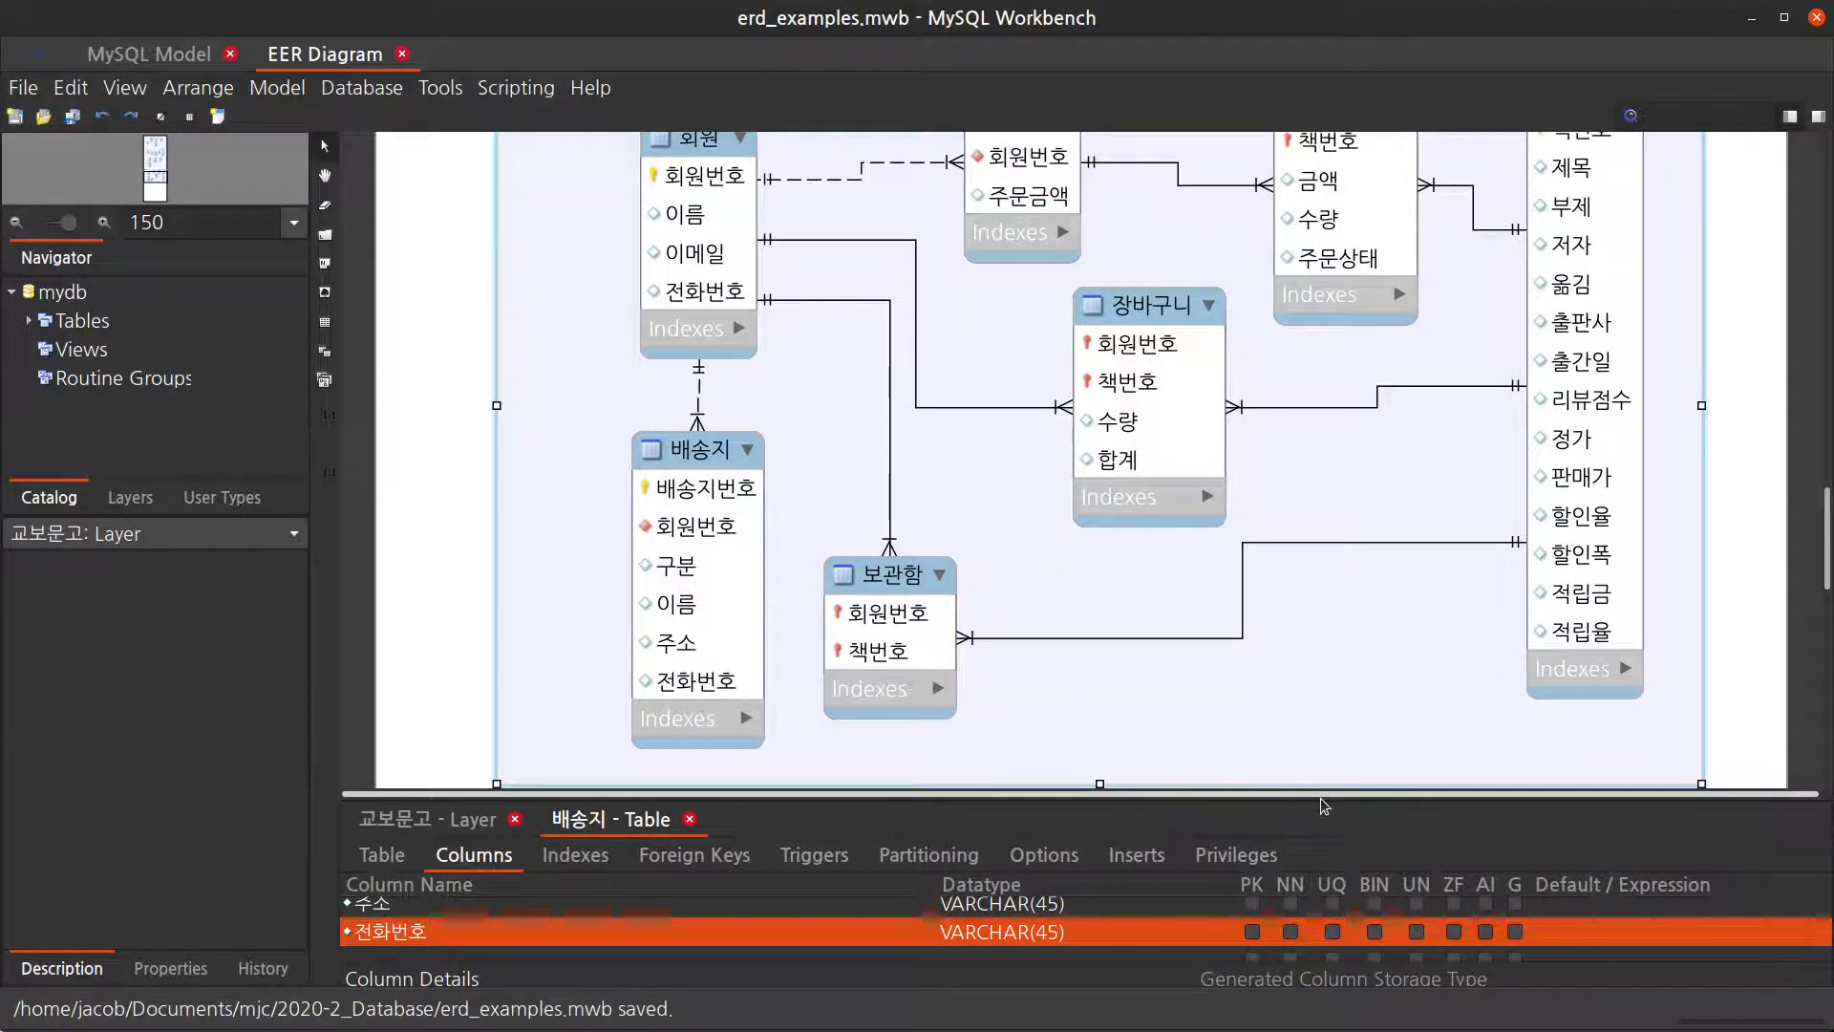
Step: Hide the table editor so the whole 교보문고 diagram shows, and switch to the presentation's 중간고사 slide
drag(1328, 805, 1347, 1017)
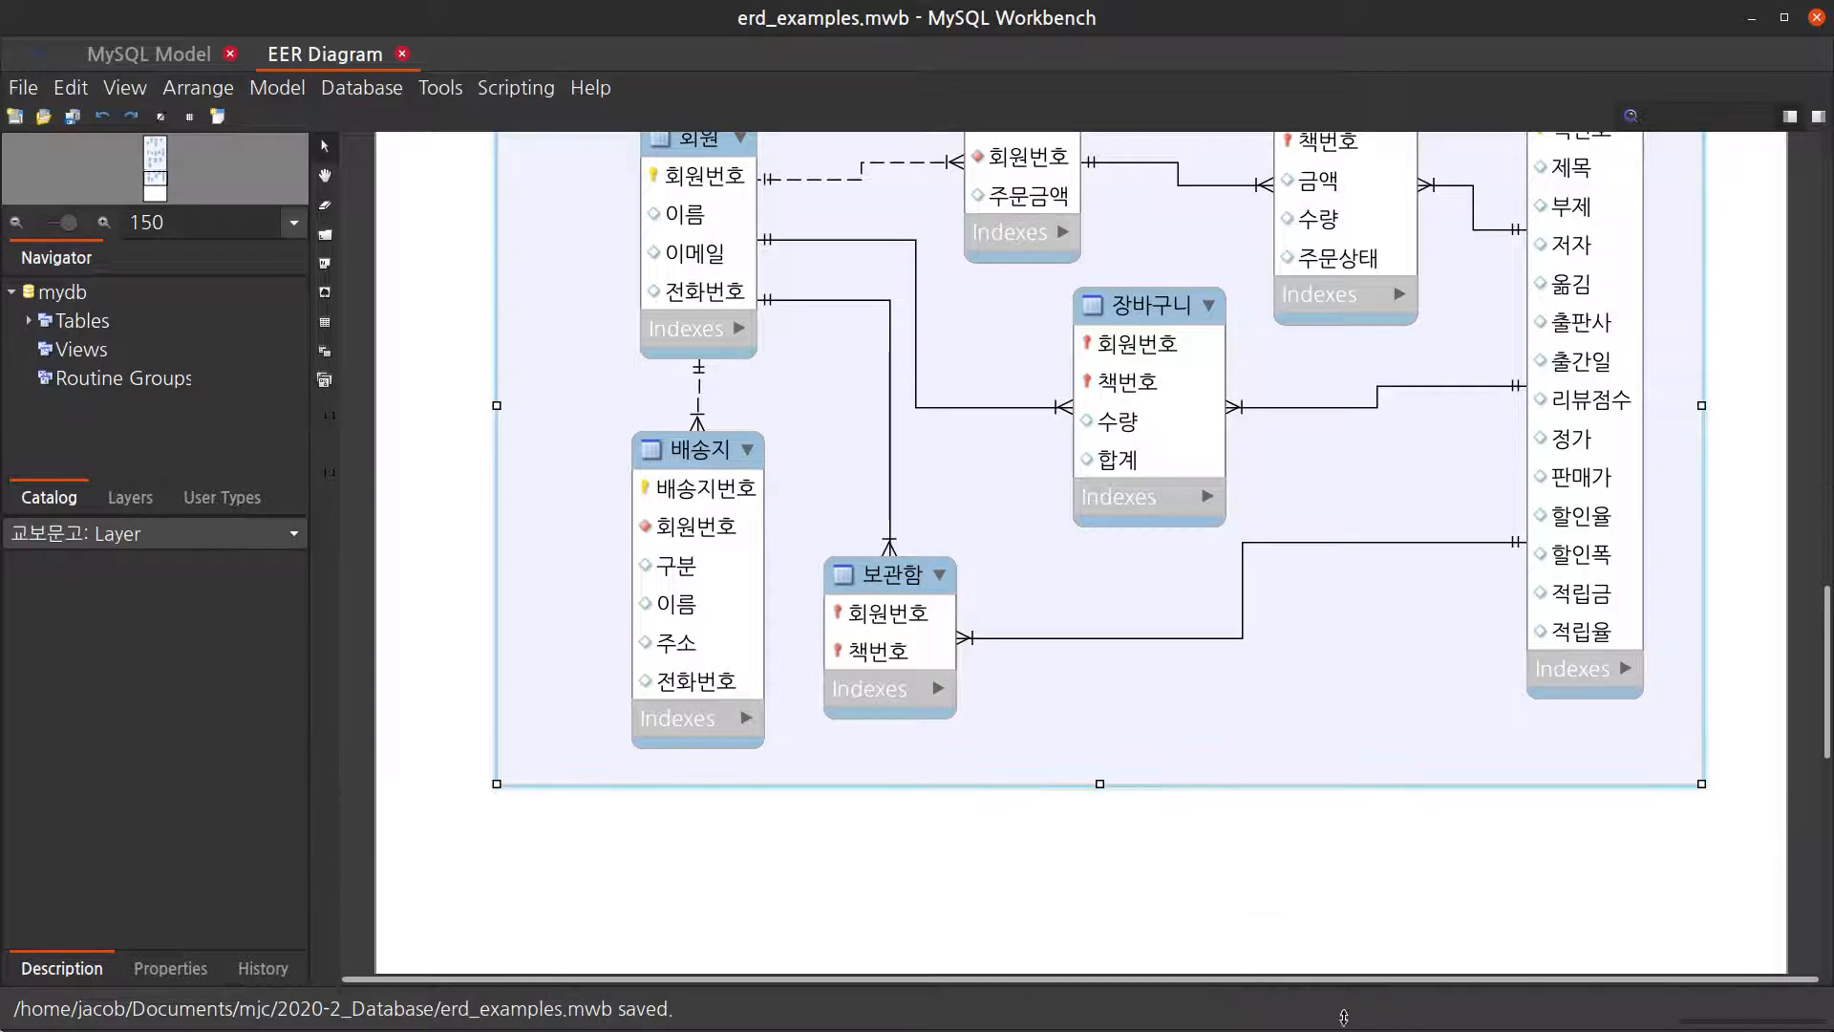
scroll(1401, 841, up, 3)
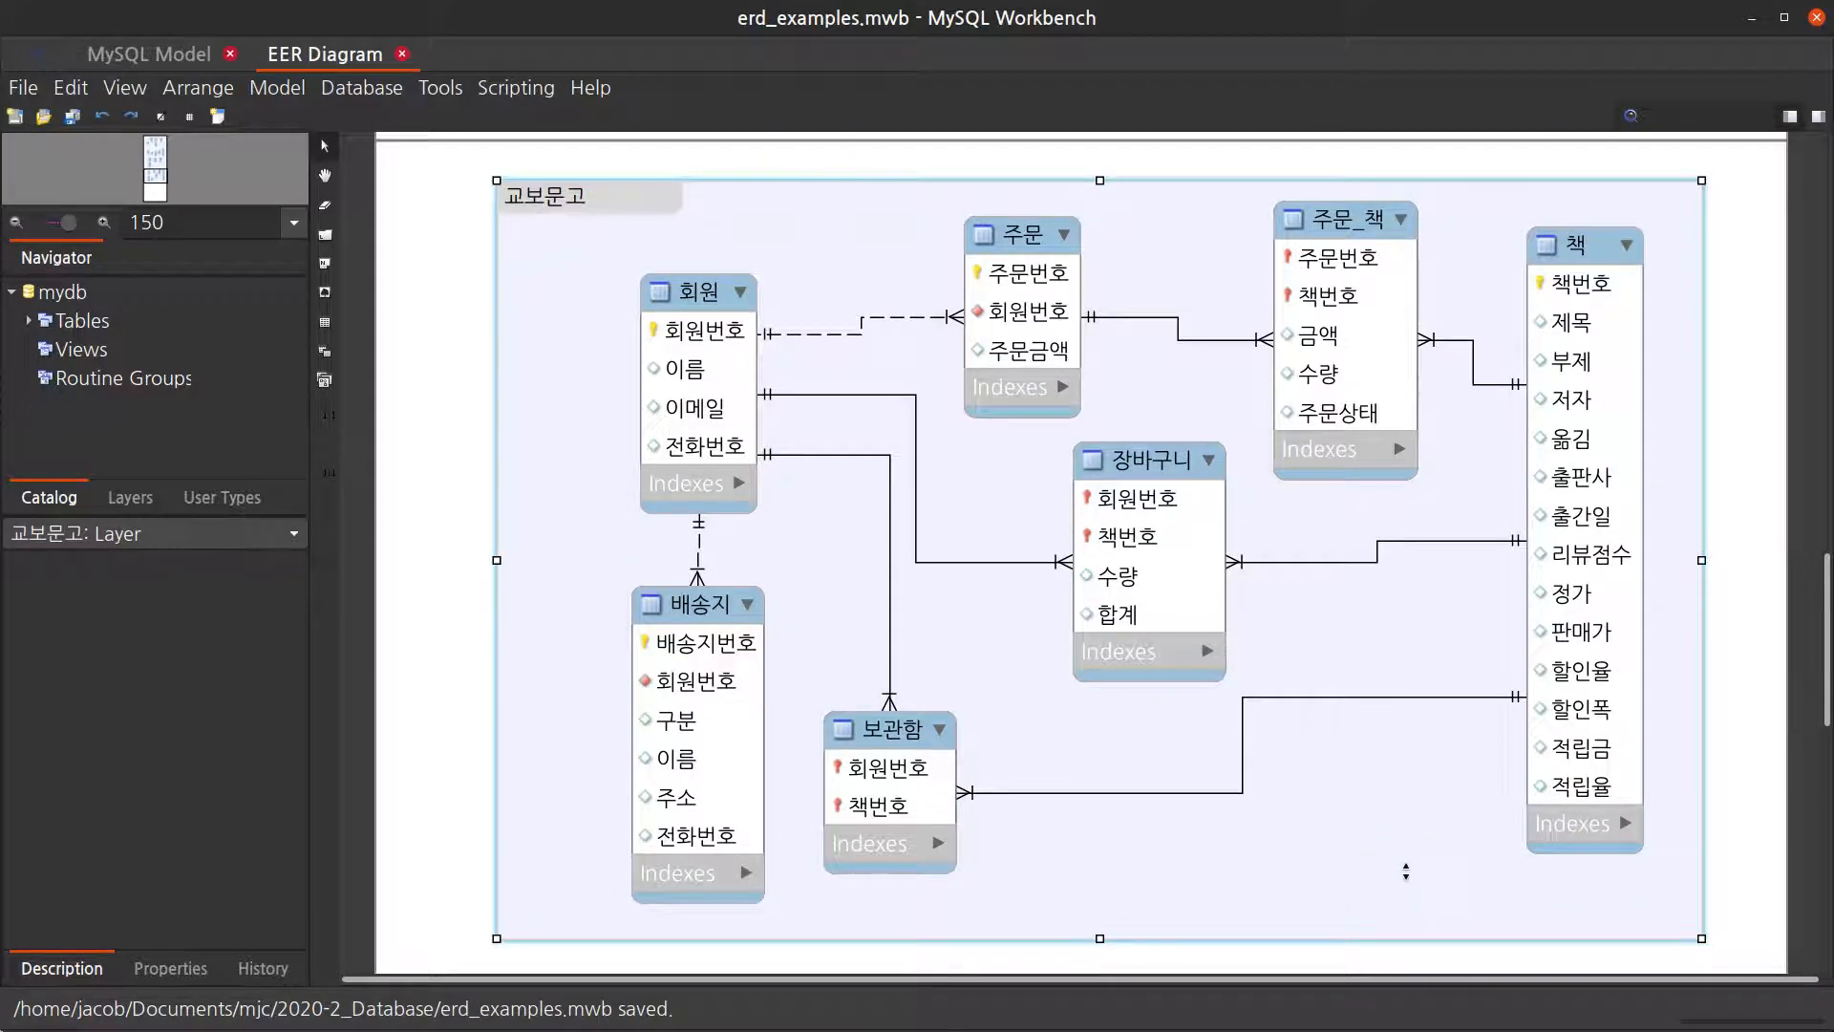
click(1745, 920)
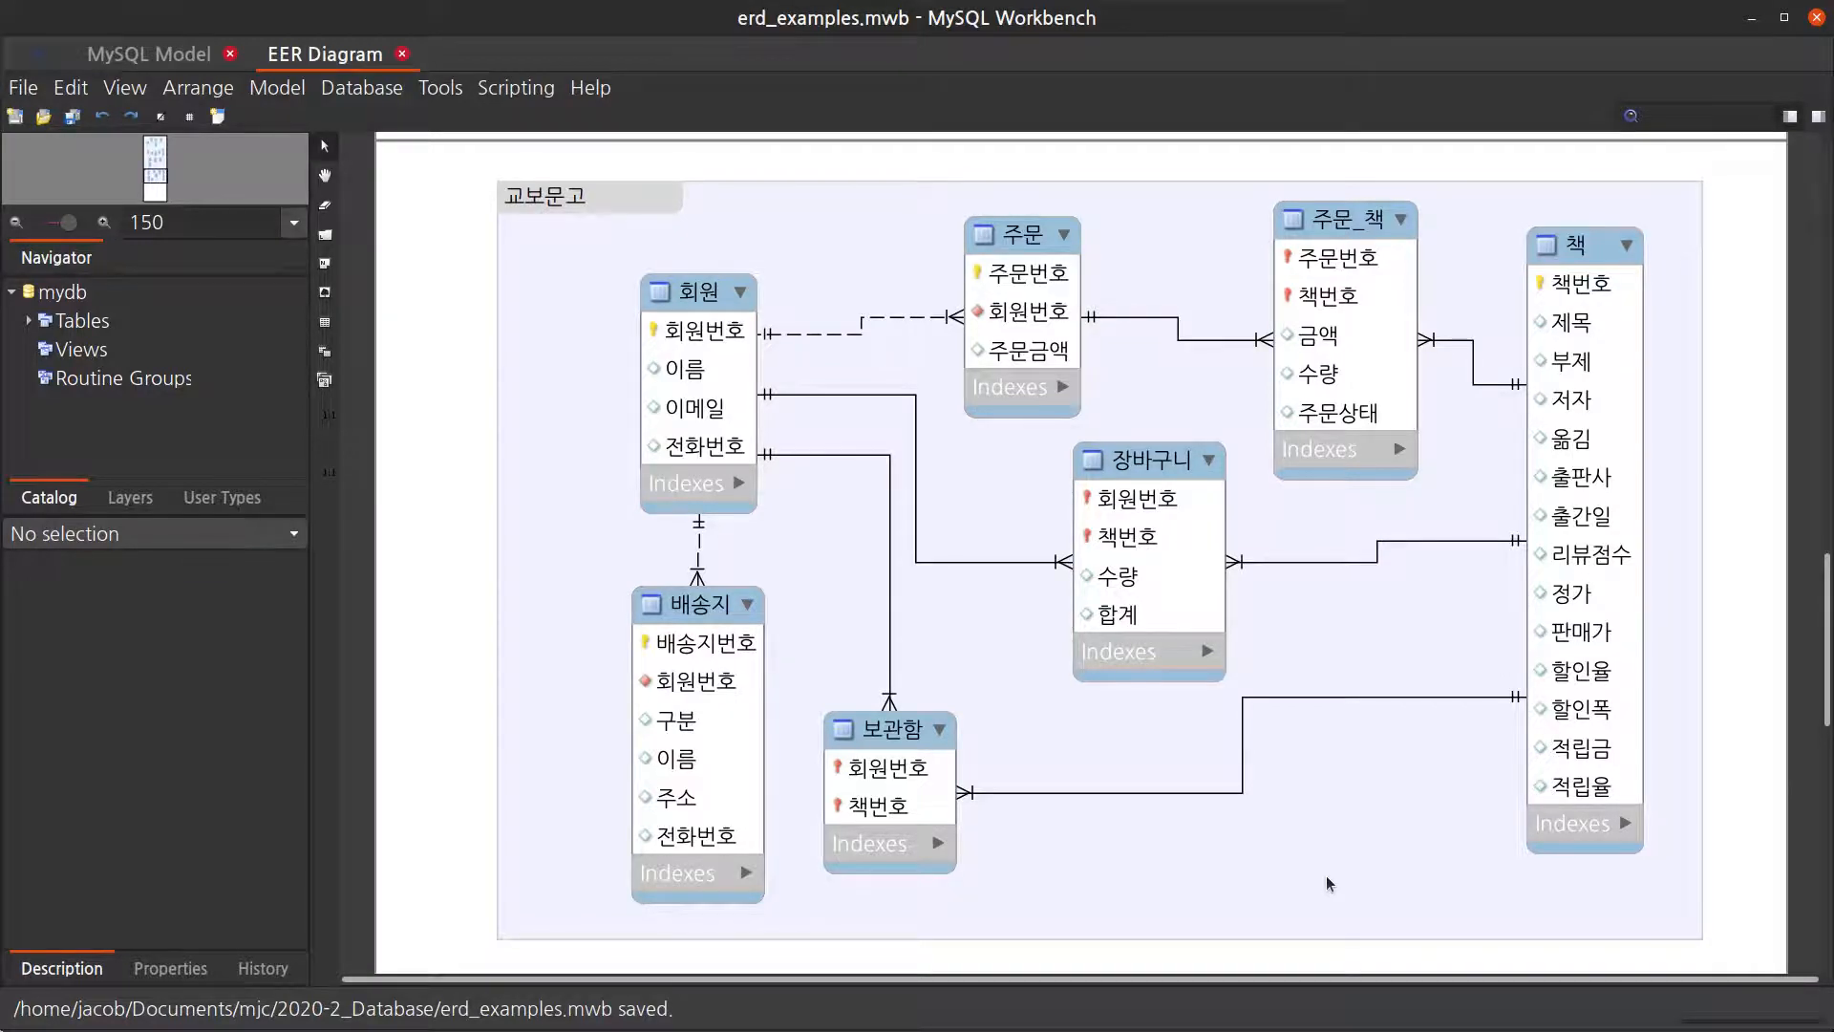
key(alt+Tab)
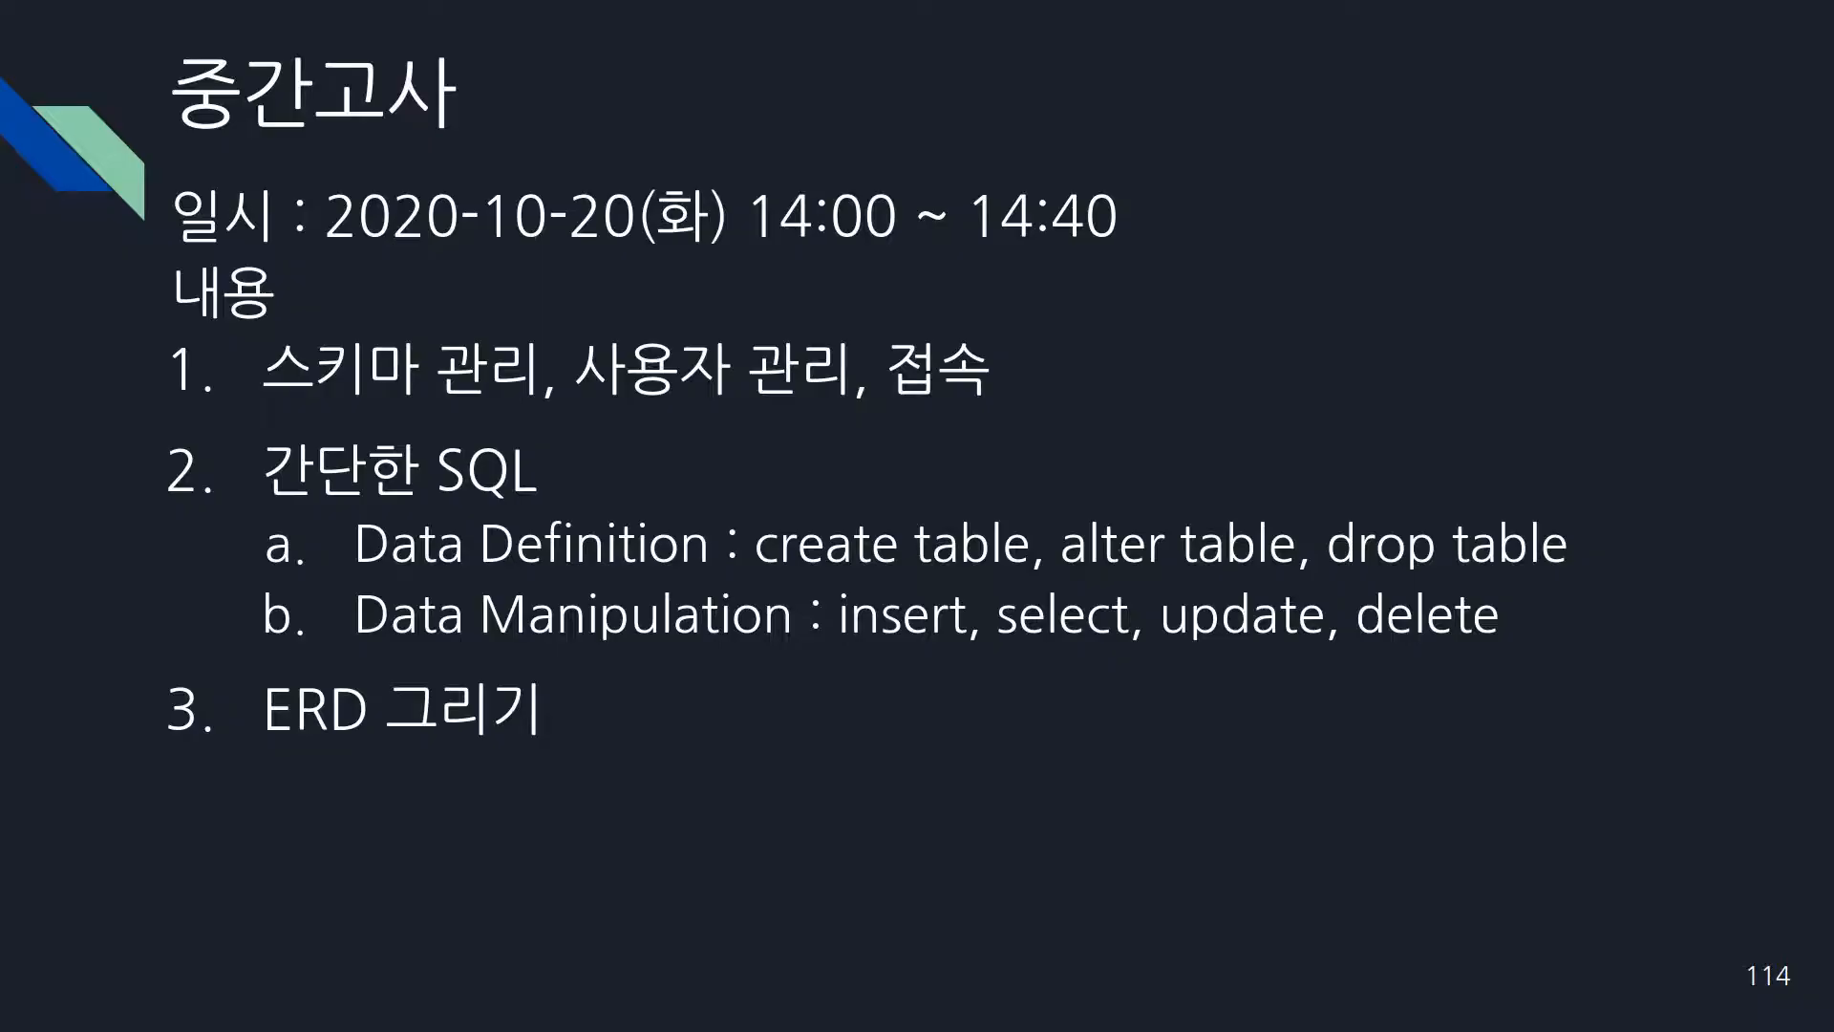